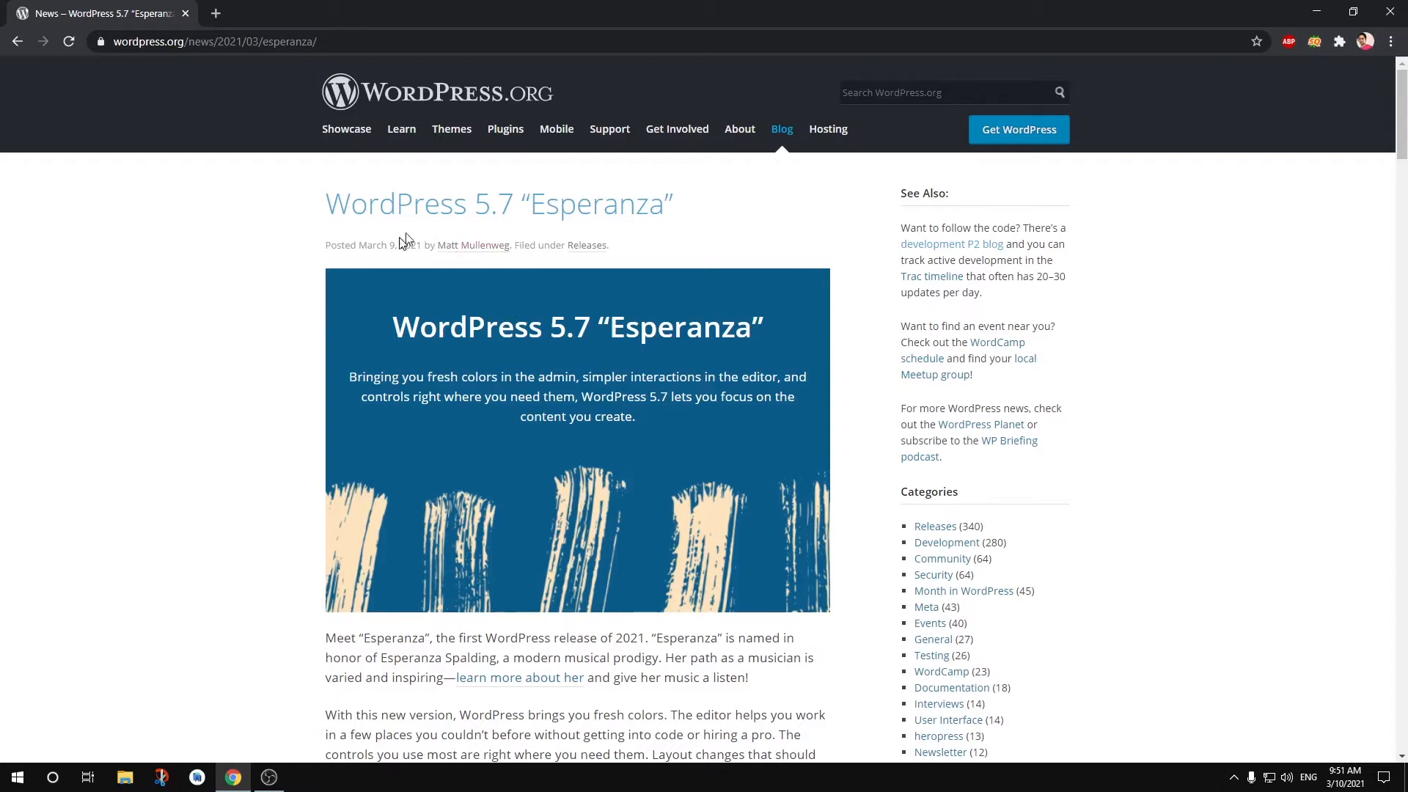
- Read the WordPress 5.7 announcement down to the section on the easier editor and play its demo video in full screen
key("ctrl+a")
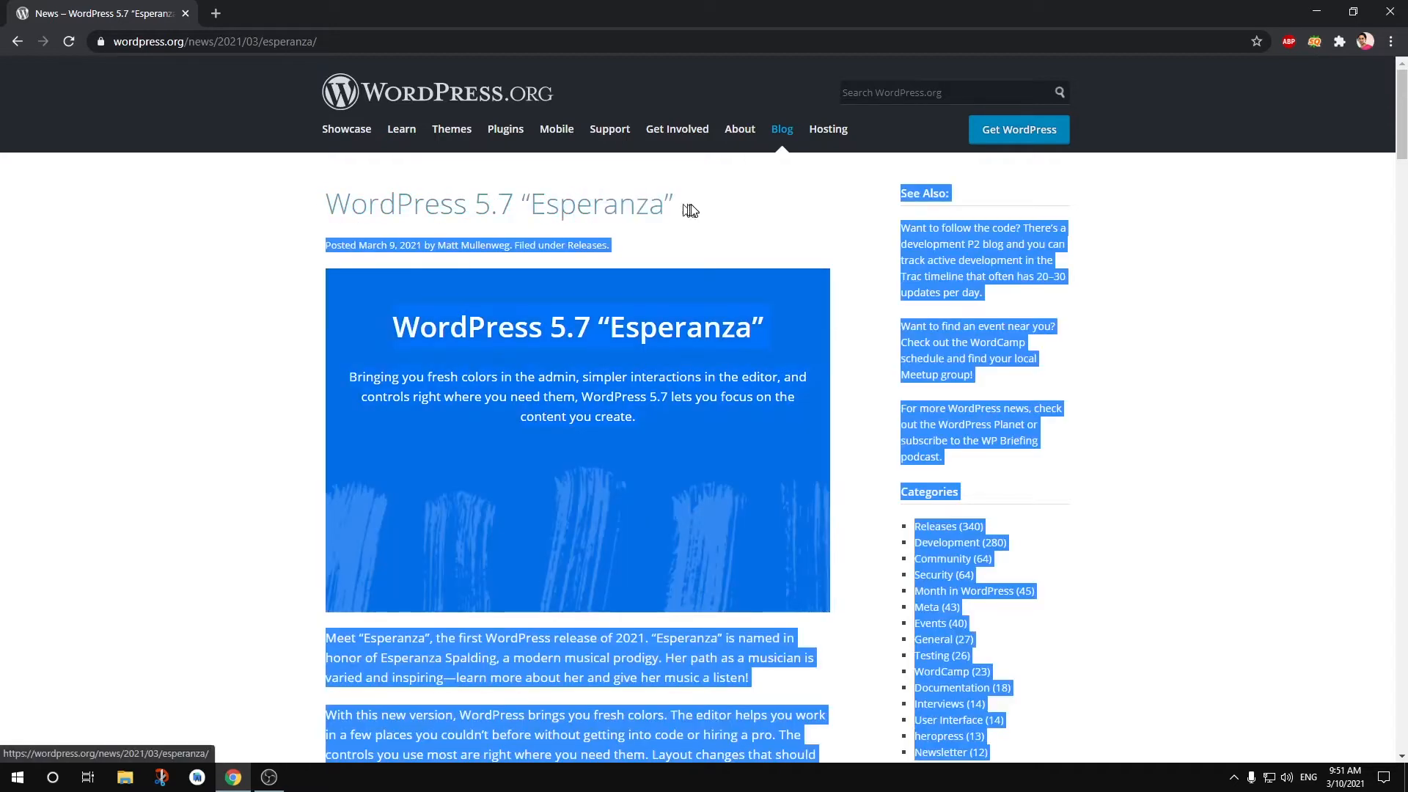
left_click(784, 211)
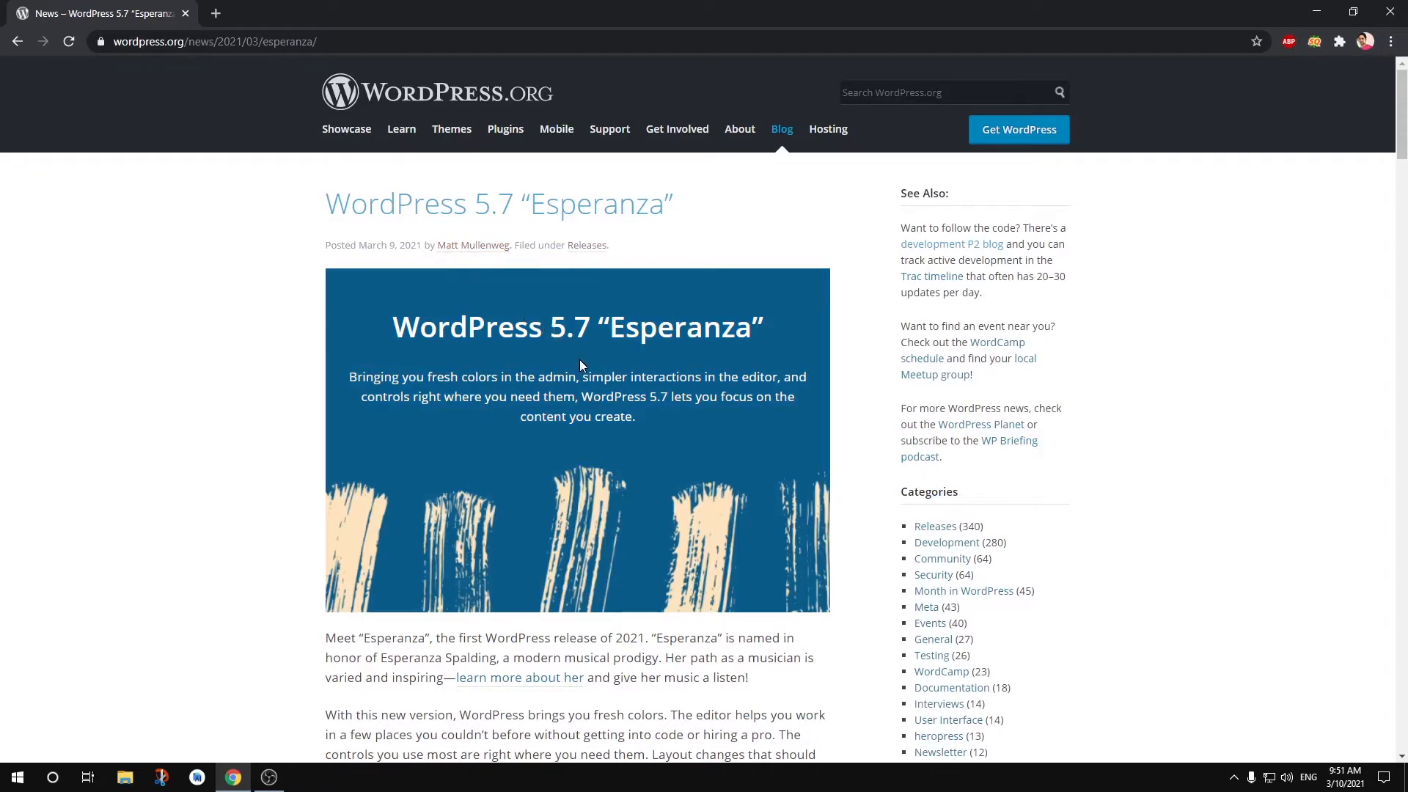
scroll(580, 362, "down", 3)
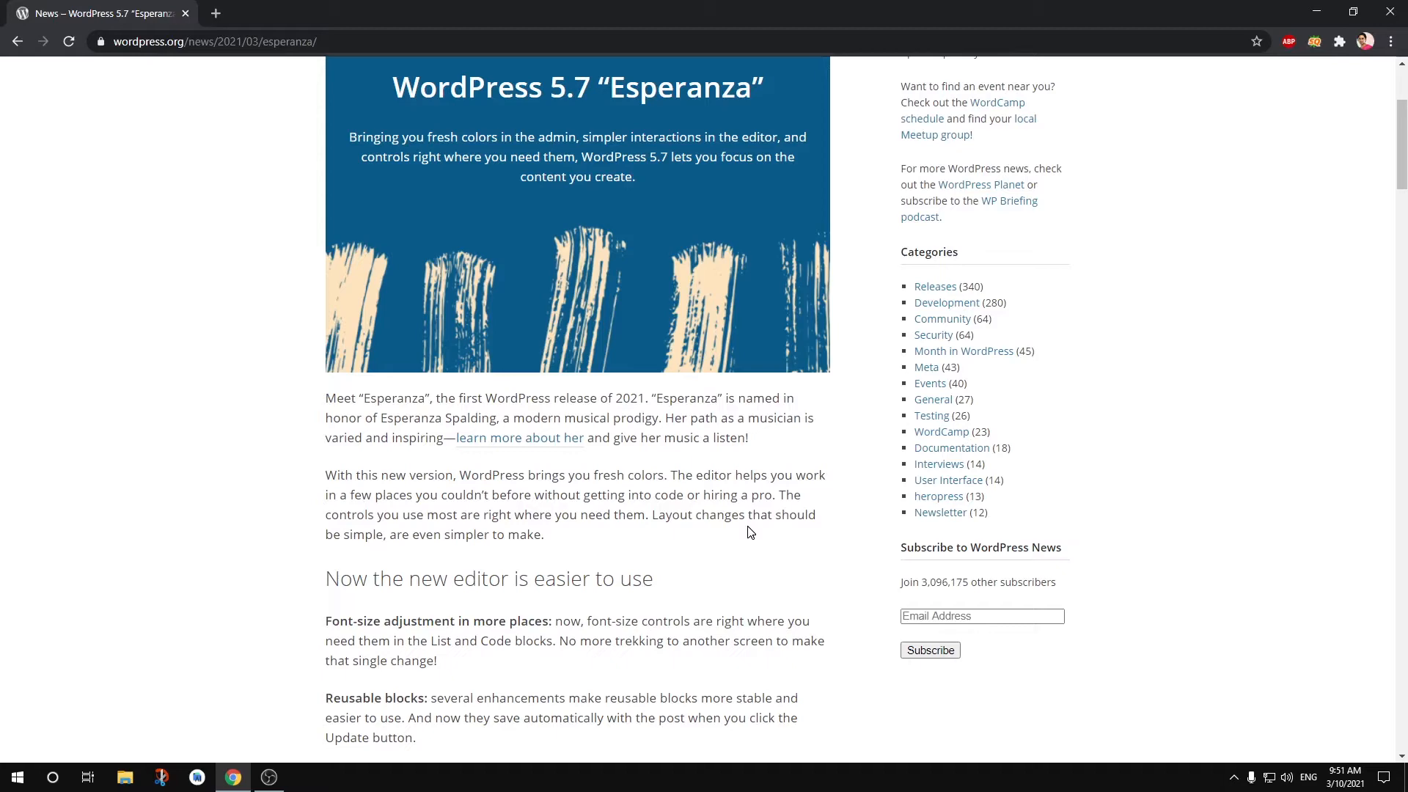
scroll(749, 531, "down", 5)
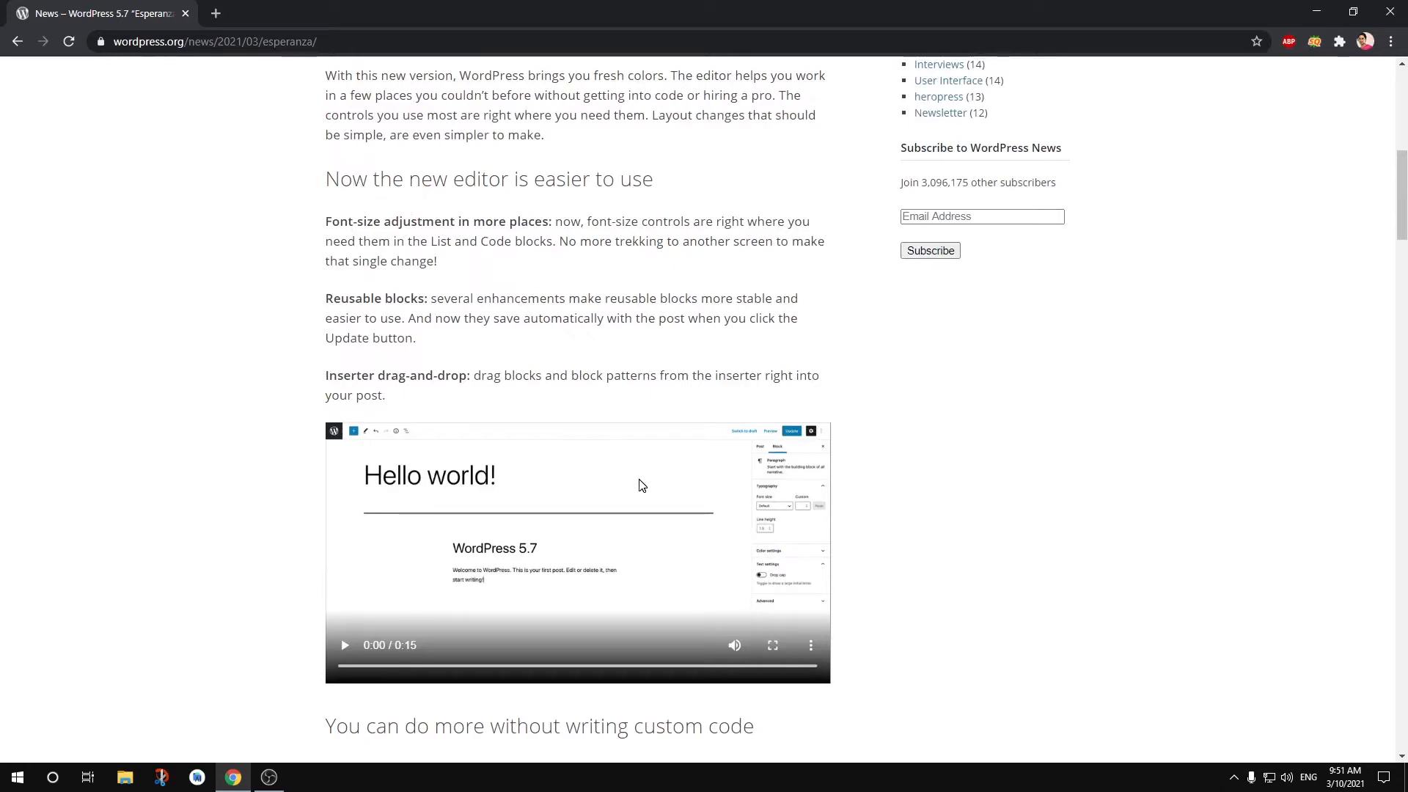
left_click(344, 646)
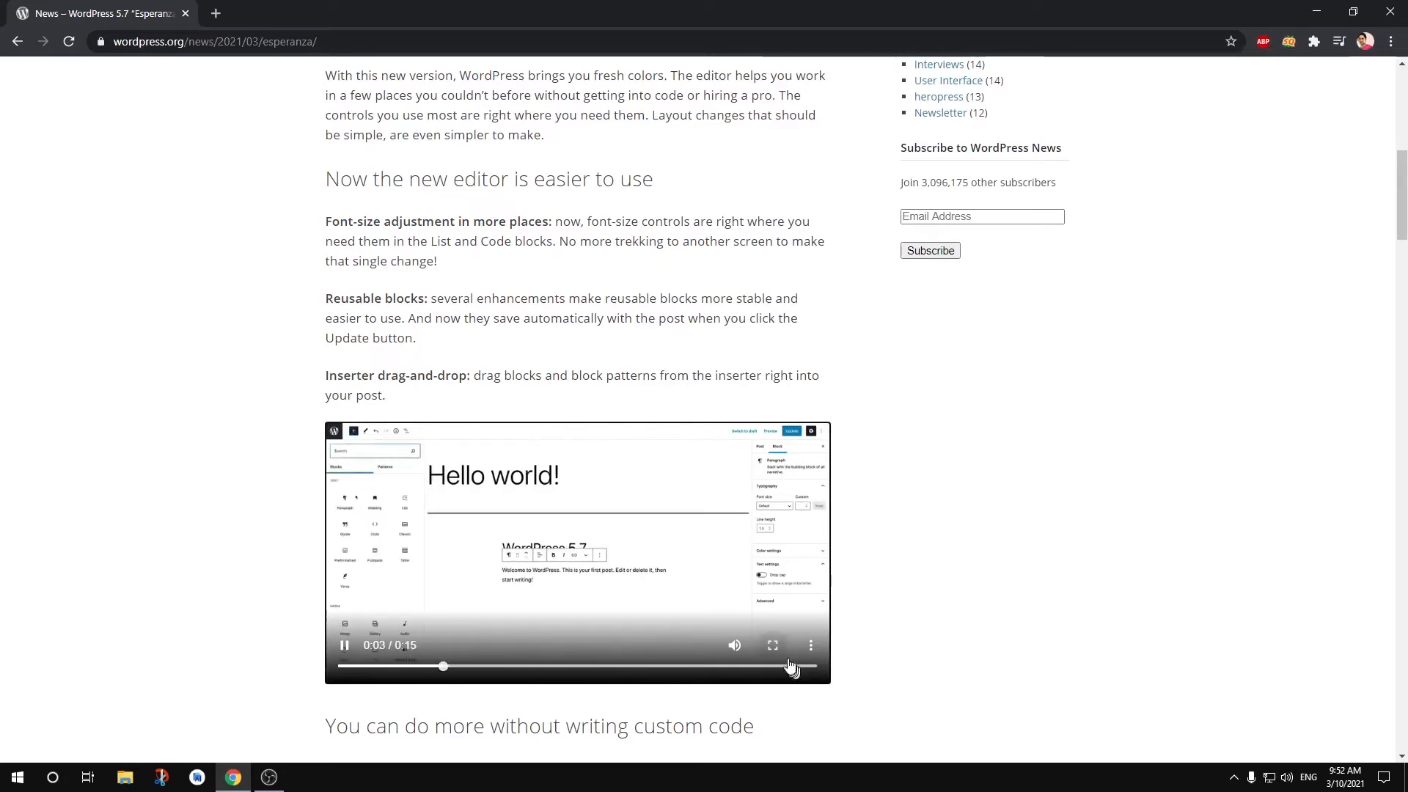
left_click(772, 644)
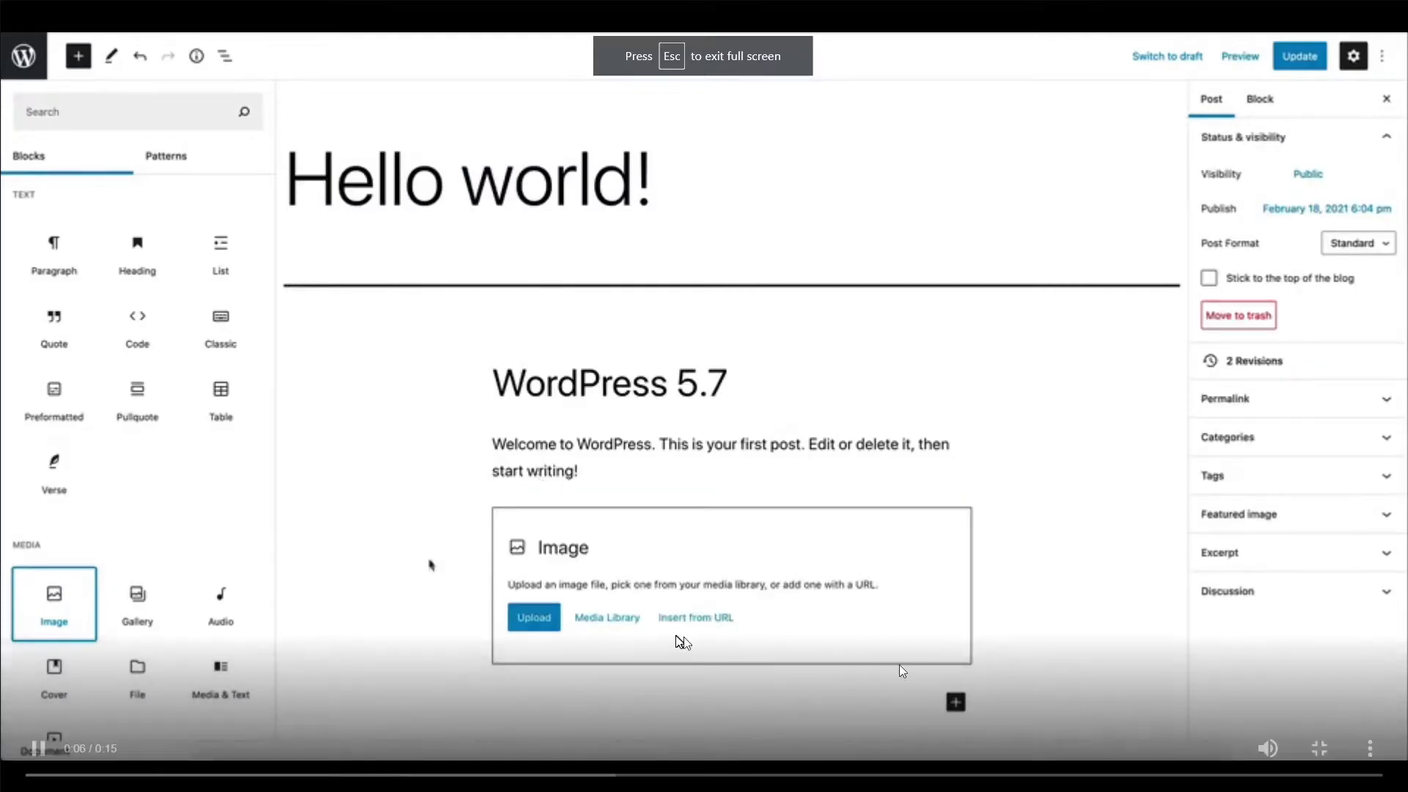
left_click(1318, 749)
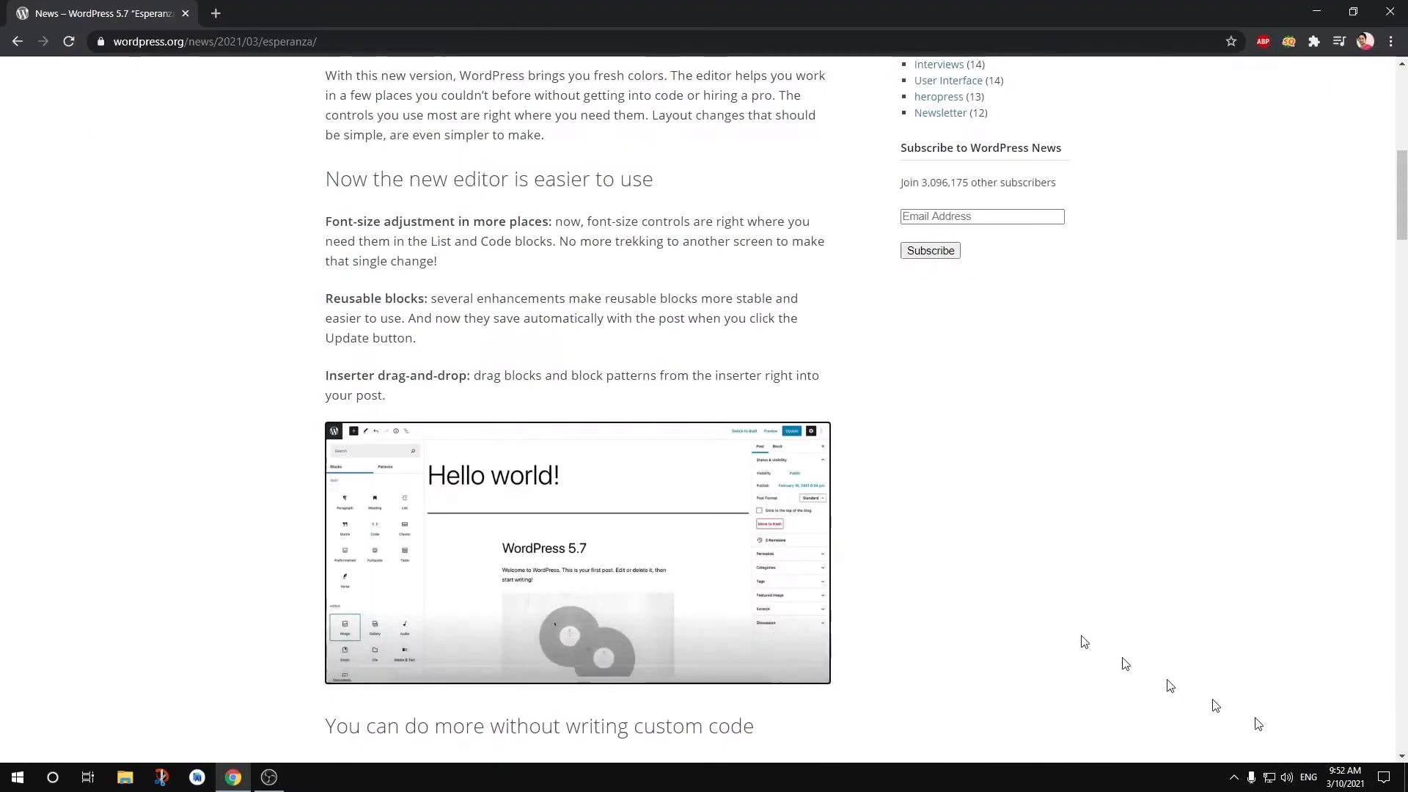
- Read the announcement's sections on custom code, color palette, HTTPS switching, Robots API, iframe lazy-loading and the jQuery 3.5.1 cleanup
scroll(1037, 592, "down", 4)
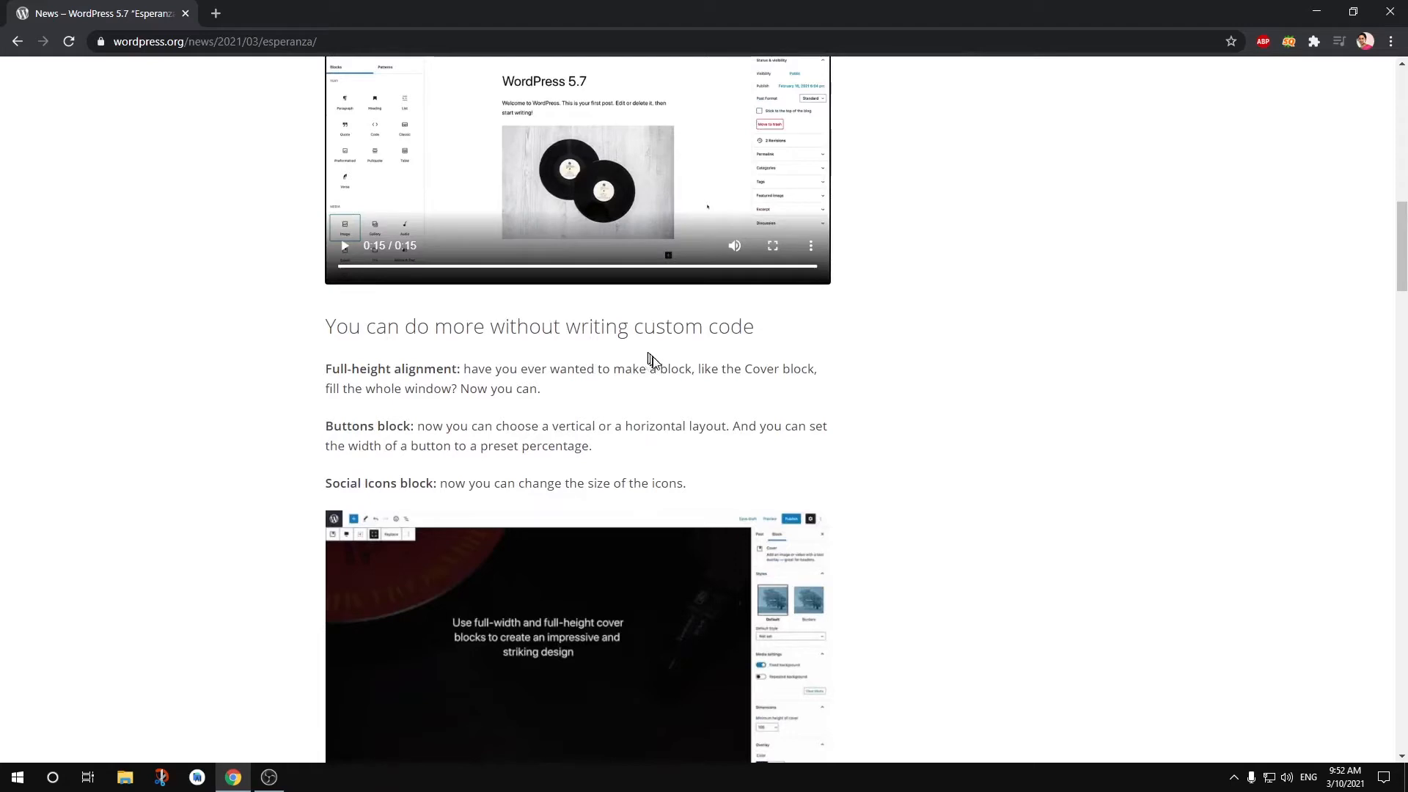
scroll(872, 560, "down", 1)
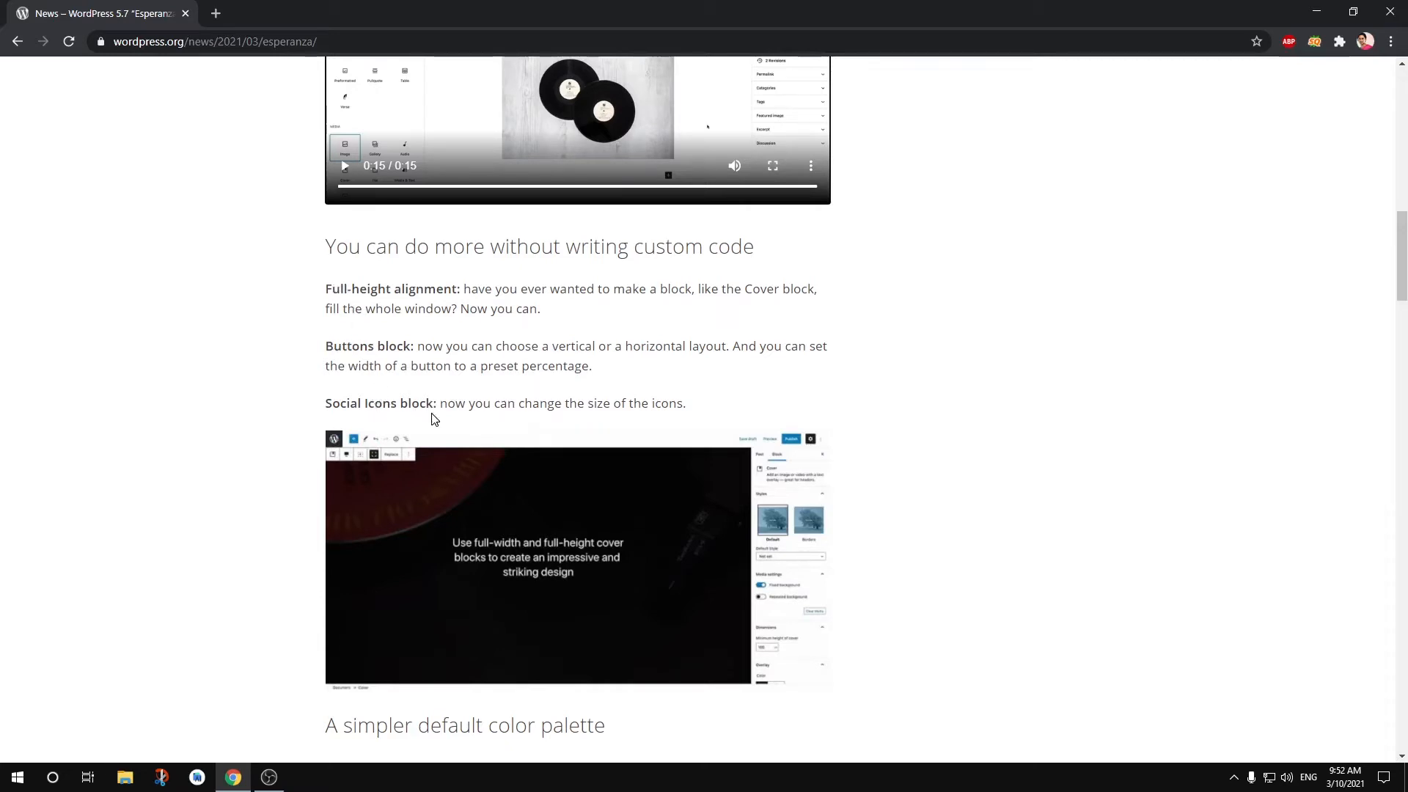
scroll(862, 626, "down", 1)
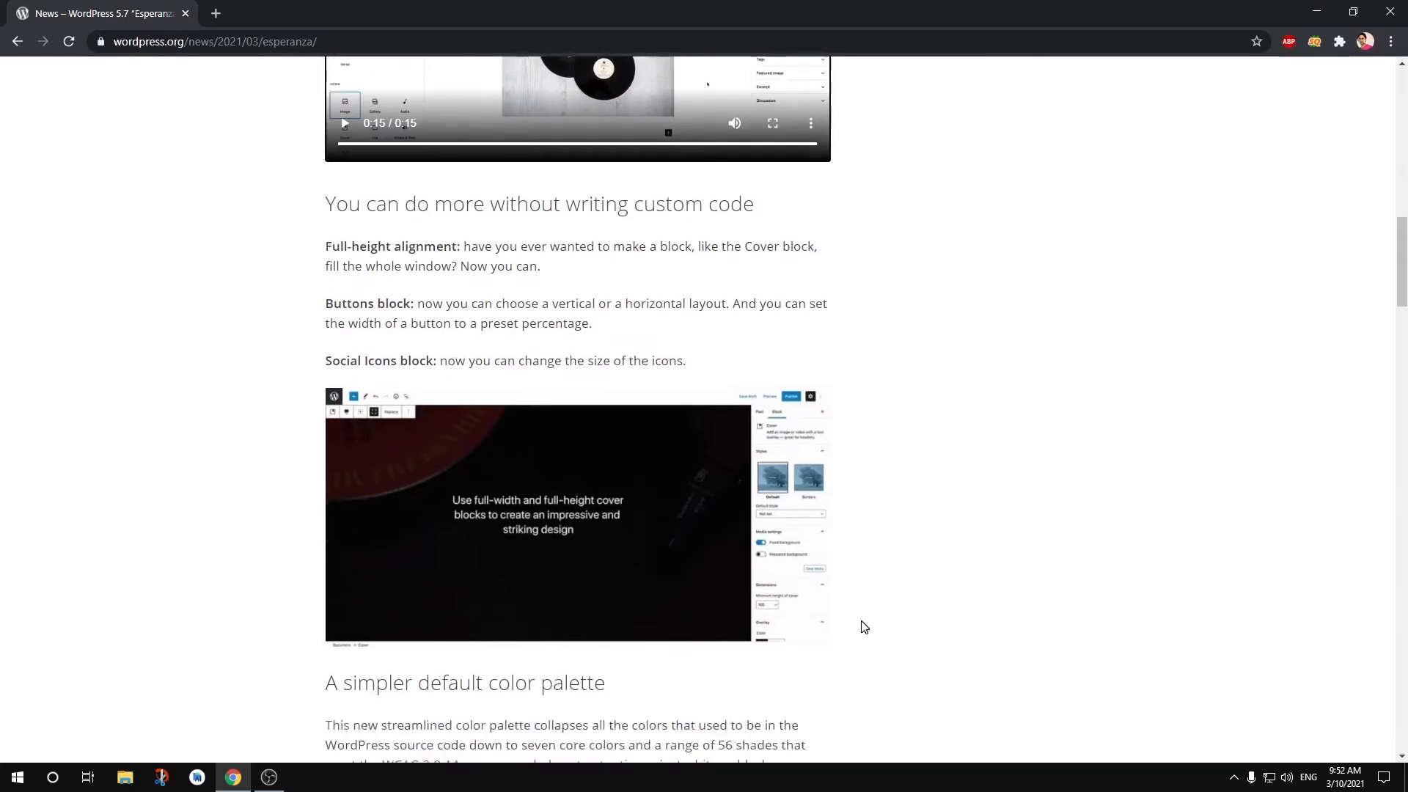
scroll(862, 627, "down", 5)
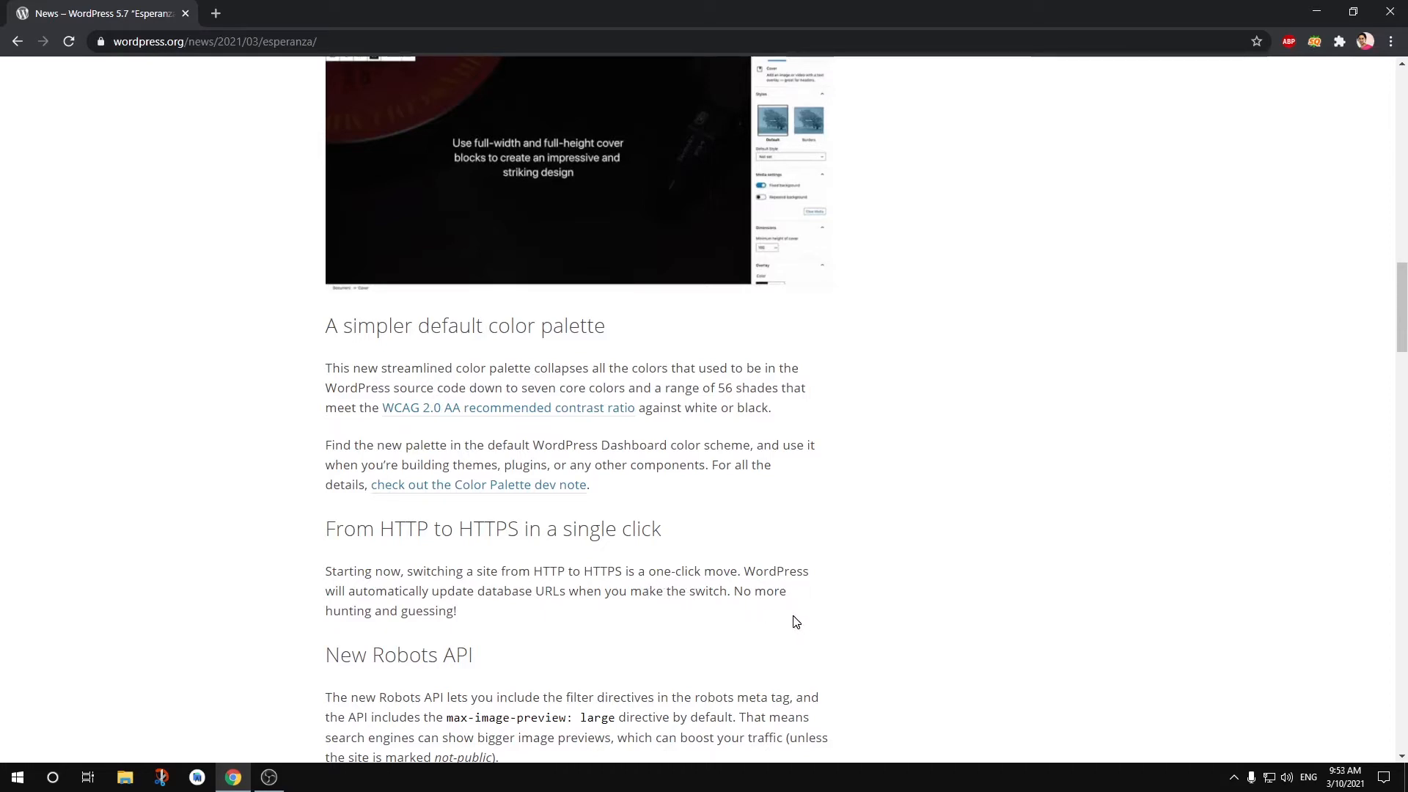
scroll(796, 622, "down", 3)
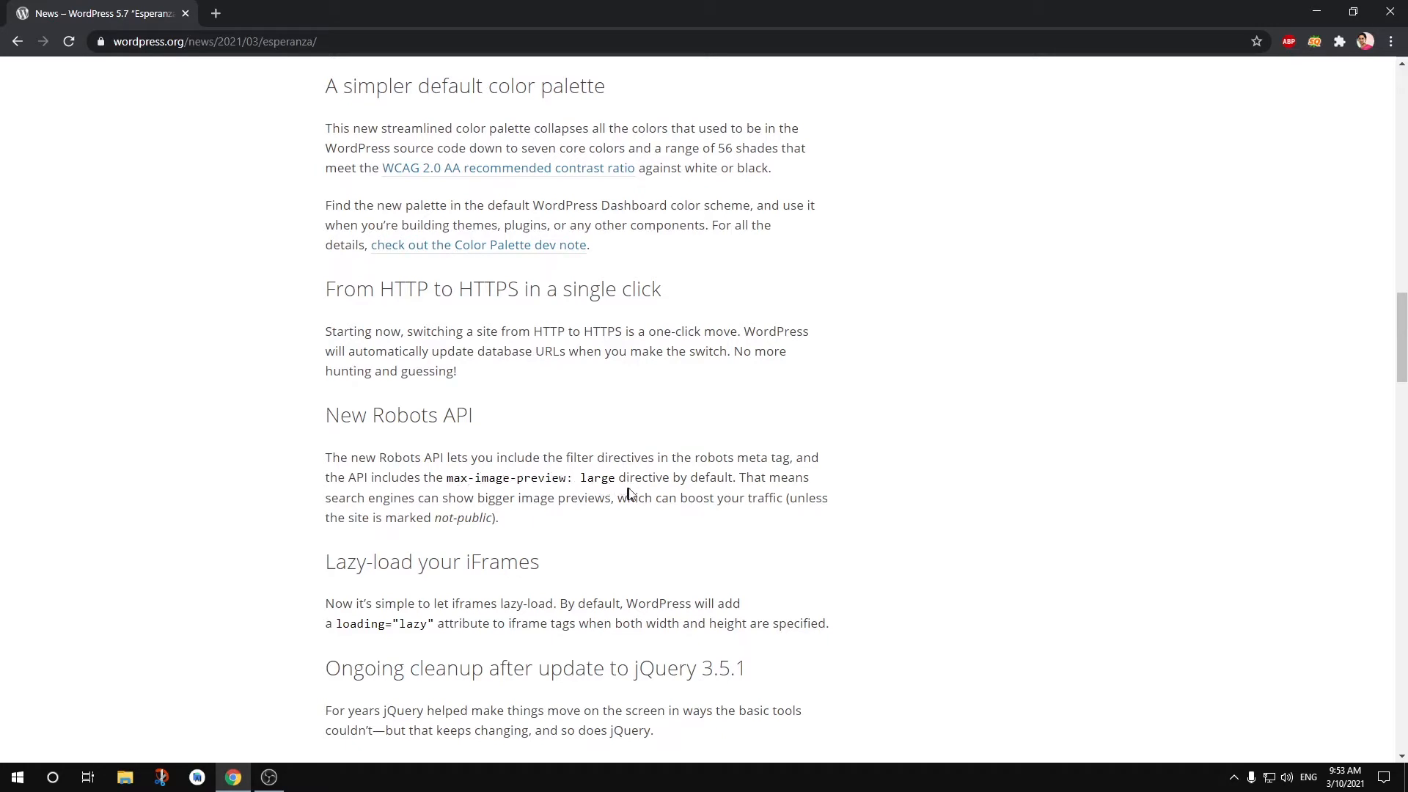
scroll(627, 539, "down", 1)
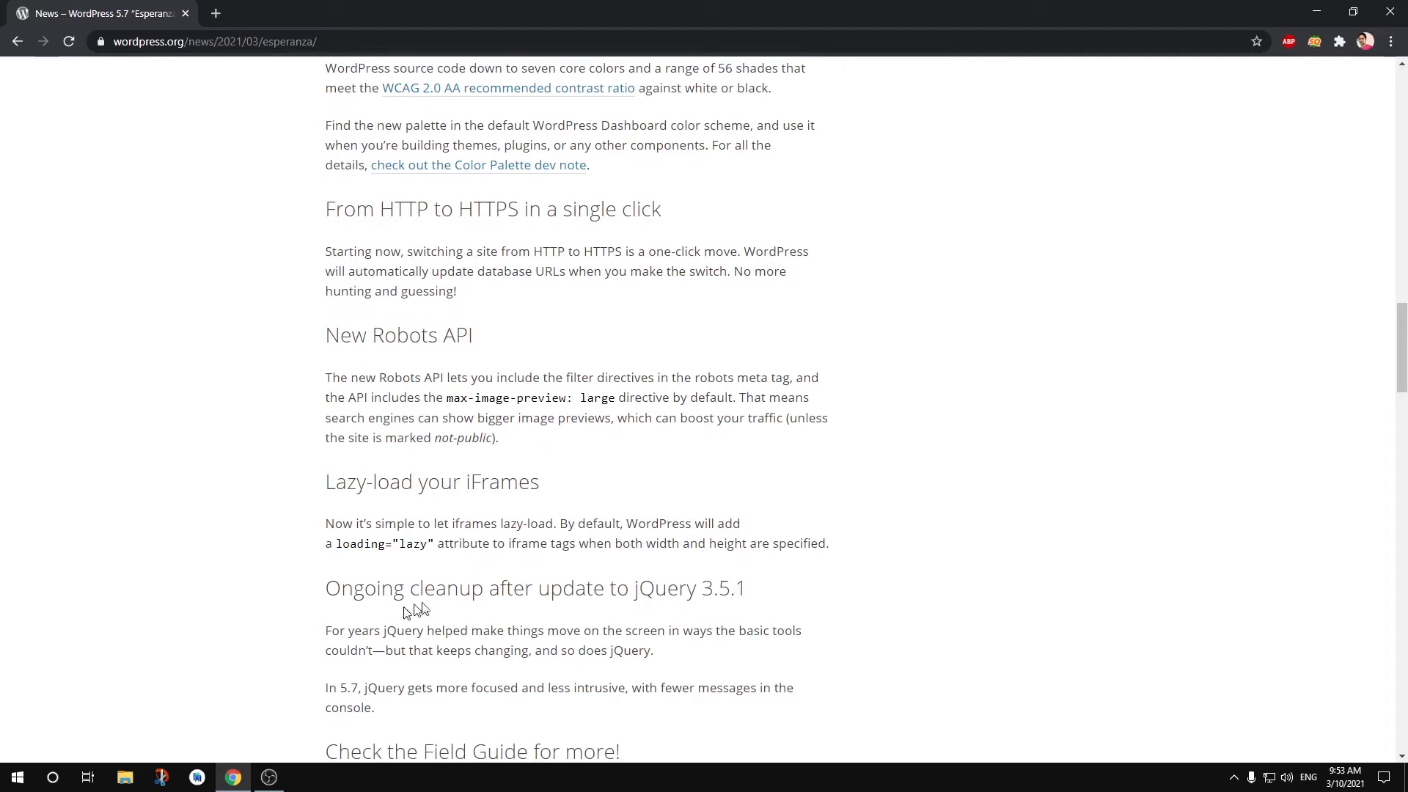
left_click_drag(635, 593, 801, 591)
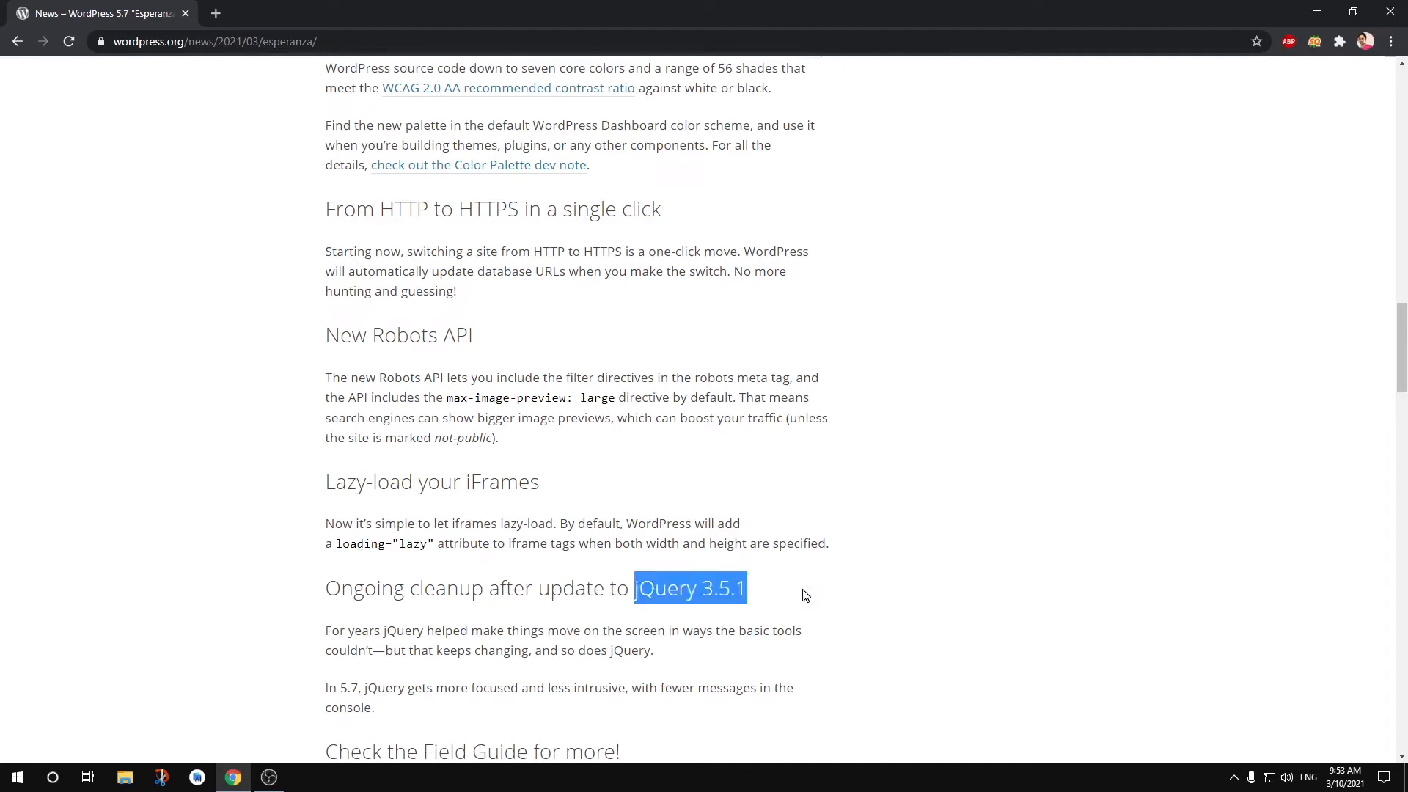
scroll(833, 592, "down", 1)
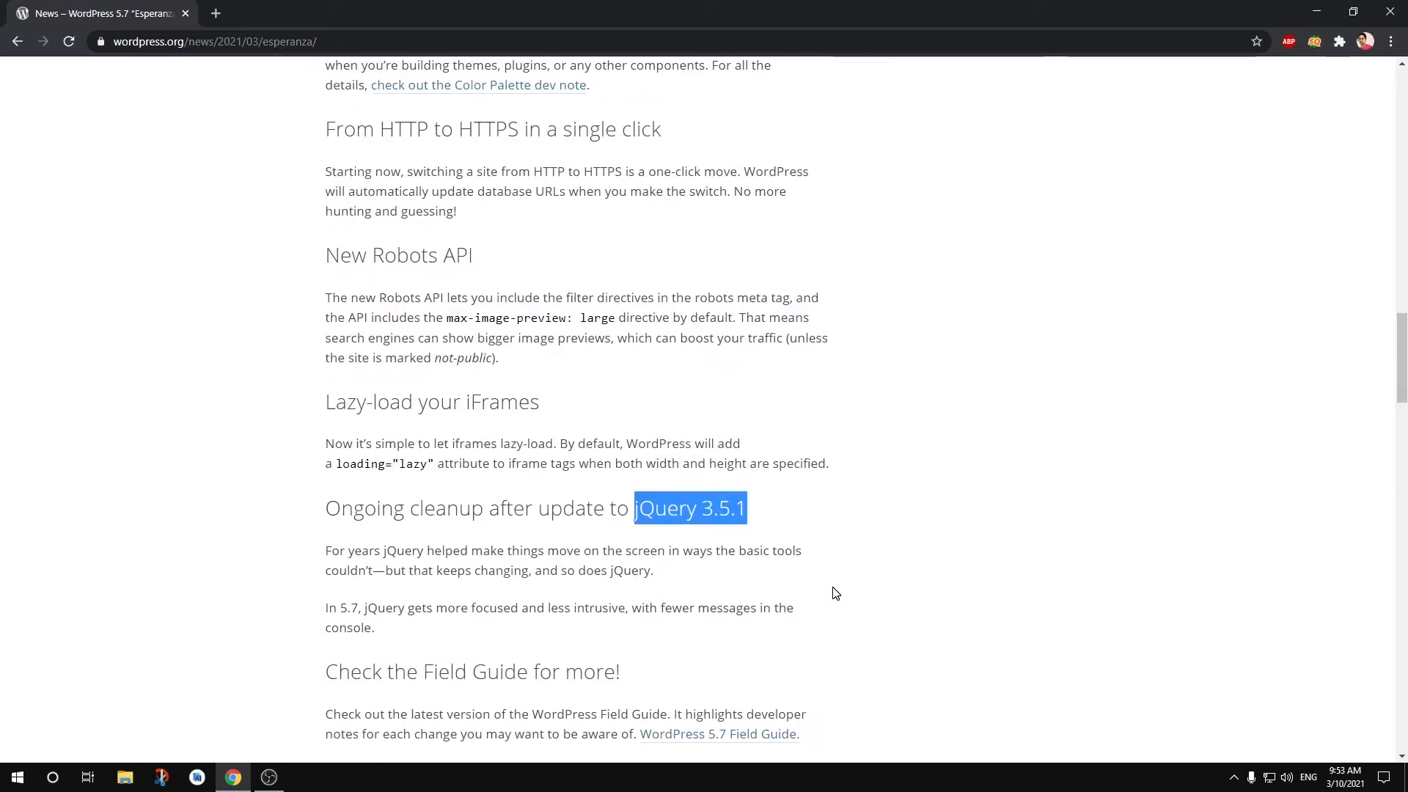
scroll(835, 593, "down", 3)
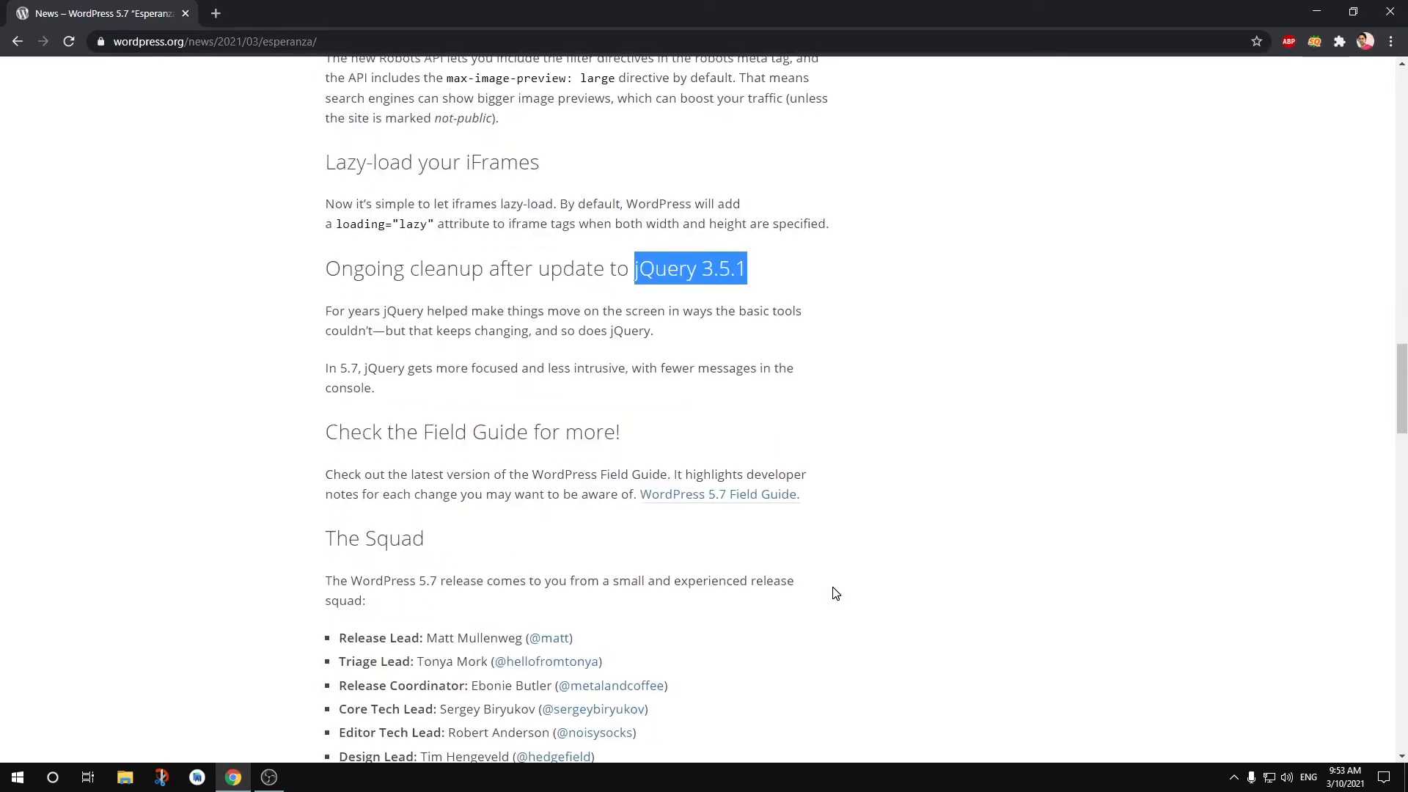
- Open the linked WordPress 5.7 Field Guide in a new tab and switch to it
left_click_drag(418, 440, 642, 442)
left_click(643, 442)
right_click(680, 496)
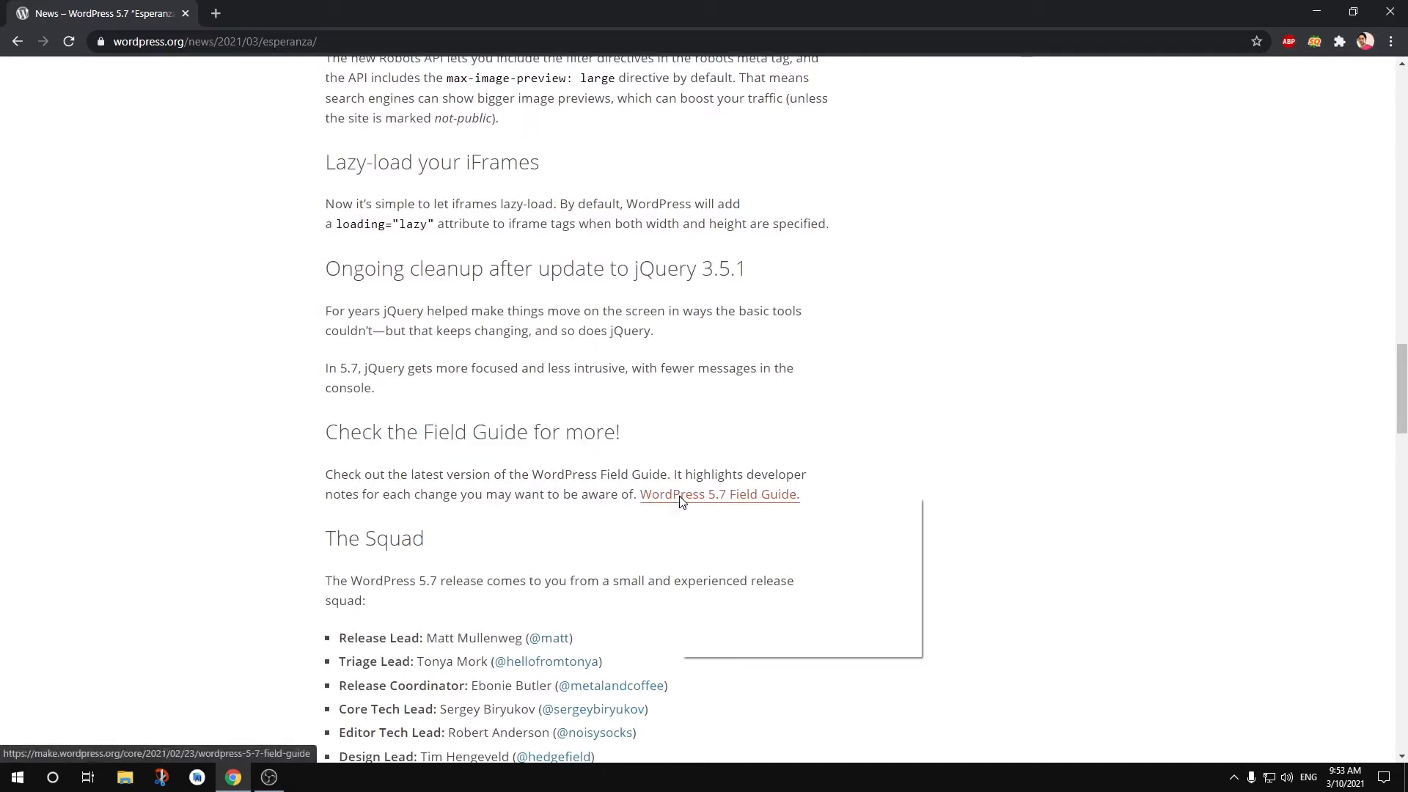
left_click(751, 508)
scroll(759, 552, "down", 6)
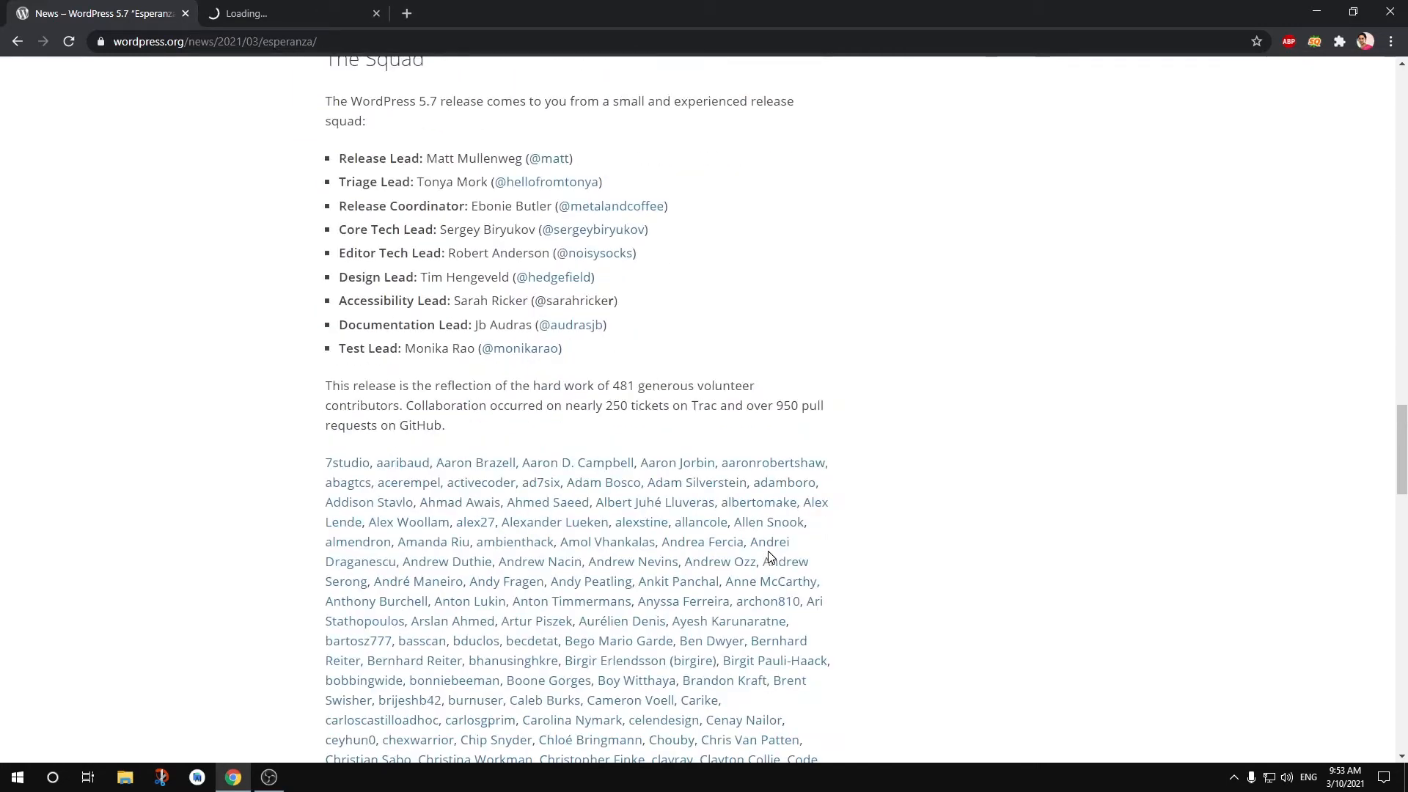
scroll(770, 557, "down", 1)
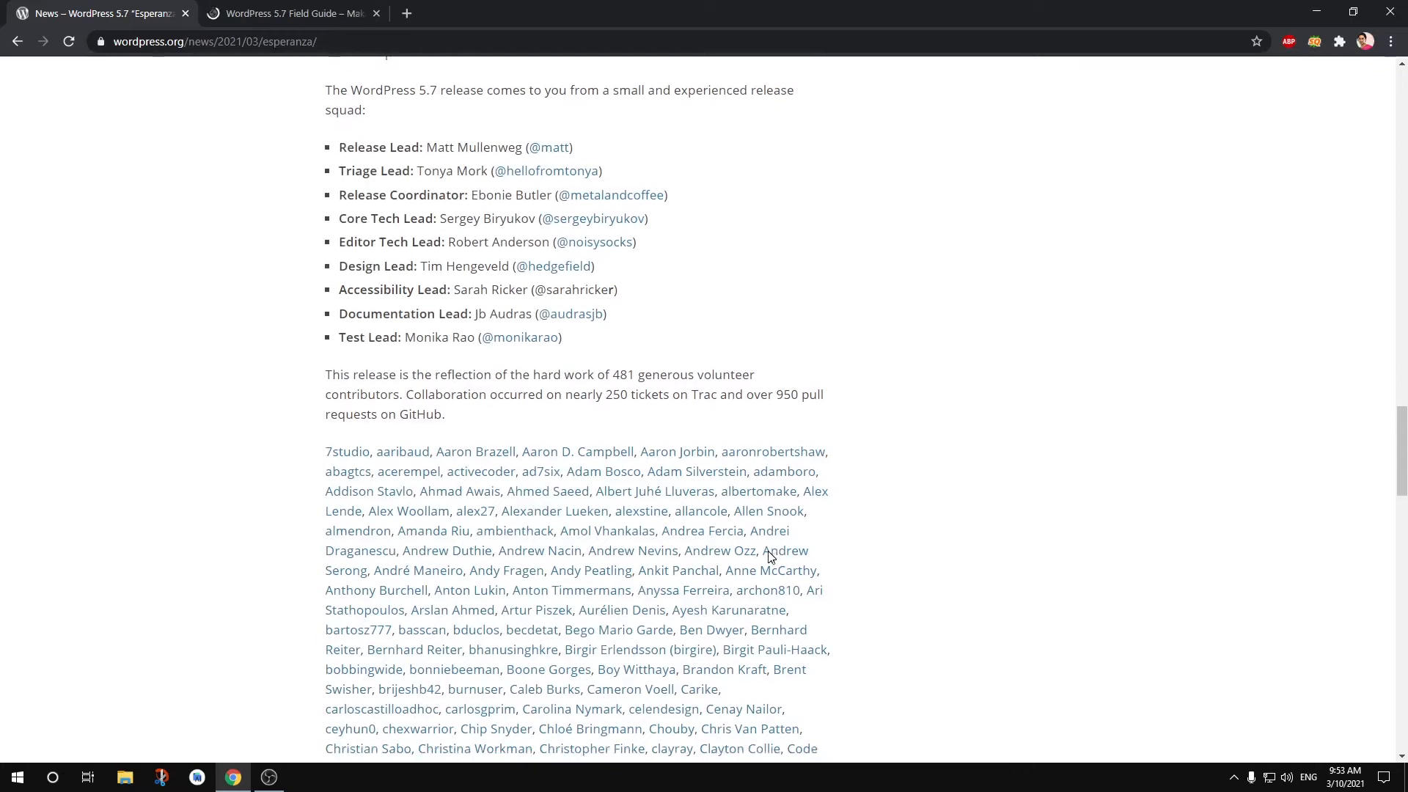
left_click(293, 13)
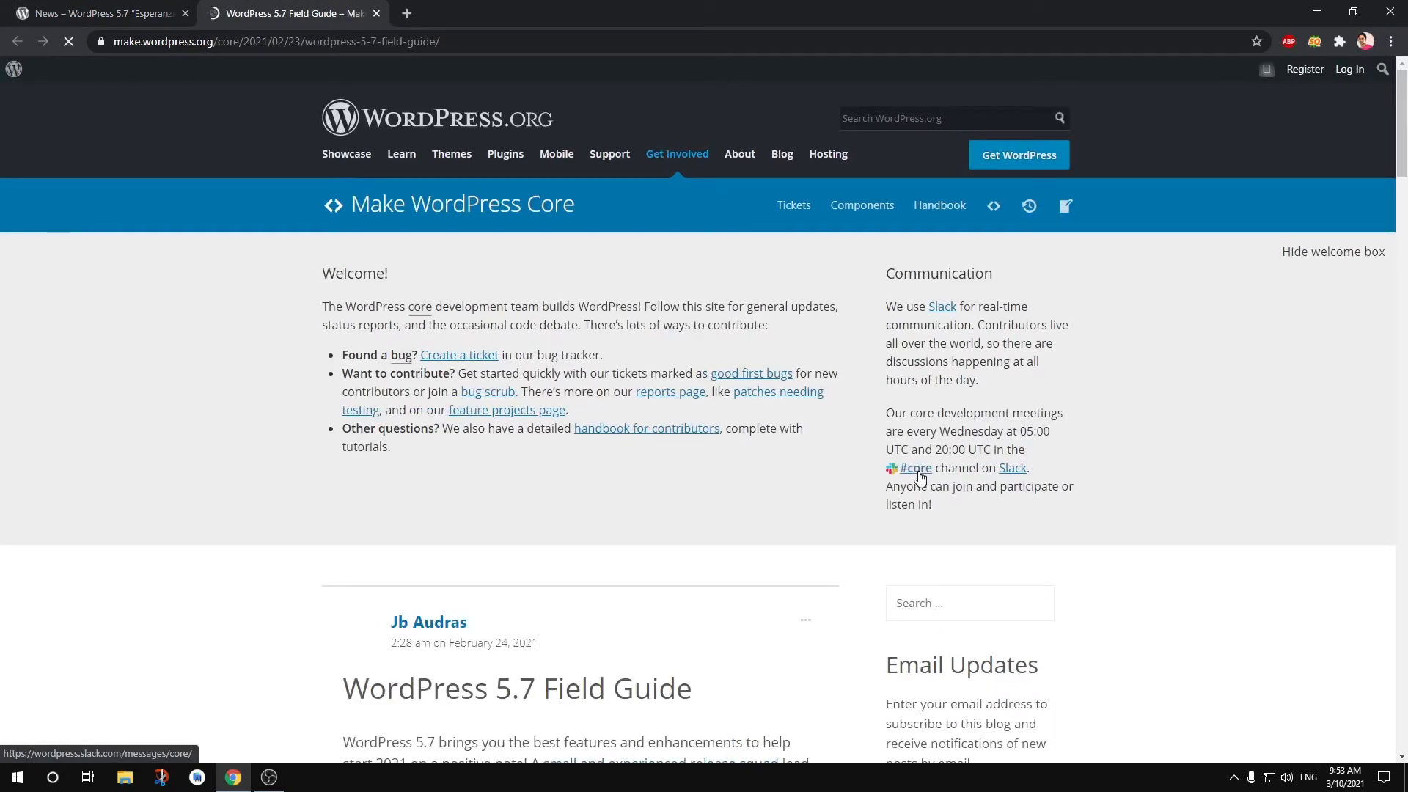
- Skim the Field Guide's developer notes, from Administration and Block Editor through the other developer updates to the end of the post
scroll(920, 476, "down", 6)
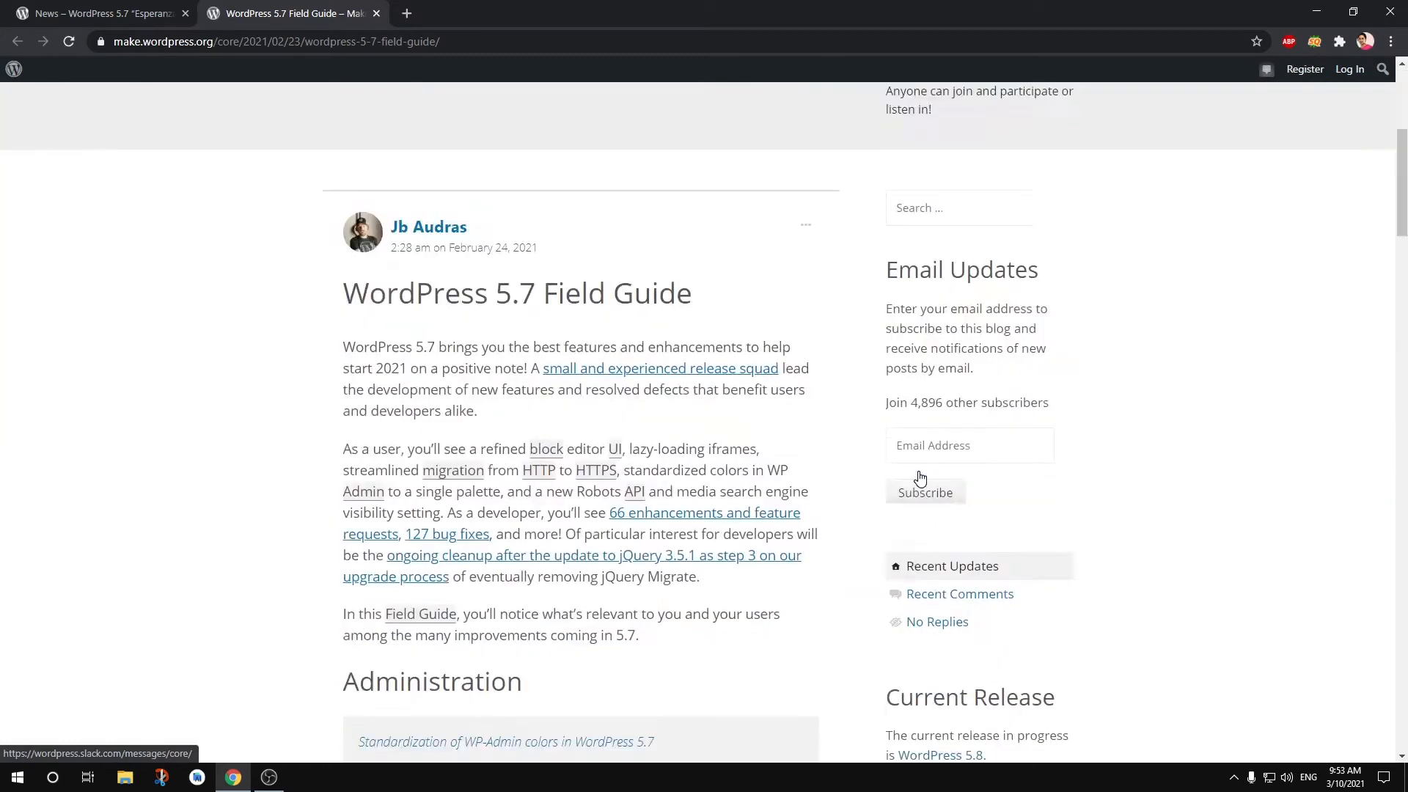
scroll(920, 476, "down", 10)
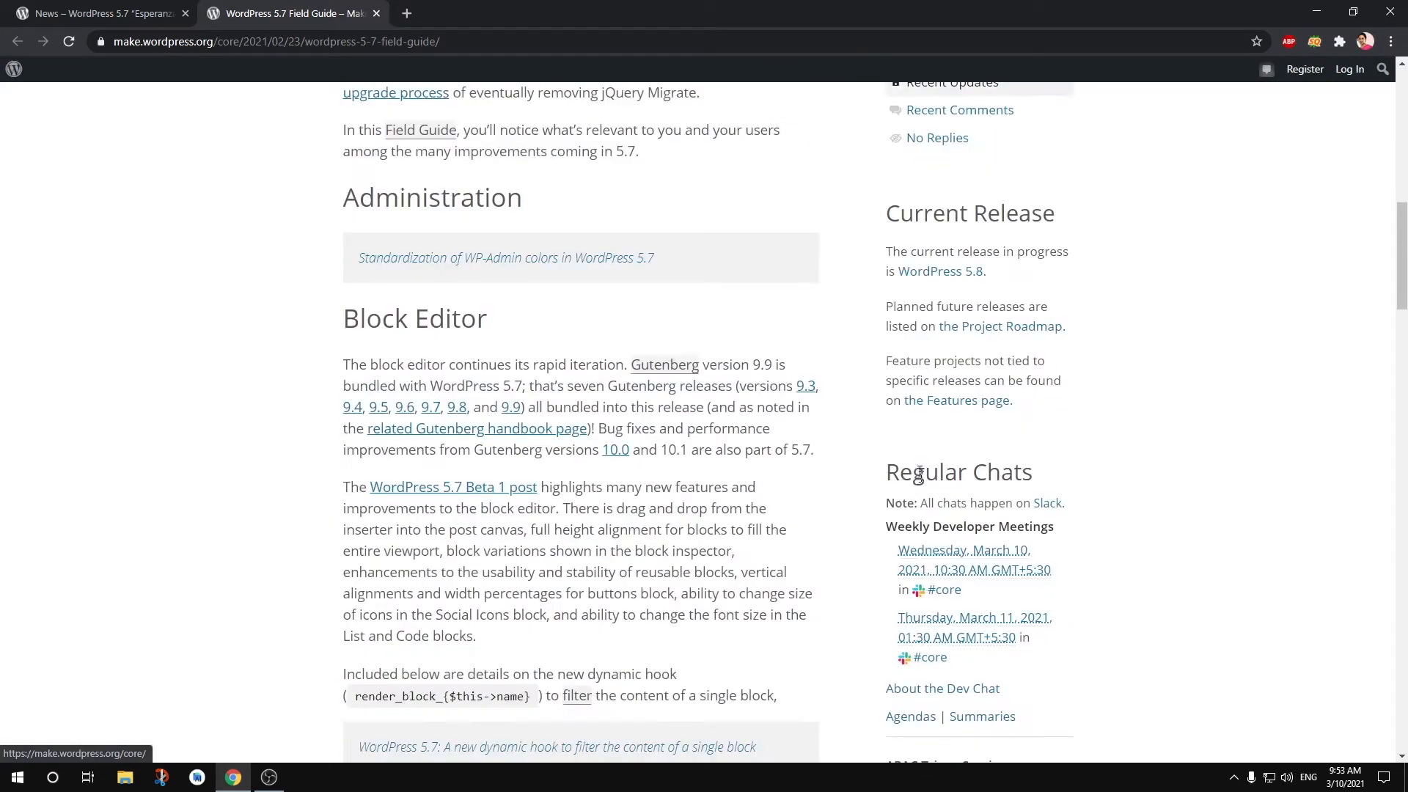
scroll(920, 475, "down", 6)
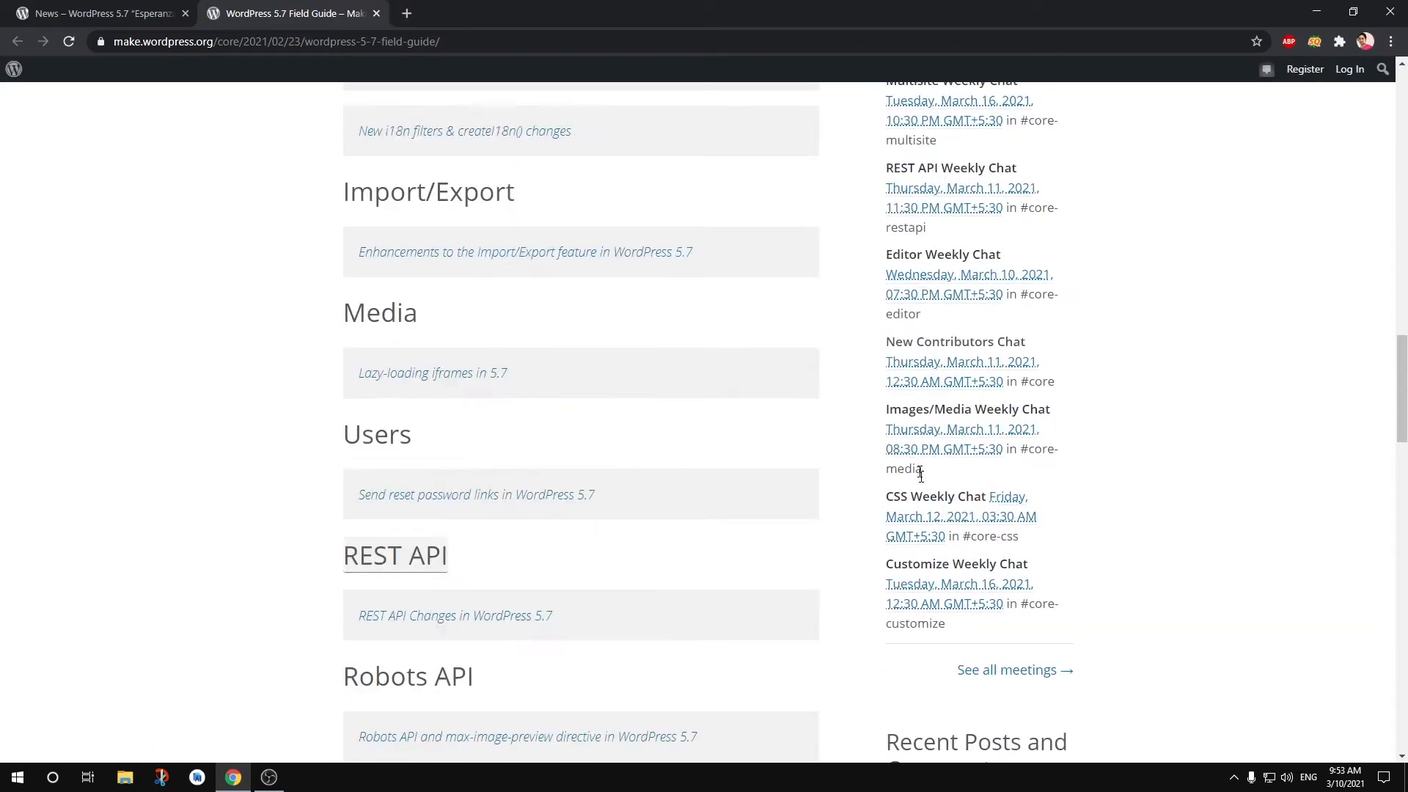
scroll(921, 475, "down", 5)
scroll(920, 475, "down", 5)
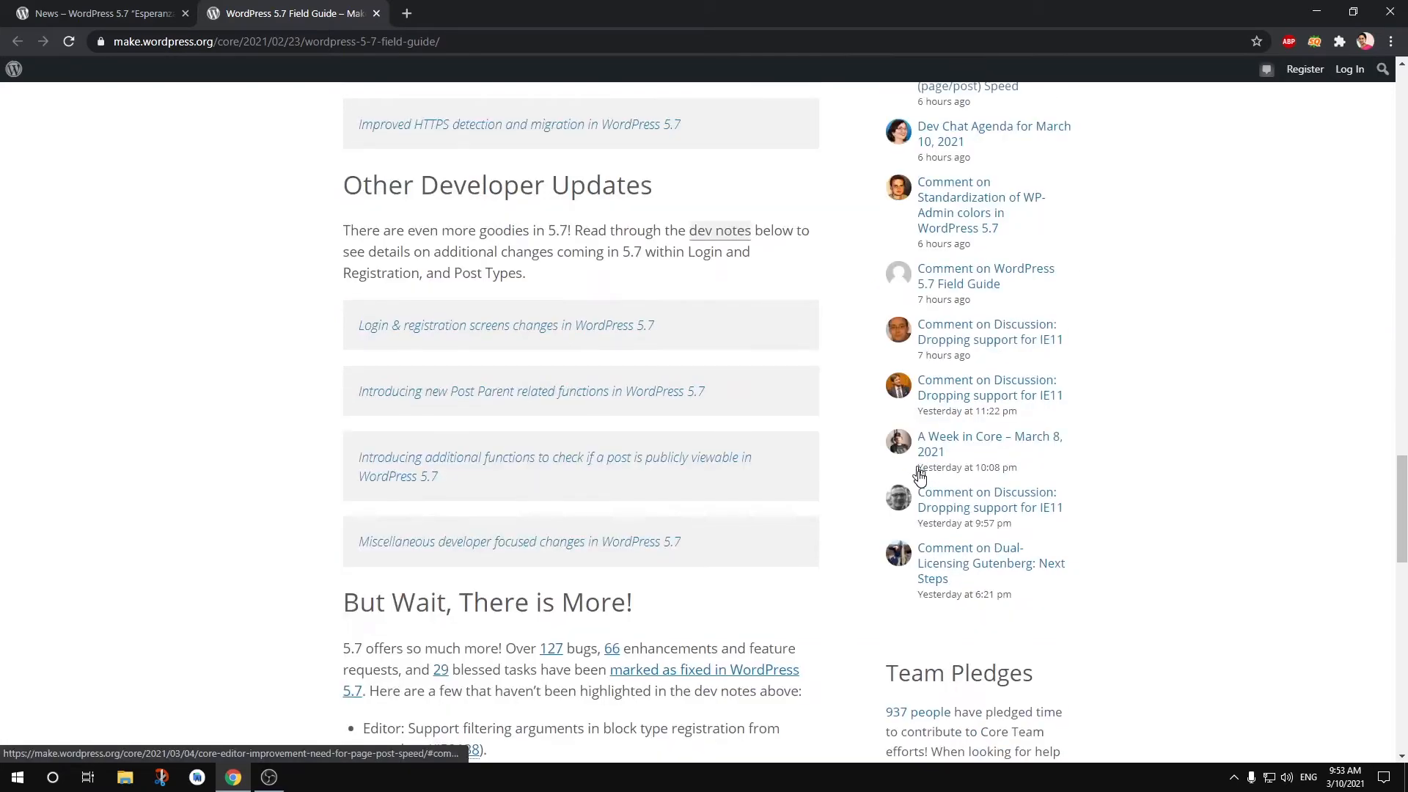
scroll(921, 475, "down", 5)
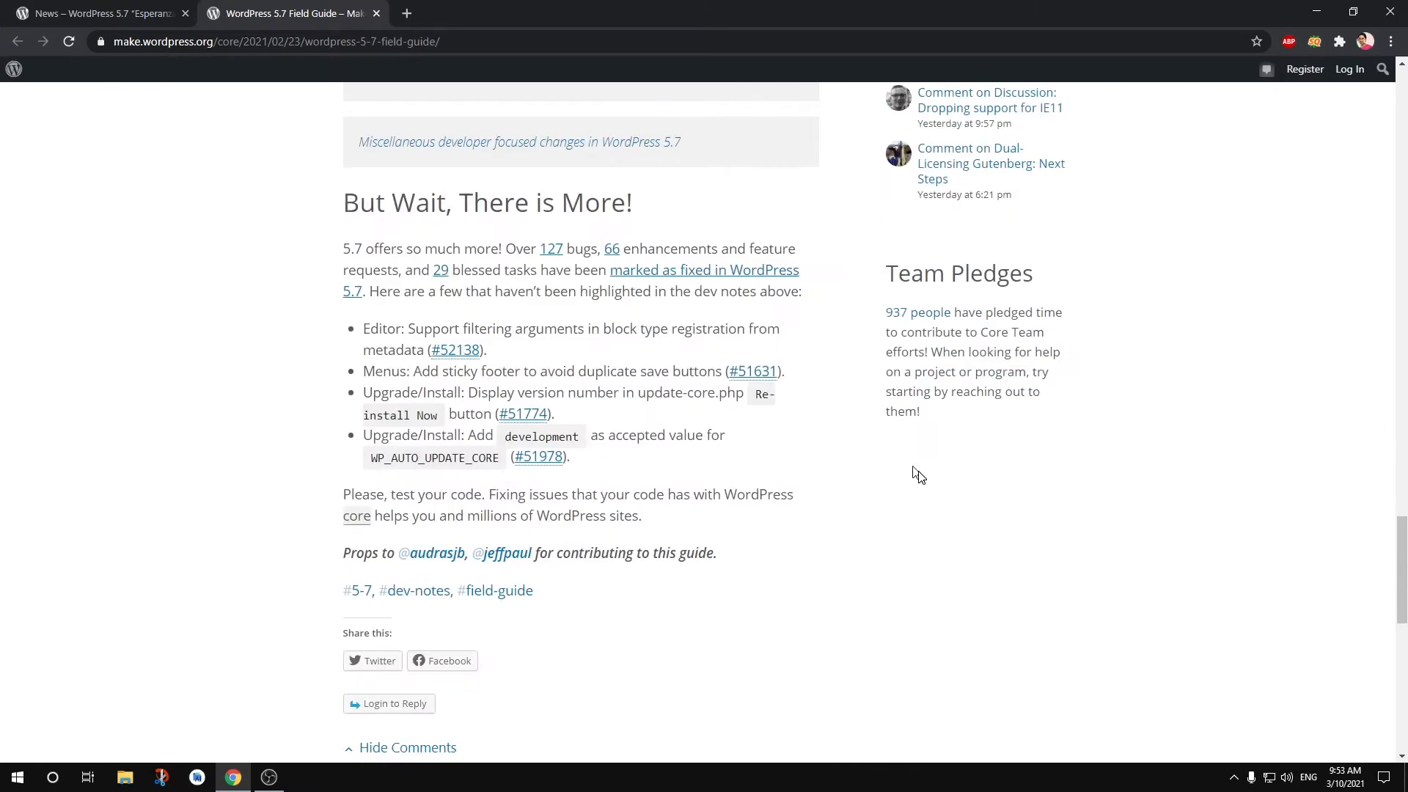
scroll(919, 475, "down", 5)
scroll(918, 475, "up", 12)
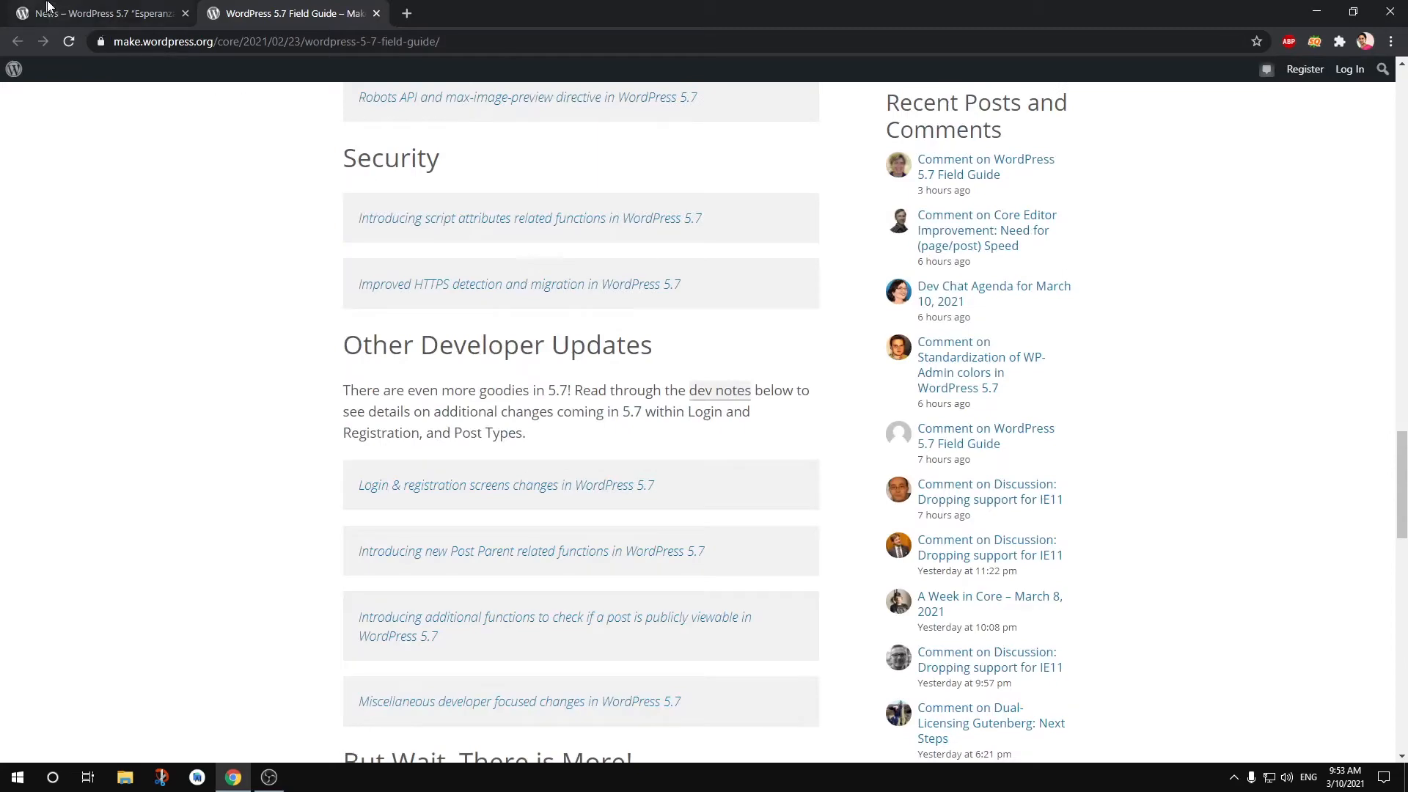
- Return to the WordPress 5.7 announcement and go back to the beginning of the article
left_click(48, 4)
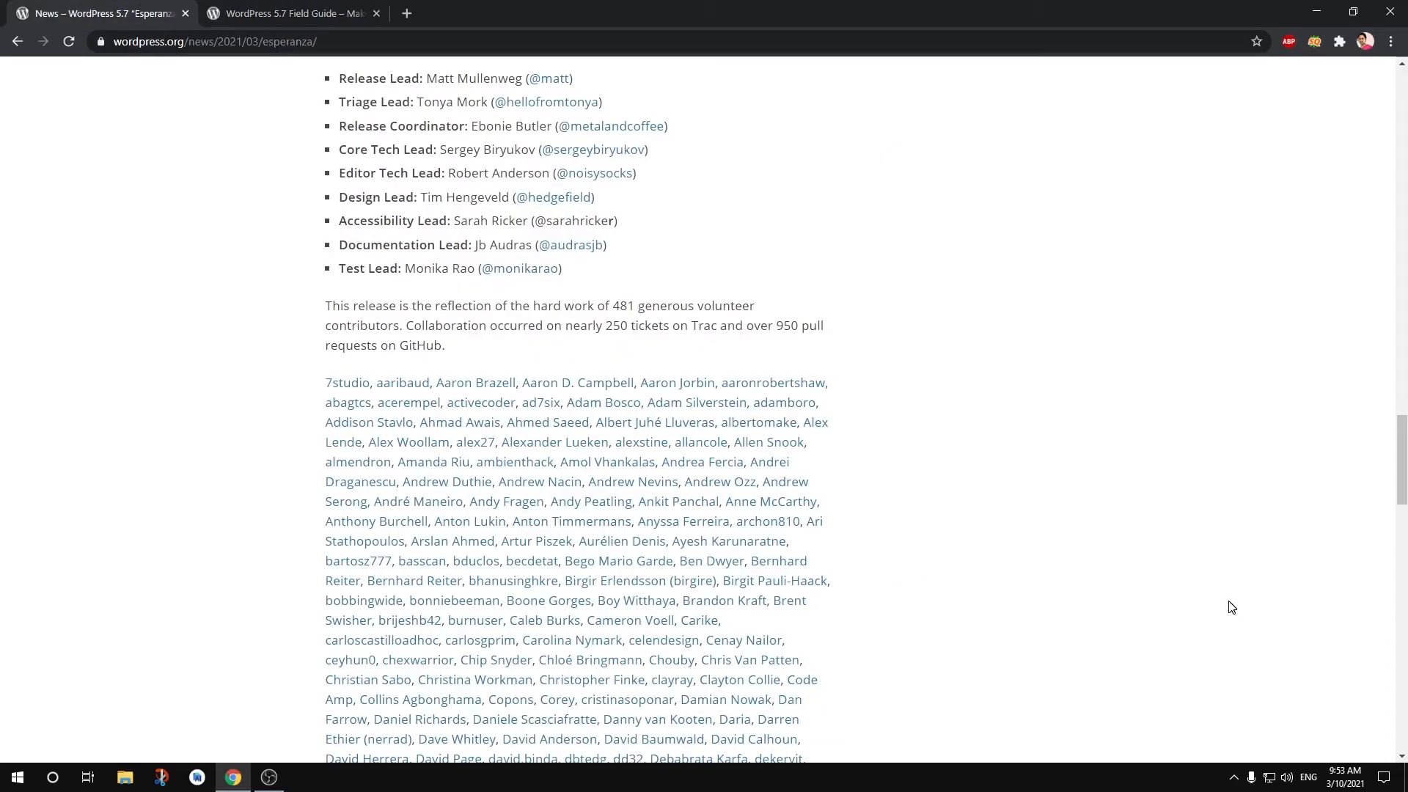
scroll(1111, 569, "up", 18)
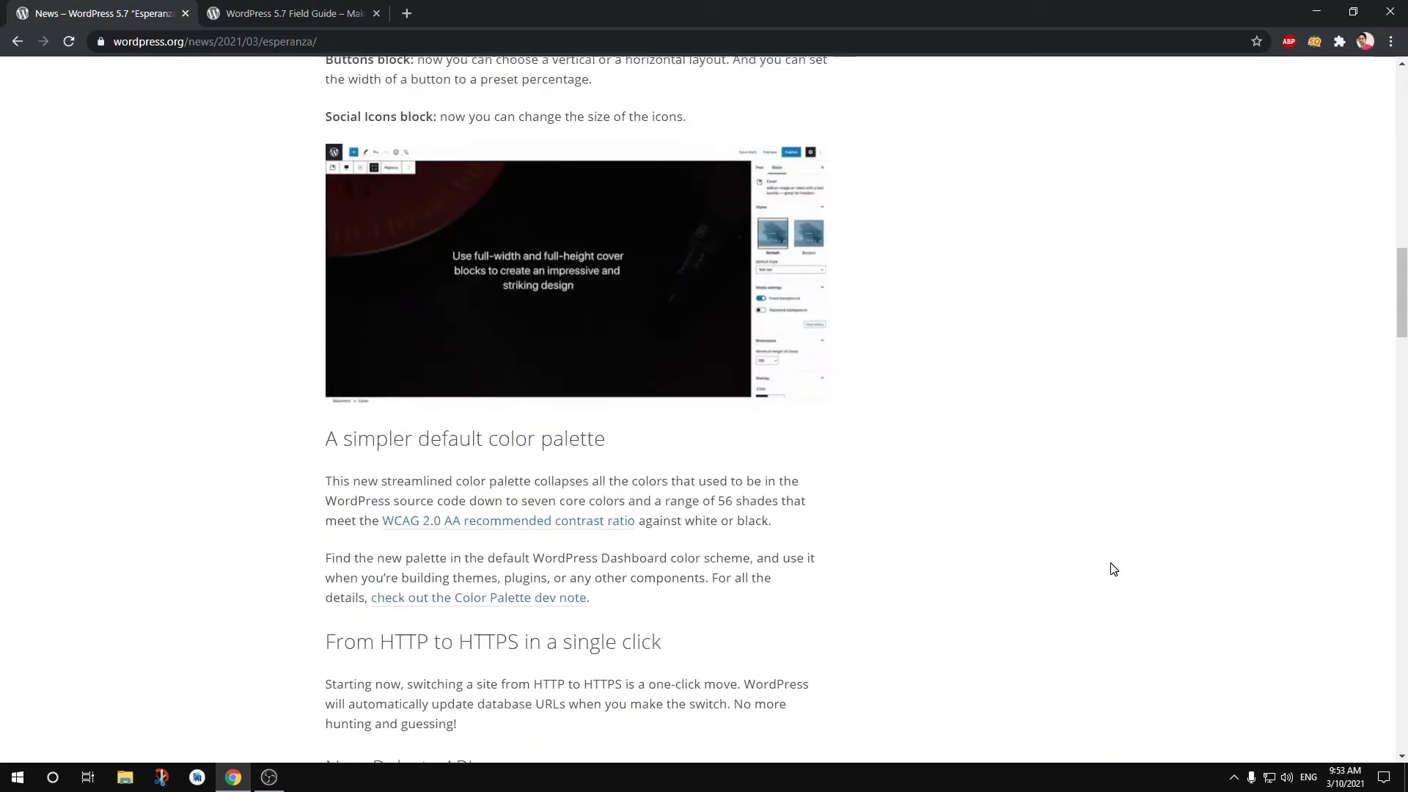
scroll(1113, 569, "up", 19)
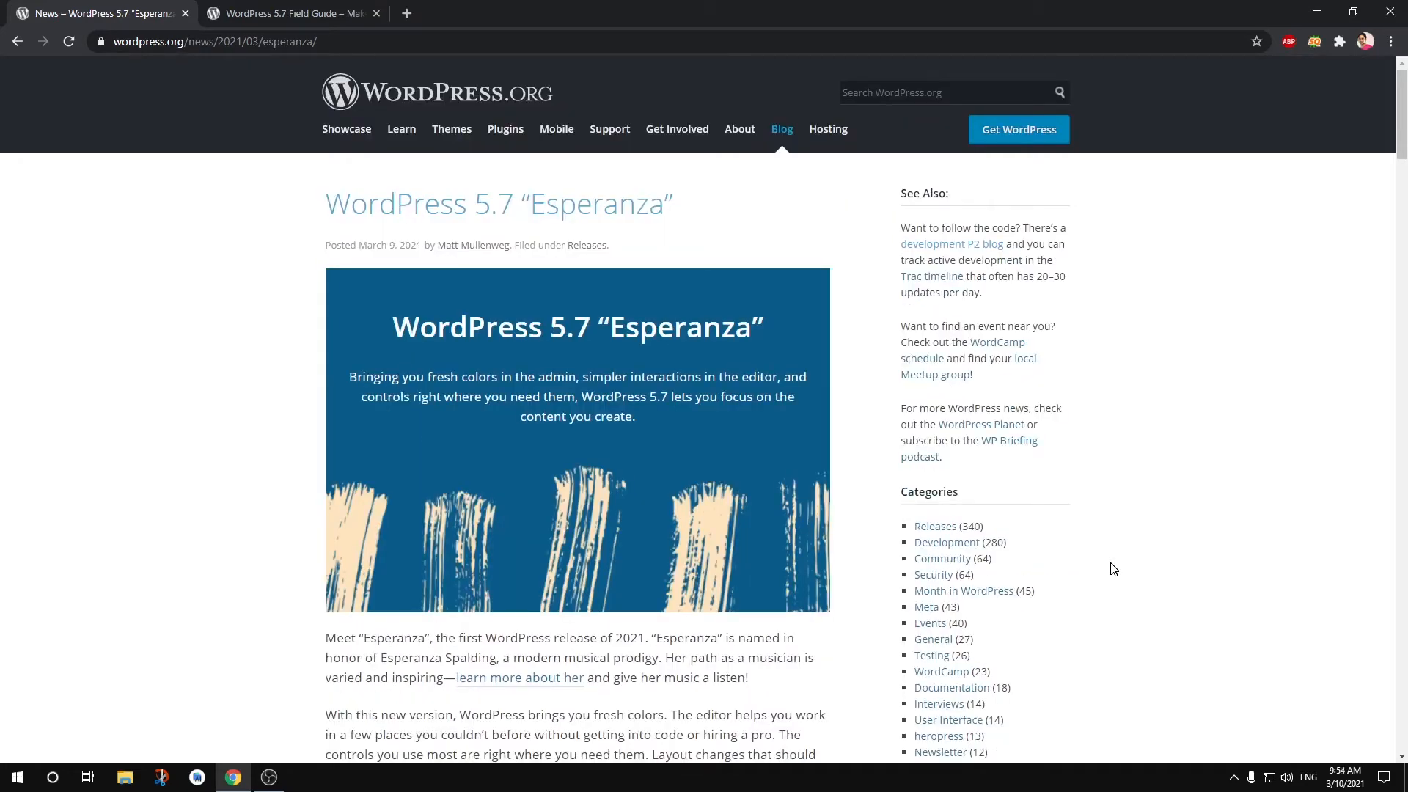
- Launch the XAMPP Control Panel and start the Apache and MySQL modules
left_click(16, 776)
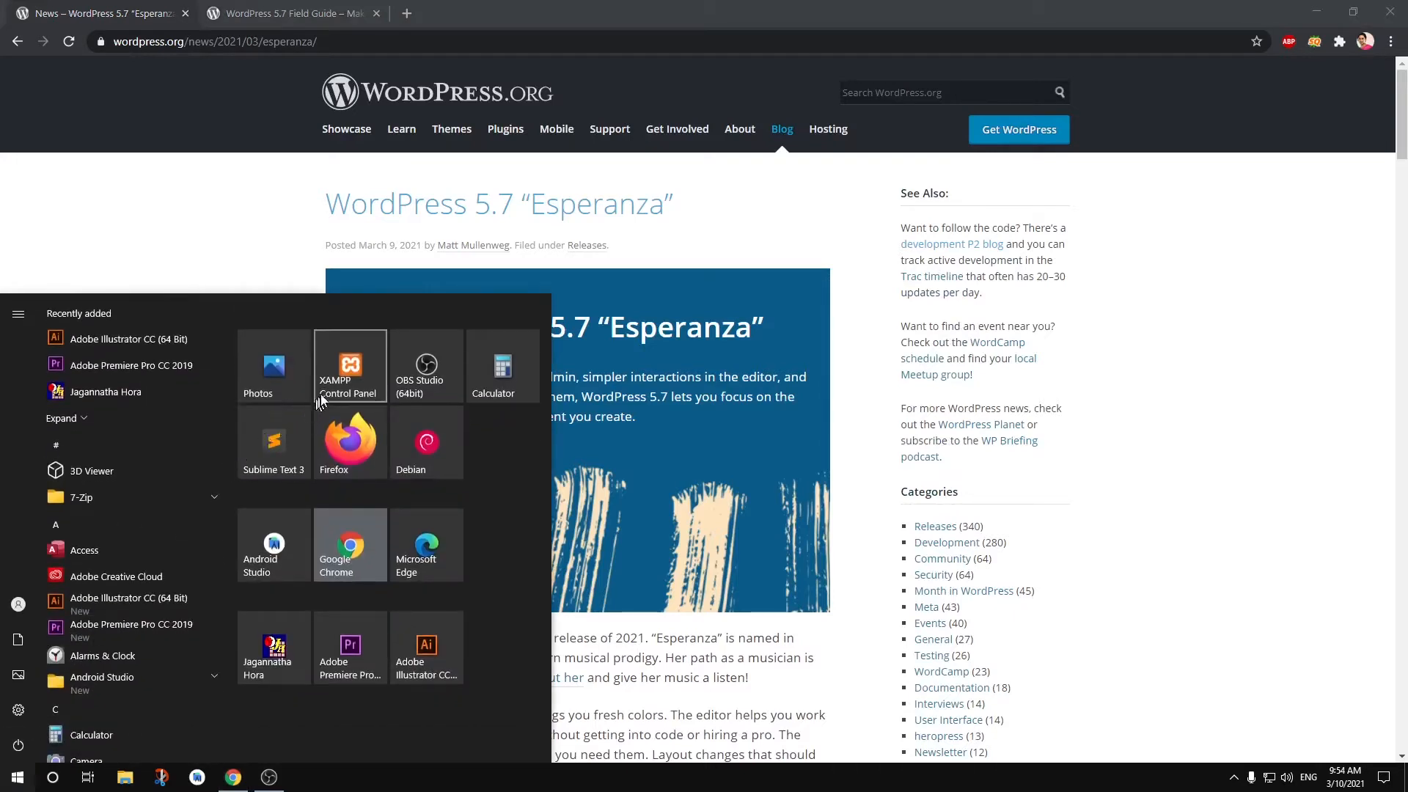
left_click(328, 386)
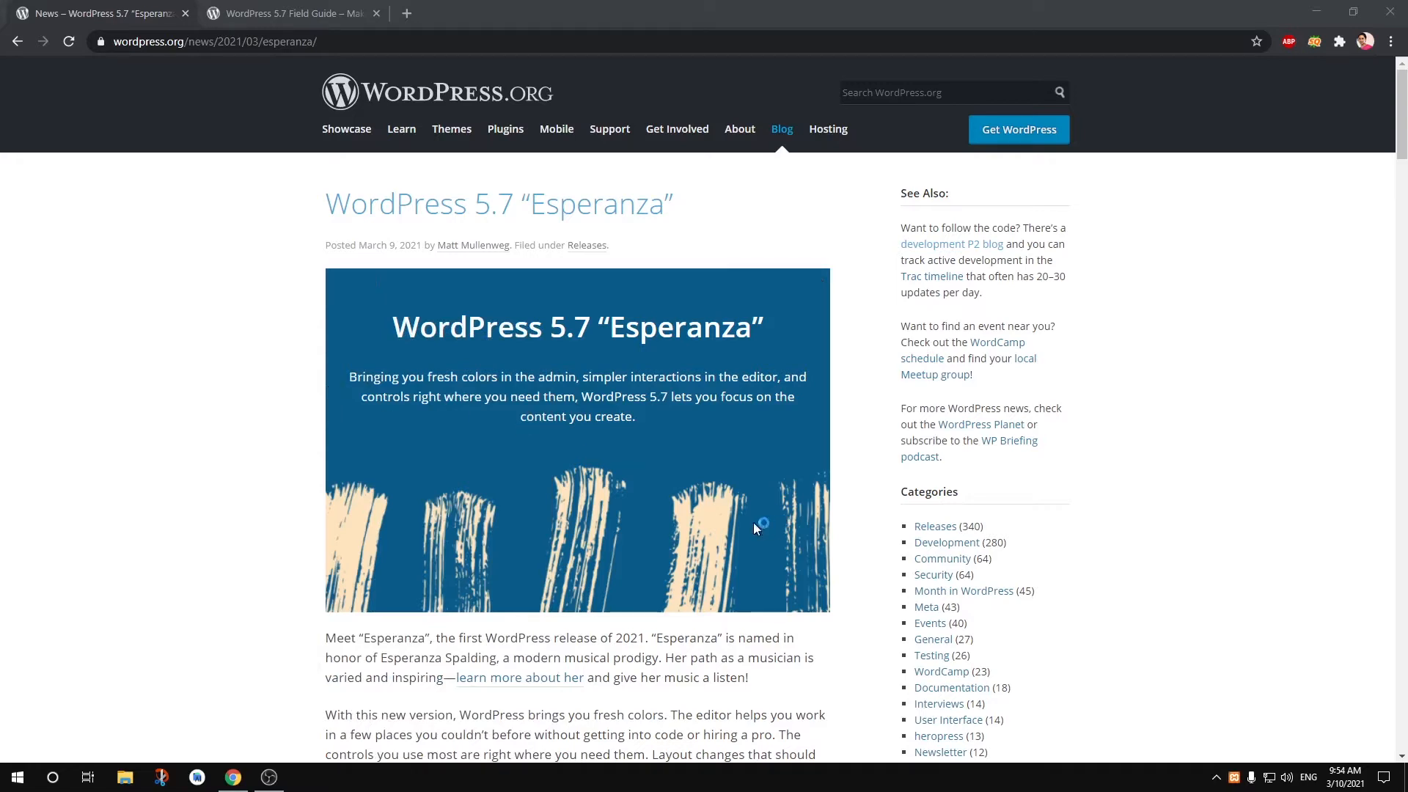
left_click(252, 83)
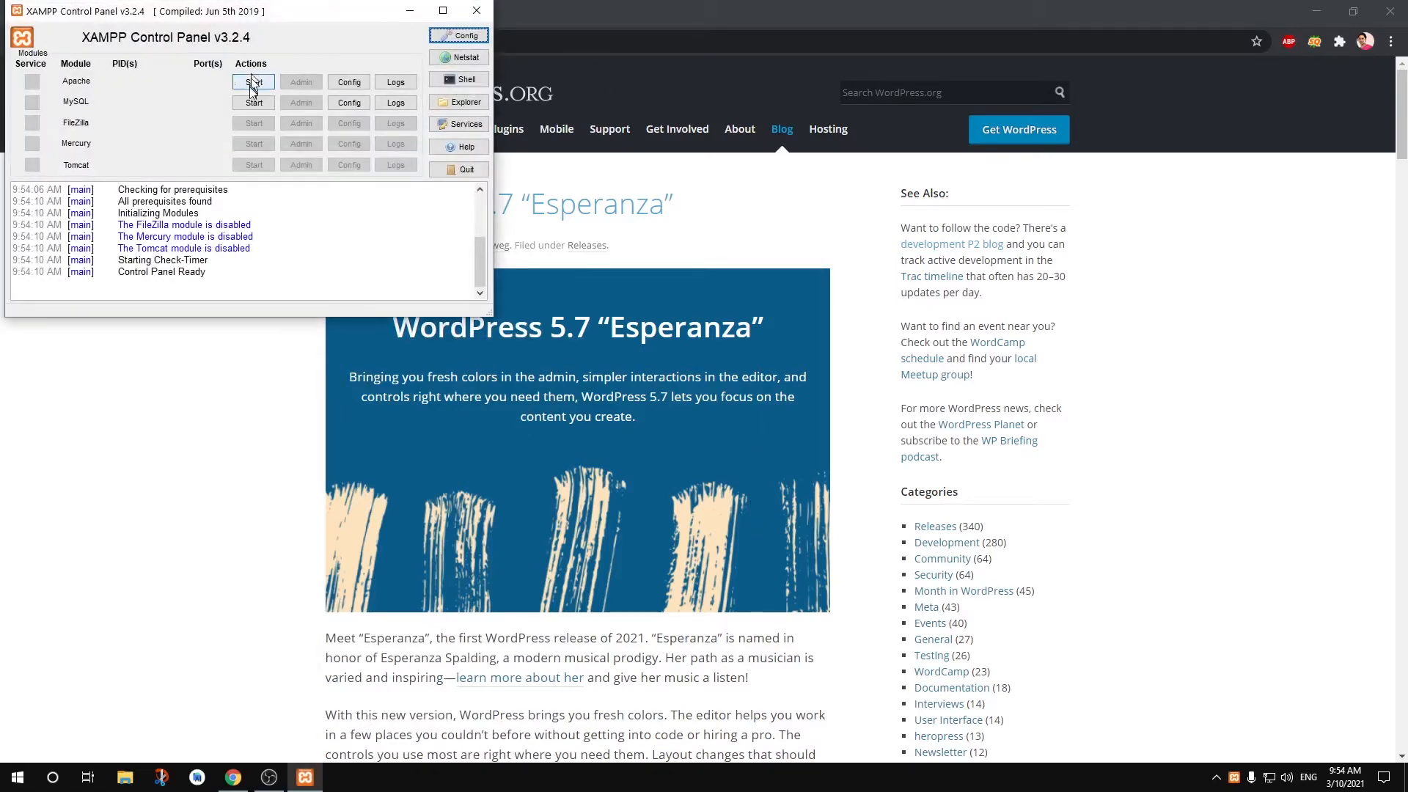
left_click(254, 105)
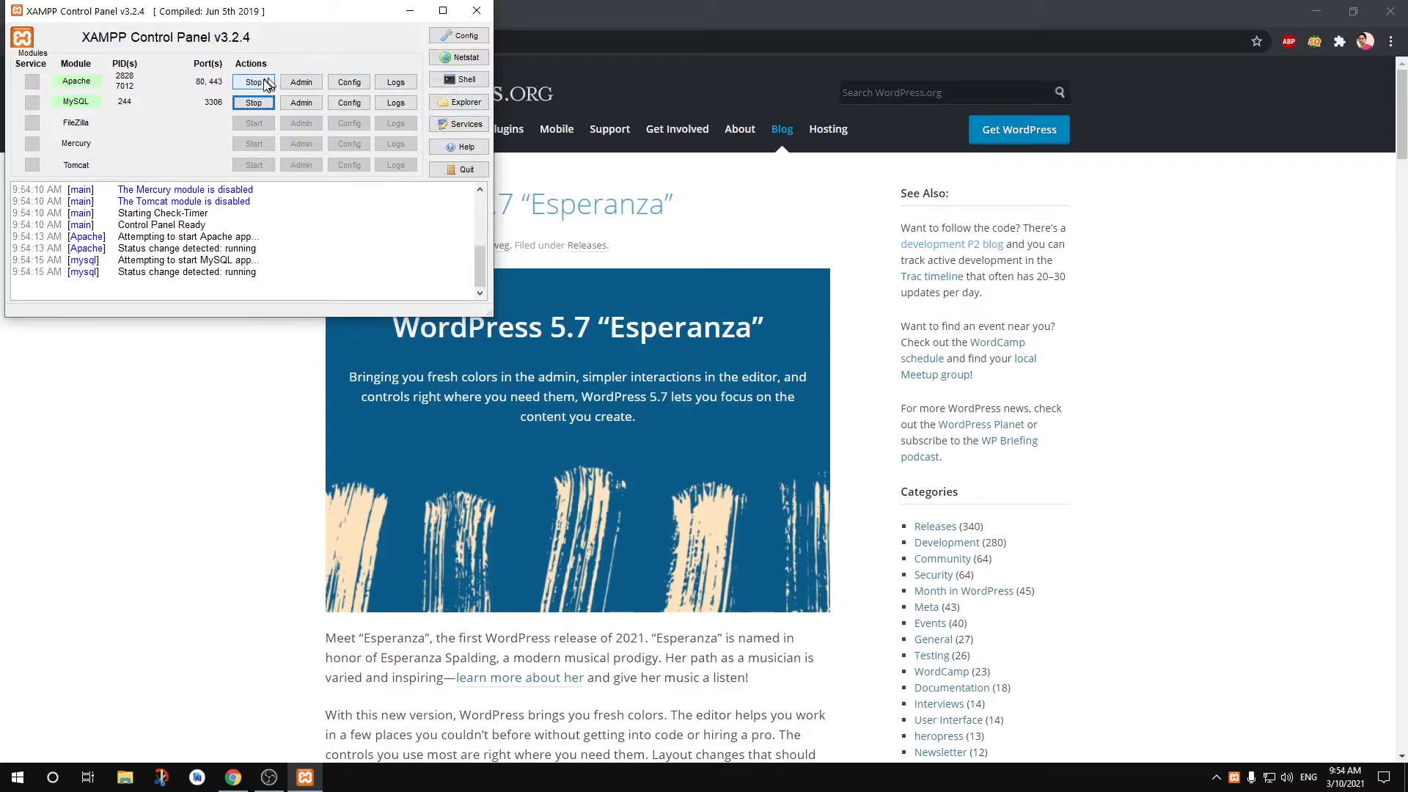
- Open Apache's local dashboard in the browser and go from there to phpMyAdmin
left_click(301, 82)
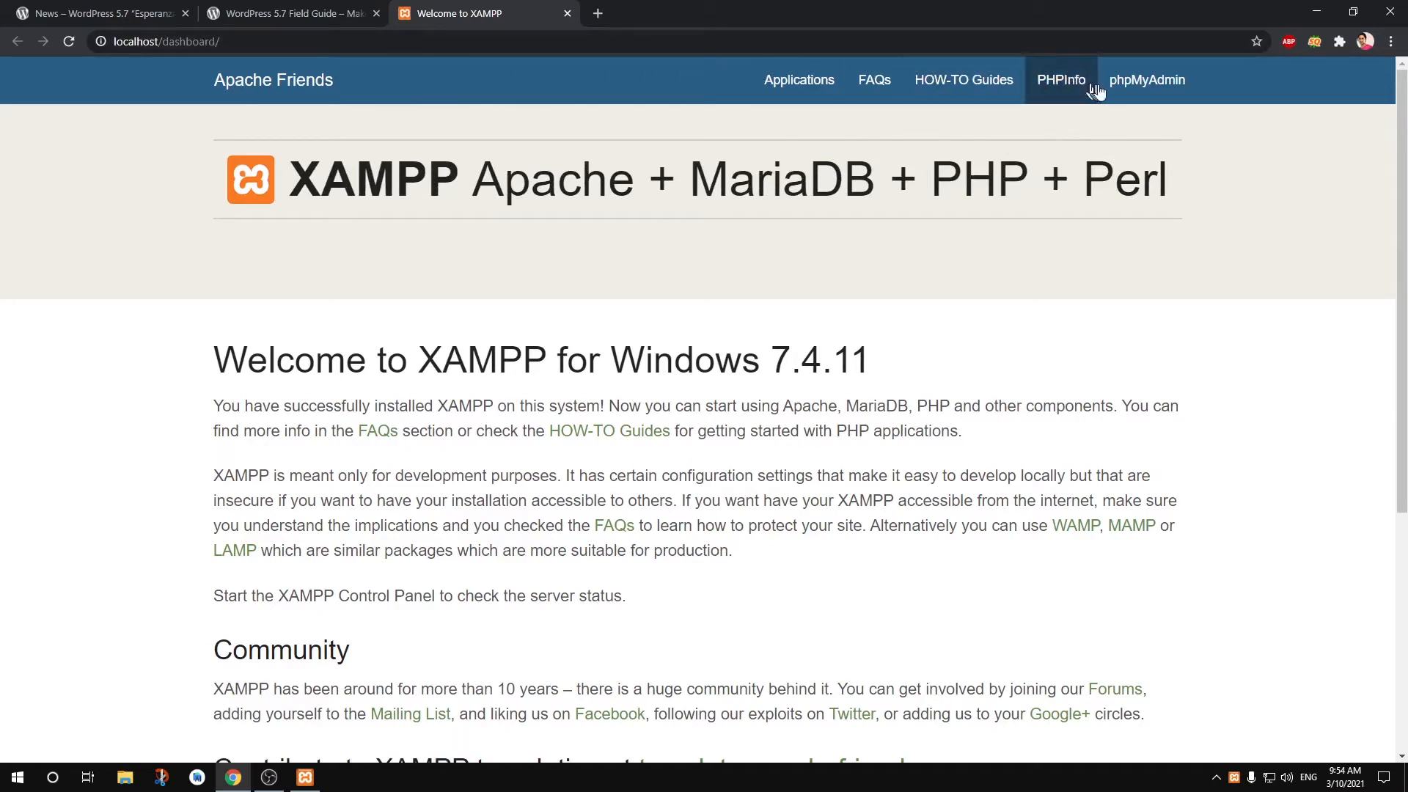
left_click(1138, 97)
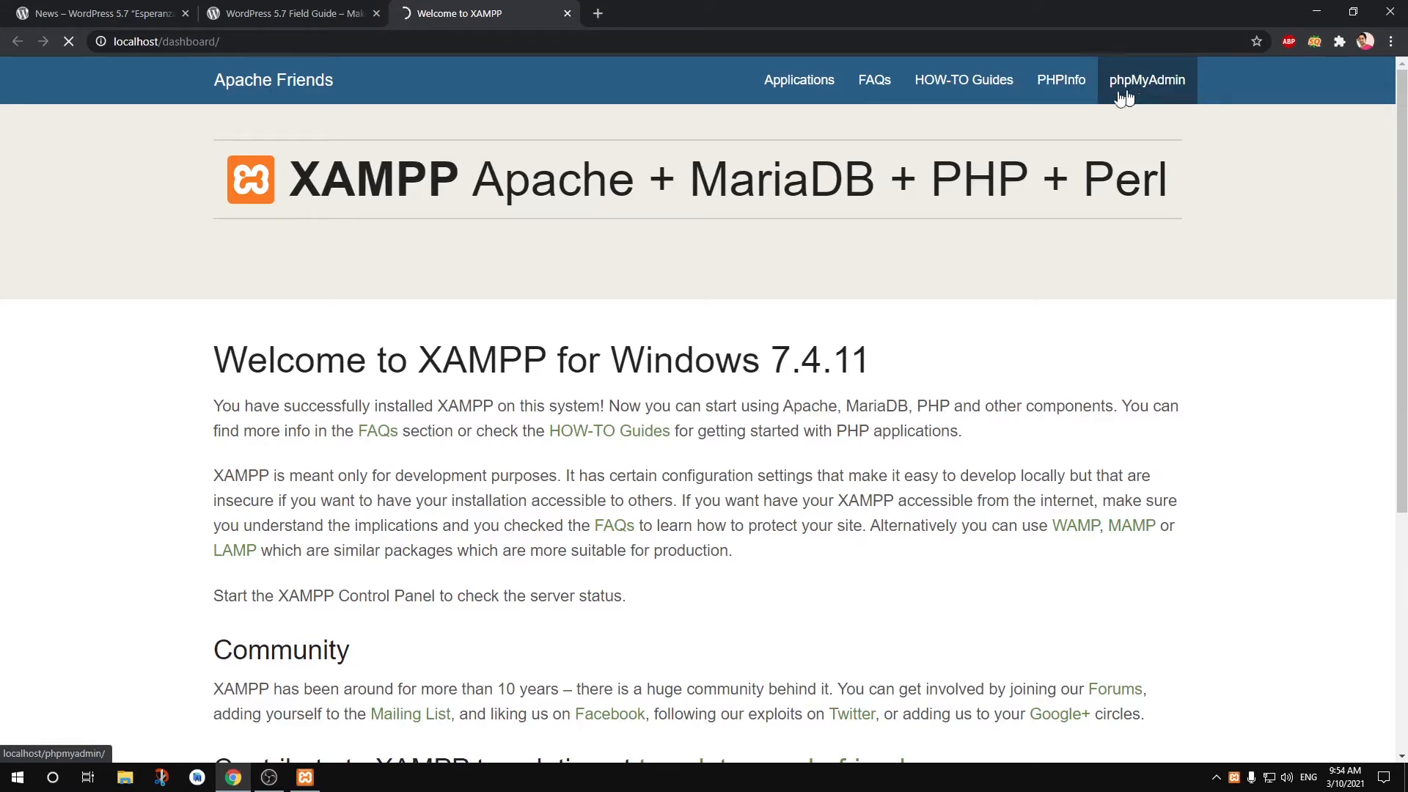
- Dismiss all server error notices in phpMyAdmin, check the warning about the global_priv table, and return to its home page
left_click(140, 7)
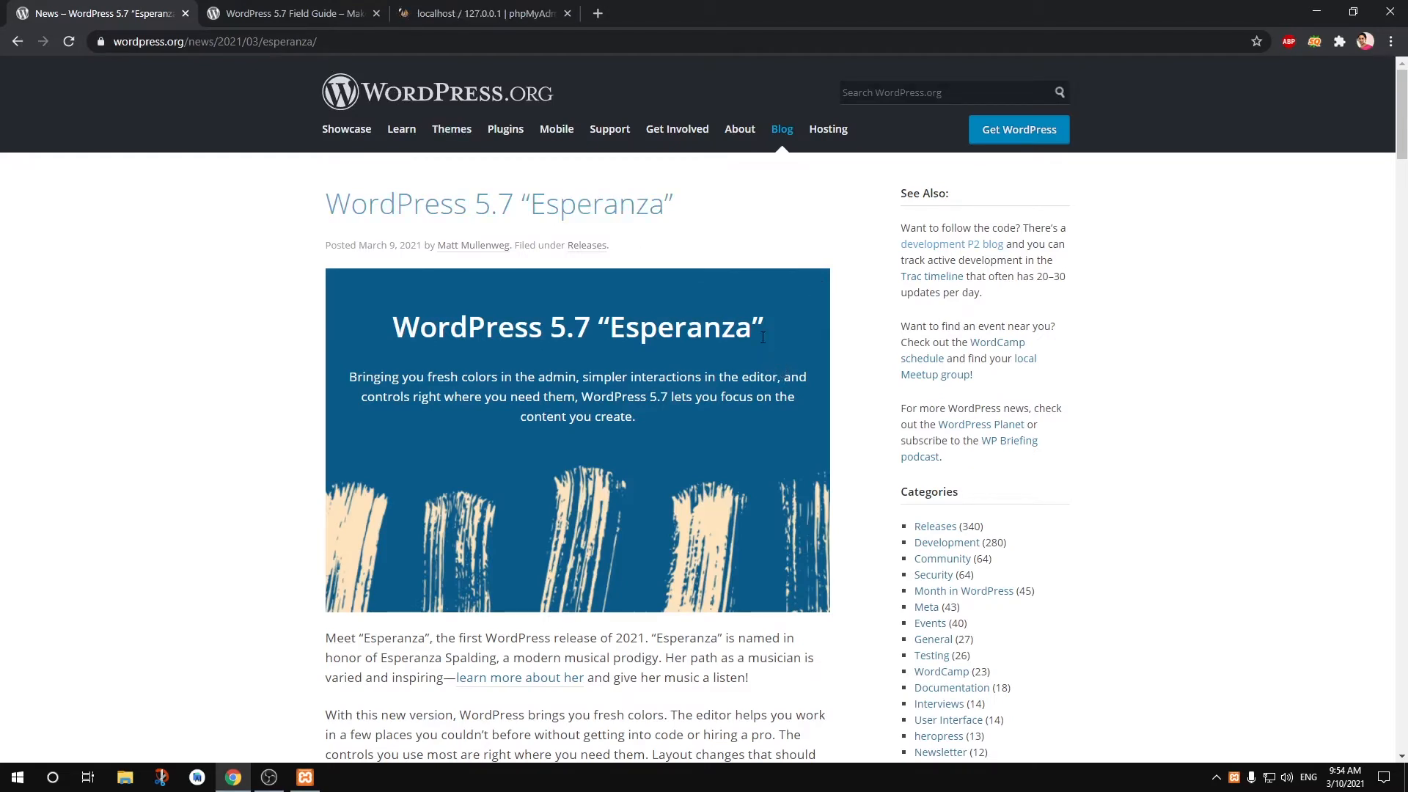
left_click(424, 7)
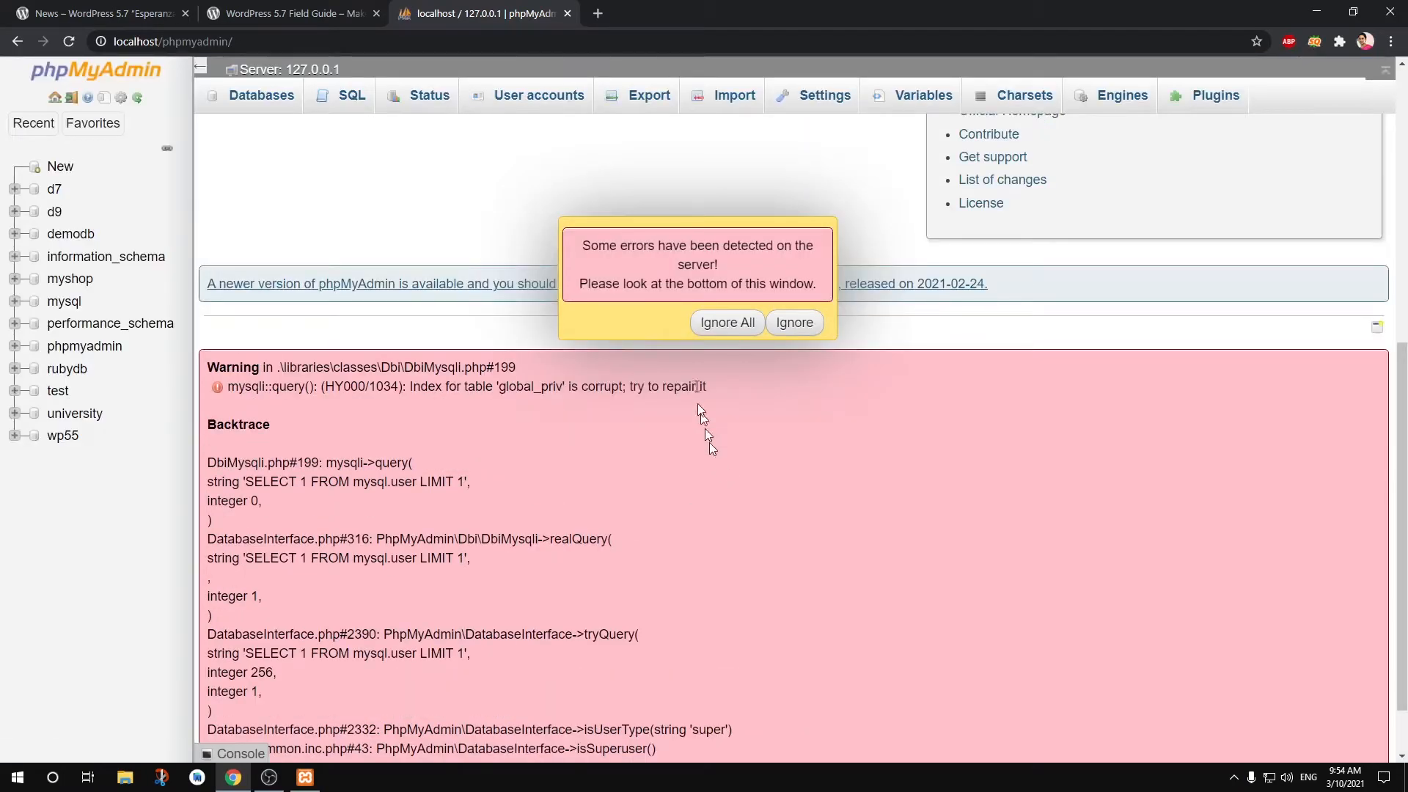
left_click(726, 324)
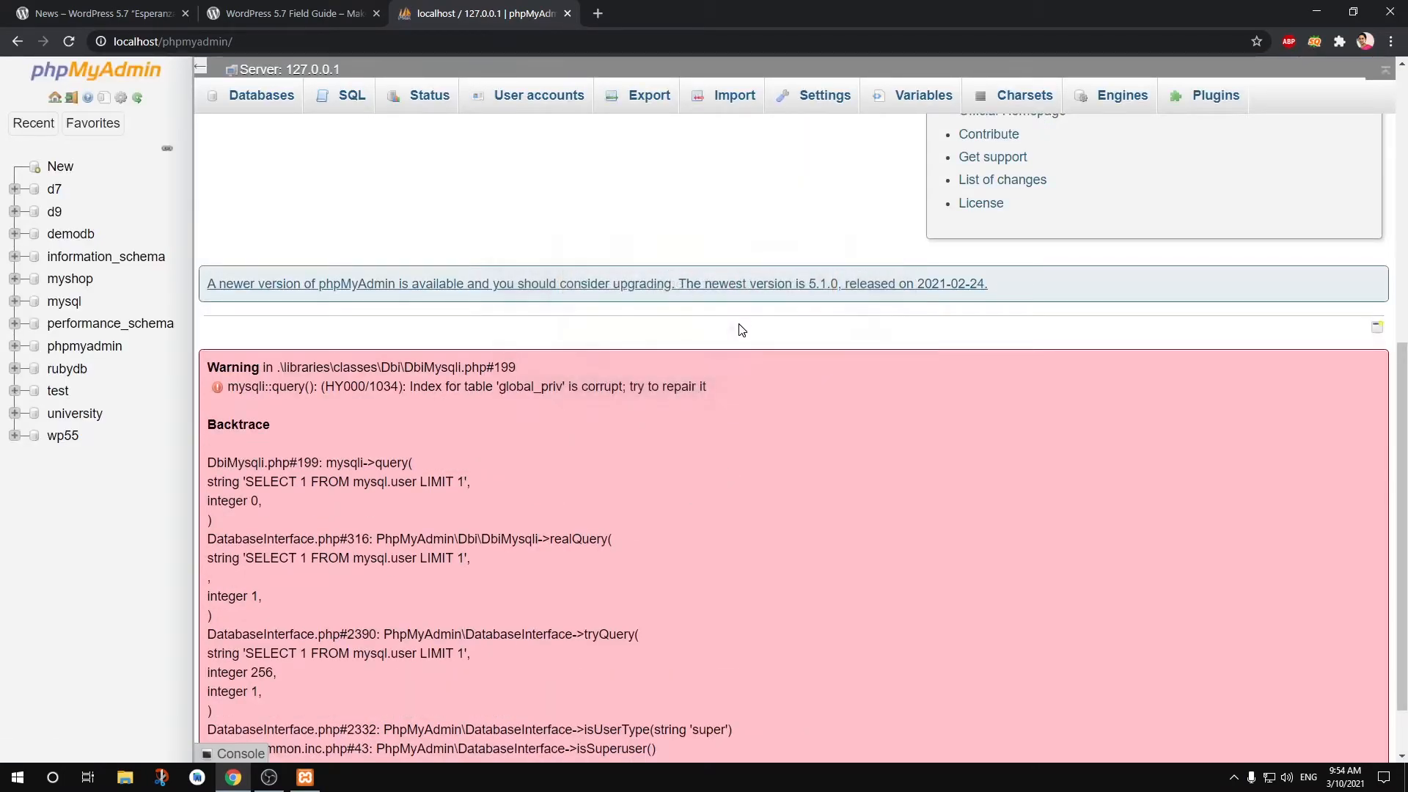
left_click_drag(262, 384, 873, 395)
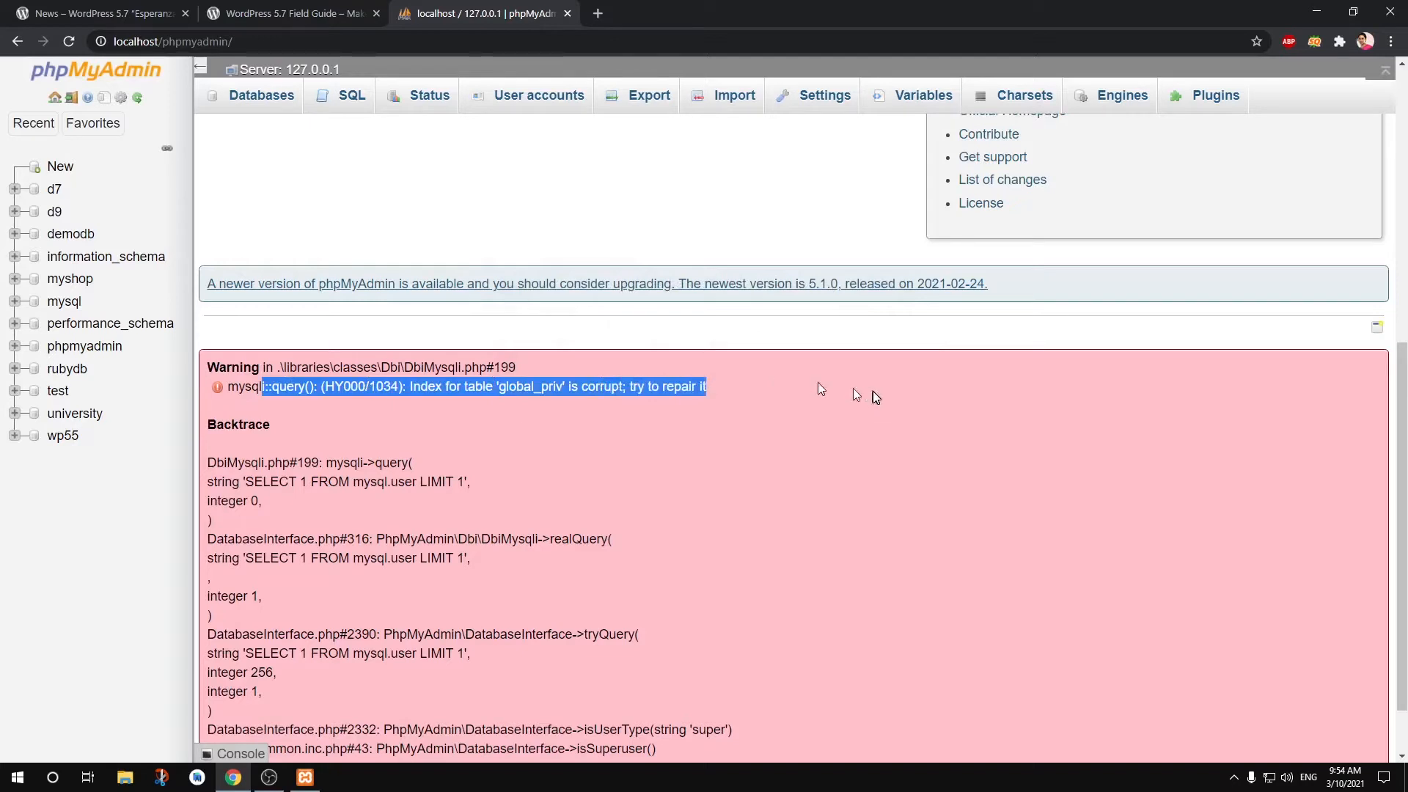
left_click(874, 396)
left_click(91, 79)
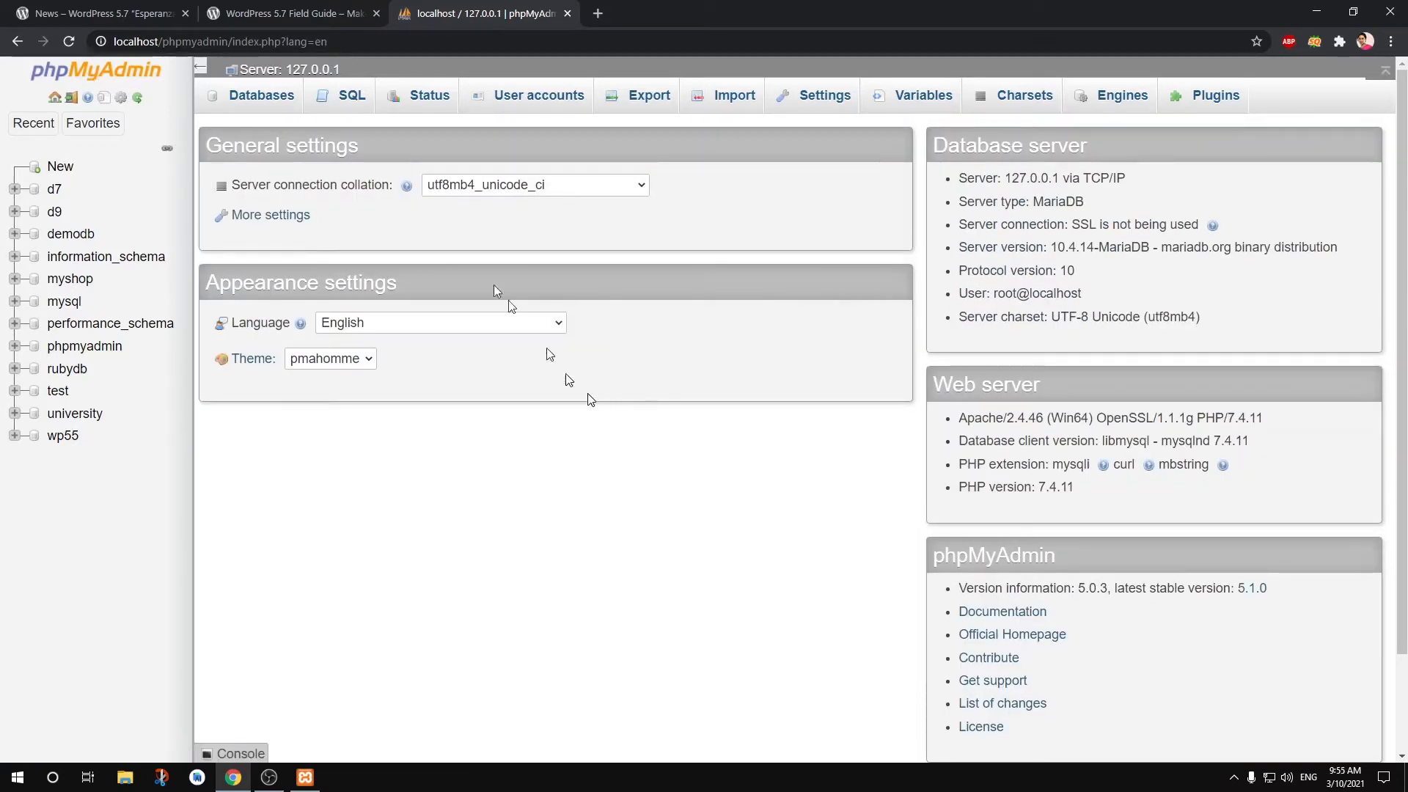
- Leave the WordPress 5.7 announcement for the wordpress.org home page and open the Get WordPress download page
left_click(293, 8)
scroll(621, 436, "up", 20)
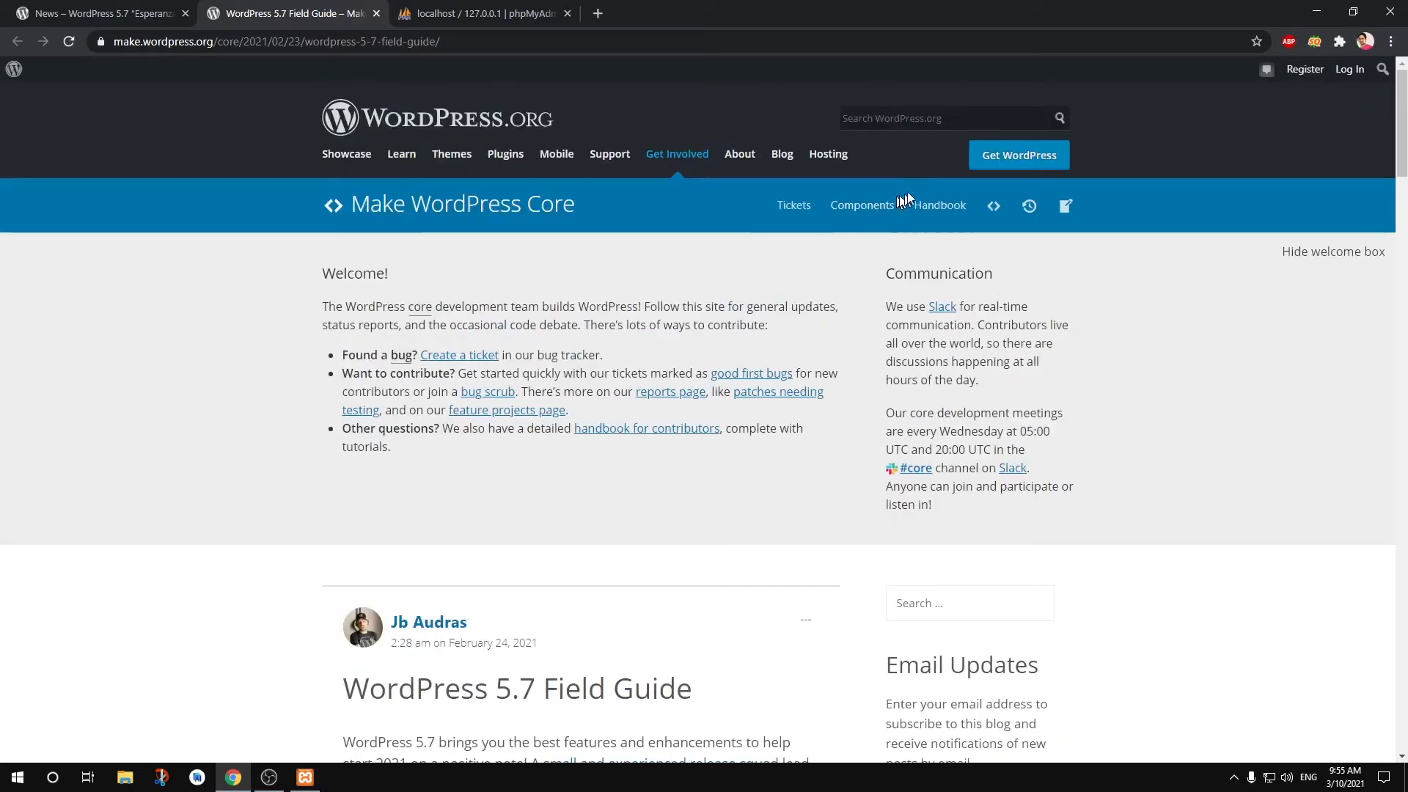
left_click(72, 9)
left_click_drag(189, 41, 765, 66)
key("BackSpace")
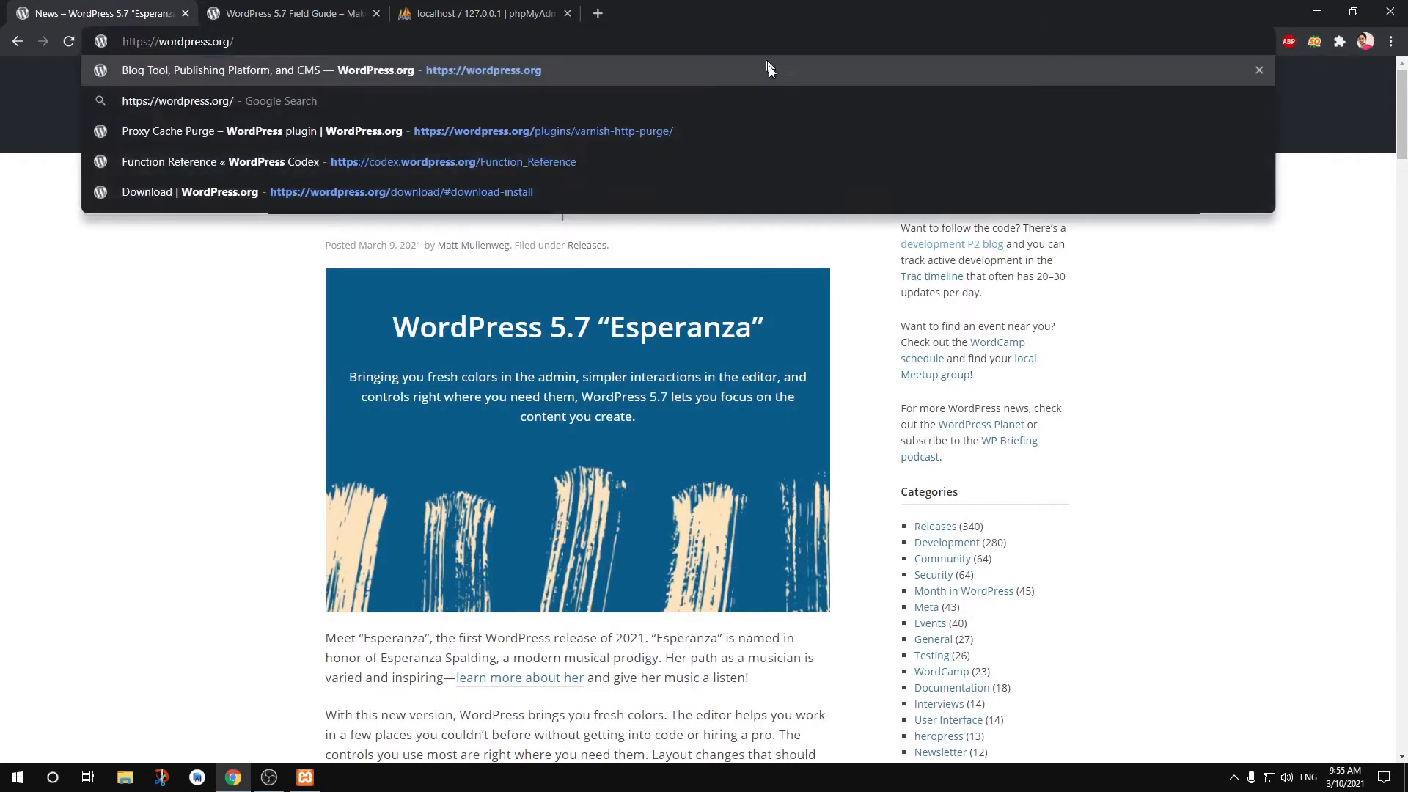
key("Return")
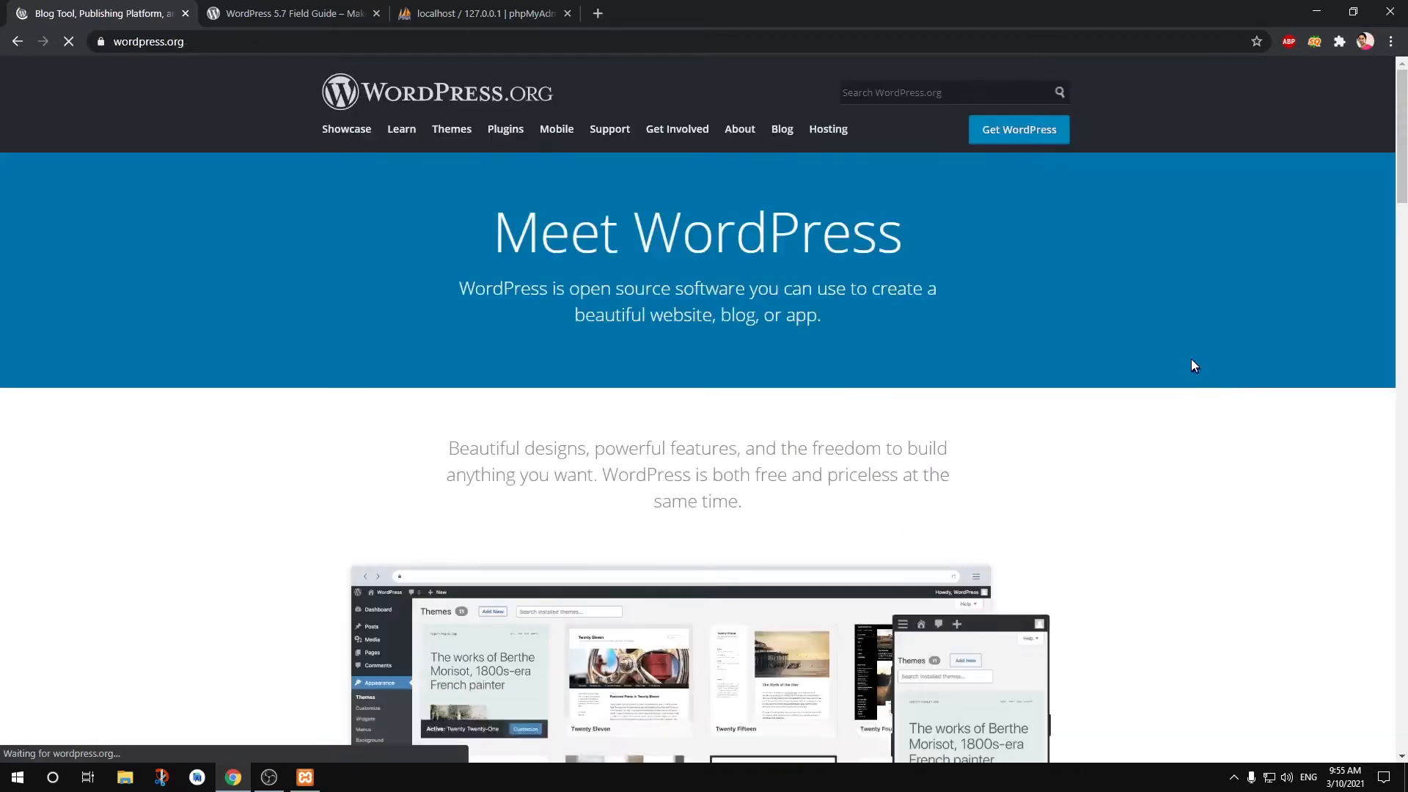
left_click(1023, 141)
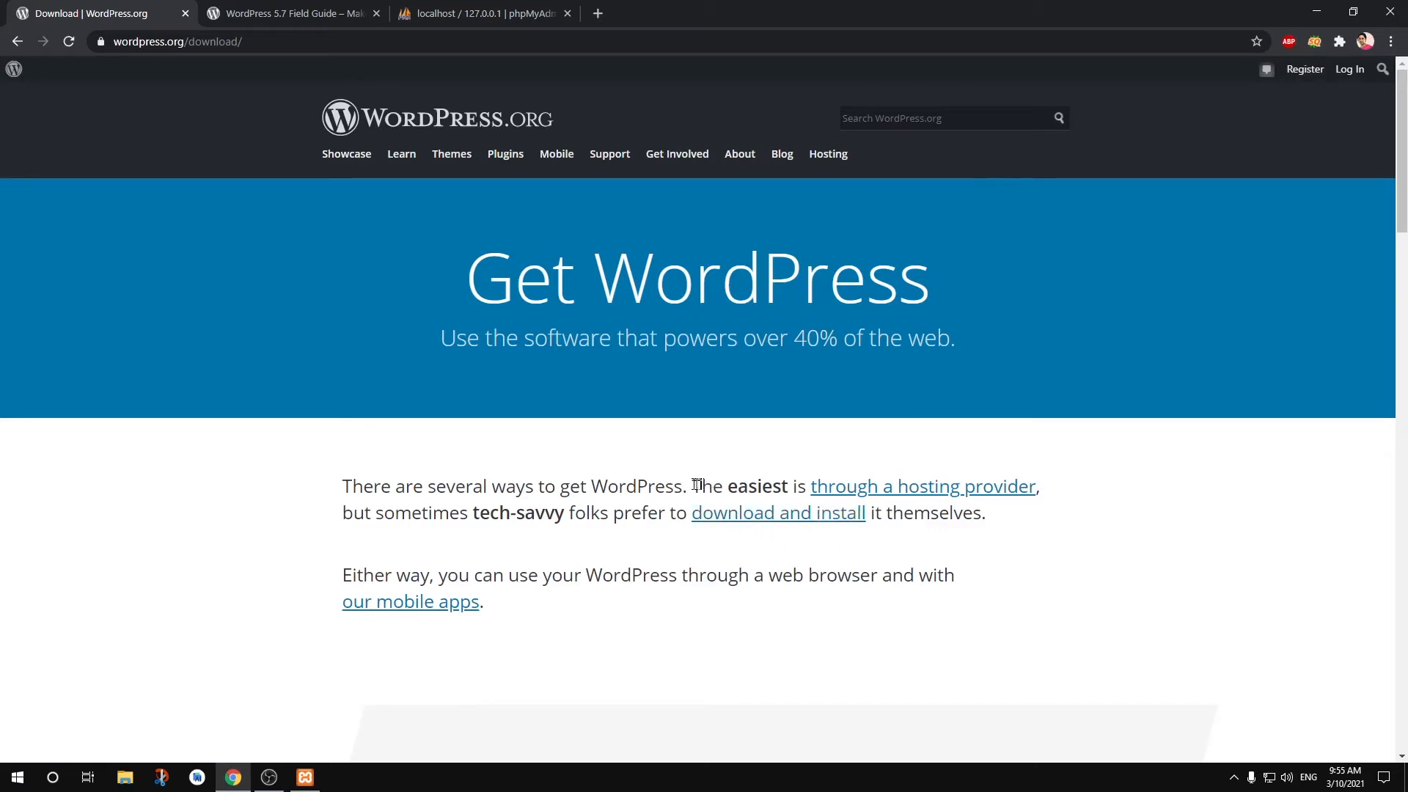
- Review the hosting provider option on the Get WordPress page, including the recommended hosts
left_click_drag(694, 484, 780, 486)
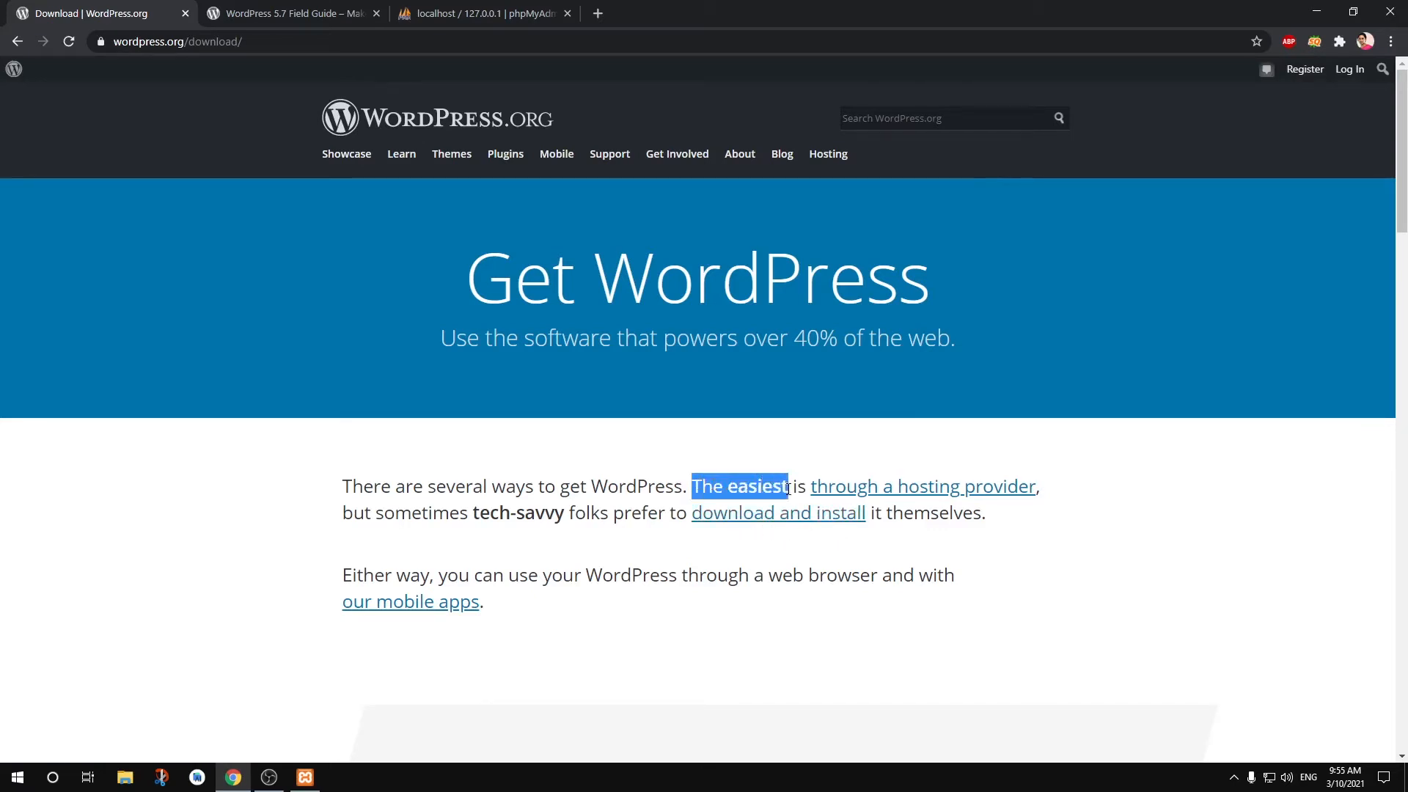
left_click(807, 469)
left_click(860, 490)
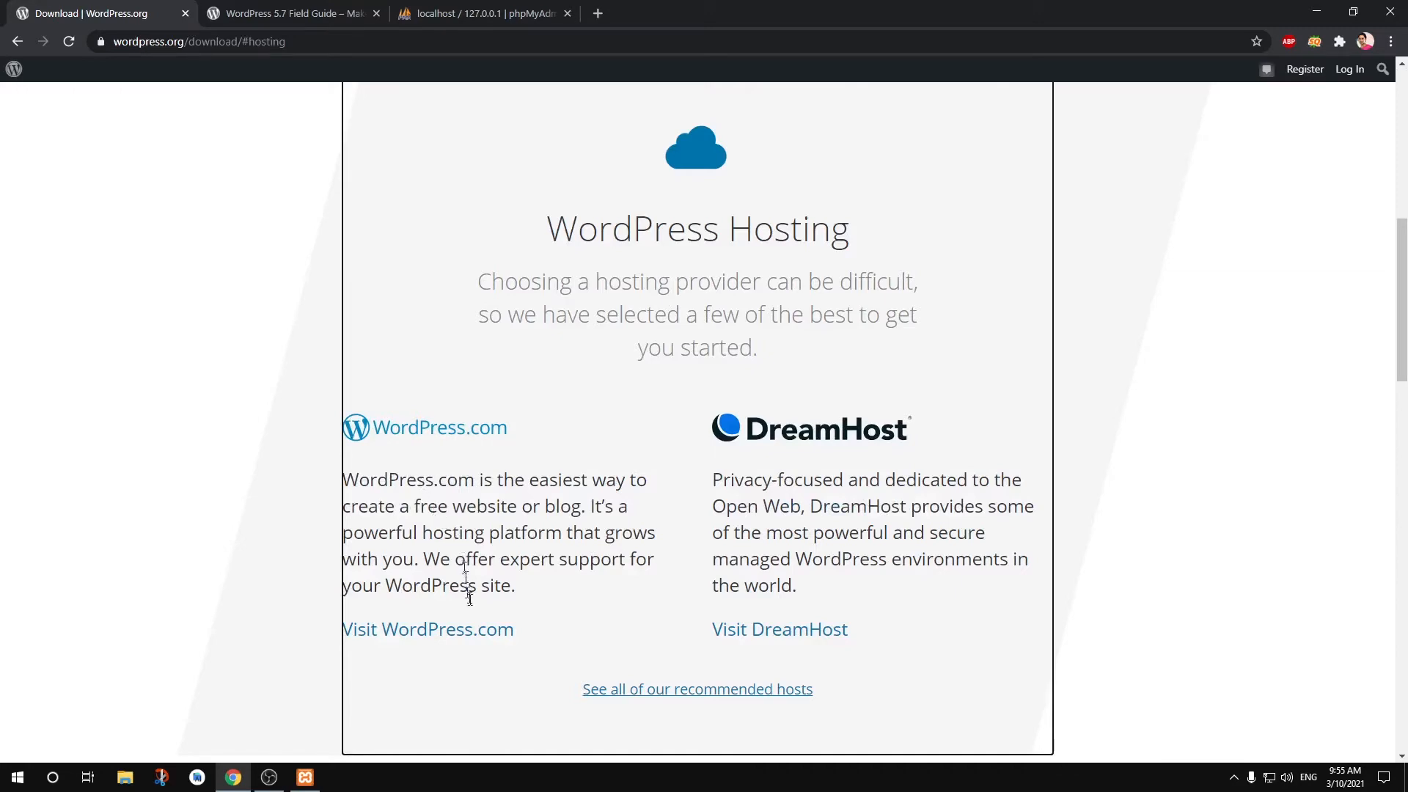
scroll(1156, 610, "down", 8)
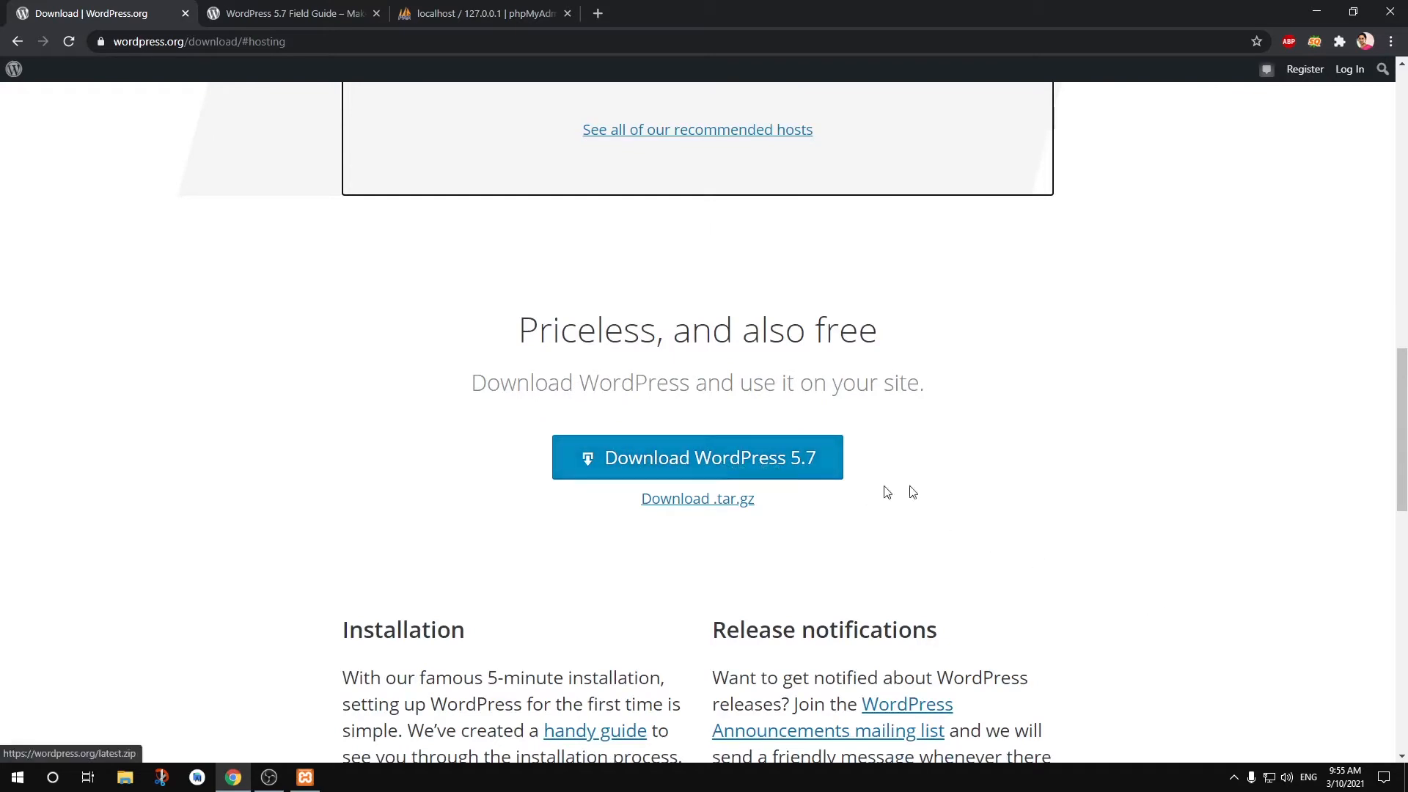
scroll(1254, 491, "up", 10)
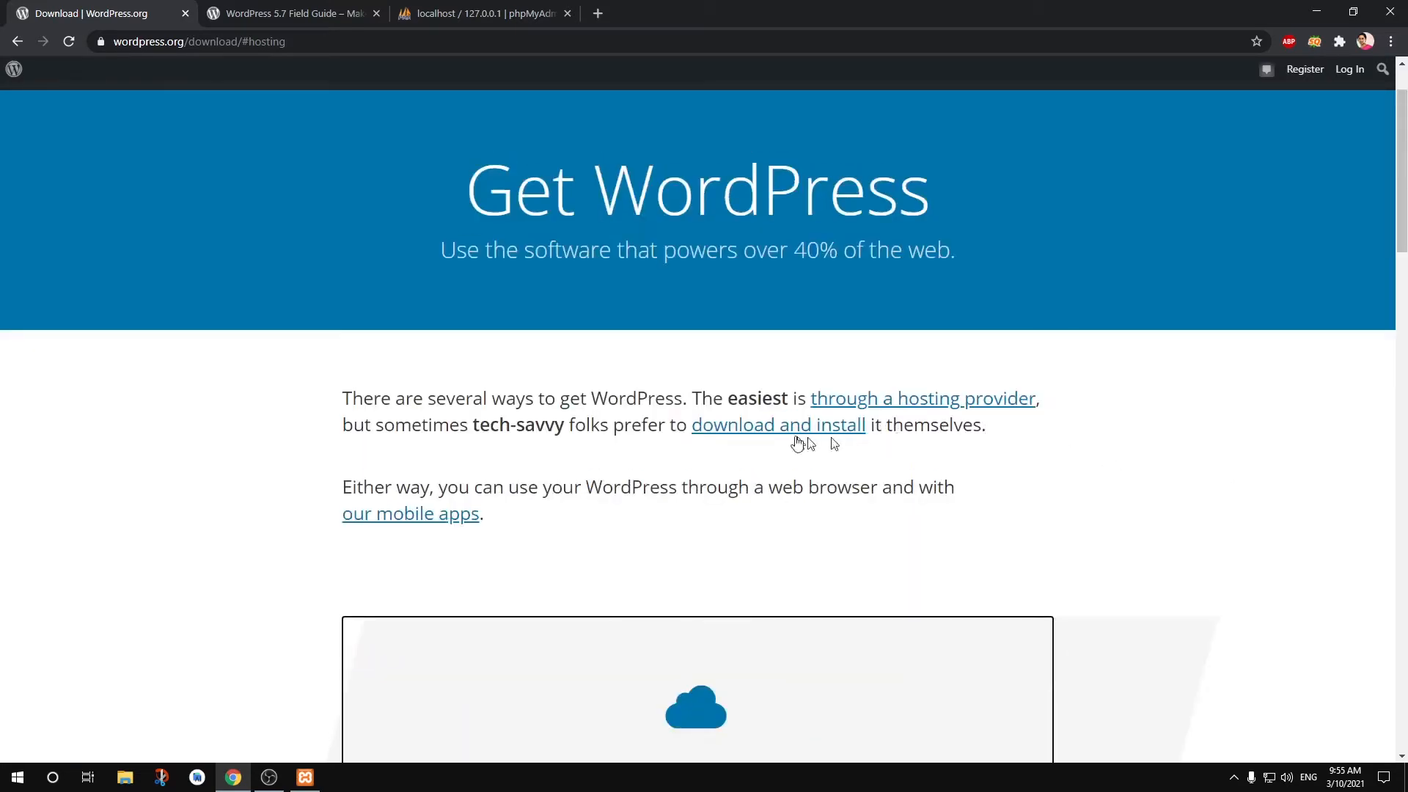
- Download the WordPress 5.7 zip, close the Hooray! message, and skim the installation and requirements information on the page
left_click(716, 429)
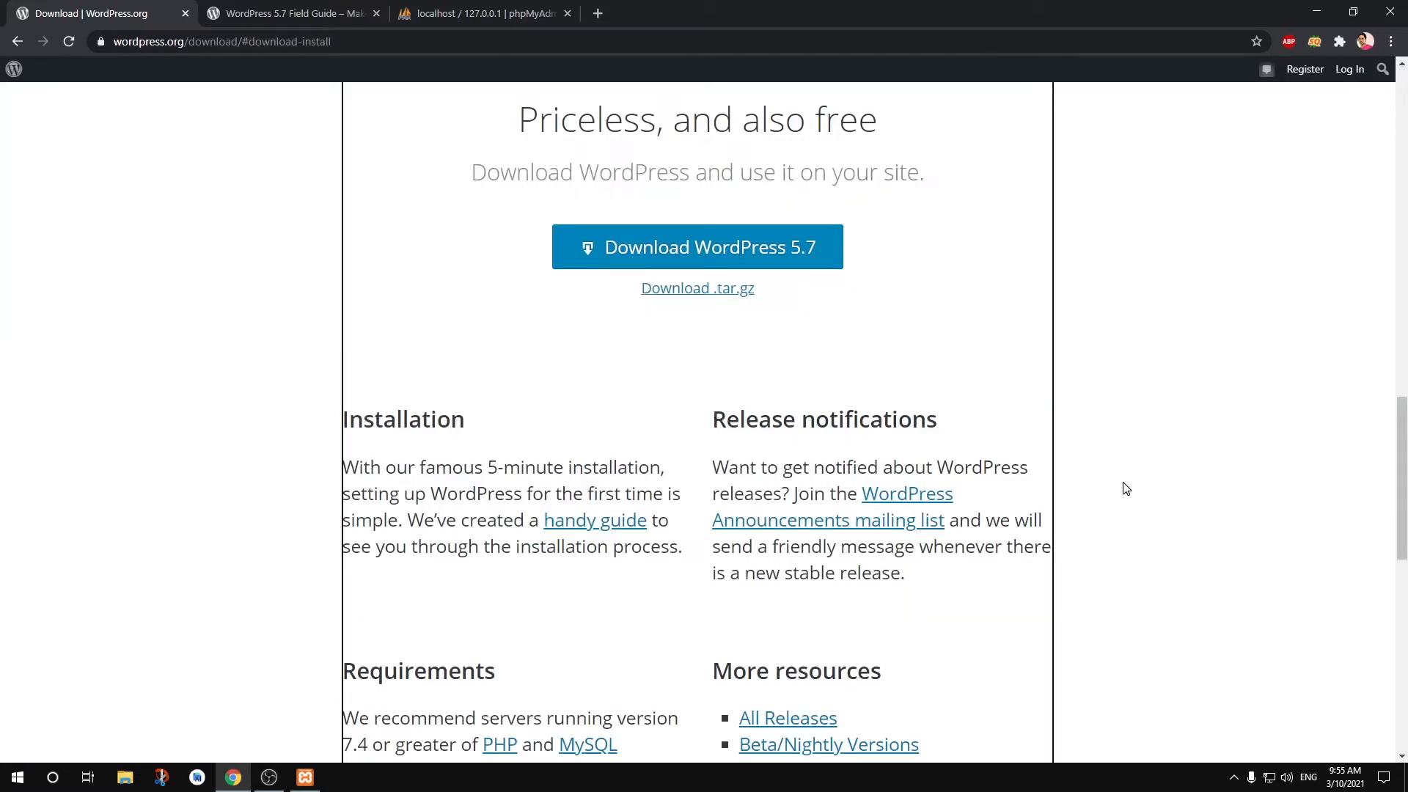
left_click(657, 248)
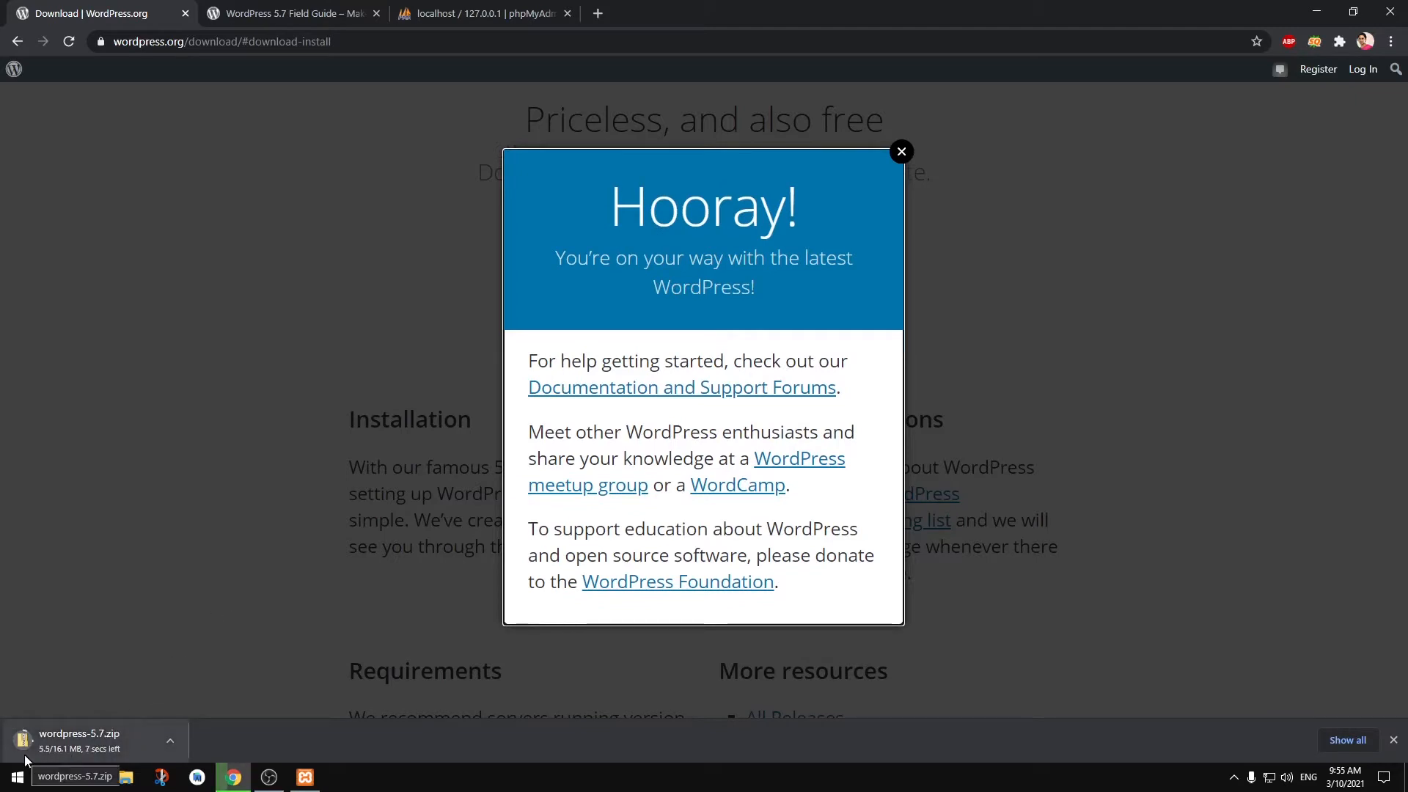
left_click(902, 152)
scroll(584, 457, "down", 4)
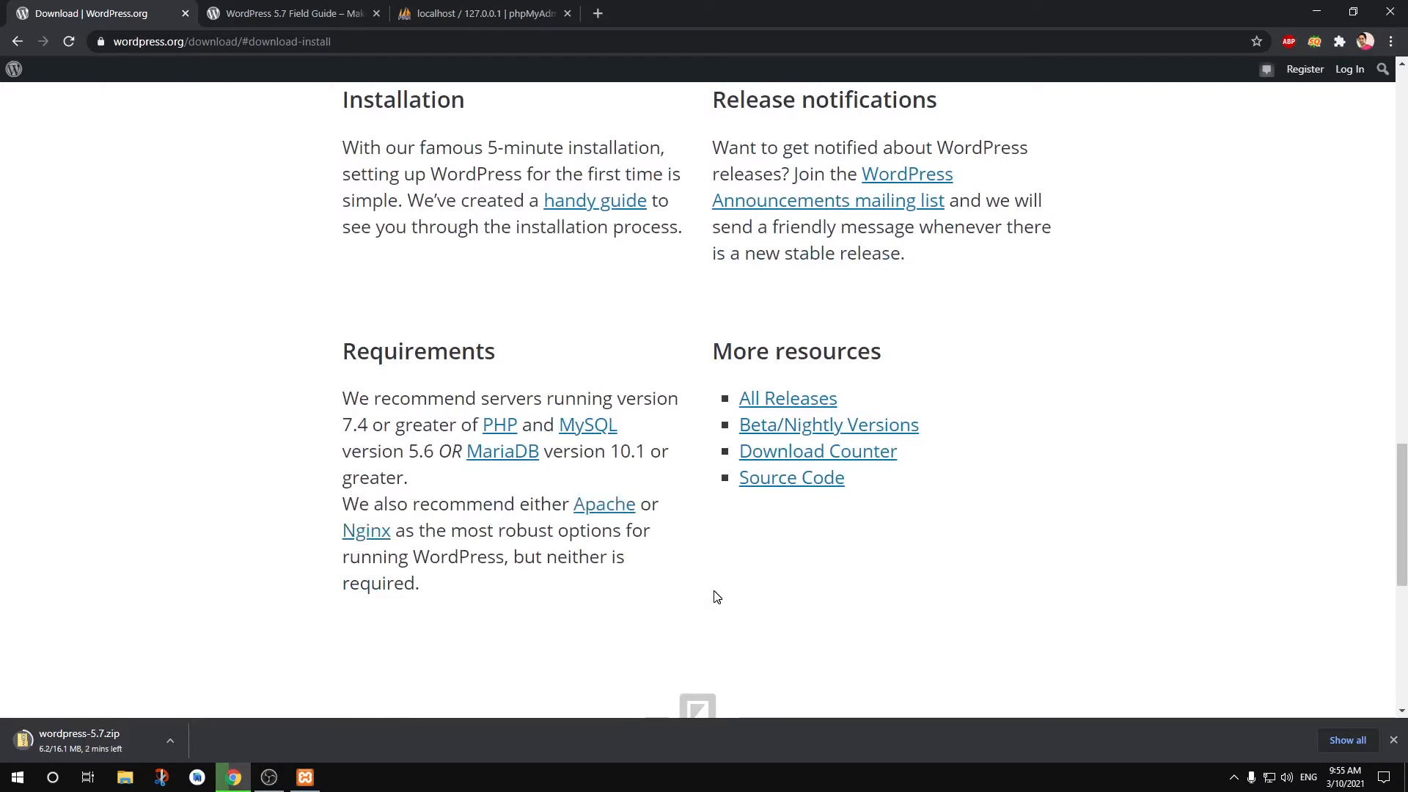
scroll(717, 596, "down", 7)
scroll(716, 598, "up", 8)
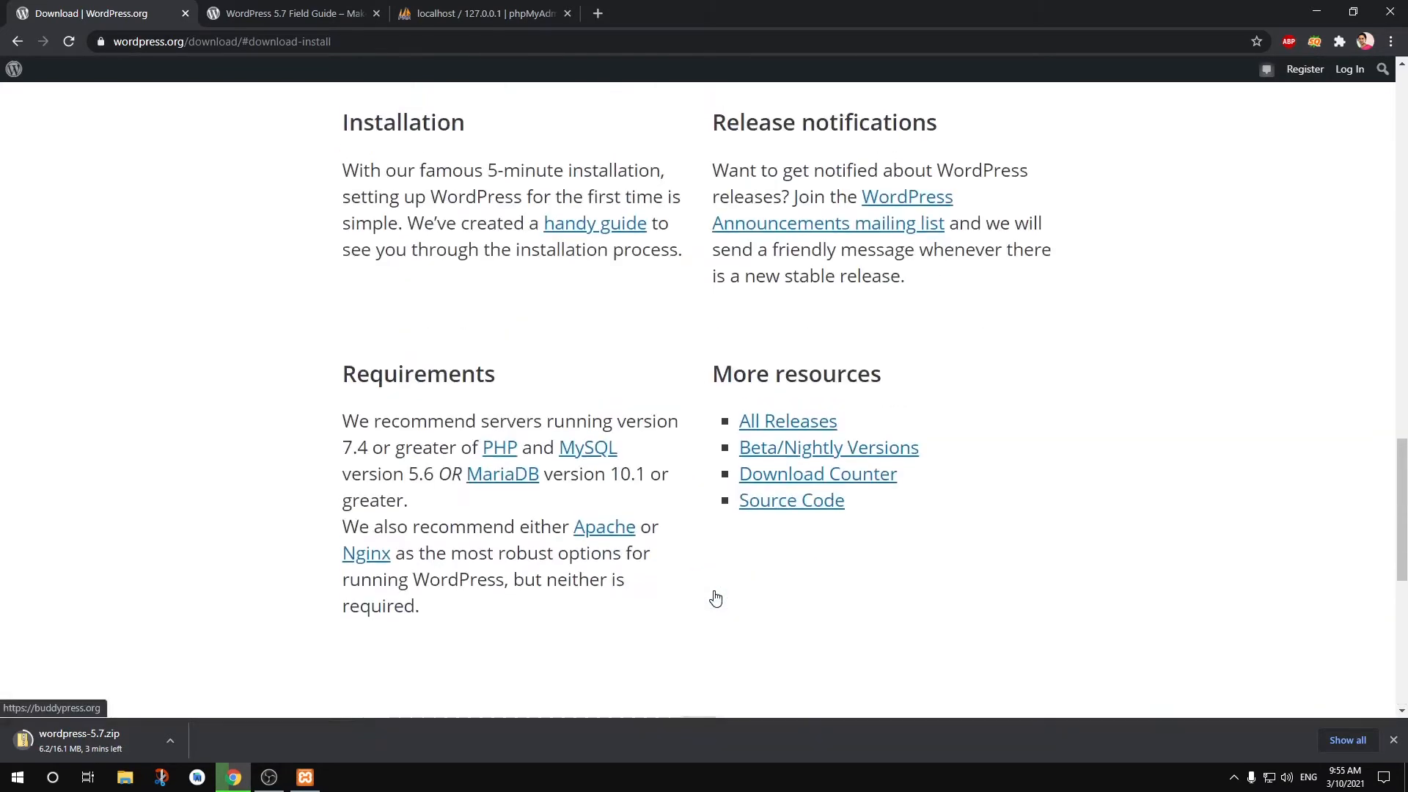
scroll(715, 598, "up", 10)
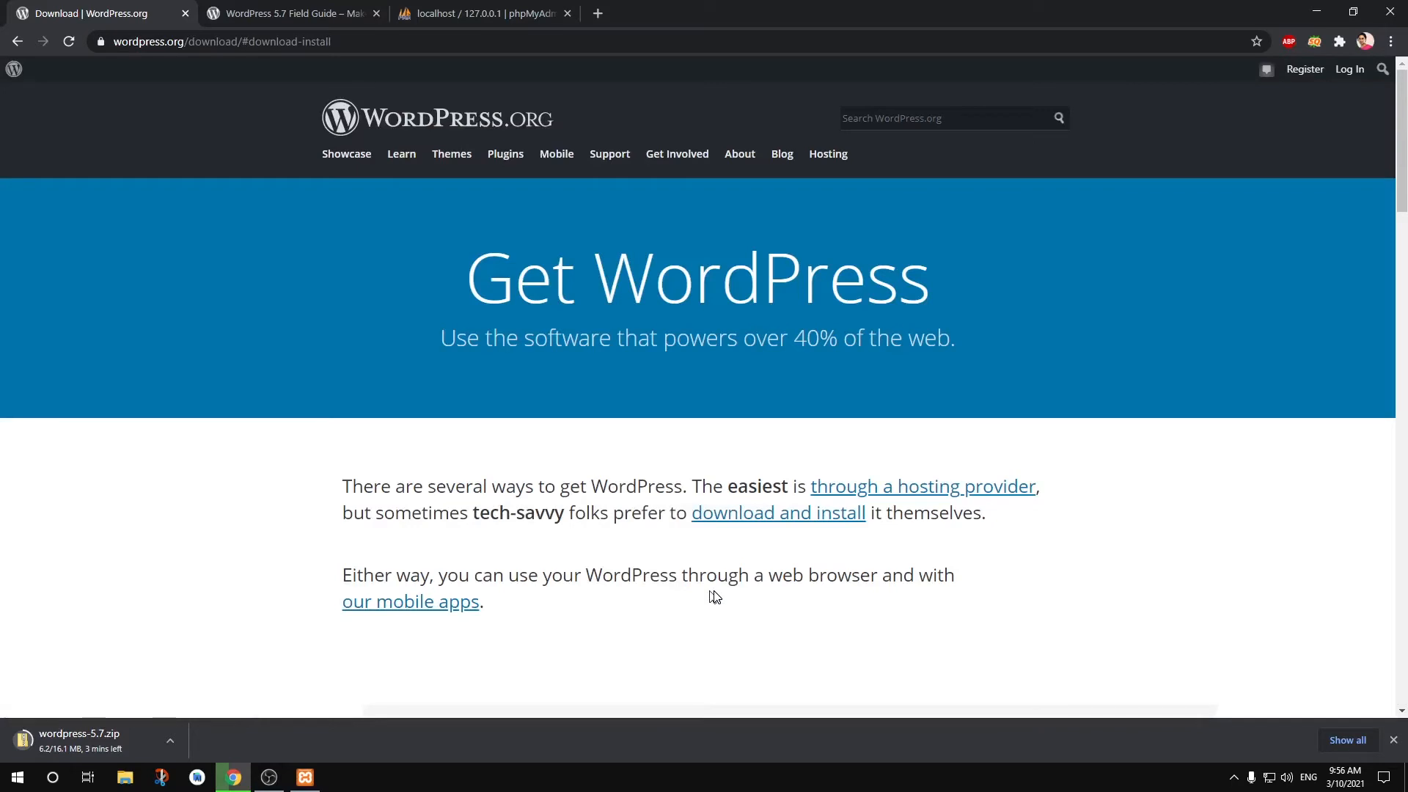
- Create a database named wp57 in phpMyAdmin, choosing the blank Collation option instead of a specific collation
left_click(517, 14)
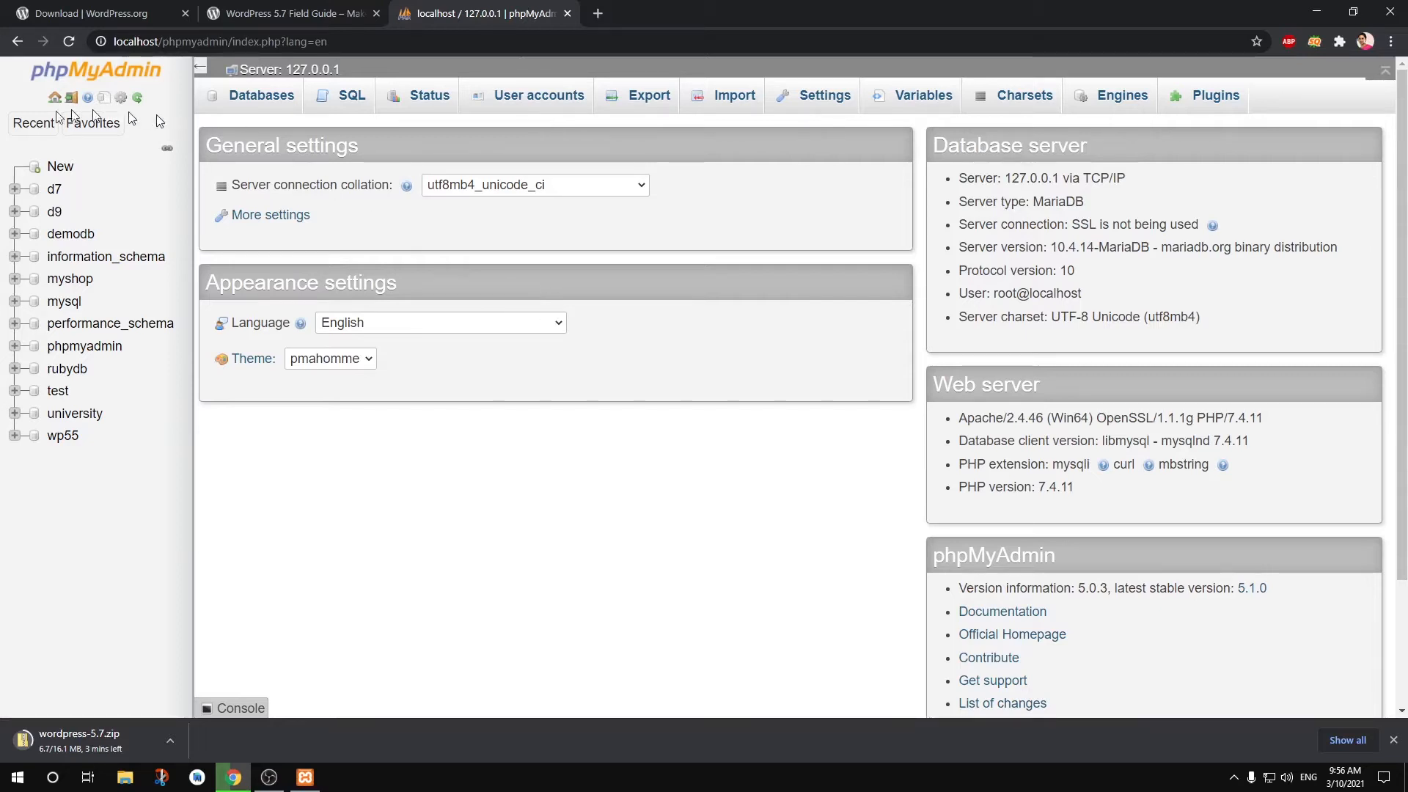
left_click(65, 173)
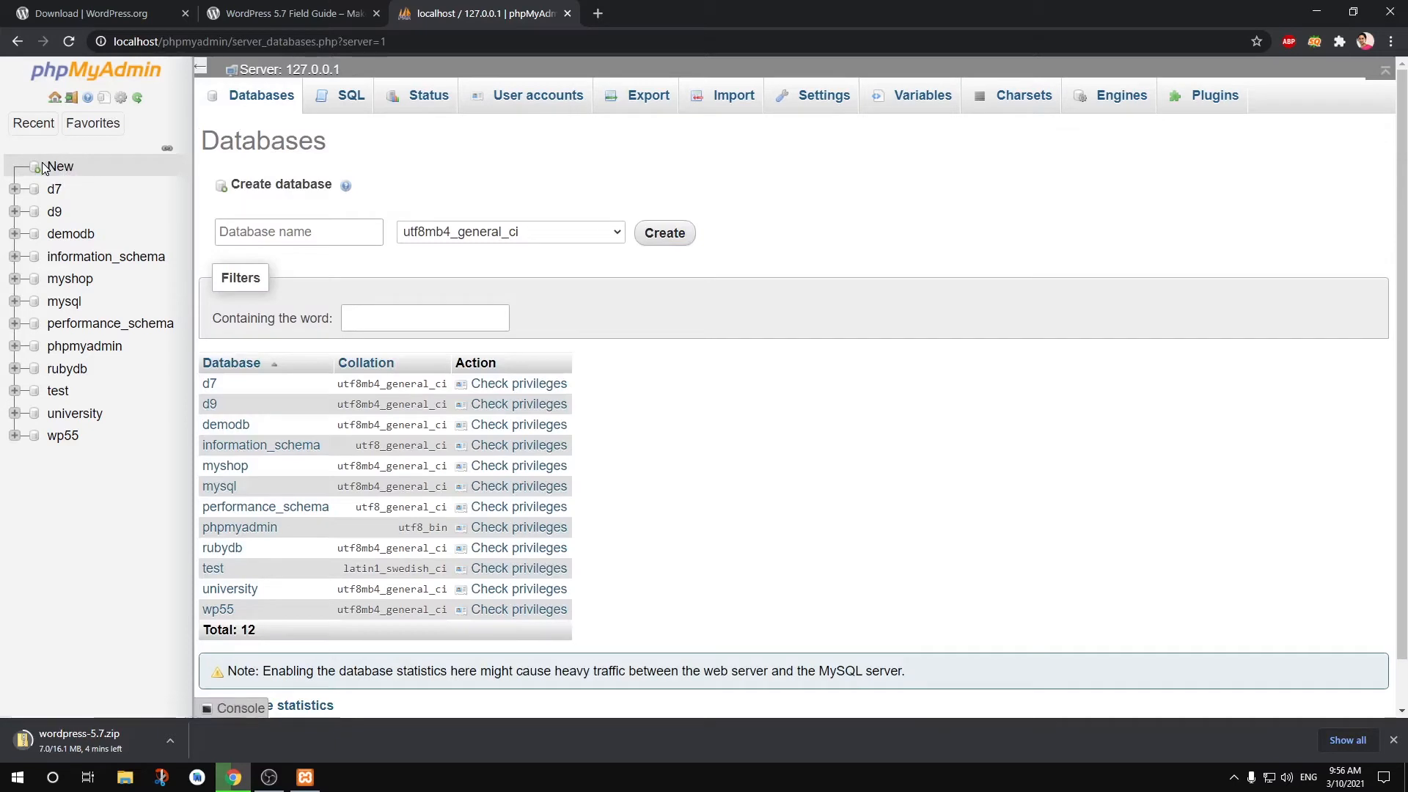
left_click(262, 228)
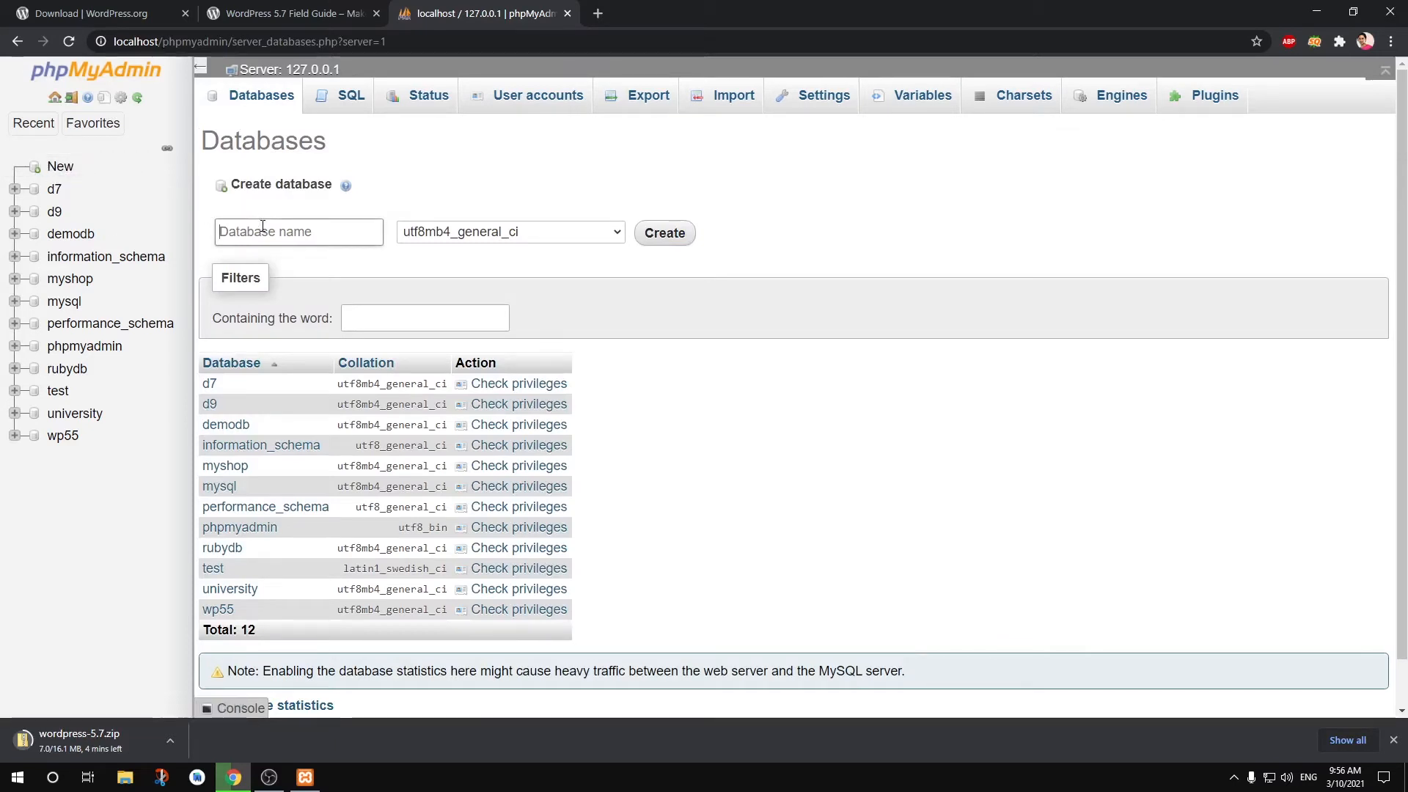
type("wp57")
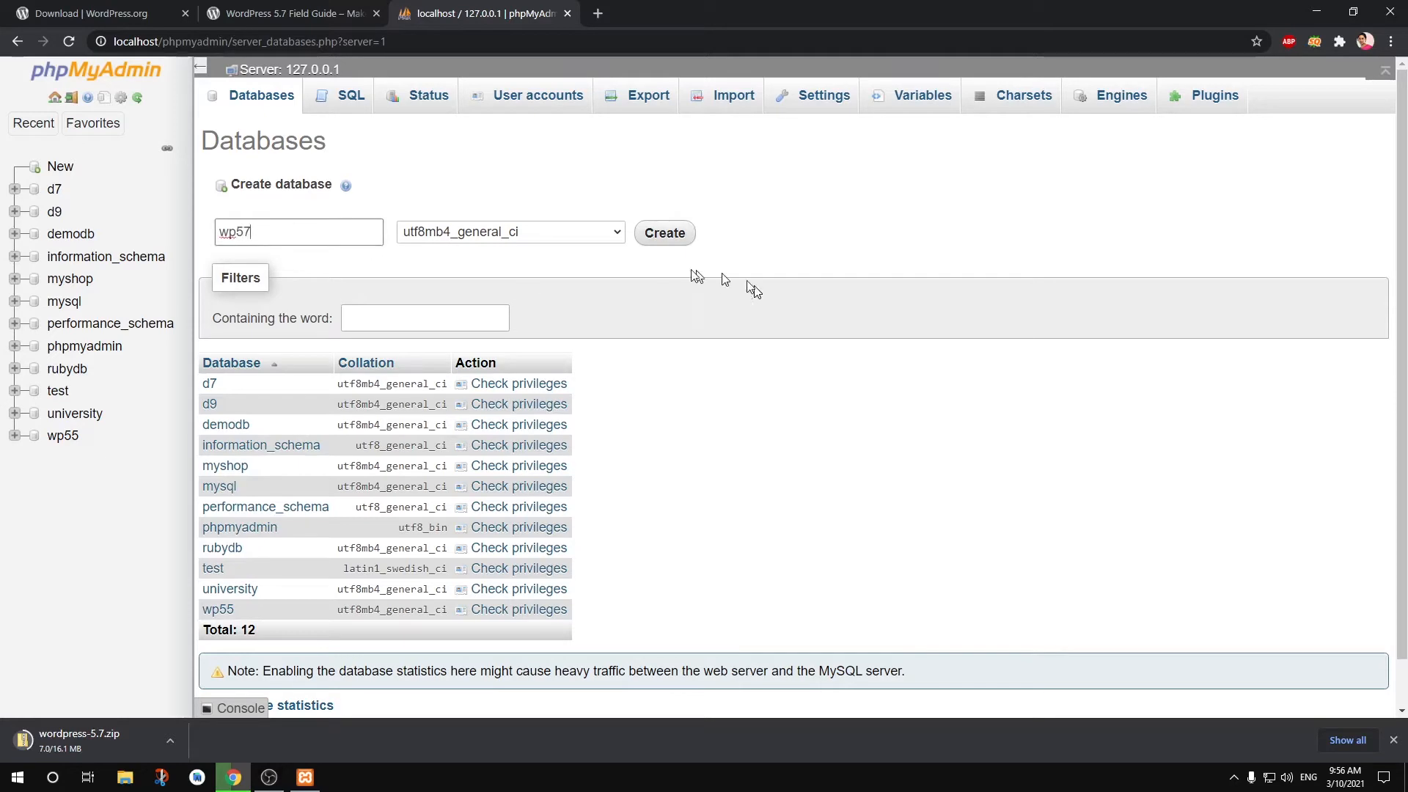
left_click(598, 233)
scroll(594, 440, "up", 20)
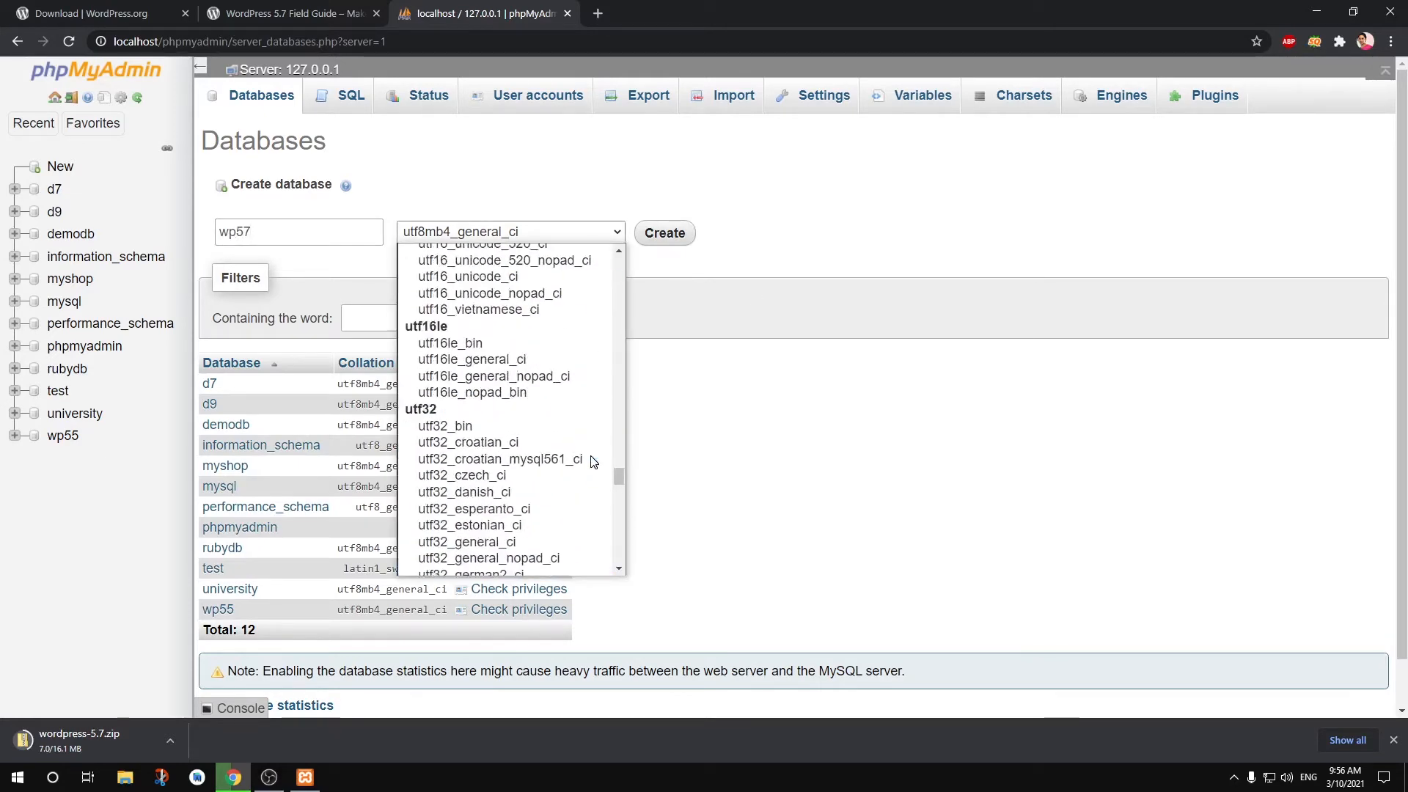
scroll(592, 462, "up", 1)
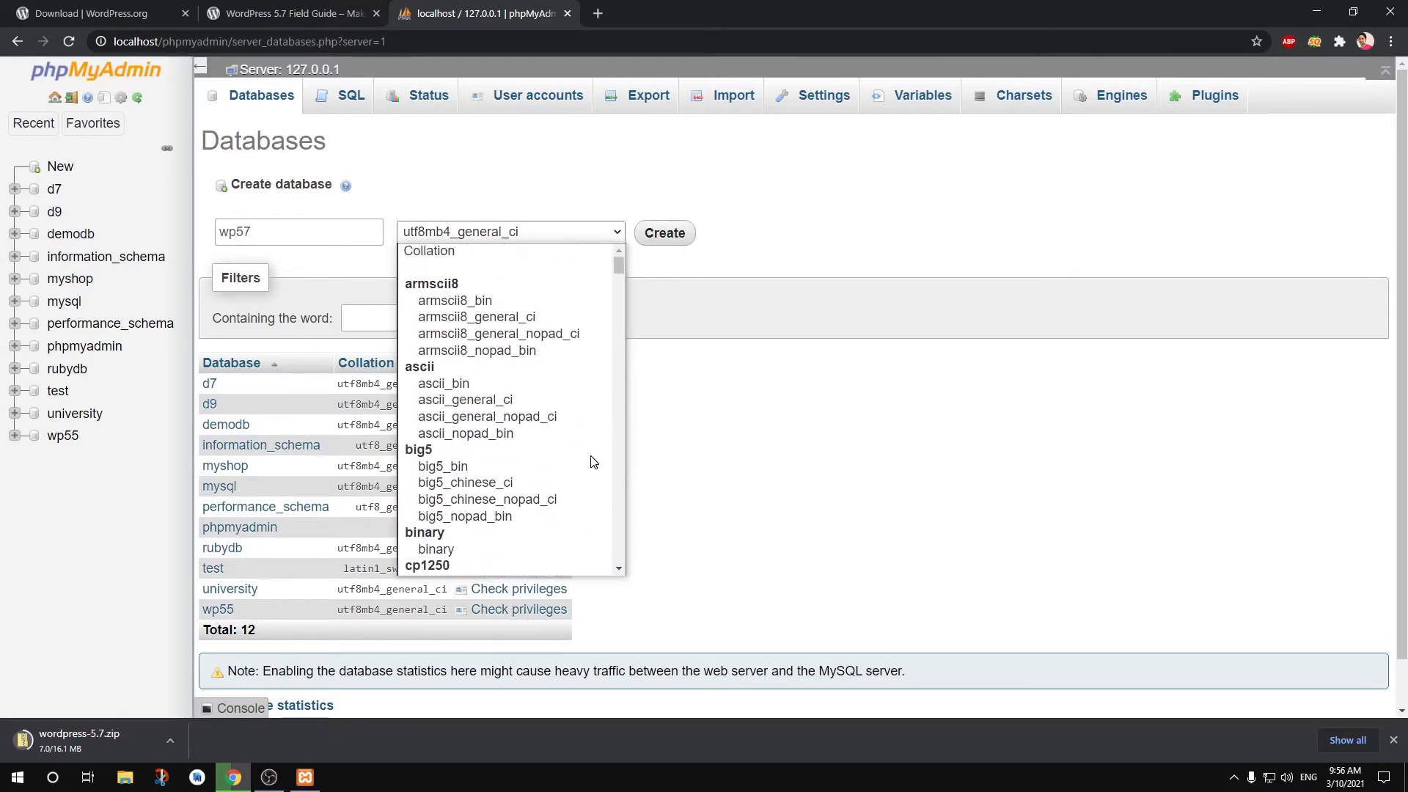
left_click(575, 251)
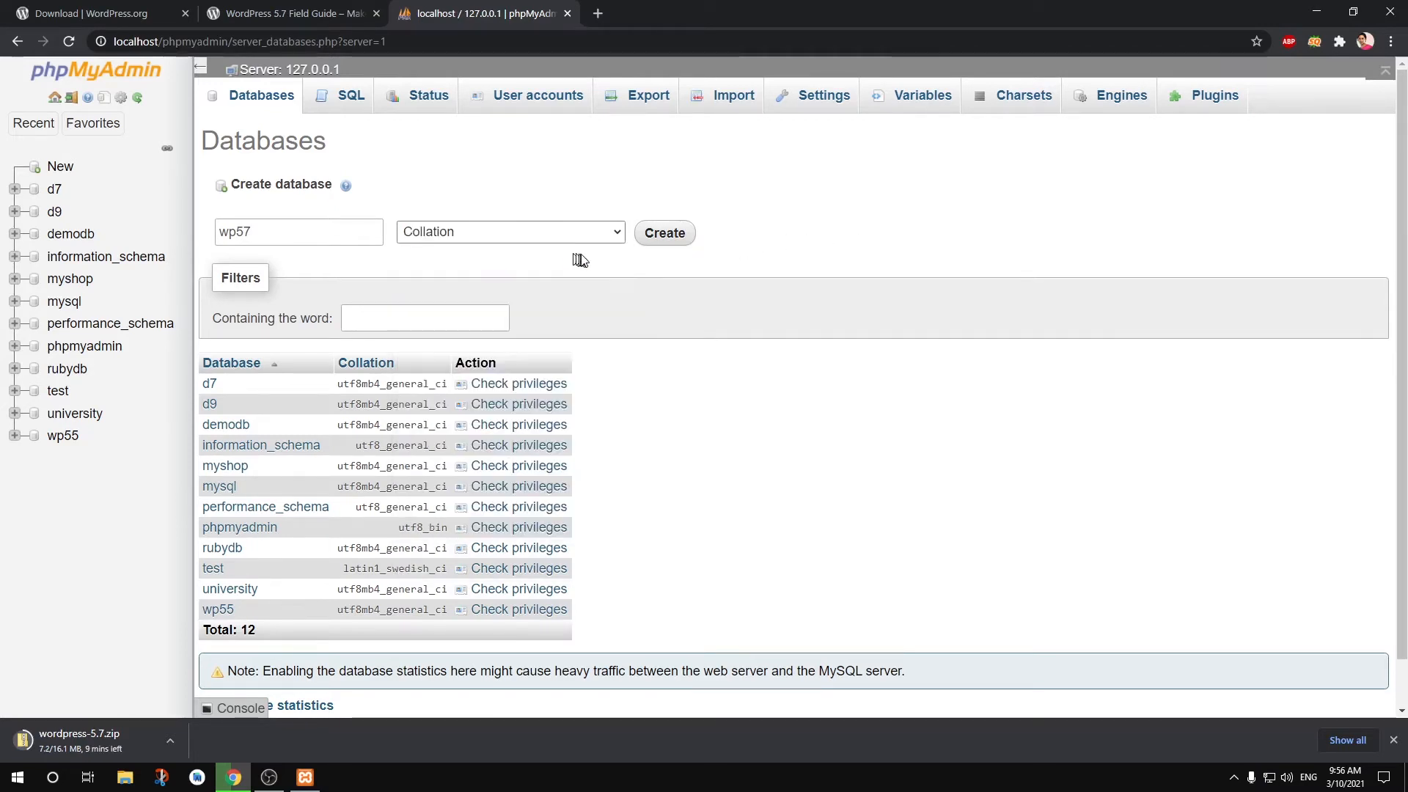
left_click(669, 237)
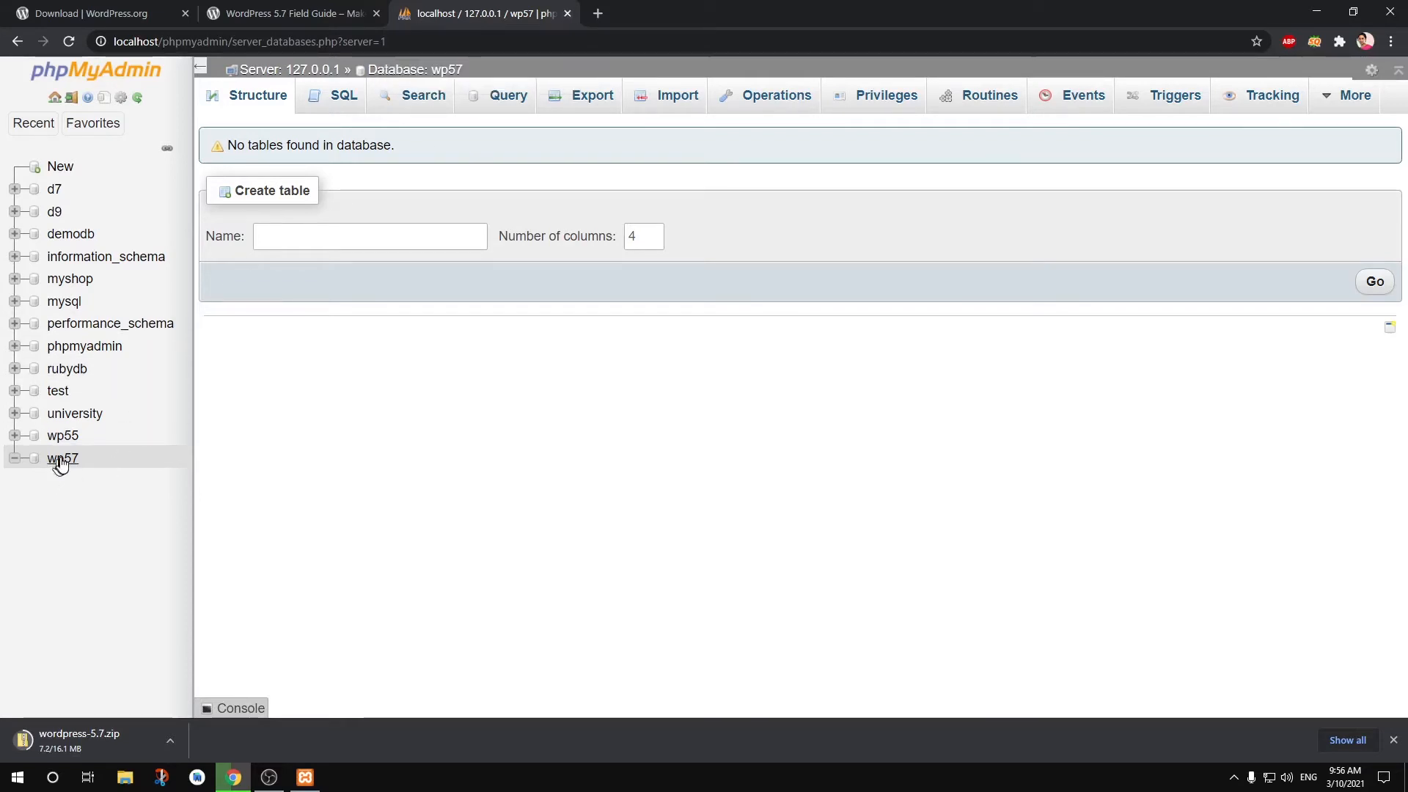
- Check the privileges of the wp57 database, and close phpMyAdmin
double_click(134, 41)
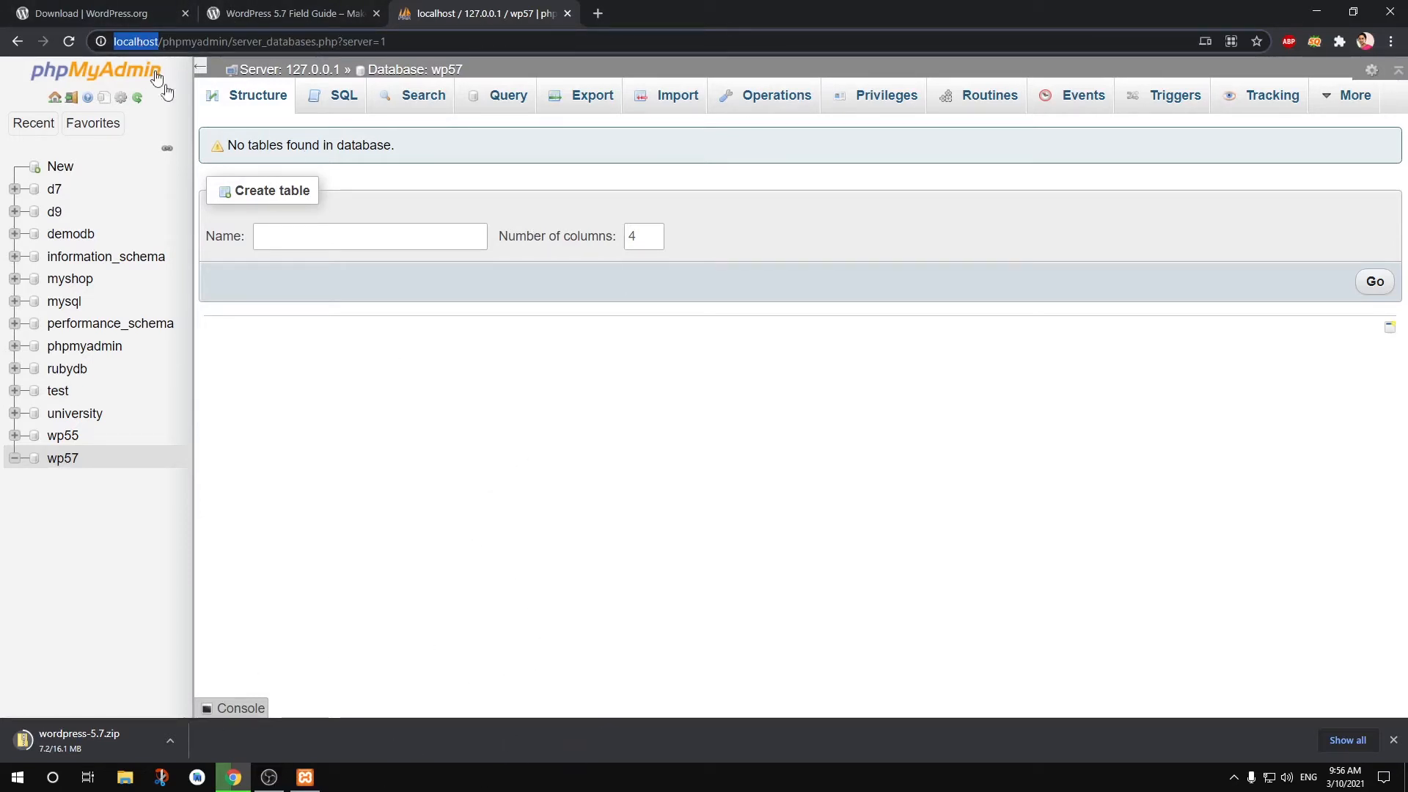
left_click(503, 490)
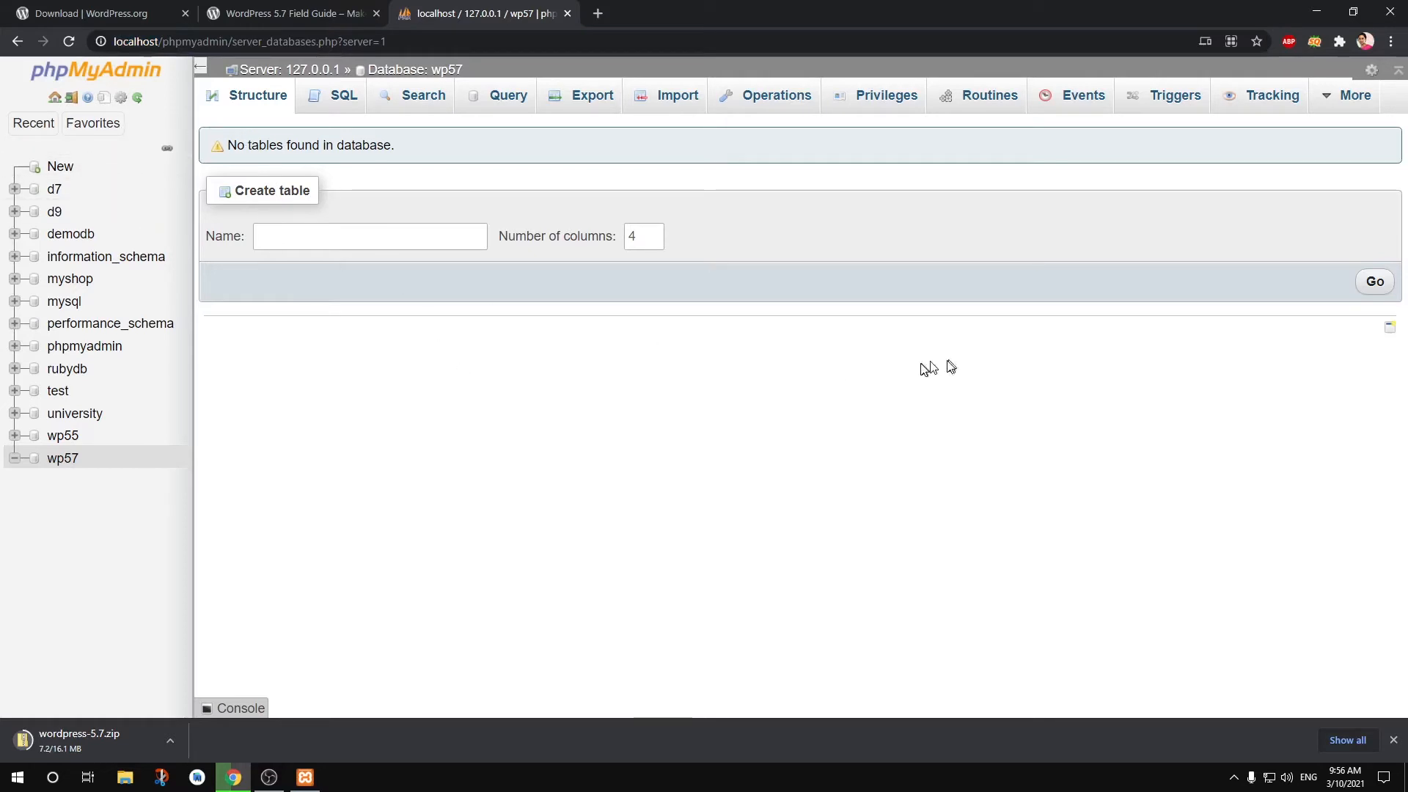
left_click(886, 101)
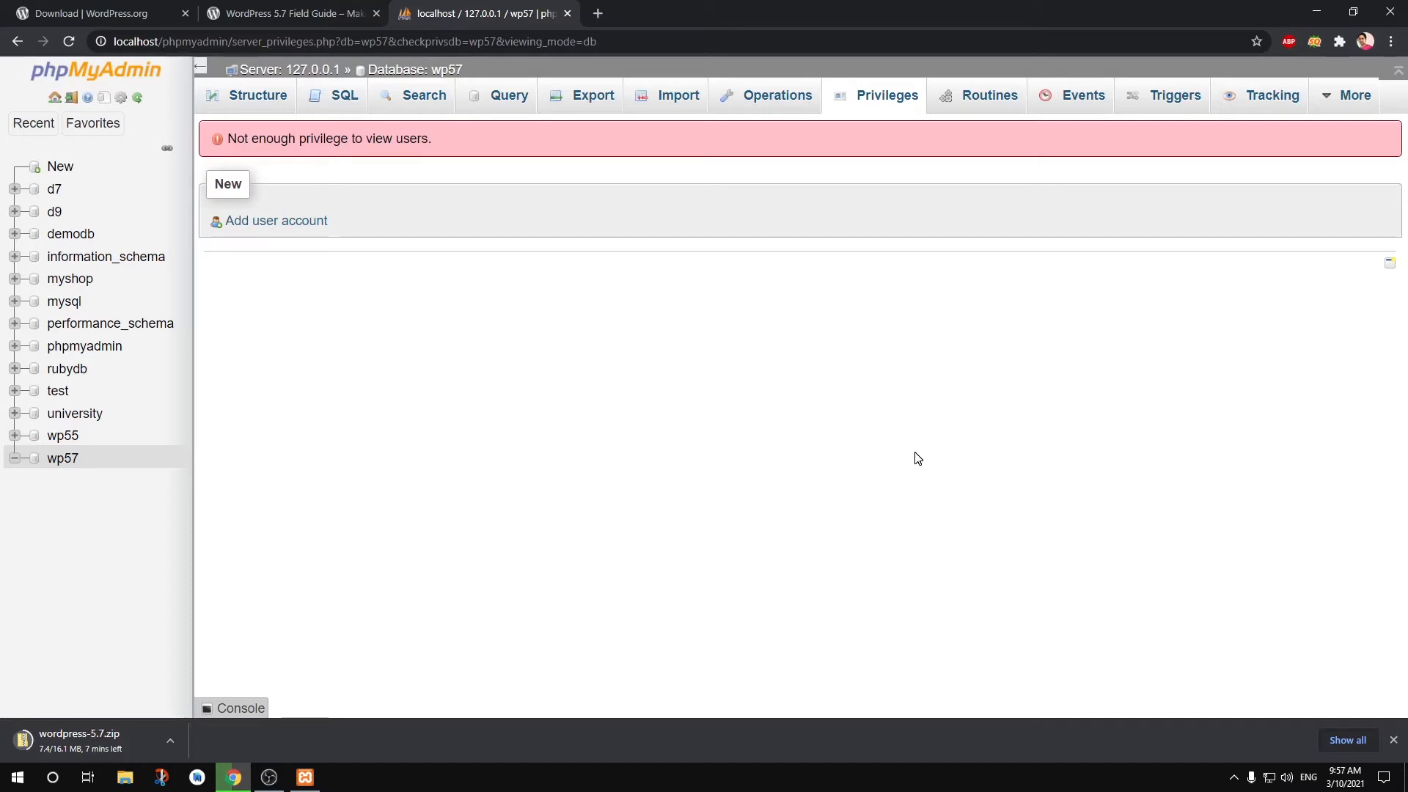
left_click(567, 14)
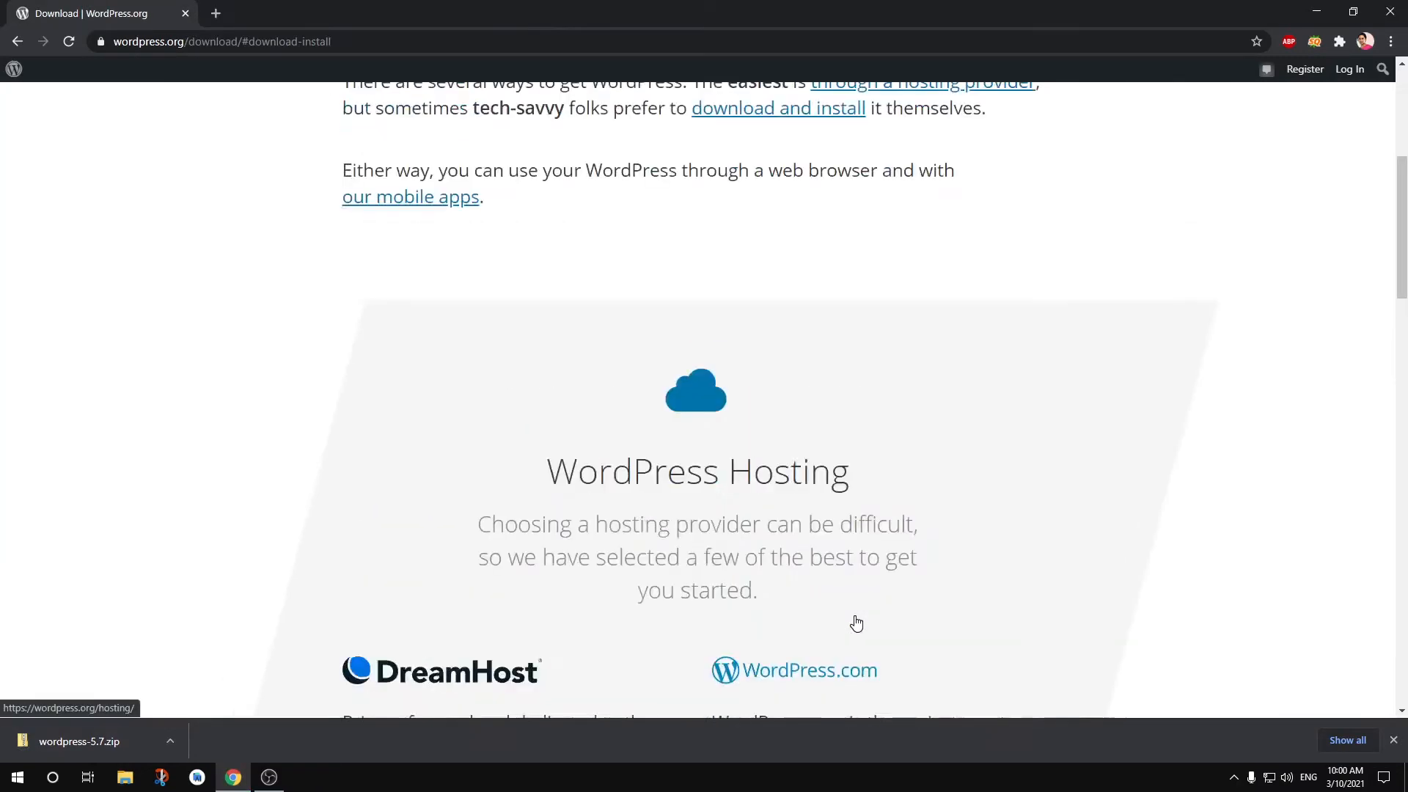
- Show the downloaded wordpress-5.7 zip in its folder on the computer
scroll(855, 622, "up", 2)
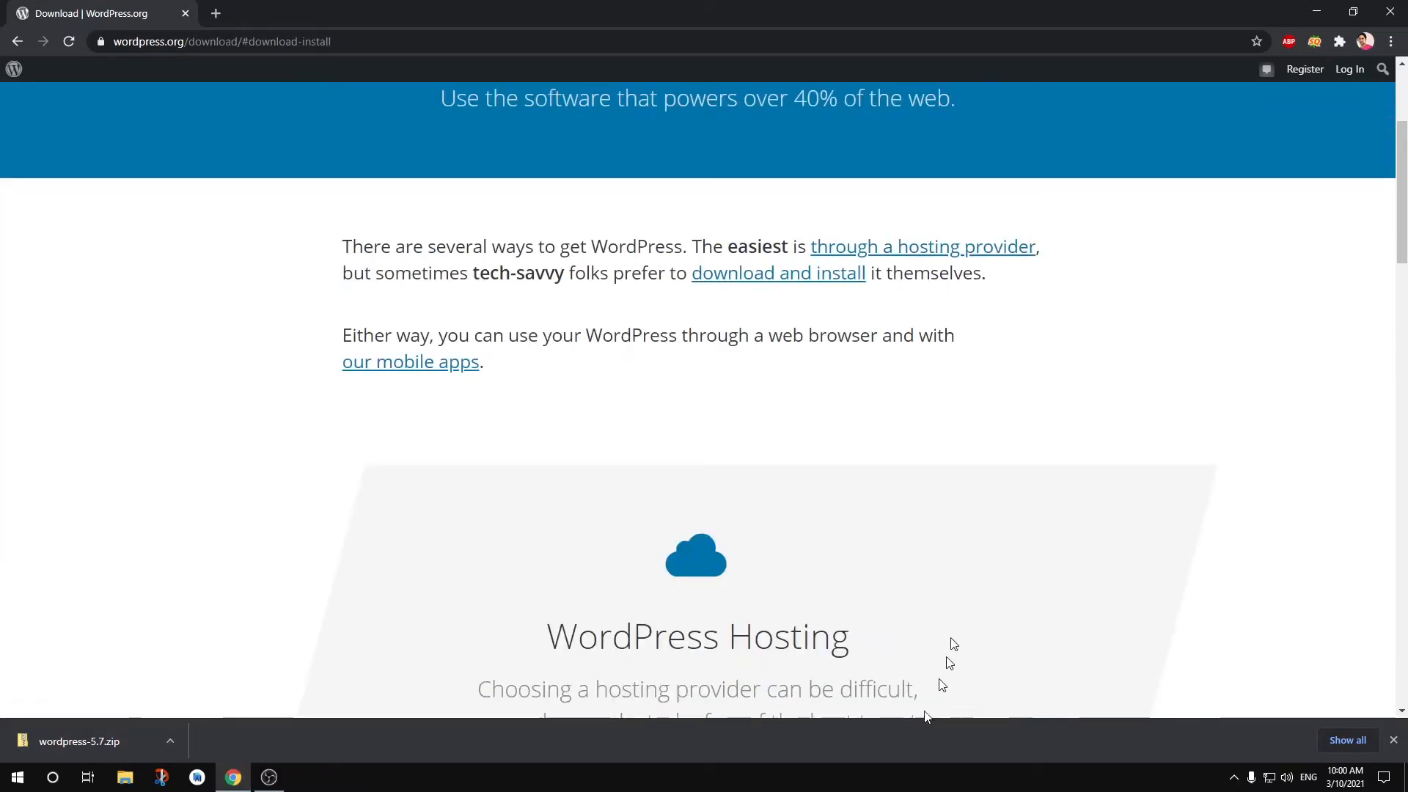
scroll(934, 544, "down", 12)
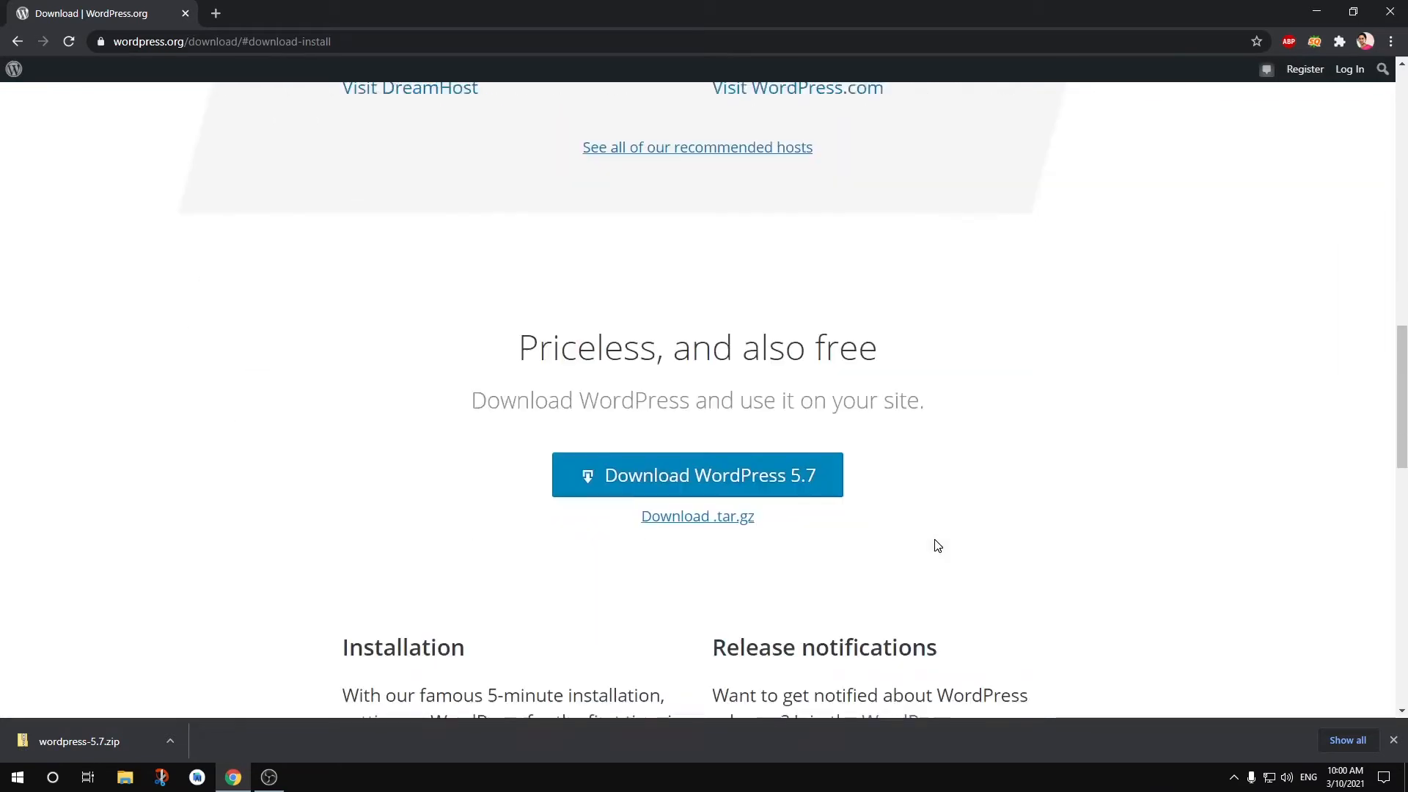
left_click(168, 742)
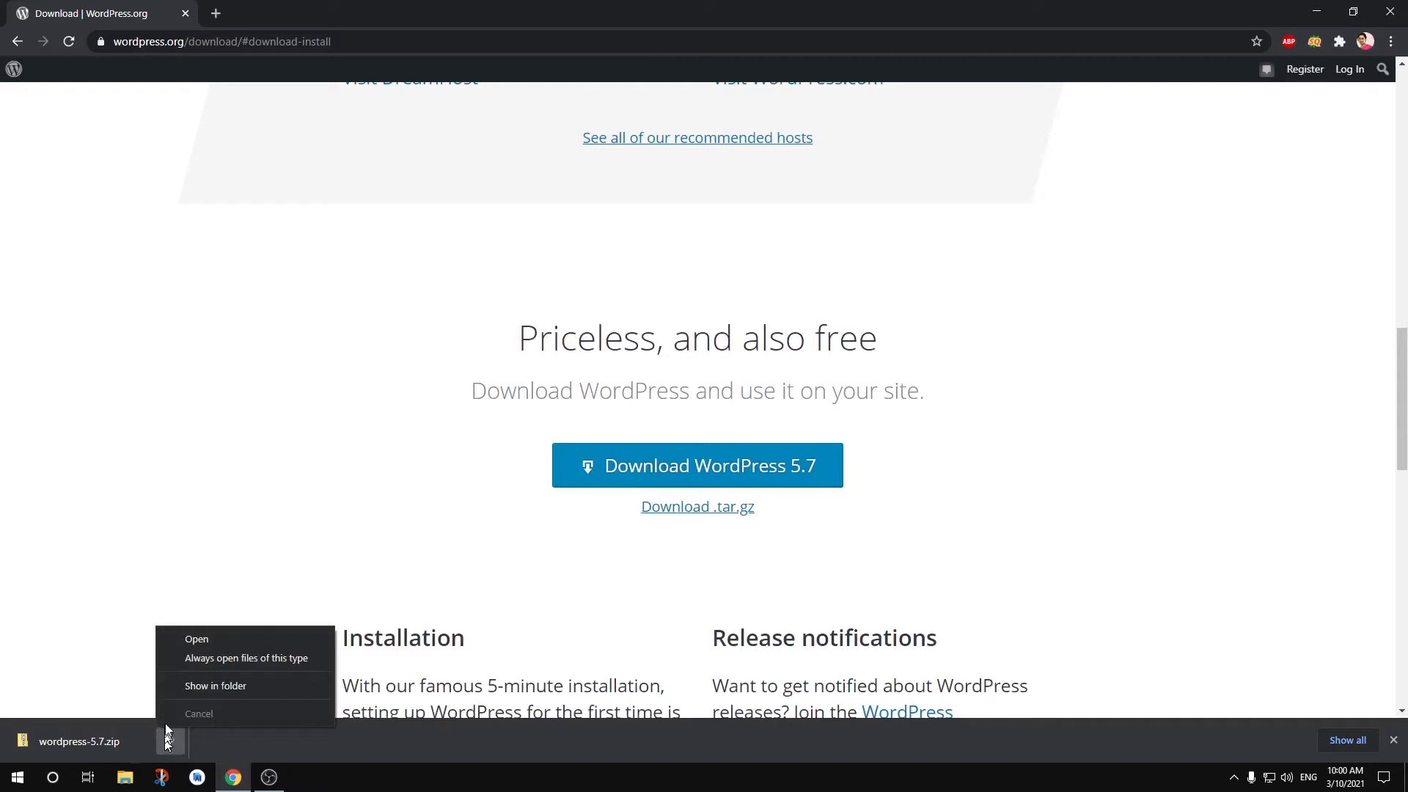
left_click(192, 685)
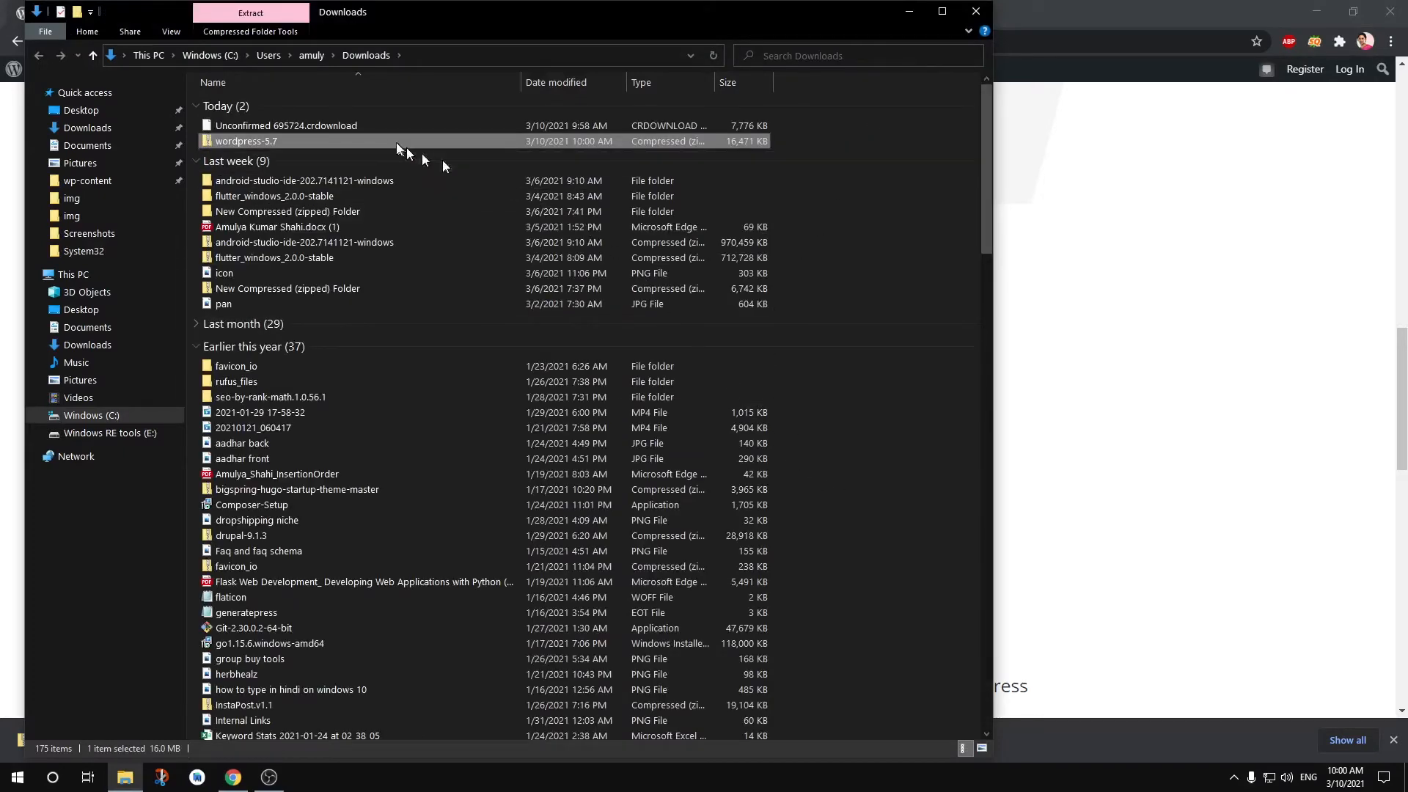
- Delete the unconfirmed .crdownload file from Downloads, and collapse all file groups older than Today
left_click(353, 127)
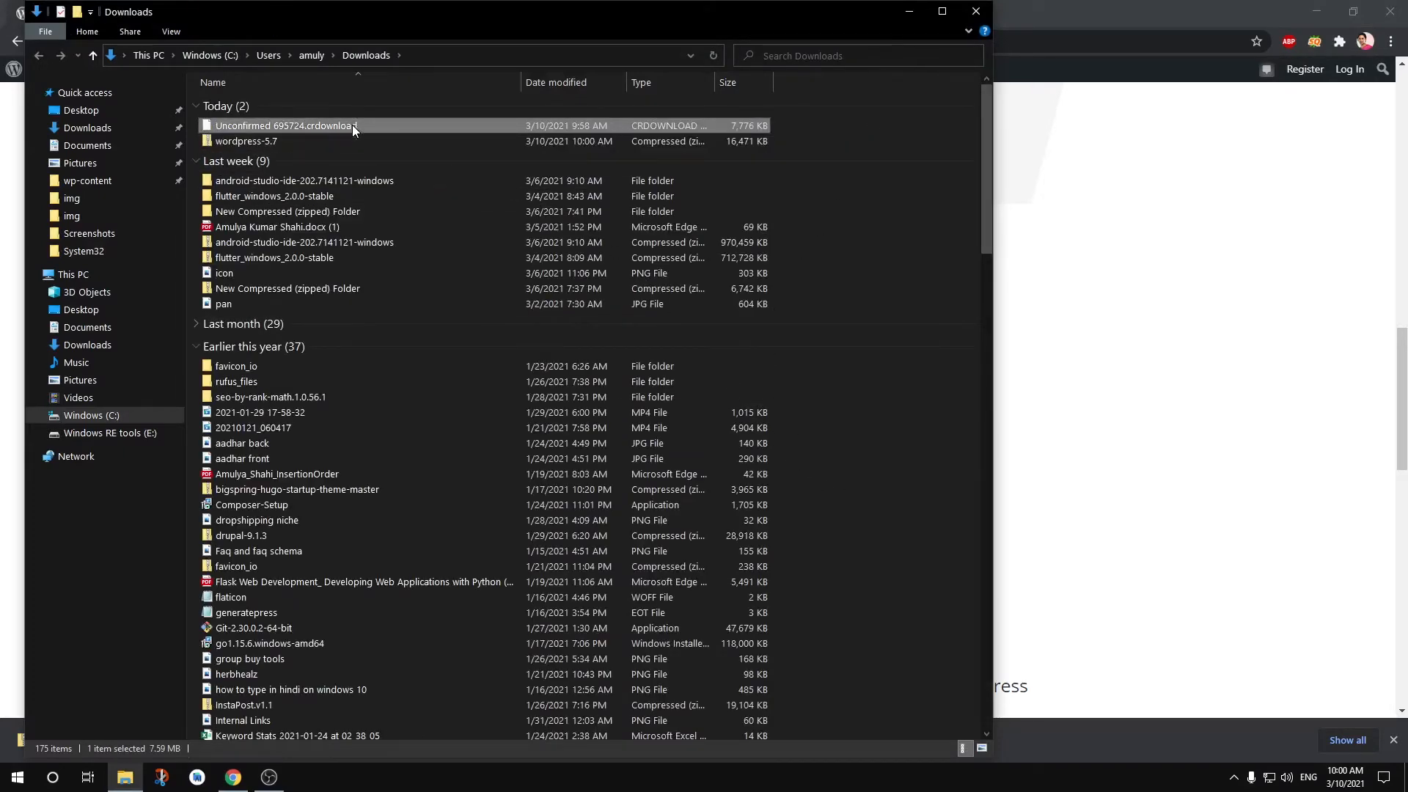
left_click(203, 149)
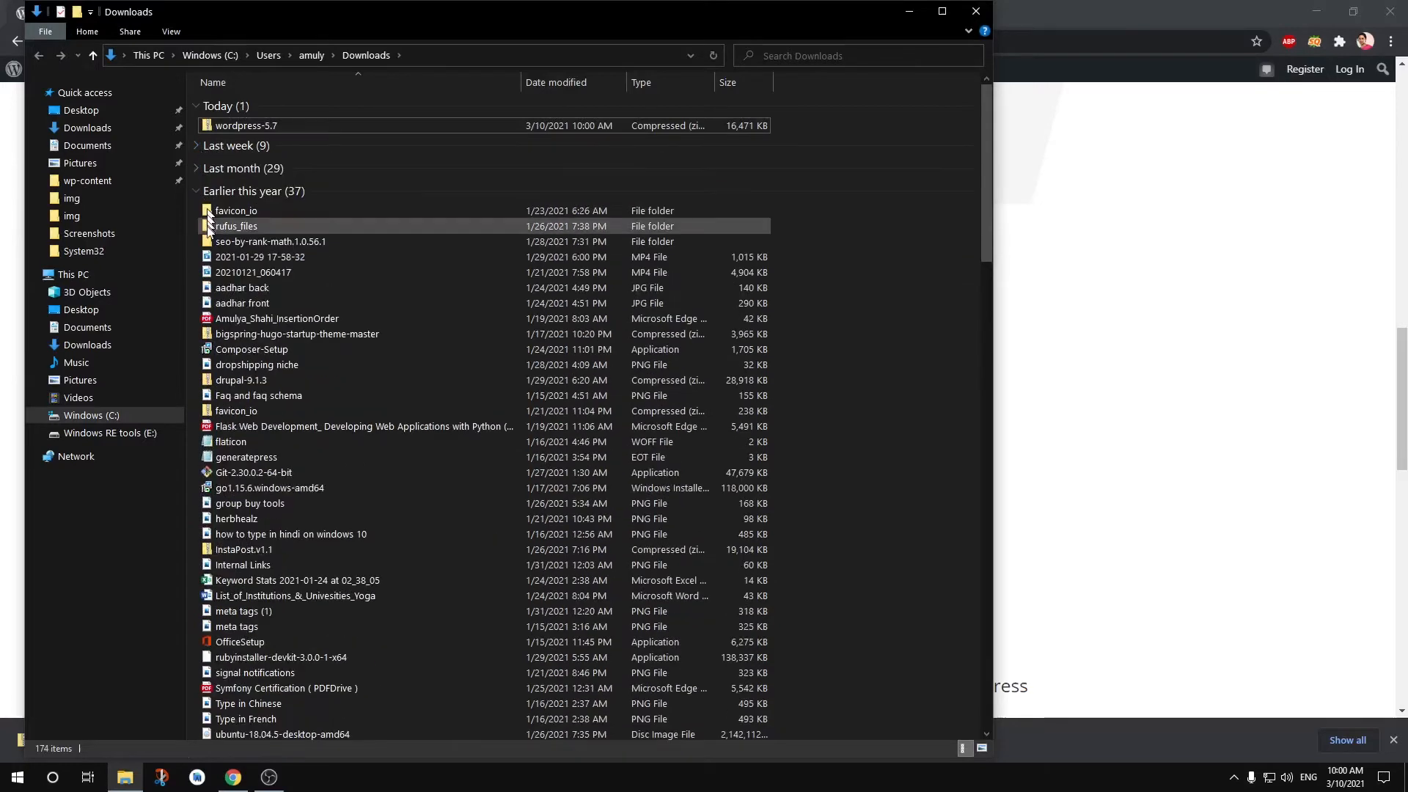
left_click(195, 192)
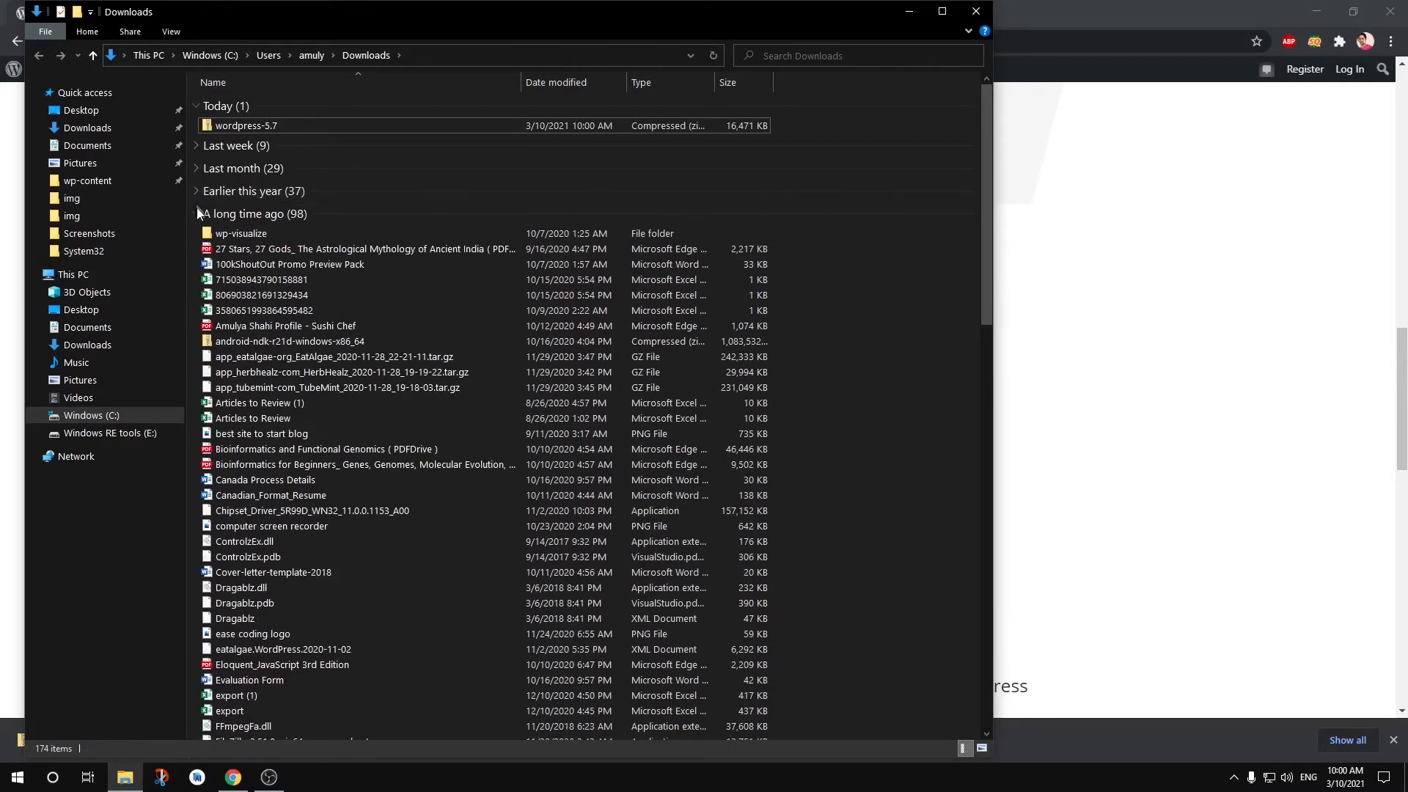
left_click(197, 212)
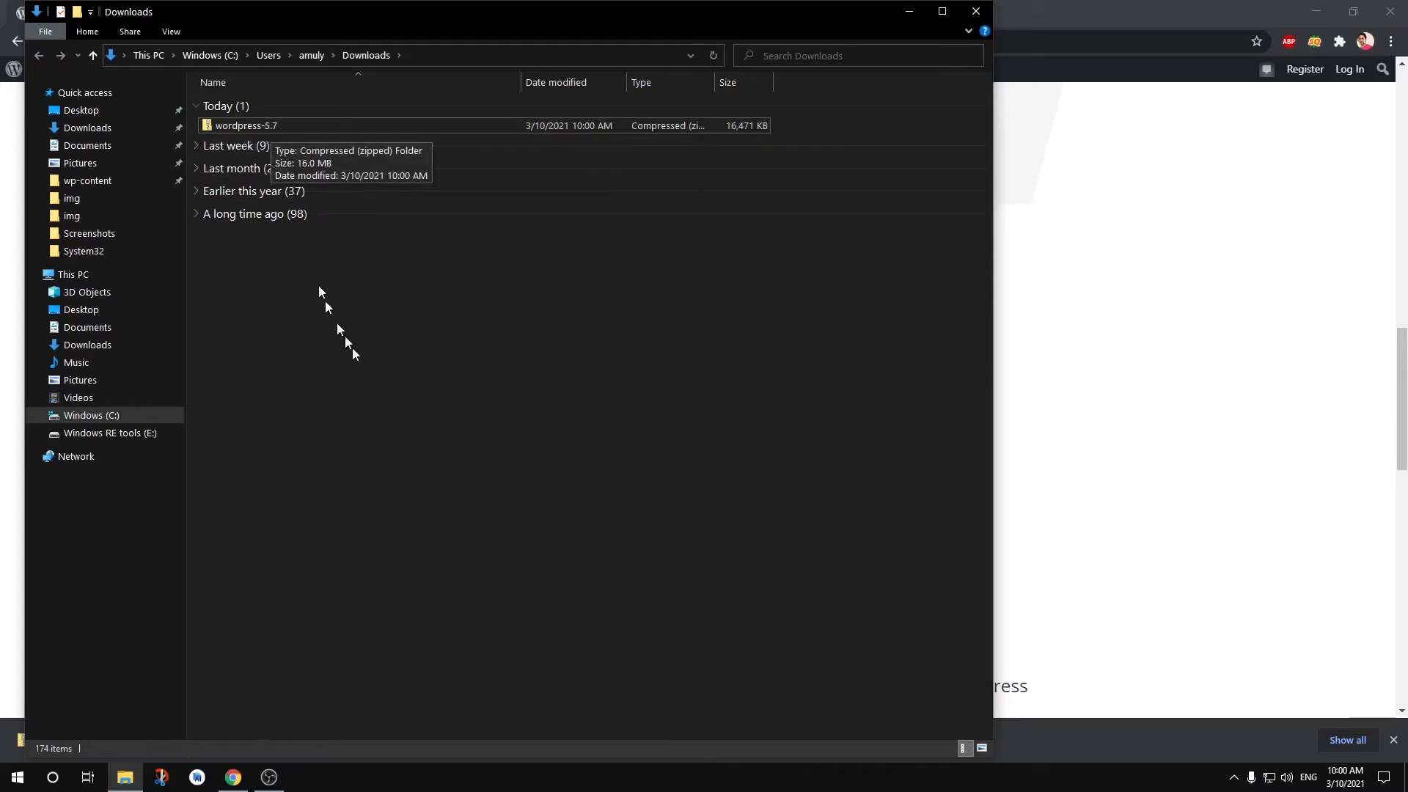
- Extract the wordpress-5.7 zip with 7-Zip into a wordpress-5.7 folder inside Downloads
left_click(228, 123)
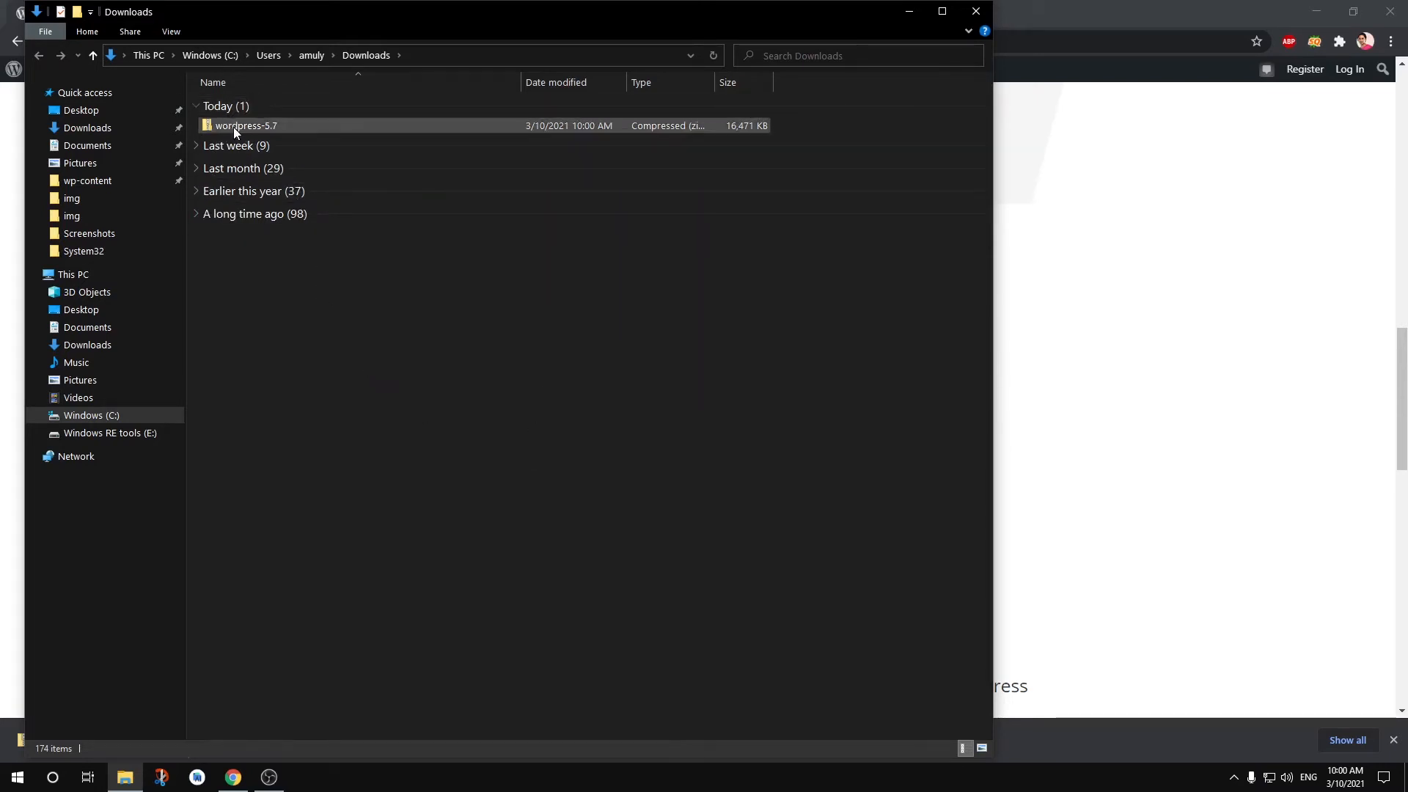
left_click(233, 126)
right_click(233, 126)
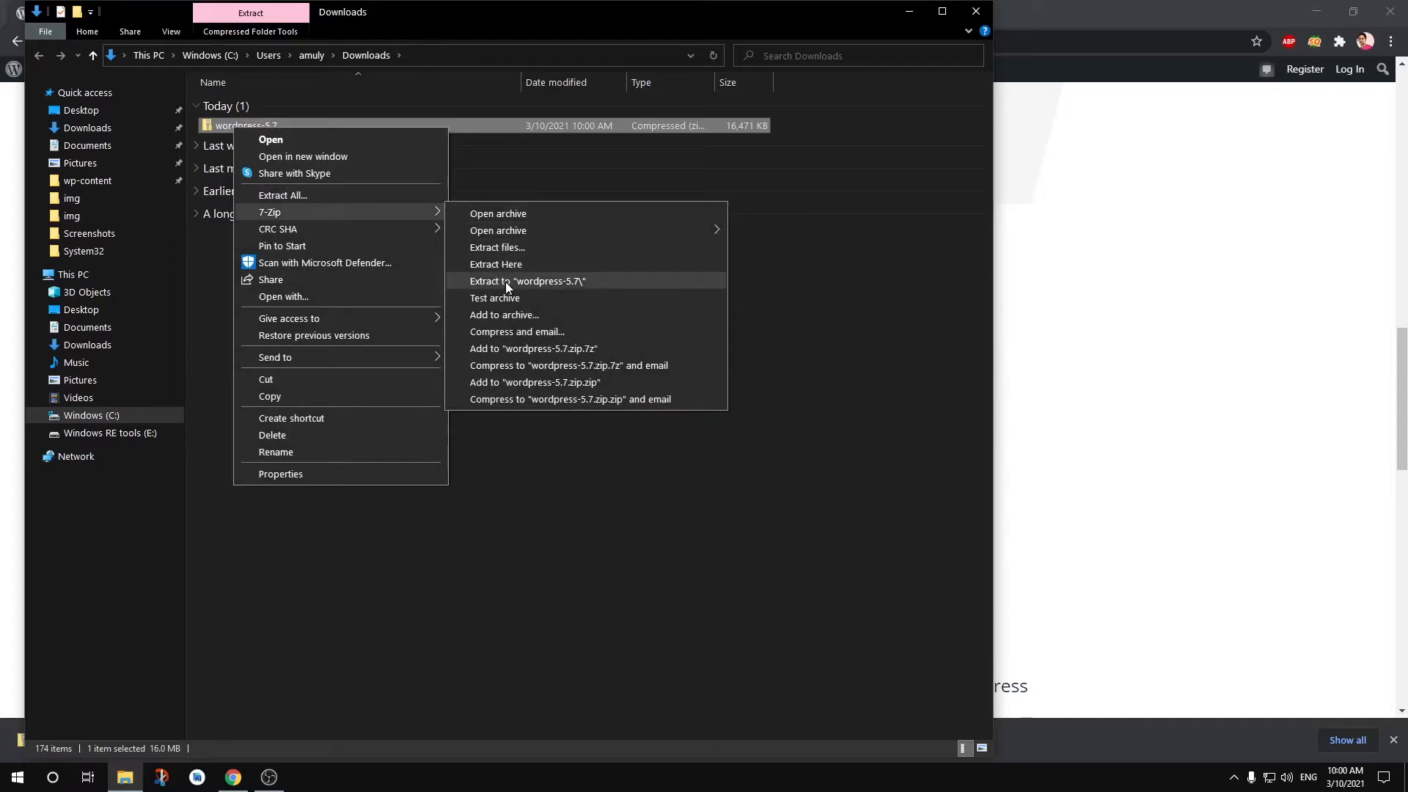
left_click(560, 285)
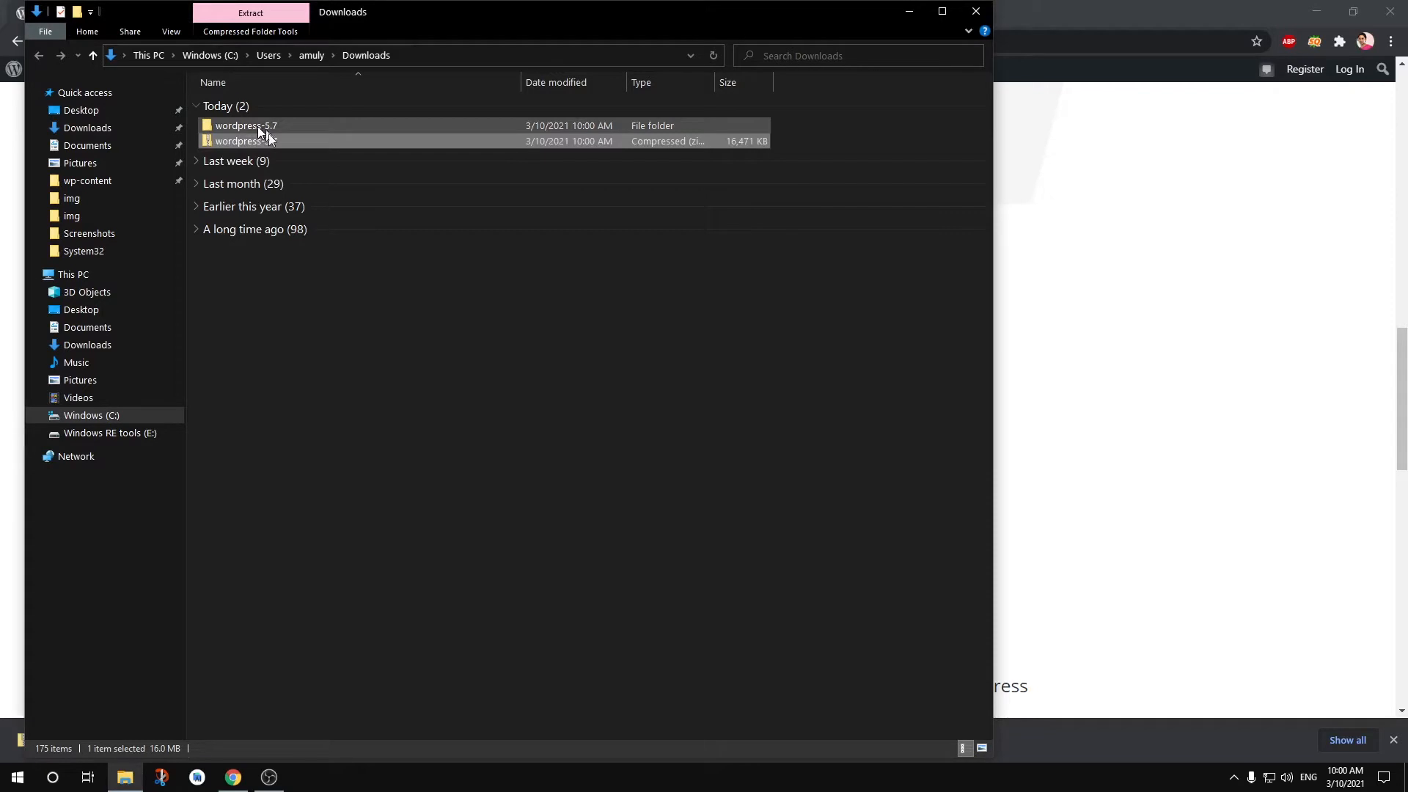
- Open the wordpress folder inside the extracted wordpress-5.7 folder, and snap its window to the right half of the screen
double_click(267, 126)
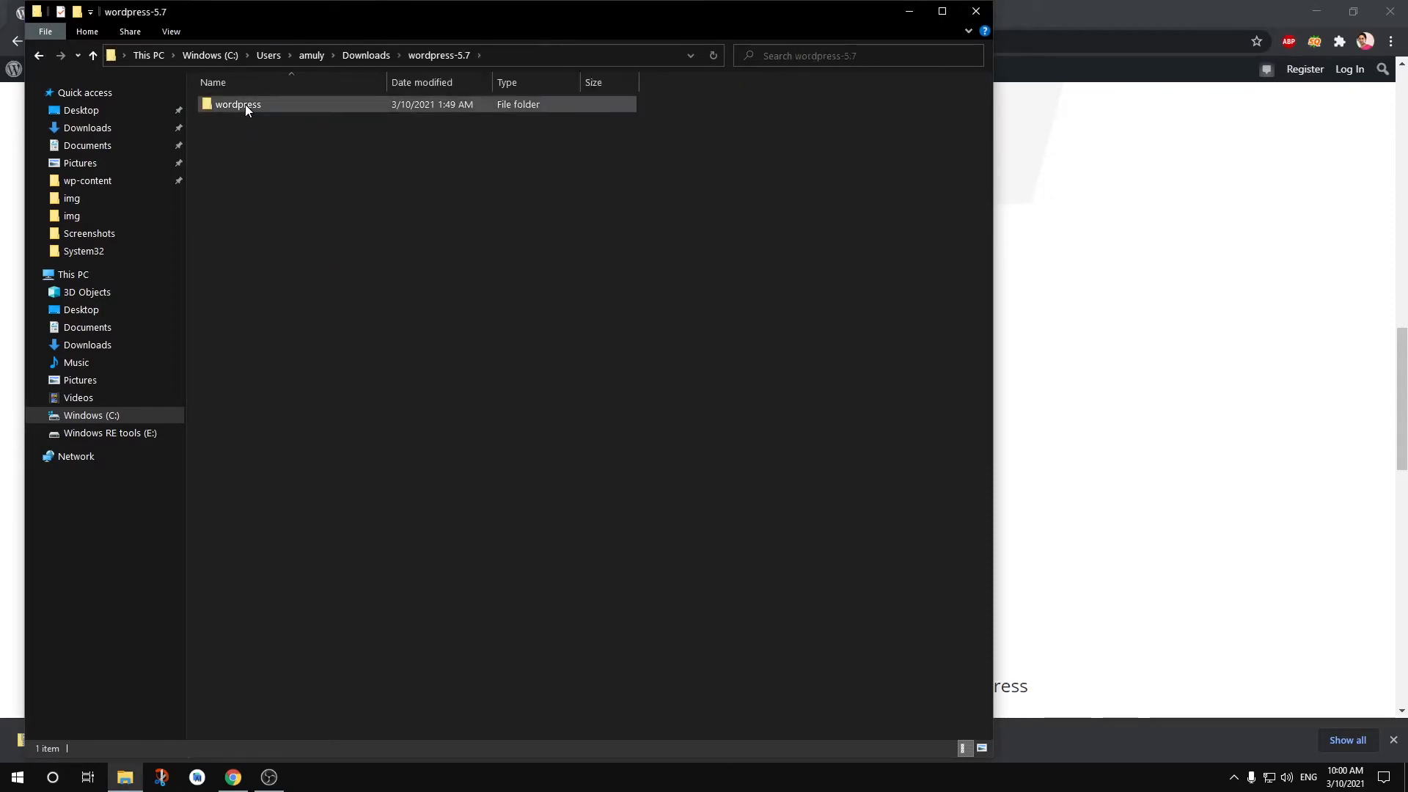
double_click(244, 104)
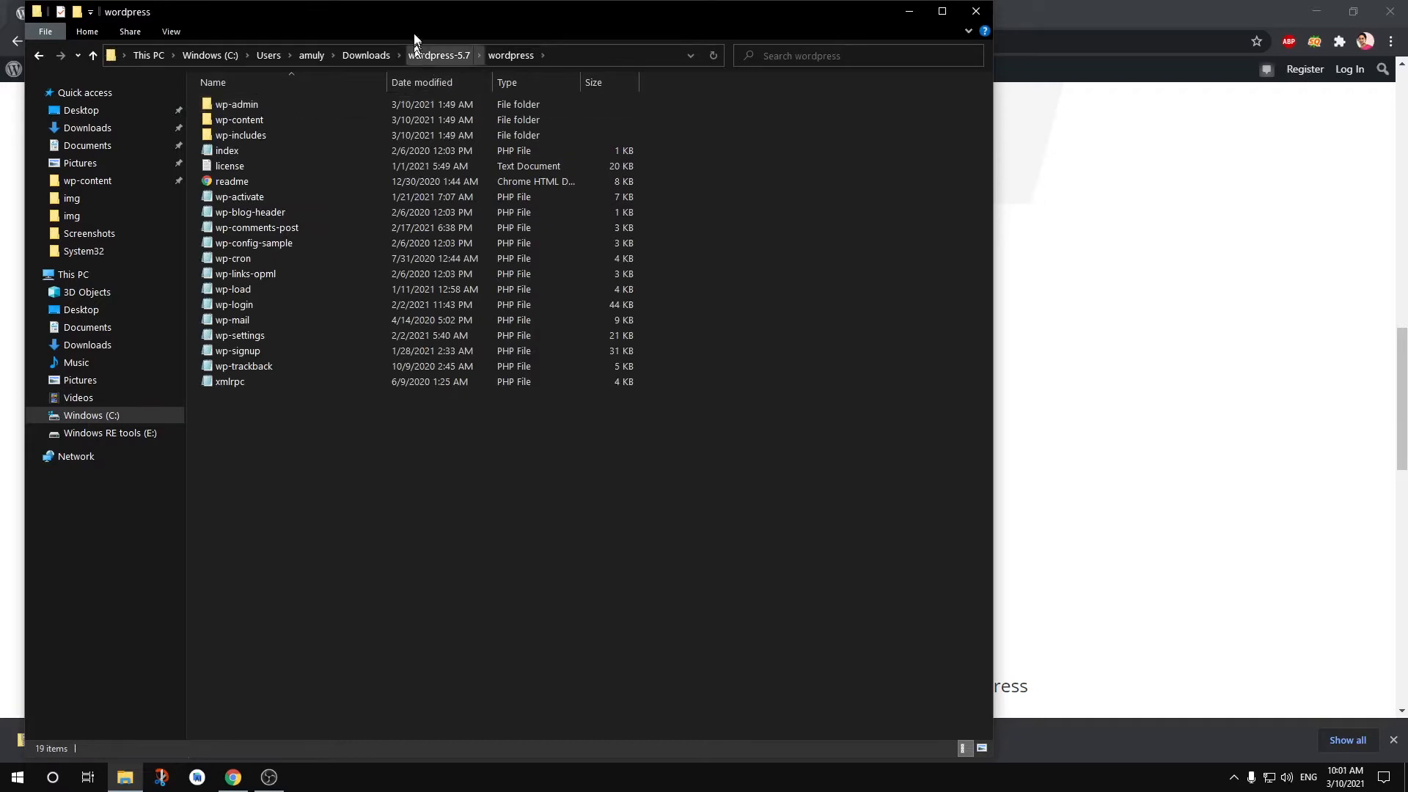
left_click_drag(387, 12, 1405, 330)
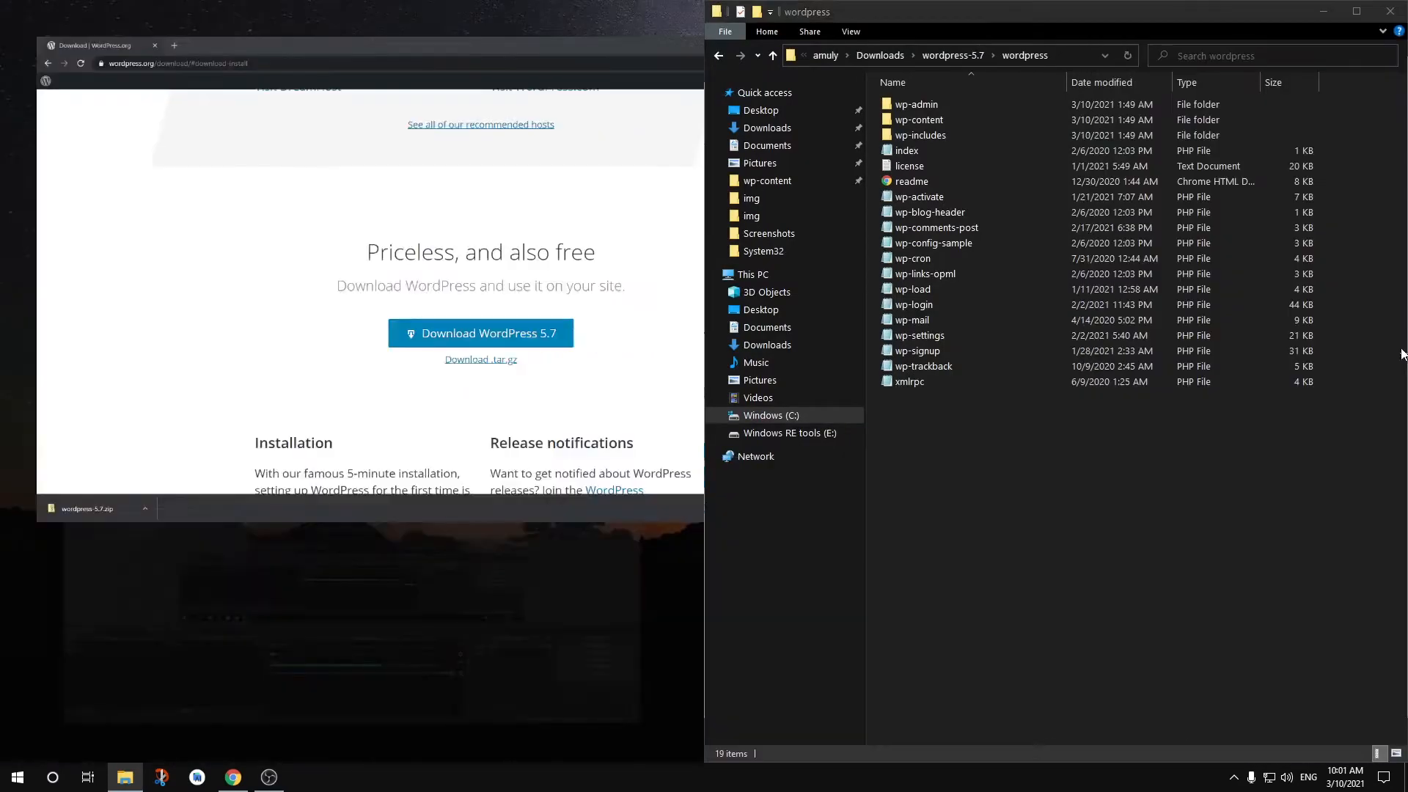
- Open a second File Explorer window at This PC and snap it to the left half of the screen
left_click(125, 784)
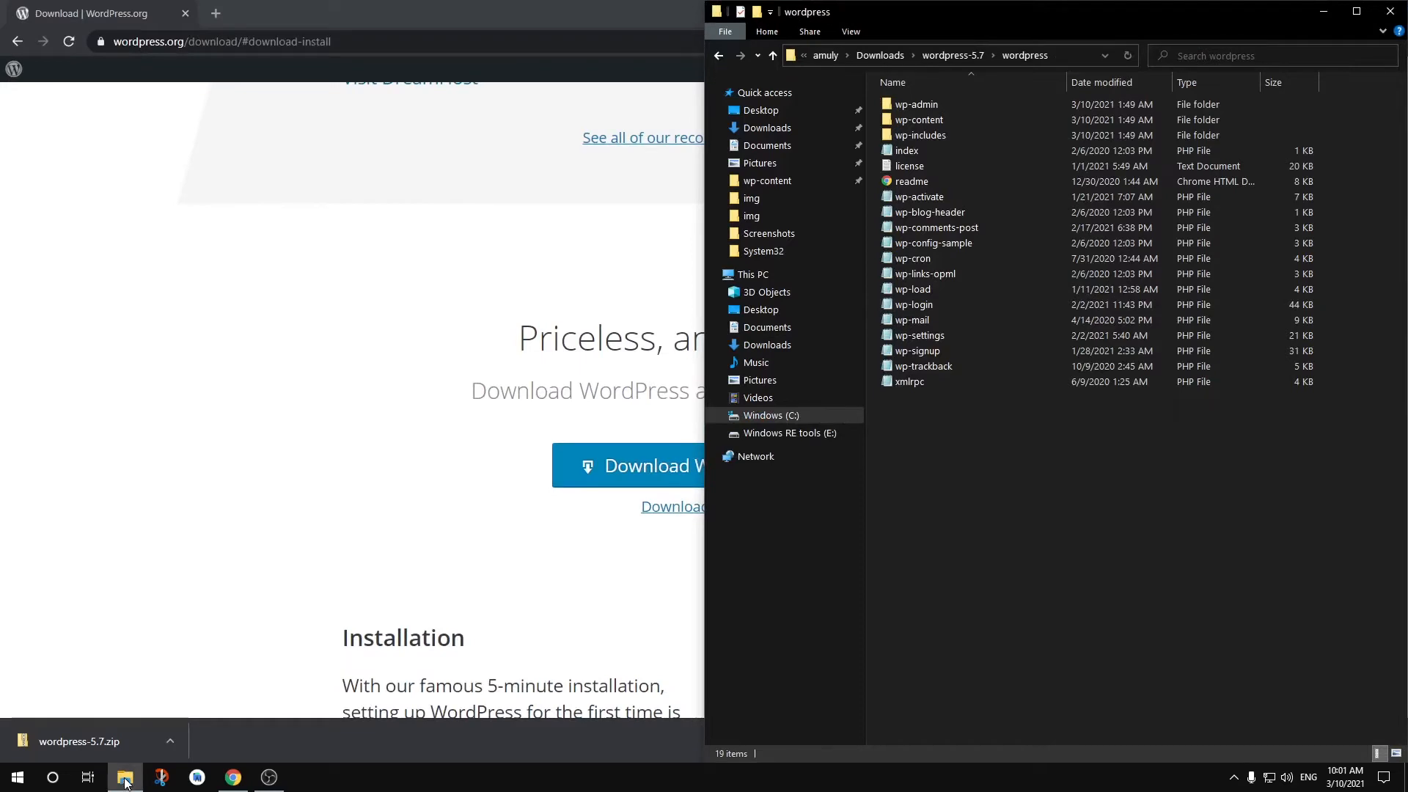
left_click(124, 783)
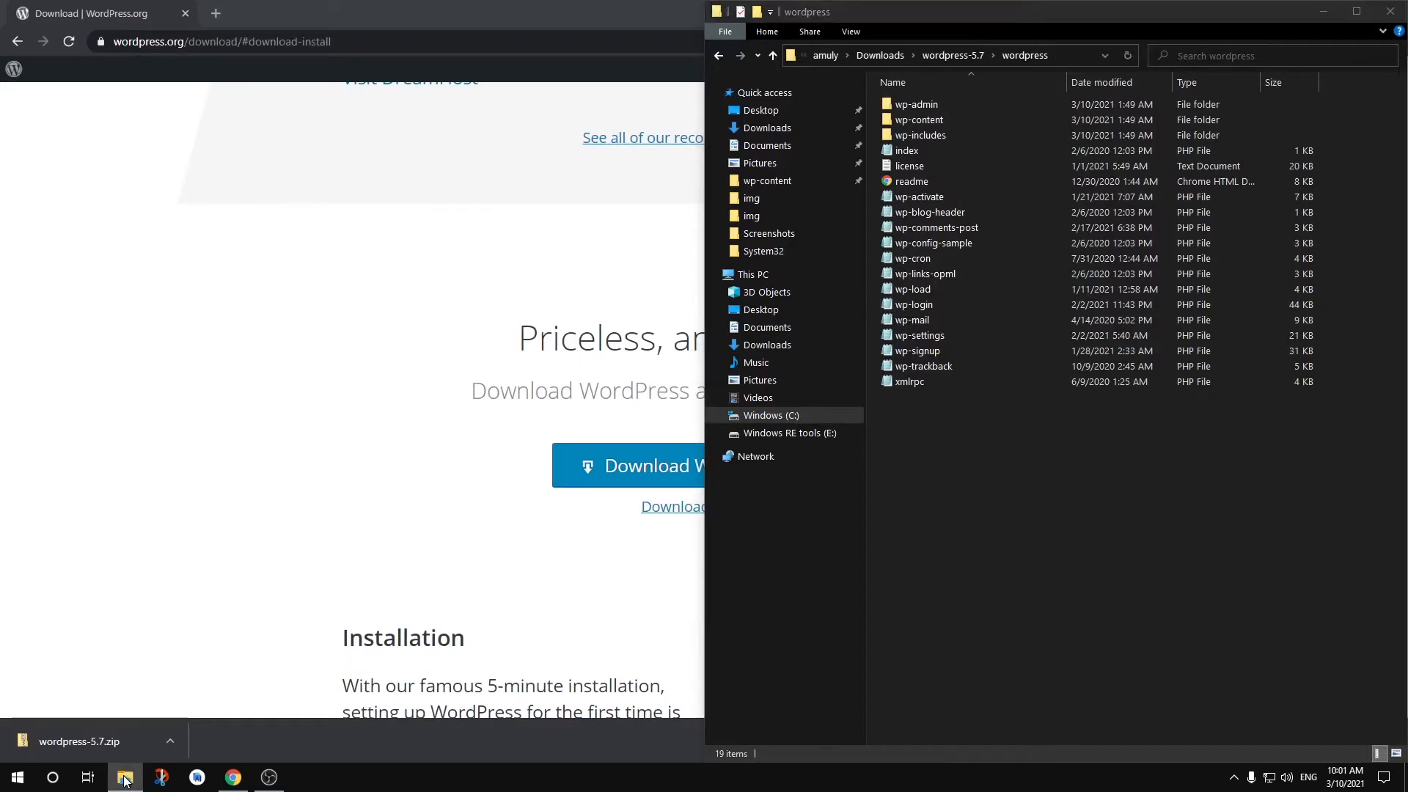
right_click(125, 781)
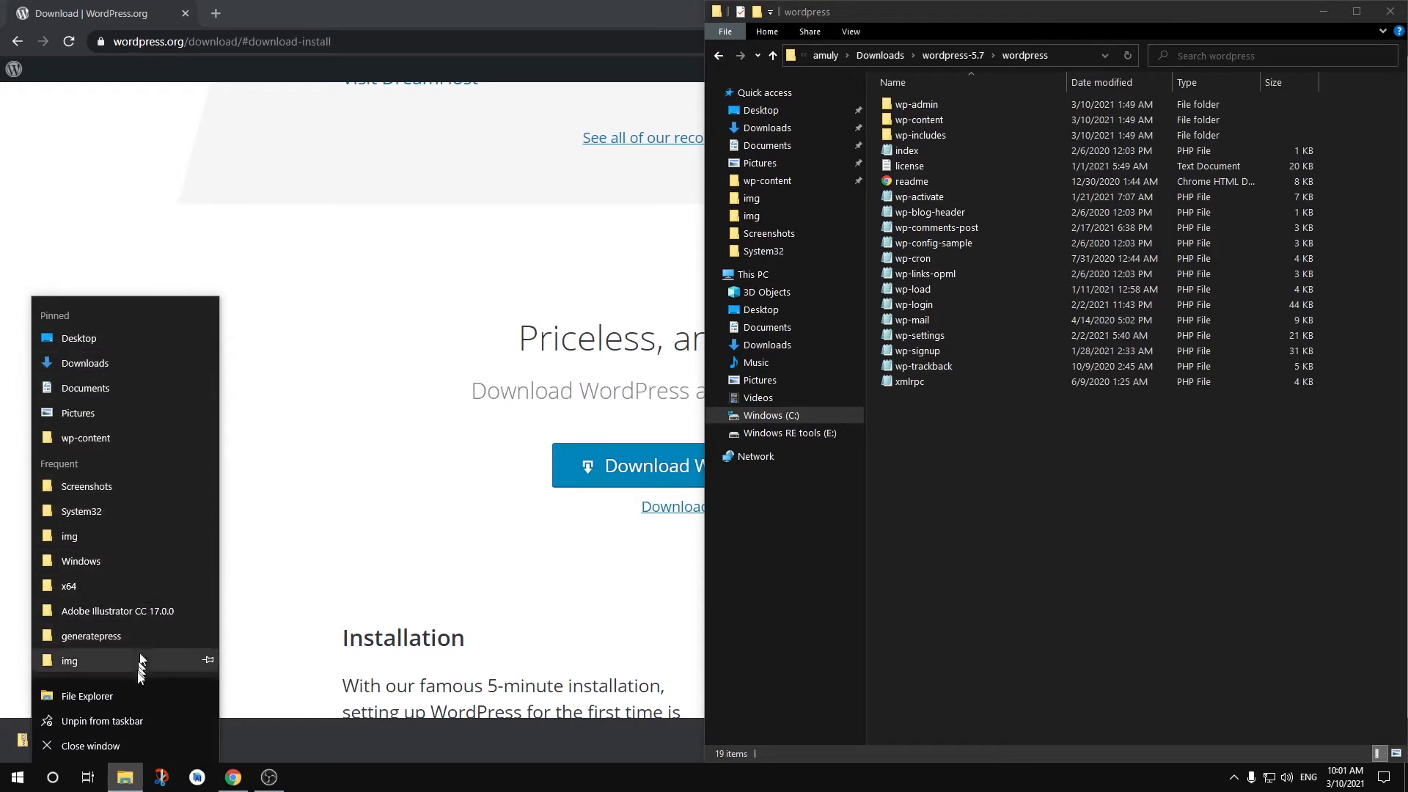
left_click(135, 695)
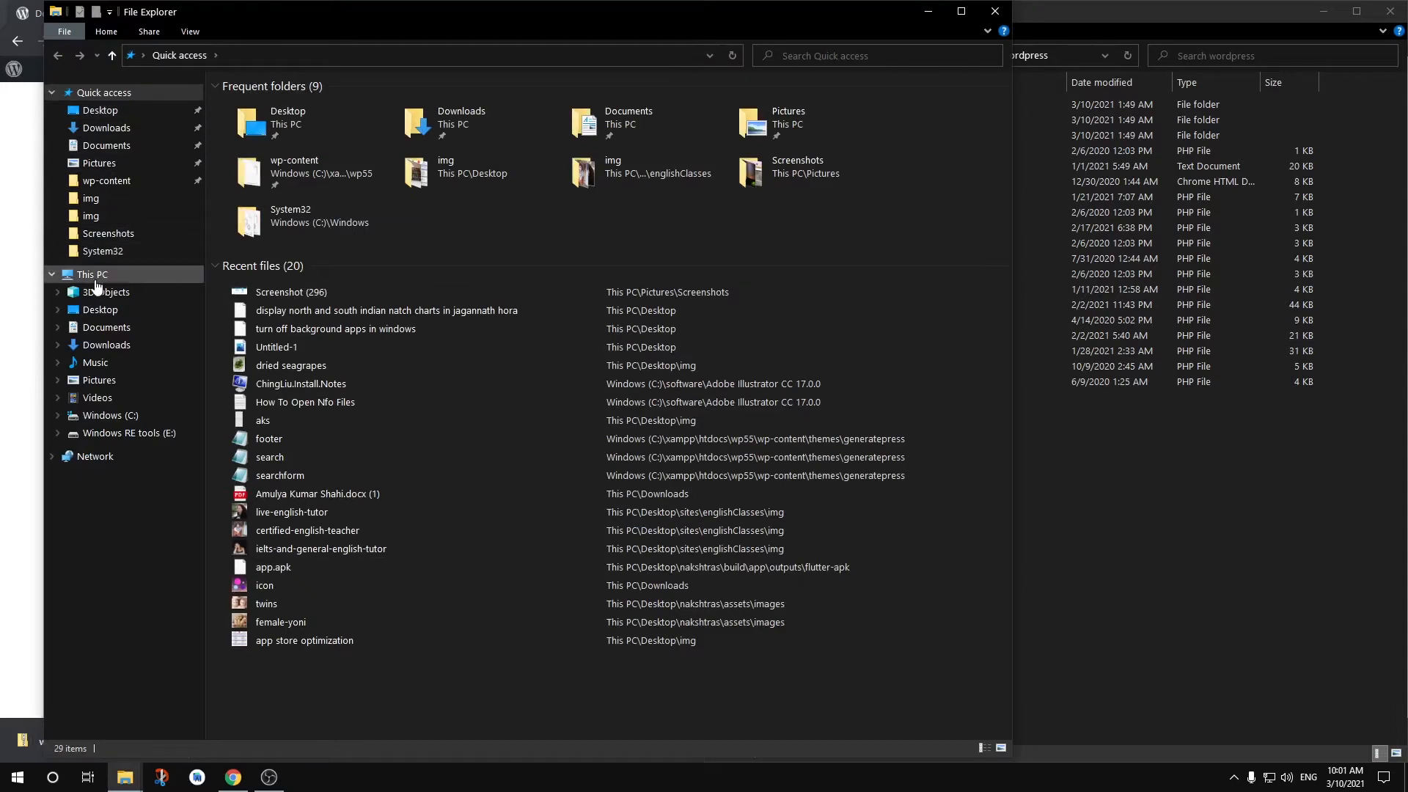
left_click(95, 279)
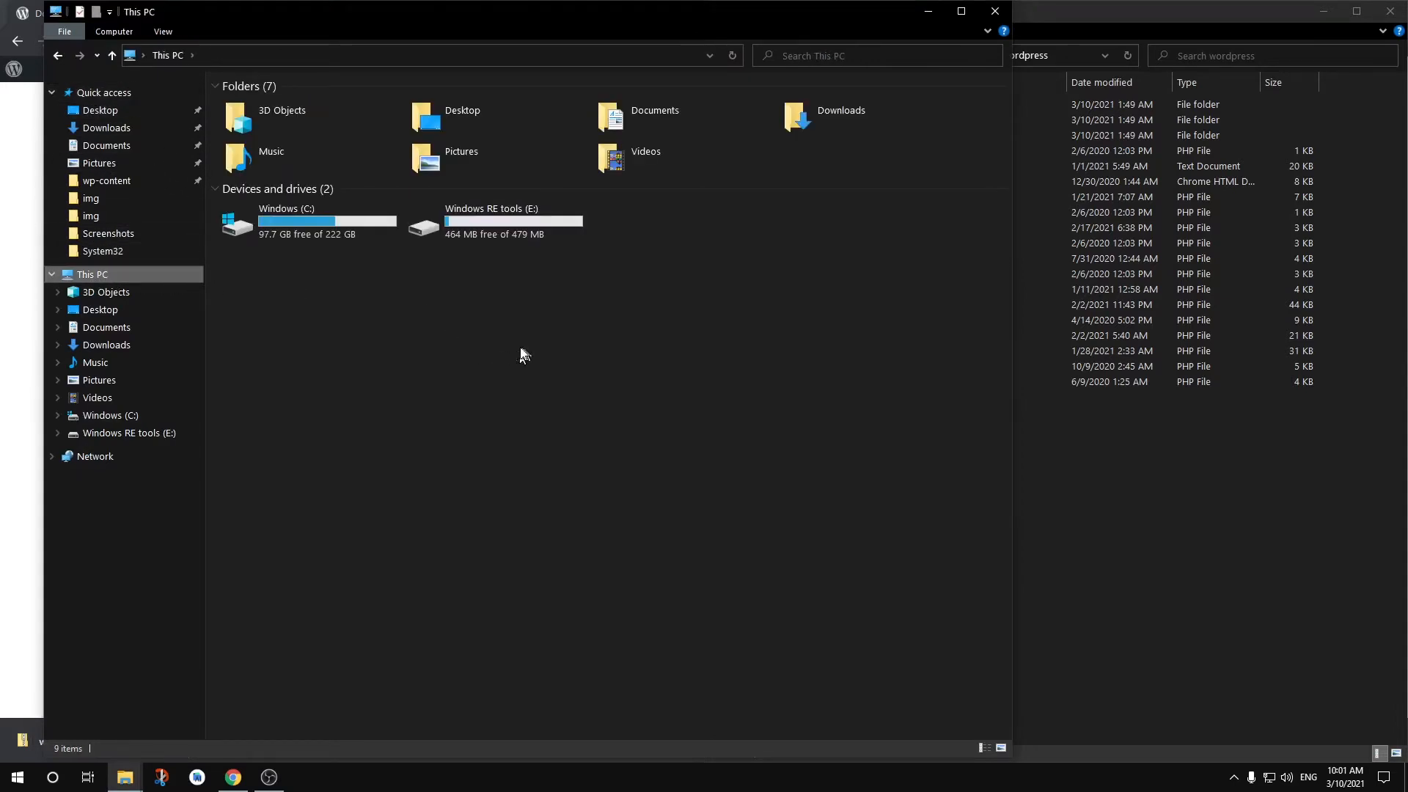
left_click_drag(550, 25, 4, 393)
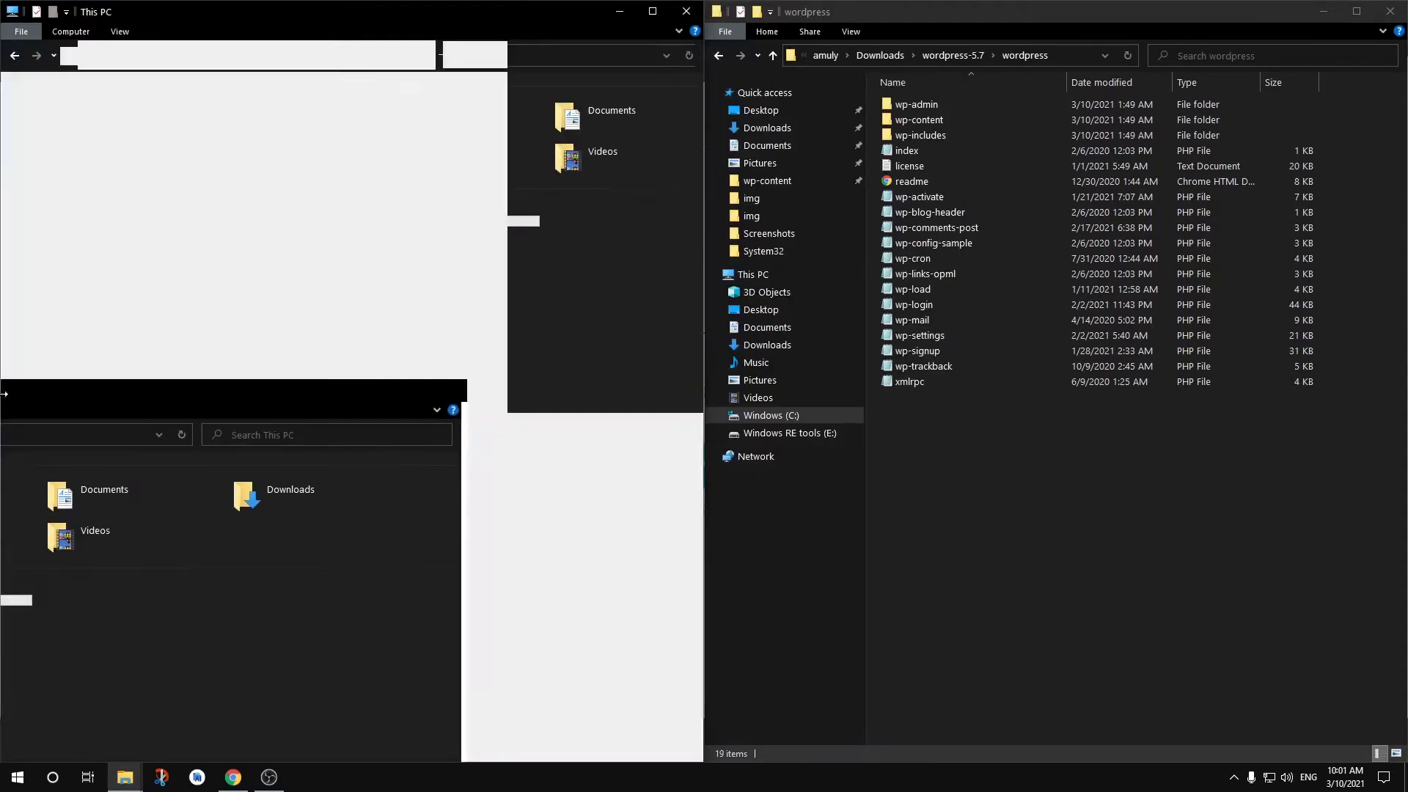
- Open the htdocs folder of the xampp installation on the C: drive in the second File Explorer window
double_click(232, 308)
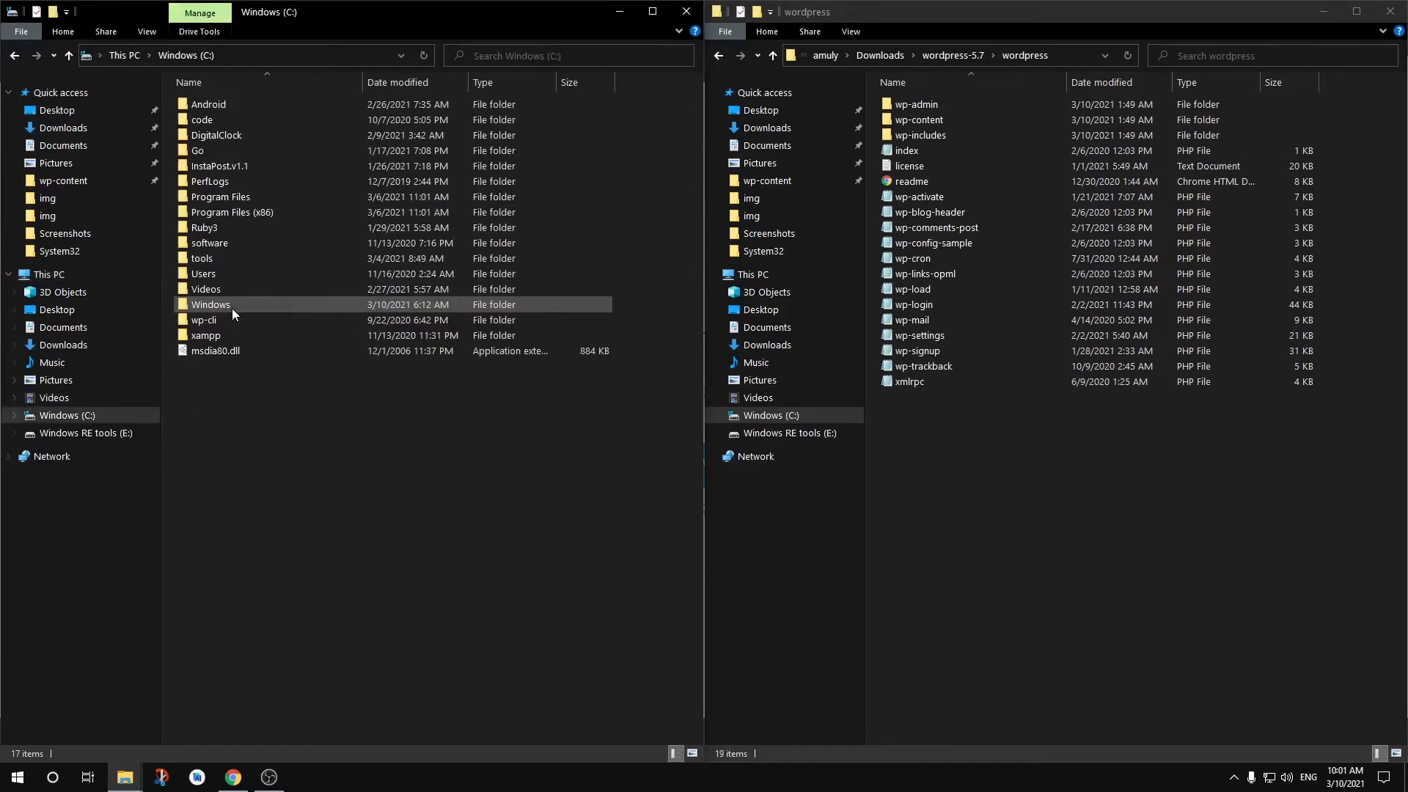
double_click(245, 333)
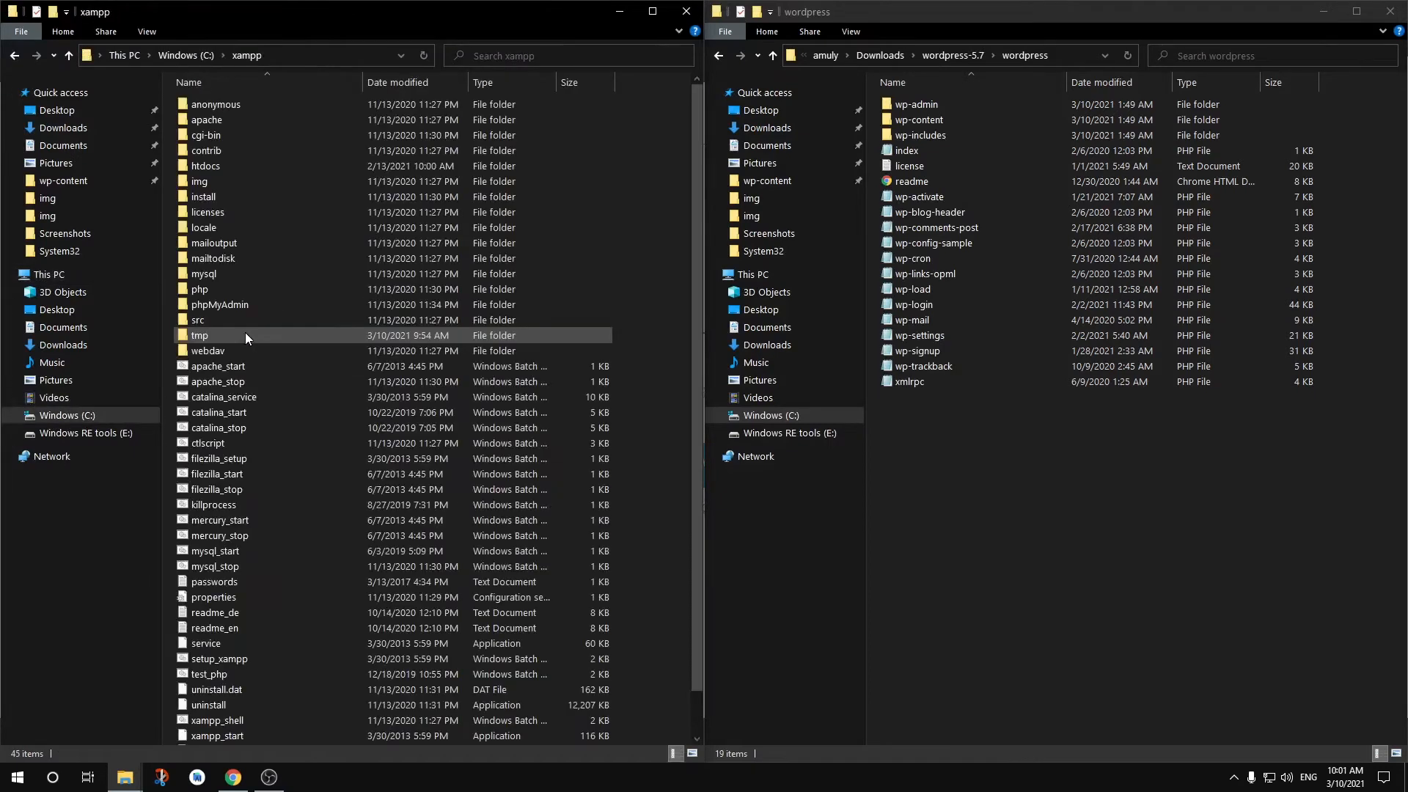
double_click(223, 165)
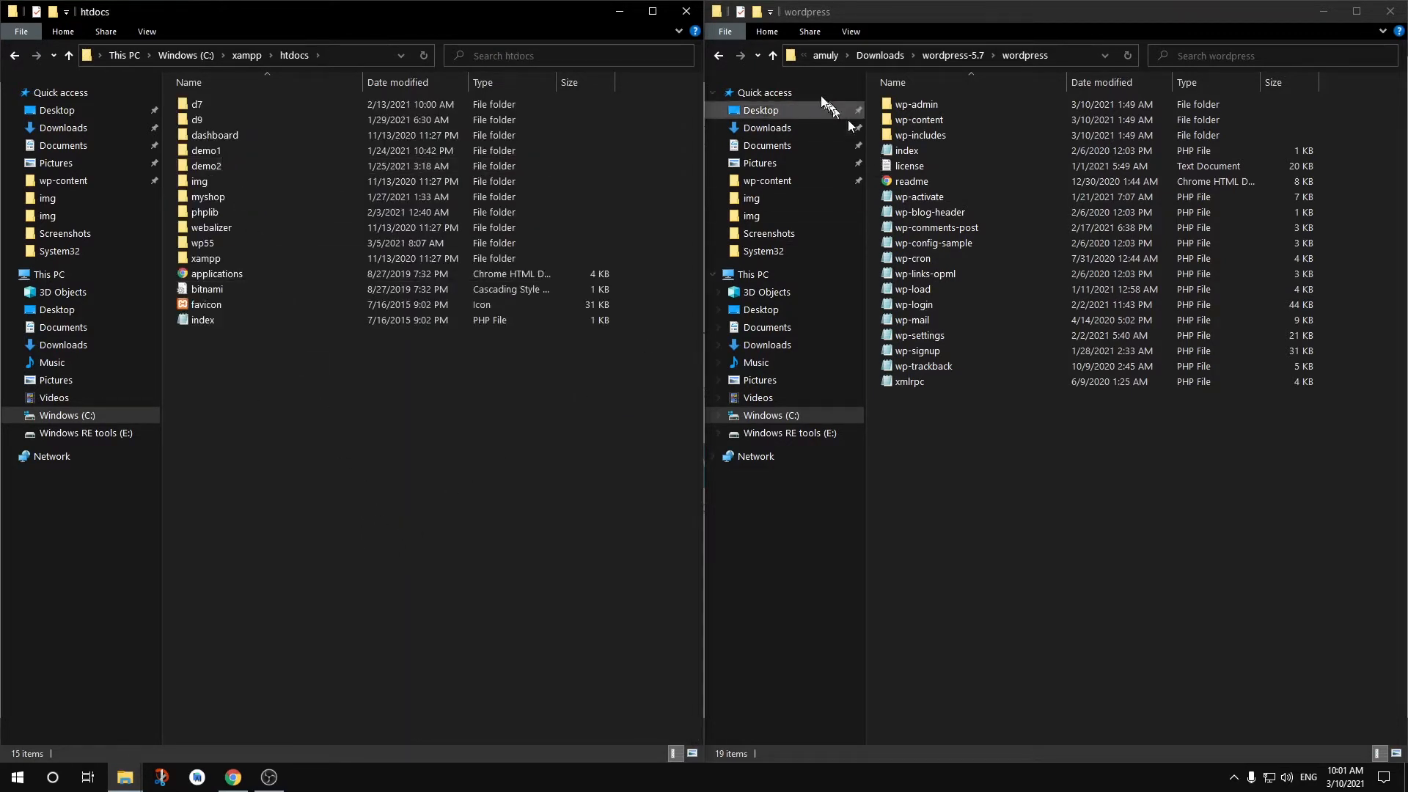
- Move the extracted wordpress folder from Downloads\wordpress-5.7 into the htdocs folder
left_click(721, 59)
left_click(720, 56)
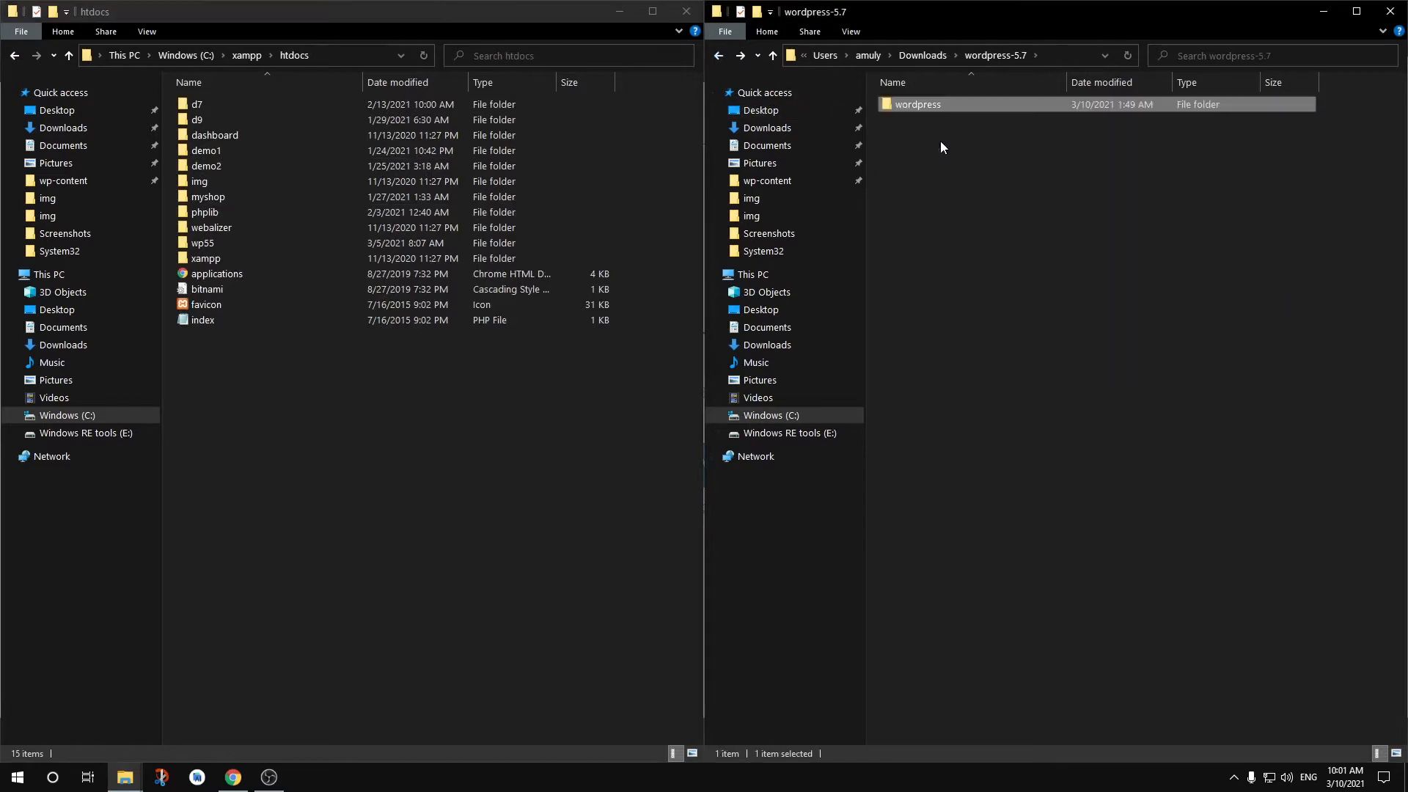
left_click(941, 143)
left_click_drag(904, 103, 349, 473)
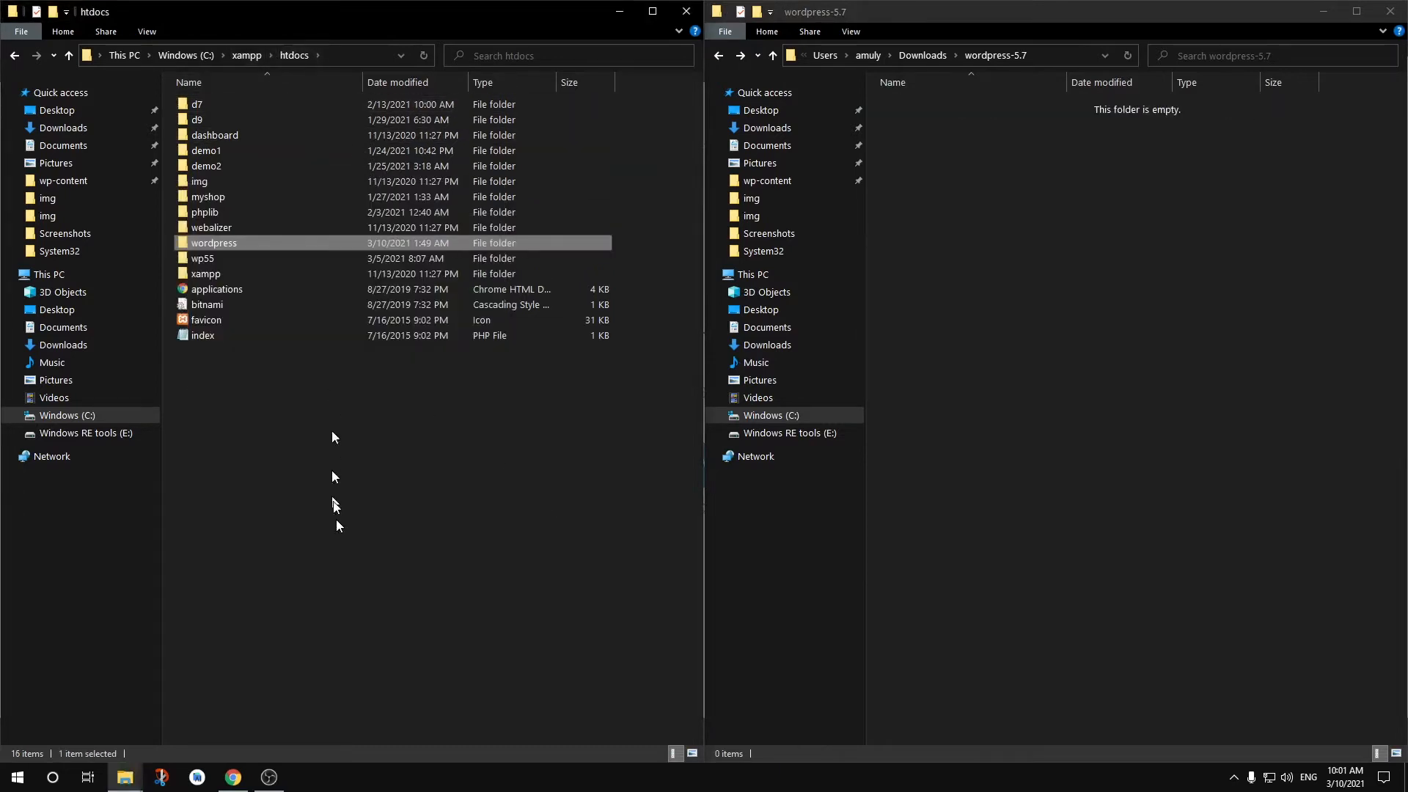
- Rename the wordpress folder in htdocs as wp57
key("F2")
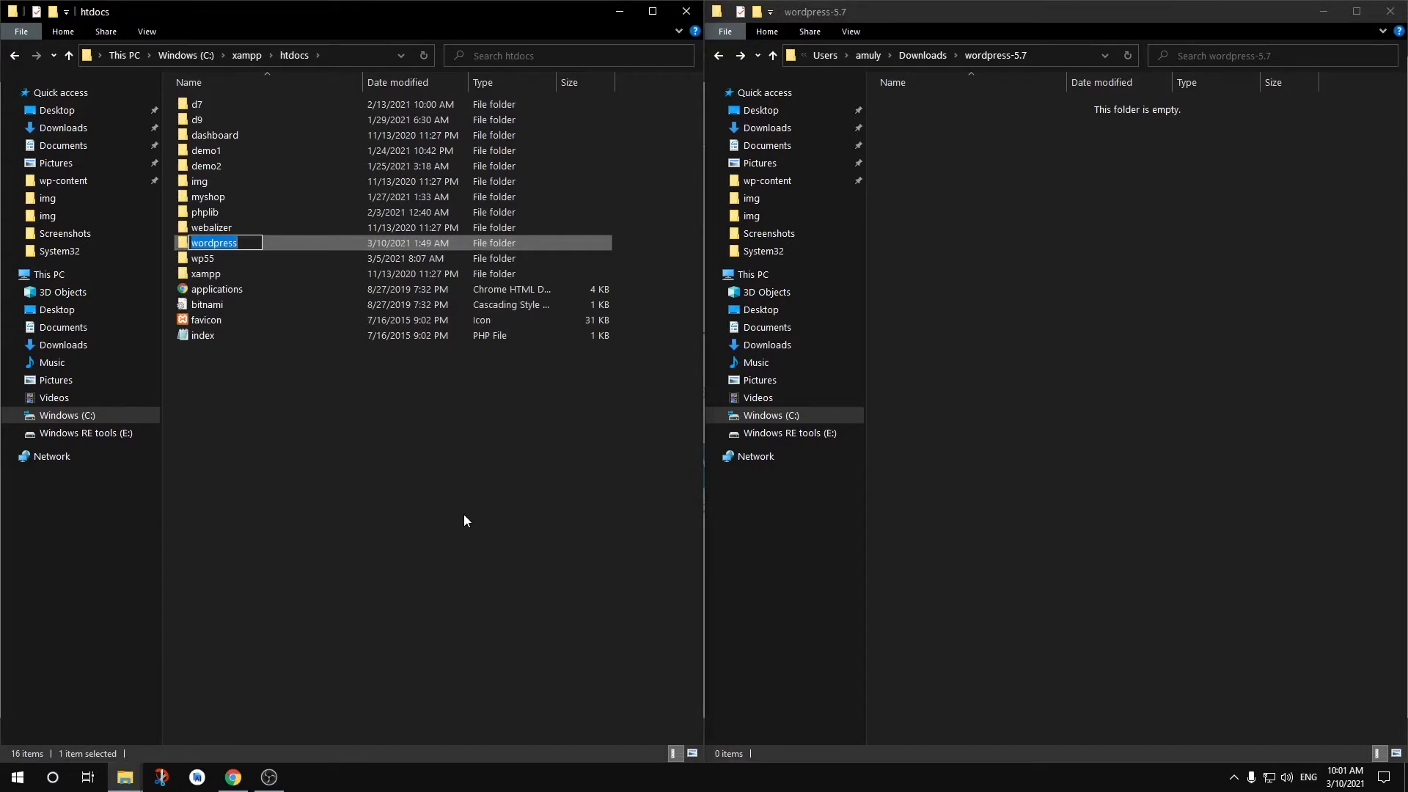
type("wp57")
key("Return")
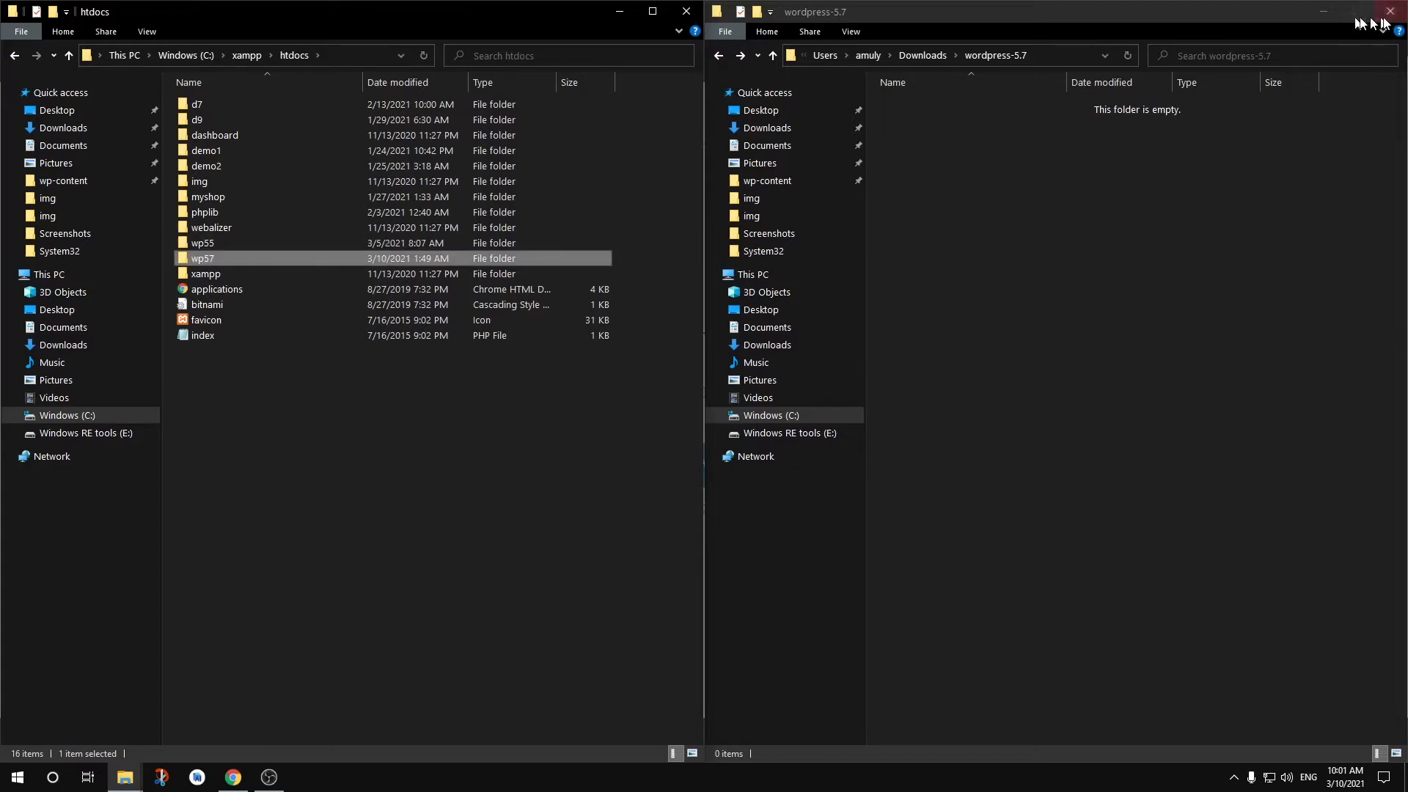
- Delete the emptied wordpress-5.7 folder from Downloads, keeping the zip, and close both File Explorer windows
left_click(927, 55)
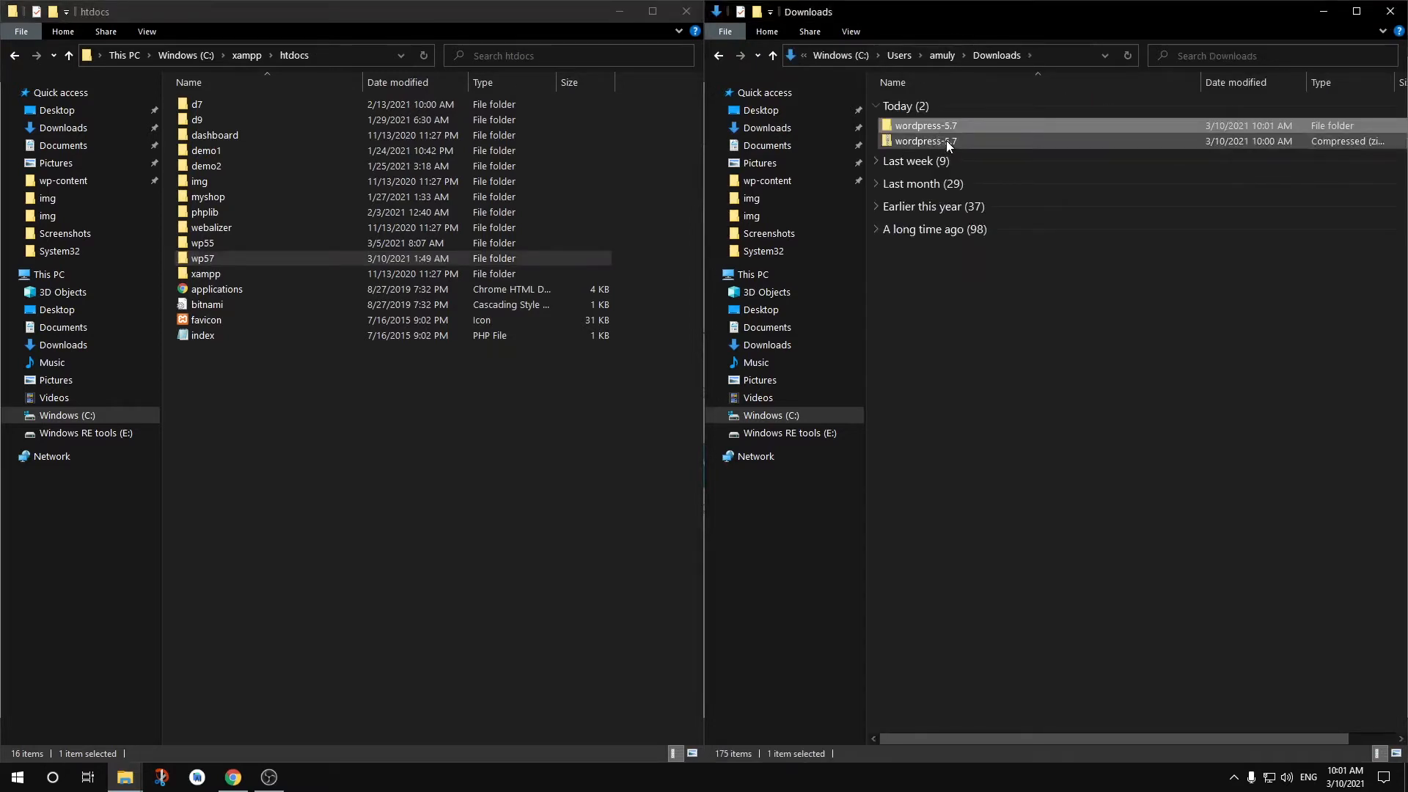
left_click(948, 140)
left_click(931, 125)
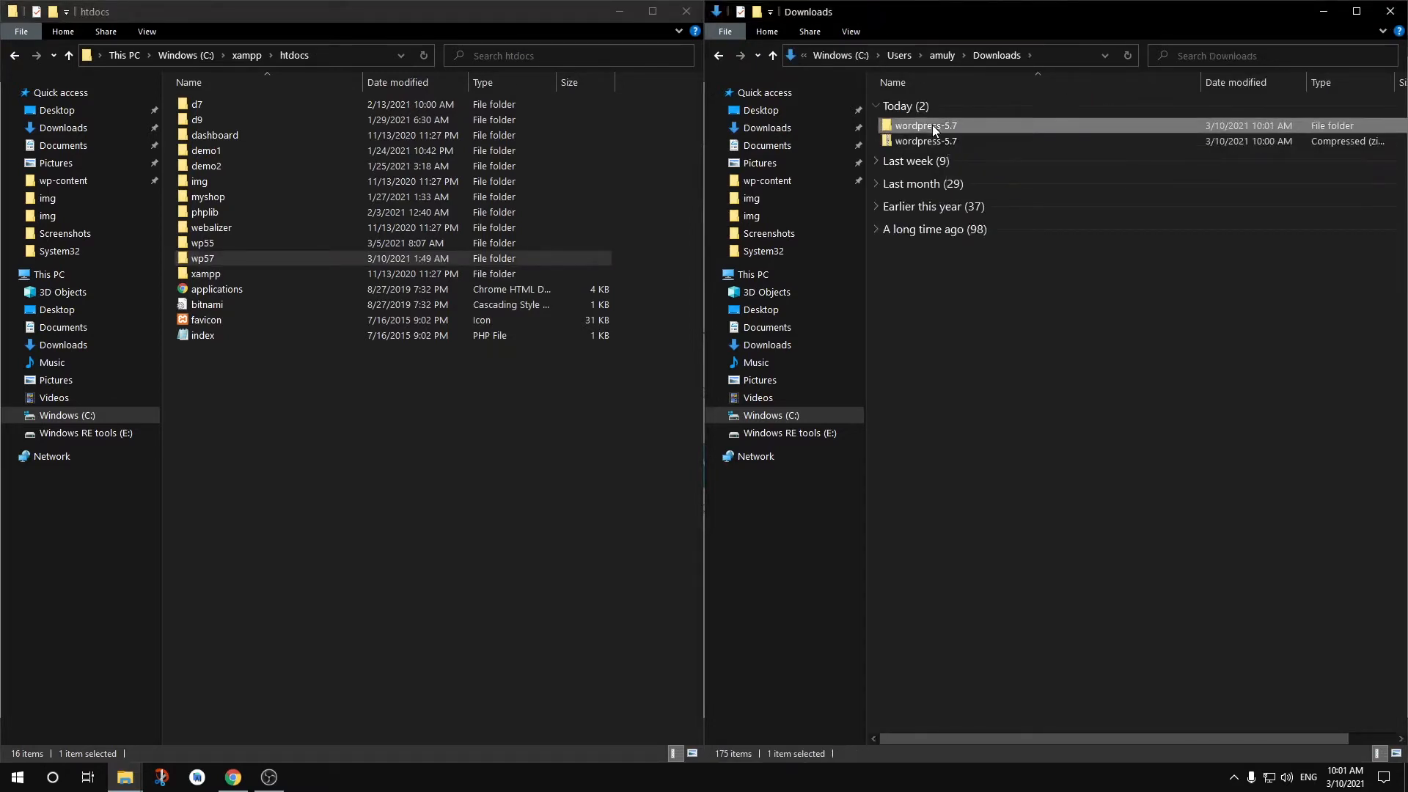
key("Delete")
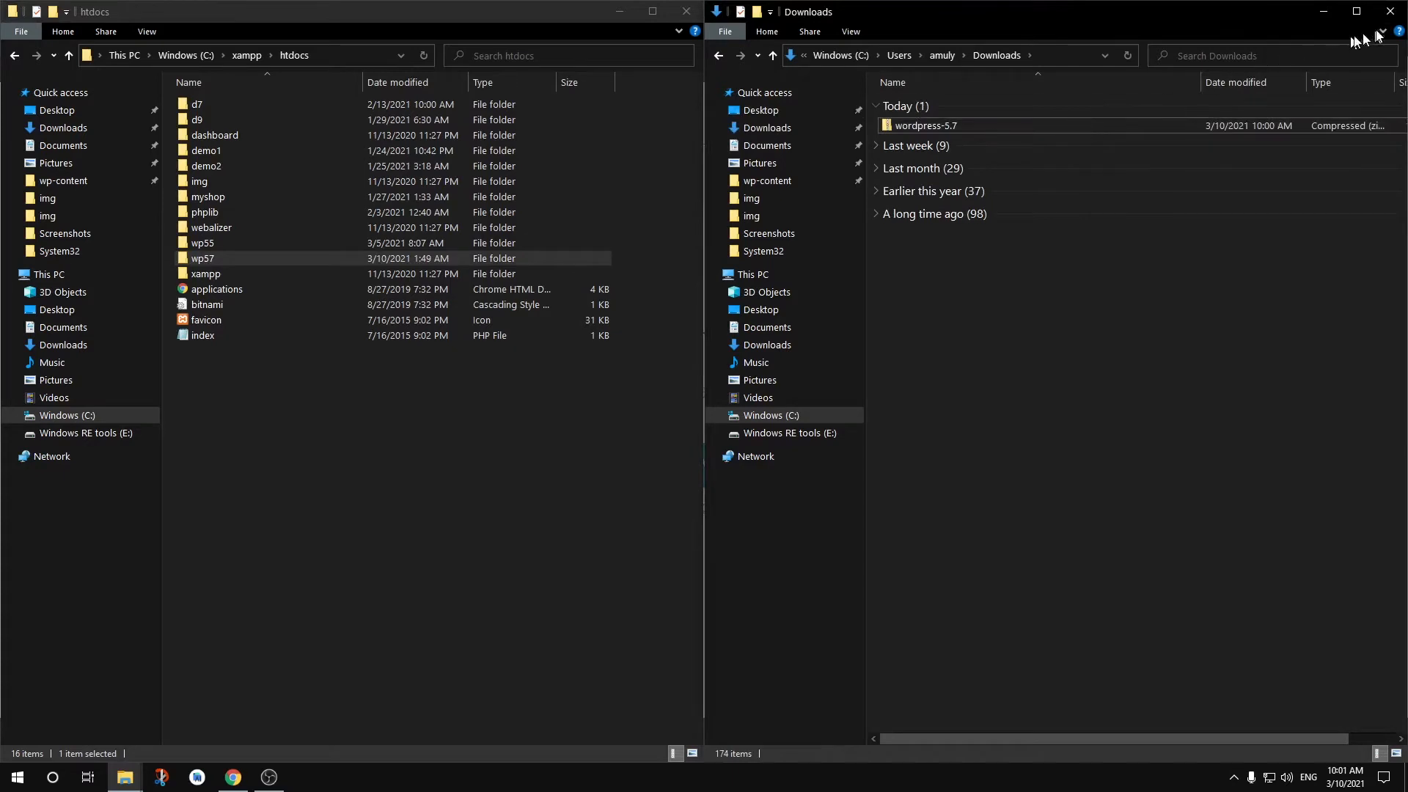
left_click(1390, 12)
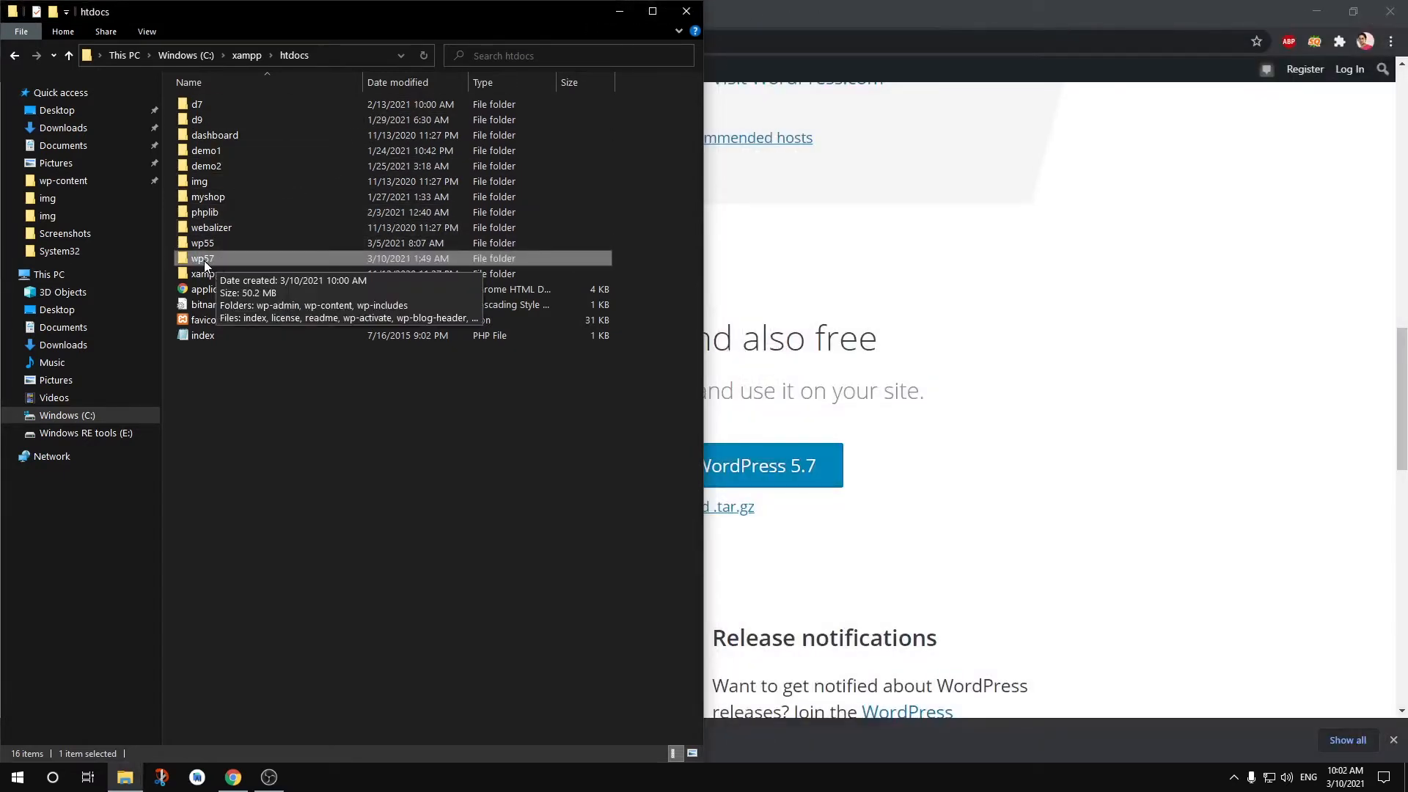
left_click(686, 12)
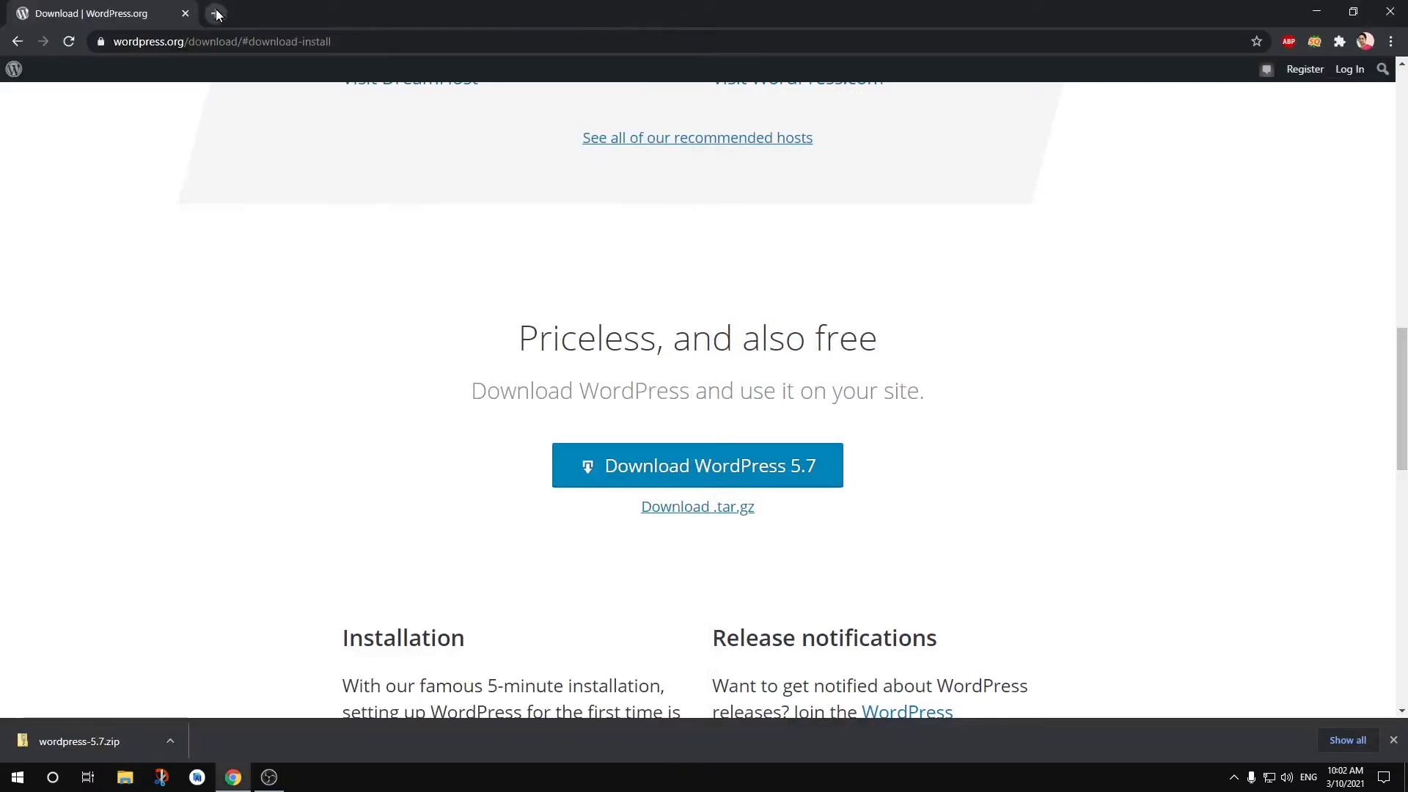
- Load localhost/wp57/ in a new browser tab and close the finished-download bar
left_click(217, 14)
type("l")
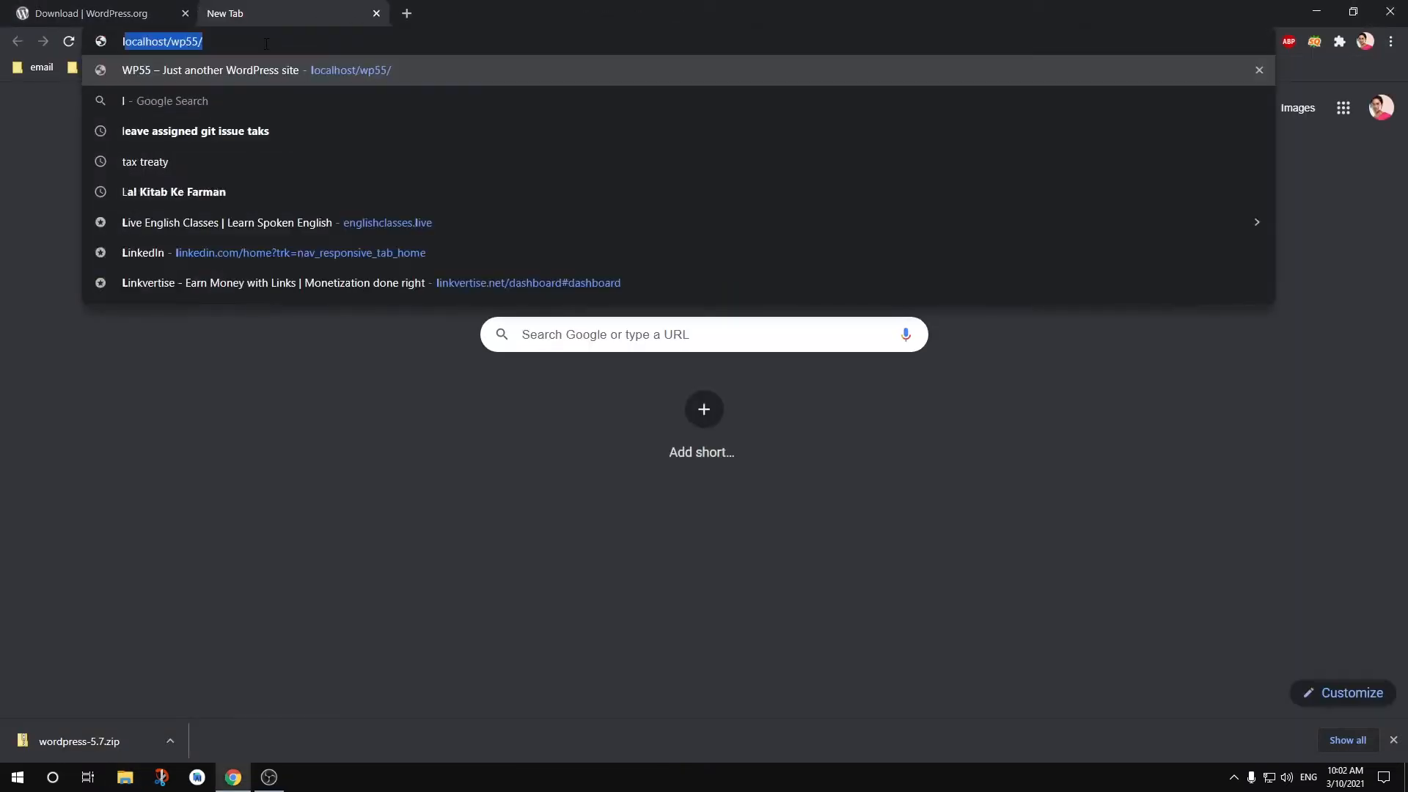
type("o")
key("Right")
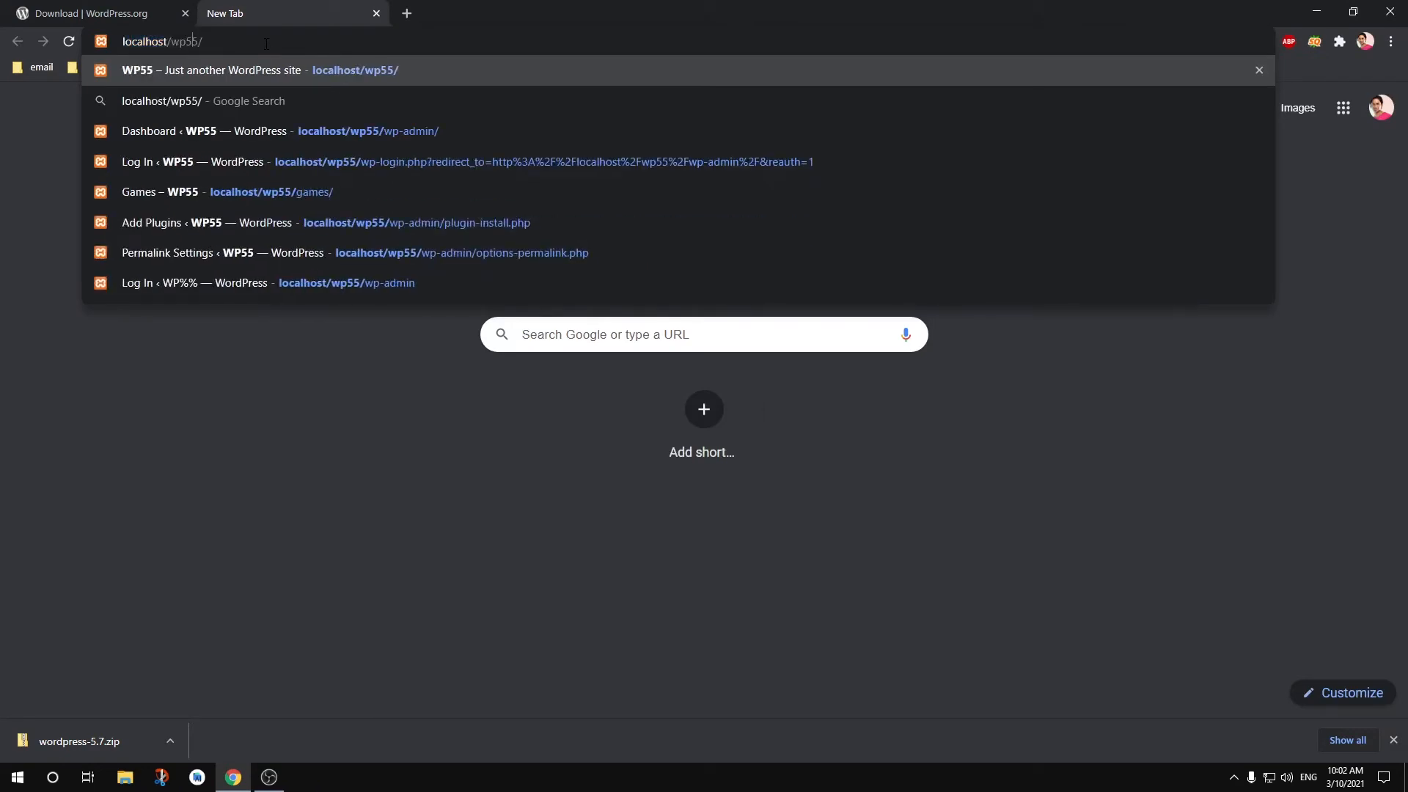
key("BackSpace")
key("BackSpace")
type("7/")
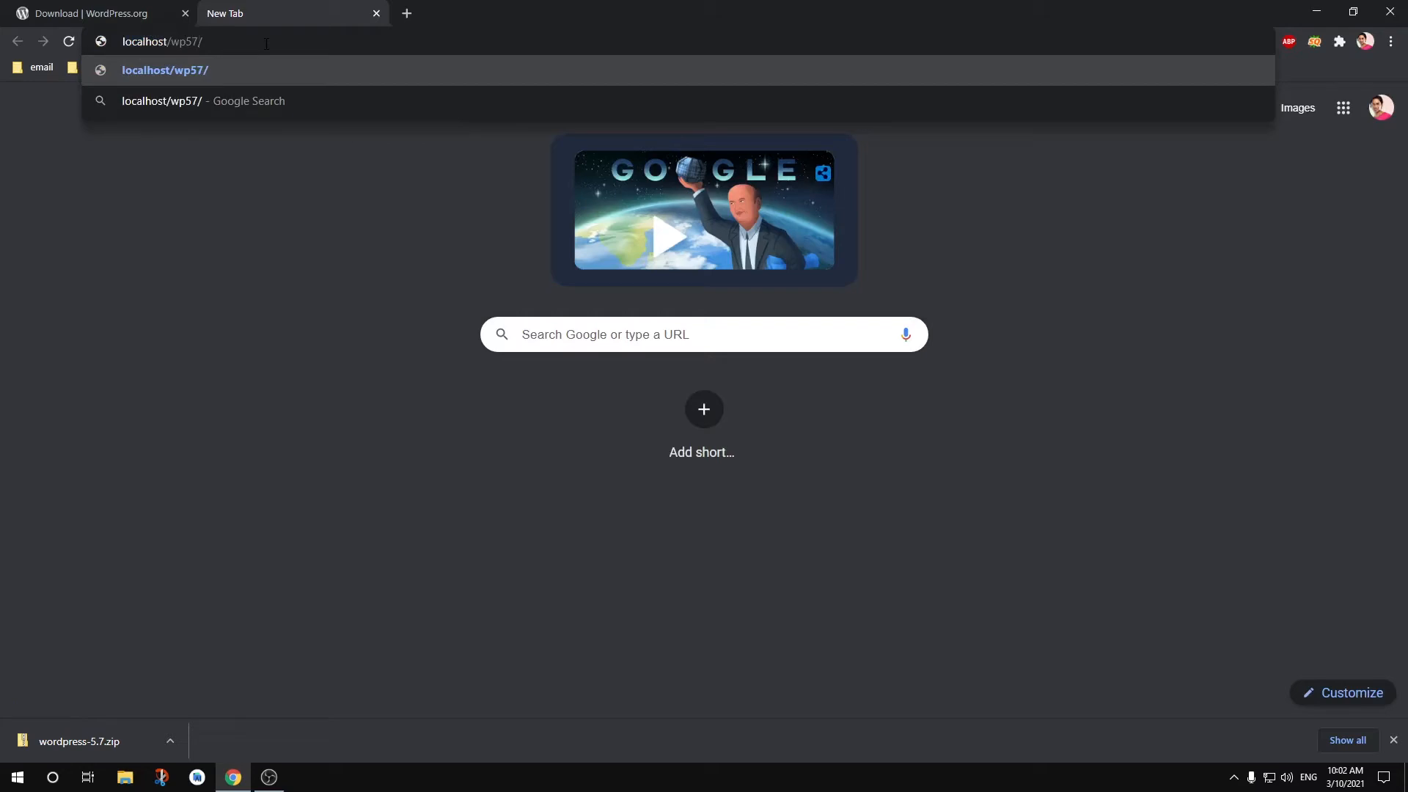
key("Return")
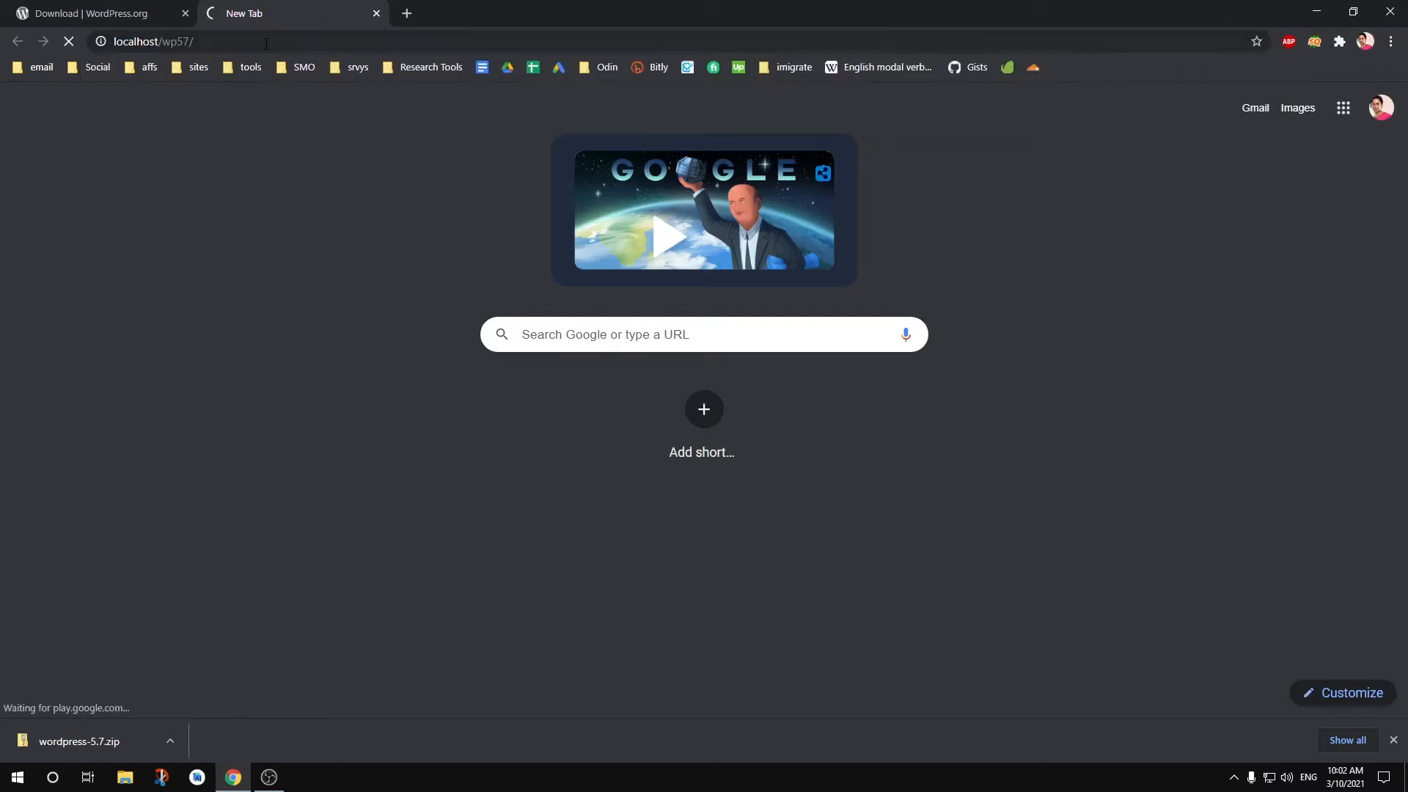
left_click(1400, 742)
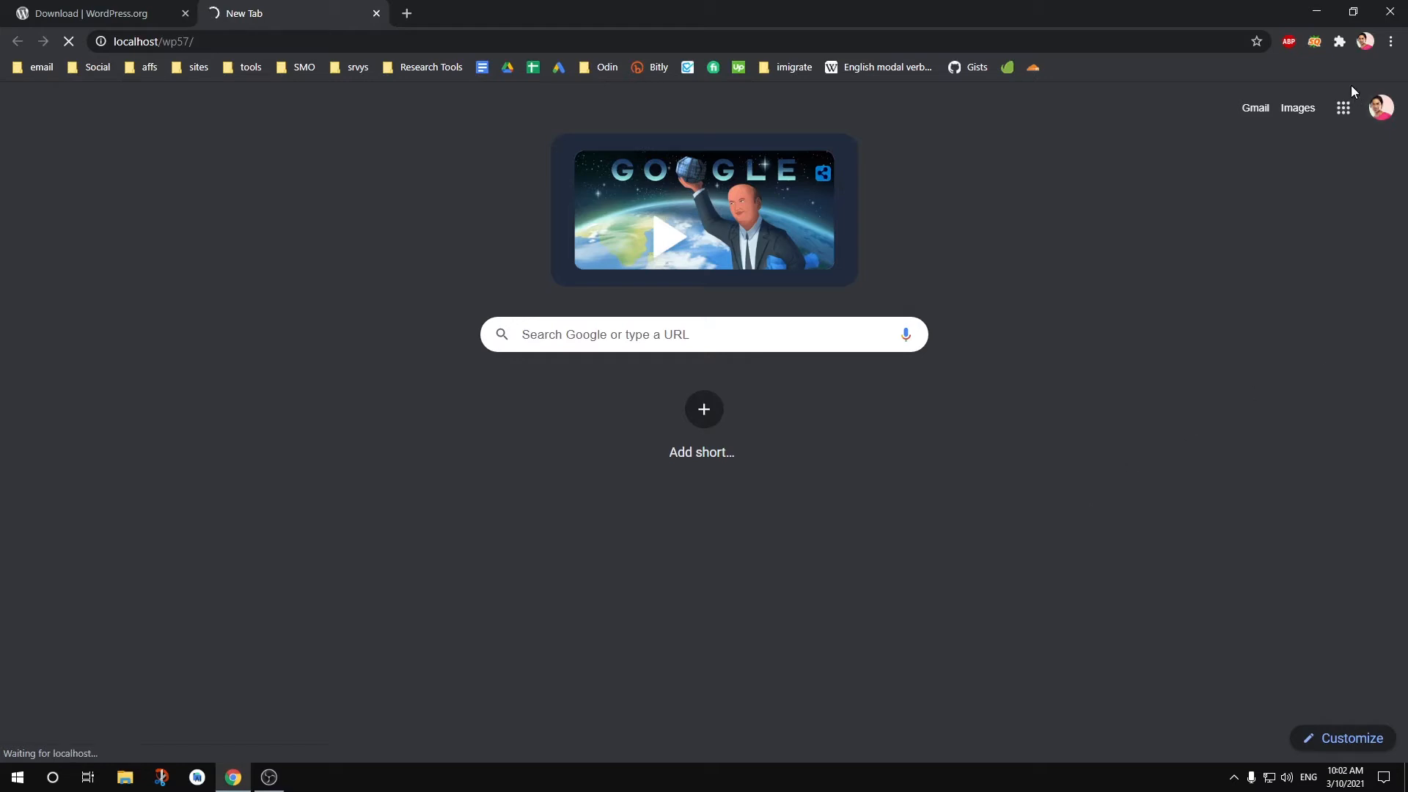
left_click(1353, 11)
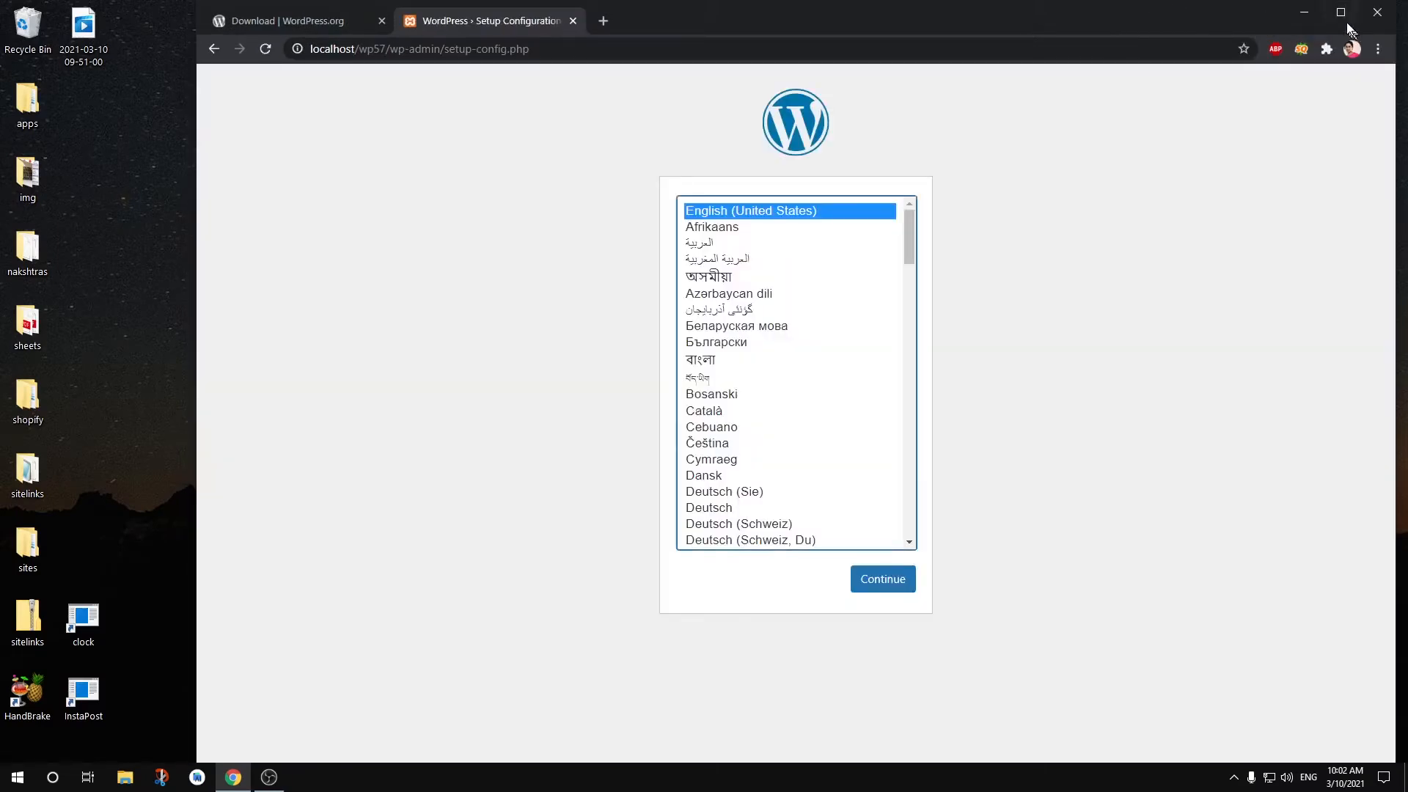
left_click(1342, 19)
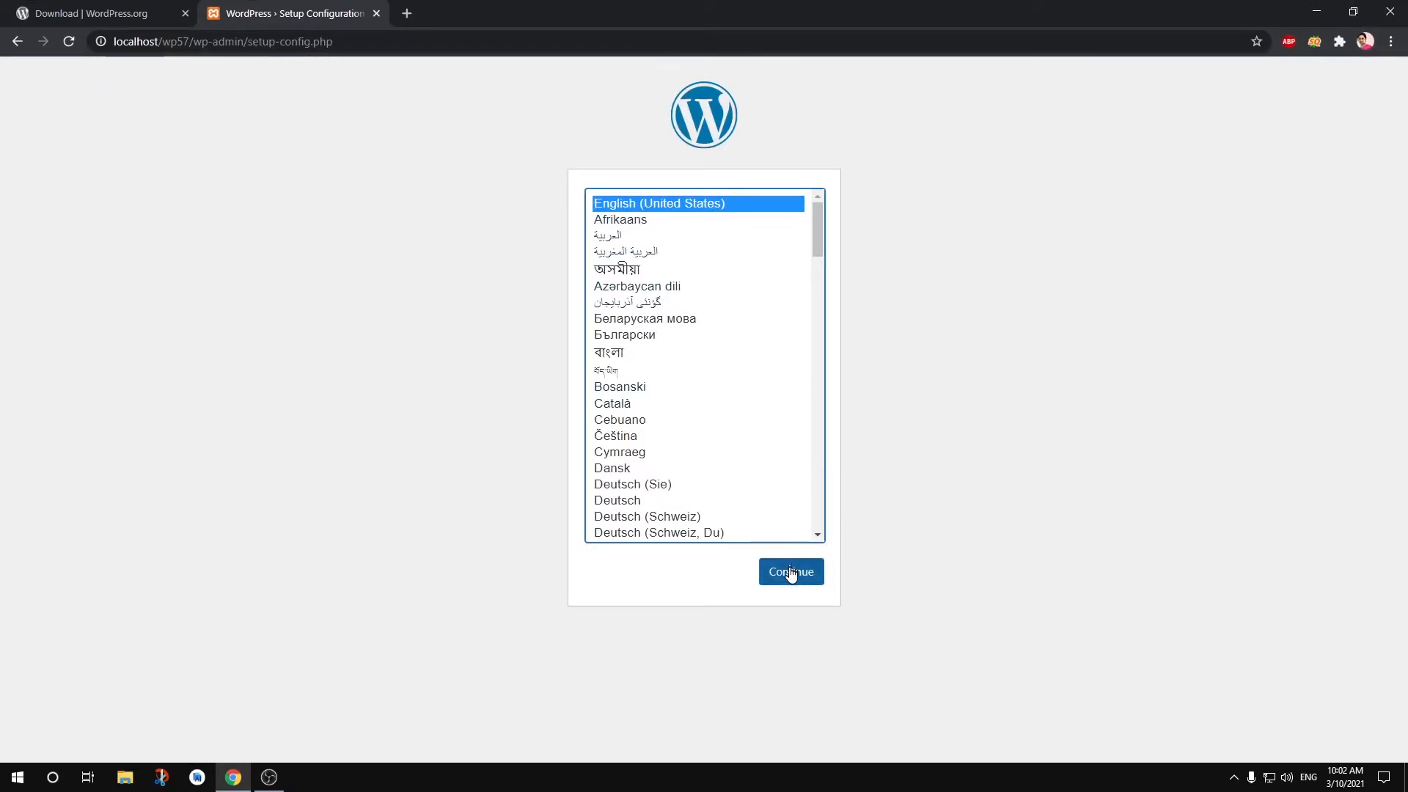
- Continue the WordPress setup in English (United States) and proceed past the database requirements page to the connection details form
scroll(716, 405, "down", 12)
scroll(716, 406, "down", 6)
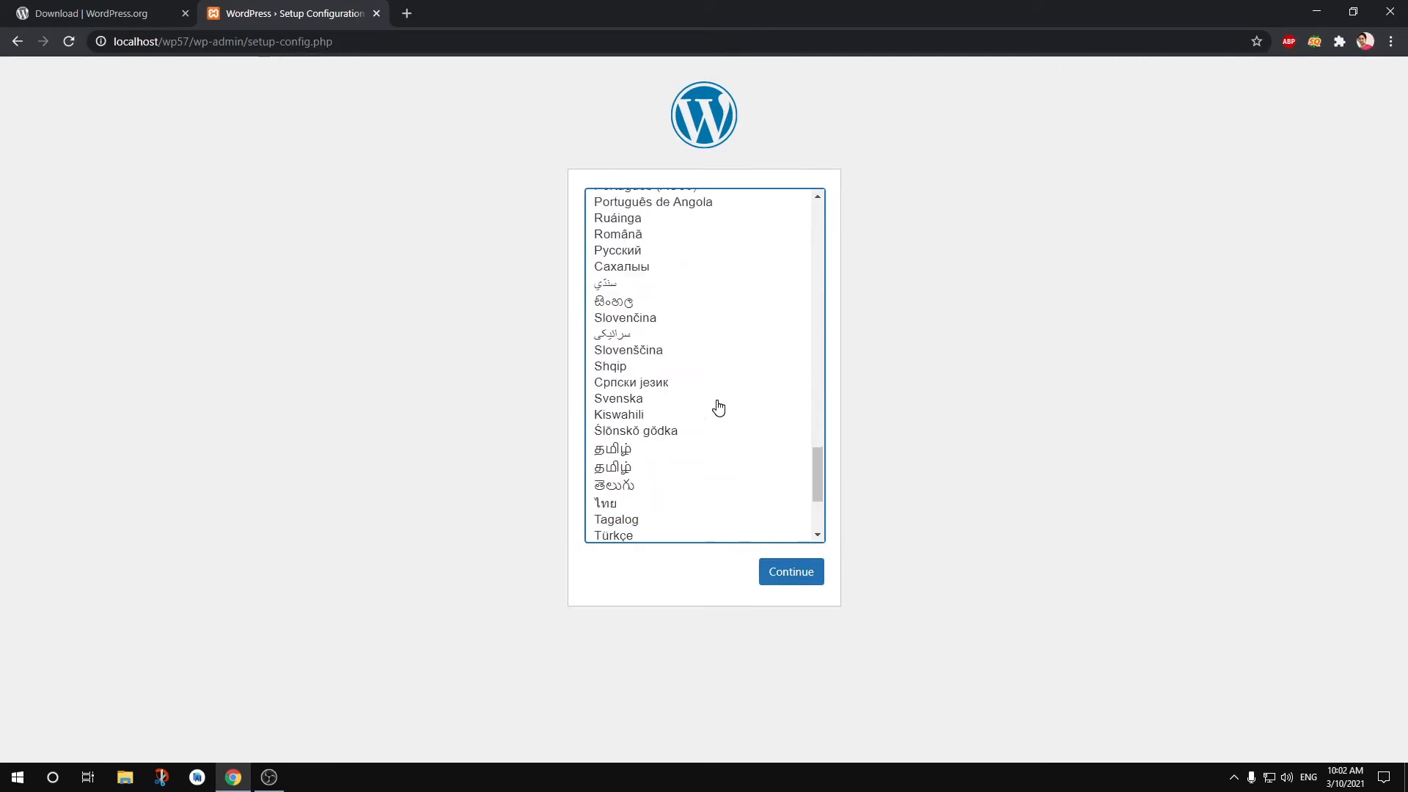
left_click(781, 572)
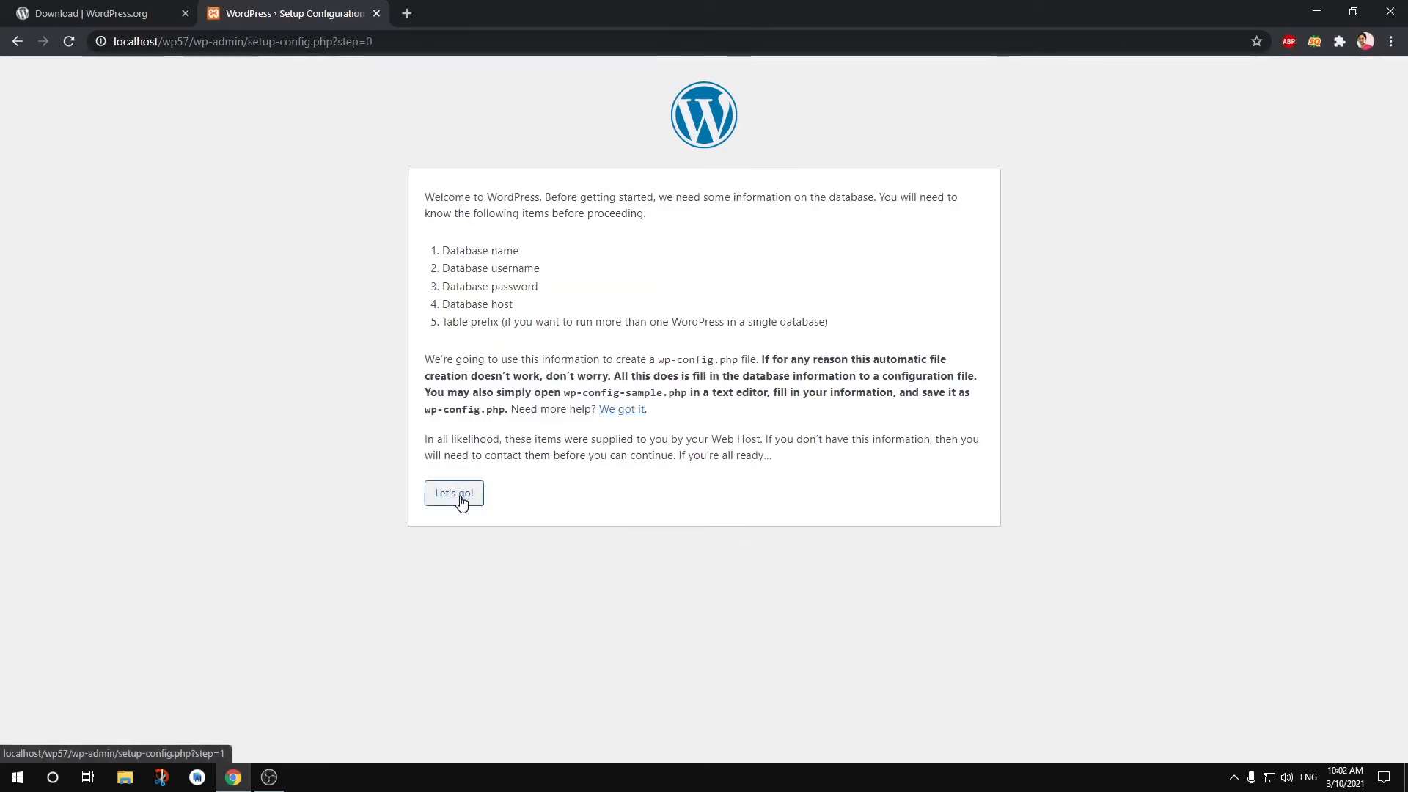
left_click_drag(443, 252, 601, 310)
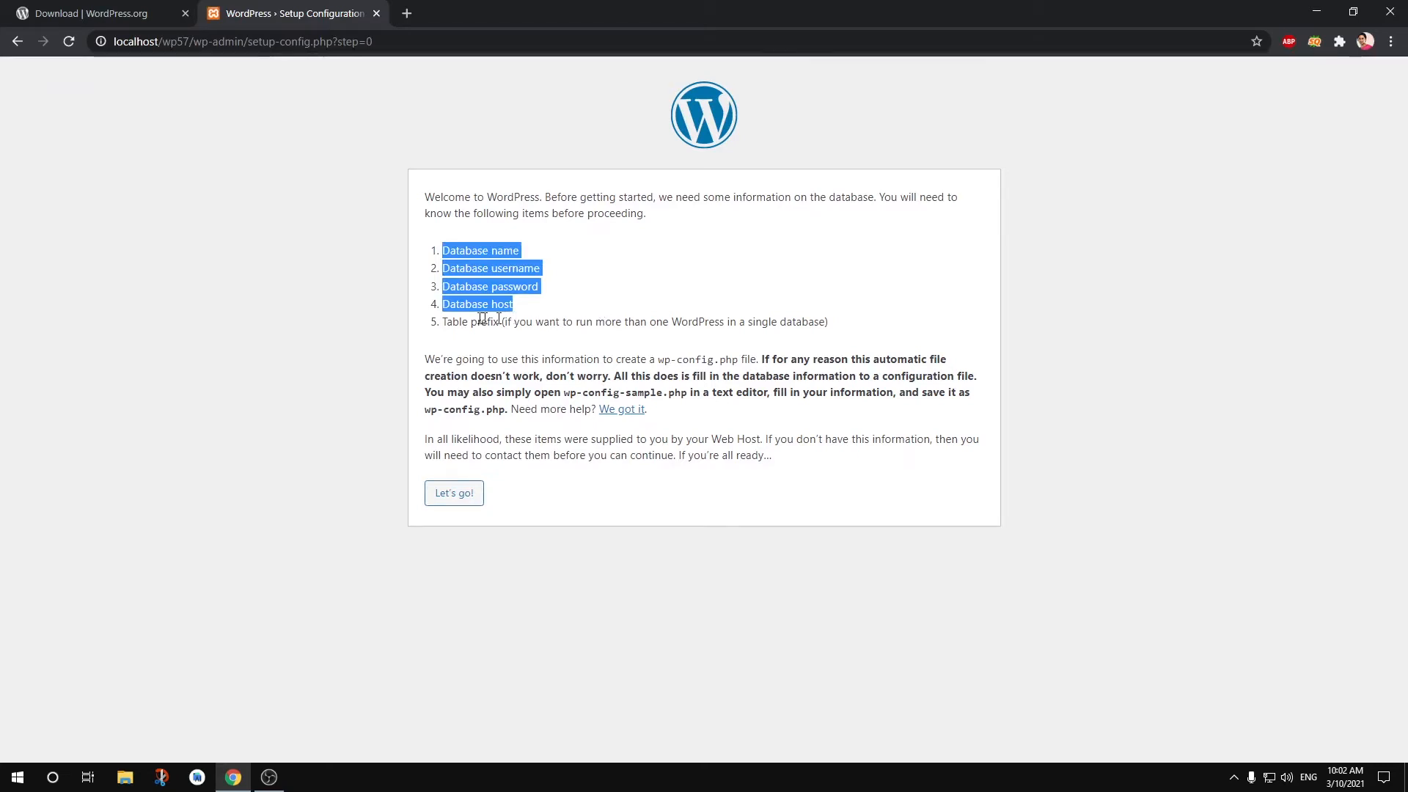
left_click_drag(483, 320, 748, 320)
left_click(754, 323)
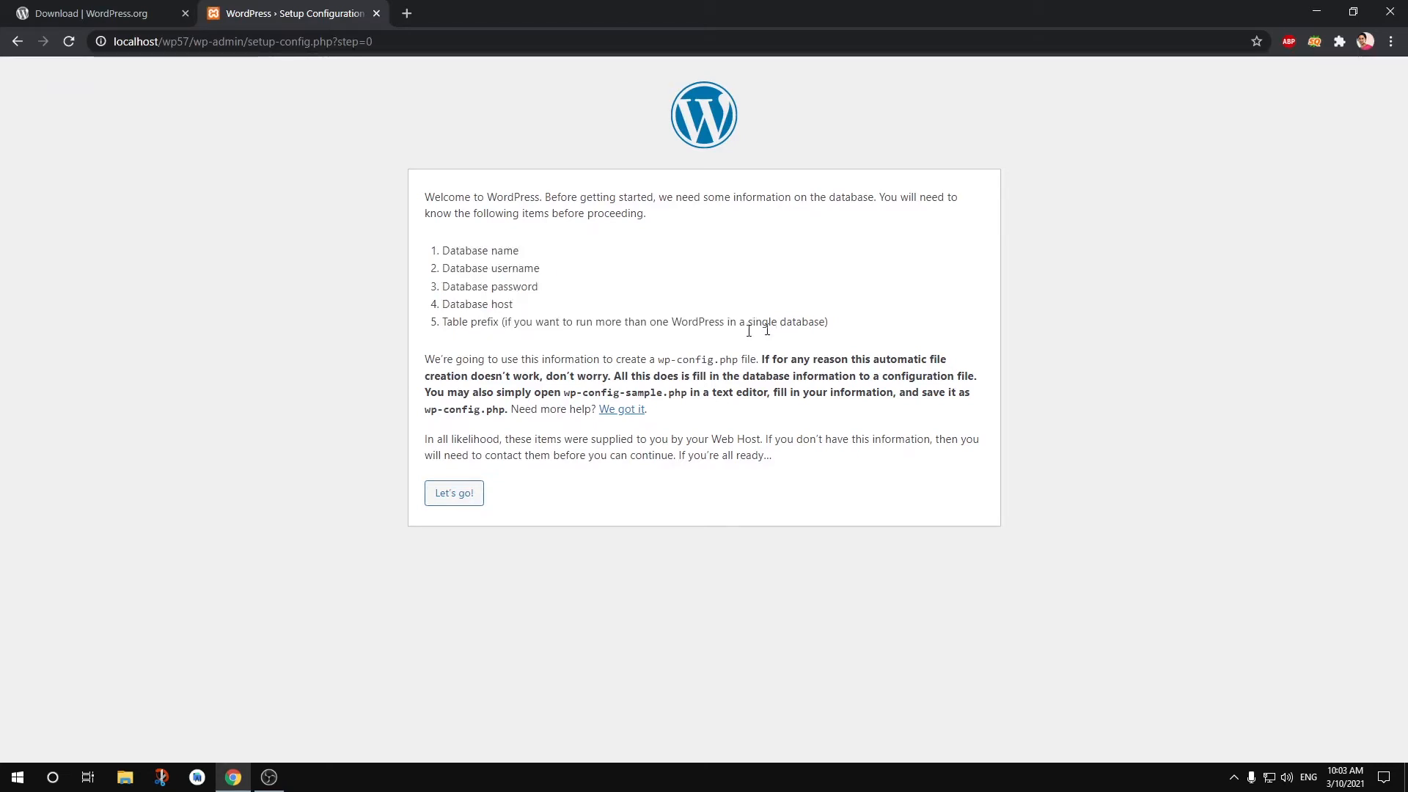
left_click(452, 506)
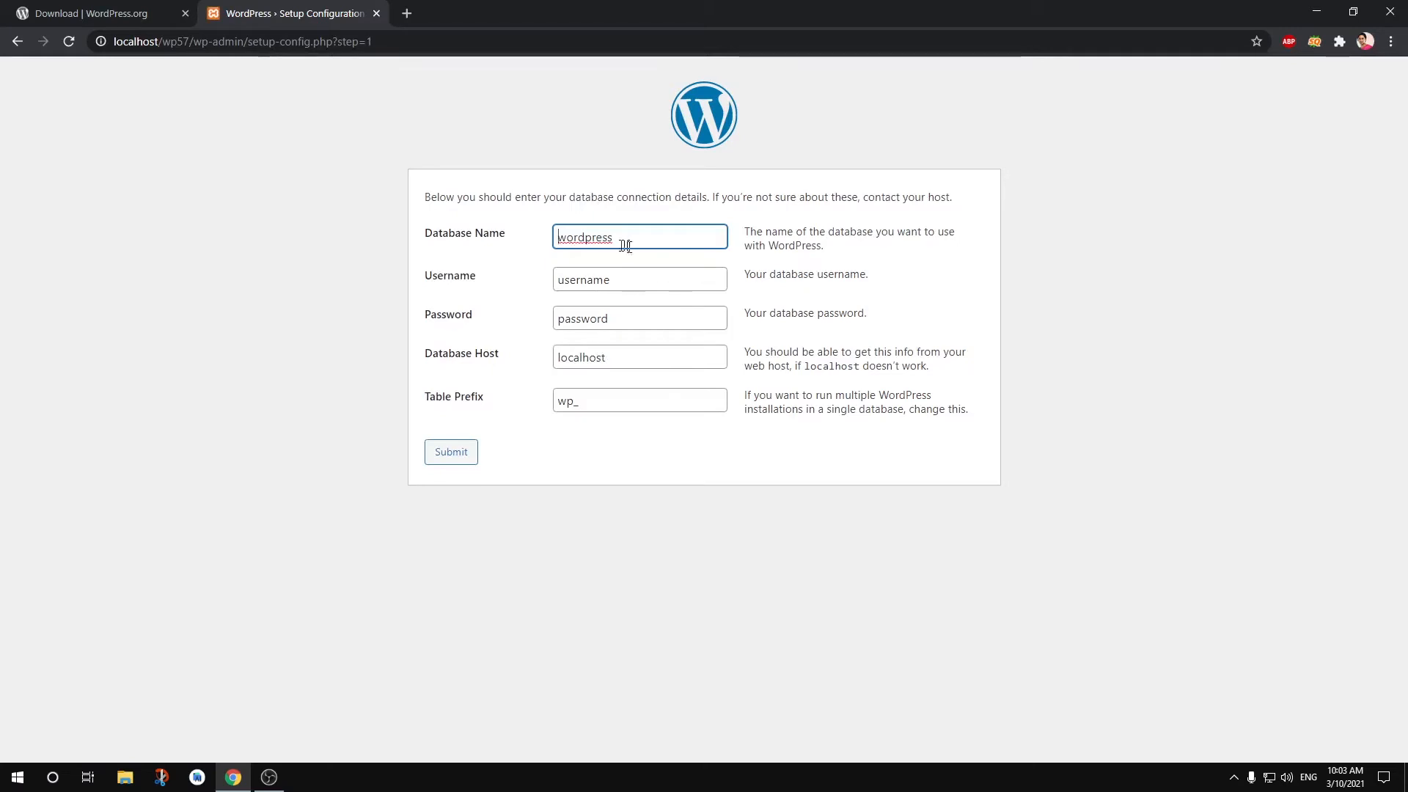
- Set the database name to wp57 and the username to root, clear the password, and keep localhost as the host
double_click(607, 237)
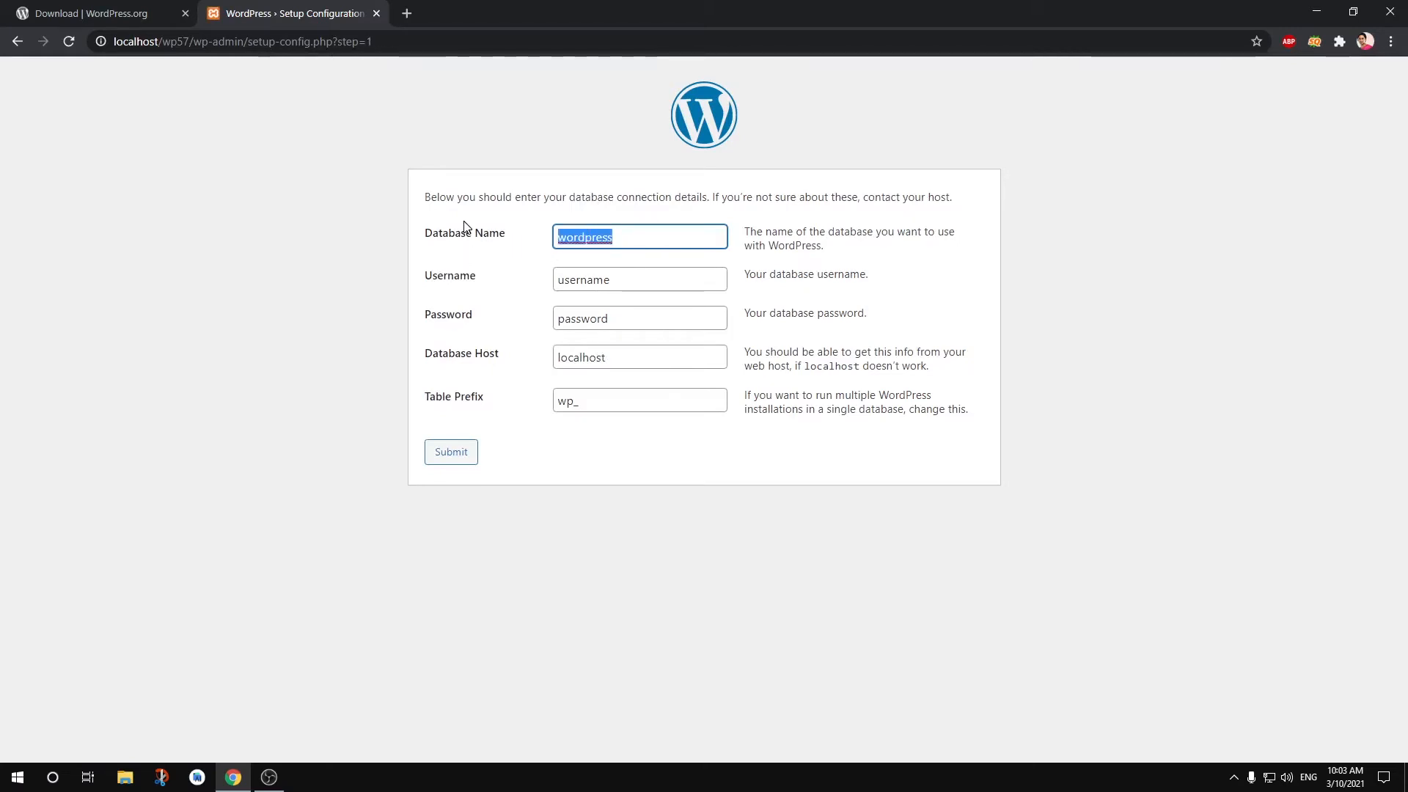
type("wp57")
key("Tab")
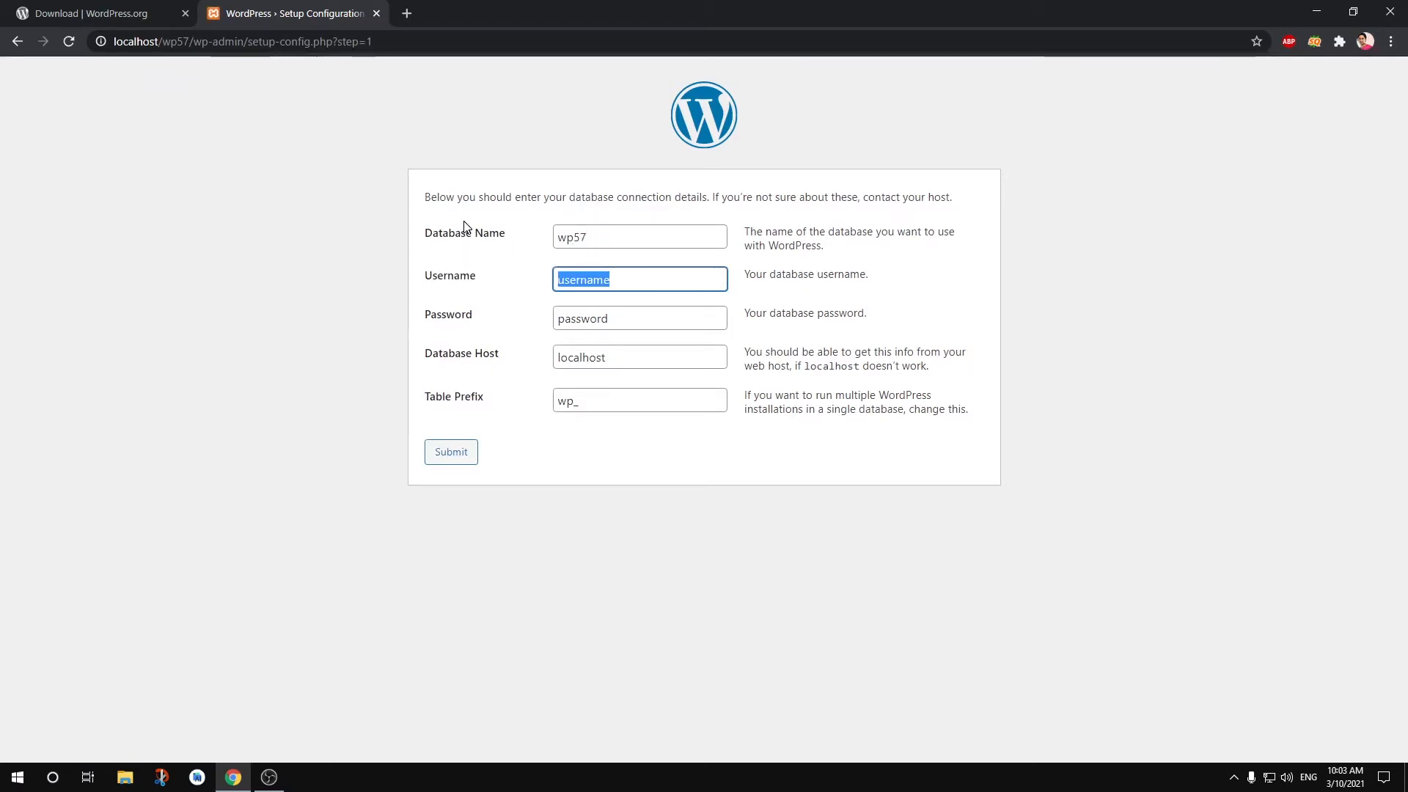
type("root")
key("Tab")
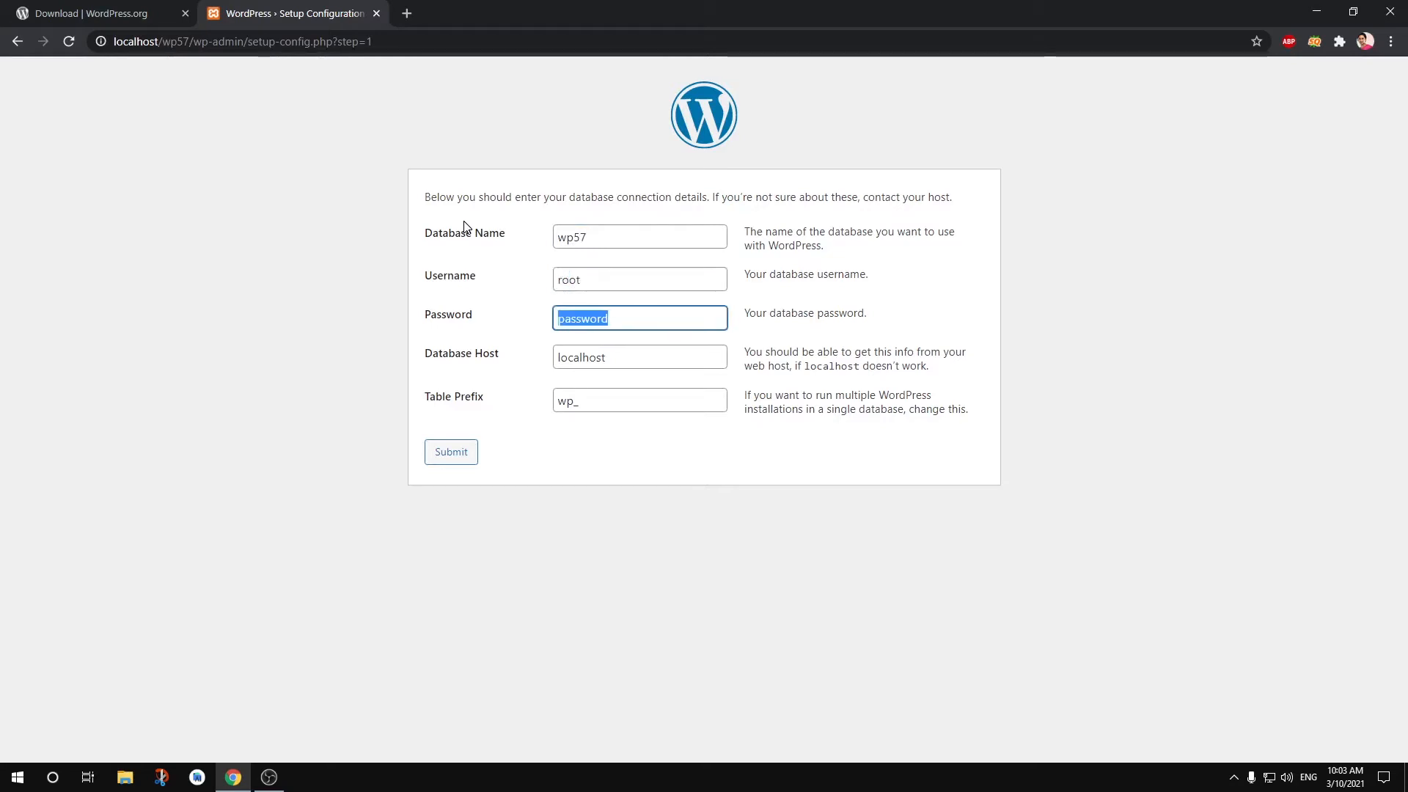
key("BackSpace")
key("Tab")
key("Tab")
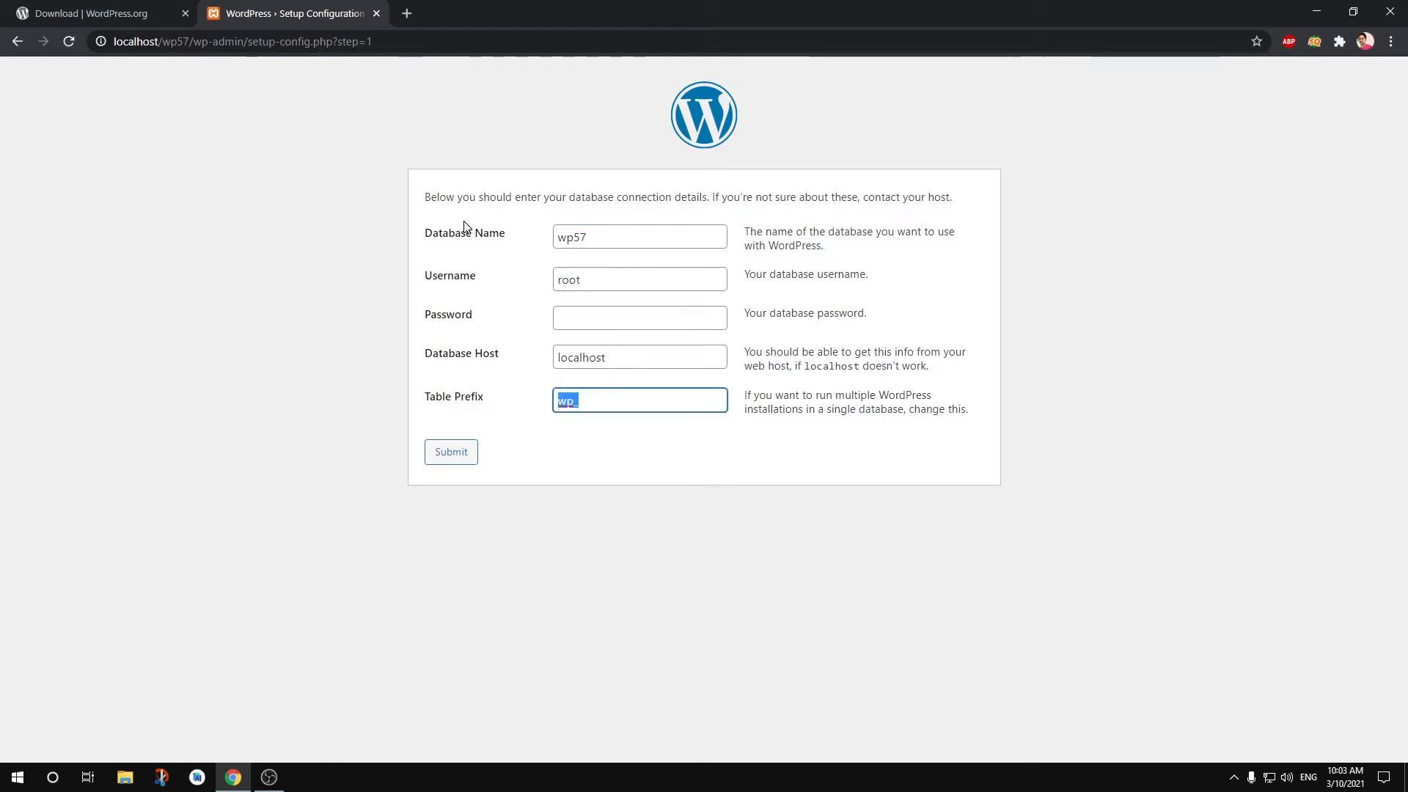
- Keep the table prefix wp_, submit the database details and run the installation
key("End")
left_click_drag(572, 406, 533, 409)
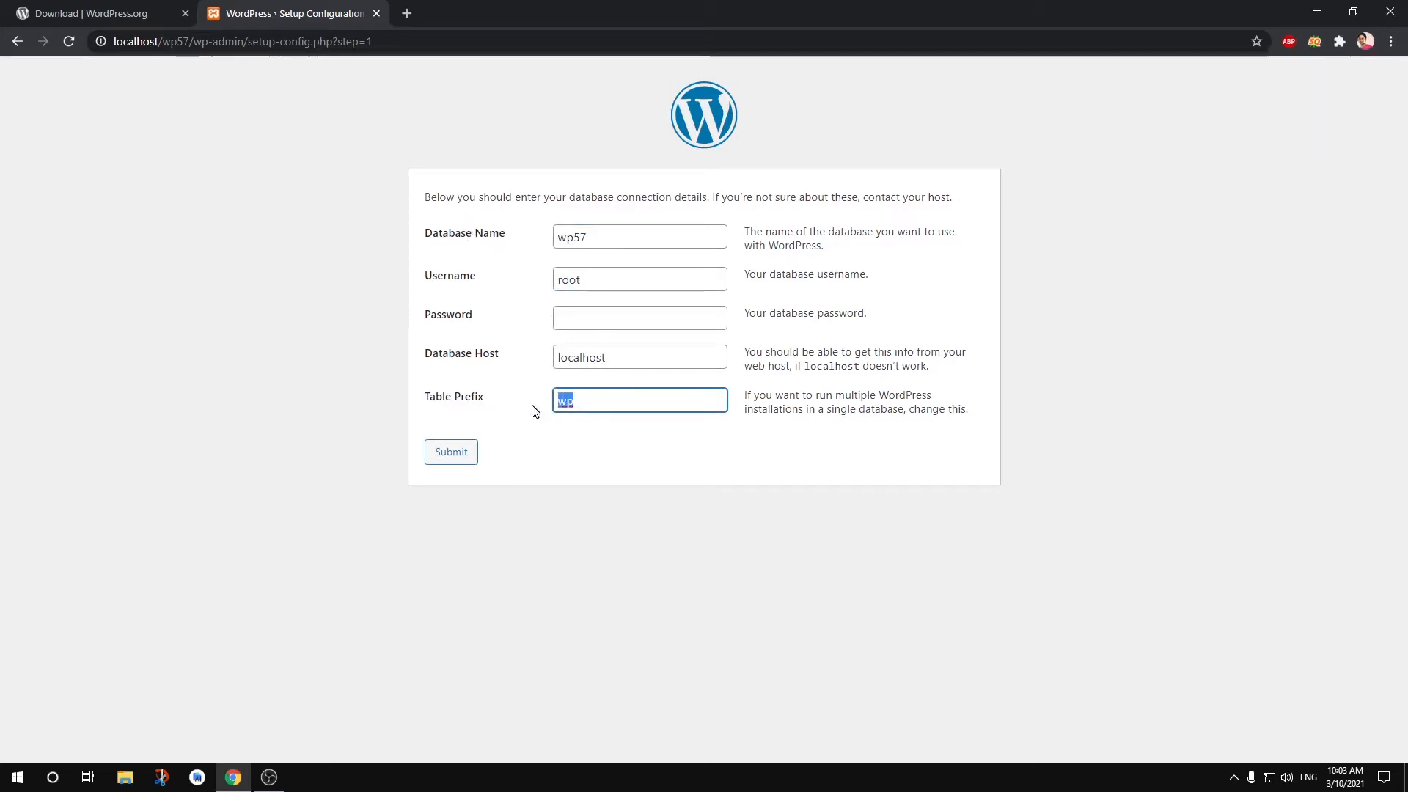
left_click(585, 401)
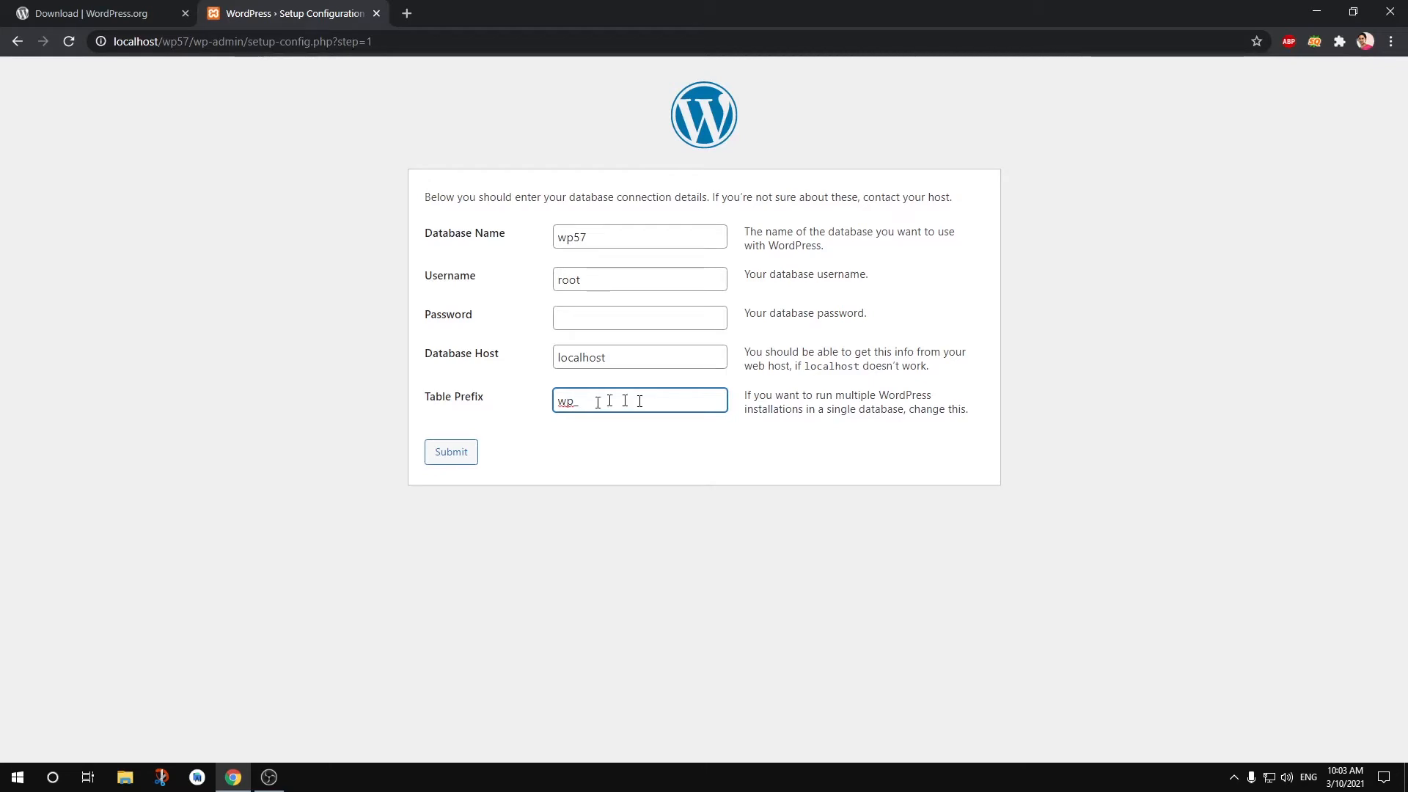
left_click(464, 453)
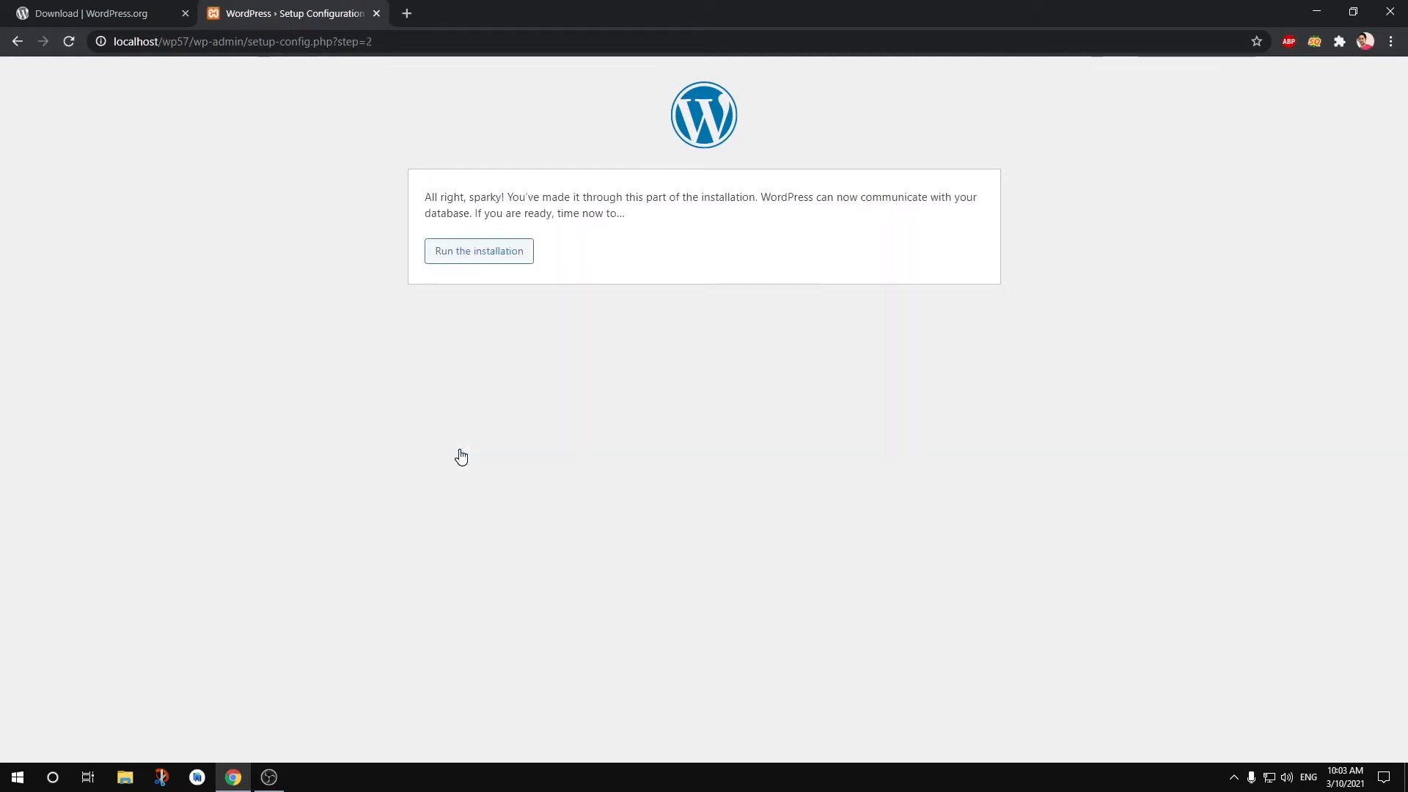
left_click(462, 266)
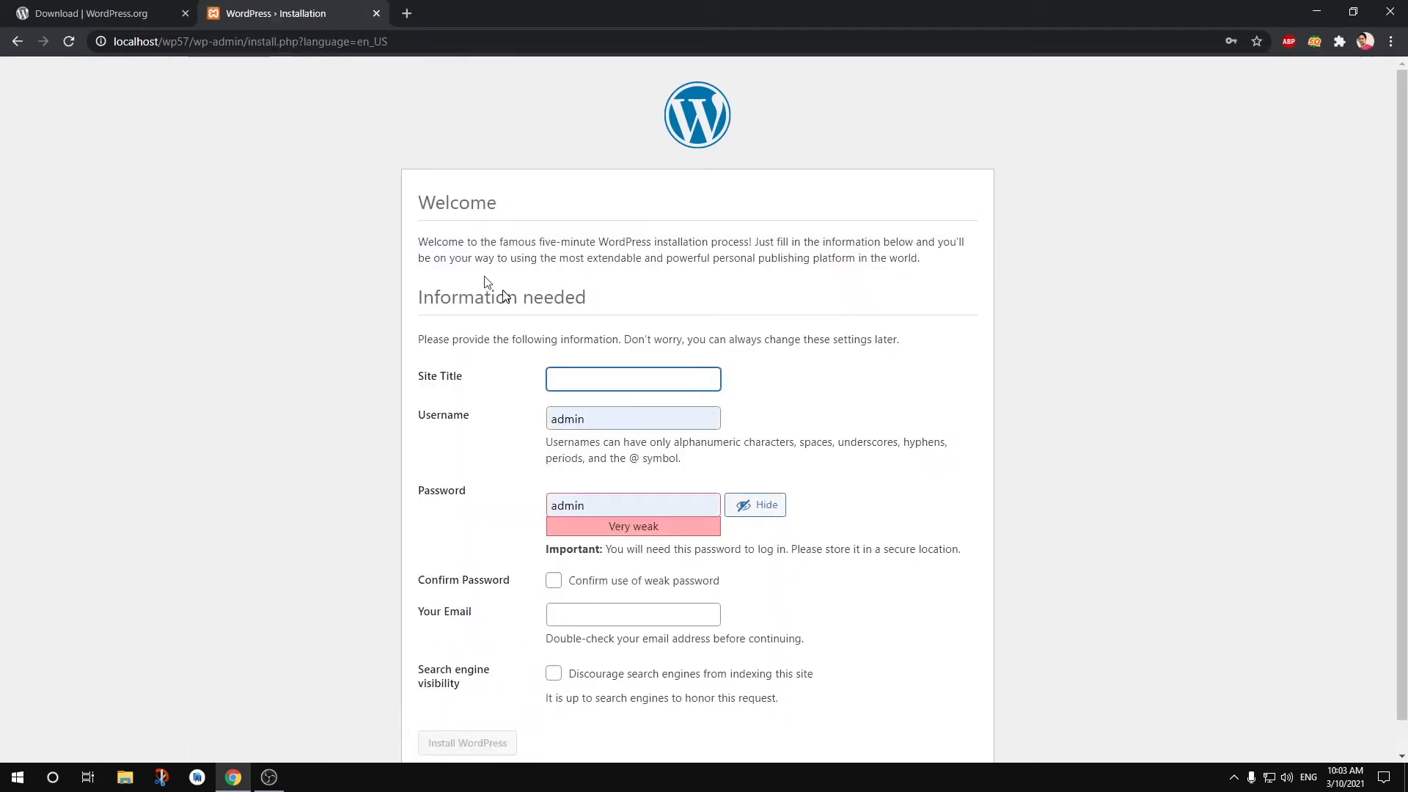
- Title the site WP57, keep the prefilled username and password, and confirm the use of a weak password
type("Wor")
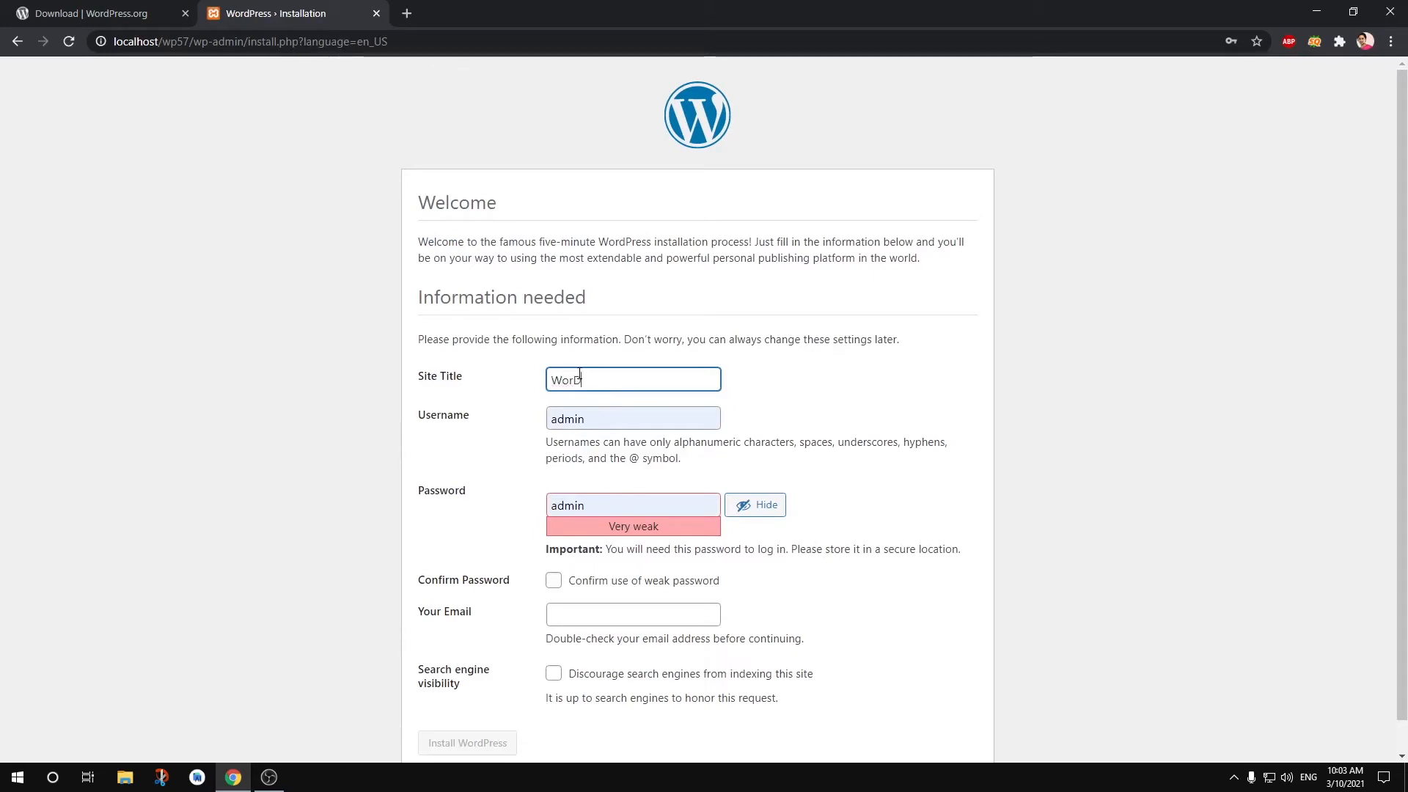
type("d")
type("P")
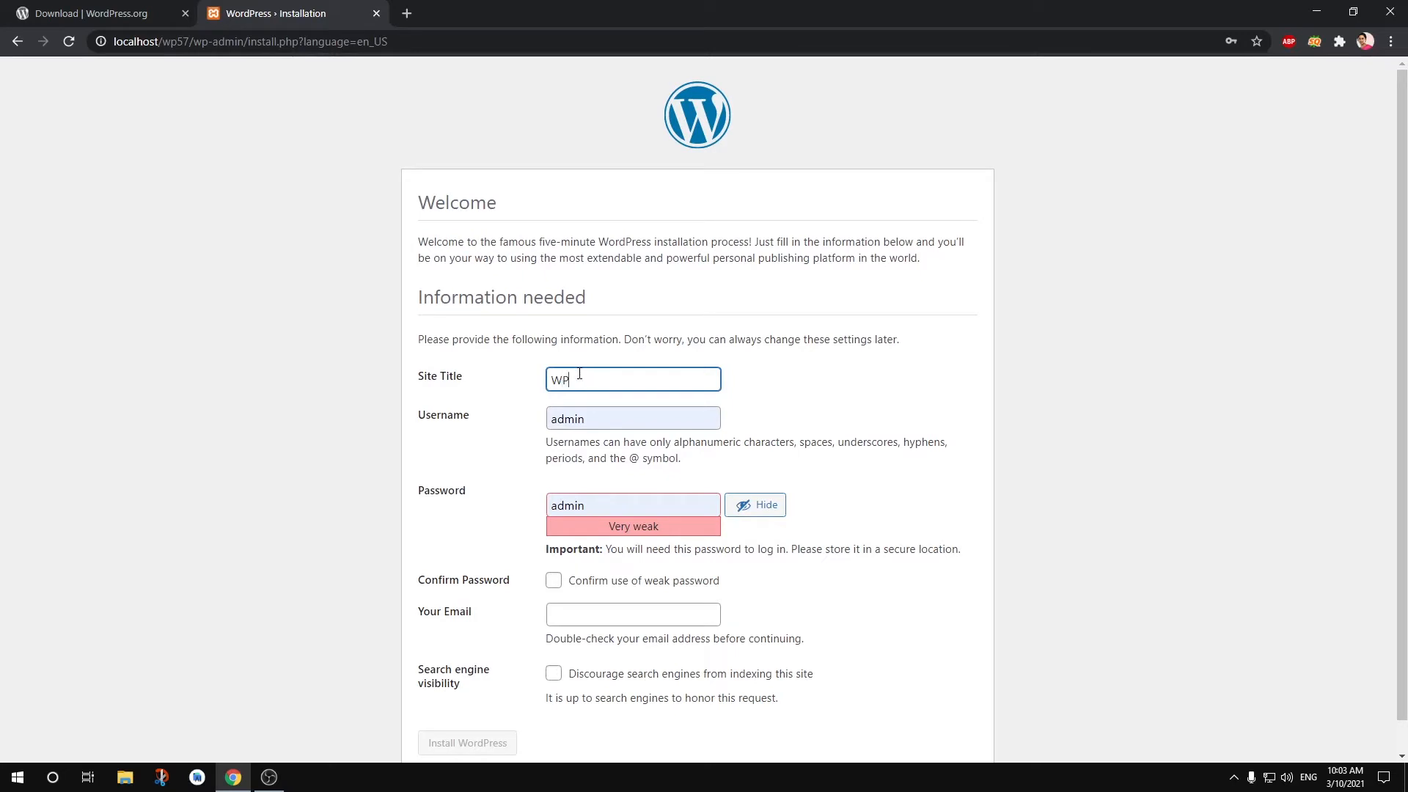
key("Tab")
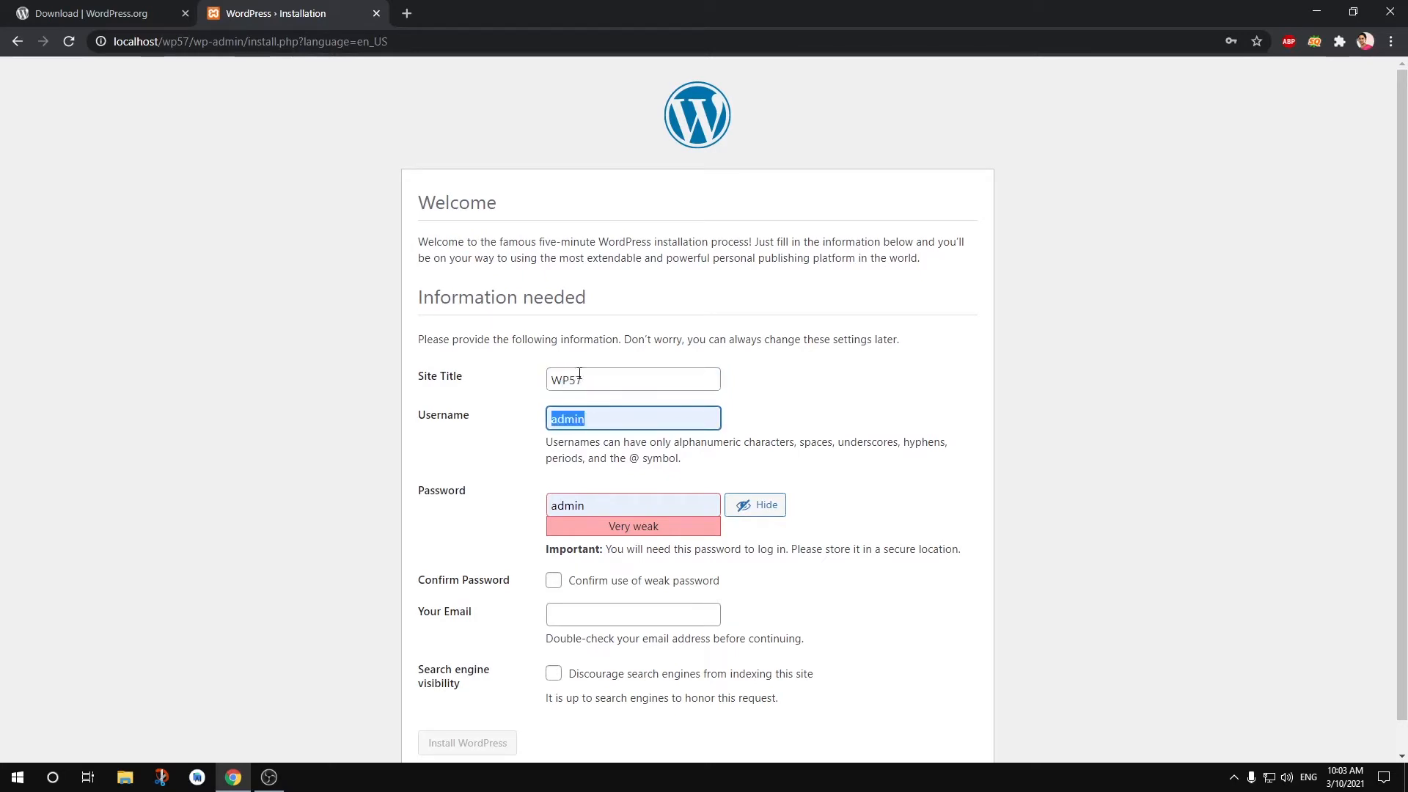
key("Tab")
key("Tab")
key("Tab")
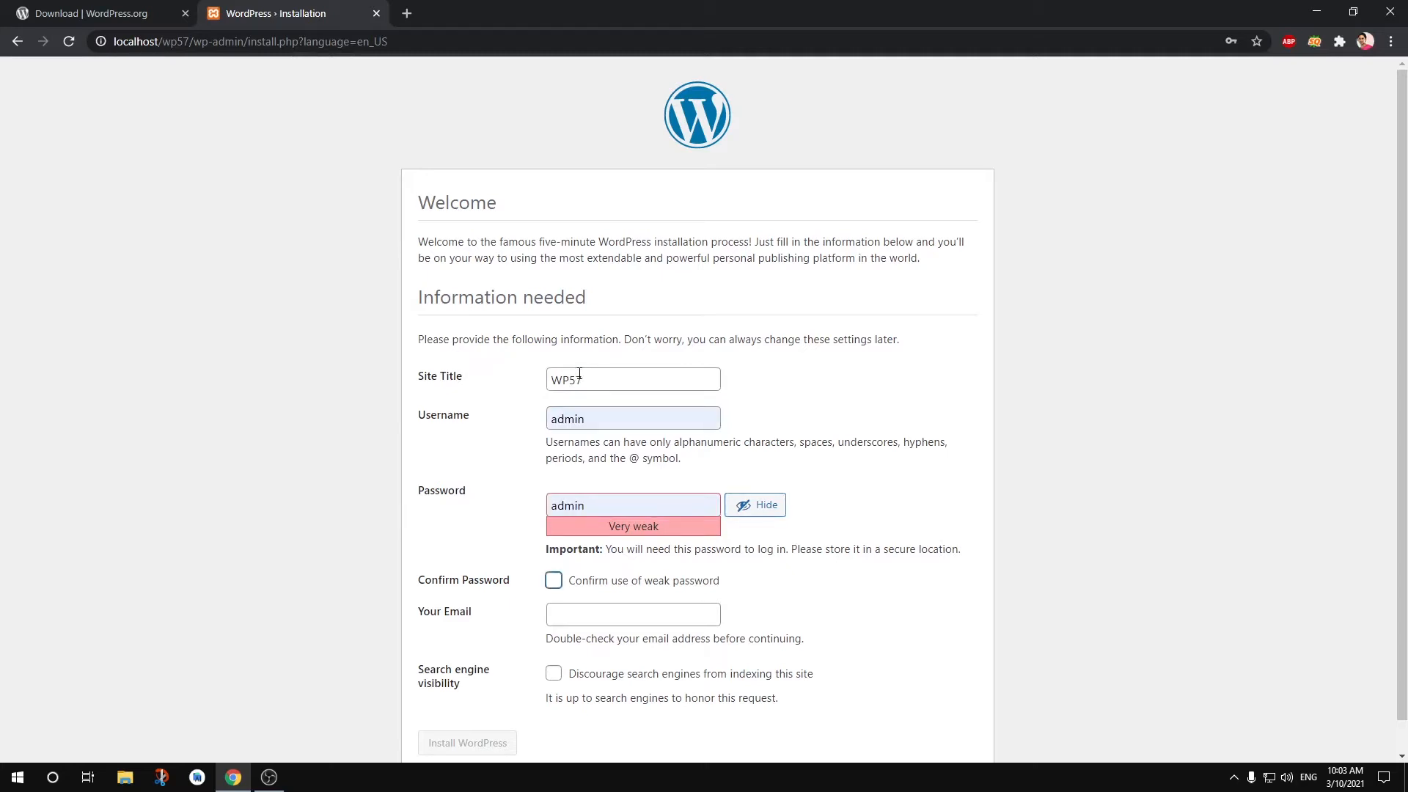
key("space")
key("Tab")
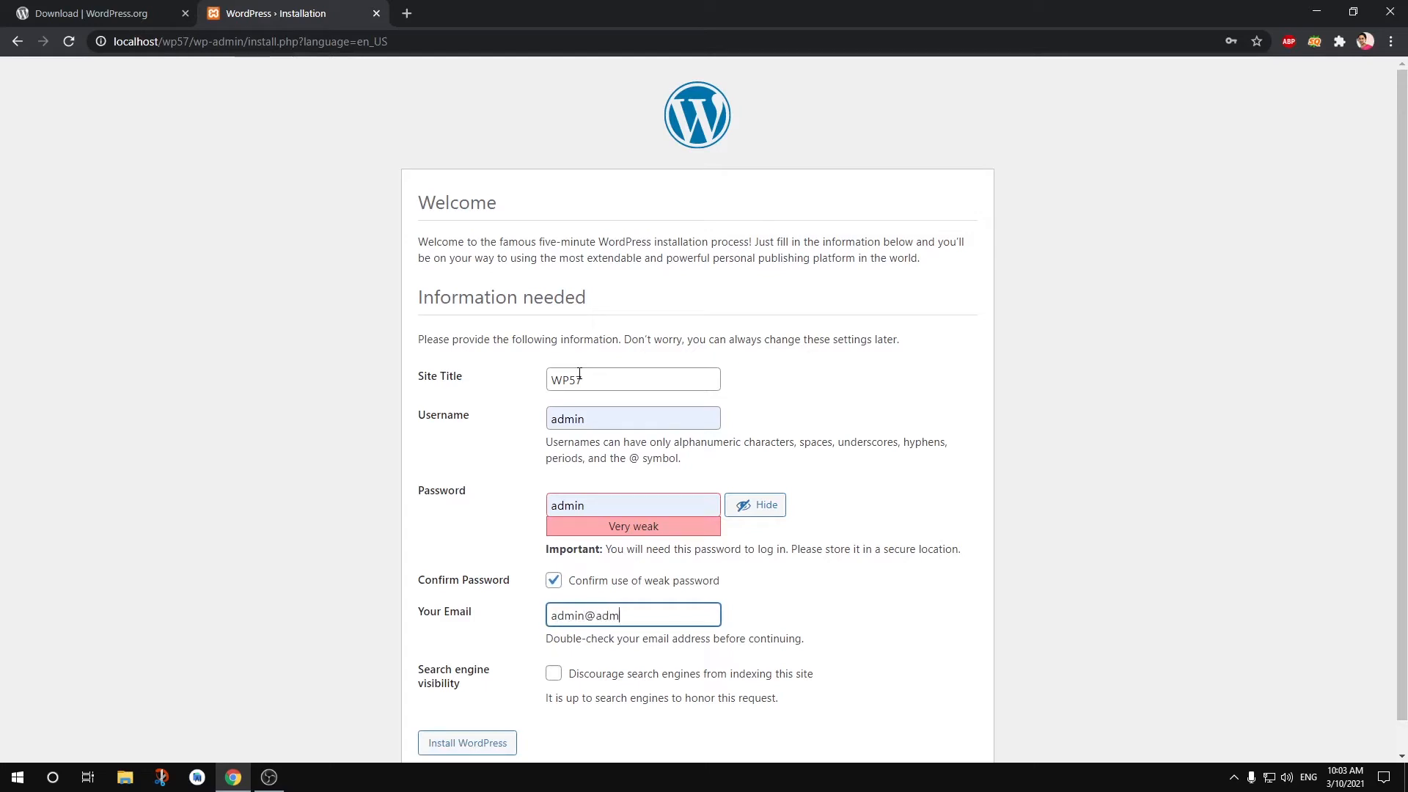
- Enter the administrator's e-mail, discourage search engines from indexing the site, install WordPress, and dismiss the browser's password alert
type("admin@admin.com")
key("Tab")
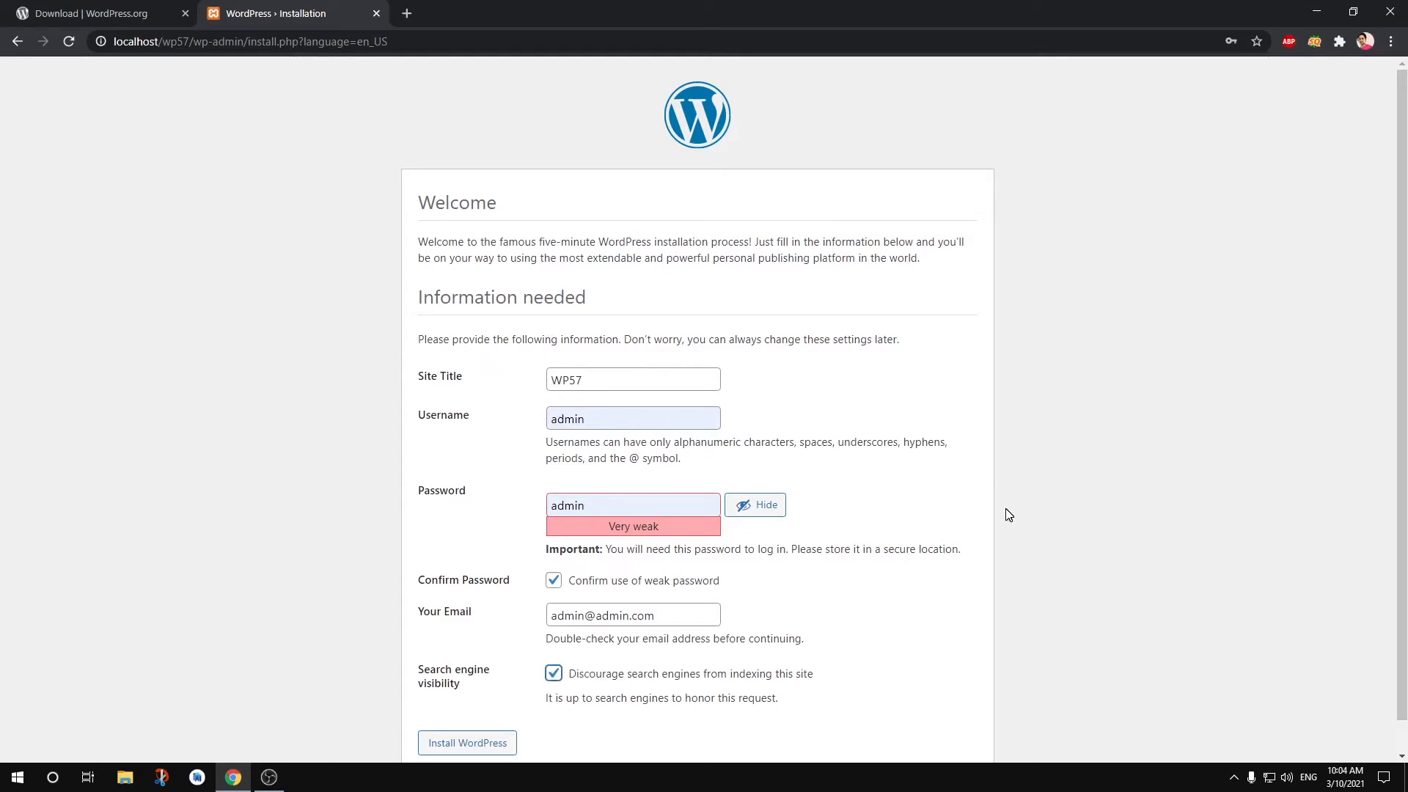
scroll(1009, 515, "down", 1)
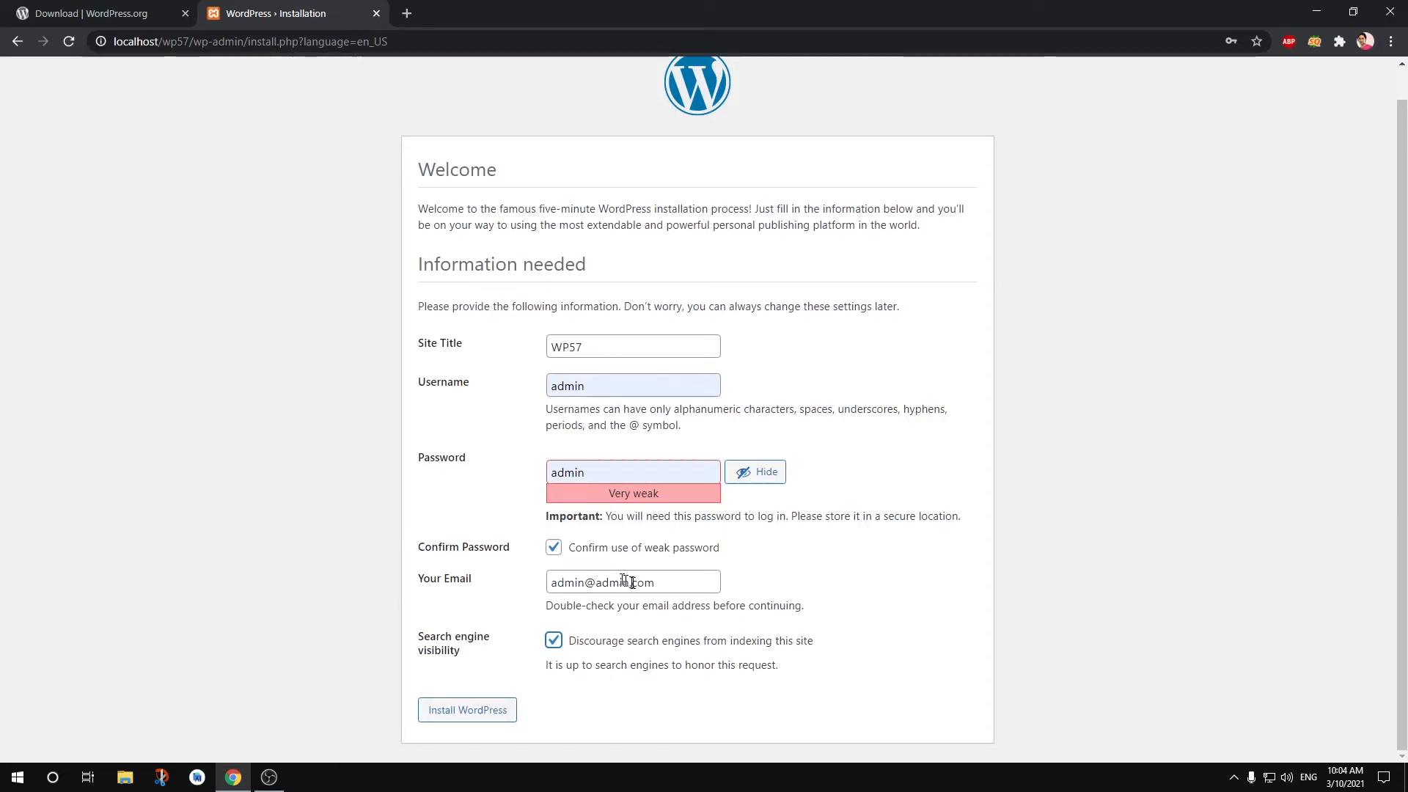
left_click(490, 707)
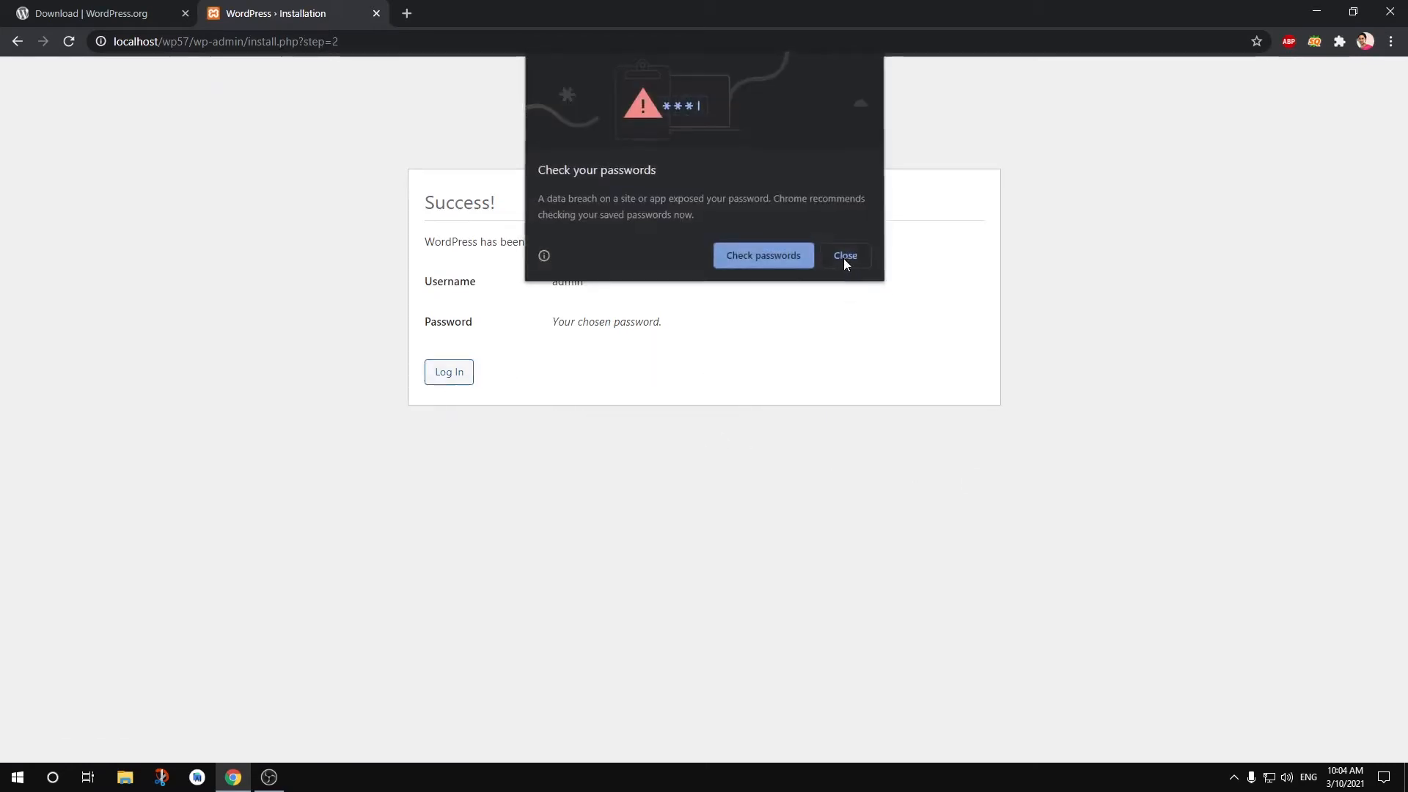
left_click(845, 256)
- Log in to the new site with the prefilled credentials, revealing the password and enabling Remember Me, and dismiss the password alert
left_click(444, 375)
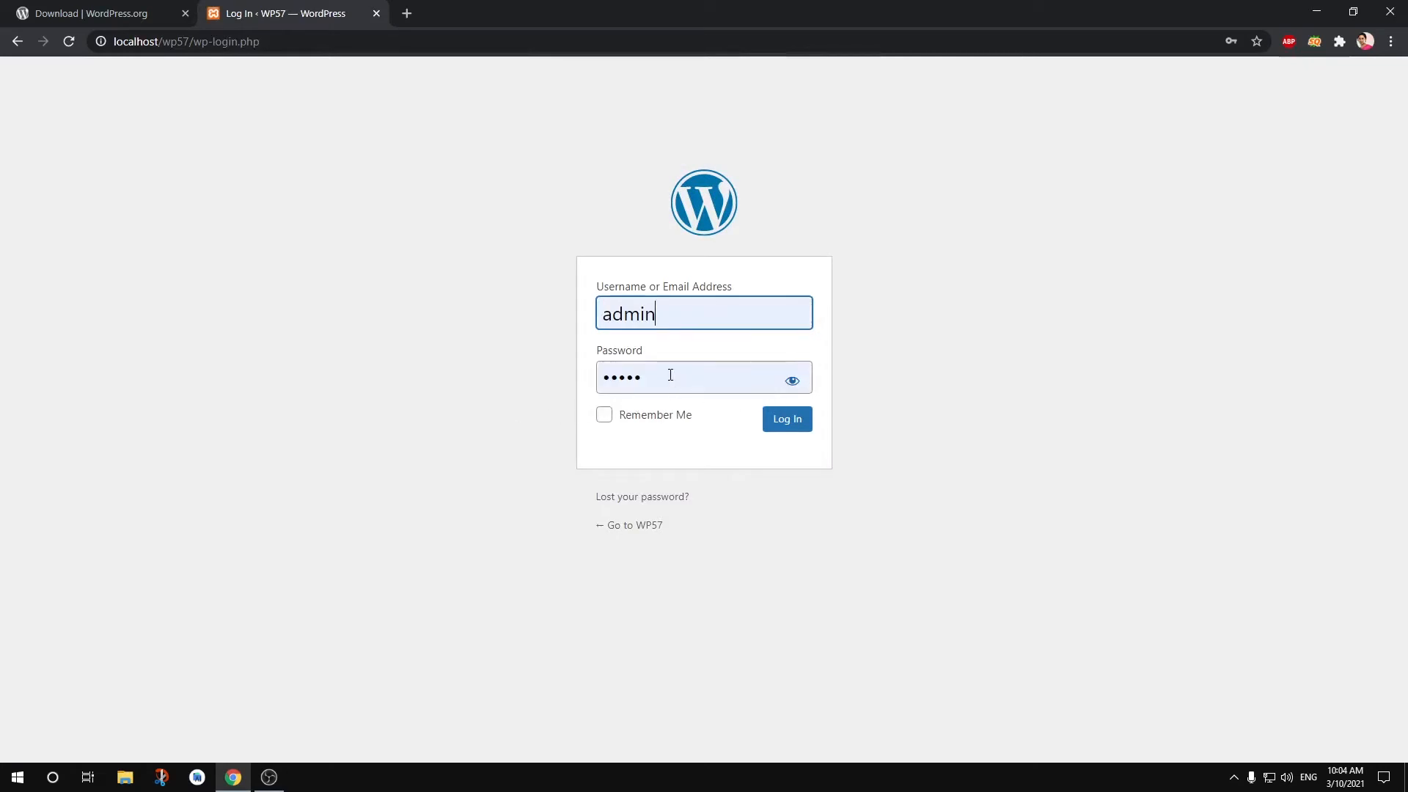
left_click(792, 380)
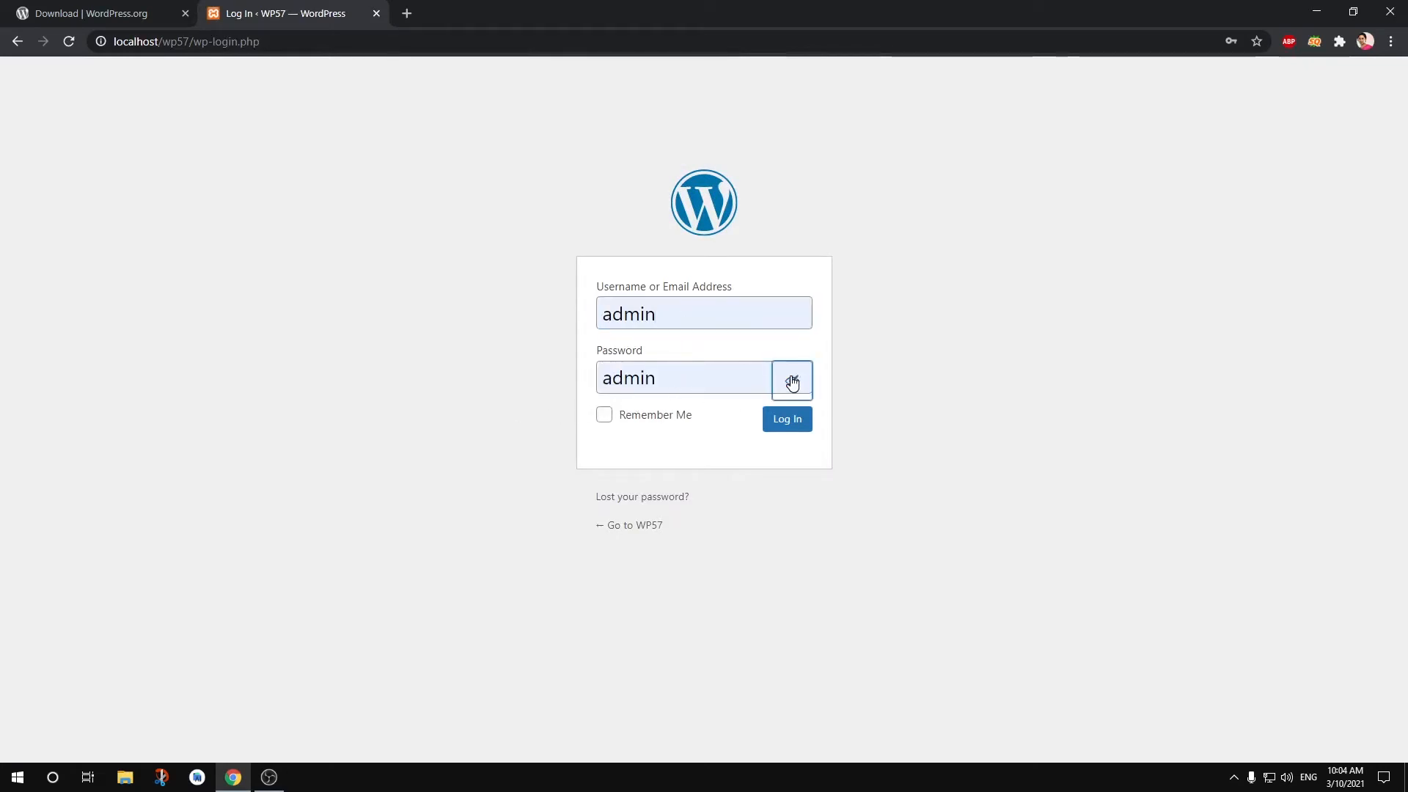
left_click(682, 417)
left_click(799, 428)
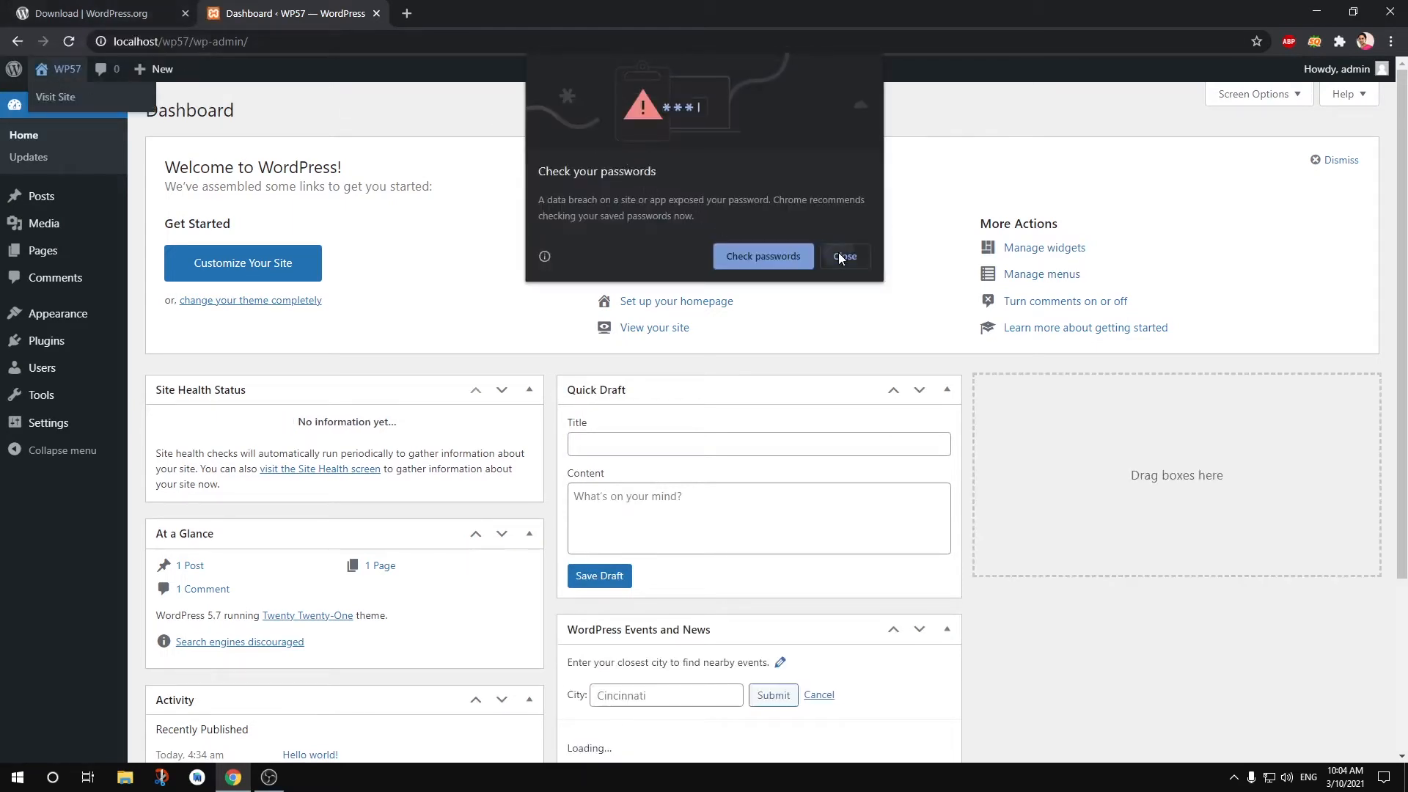
left_click(841, 256)
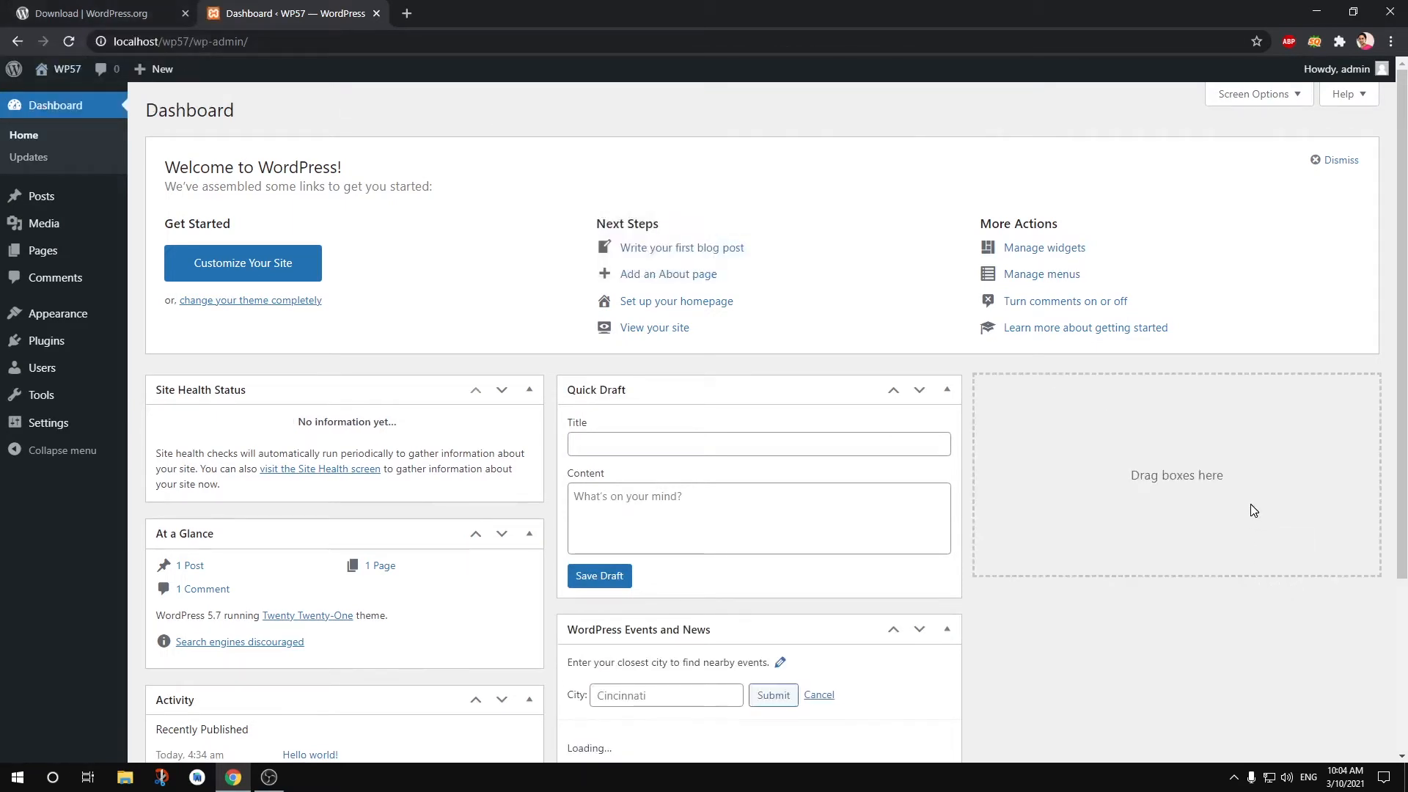
- Dismiss the Welcome to WordPress panel on the dashboard and open the logged-in account's profile page
scroll(1253, 510, "down", 5)
scroll(1253, 511, "up", 5)
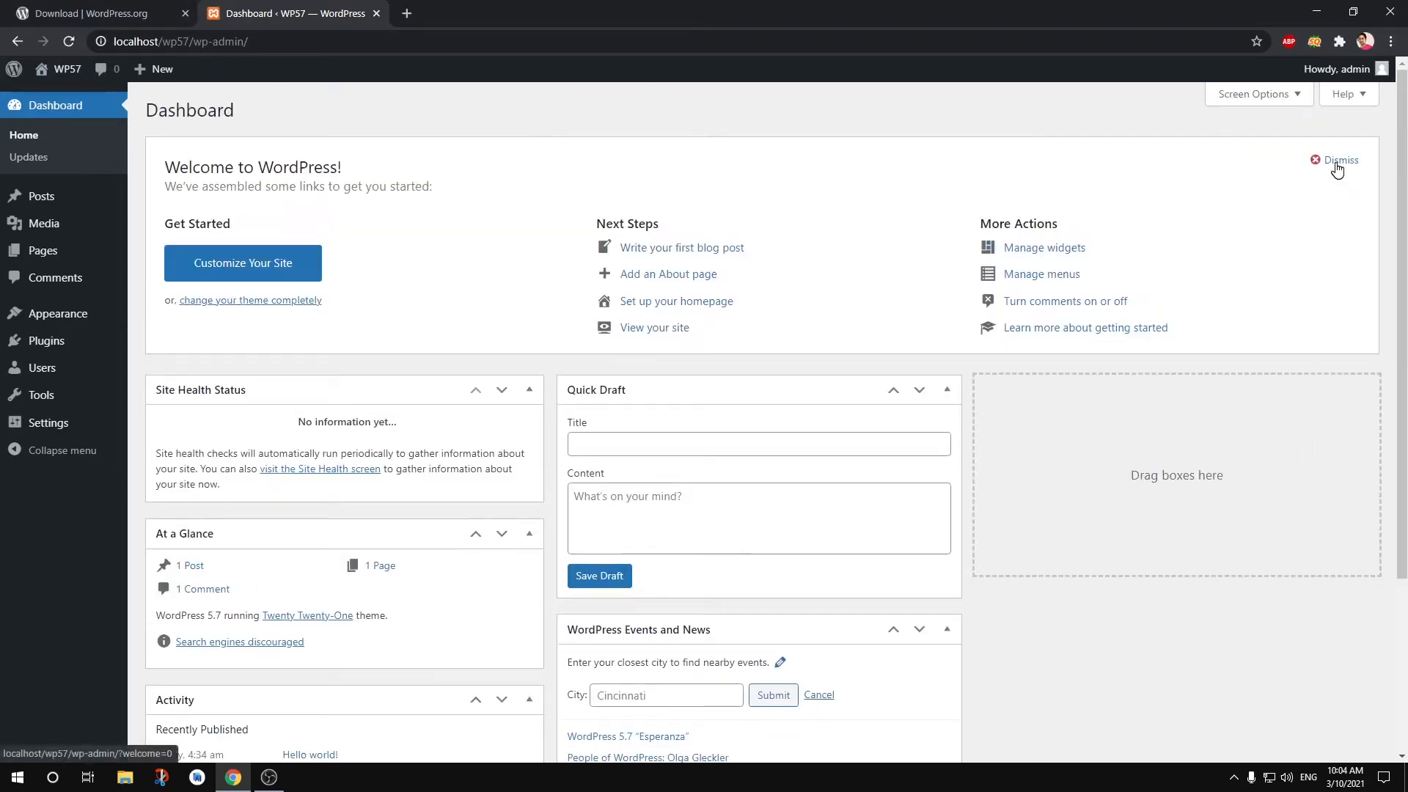
left_click(1336, 165)
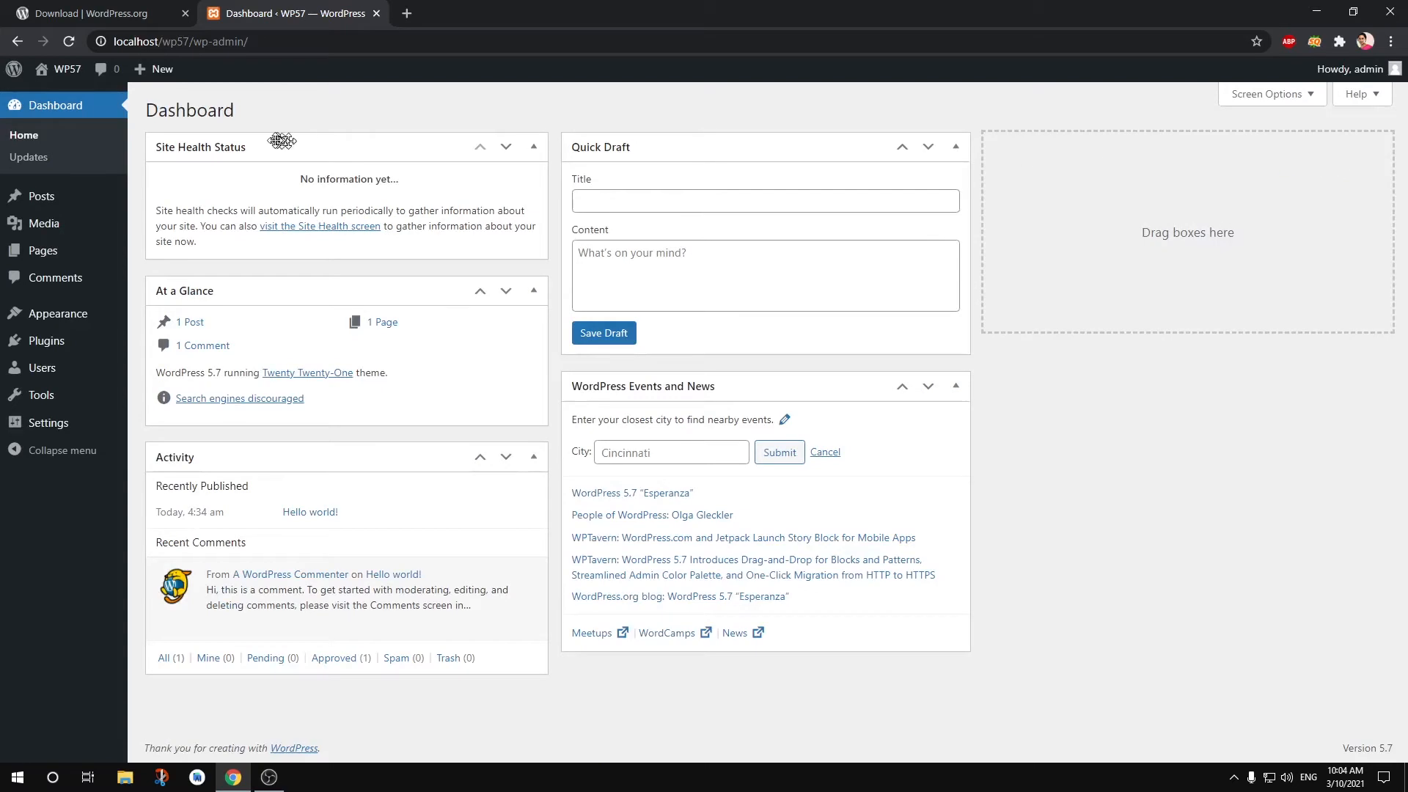
left_click(1370, 76)
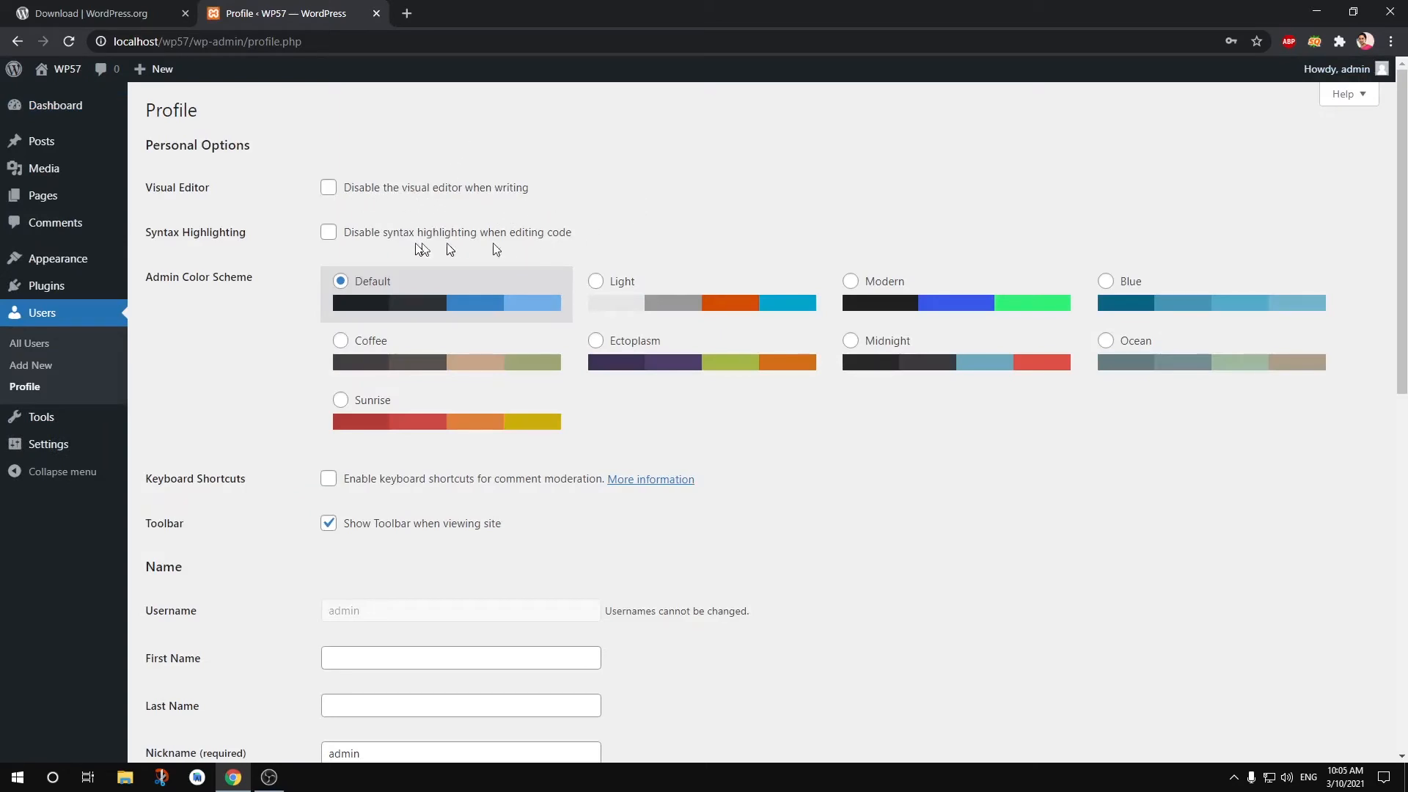
- Look through the profile page's personal options, name, contact and biographical fields
scroll(816, 629, "down", 6)
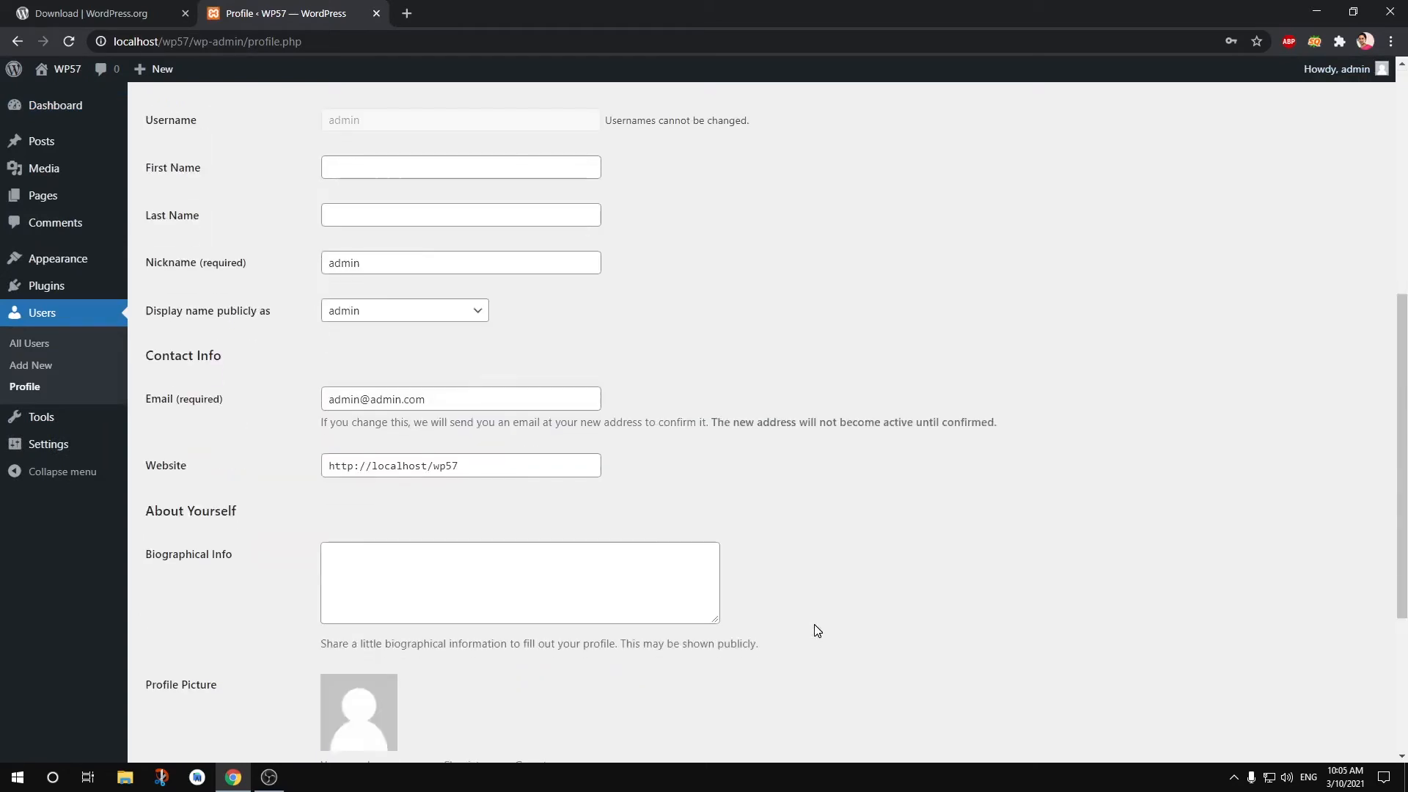
scroll(816, 629, "down", 4)
scroll(815, 629, "up", 8)
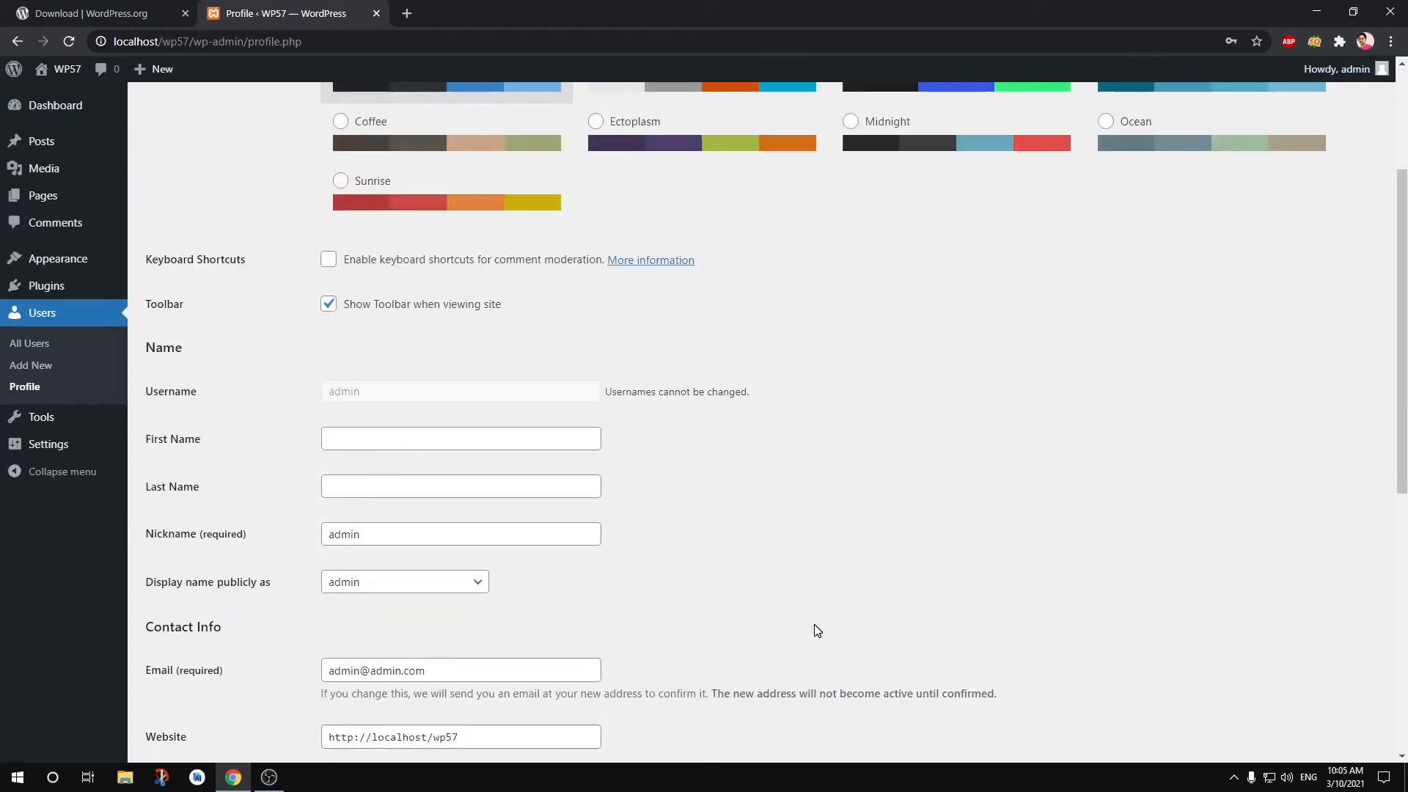
- Go by way of the dashboard to the list of all posts and start a new post
left_click(30, 111)
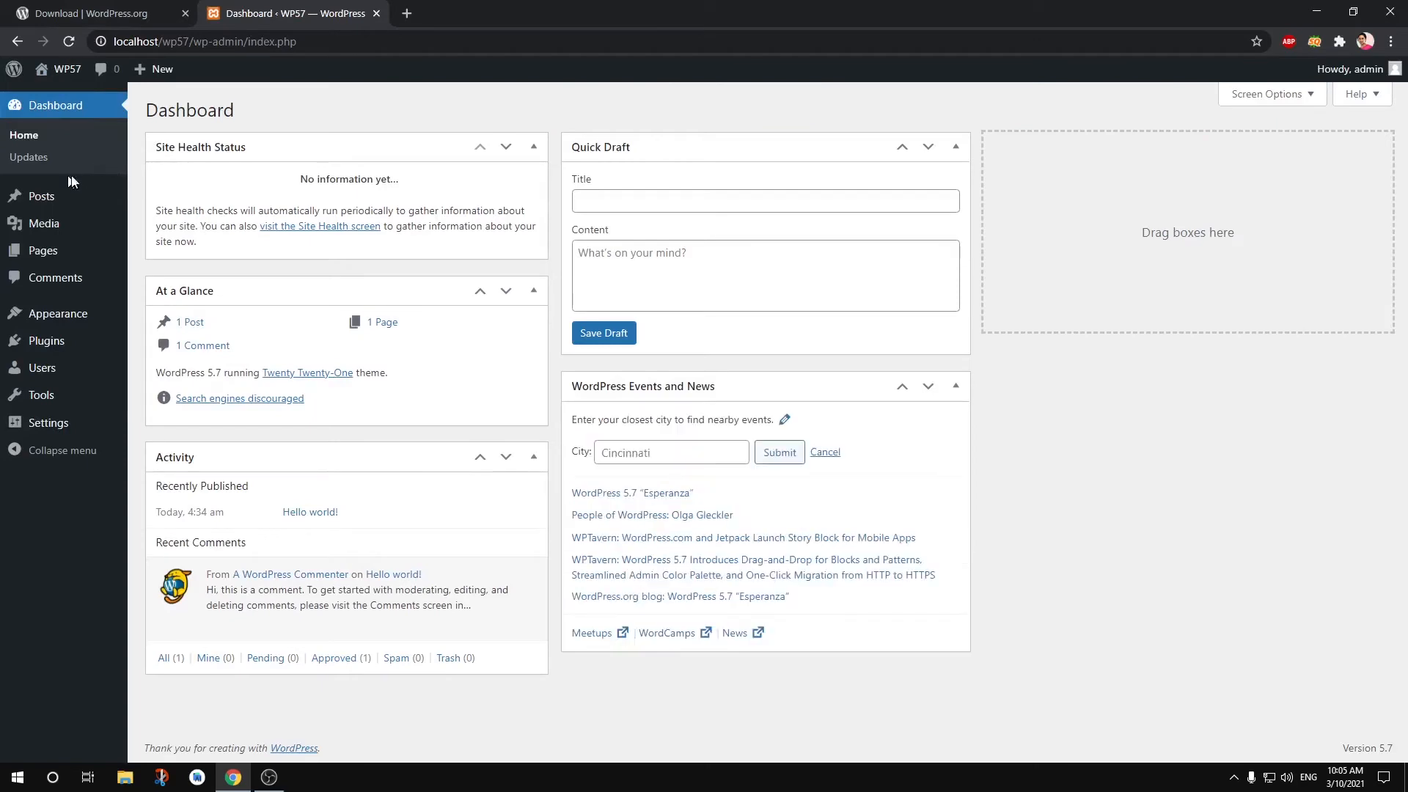
left_click(51, 198)
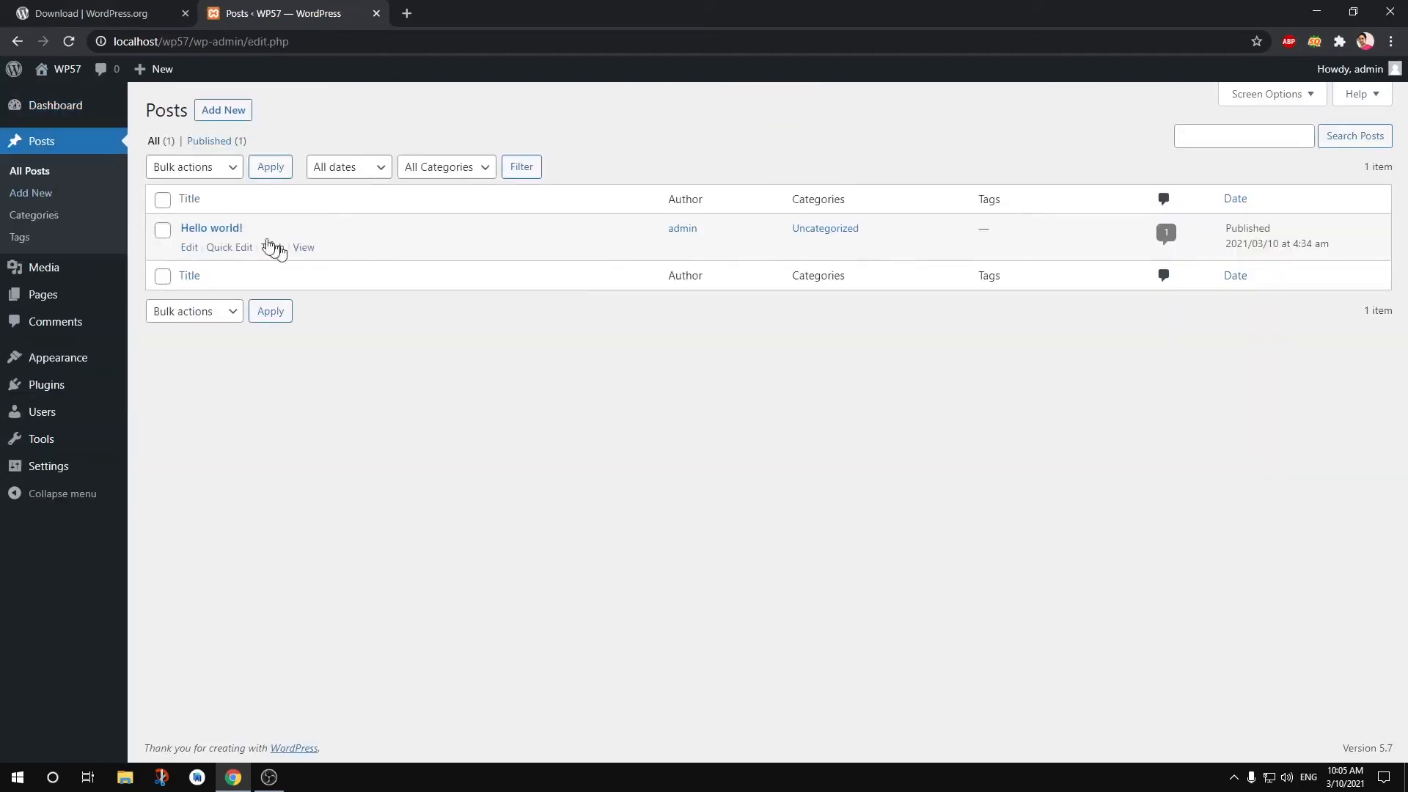
left_click(216, 115)
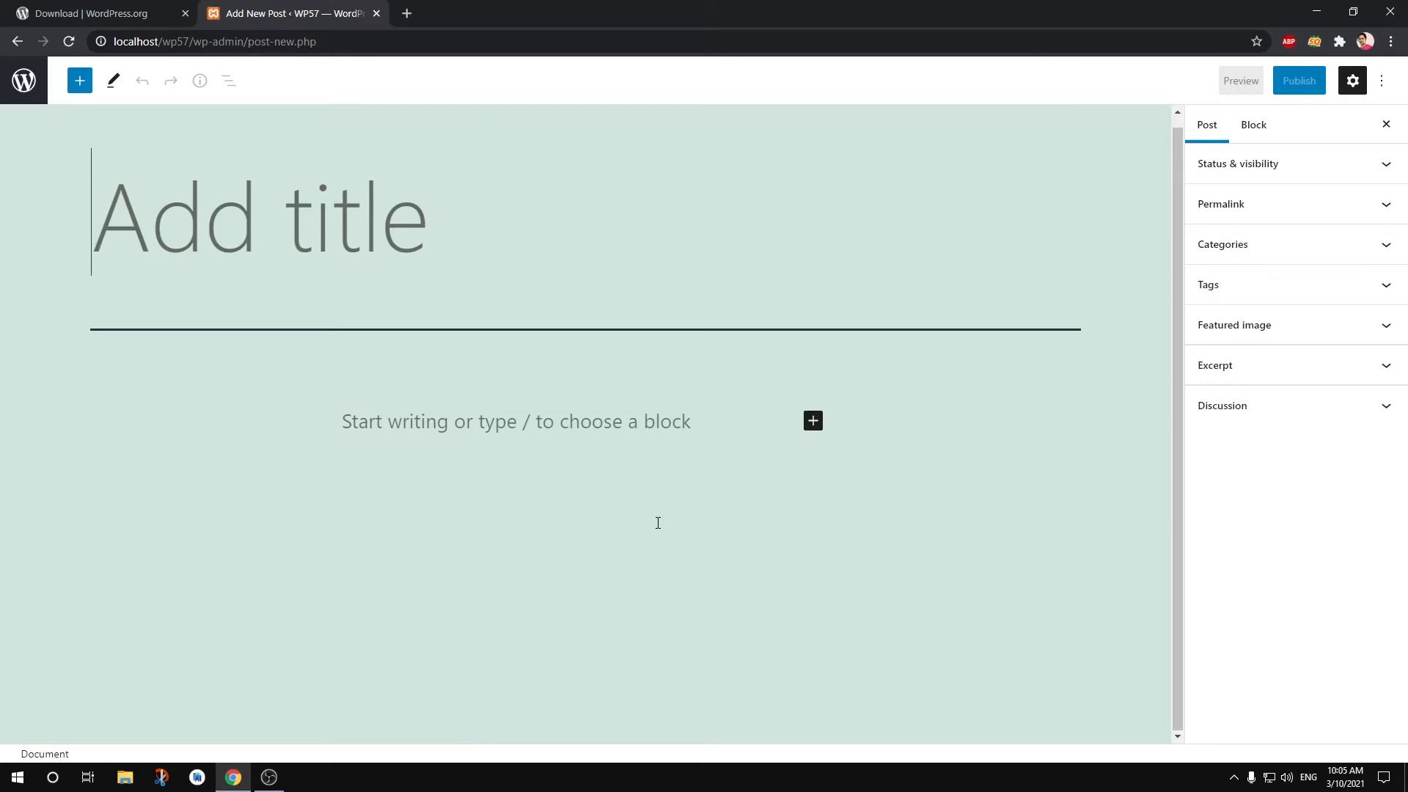
- Open the posts list in a separate browser tab, visit the WP57 site from there, and look over its front page
middle_click(23, 82)
left_click(515, 9)
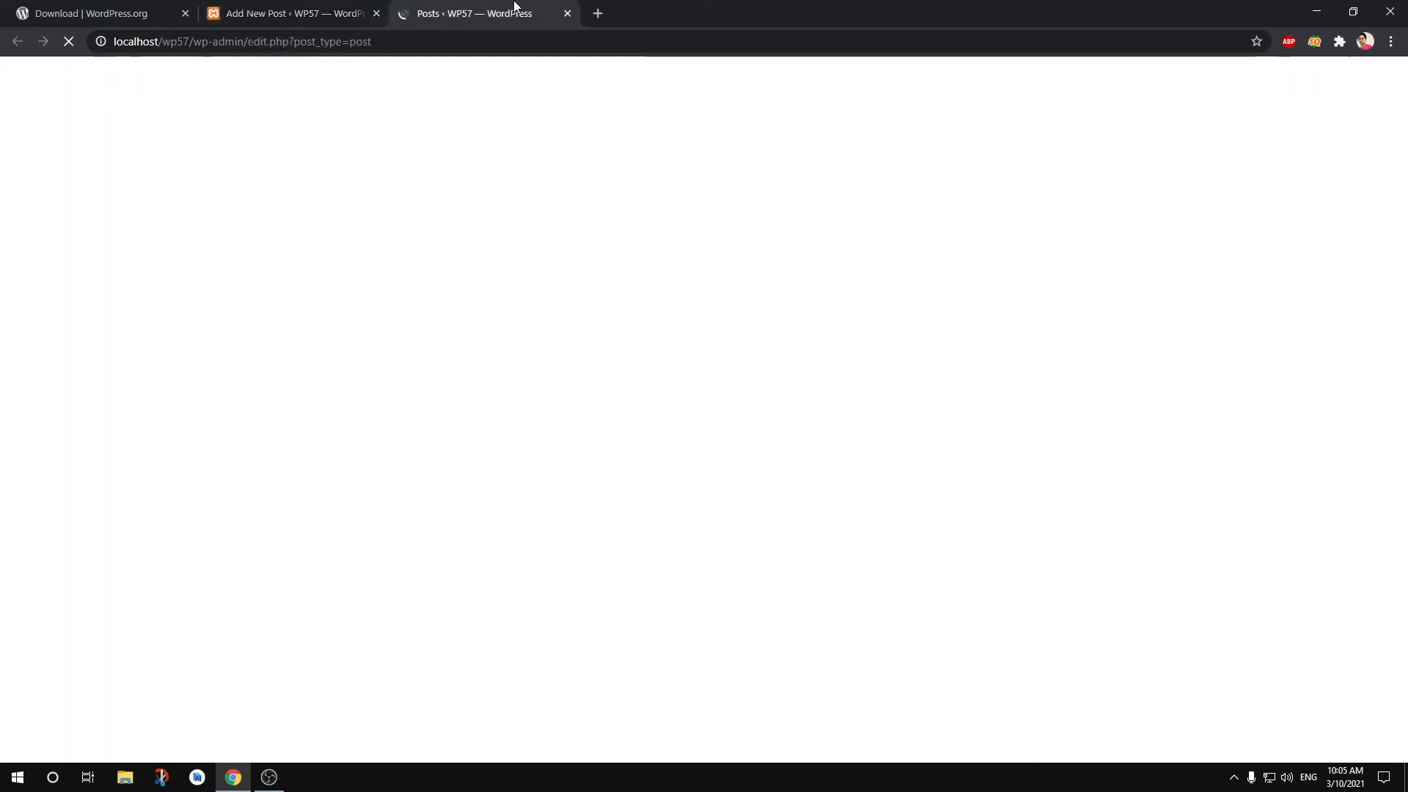
left_click(56, 68)
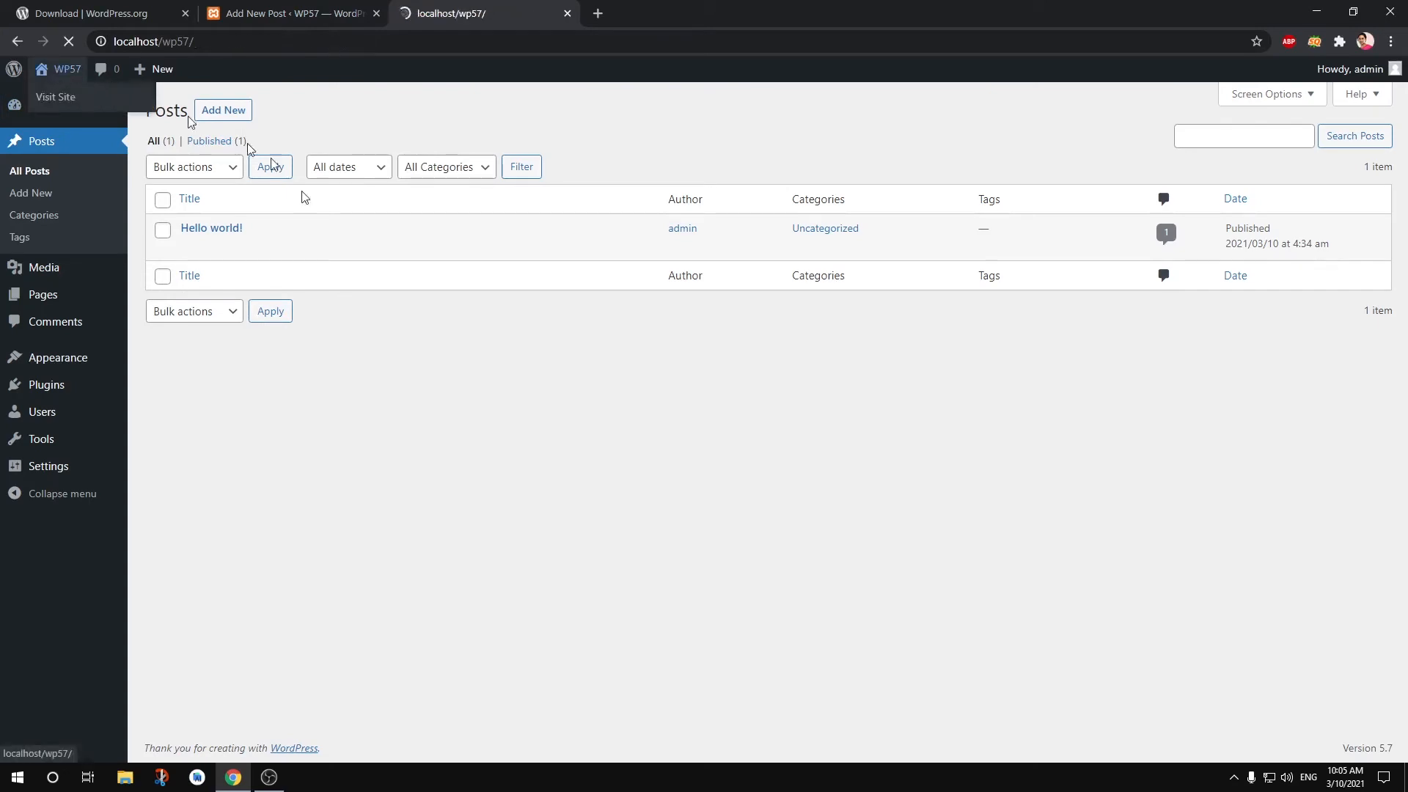
scroll(857, 455, "down", 6)
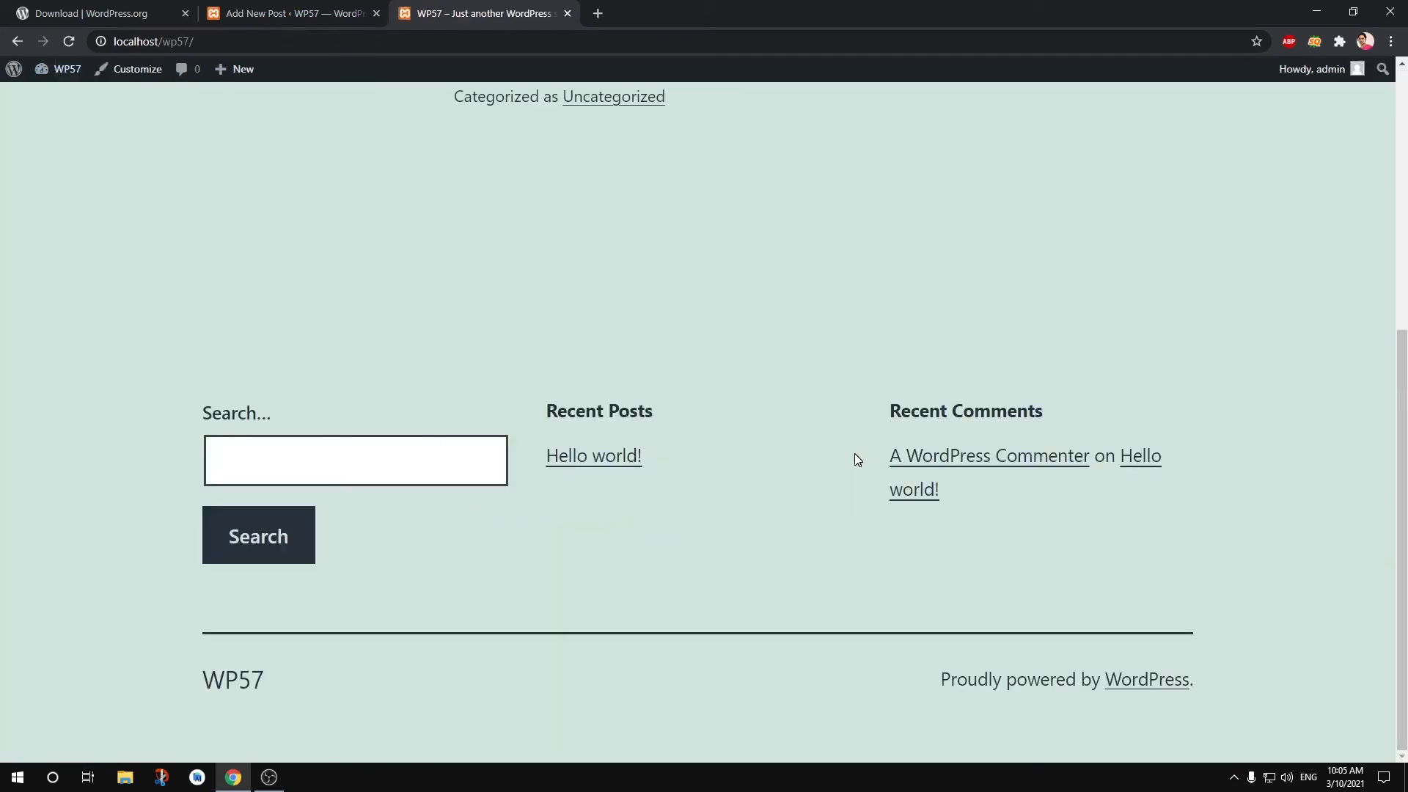
scroll(855, 454, "up", 6)
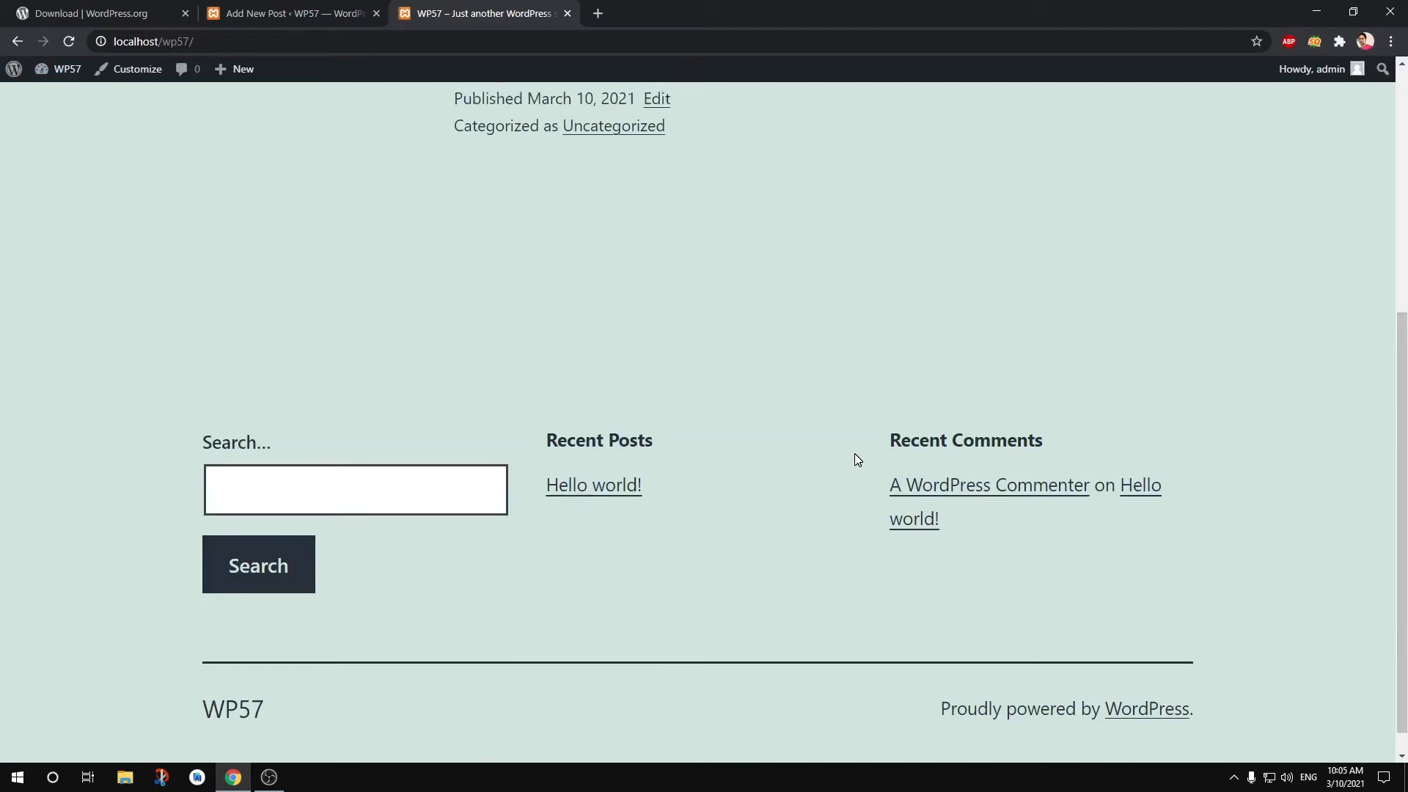
- Compare the new-post editor with the site's front page and open the Hello world! post for the same comparison
left_click(302, 10)
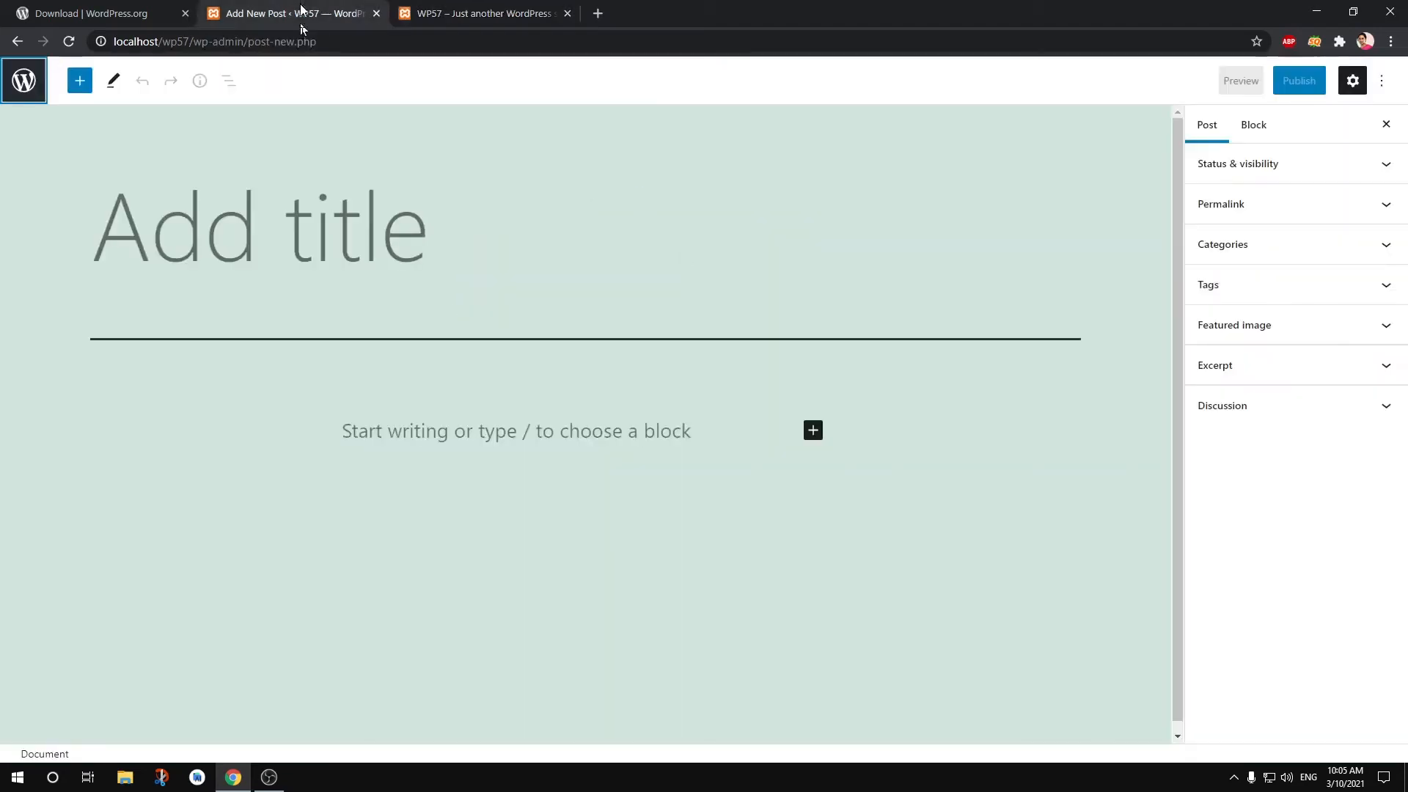
left_click(525, 13)
left_click(615, 339)
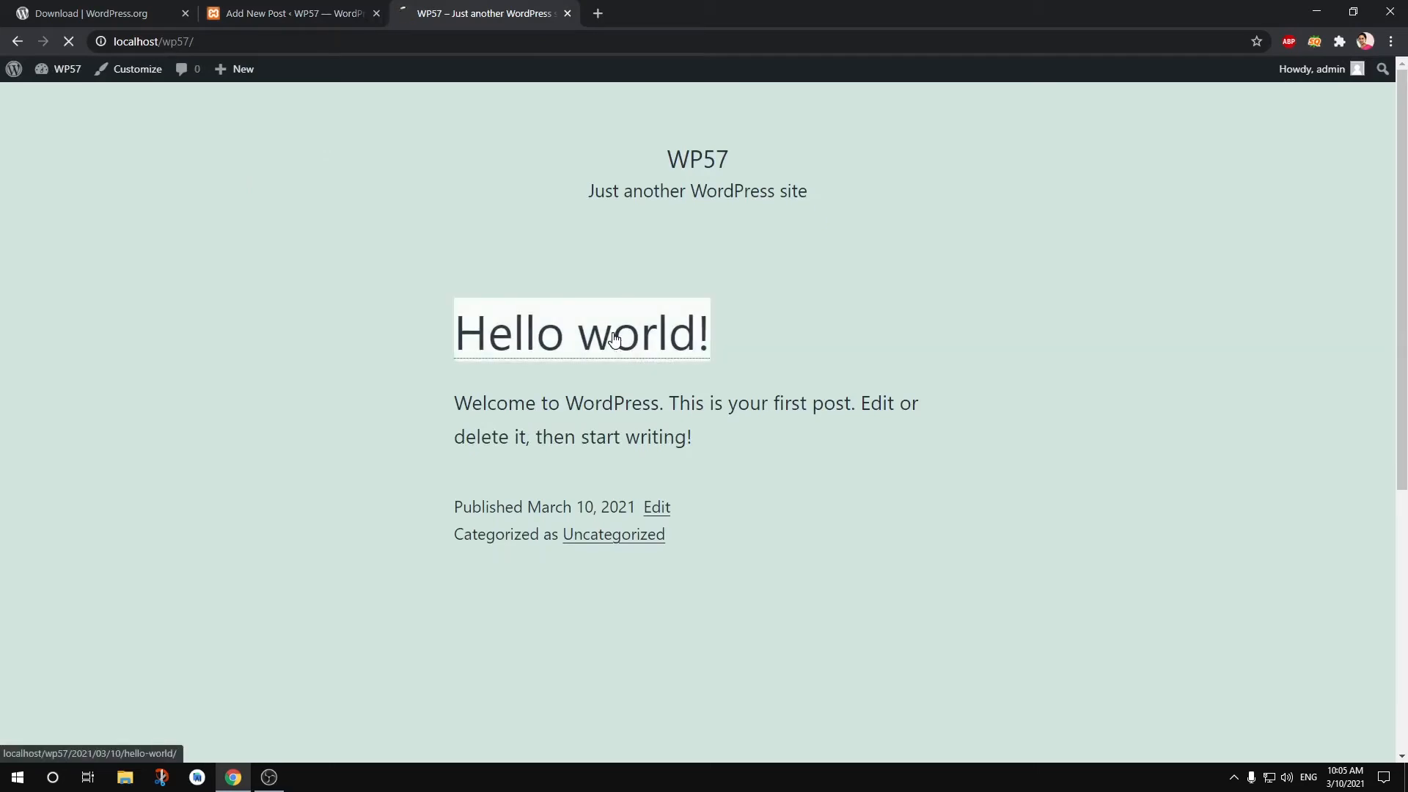
left_click(304, 11)
left_click(438, 14)
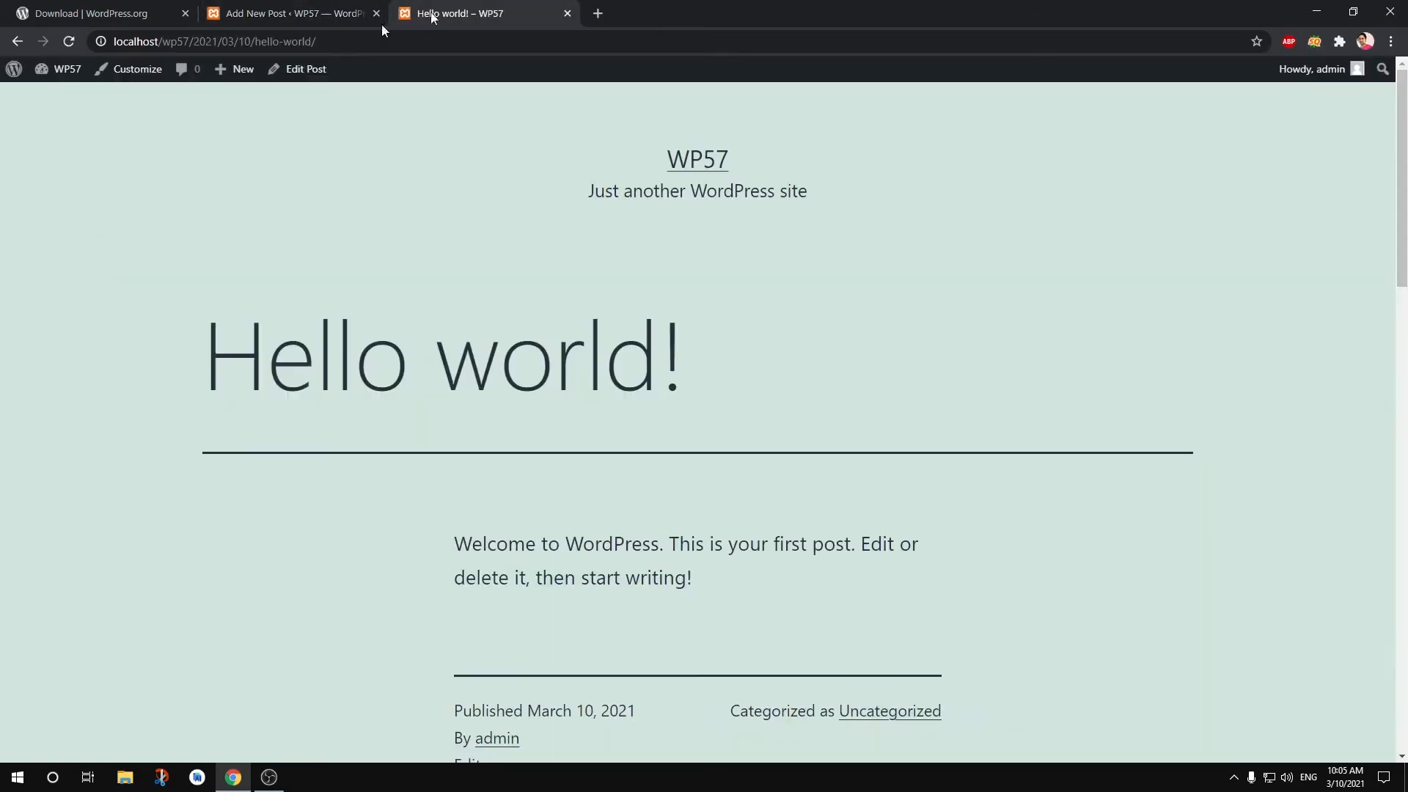
- Set the site's permalink structure to Post name and save the changes
left_click(46, 84)
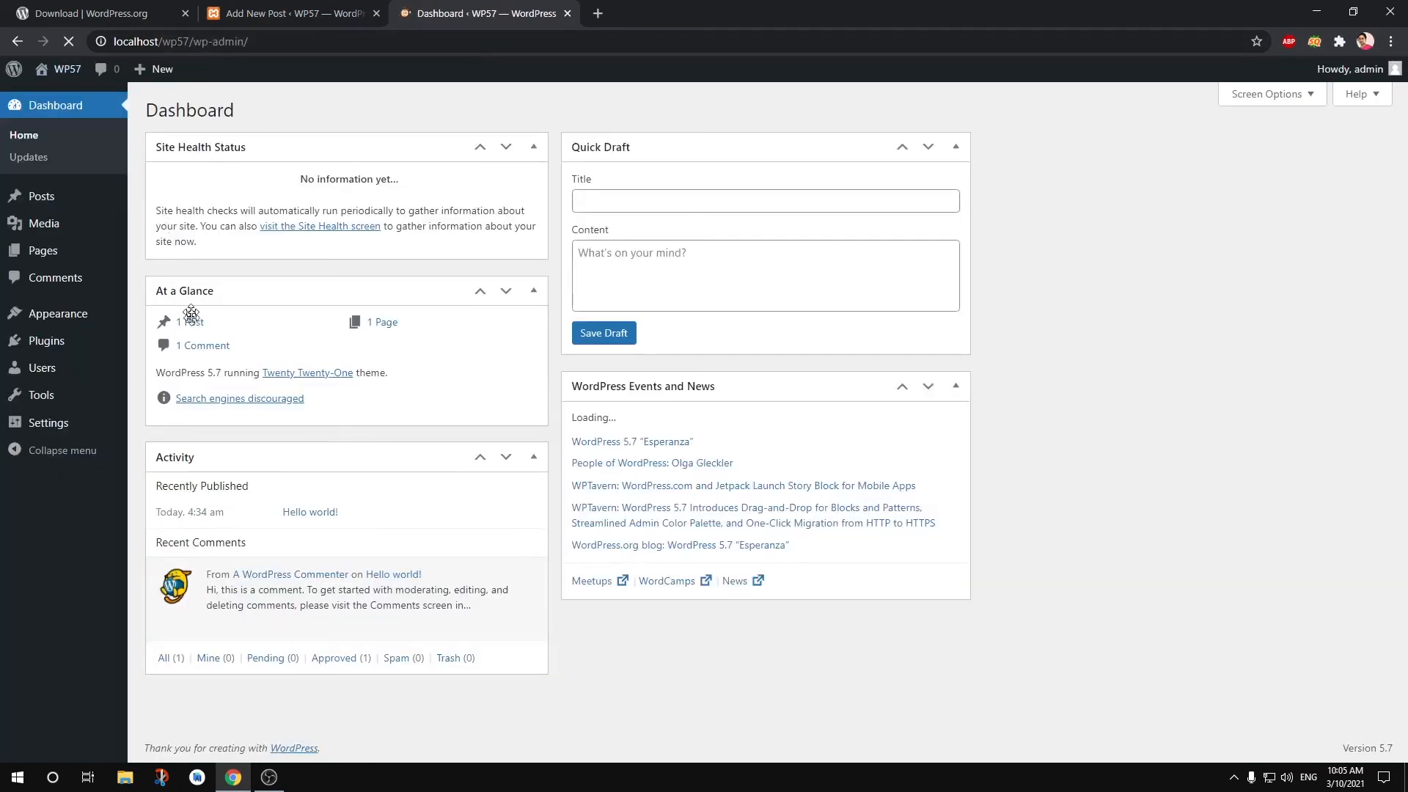
mouse_move(80, 418)
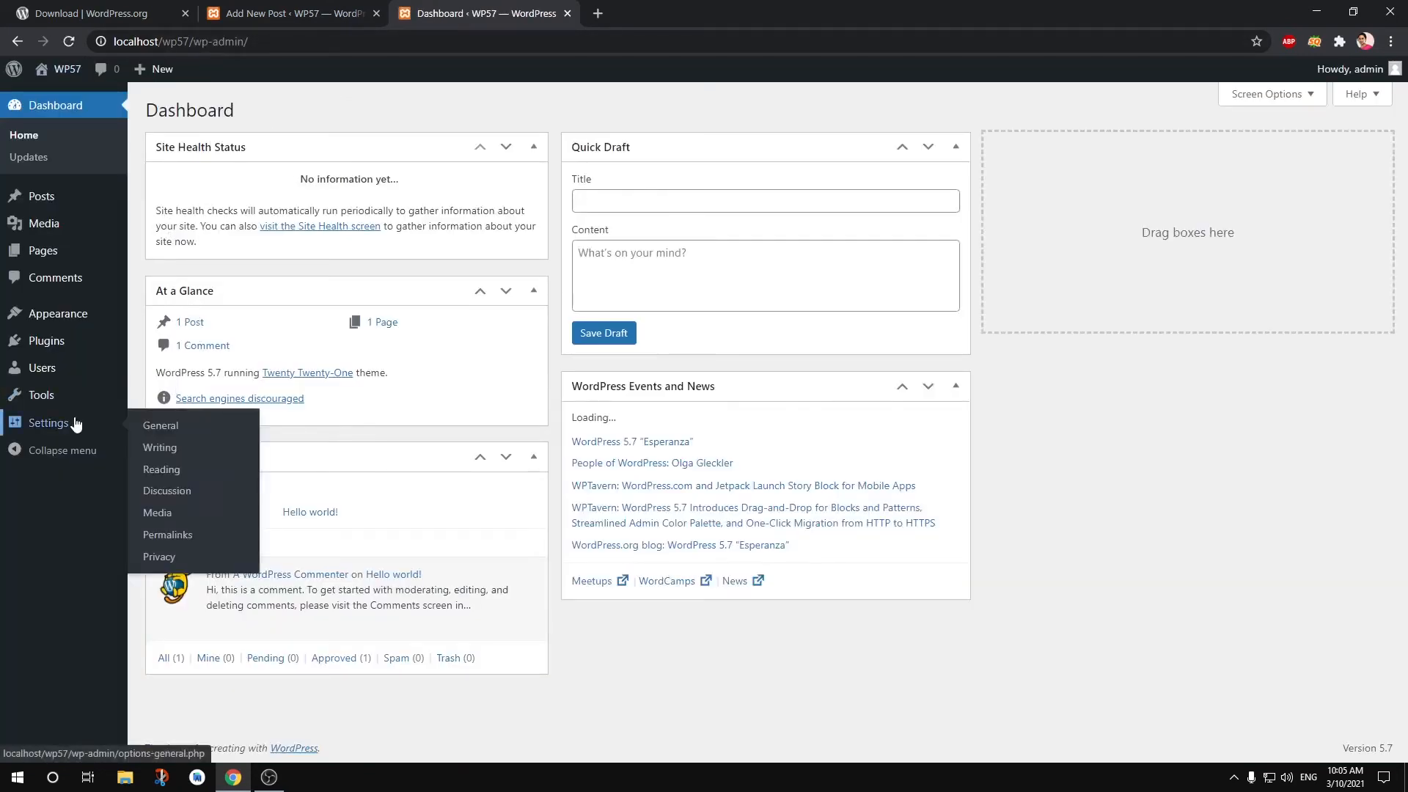
left_click(195, 531)
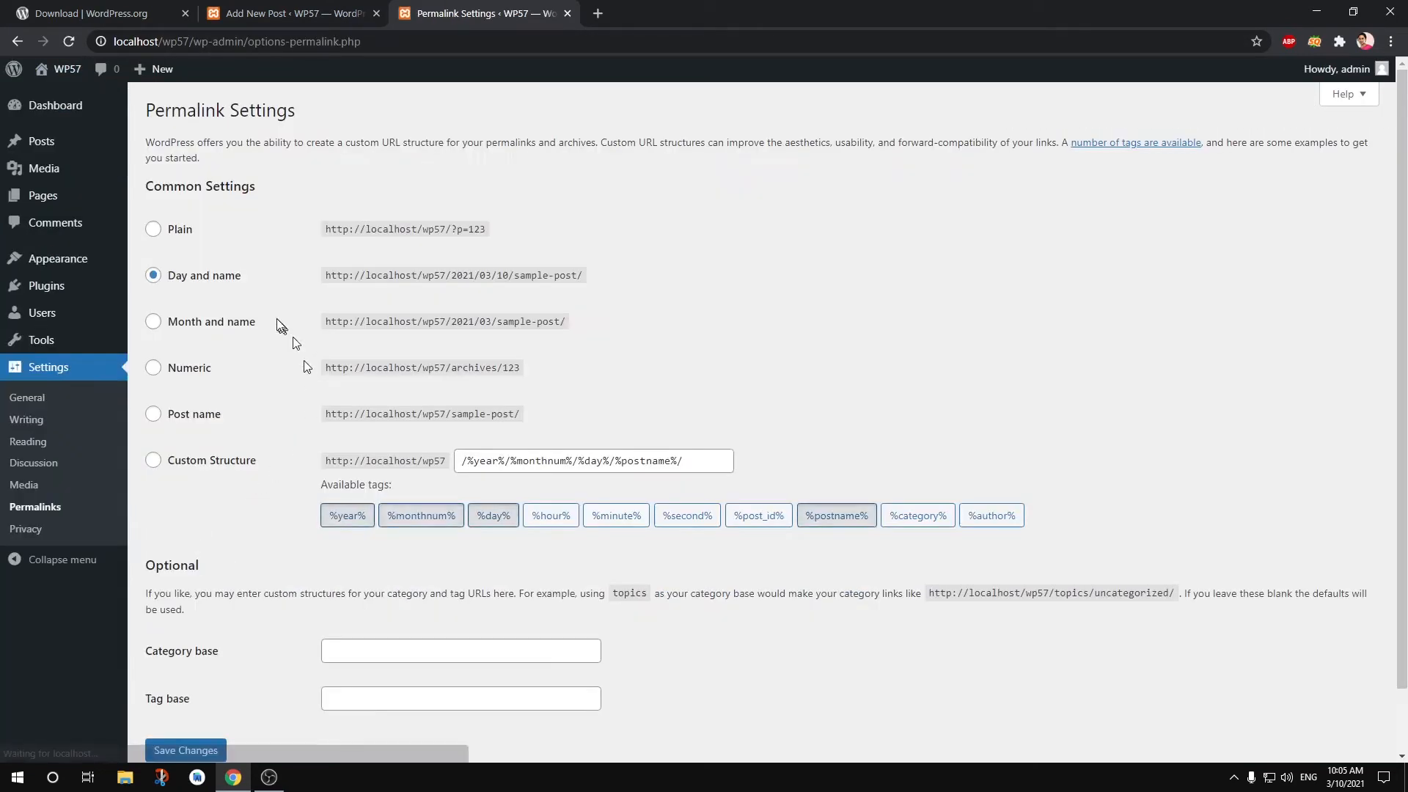
left_click(191, 421)
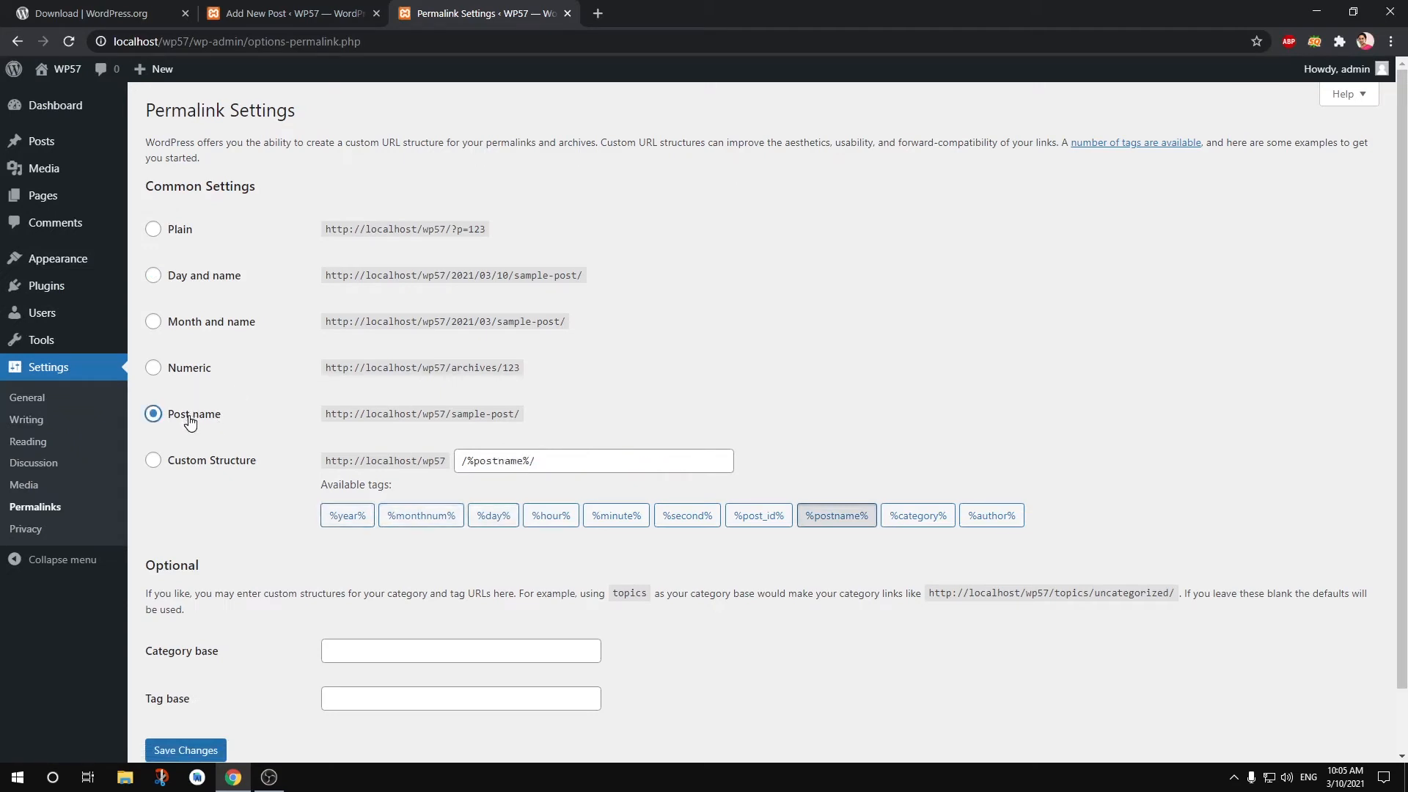
left_click(192, 750)
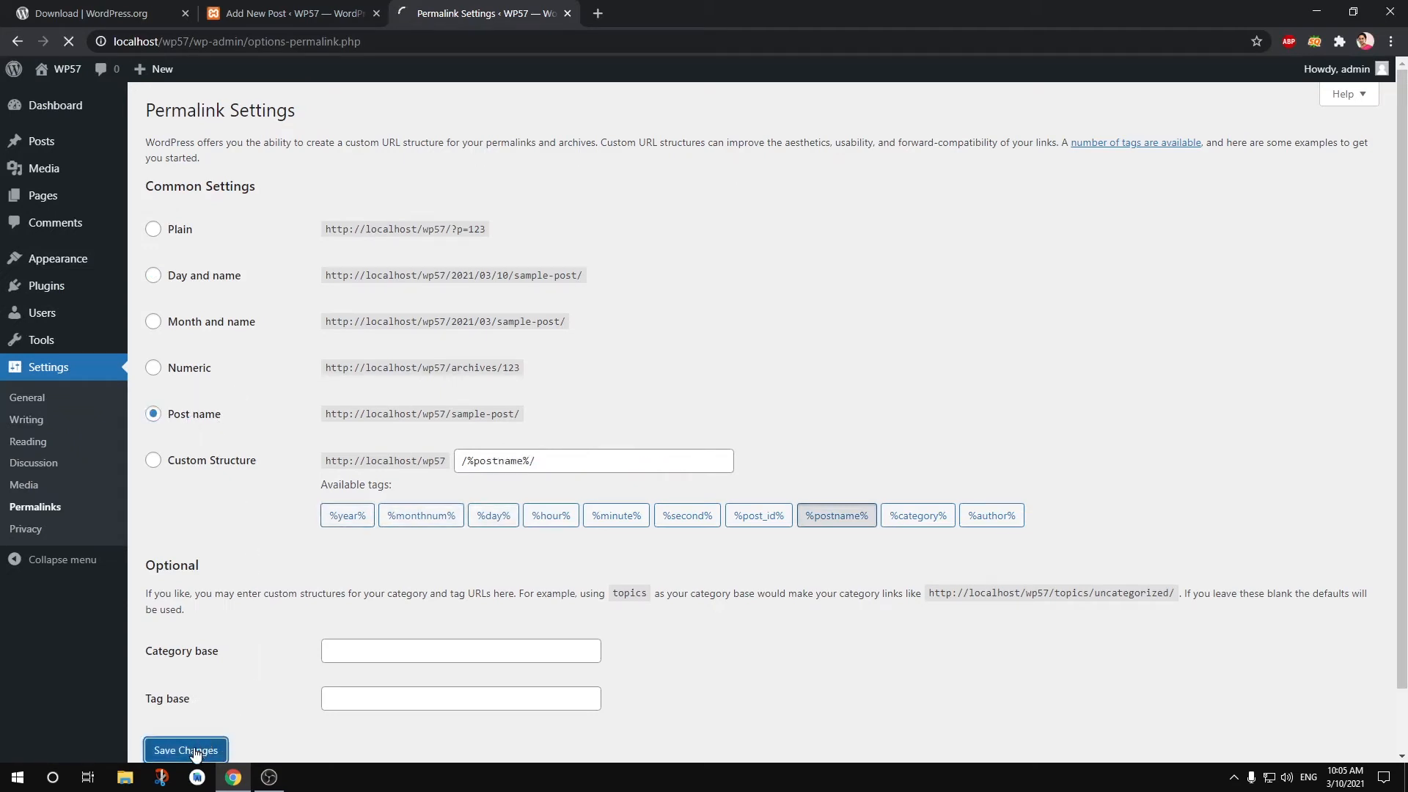
- Visit the site, open the Hello world! post, and look over its content and comment section
left_click(63, 69)
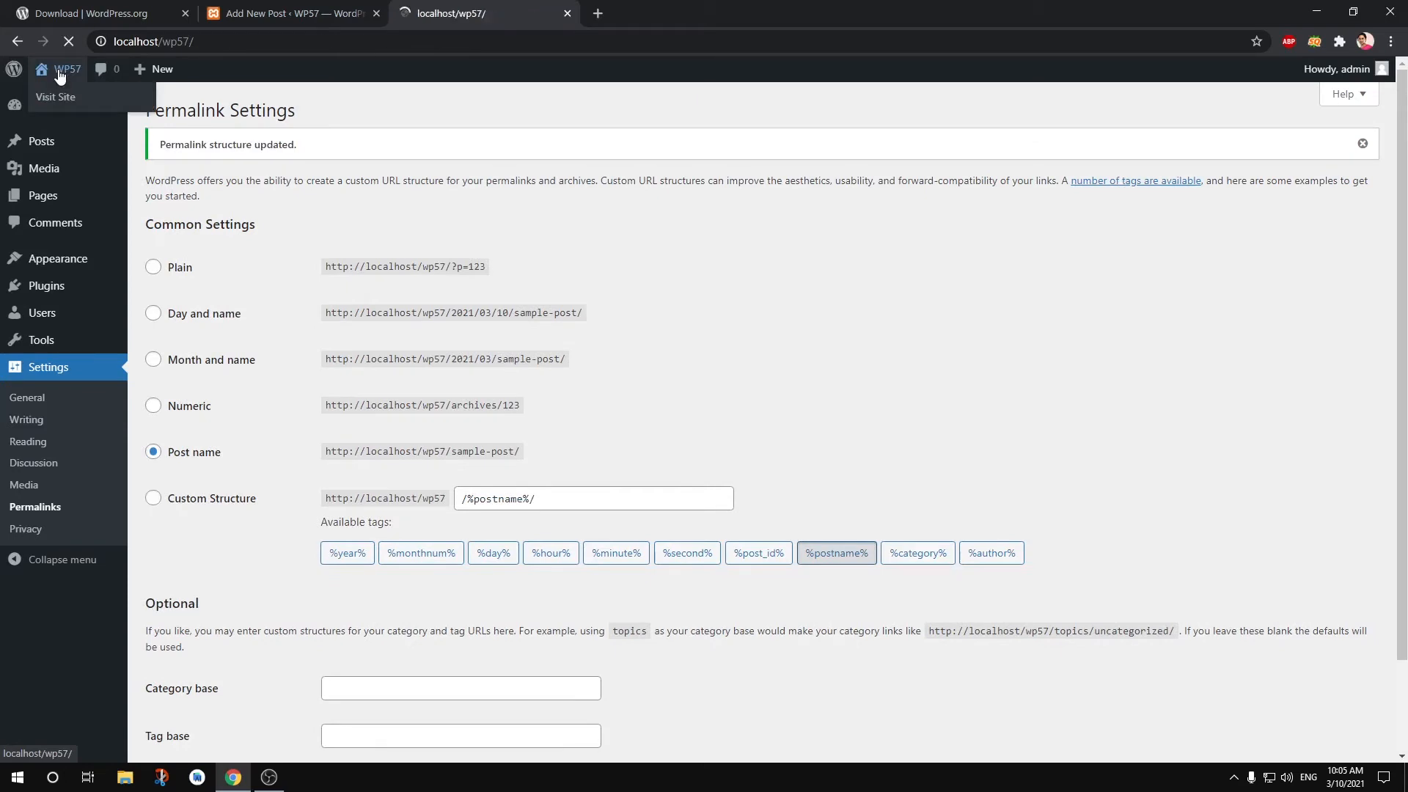
left_click(556, 351)
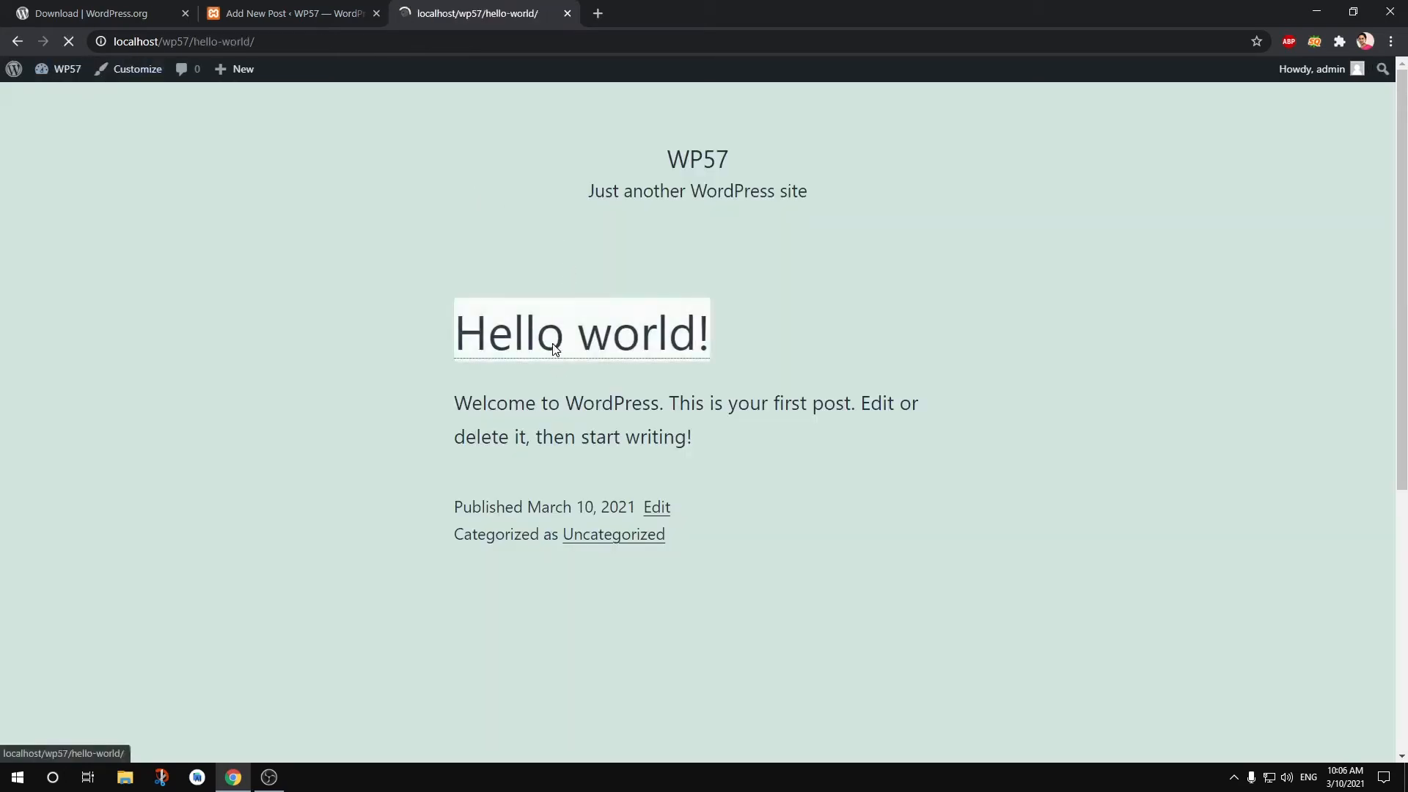
scroll(1073, 473, "down", 15)
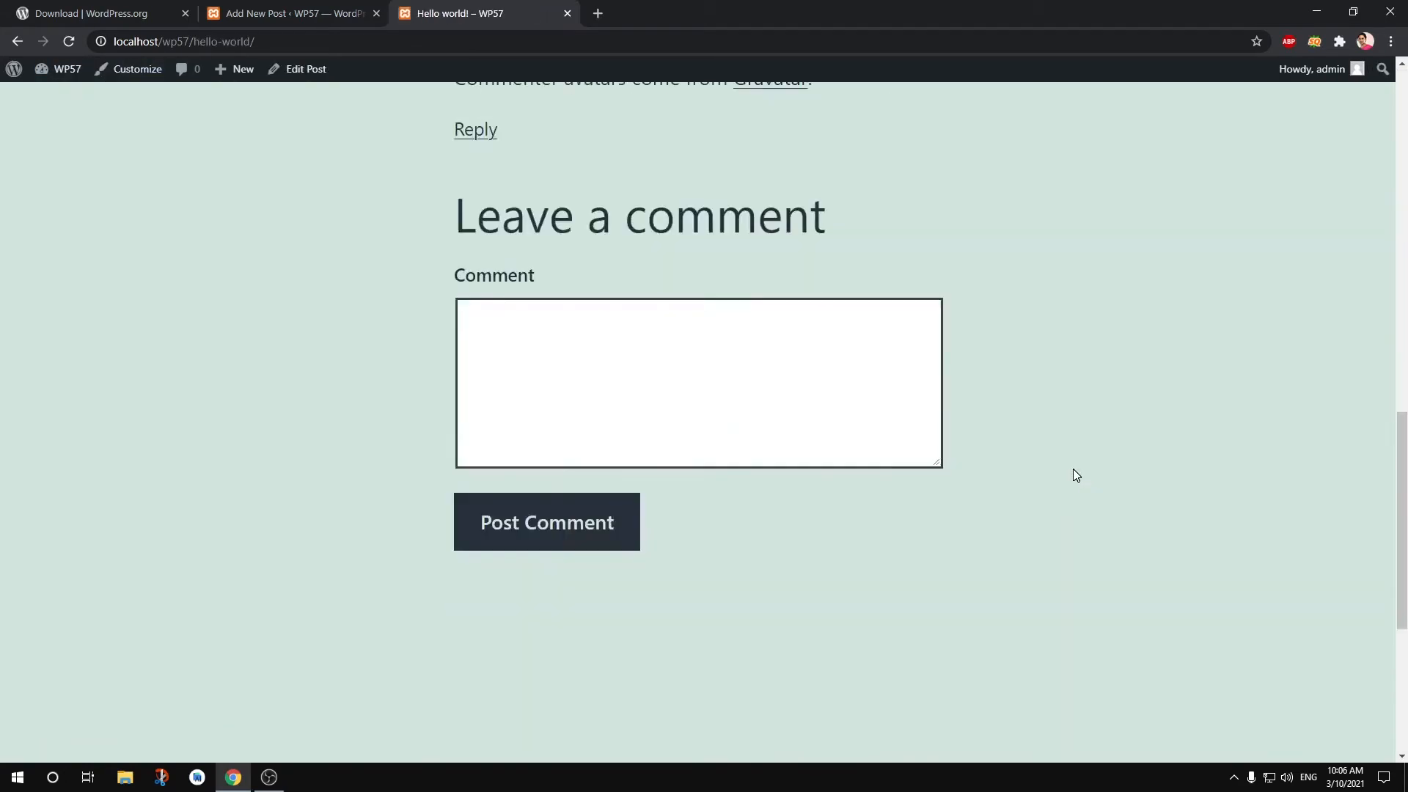
scroll(1072, 473, "up", 7)
- Return to the unsaved new post and title it "Testing wp57 GE"
left_click(323, 12)
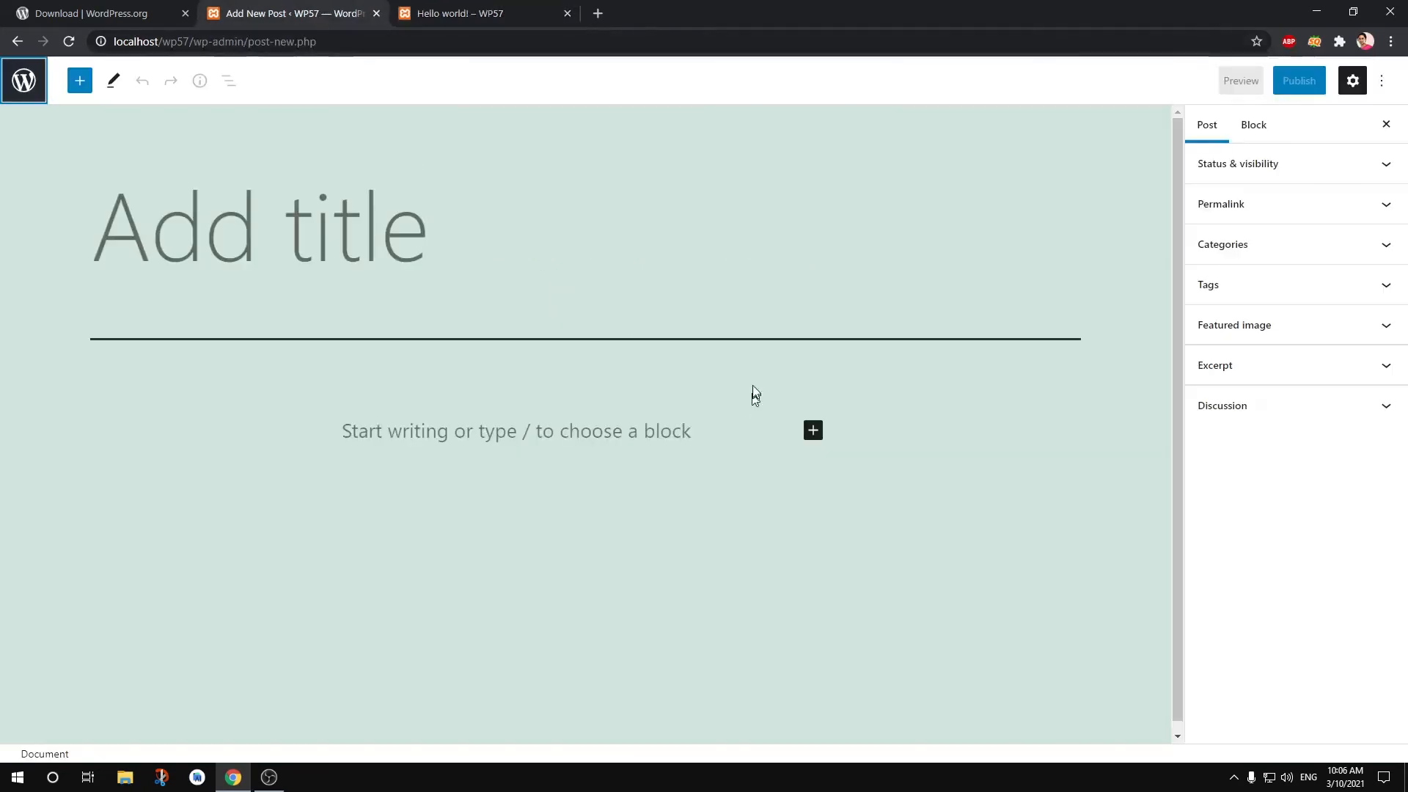
left_click(310, 205)
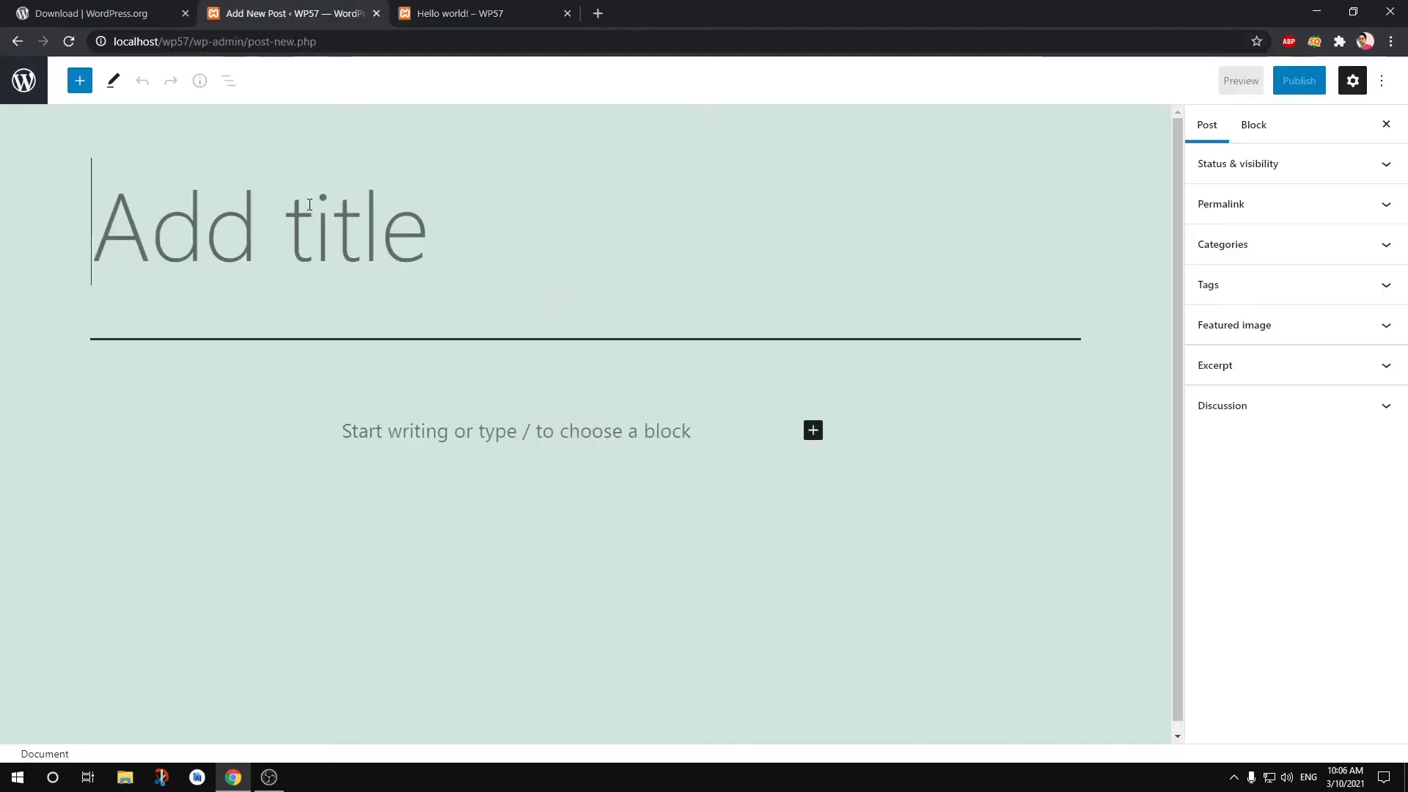
type("Testing wp58")
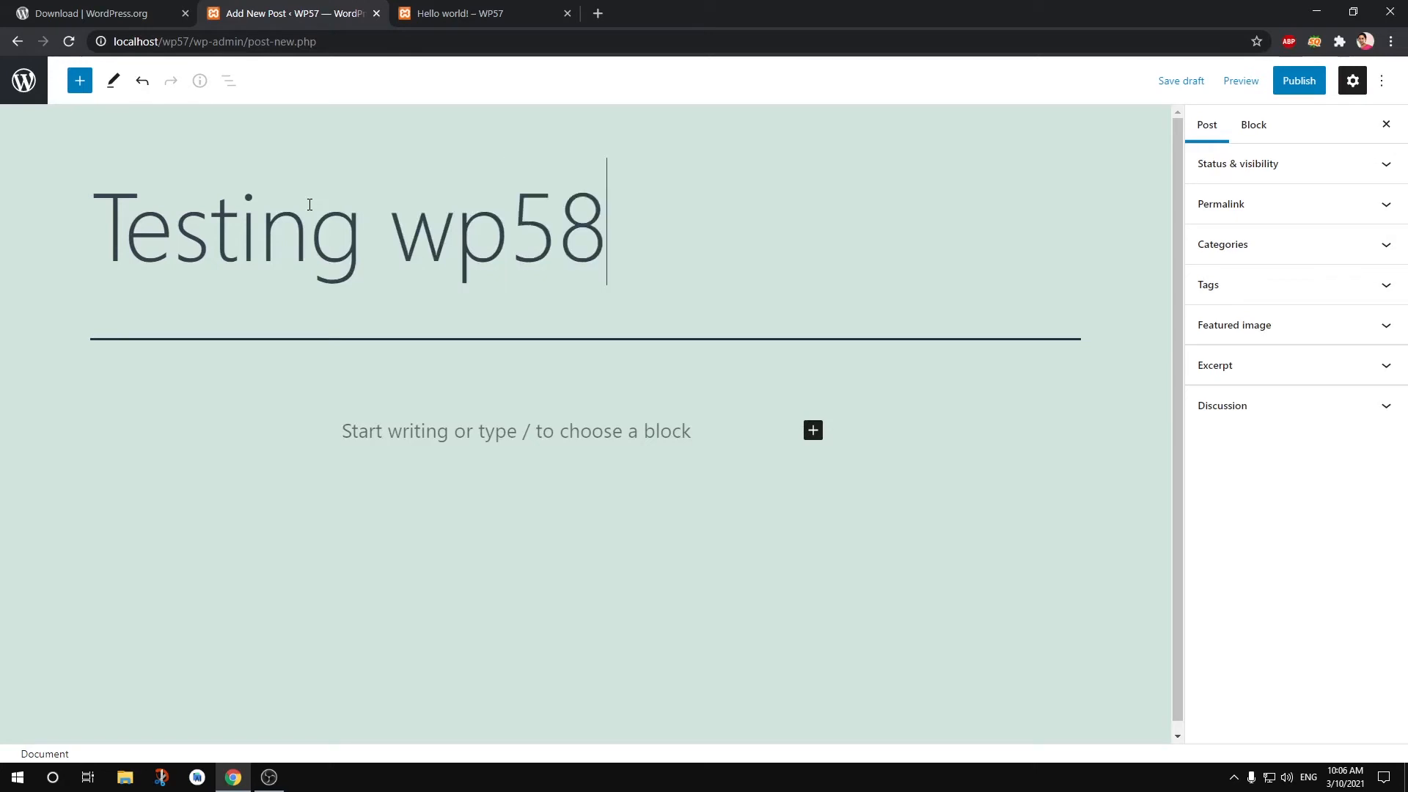
key("BackSpace")
type("7")
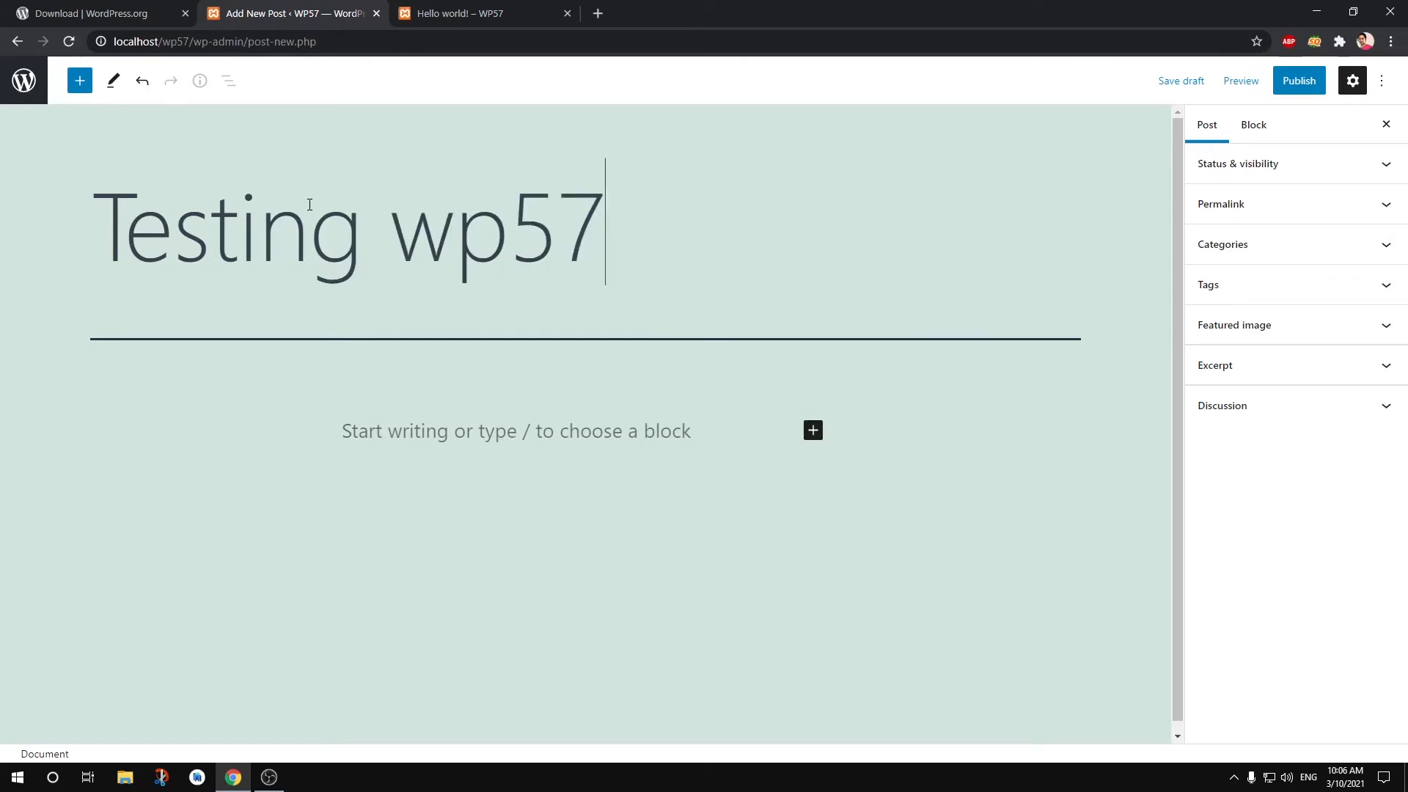
type(" G")
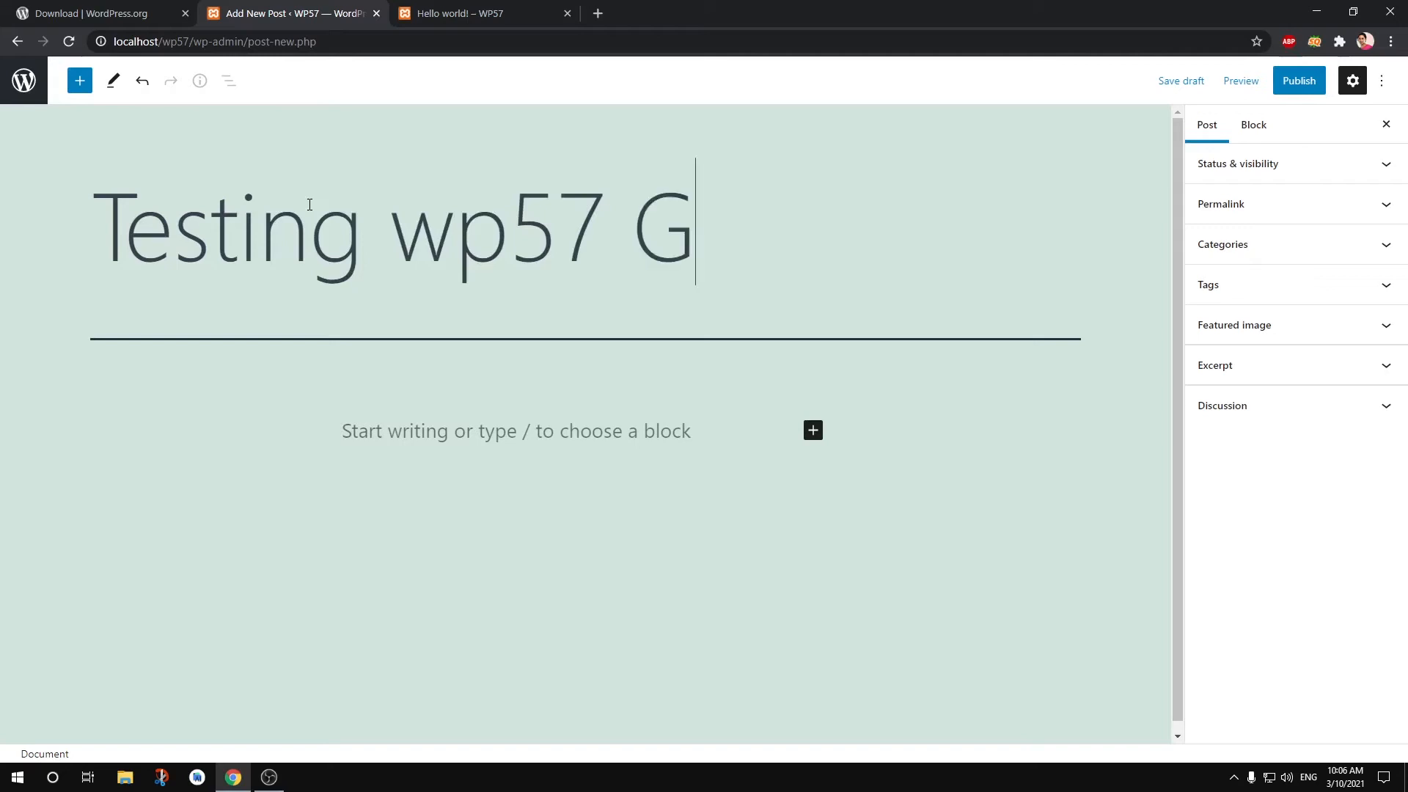
type("E")
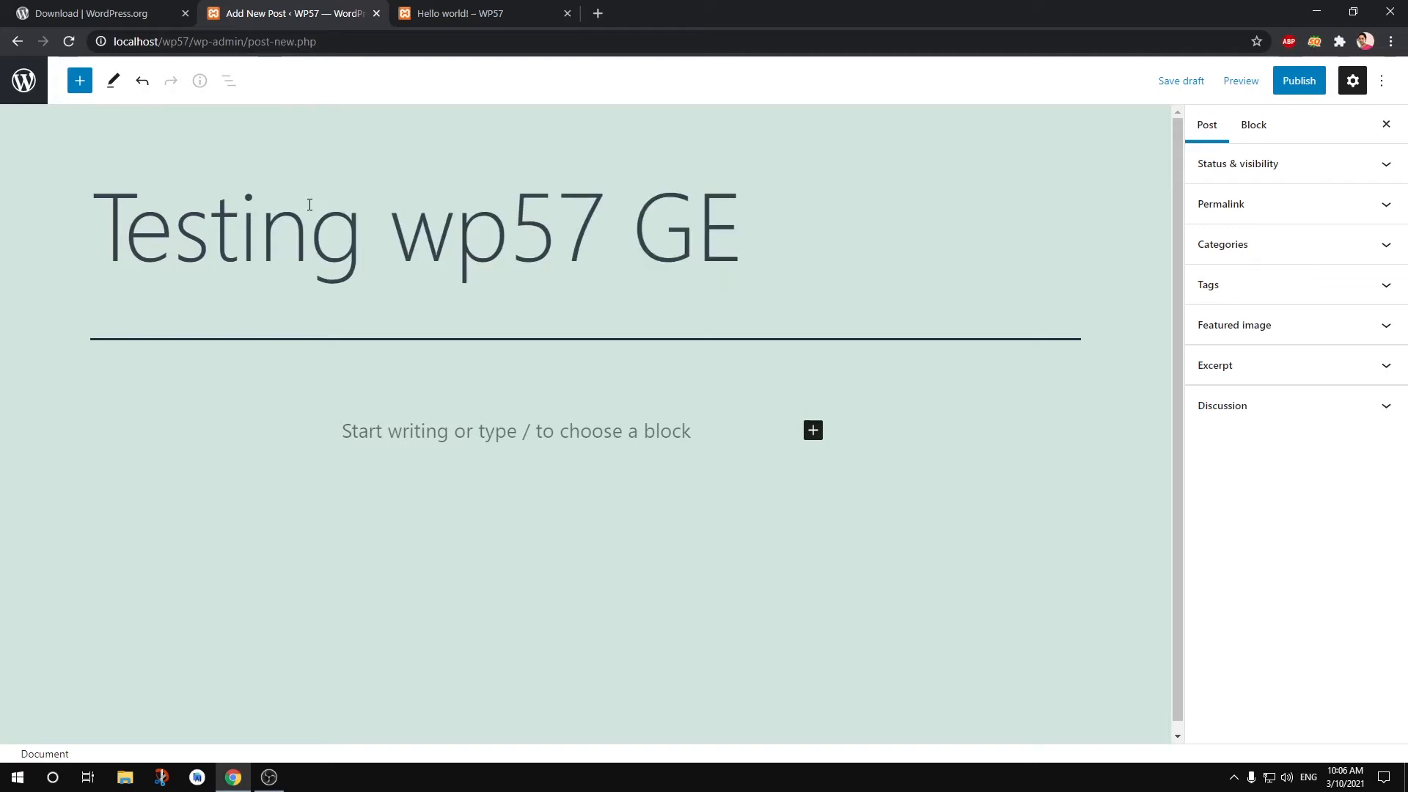
- Insert a Paragraph block from the block library below the post title and place the cursor in it
left_click(83, 92)
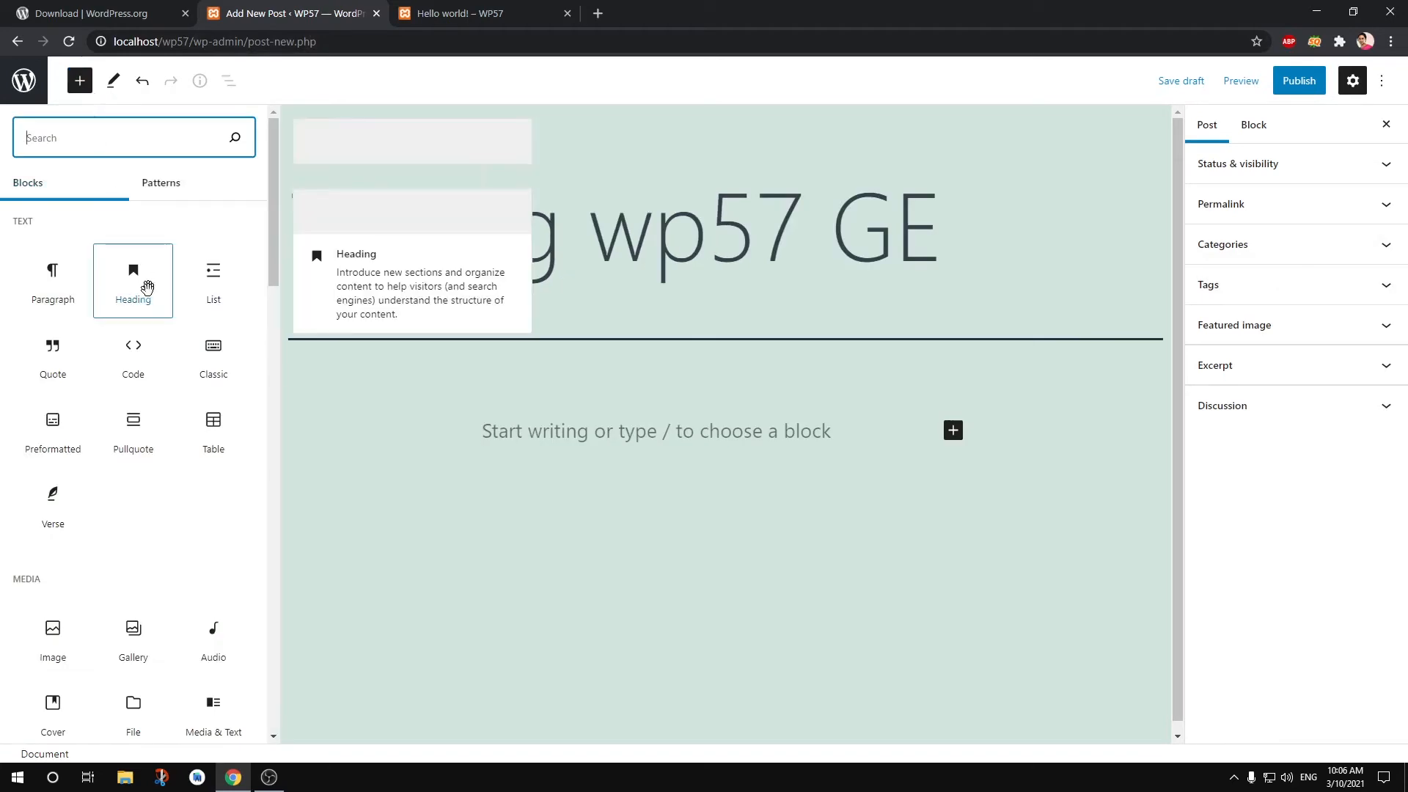
left_click(61, 285)
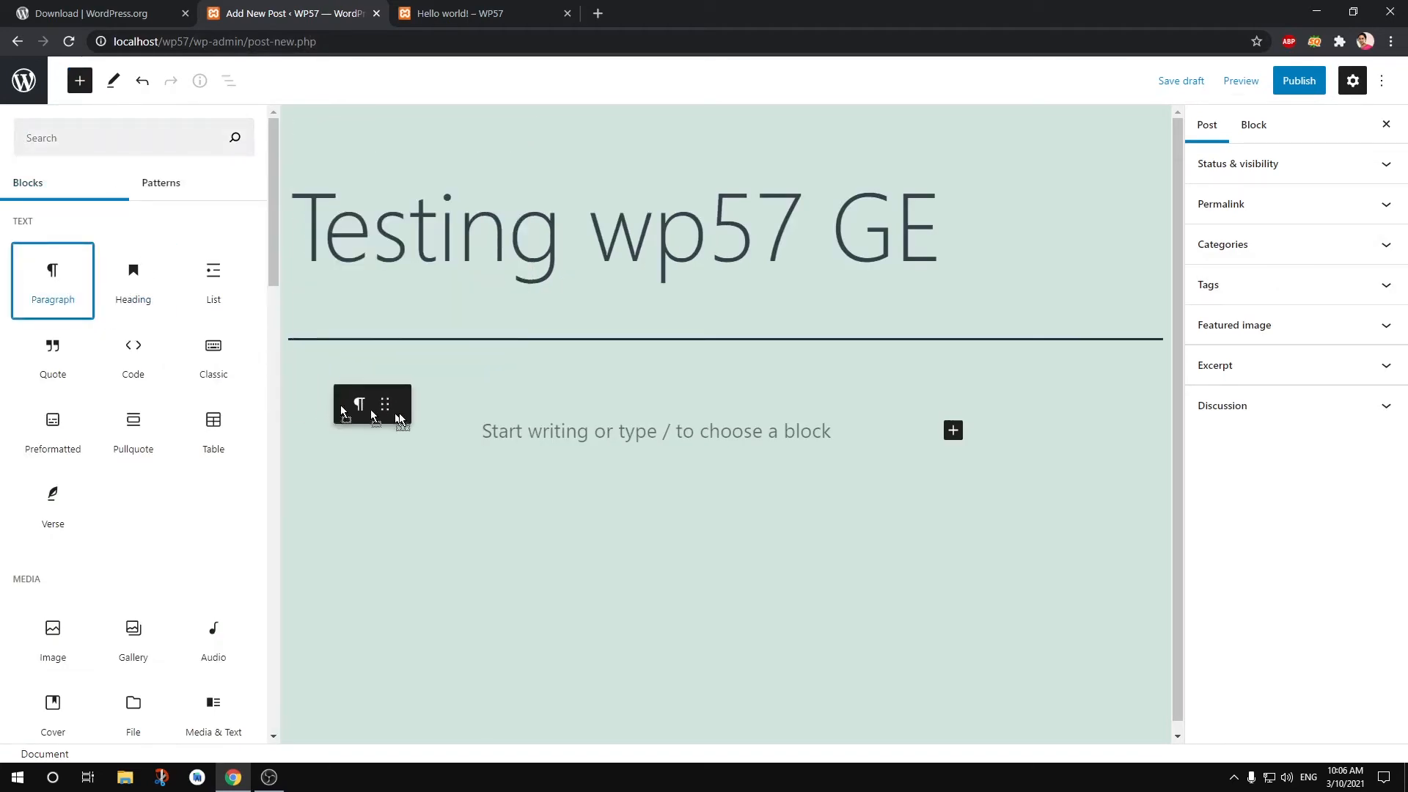
left_click(485, 409)
left_click(440, 437)
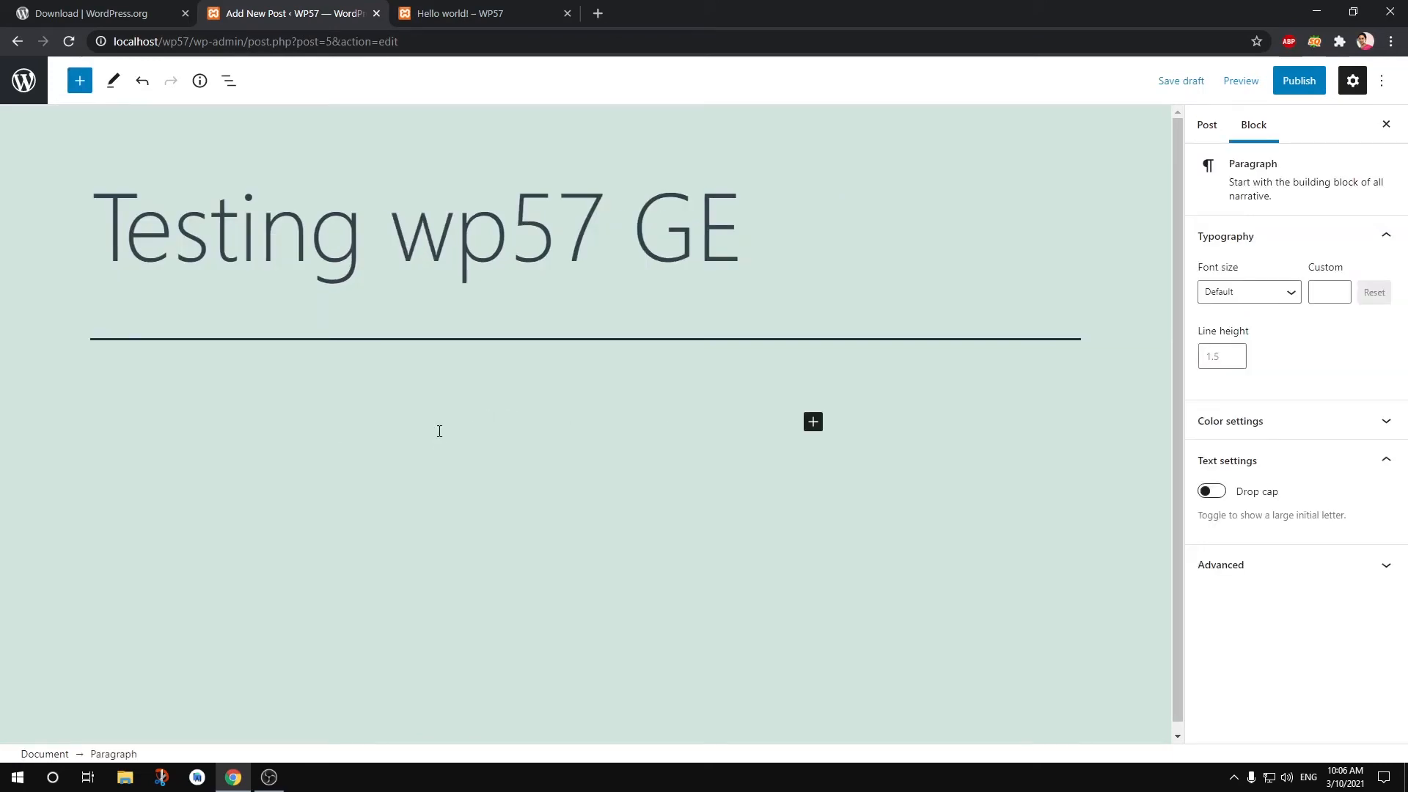
- Copy the sentence "To get started with moderating, editing, and deleting comments..." from the comment on the Hello world! post
left_click(447, 12)
scroll(709, 358, "up", 5)
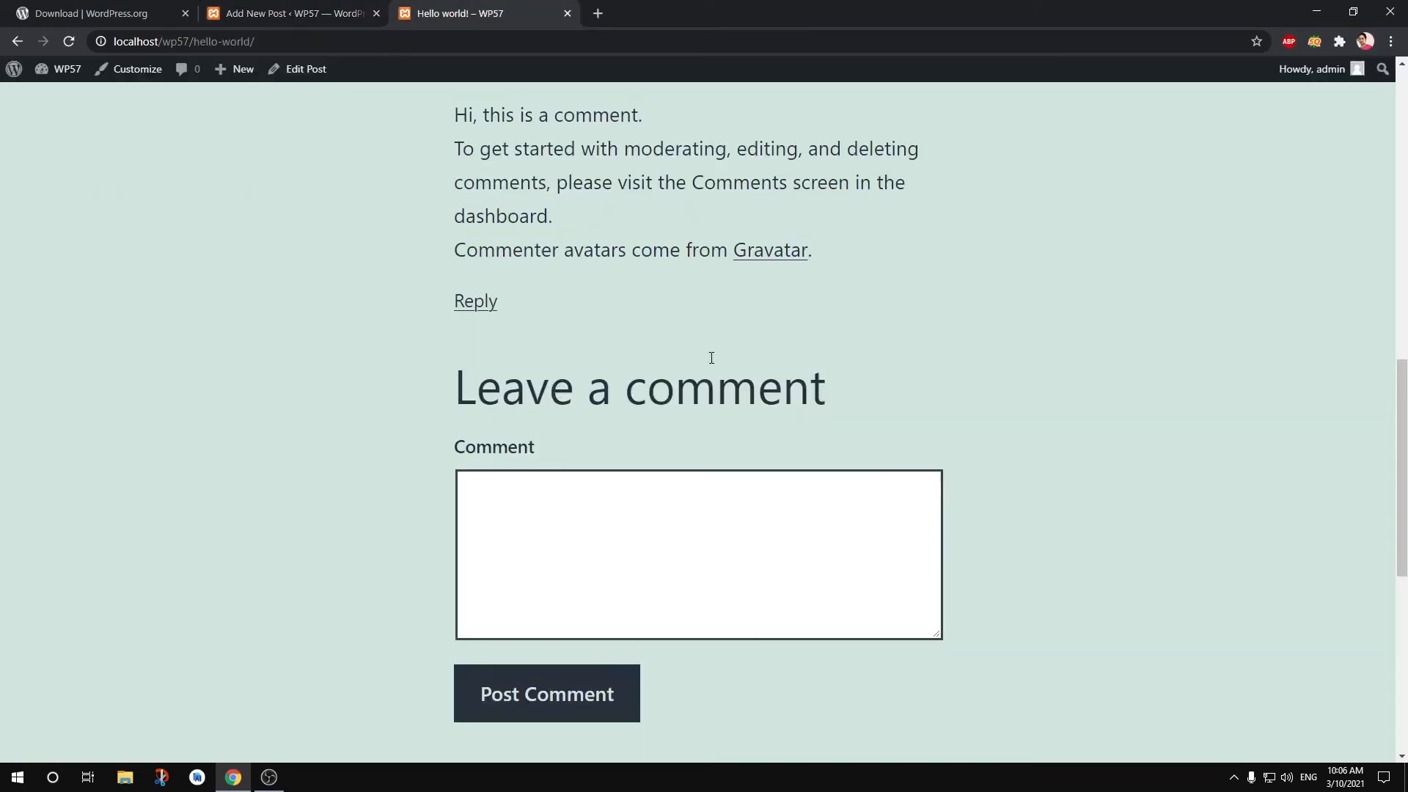
scroll(711, 345, "up", 7)
scroll(711, 344, "down", 6)
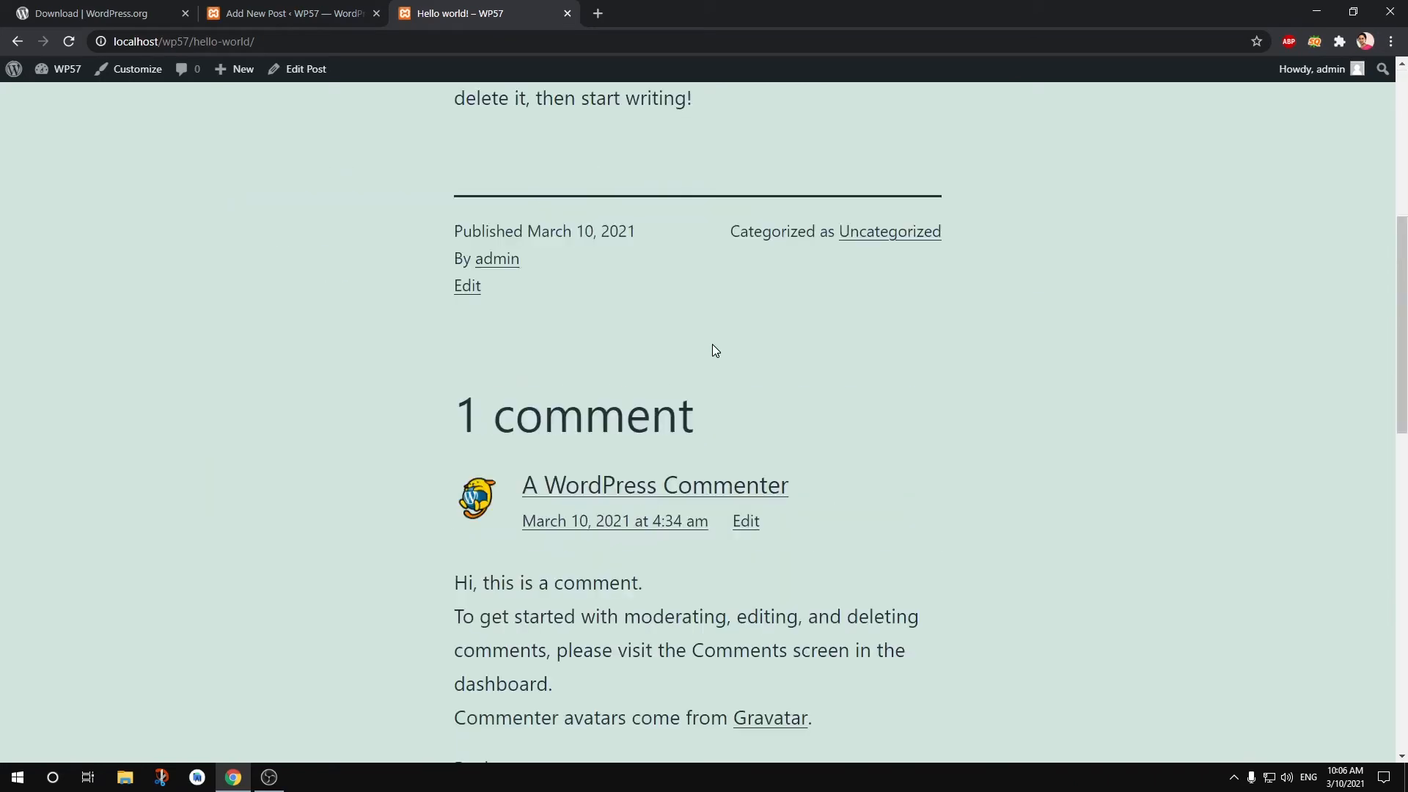
left_click_drag(594, 685, 431, 609)
key("ctrl+c")
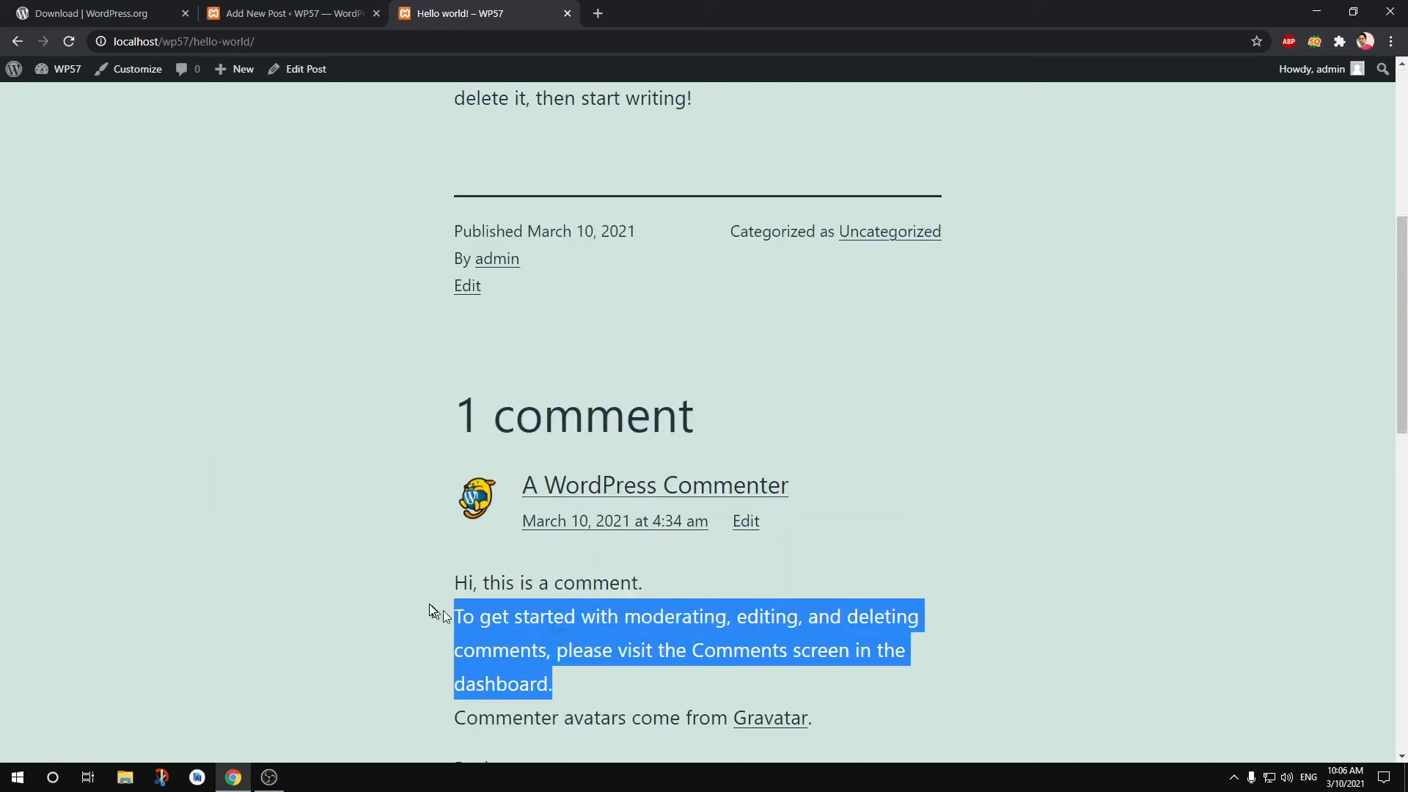
- Paste the copied comment sentence into the new post twice, as two separate paragraphs
left_click(285, 13)
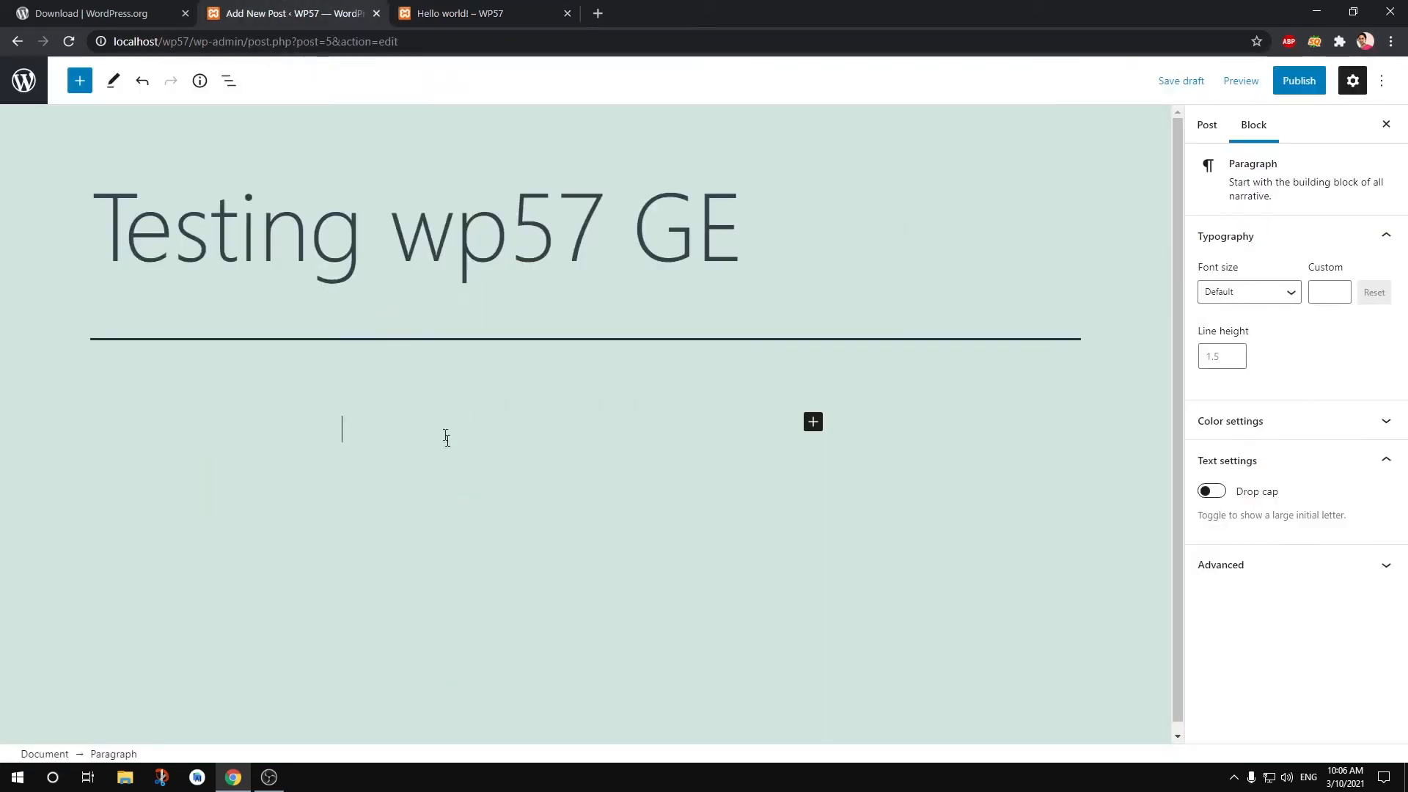
key("ctrl+v")
key("Return")
key("ctrl+v")
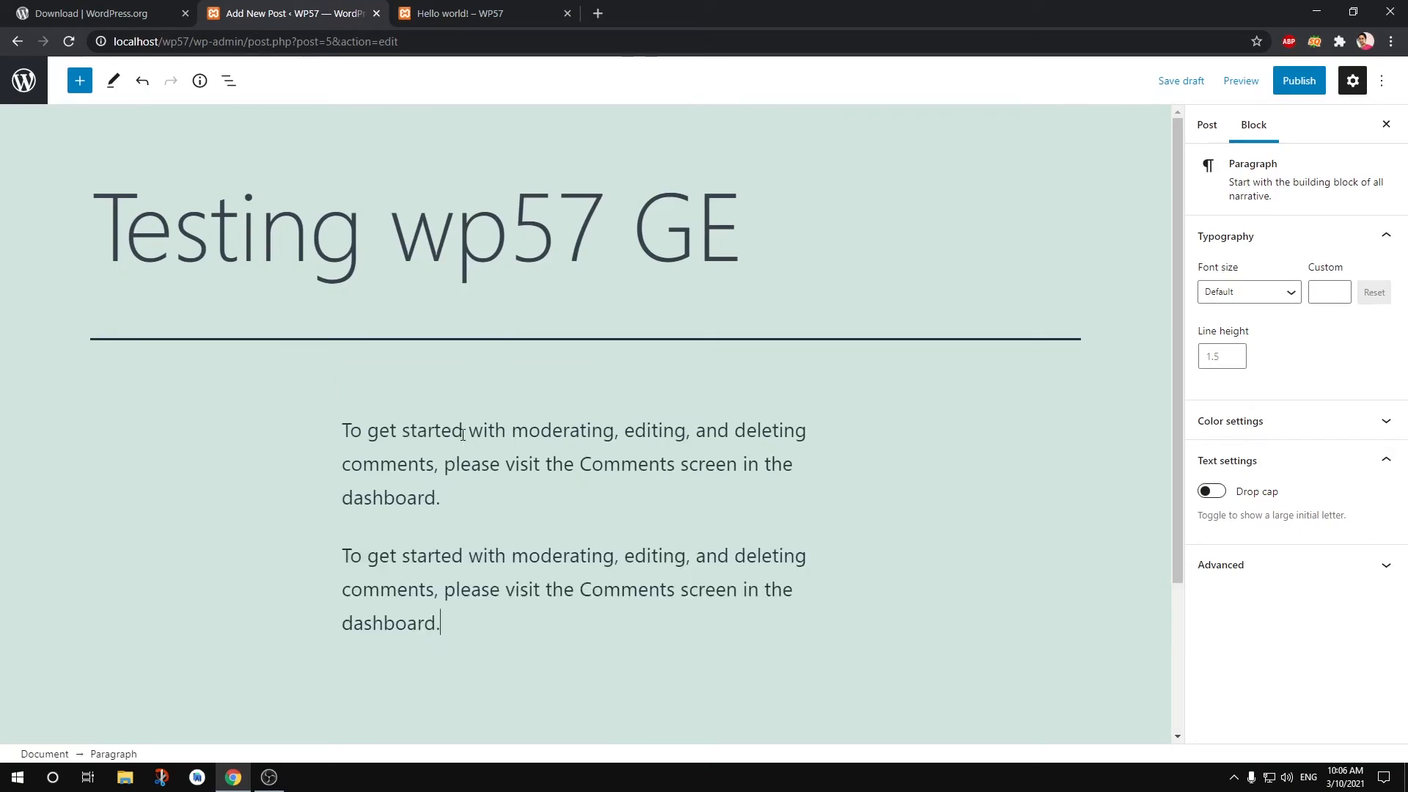
- Insert a List block on a new line below the second paragraph of the post
key("Return")
type("/")
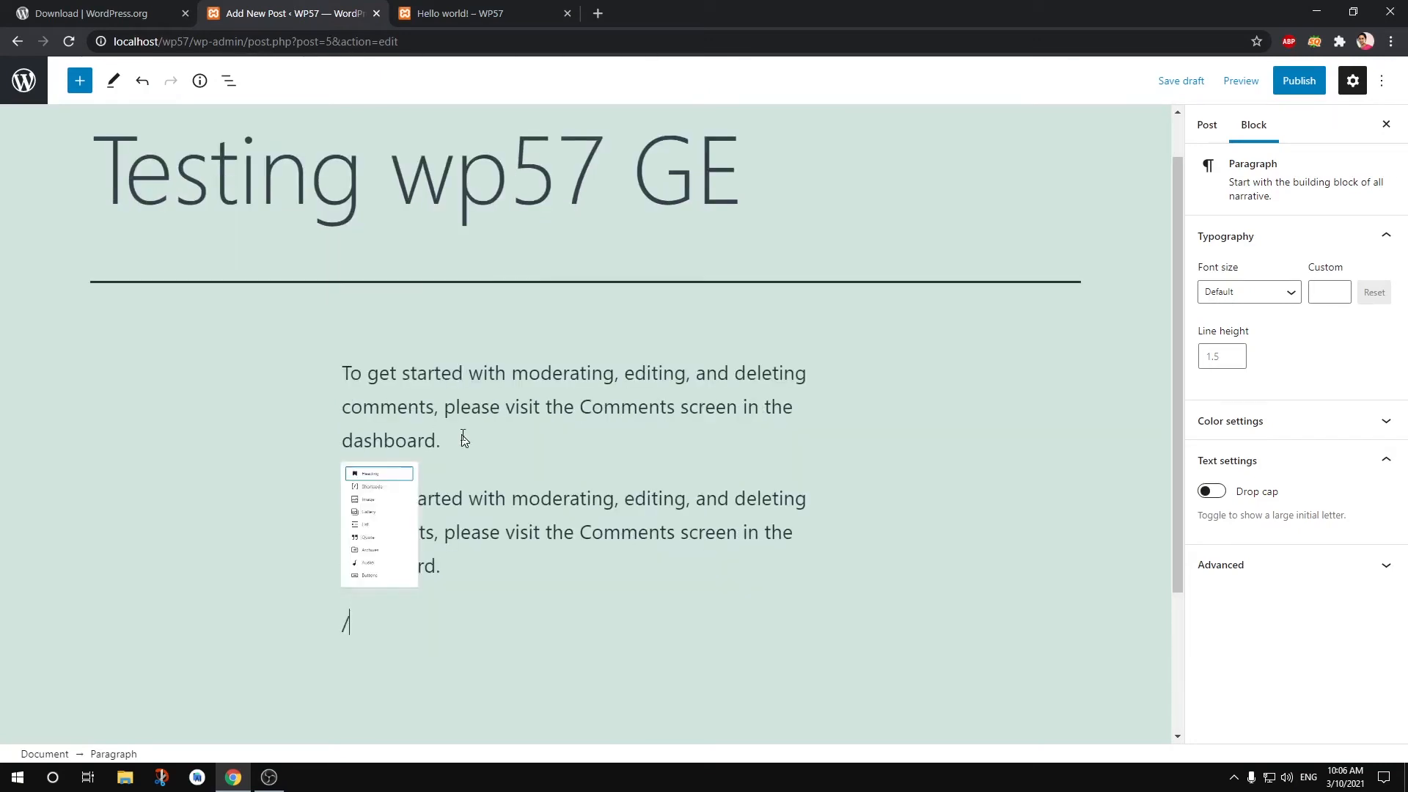
key("Down")
key("Down")
key("Down")
key("Down")
key("Down")
key("Down")
key("Down")
key("Down")
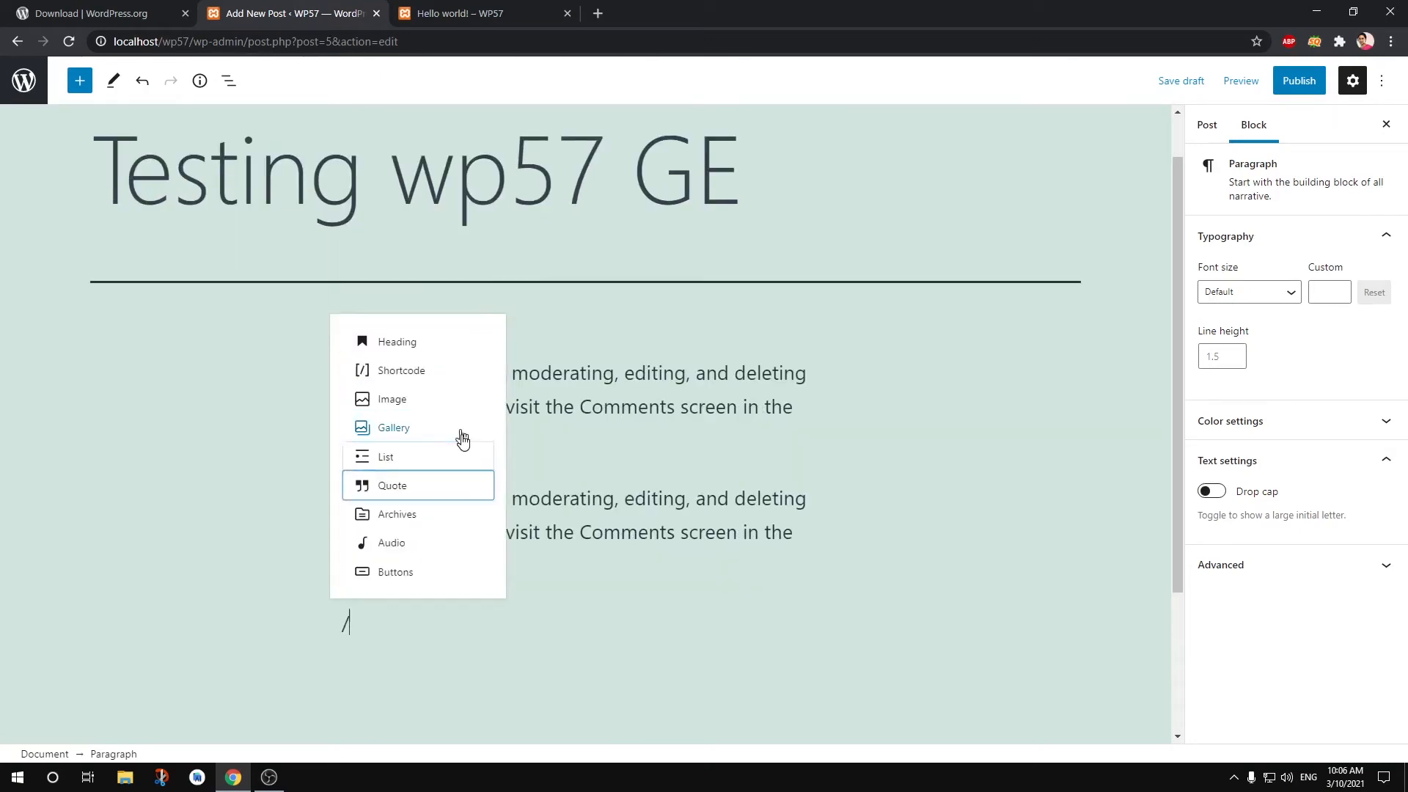
key("Up")
key("Up")
key("Up")
key("Up")
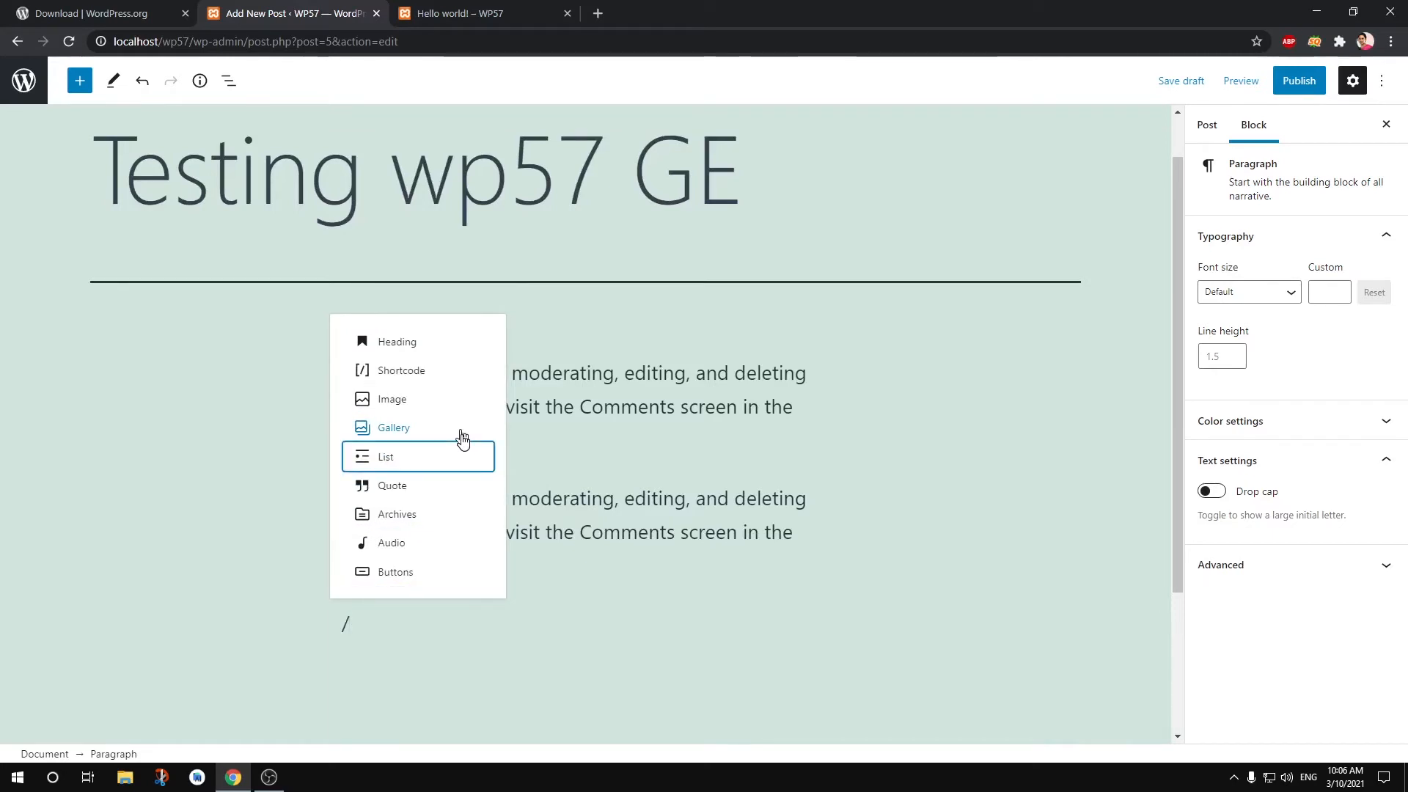
key("Return")
- Fill the list with the items "asldkjf", "alskjdfl", "weouriw", "djlasjd" and "jfaljksld", and end it with an empty paragraph below
type("asldkjf")
key("Return")
type("alskjdfl")
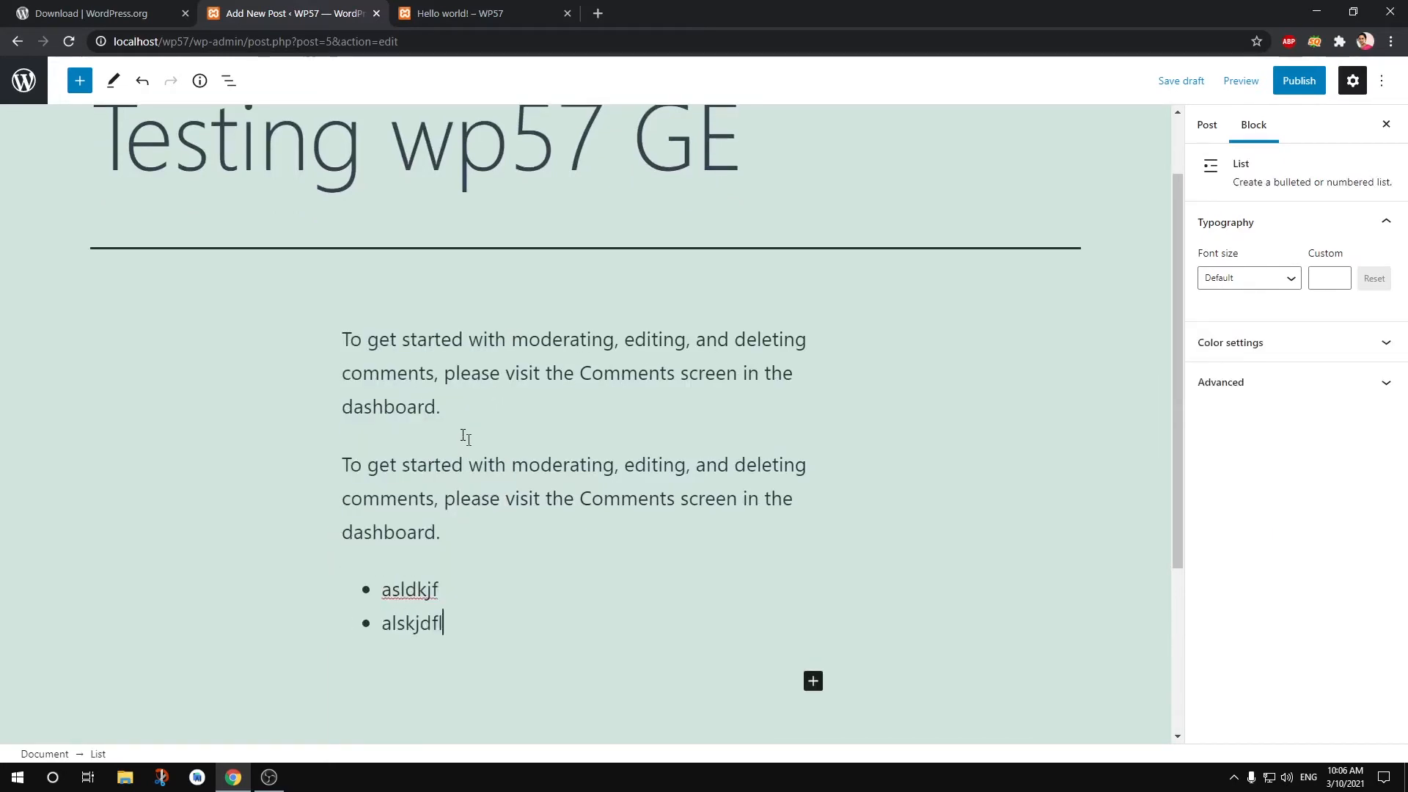
key("Return")
type("weouriw")
key("Return")
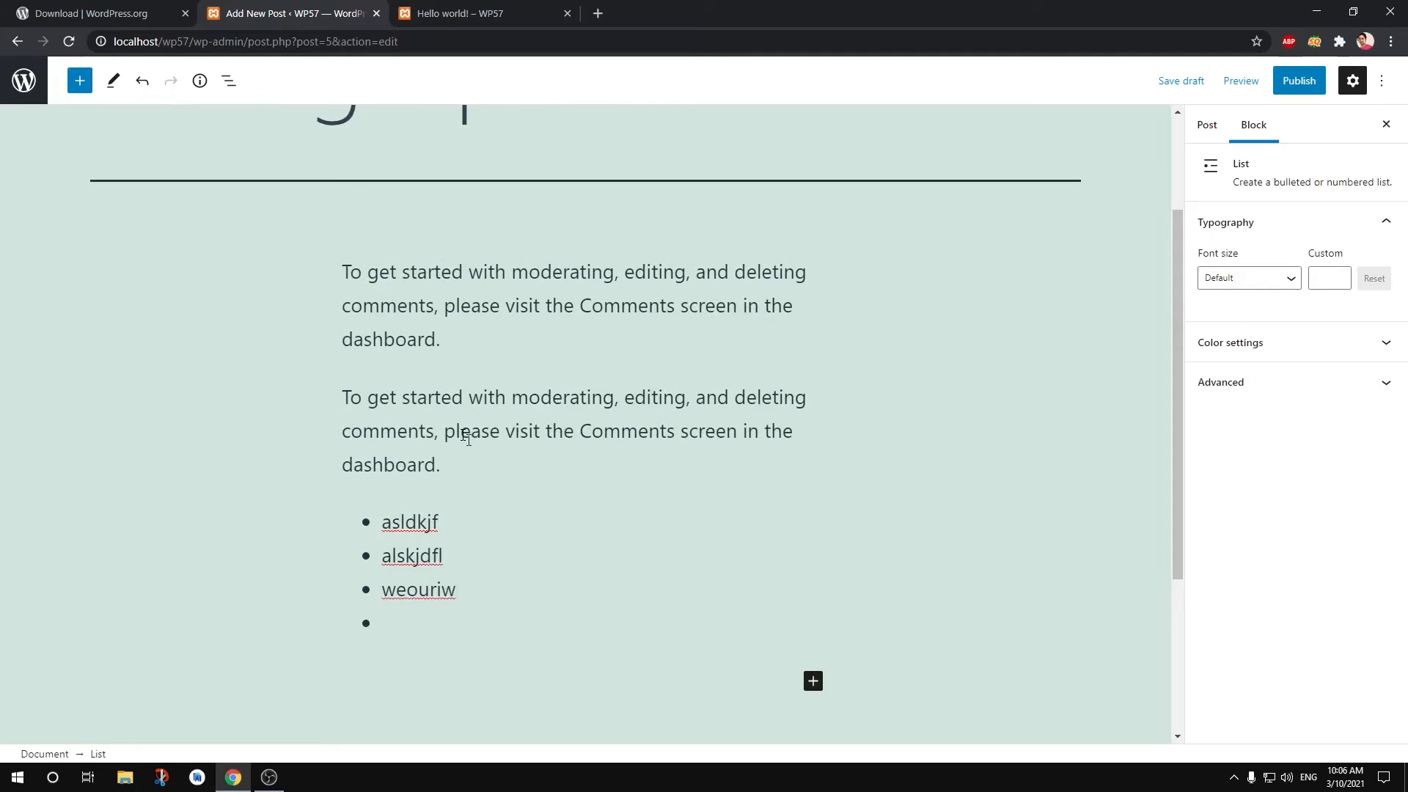
type("djlasjd")
key("Return")
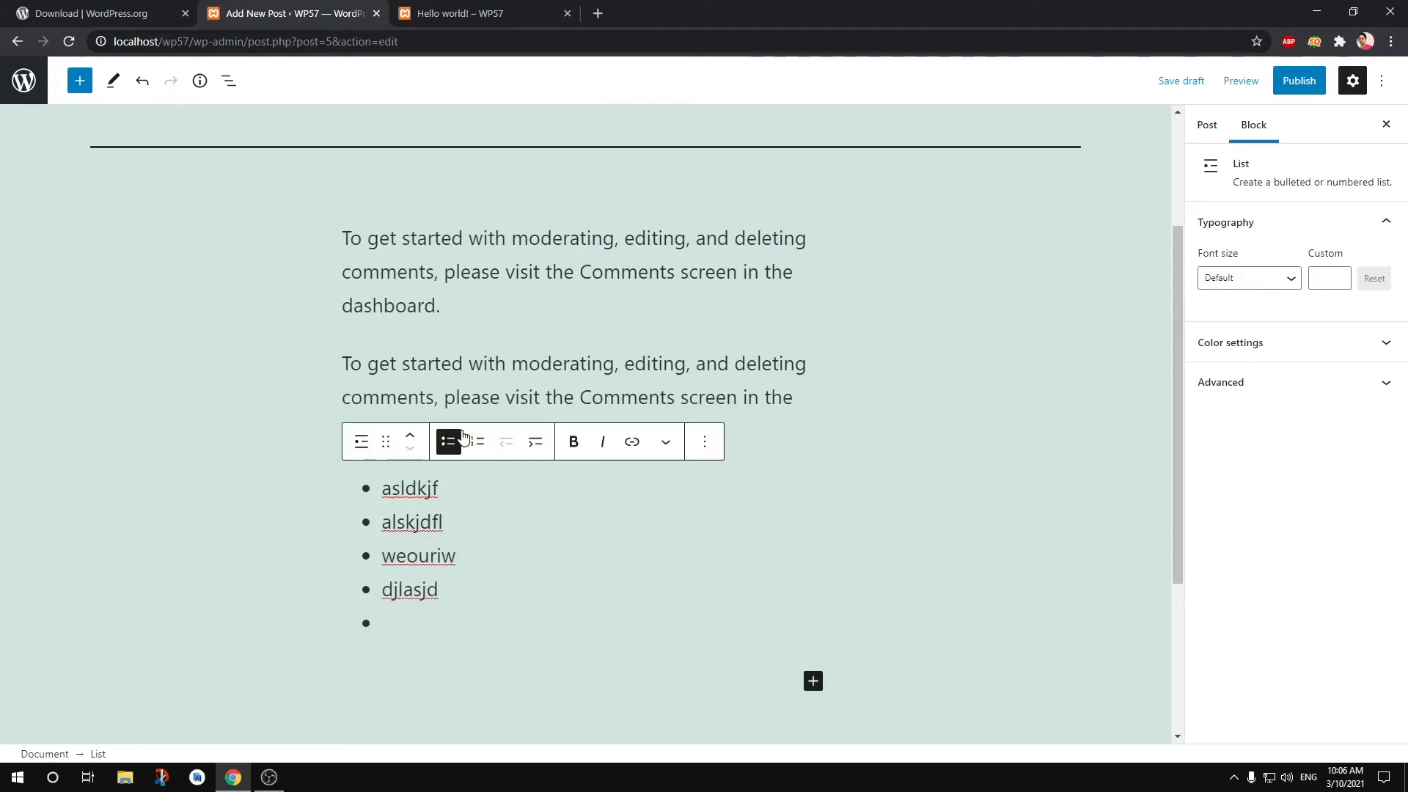
type("jfaljksld")
key("Return")
key("Return")
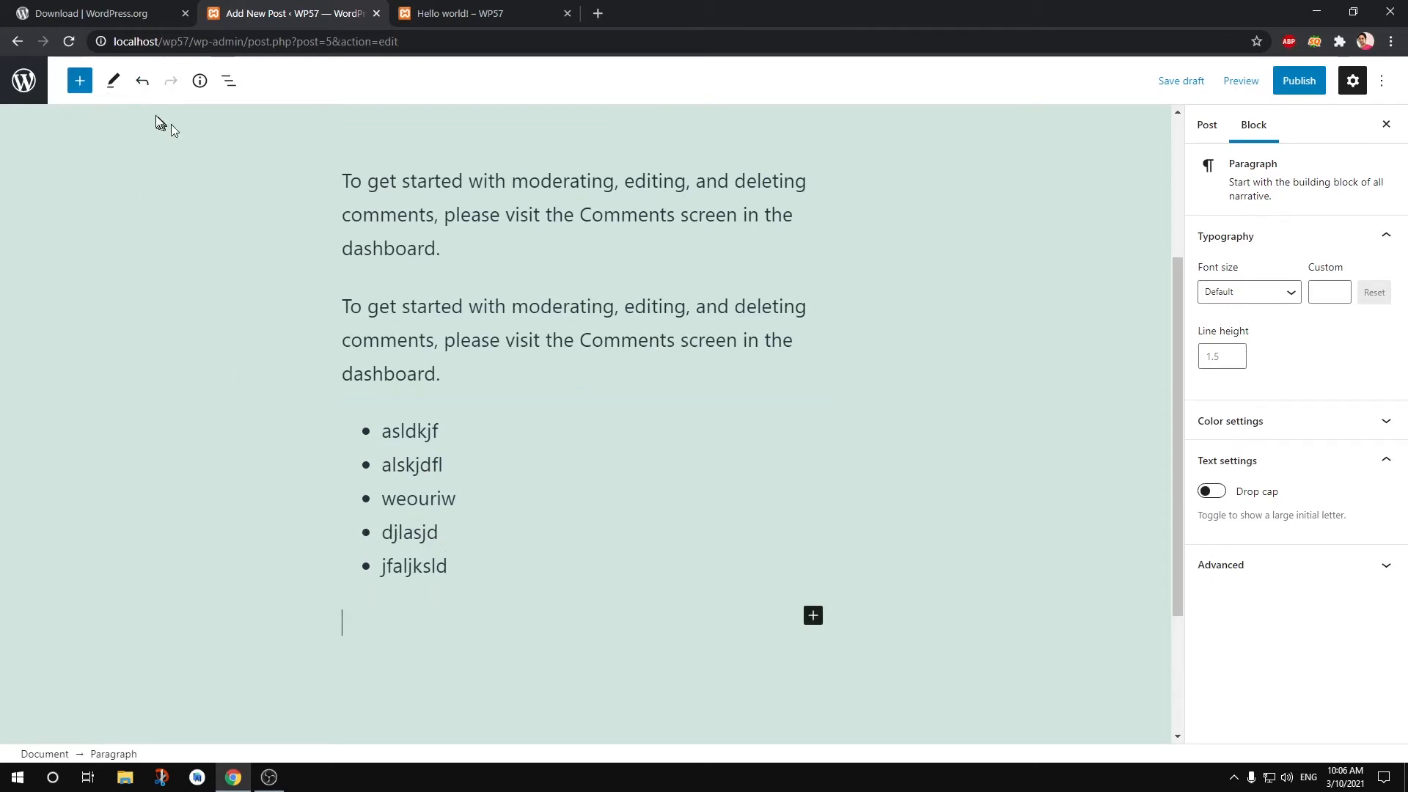
- Look through the block library down to the embeds and insert a Social Icons block in the empty paragraph below the list
left_click(81, 82)
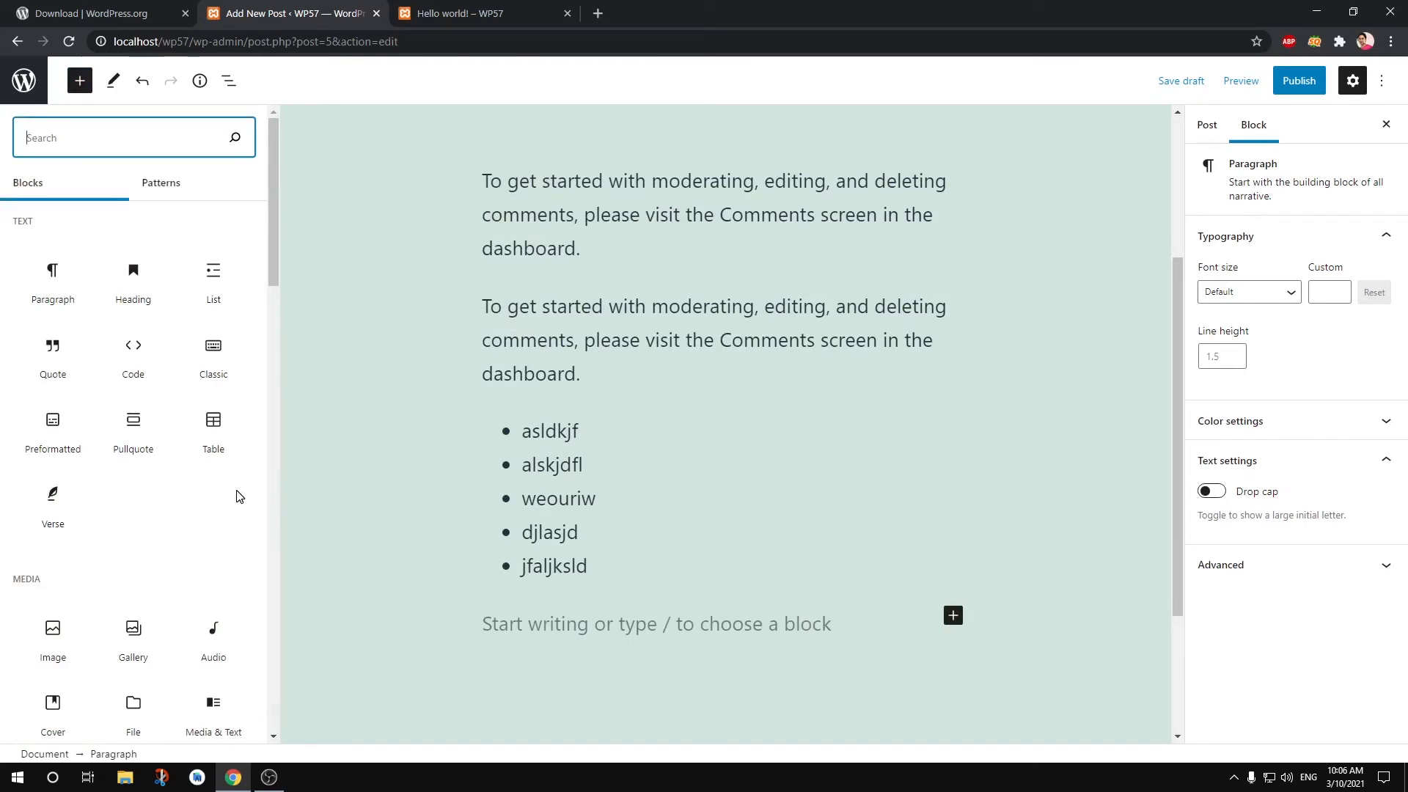
scroll(237, 496, "down", 15)
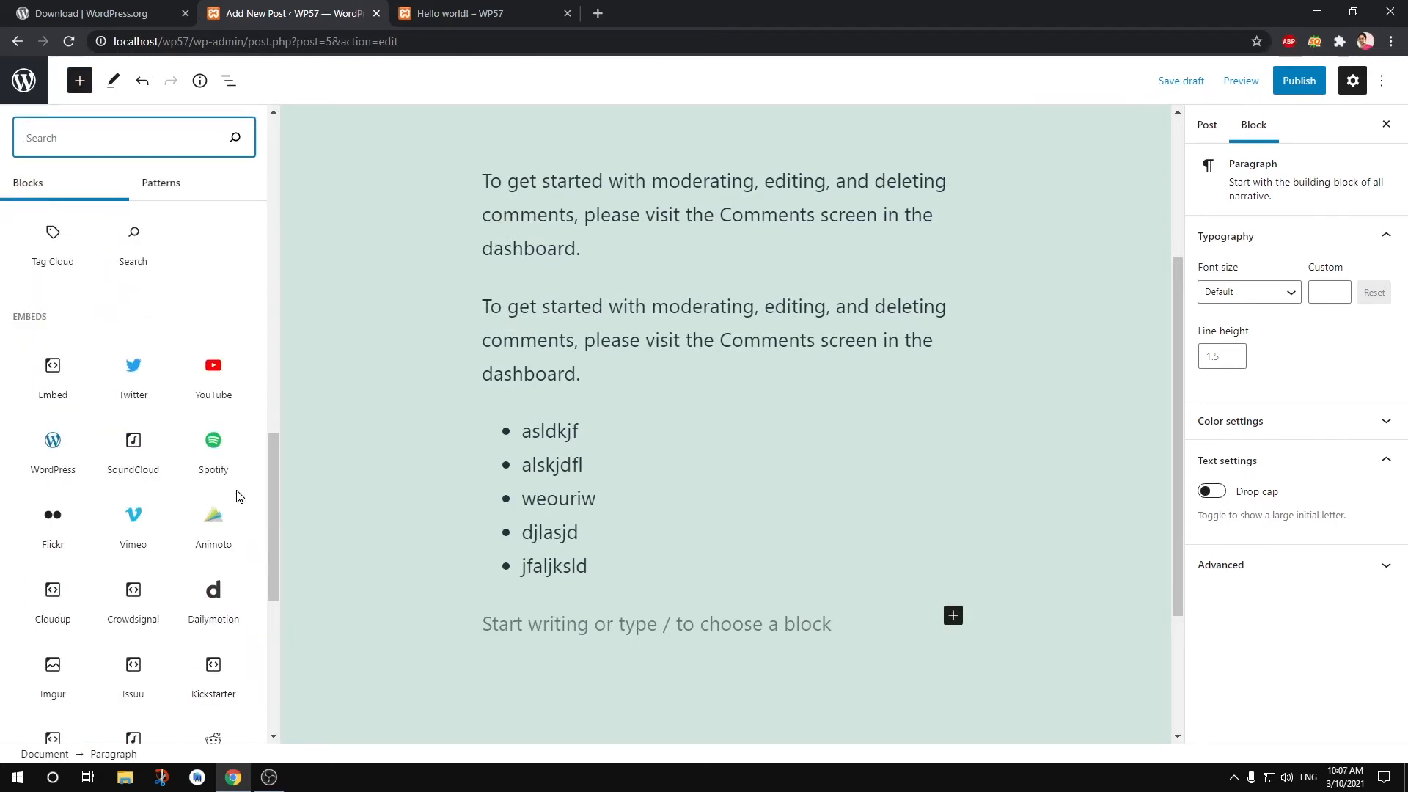
mouse_move(238, 499)
scroll(237, 496, "down", 5)
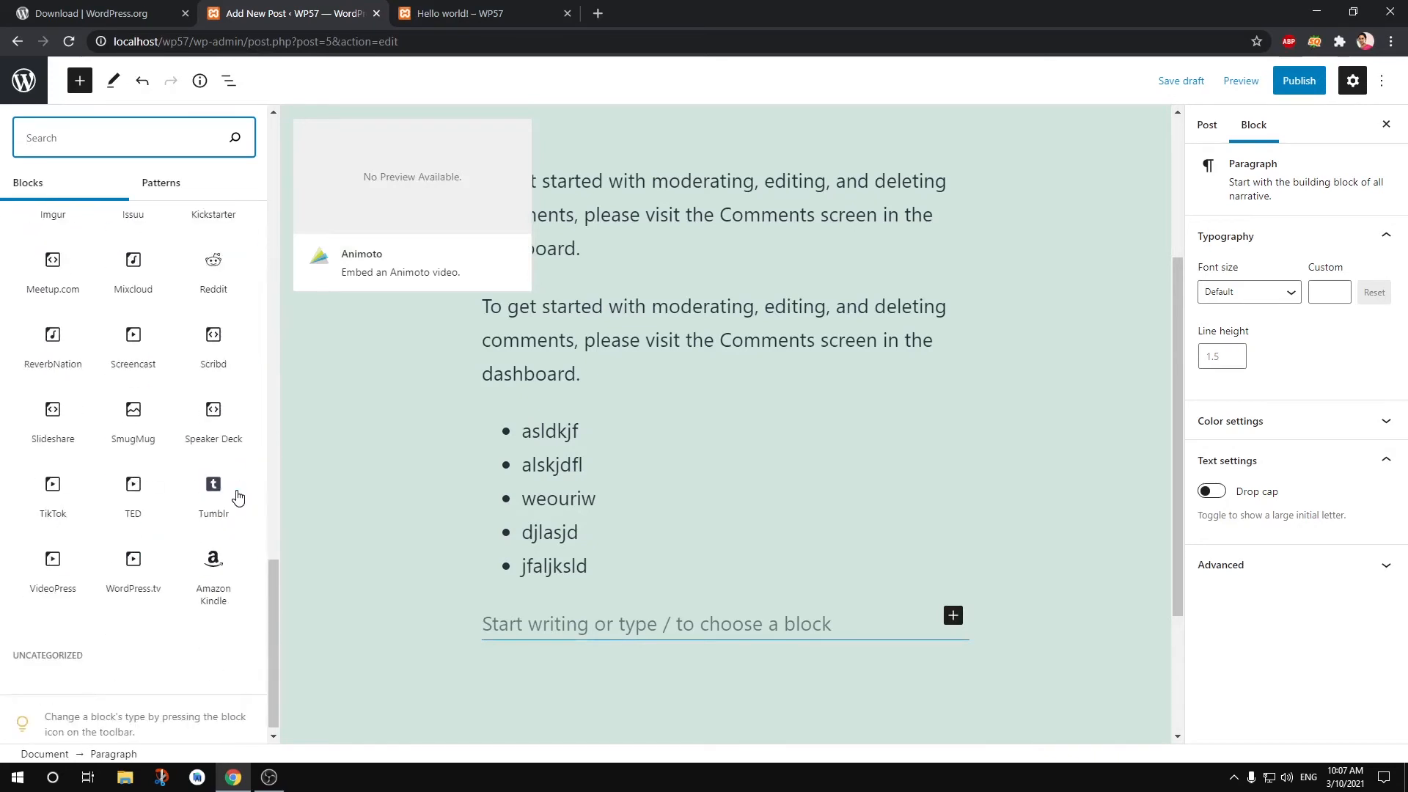
left_click(520, 629)
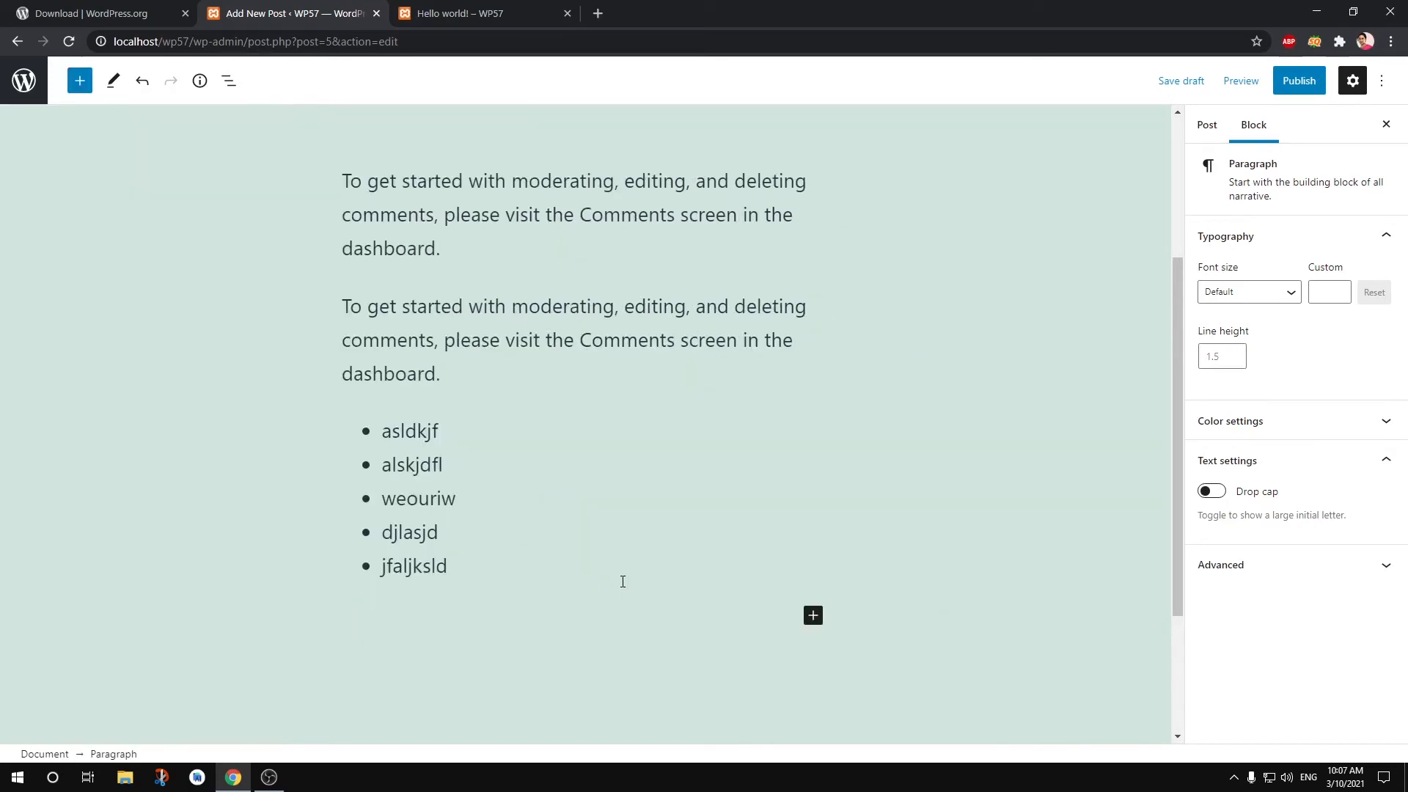
type("/coa")
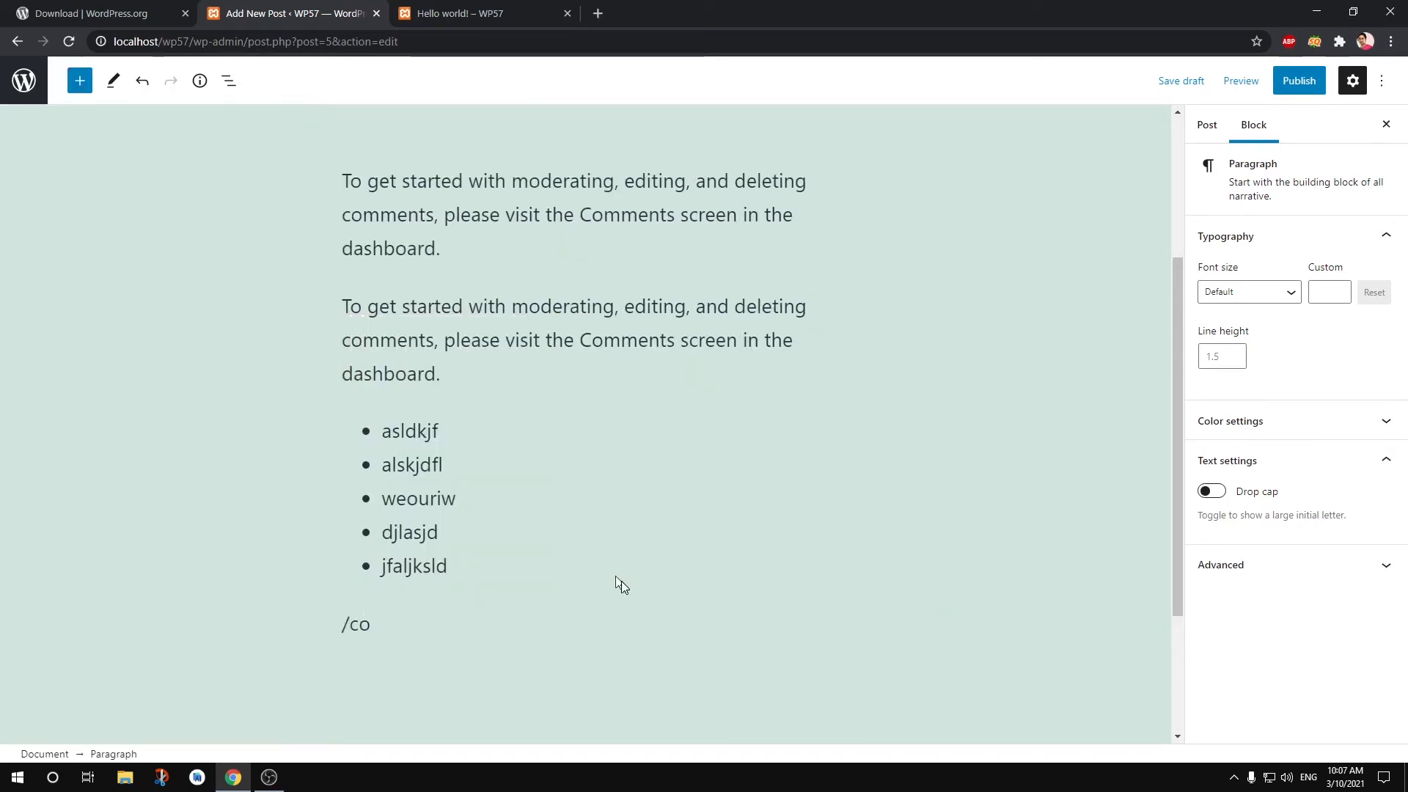
key("BackSpace")
key("BackSpace")
type("so")
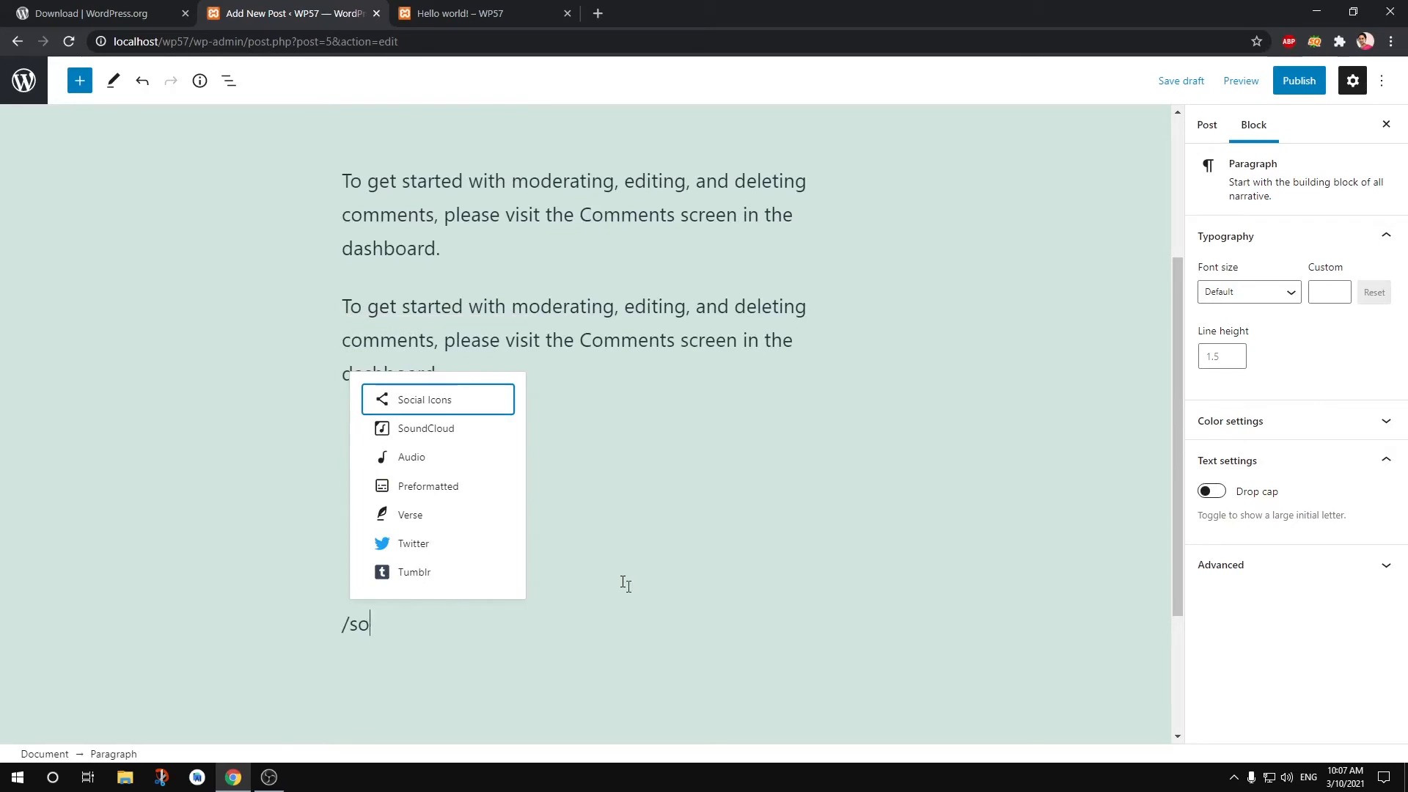
left_click(462, 406)
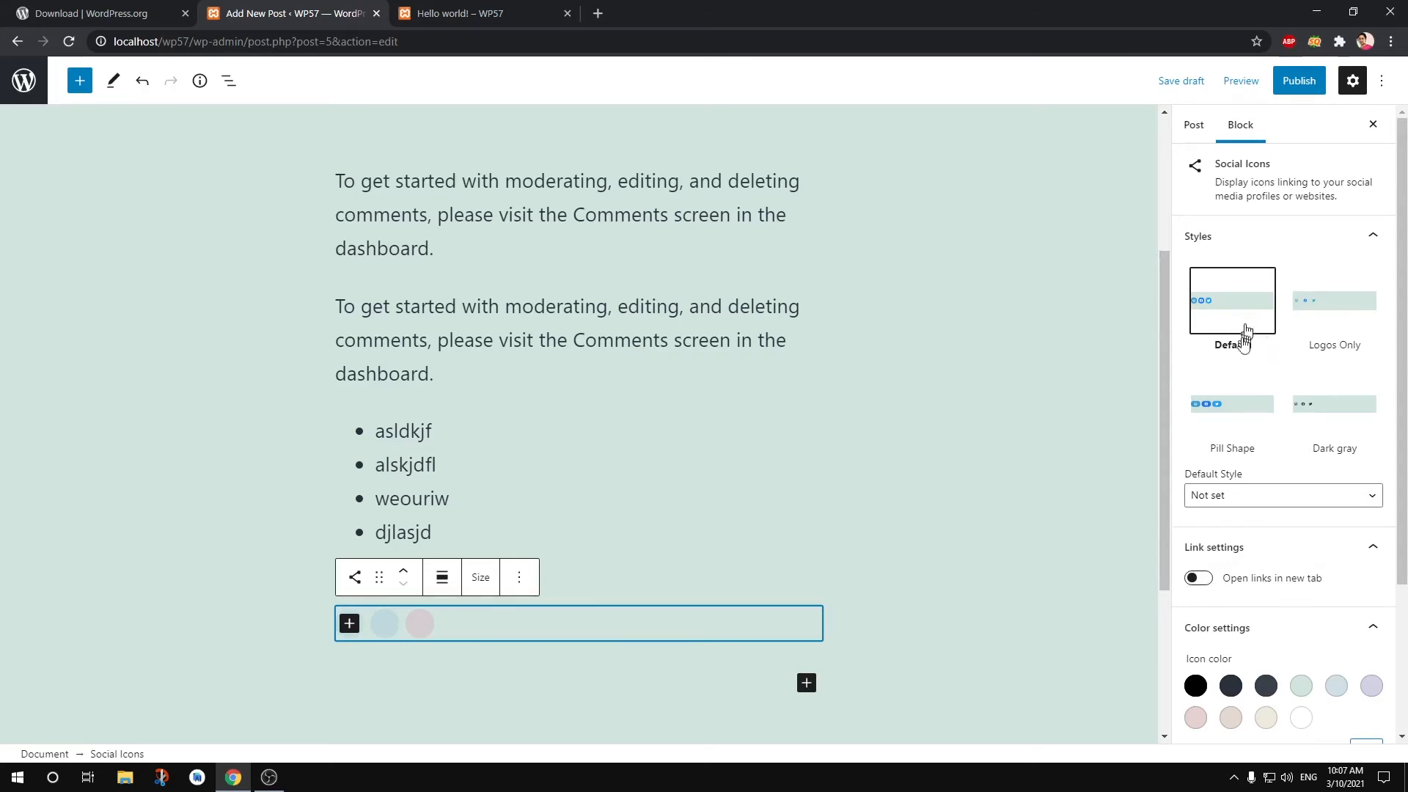
- Give the Social Icons block the Pill Shape style and make its links open in a new tab
left_click(1236, 412)
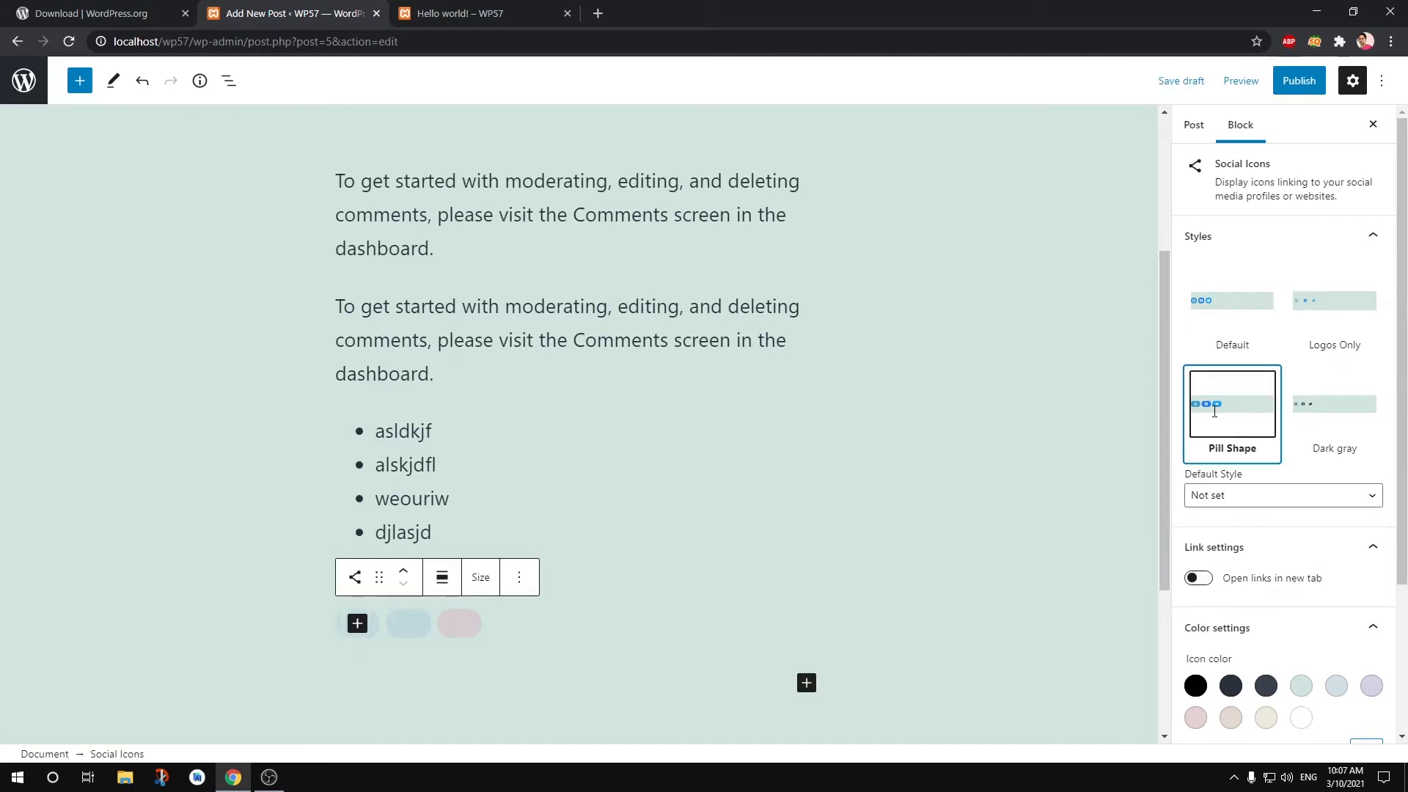
left_click(1237, 297)
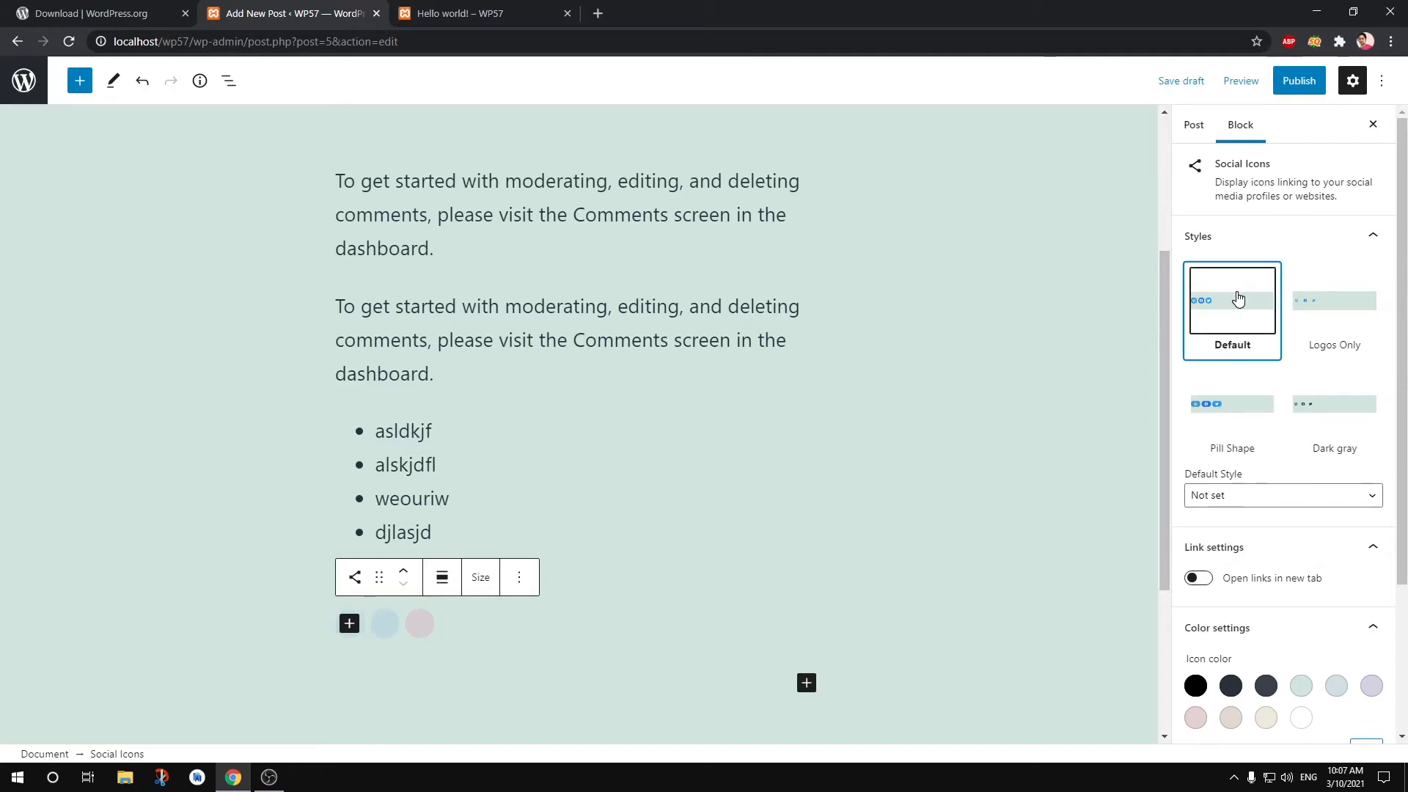
left_click(1248, 422)
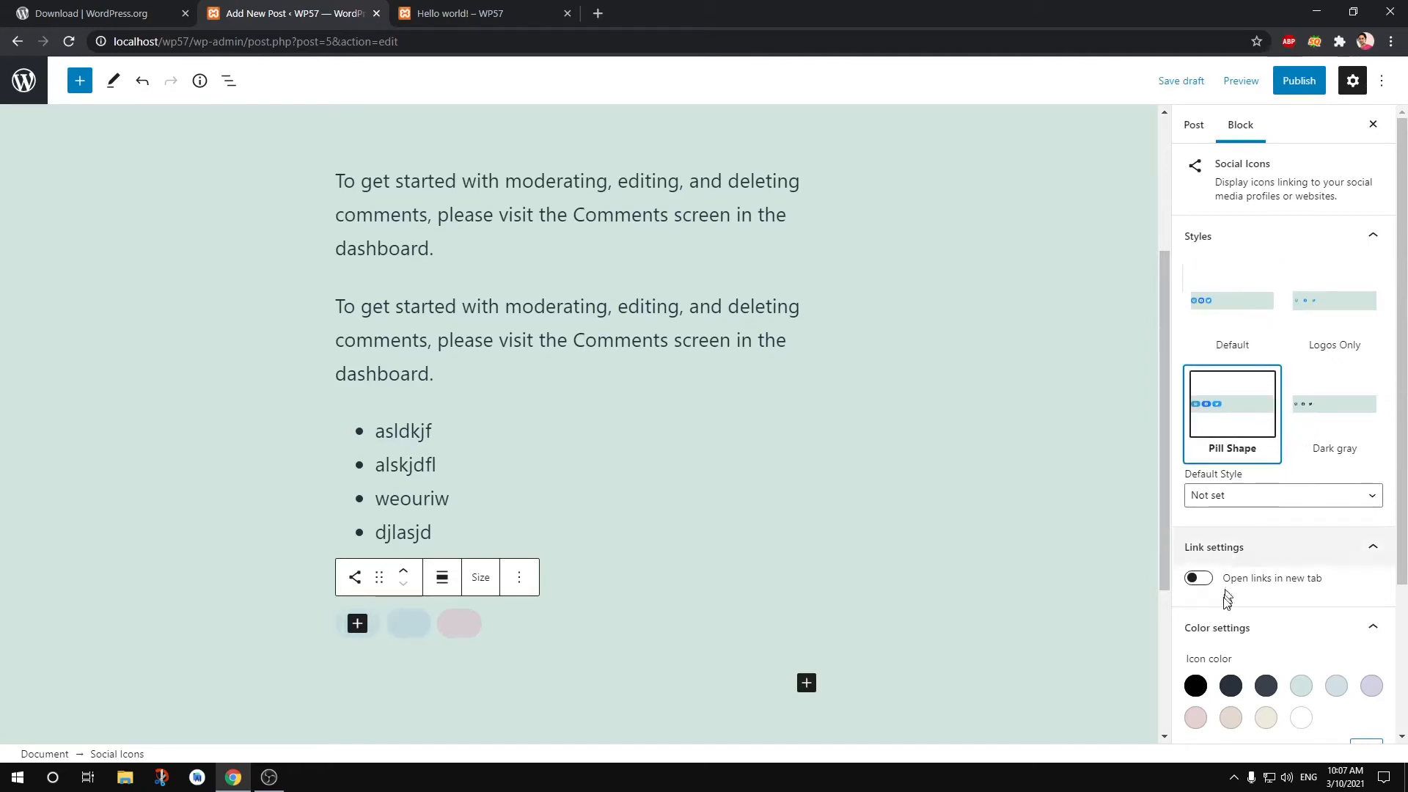
left_click(1199, 578)
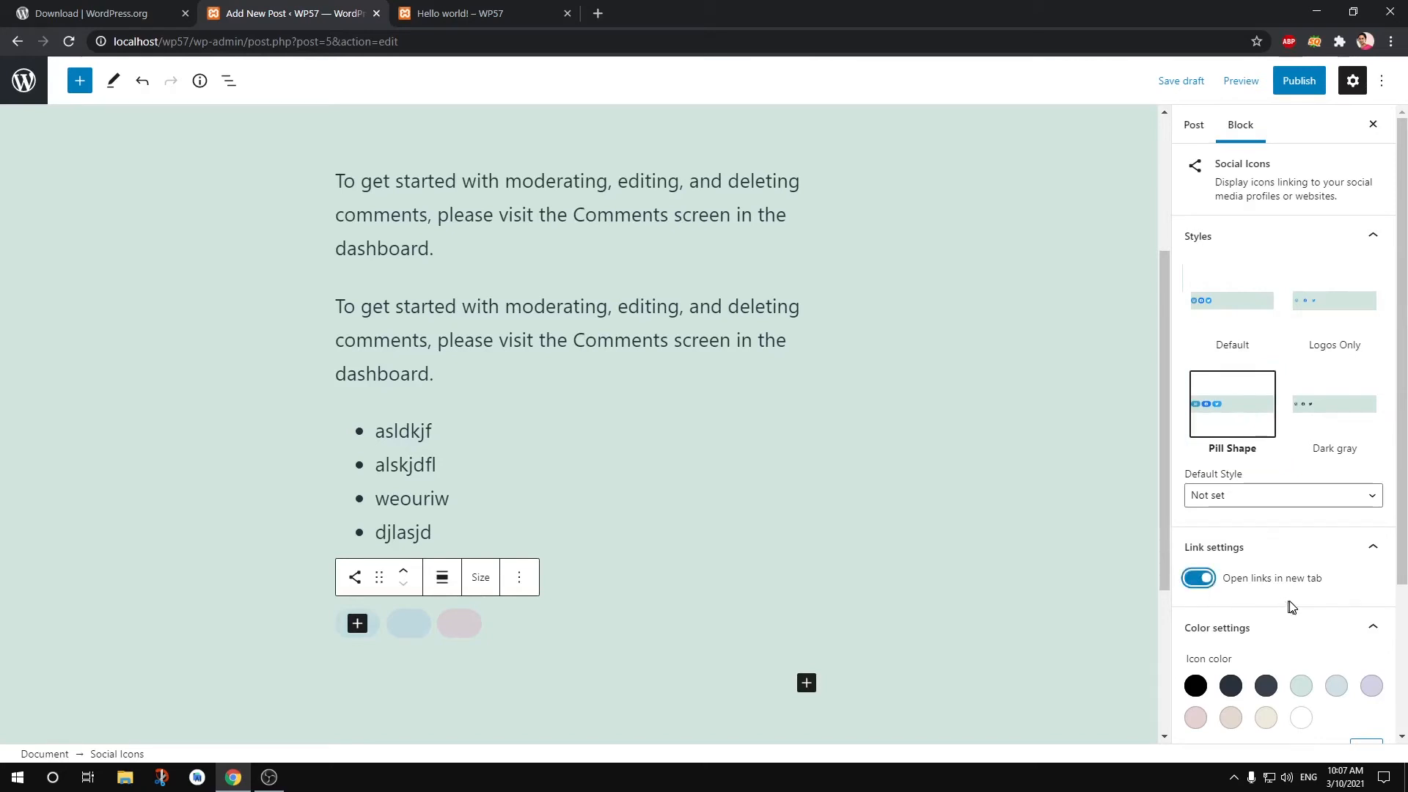
scroll(1290, 605, "down", 3)
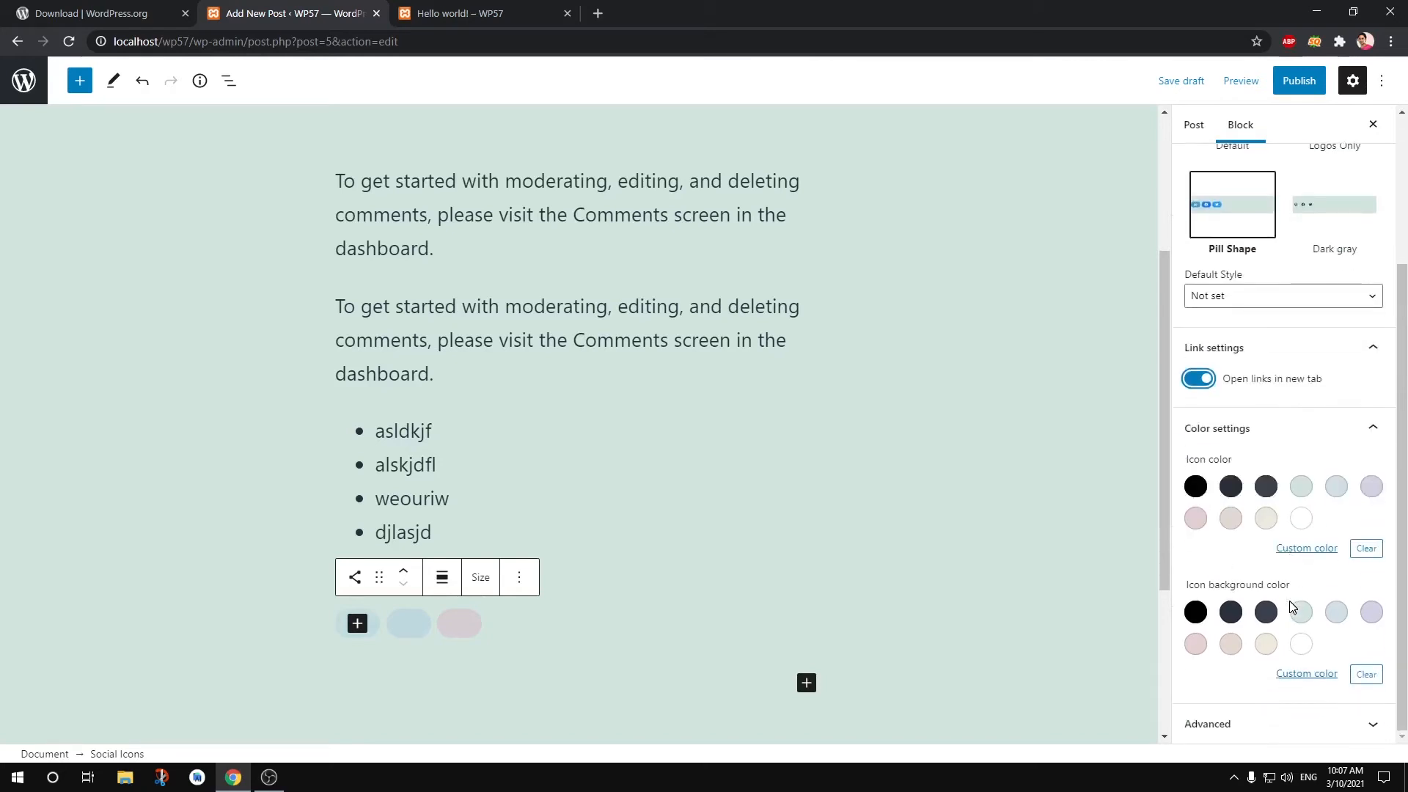
left_click(1355, 351)
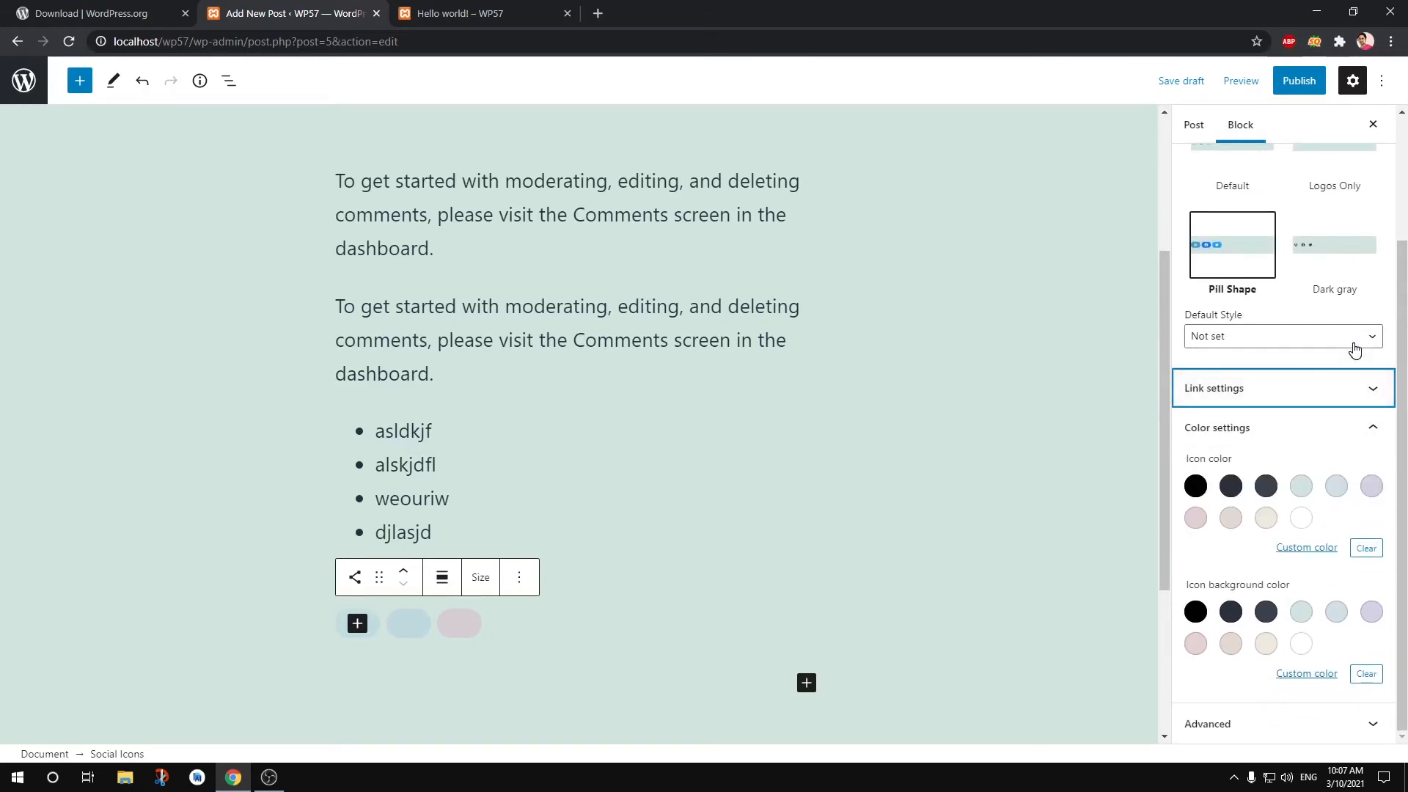
left_click(1353, 385)
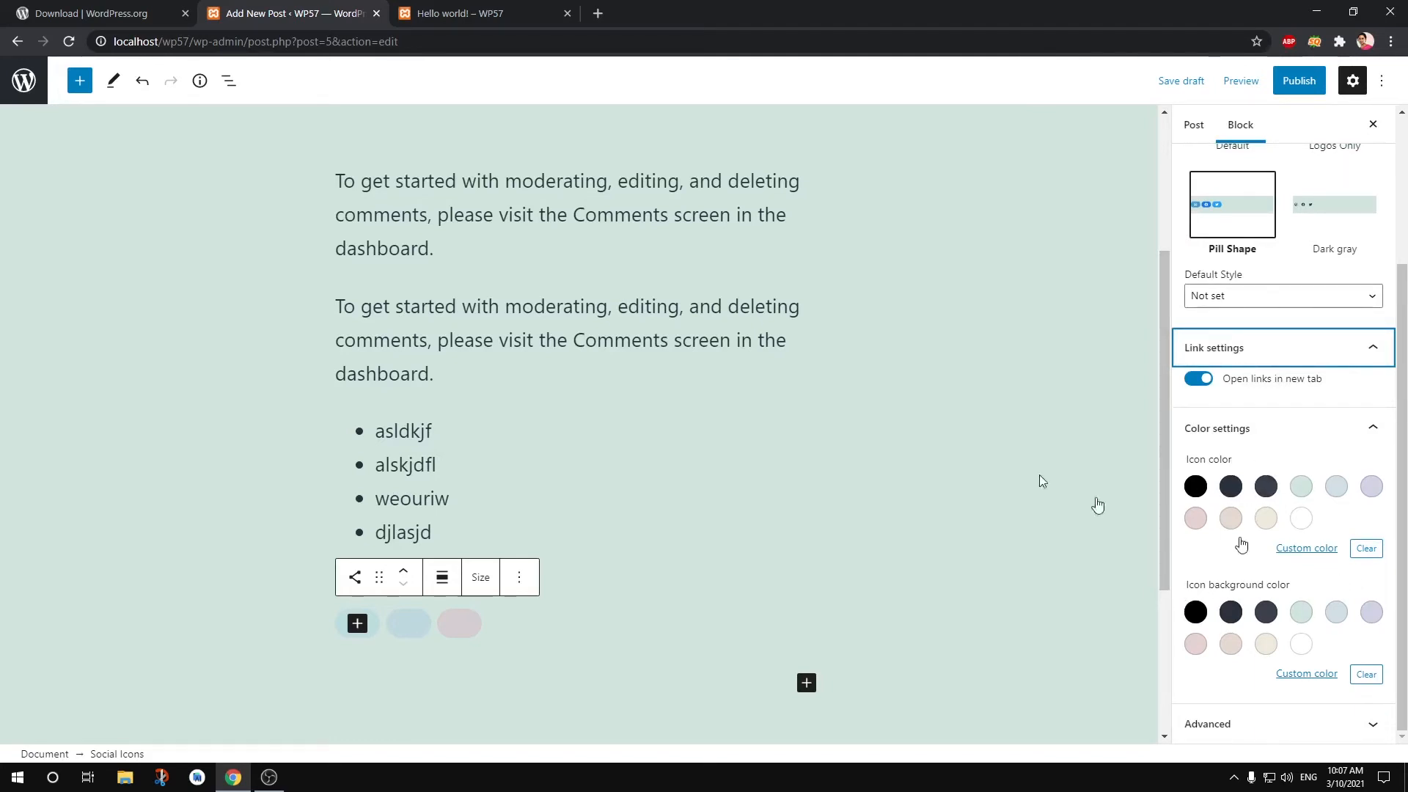
scroll(671, 490, "up", 3)
scroll(672, 493, "down", 5)
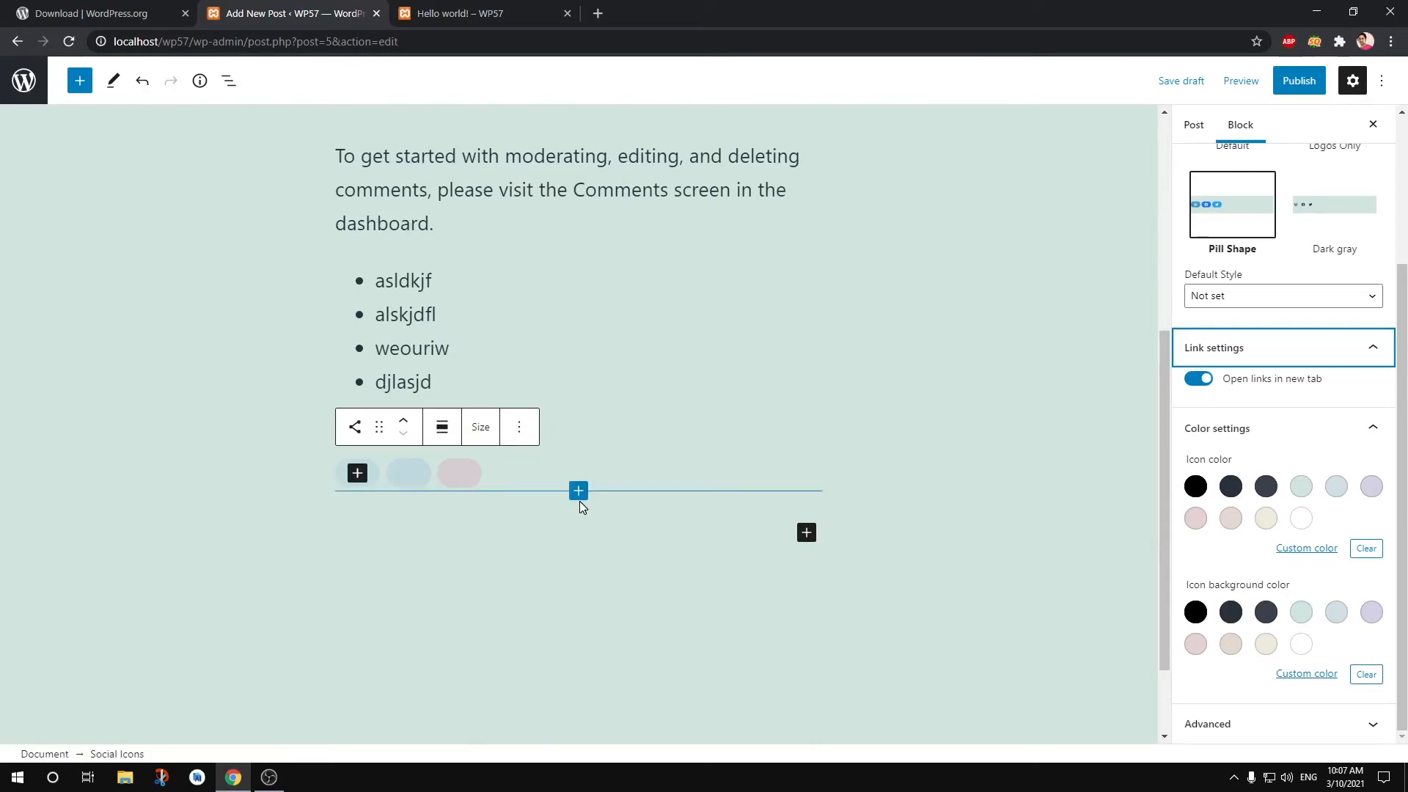
- Publish the post and open its live page in the browser
left_click(1294, 89)
left_click(1257, 84)
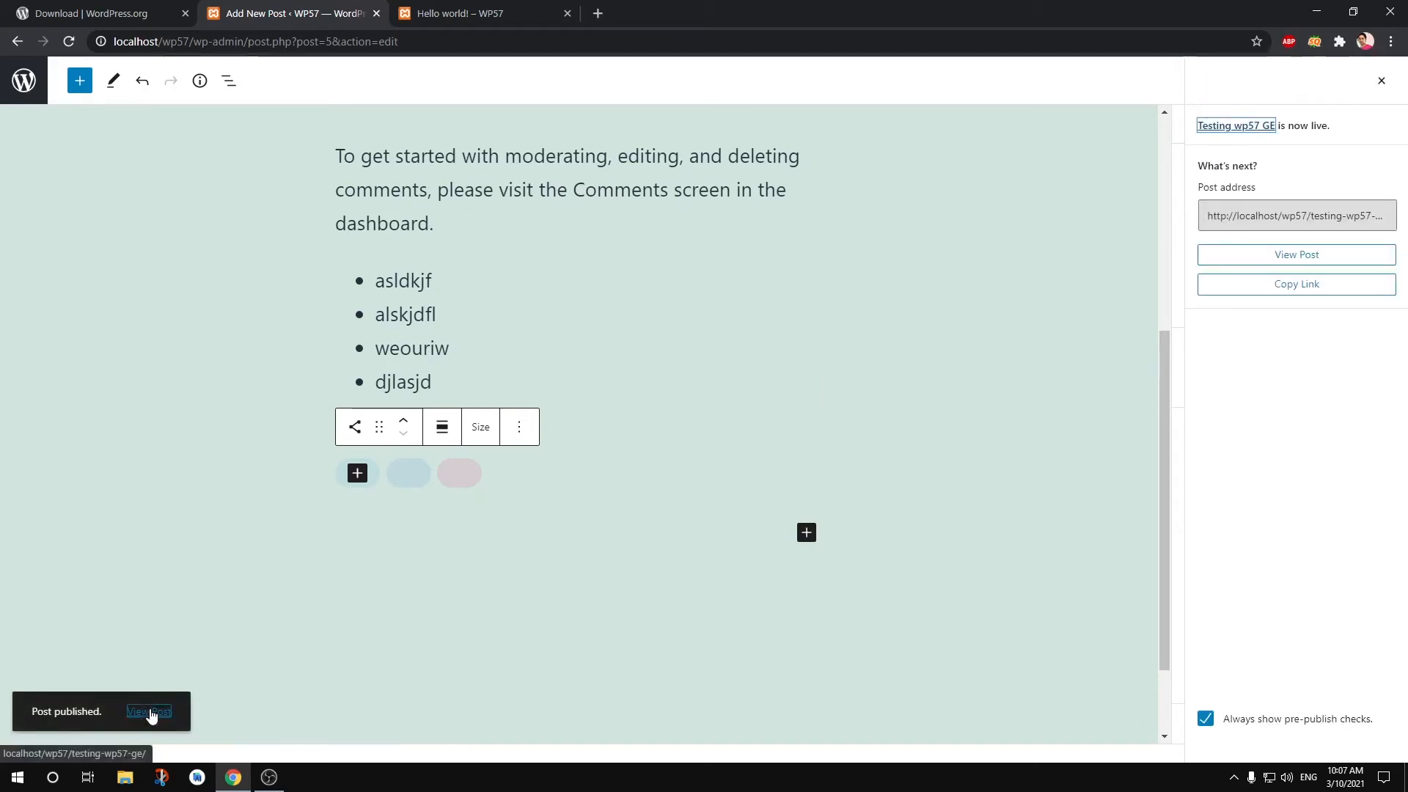
left_click(150, 712)
left_click(675, 10)
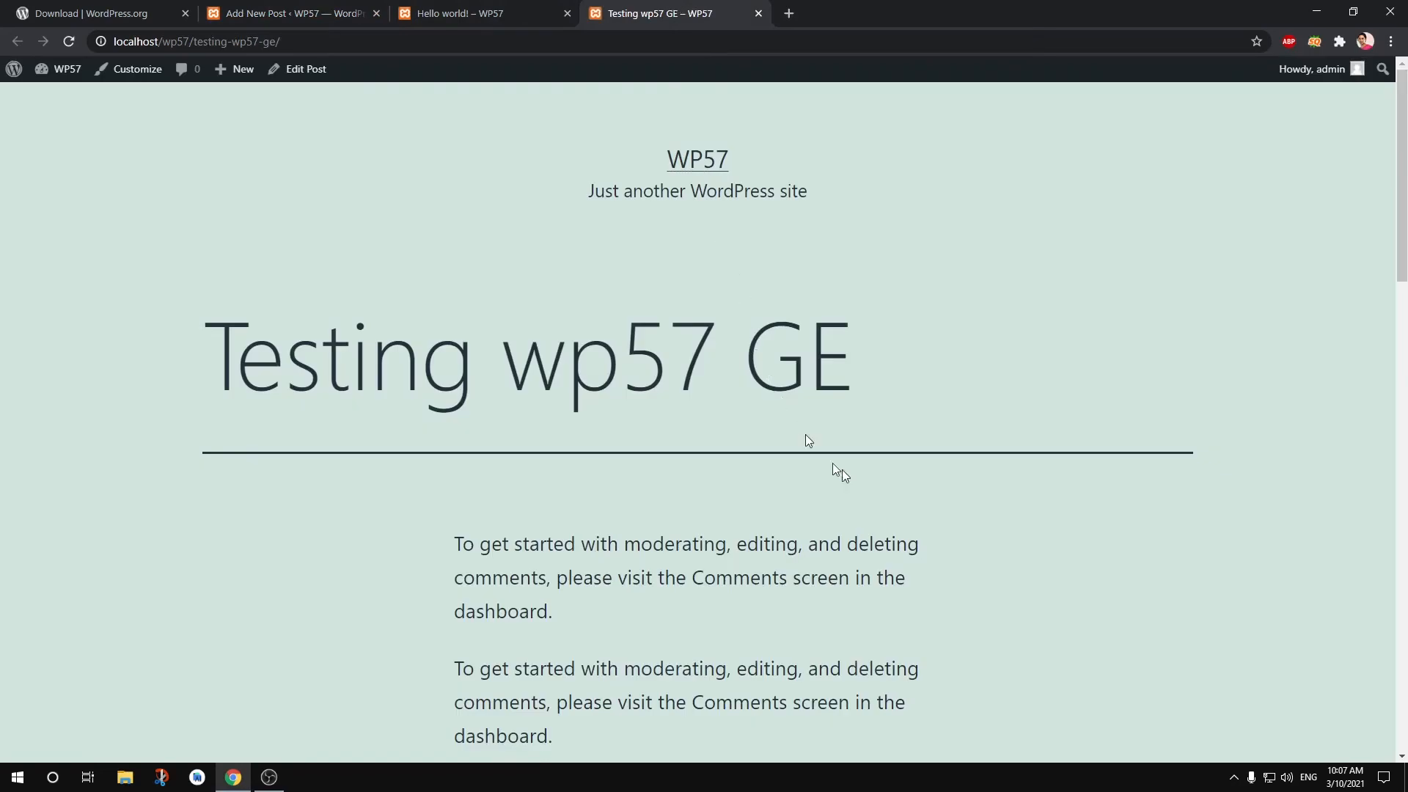
- Examine the published post from title to footer, including its paragraphs, list, comment form and recent posts
scroll(856, 438, "down", 9)
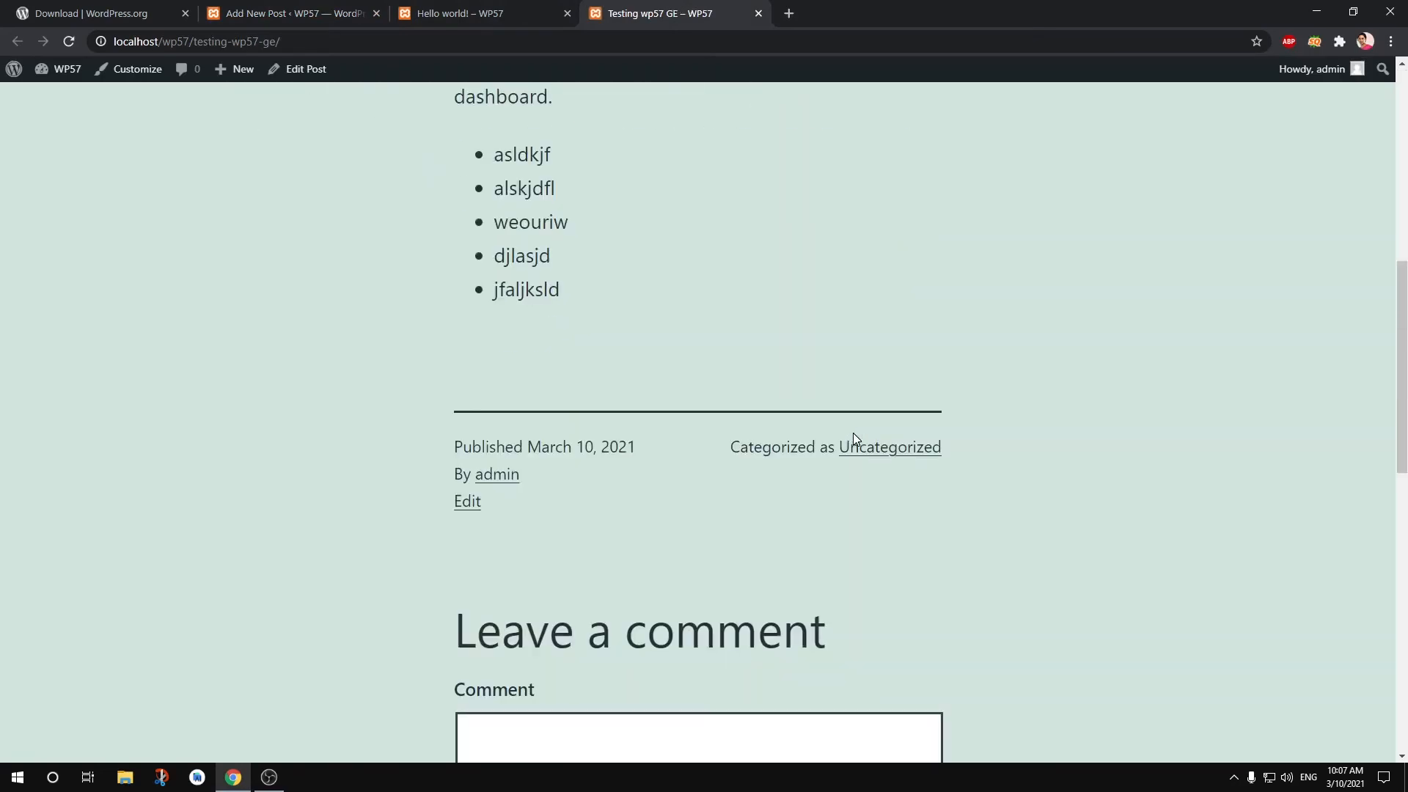
scroll(856, 438, "down", 5)
scroll(852, 433, "down", 7)
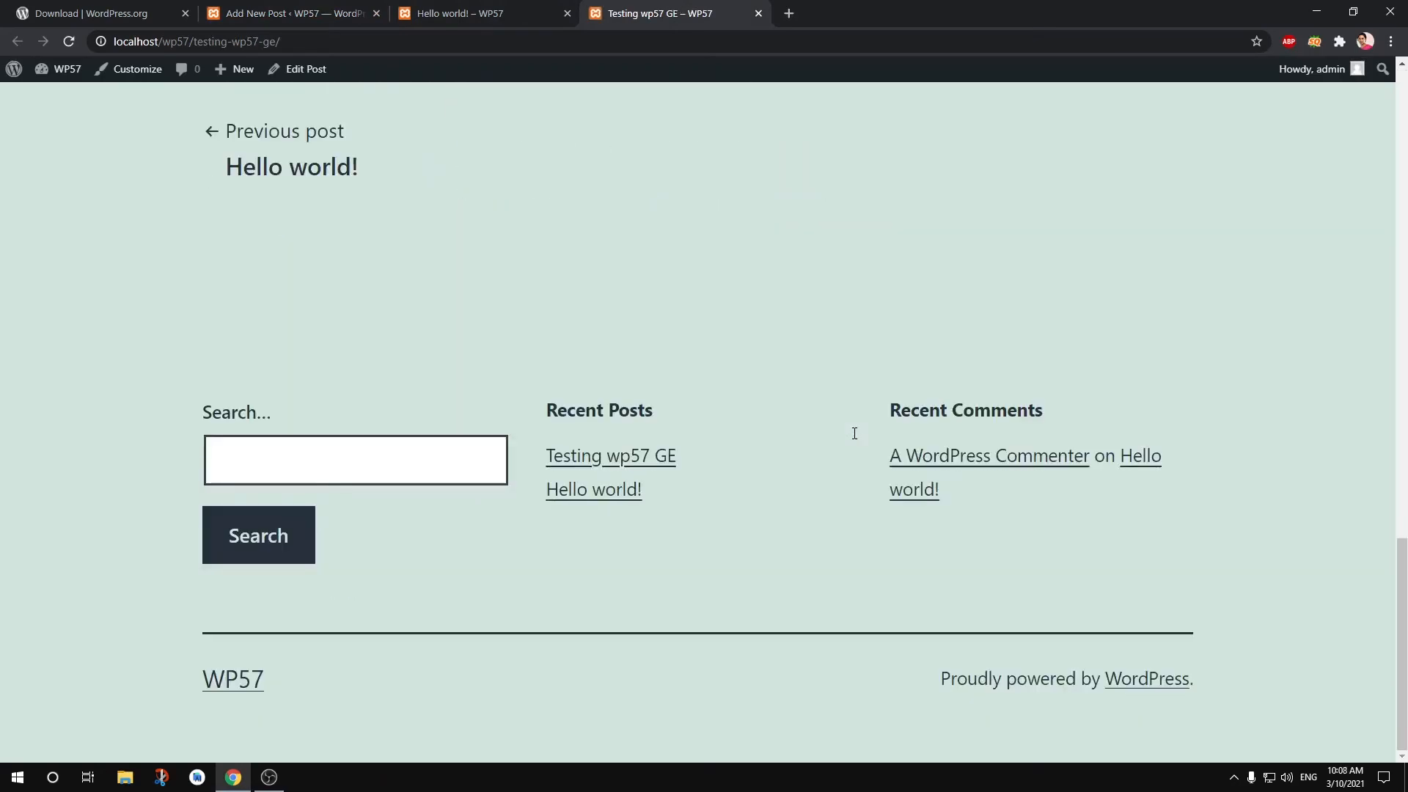
scroll(852, 433, "up", 10)
scroll(852, 432, "up", 7)
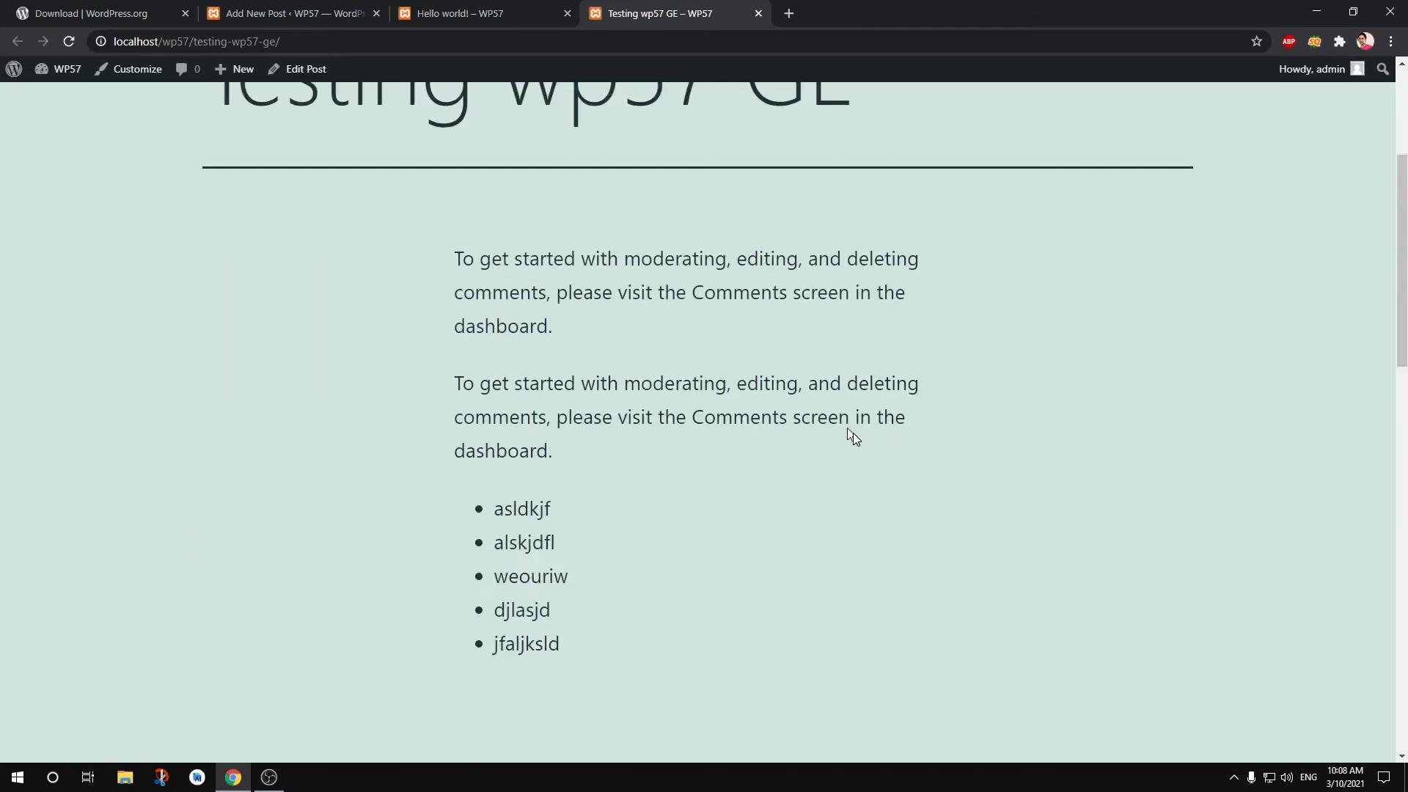
scroll(852, 432, "down", 4)
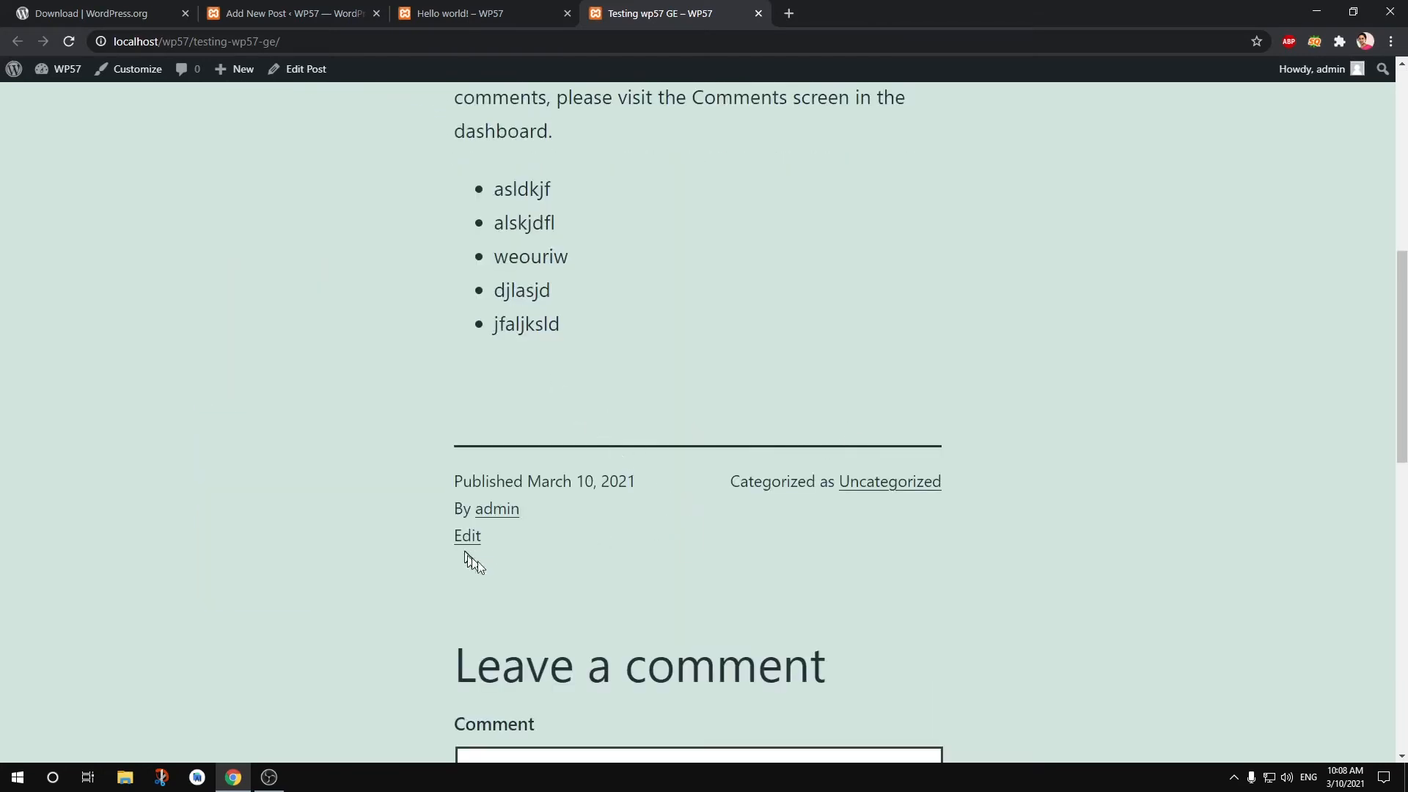
scroll(705, 574, "down", 6)
scroll(708, 580, "down", 6)
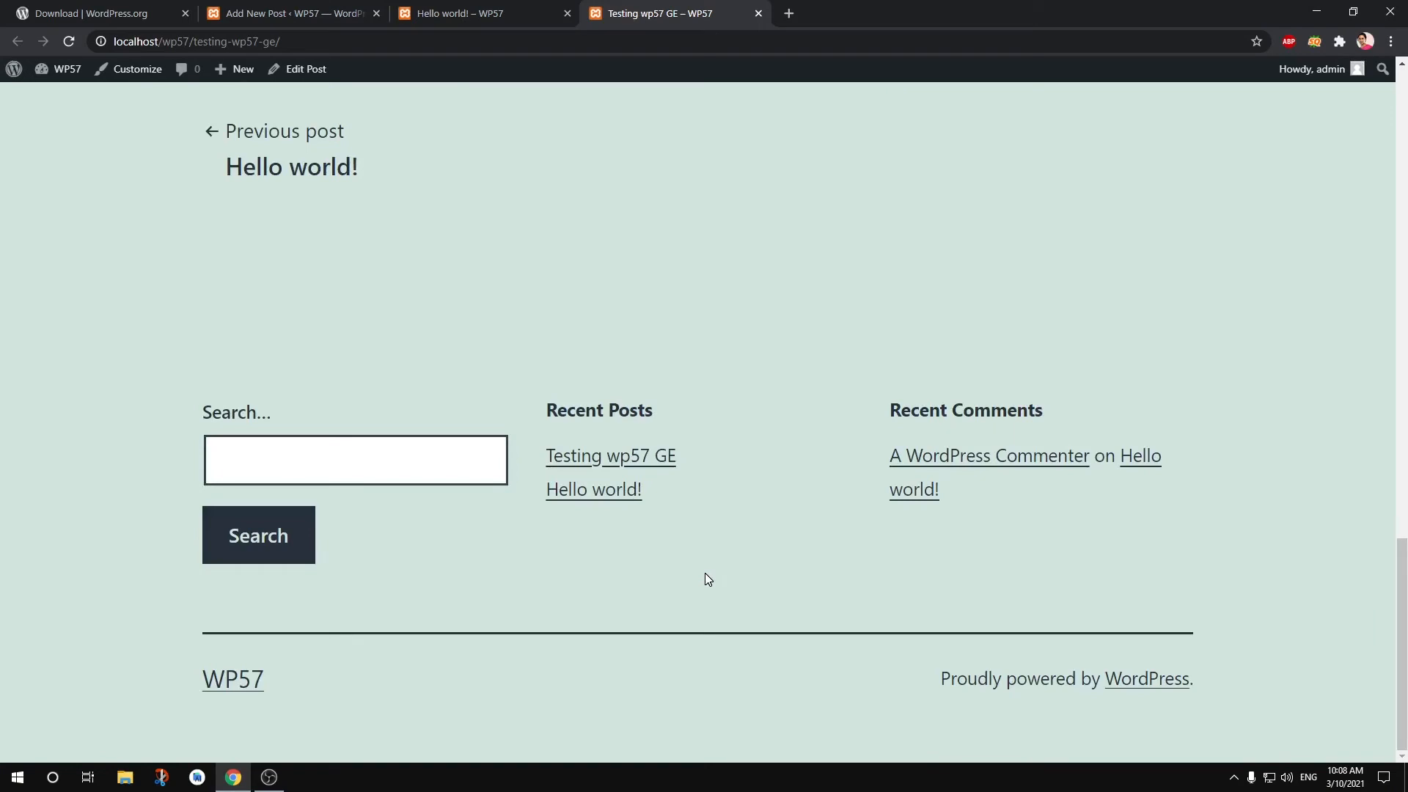
scroll(707, 579, "up", 18)
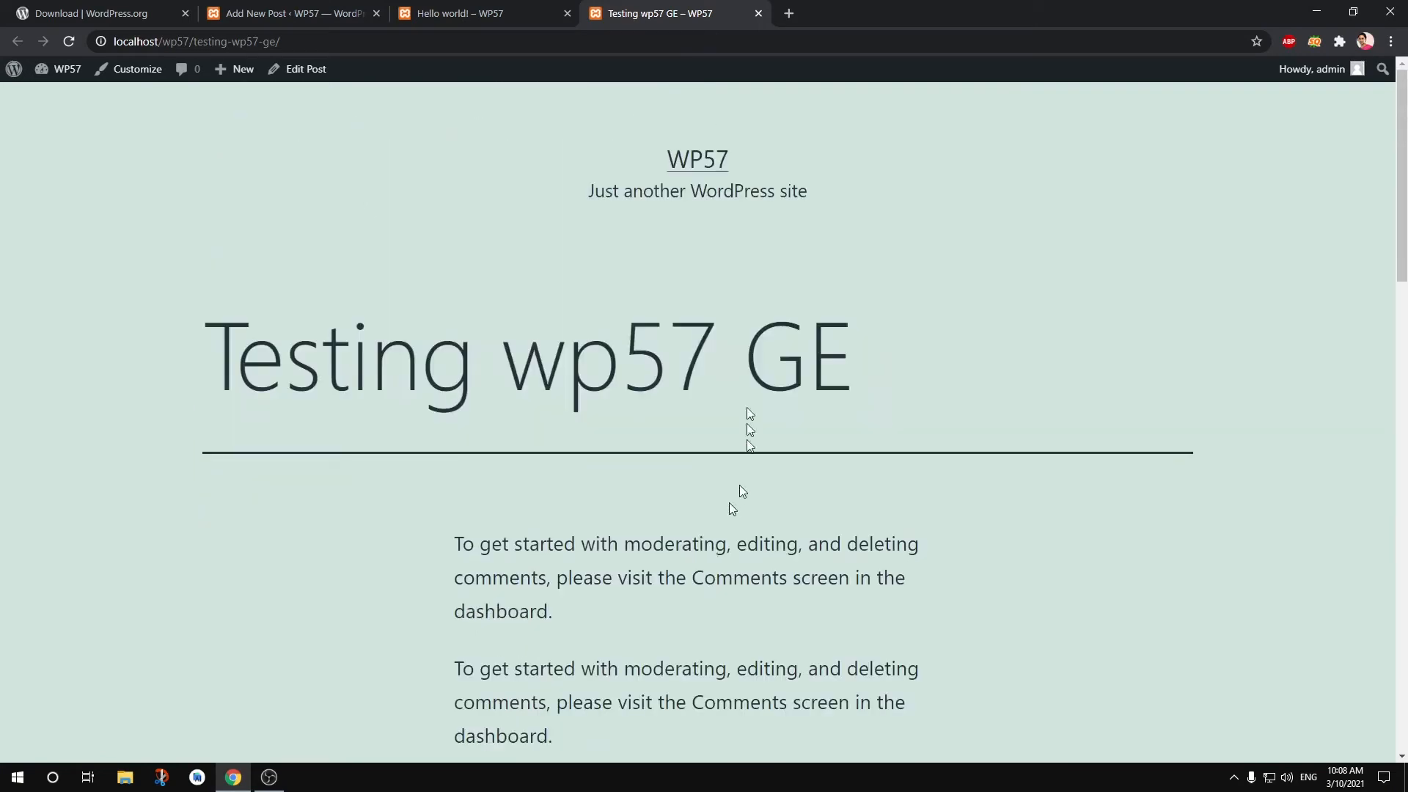
- Go to the WP57 admin dashboard and open the page for editing the site's navigation menus
mouse_move(13, 73)
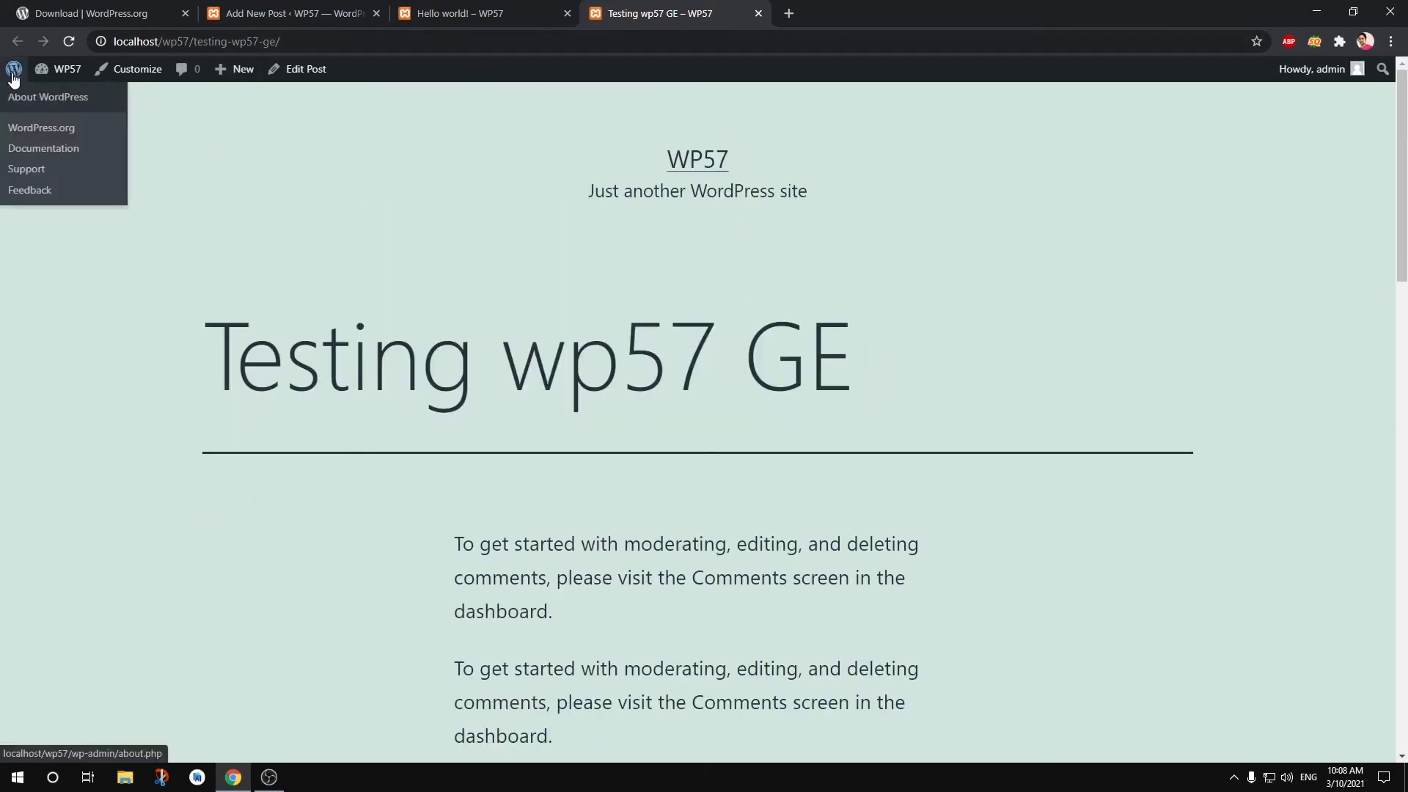
left_click(70, 73)
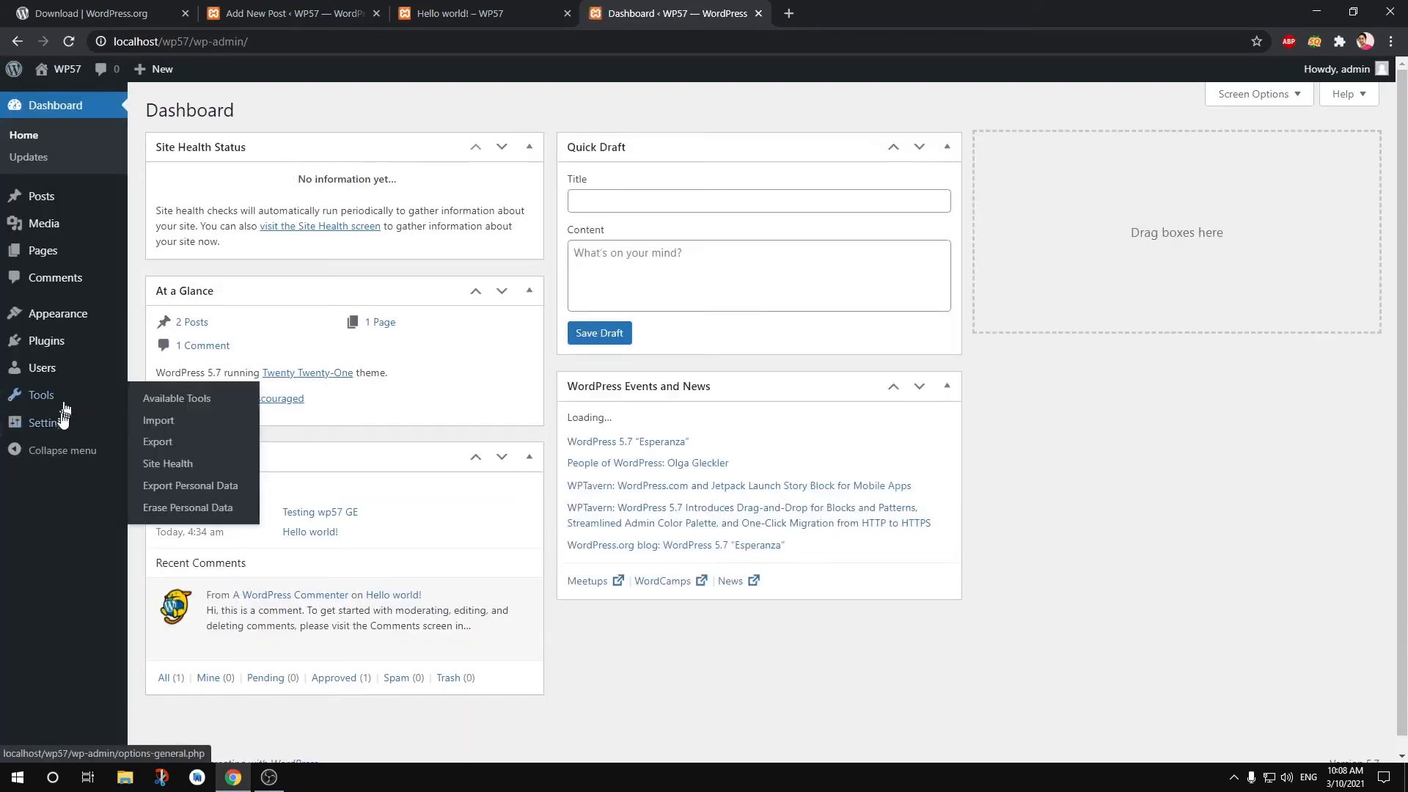
mouse_move(63, 425)
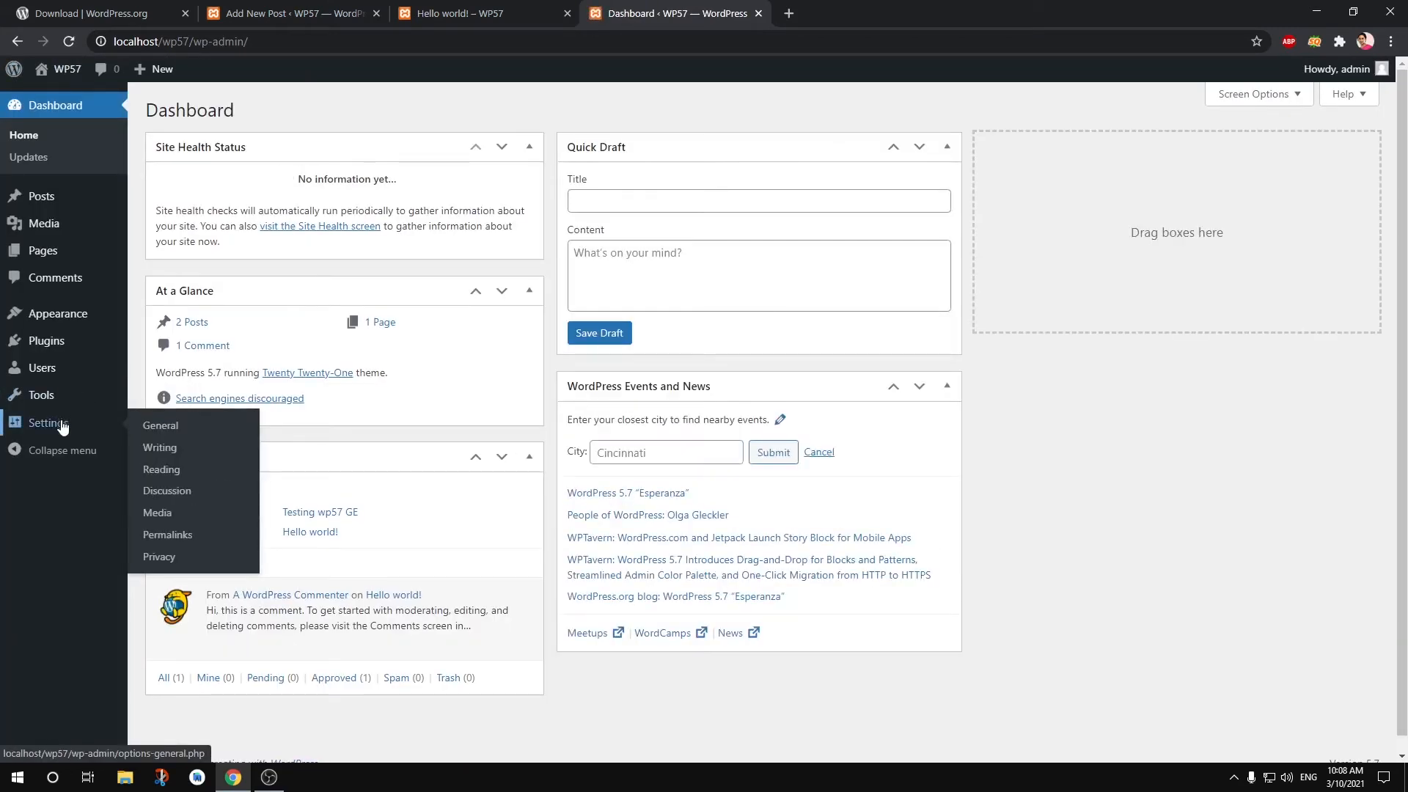
mouse_move(73, 314)
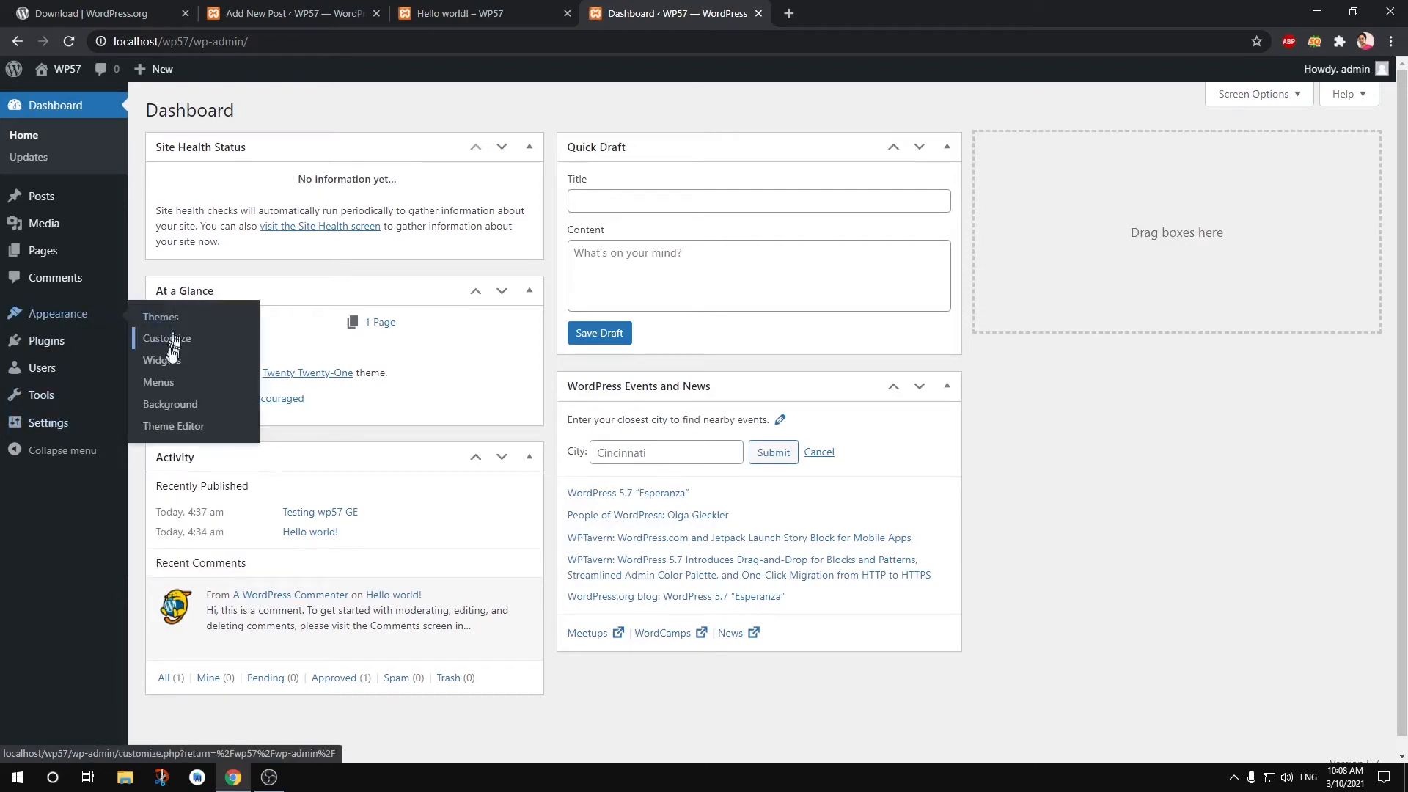
left_click(163, 402)
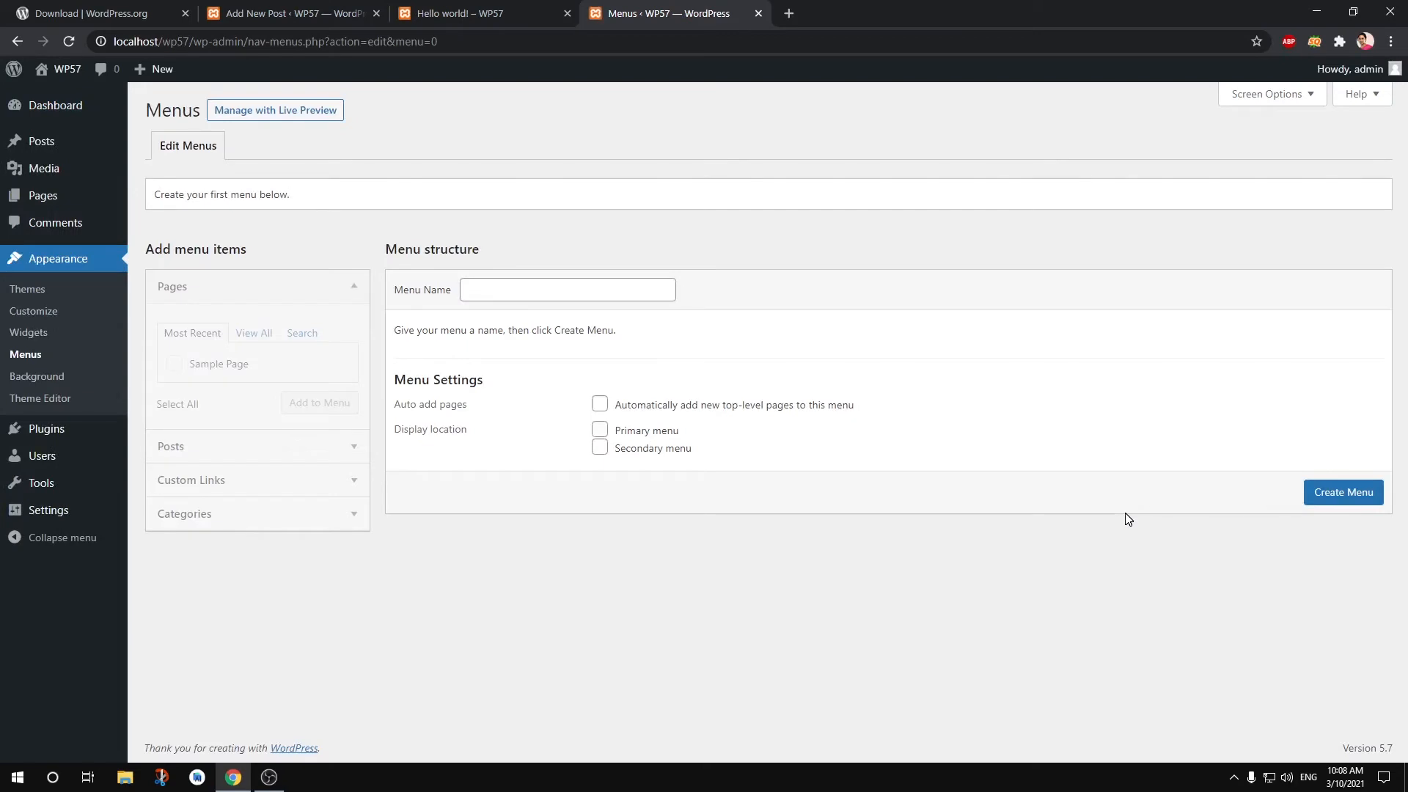
- Create a navigation menu named "main menu" and assign it to the Primary menu display location
left_click(491, 292)
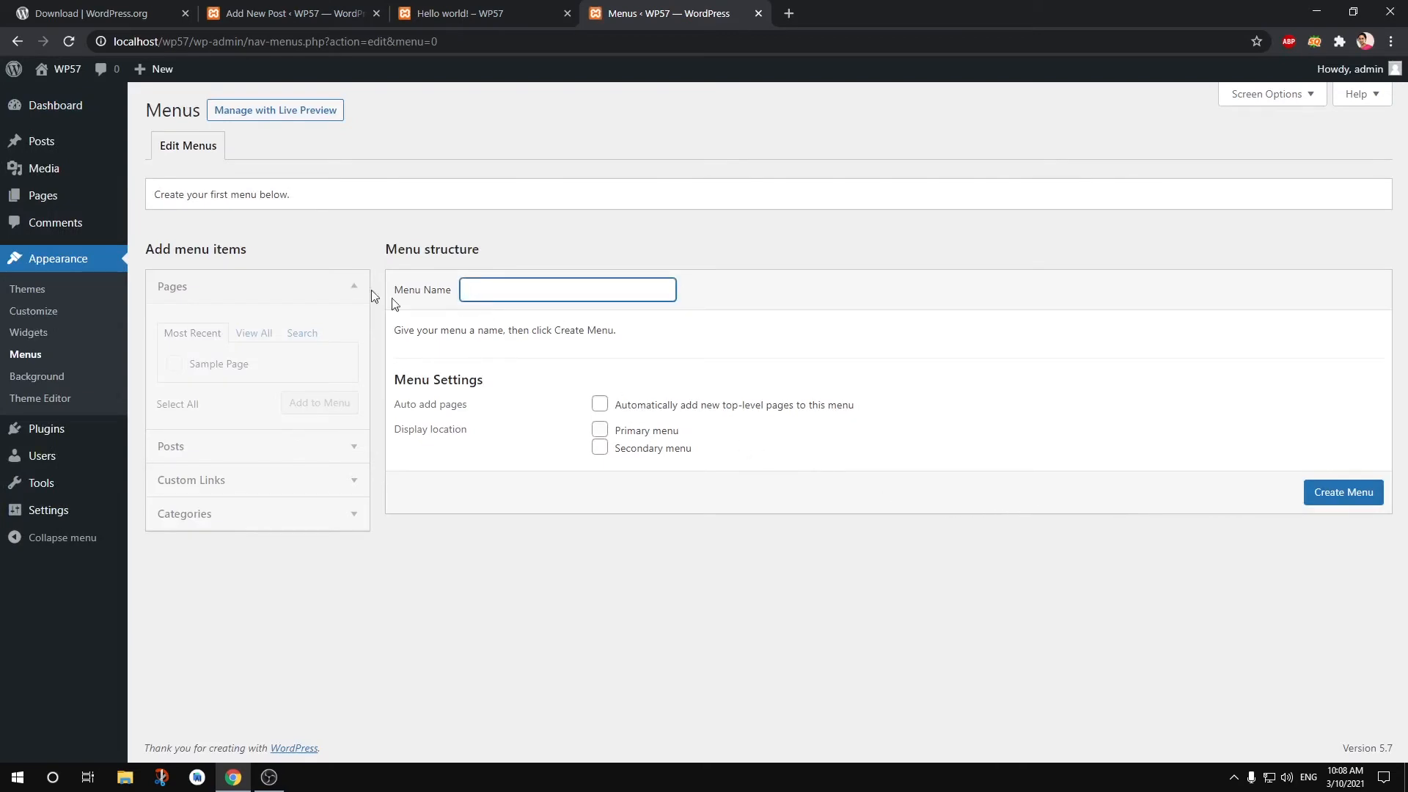
left_click_drag(198, 191, 412, 210)
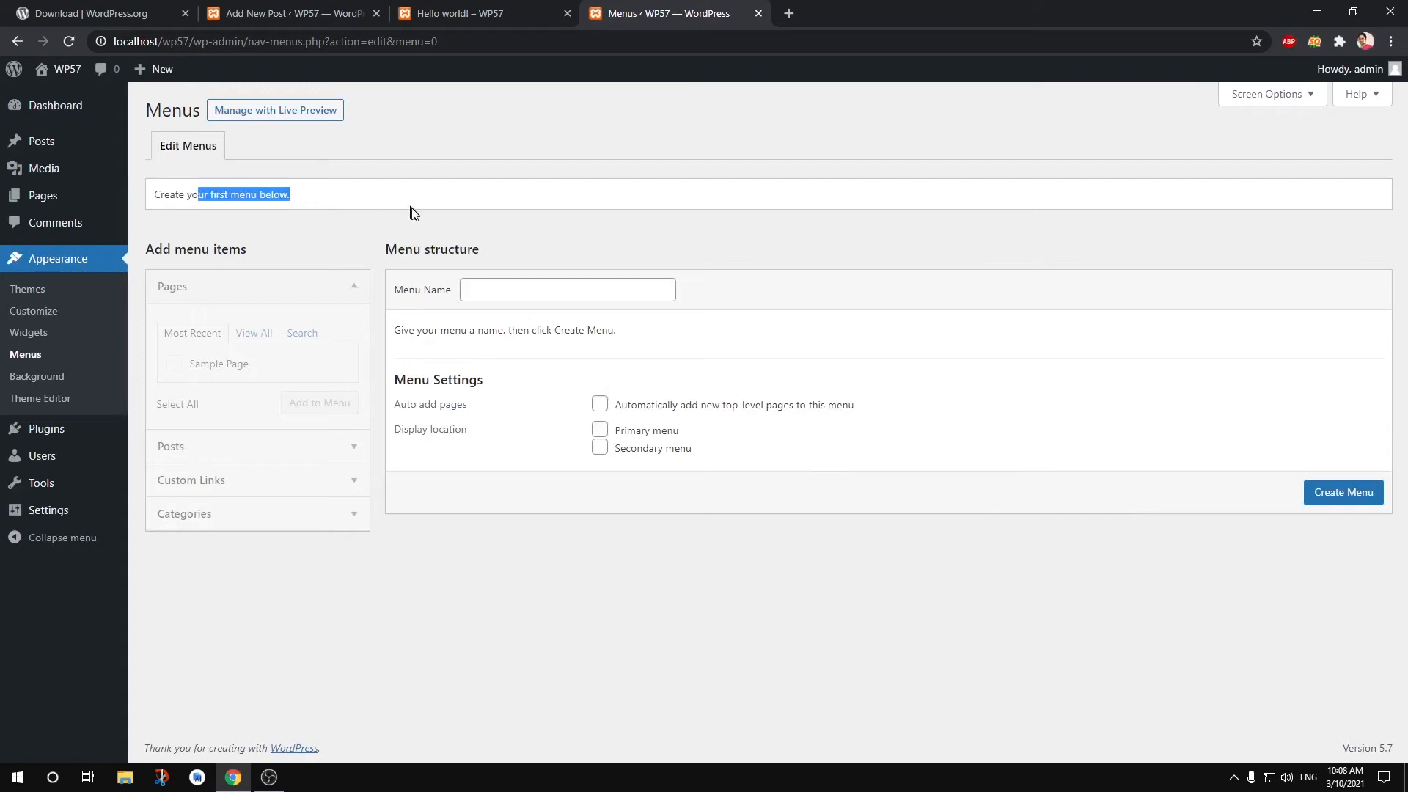
left_click(497, 293)
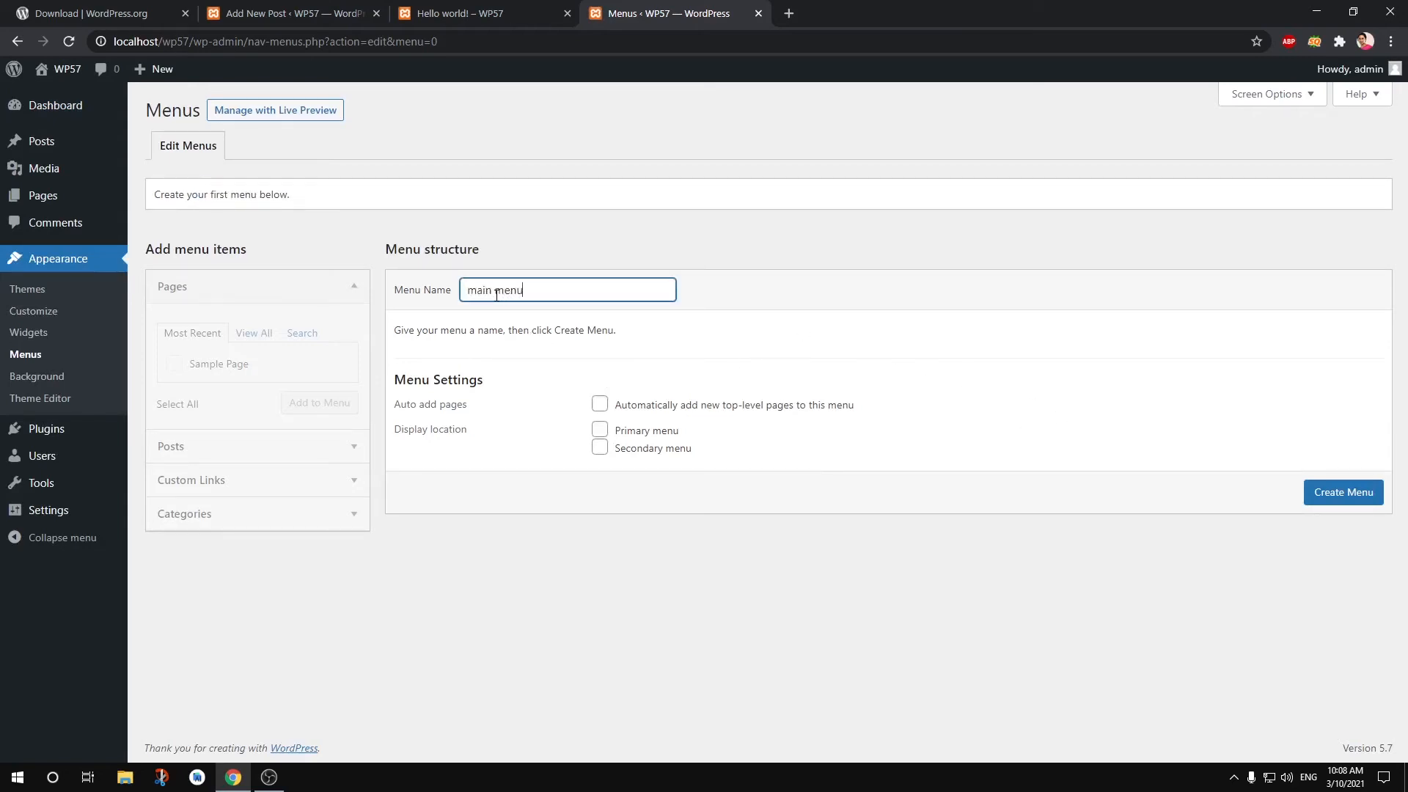
left_click(638, 436)
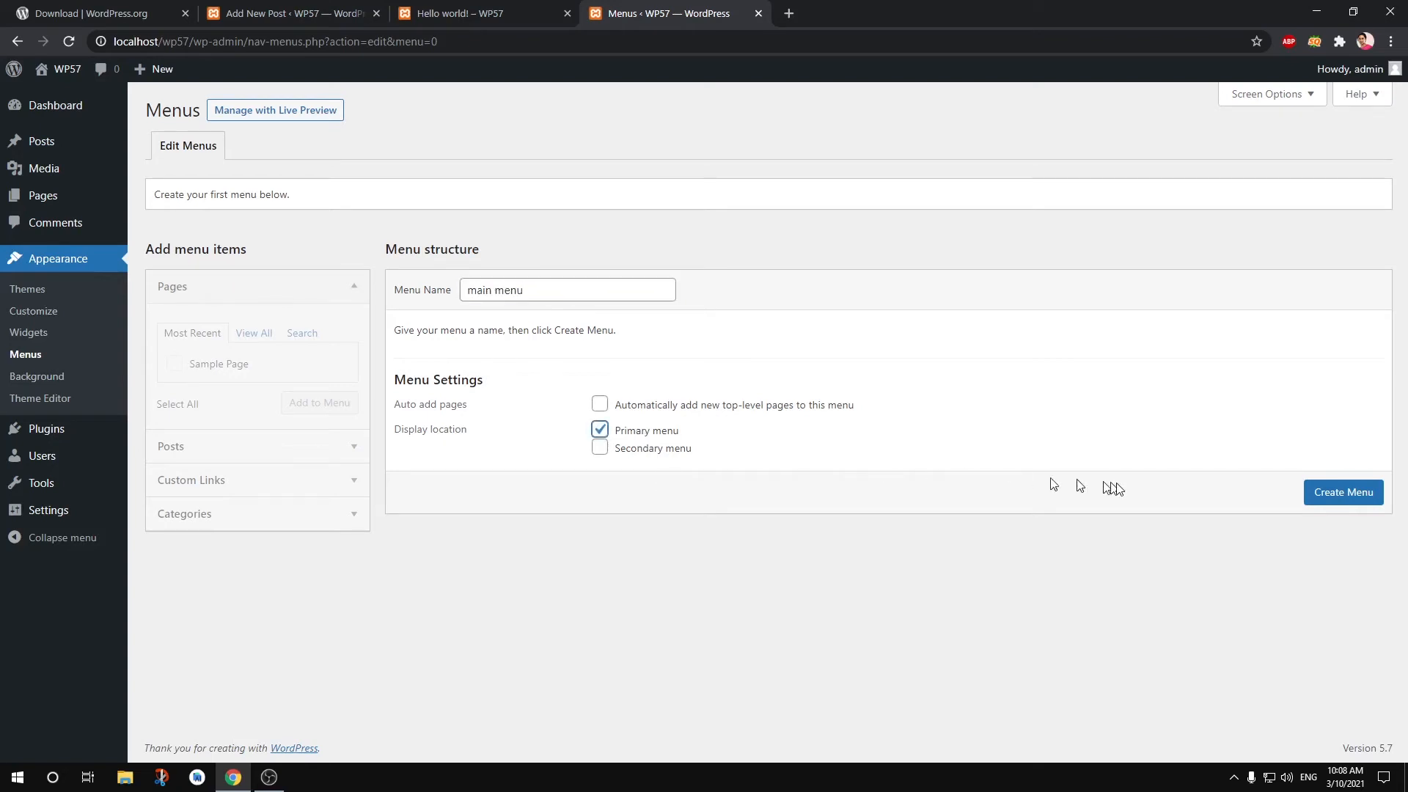
left_click(1320, 493)
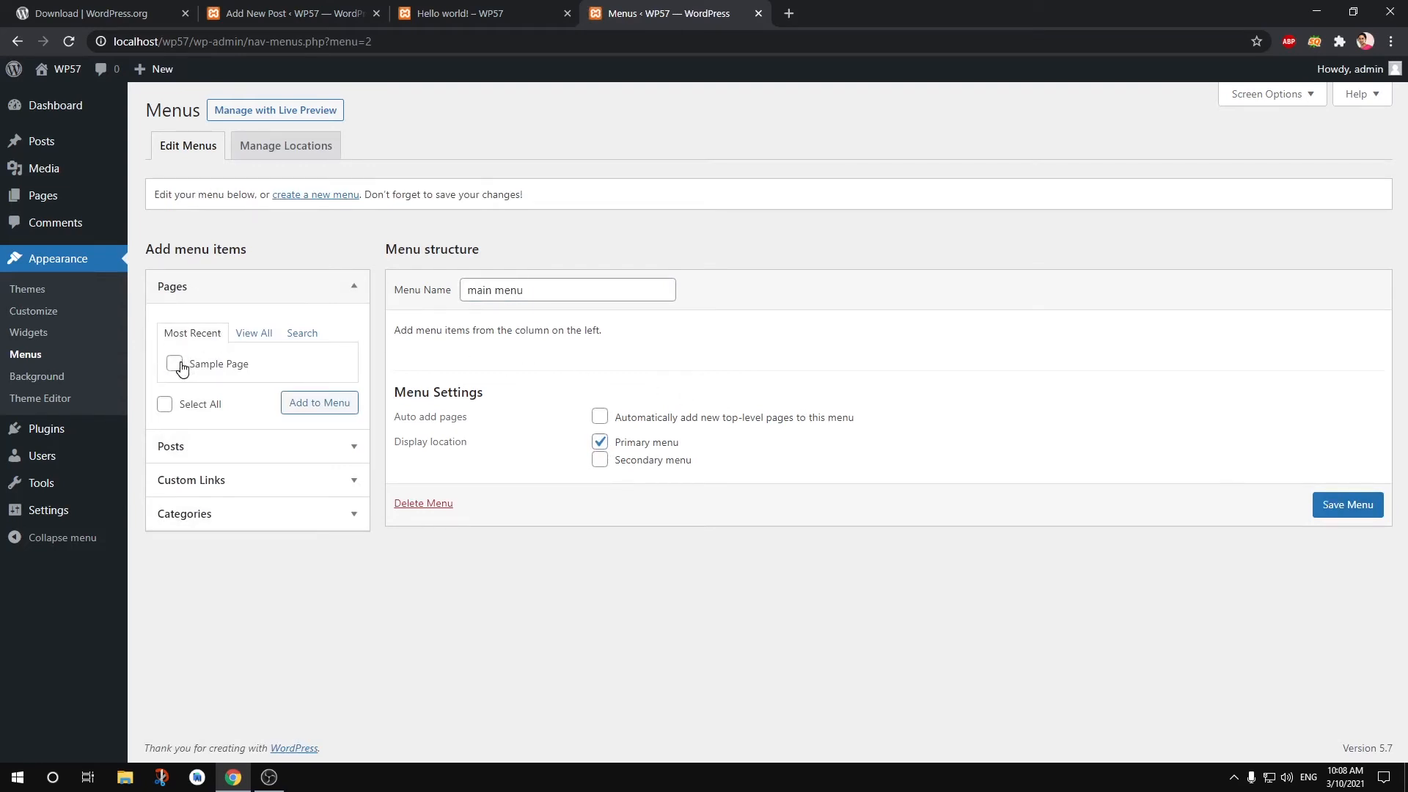
- Add the Uncategorized category, the Hello world! post and Sample Page to the main menu and save it
left_click(277, 446)
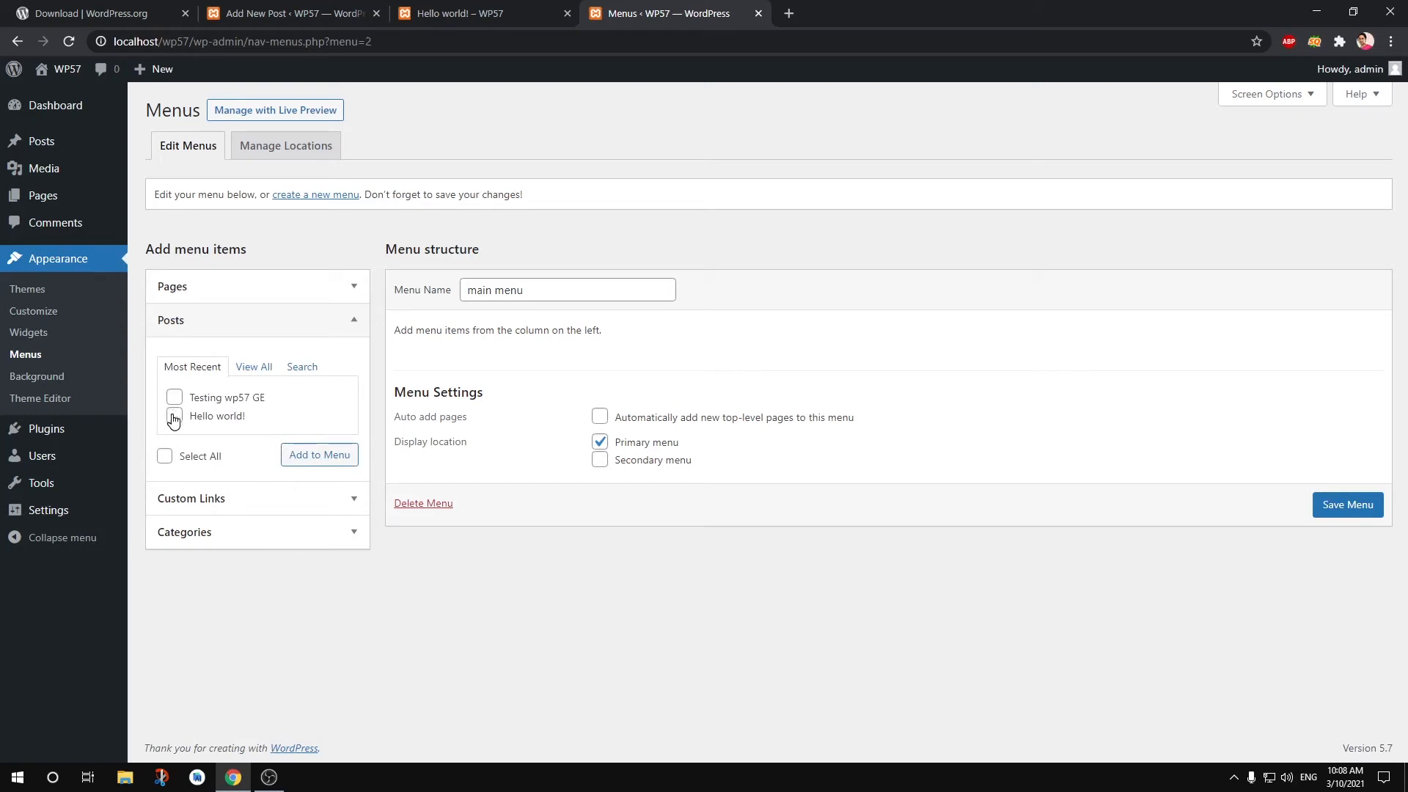
left_click(242, 533)
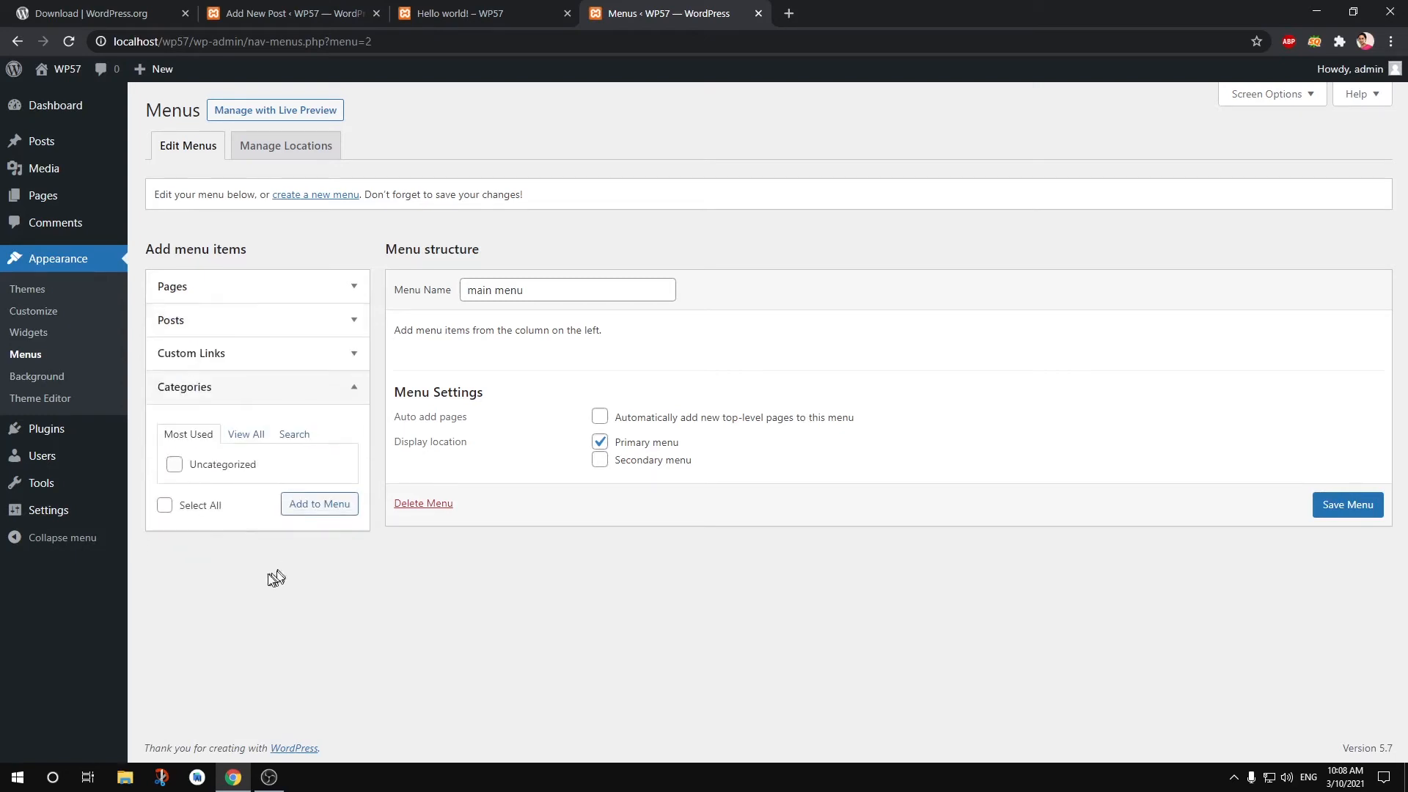
left_click(183, 466)
left_click(324, 506)
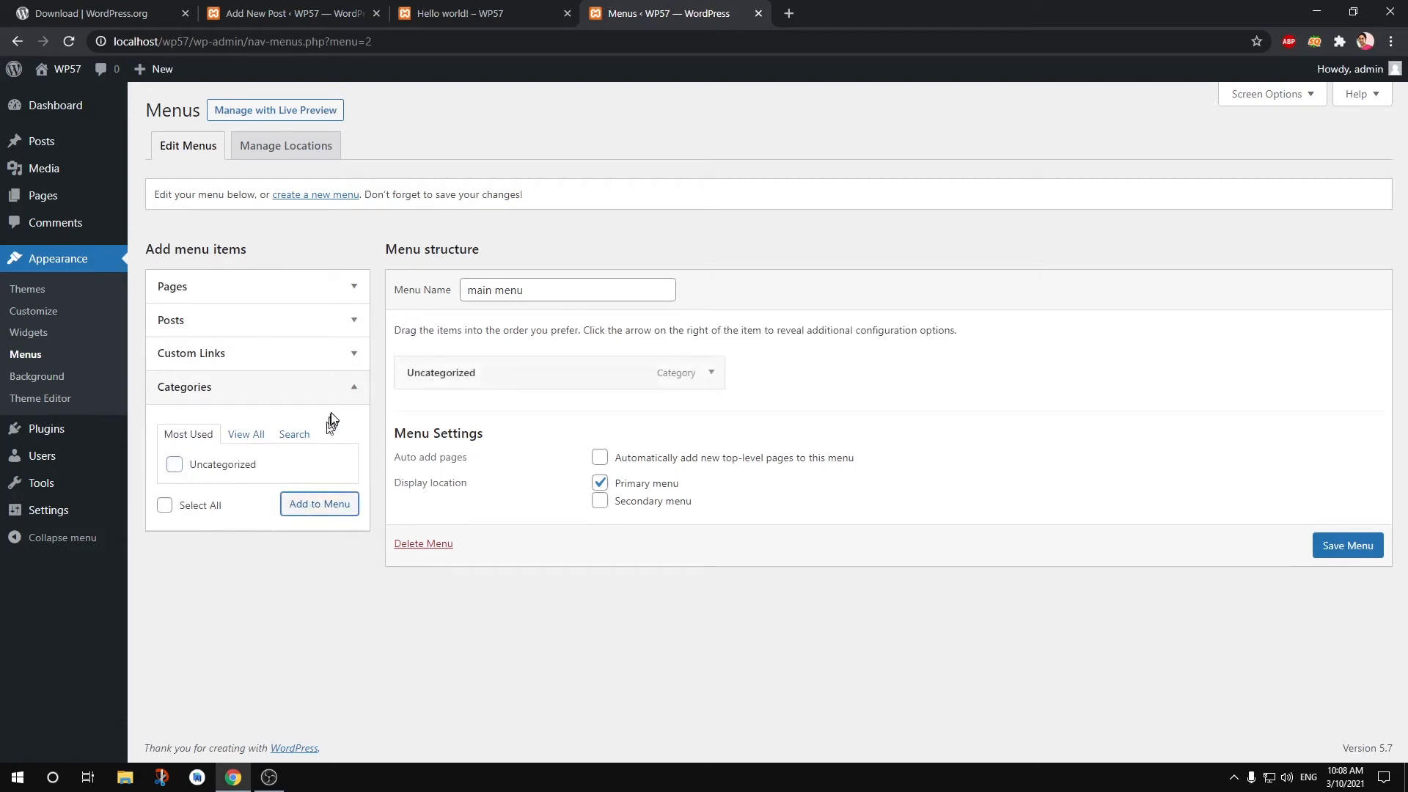
left_click(290, 329)
left_click(315, 454)
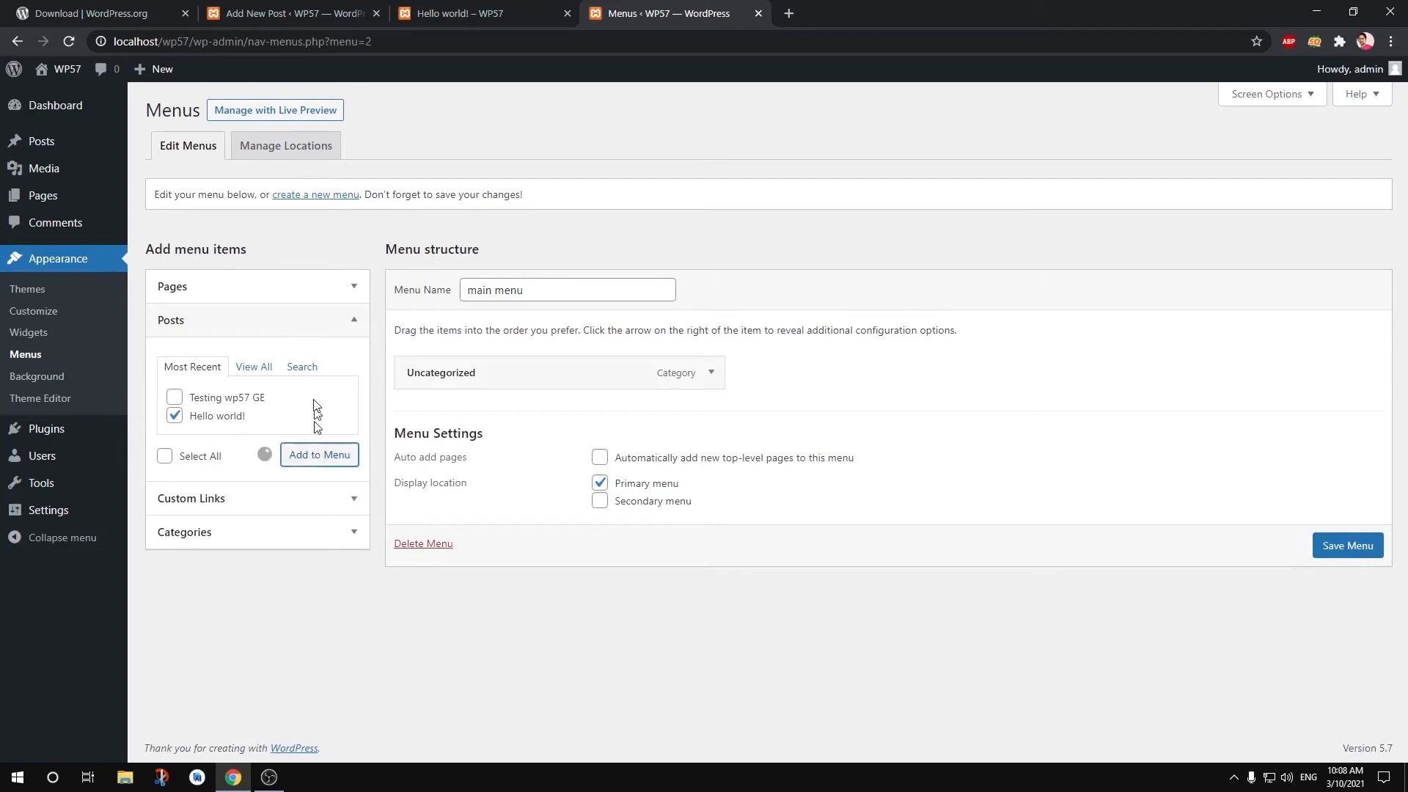
left_click(289, 286)
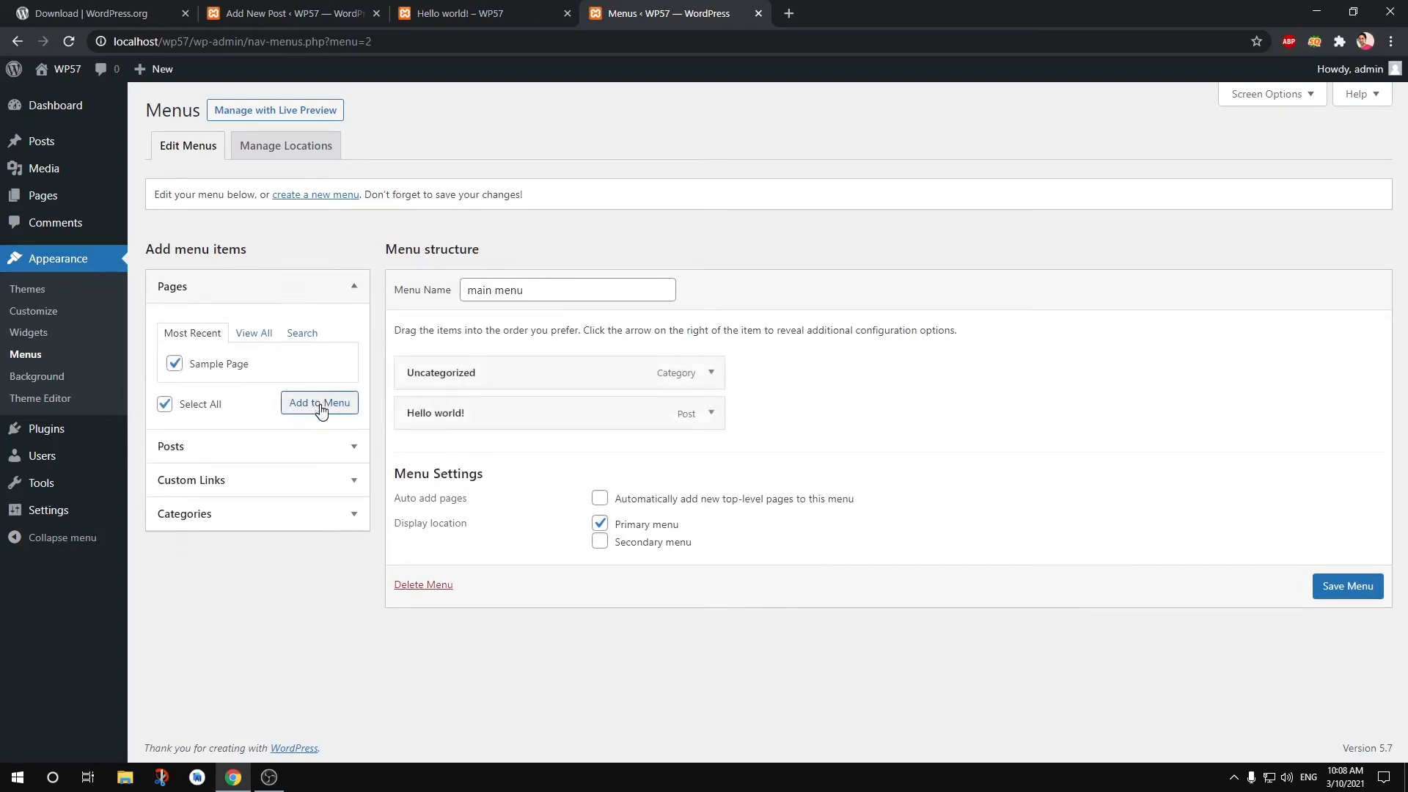
left_click(315, 402)
left_click(1345, 627)
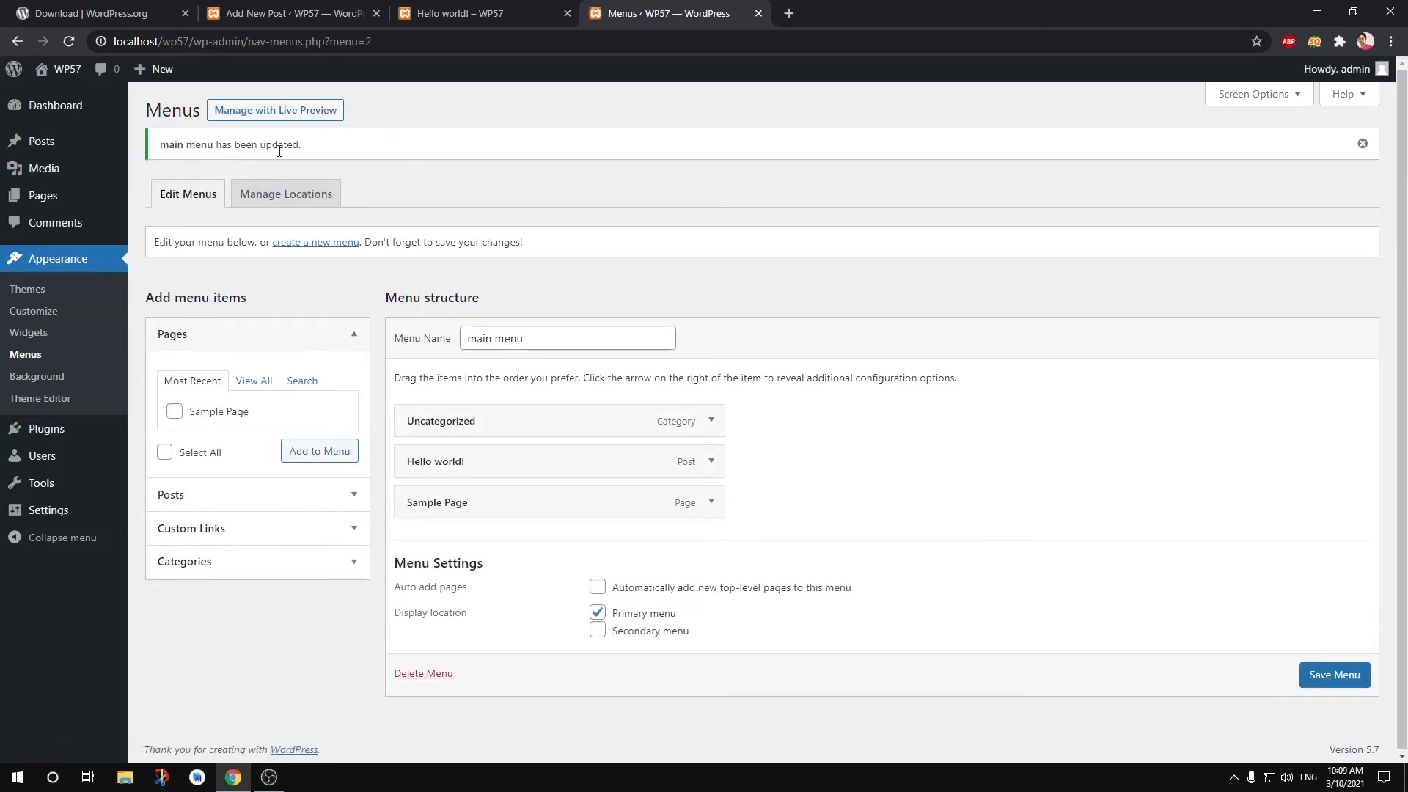
- Review the theme's menu locations and the menus available for the Secondary menu
left_click(305, 193)
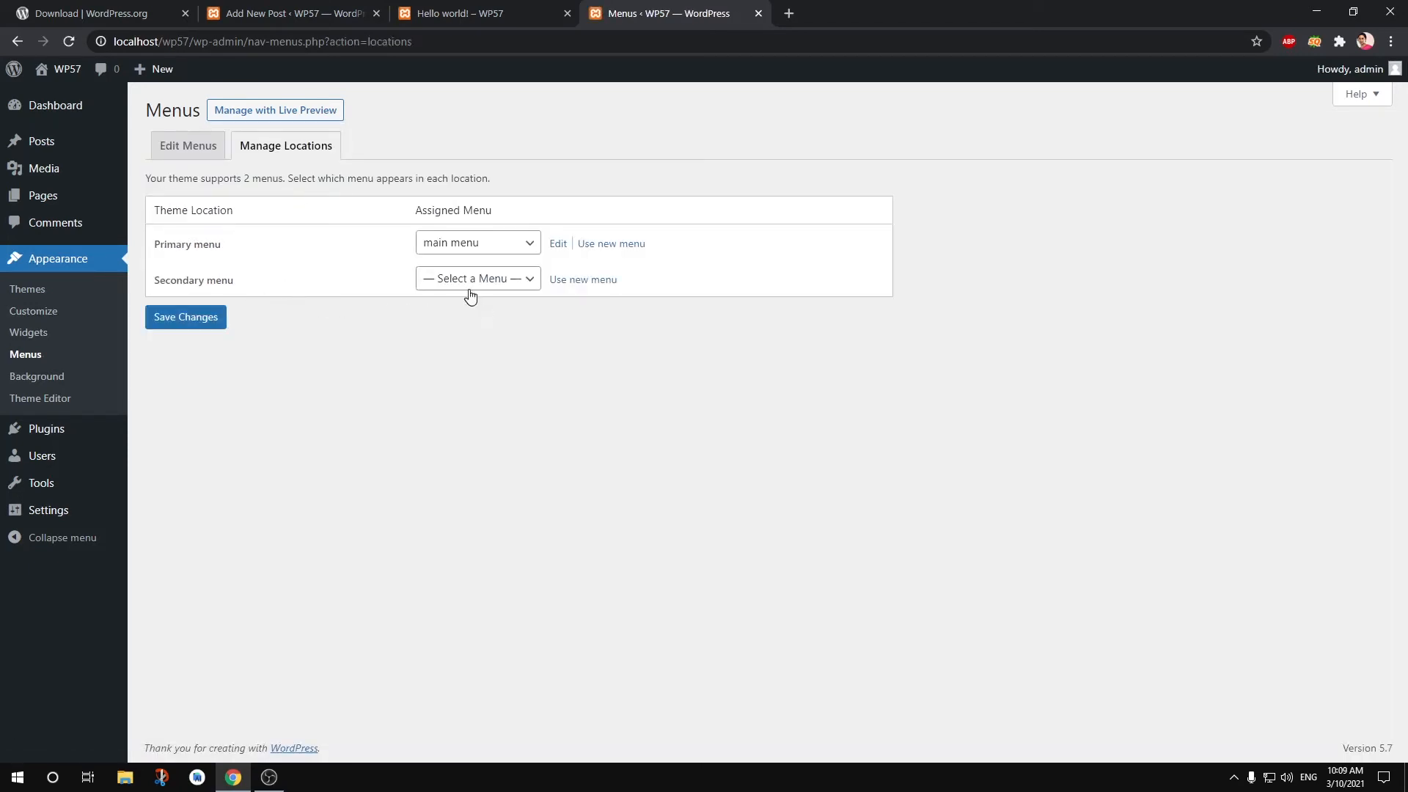
left_click(470, 296)
left_click(462, 410)
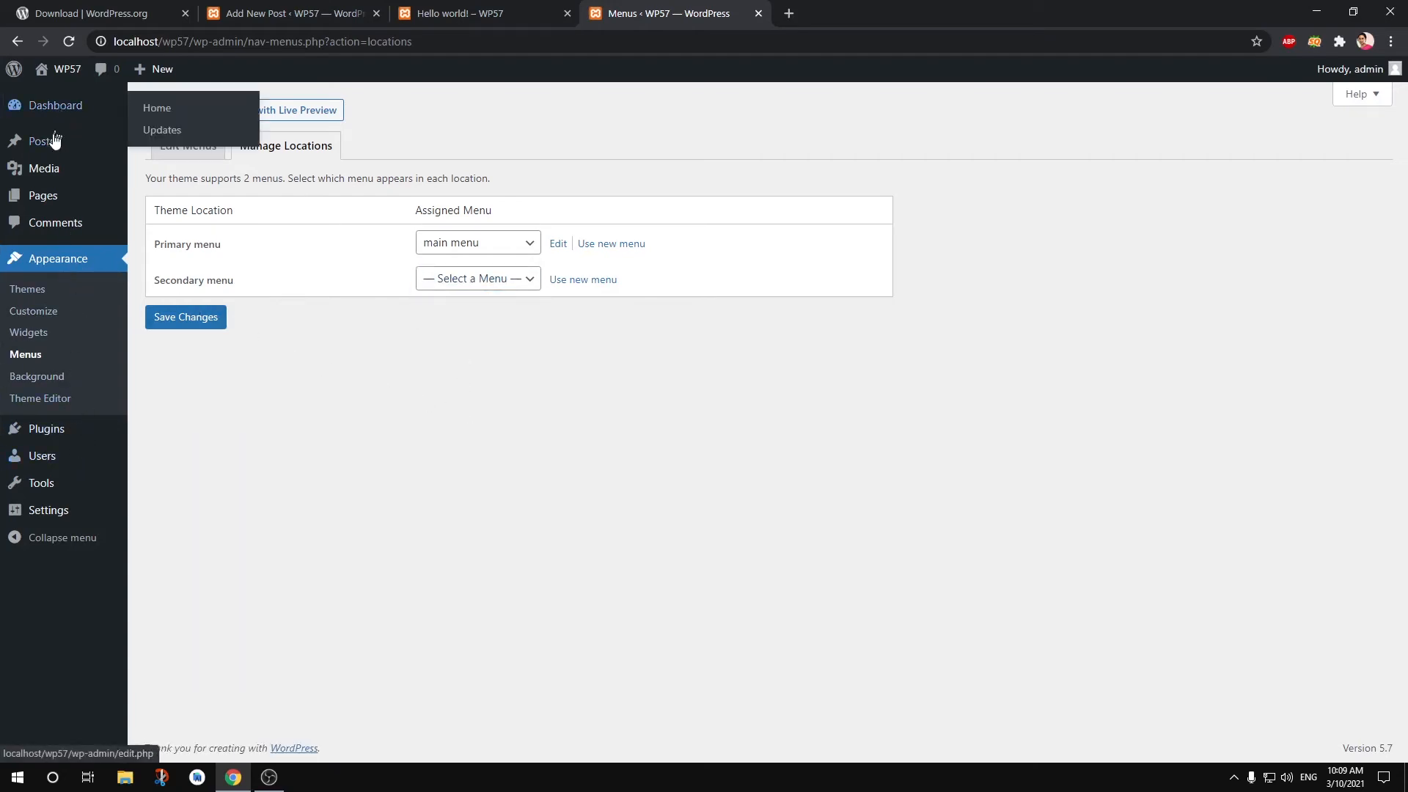
- Reload the live Hello world! post, follow the site menu to Sample Page and view that page down to its footer
left_click(513, 7)
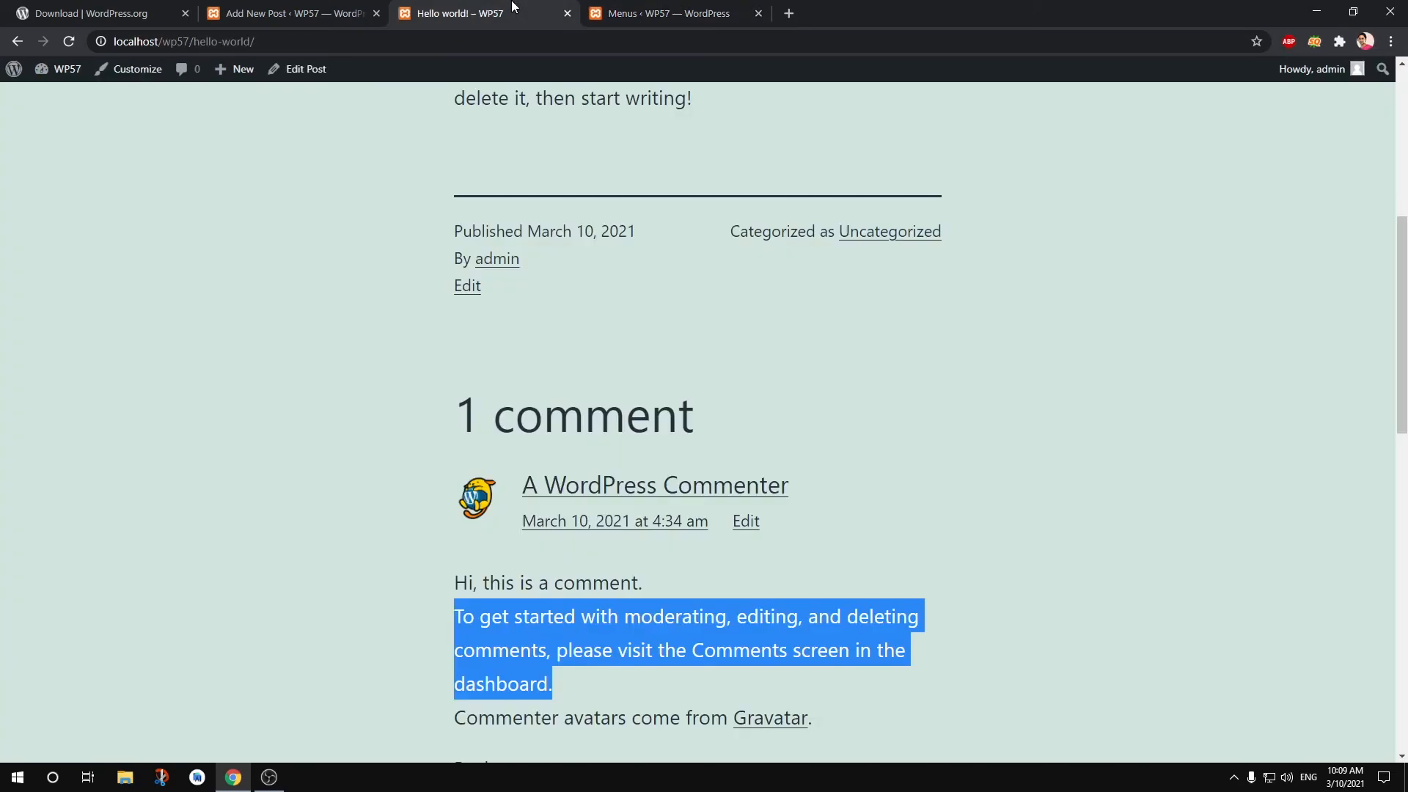
key("ctrl+l")
key("Return")
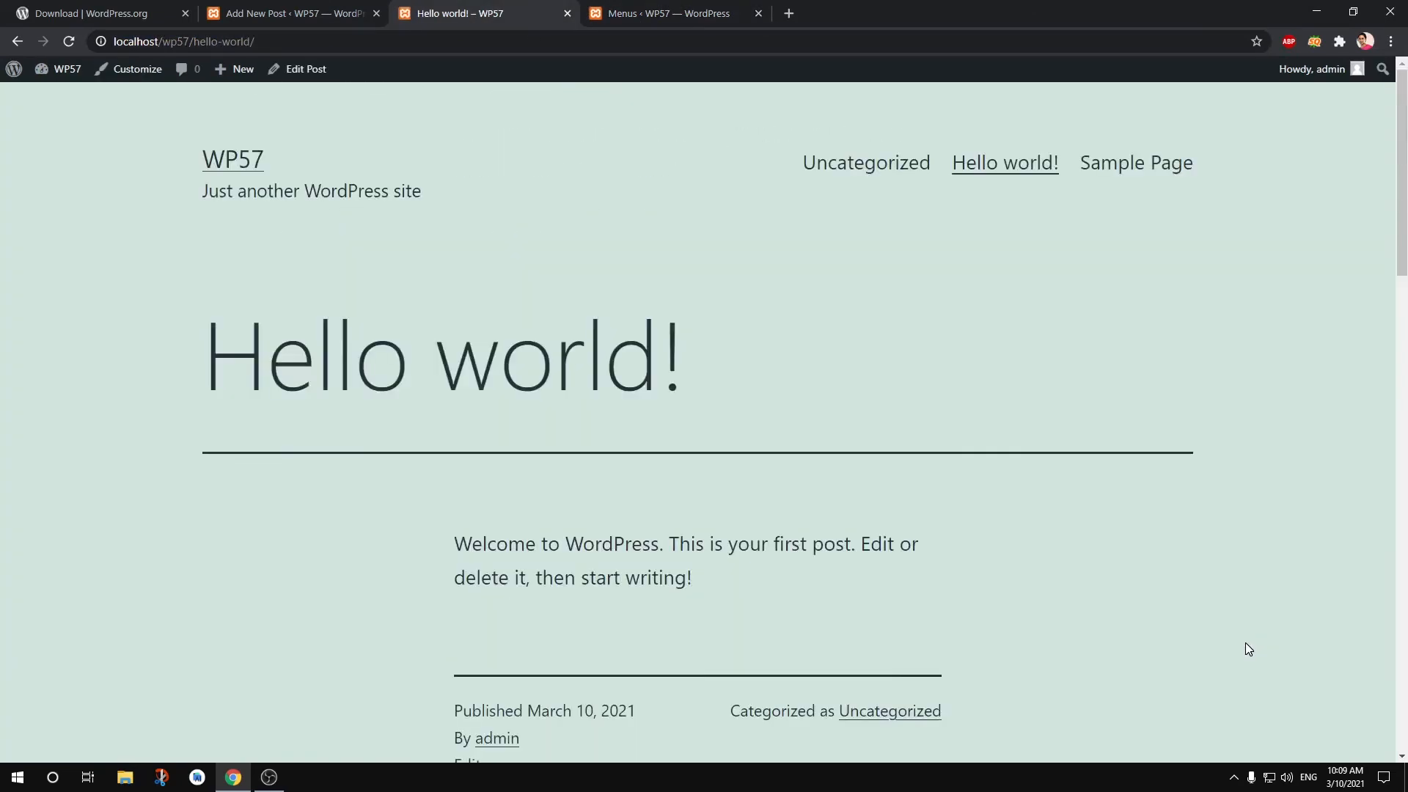
left_click(1121, 167)
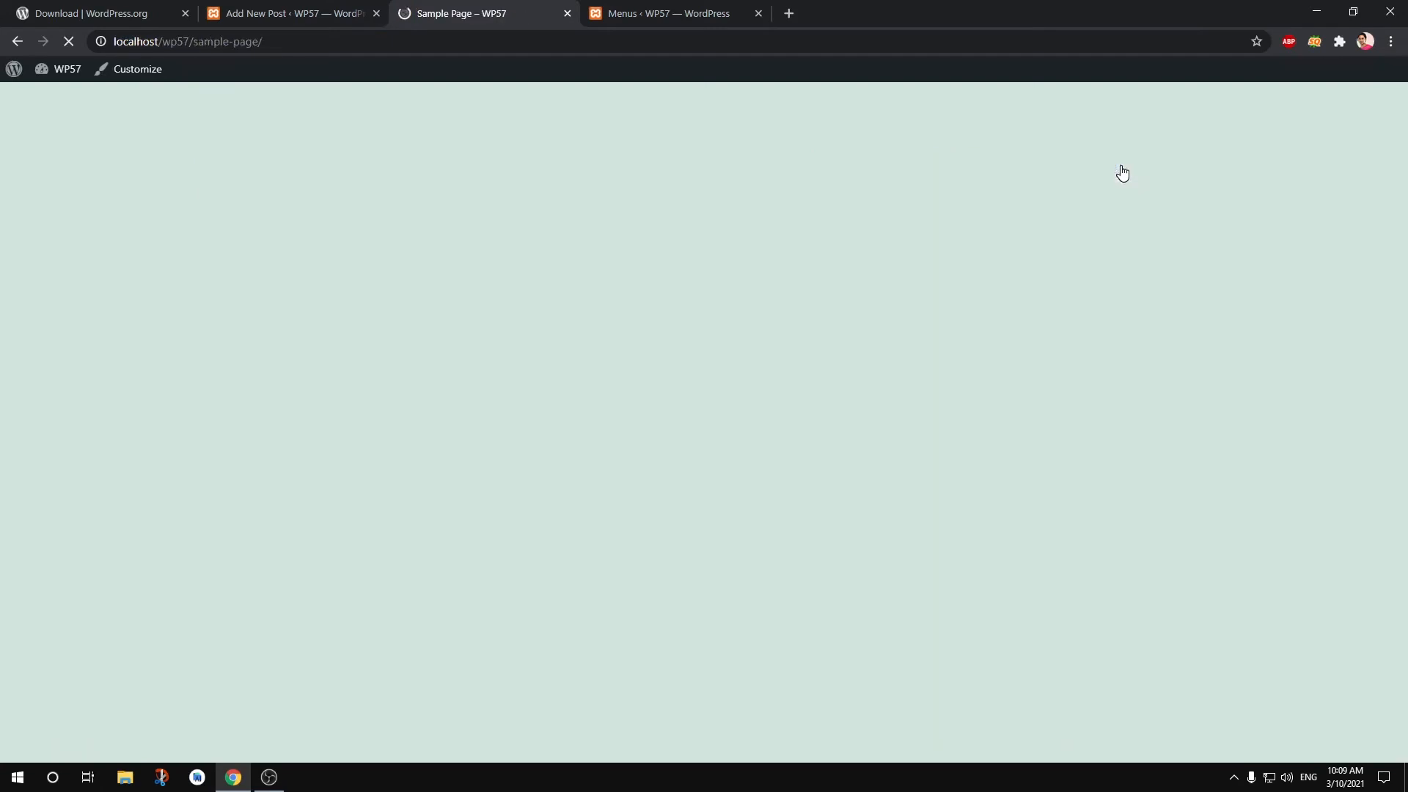
scroll(843, 528, "down", 10)
scroll(842, 522, "down", 5)
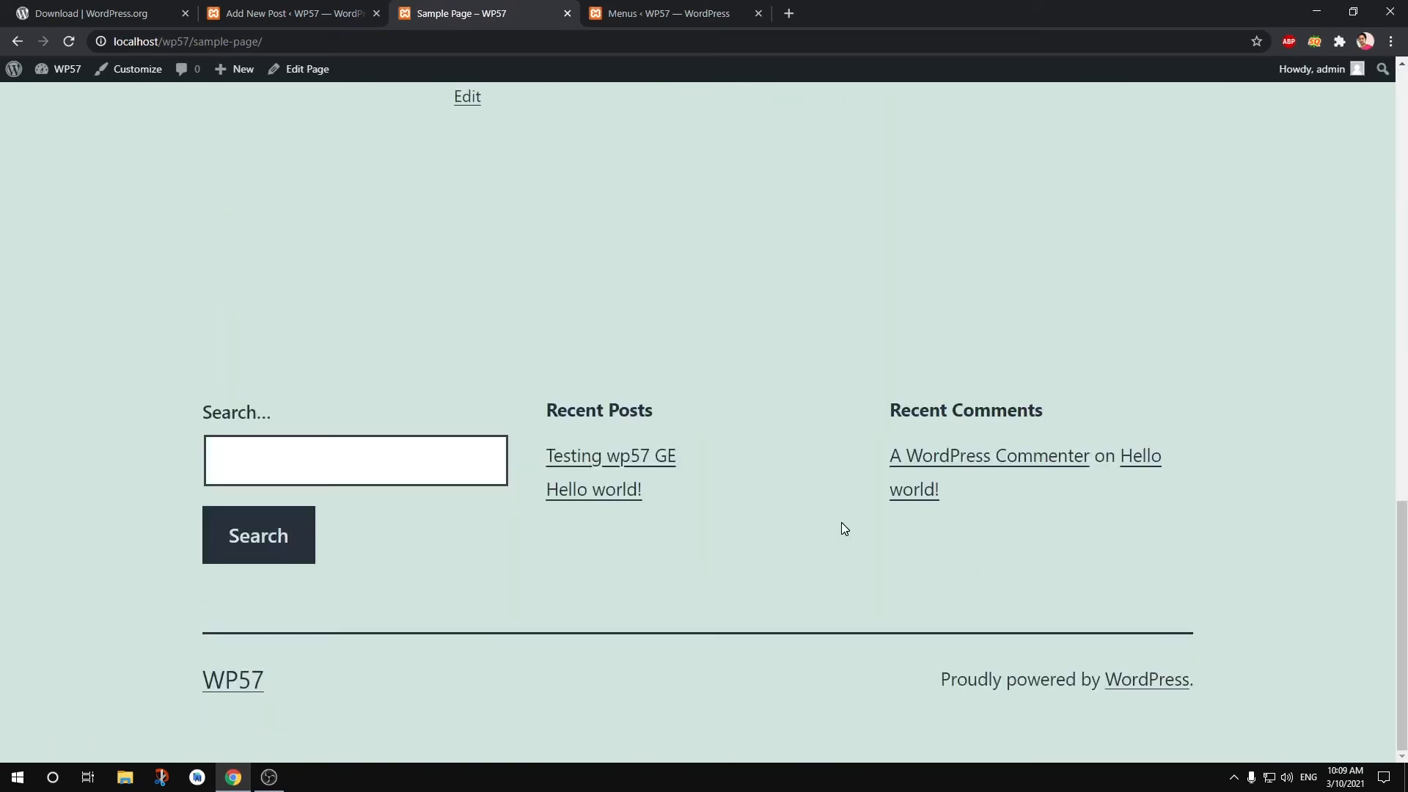
scroll(842, 522, "up", 10)
- Return to the Testing wp57 GE post editor and add a YouTube icon to the Social Icons block
left_click(382, 11)
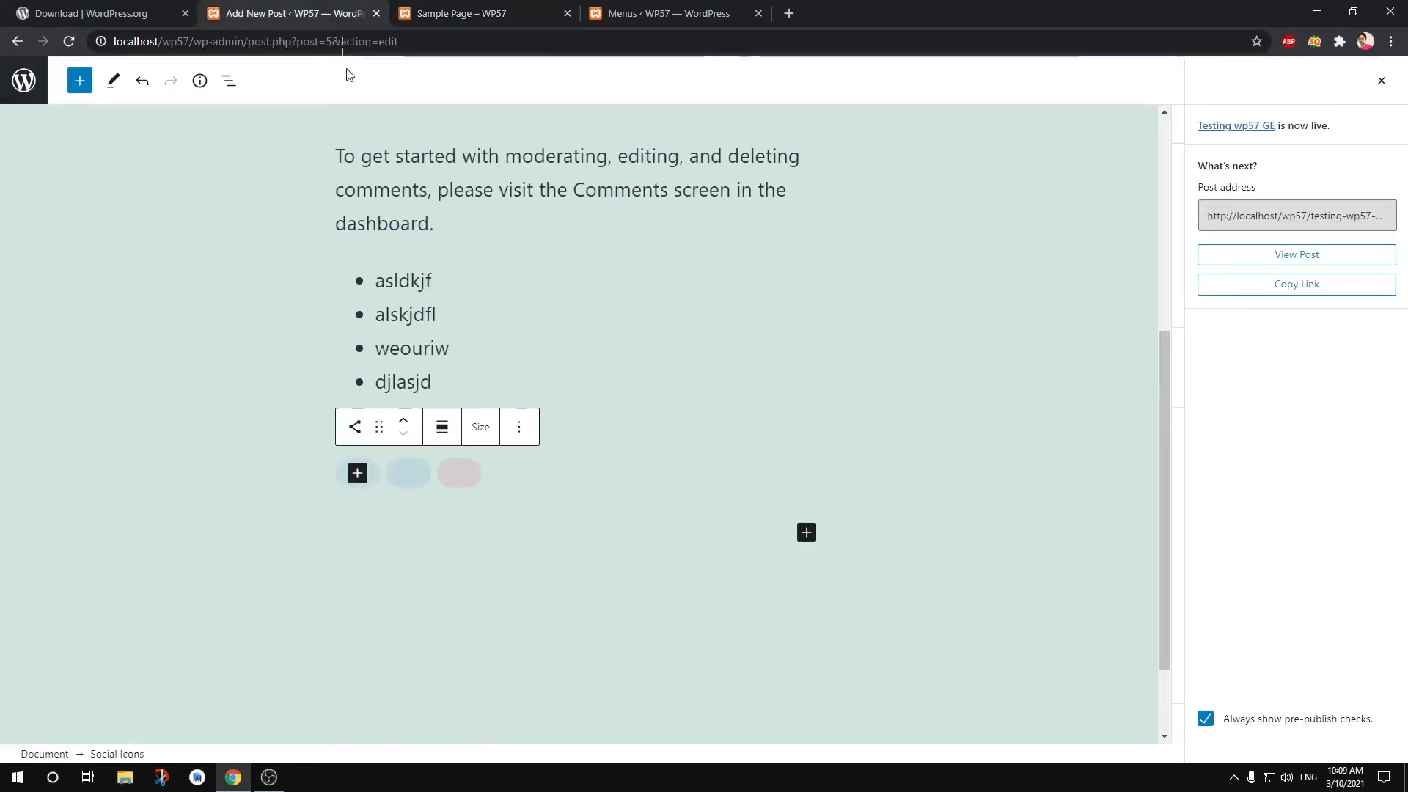
left_click(484, 522)
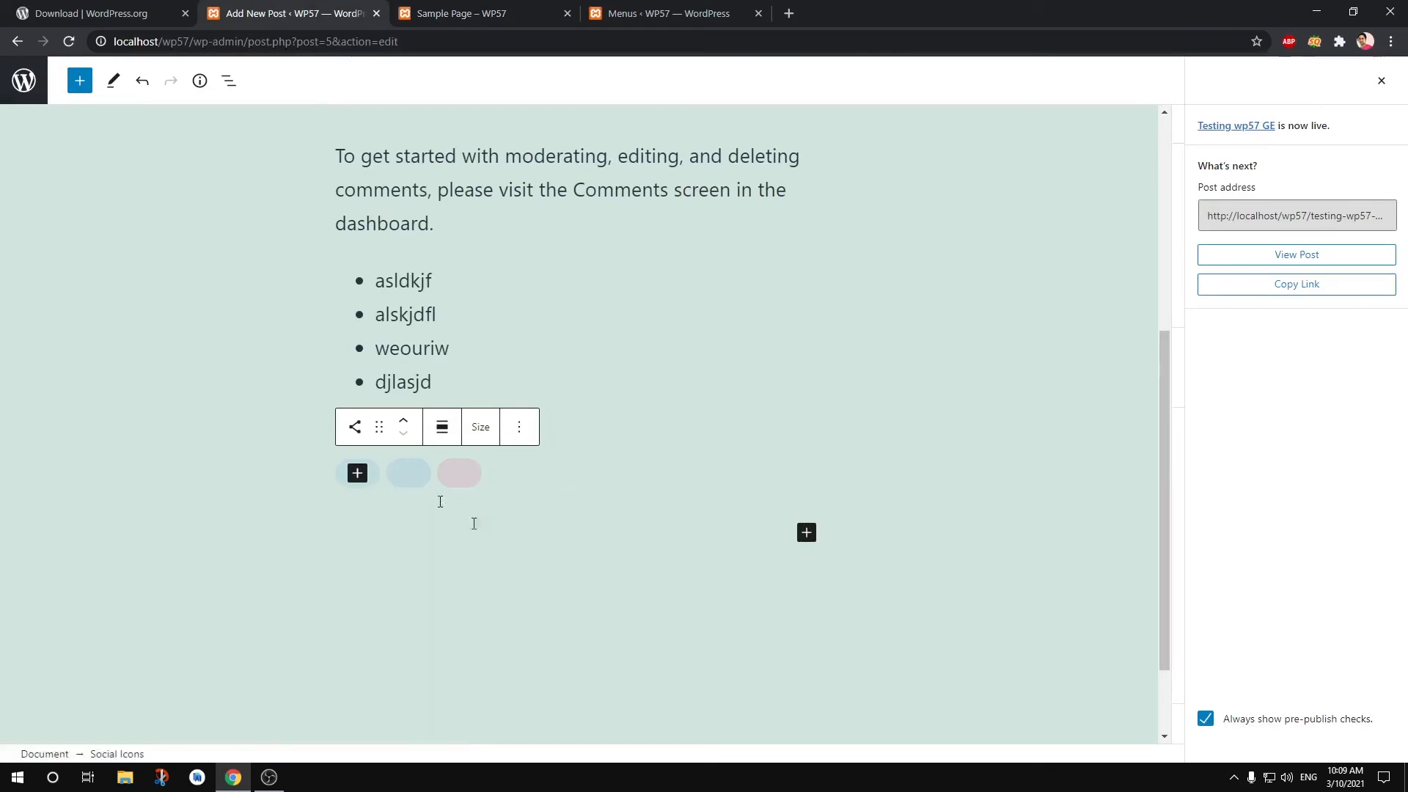
left_click(401, 476)
left_click(358, 474)
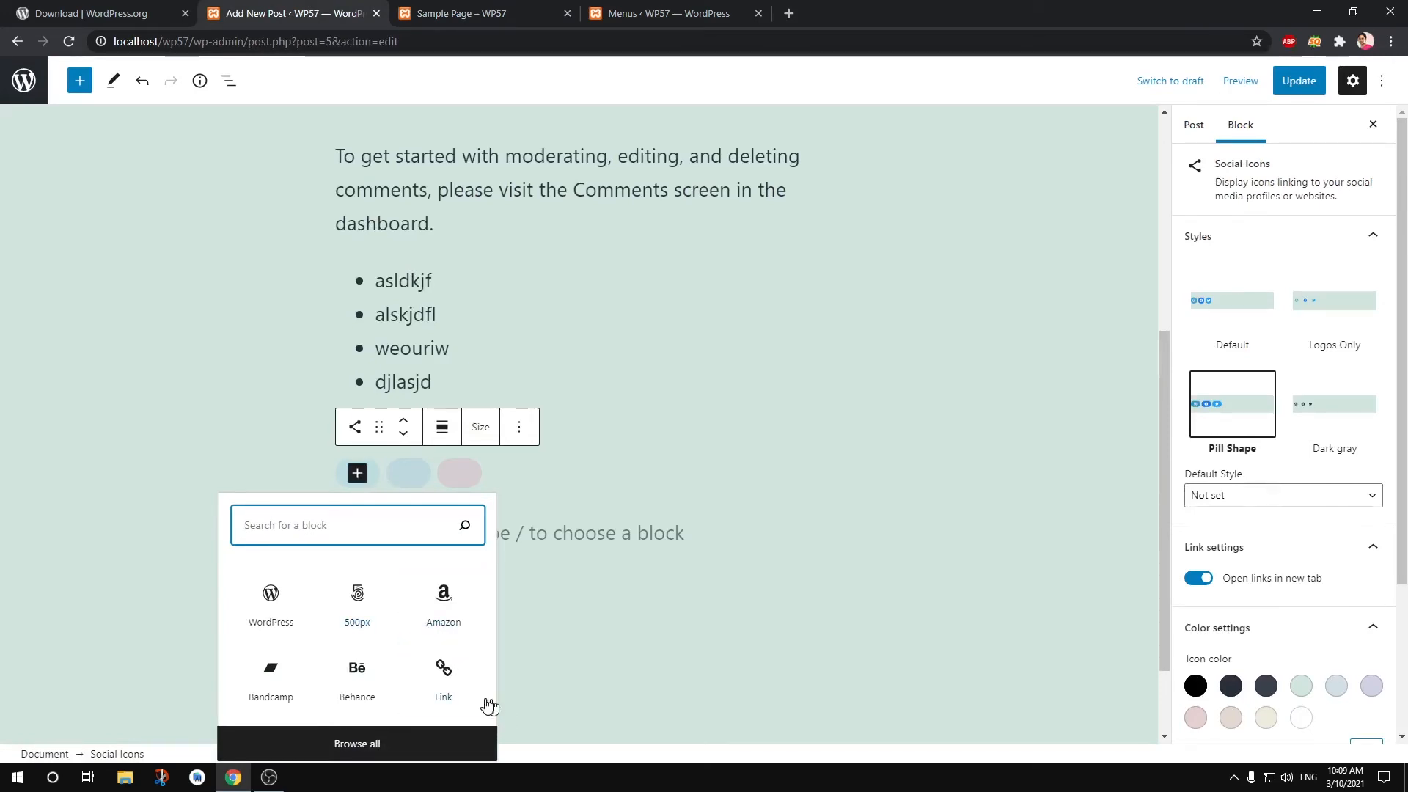
left_click(345, 748)
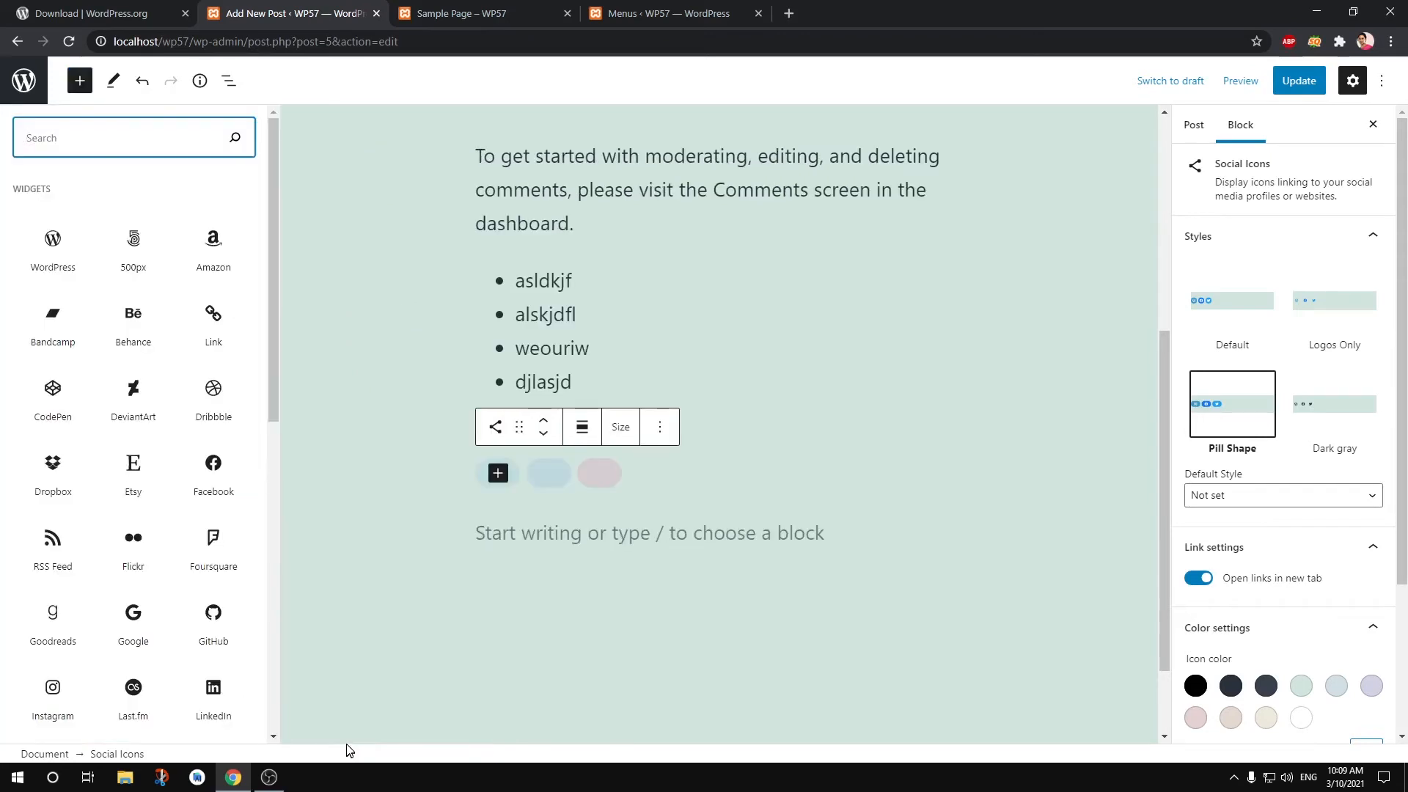
scroll(188, 543, "down", 9)
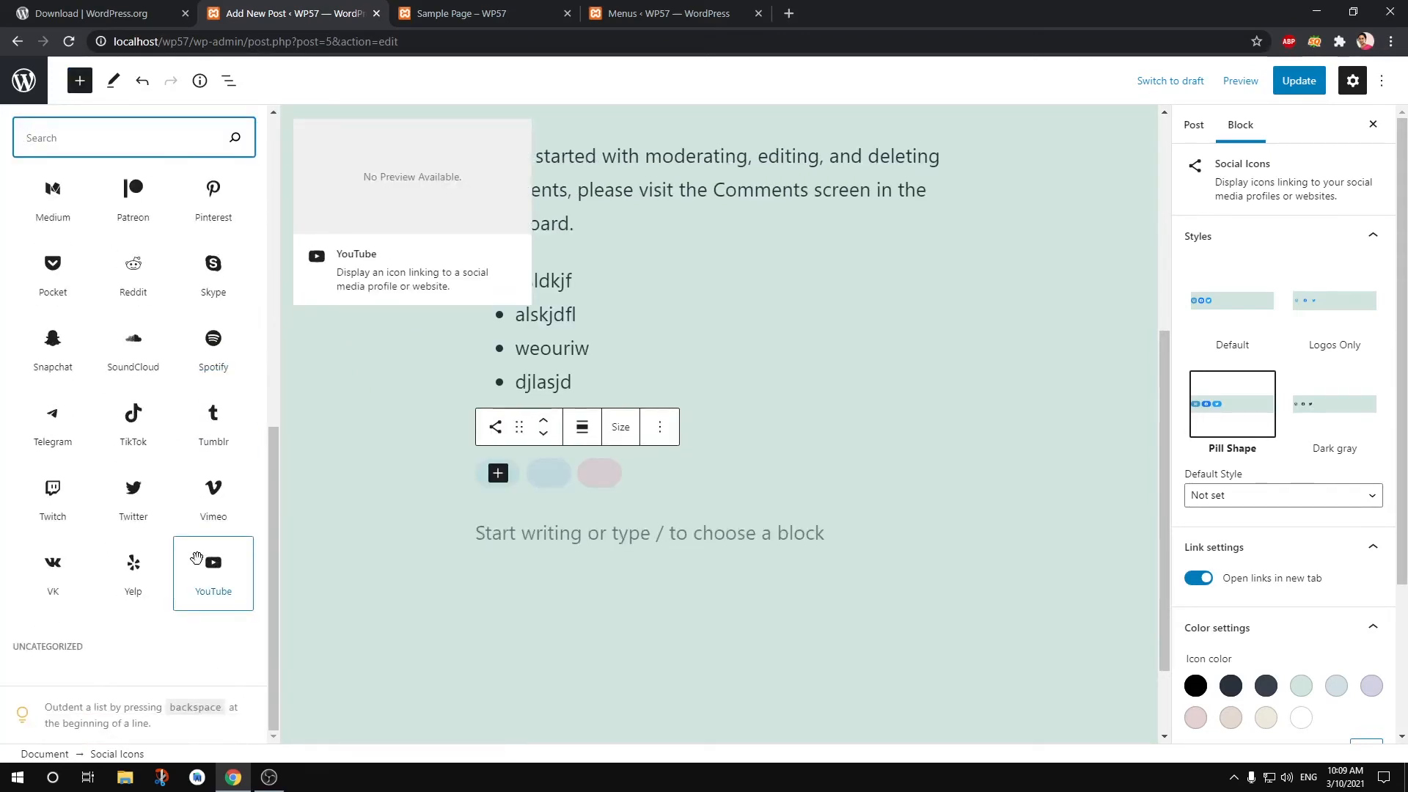
left_click(197, 558)
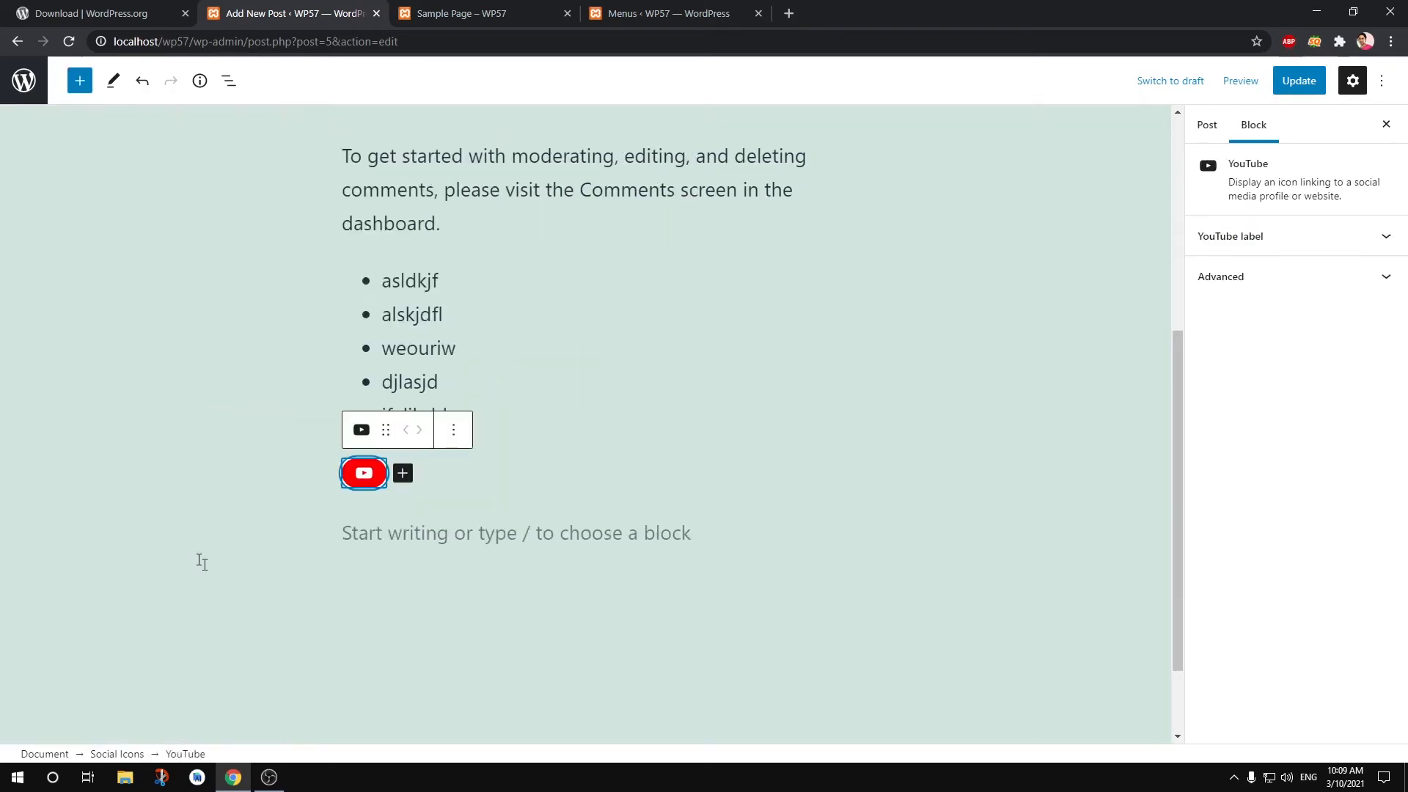
- Add an Amazon icon after the YouTube icon in the Social Icons block
left_click(462, 500)
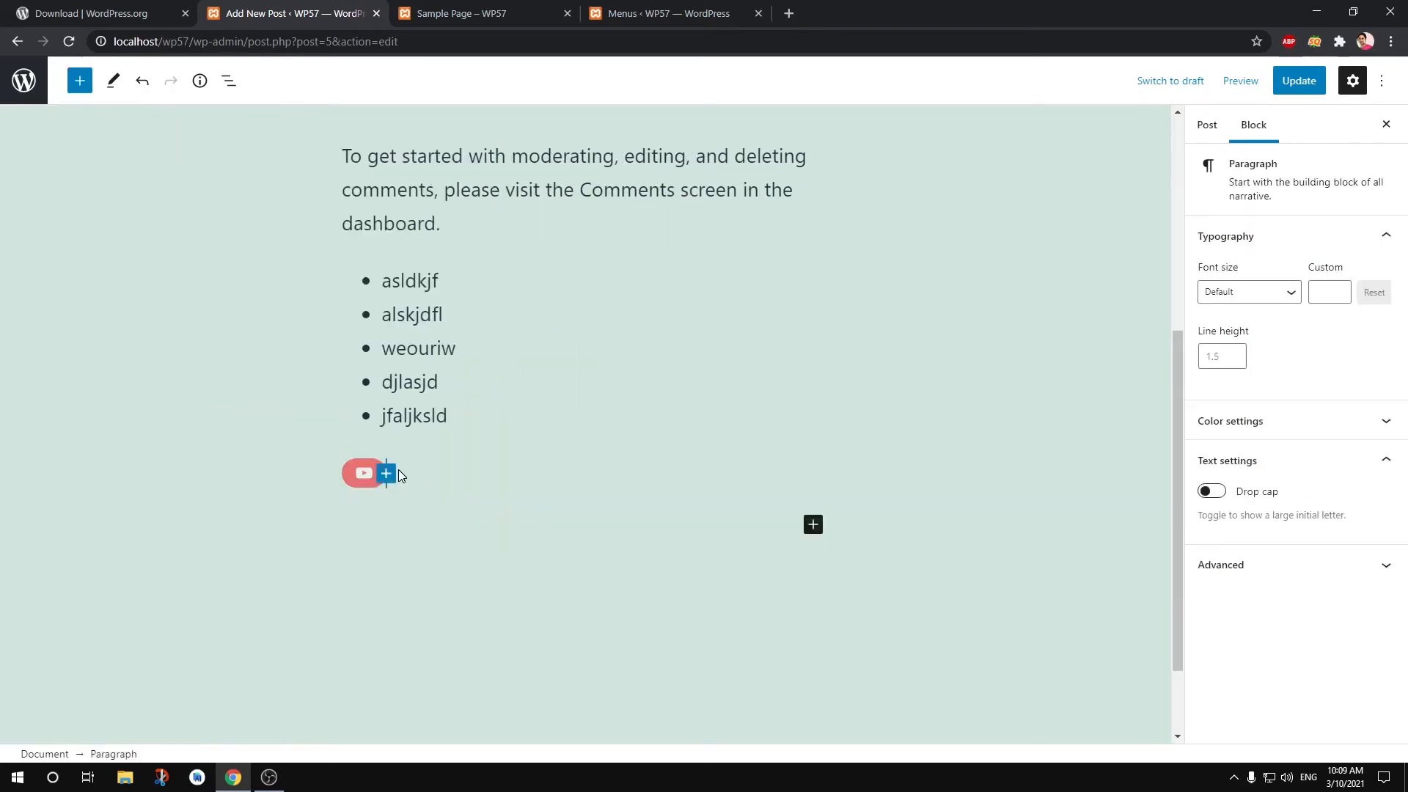
left_click(396, 474)
left_click(395, 475)
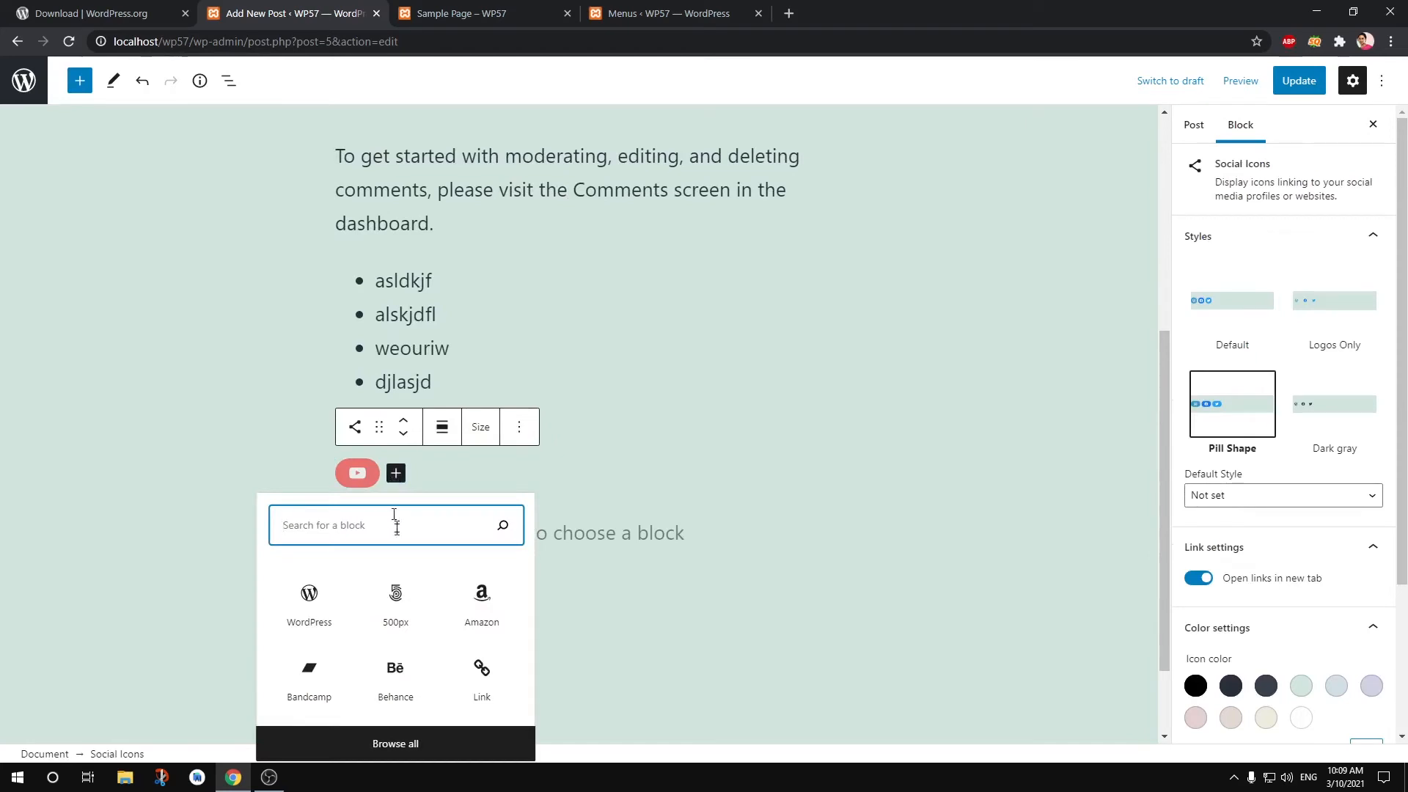
left_click(487, 616)
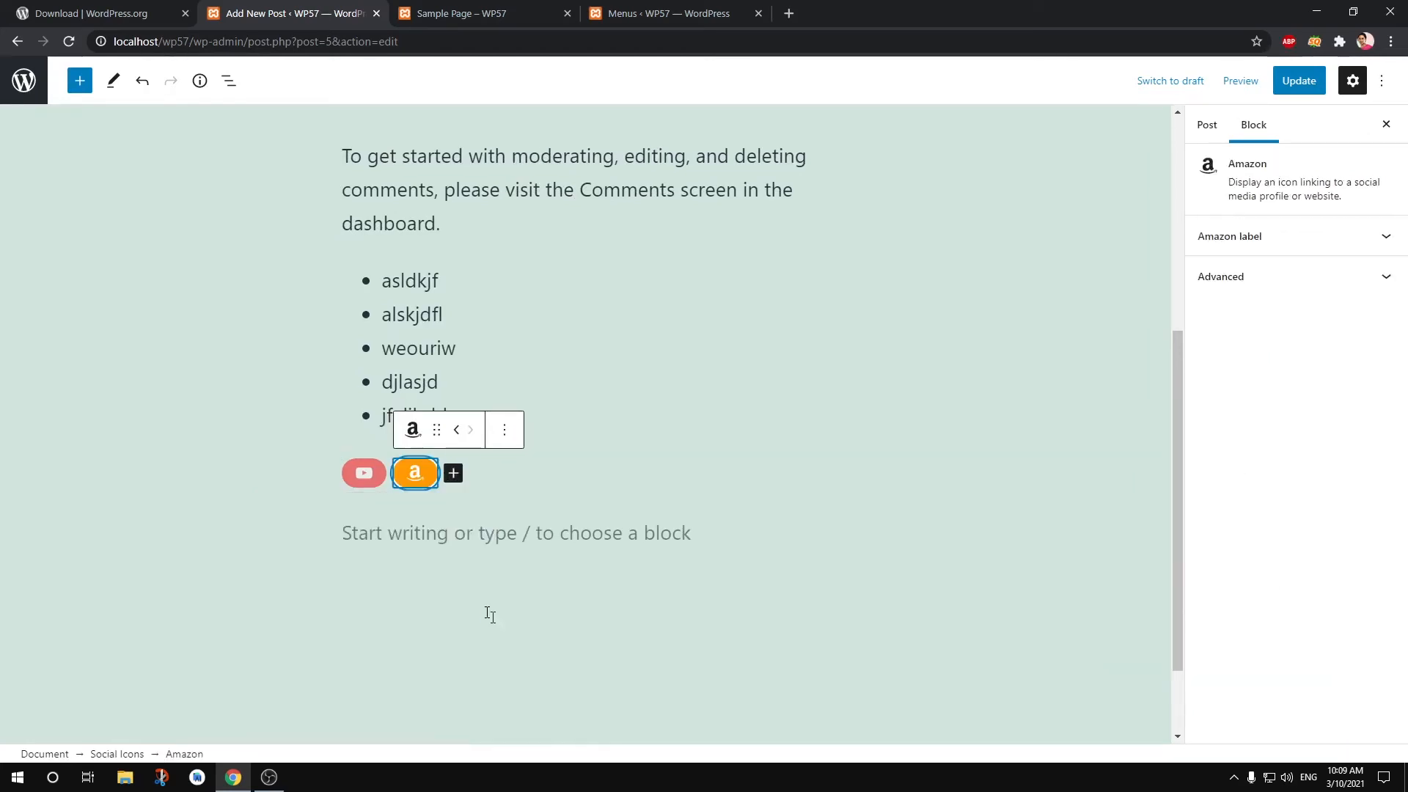
- Add an Etsy icon to the Social Icons block from the full list of social blocks
left_click(456, 475)
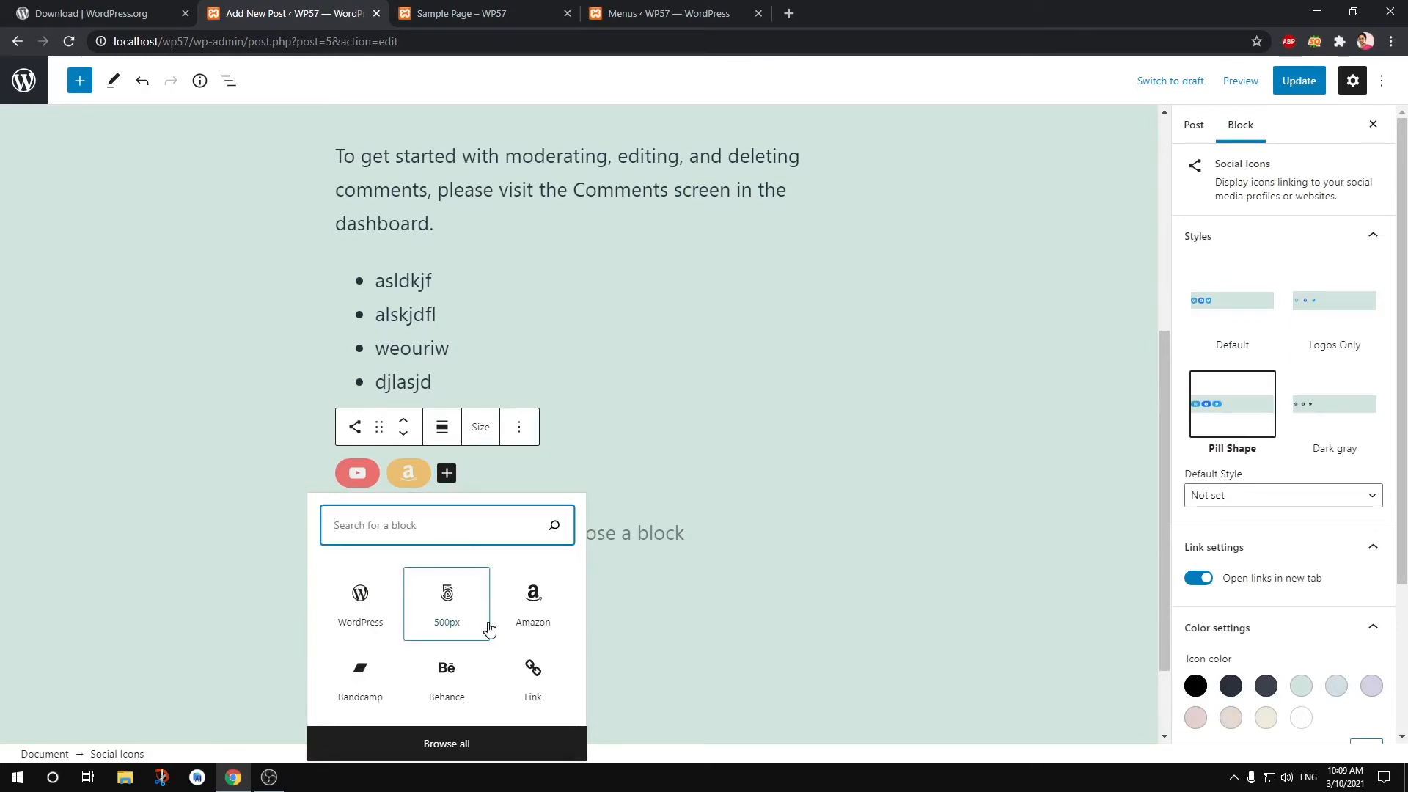
left_click(444, 747)
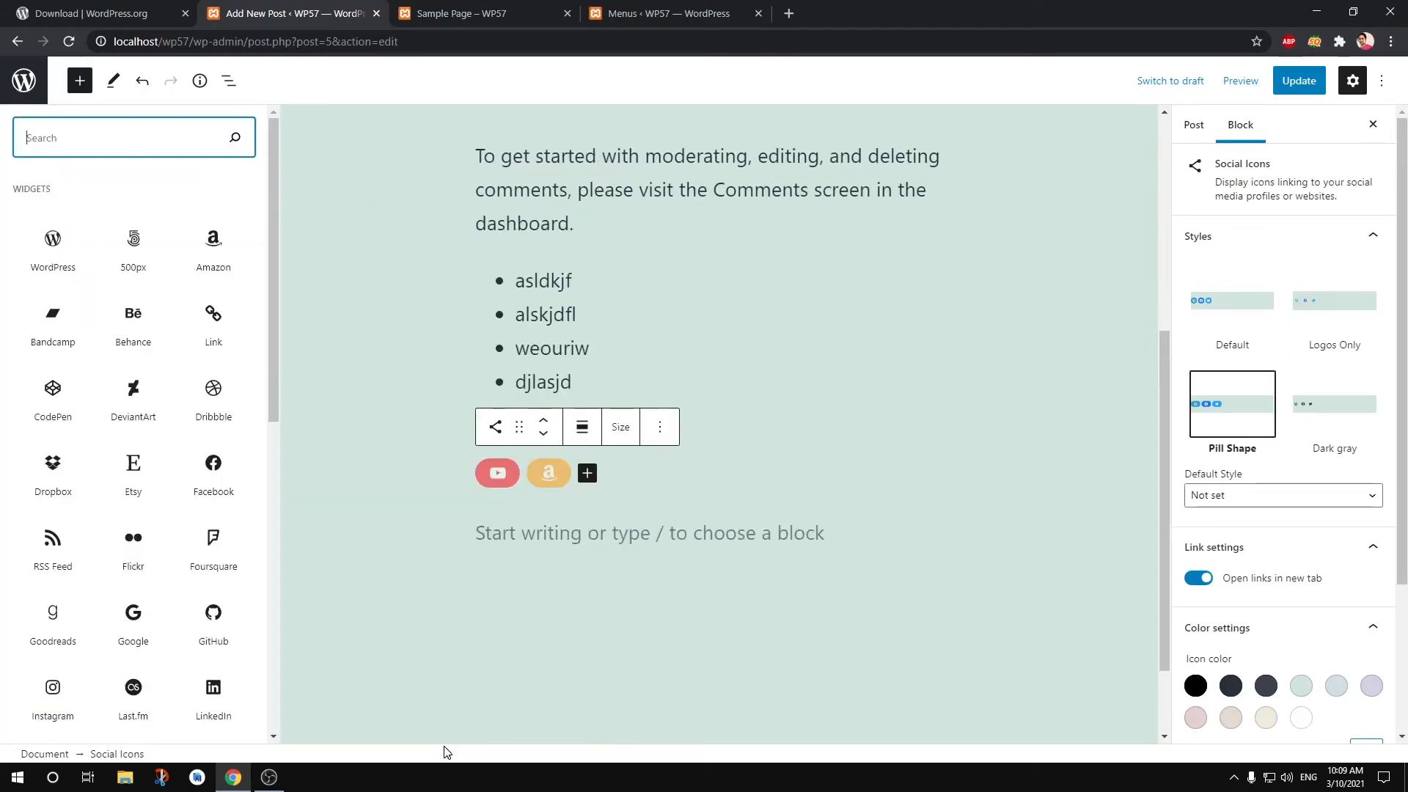
left_click(126, 477)
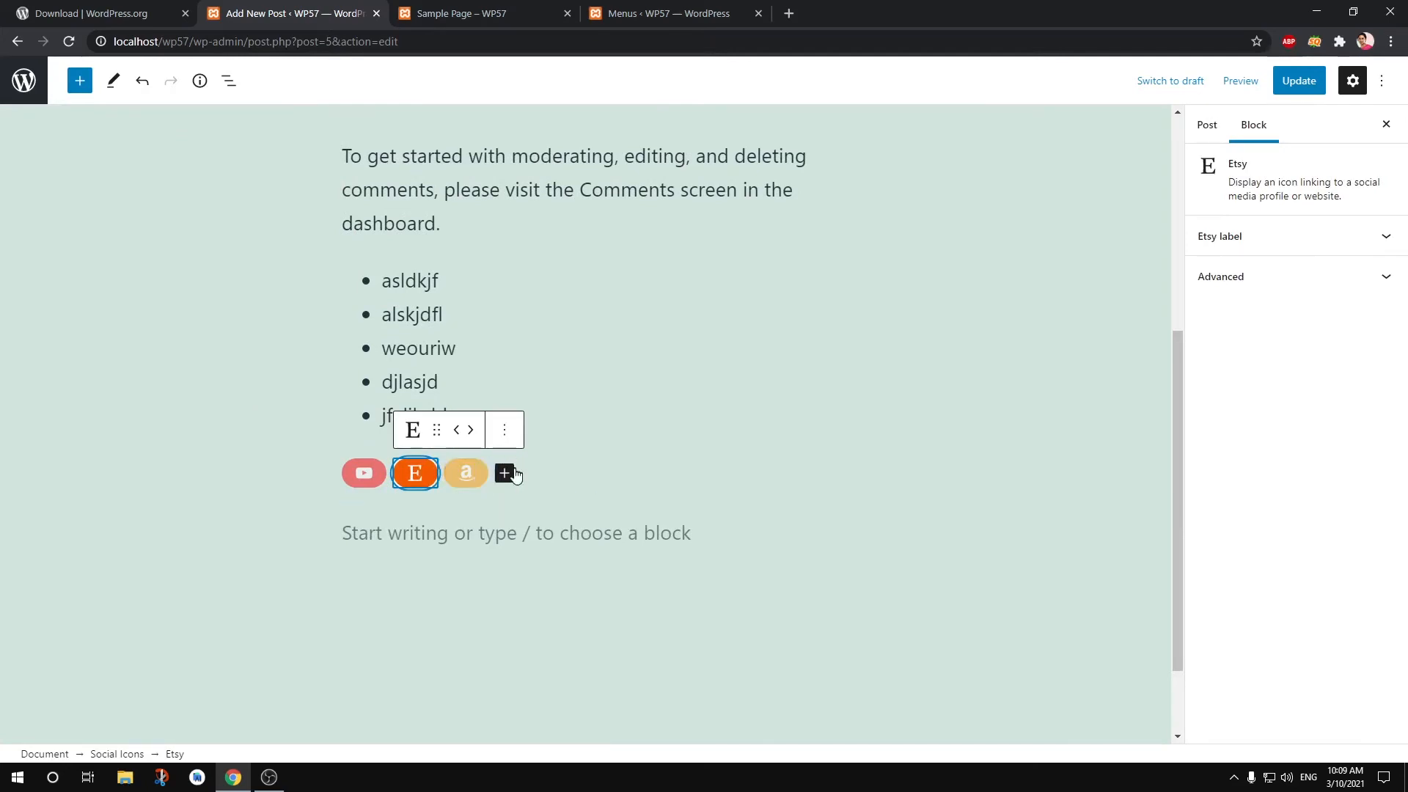
- Add a Yelp icon to the Social Icons block, choosing it from the full list of social blocks
left_click(513, 473)
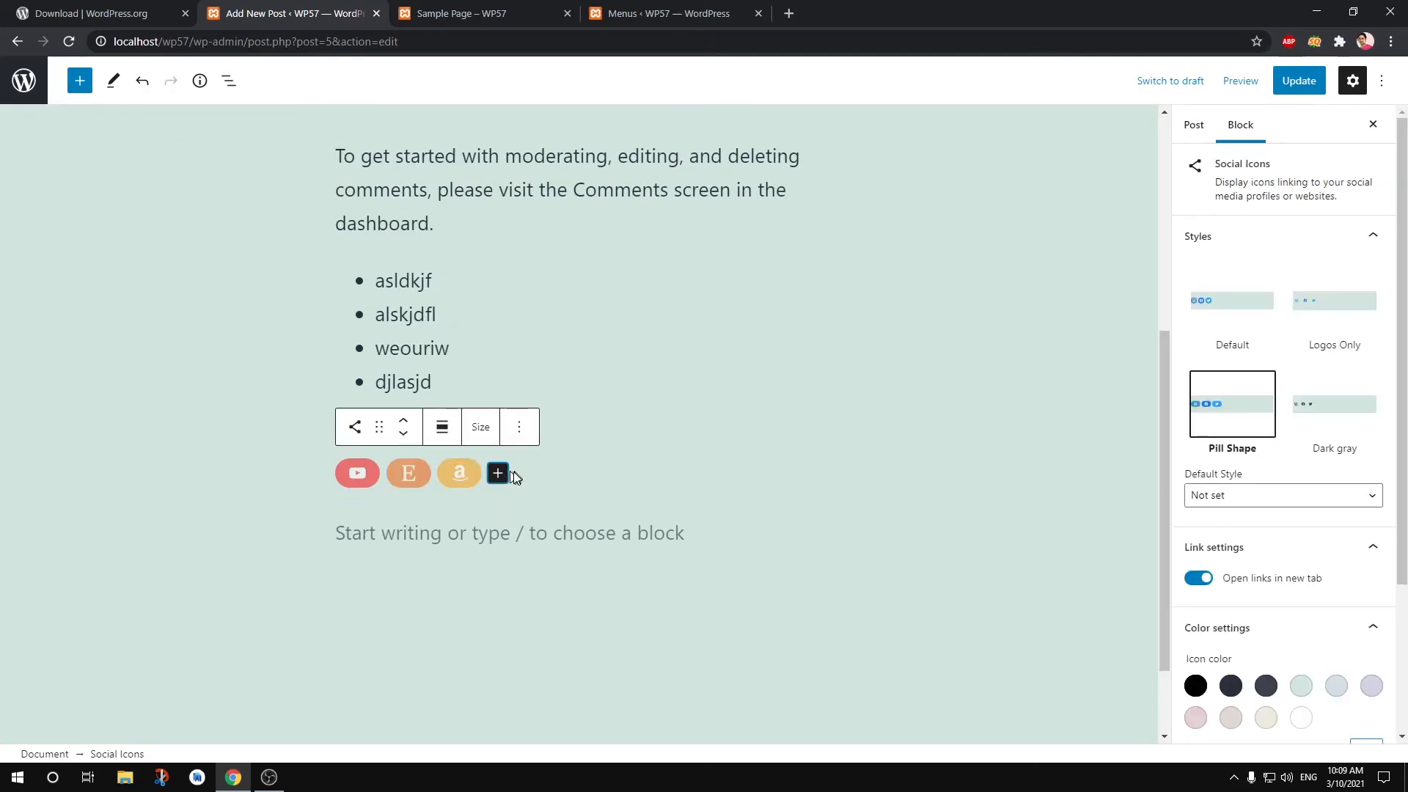
left_click(506, 475)
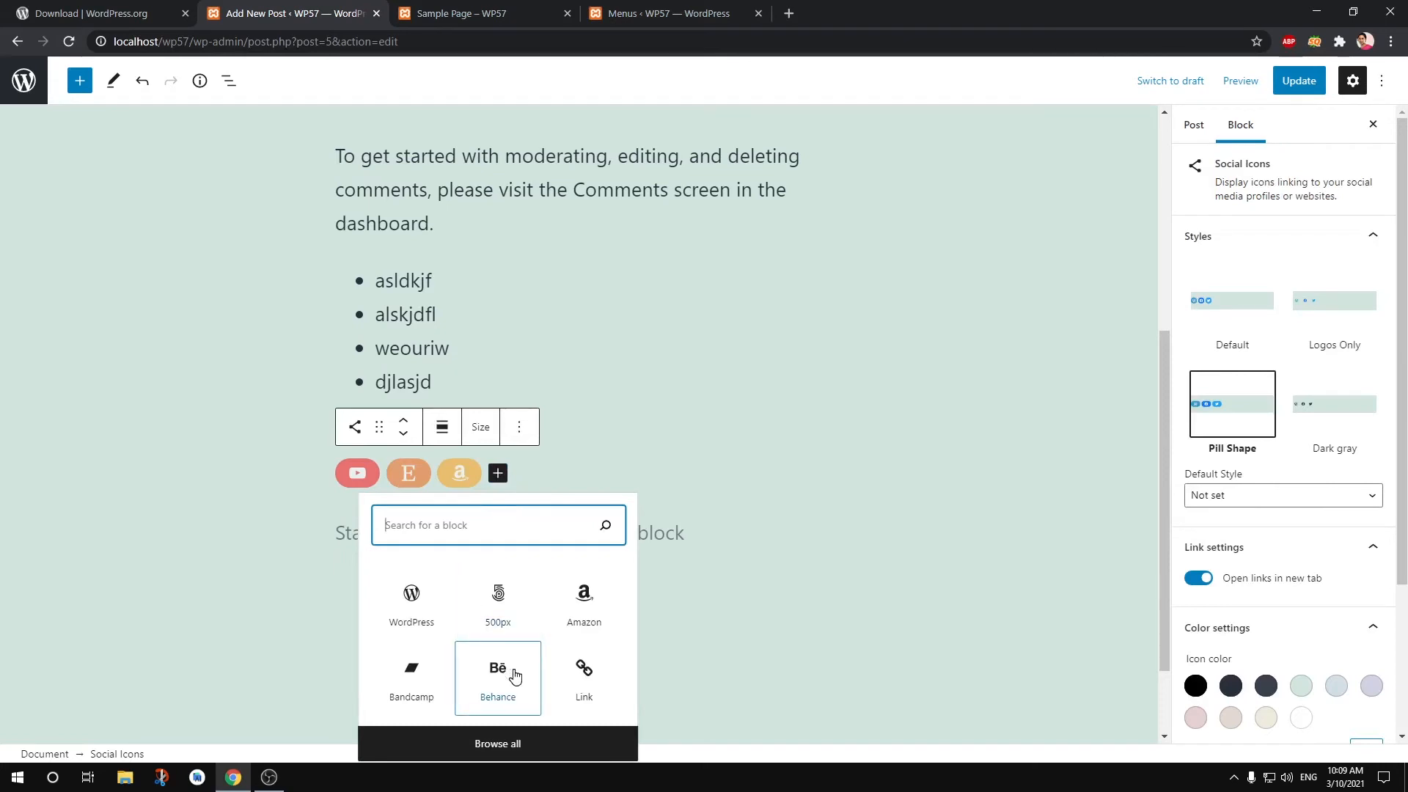
left_click(492, 753)
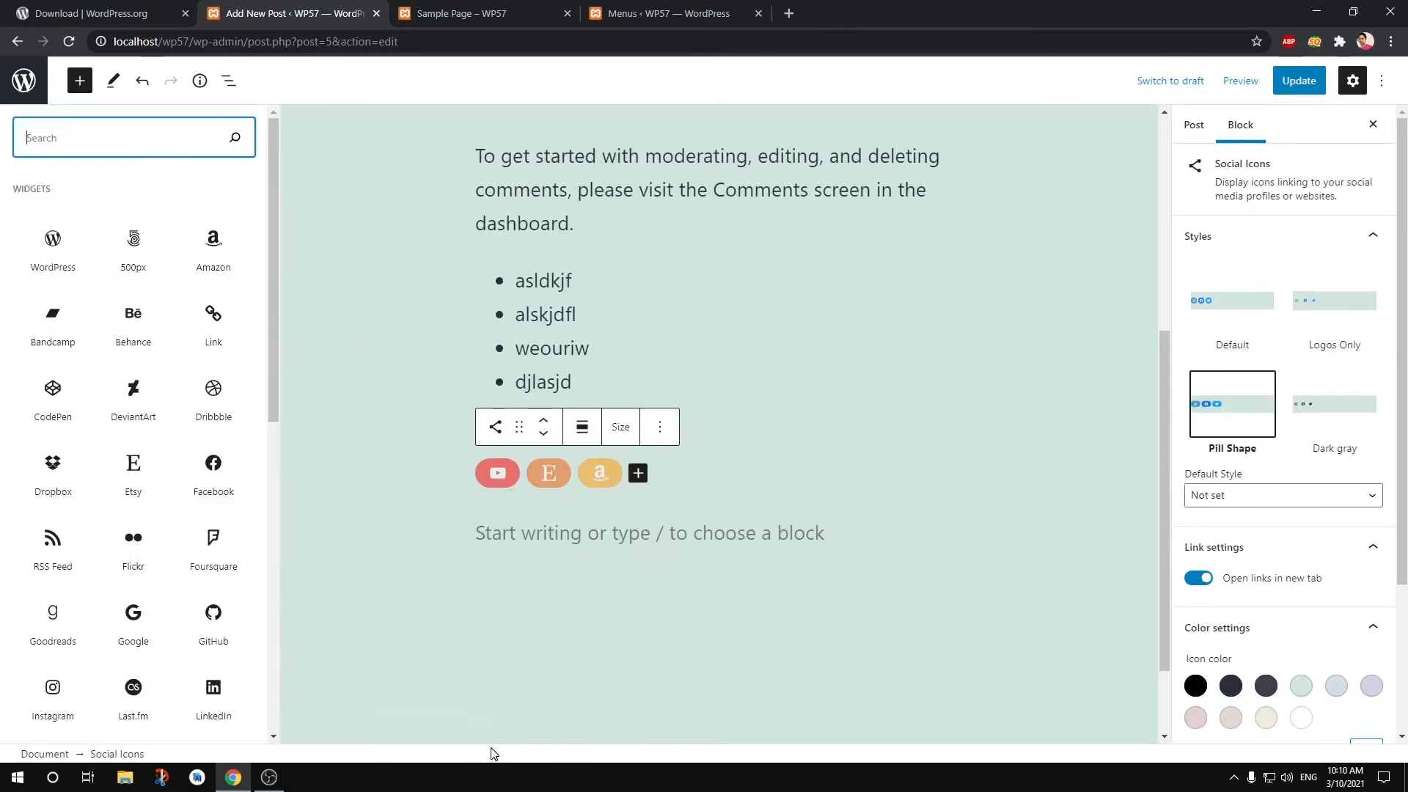
scroll(102, 460, "down", 5)
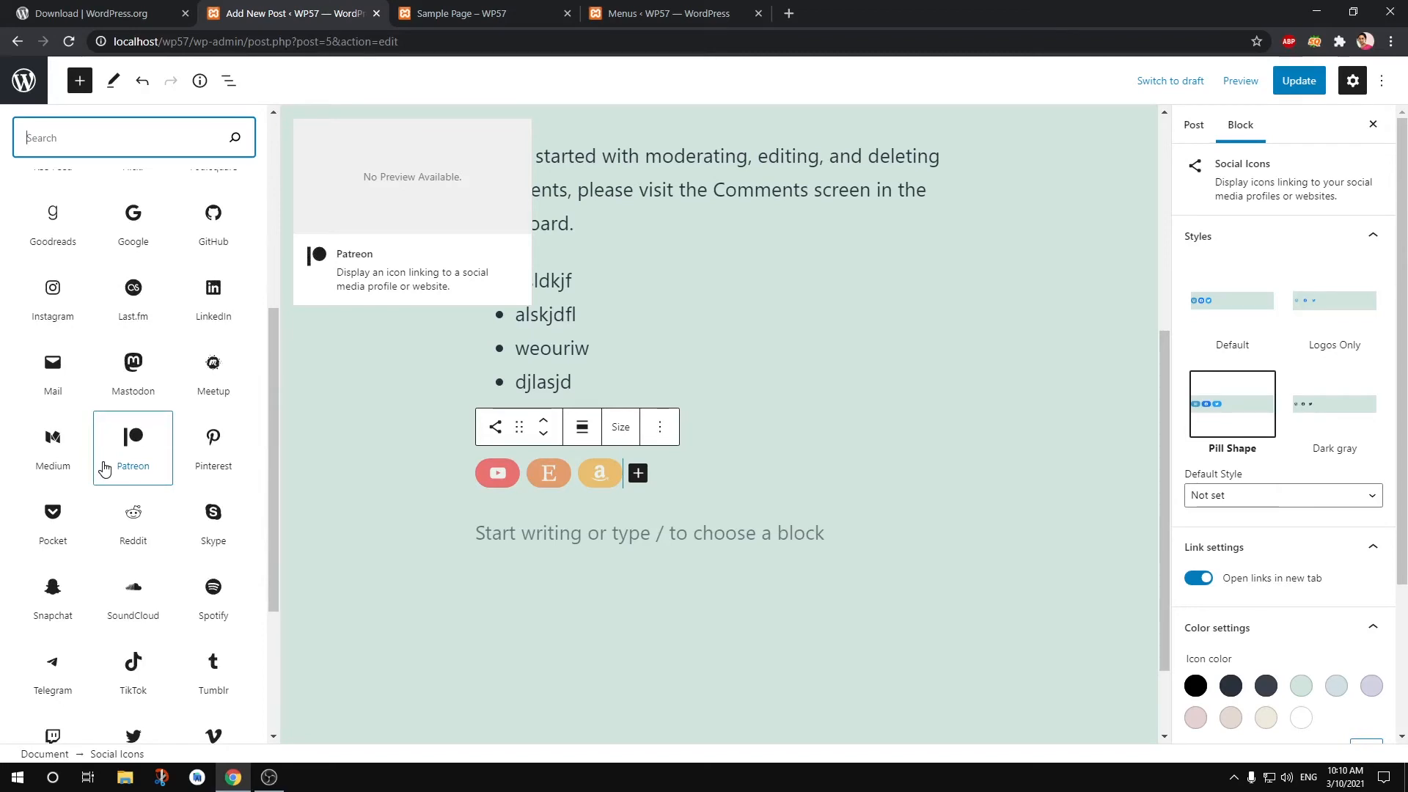
scroll(105, 470, "down", 3)
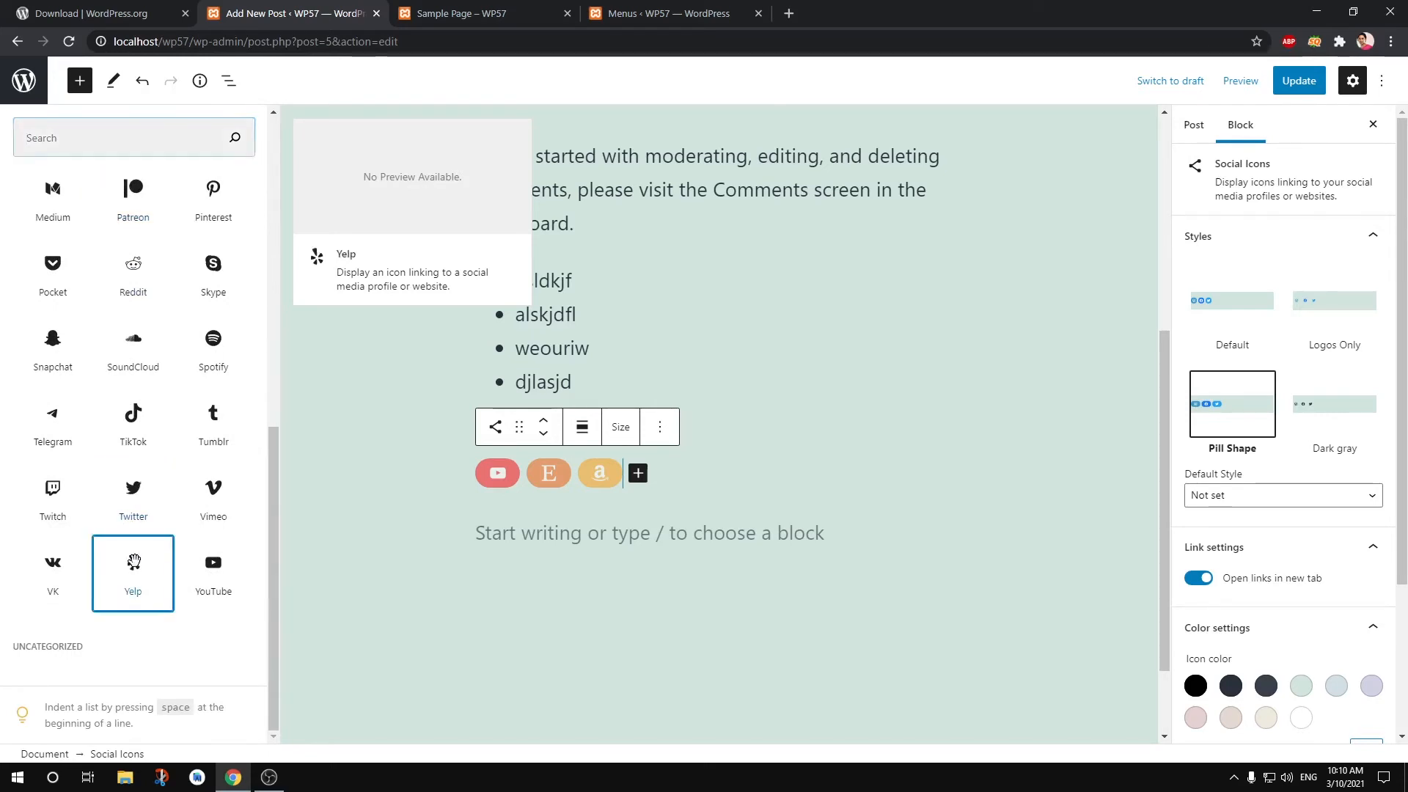
left_click(133, 562)
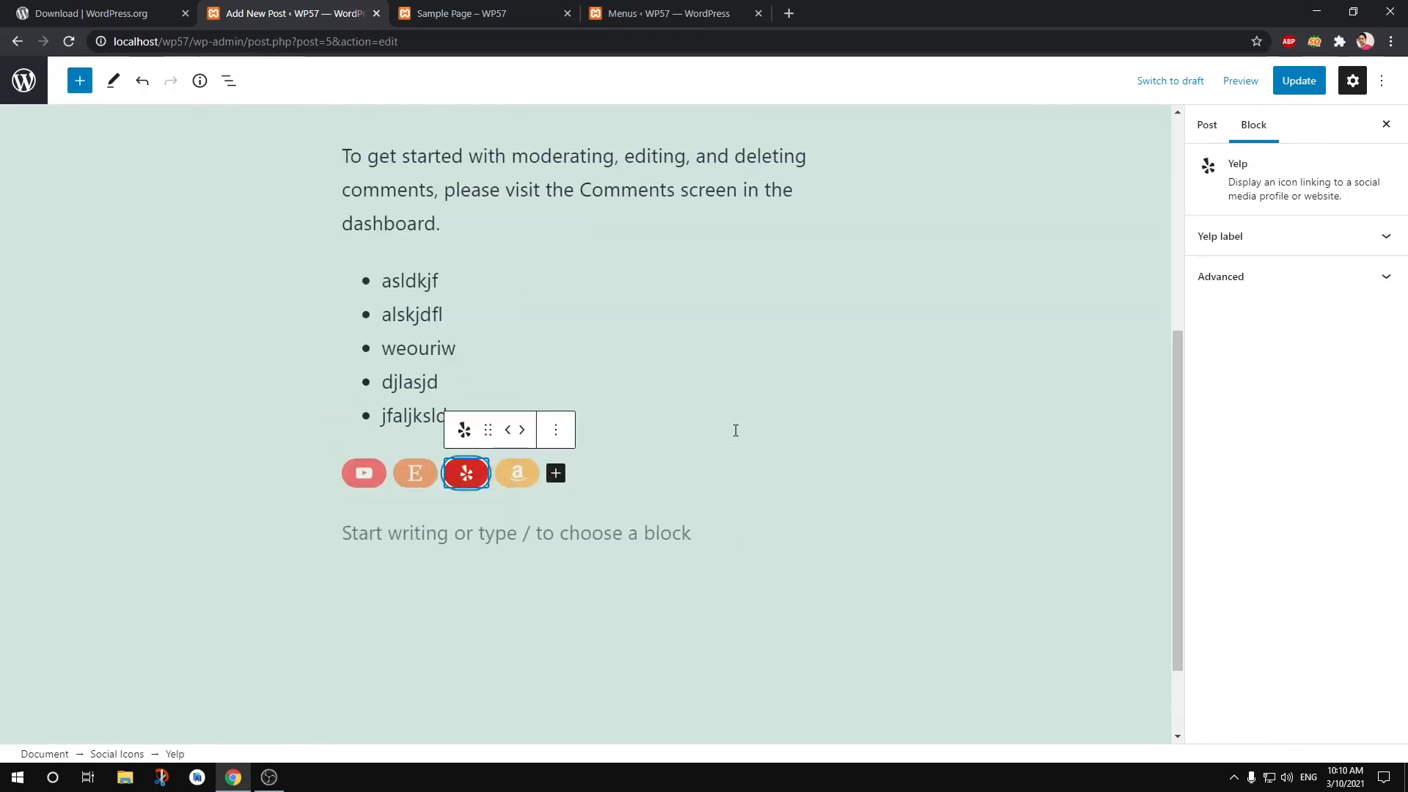
- Update the Testing wp57 GE post so the YouTube, Etsy, Yelp and Amazon icons are saved
left_click(736, 430)
left_click(1294, 91)
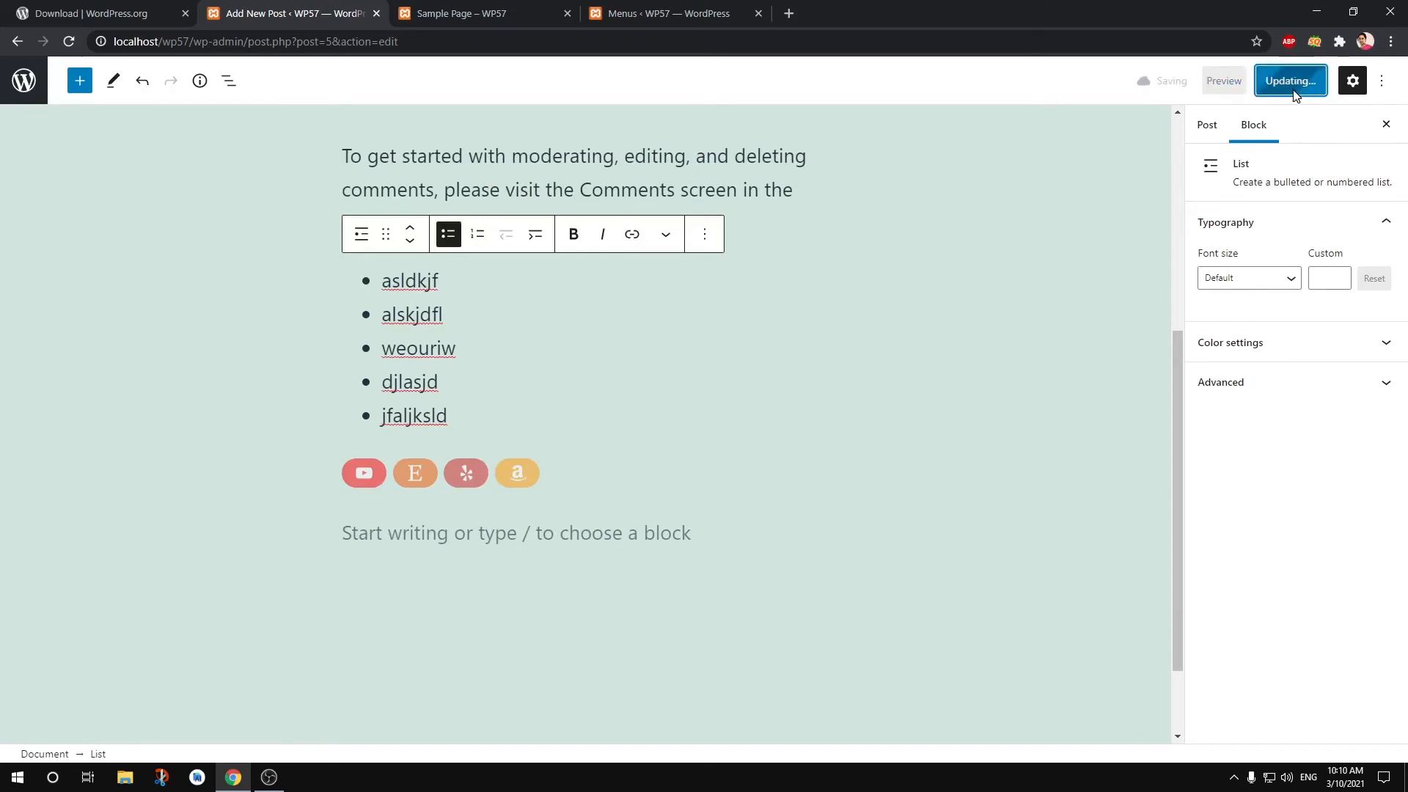
left_click(362, 480)
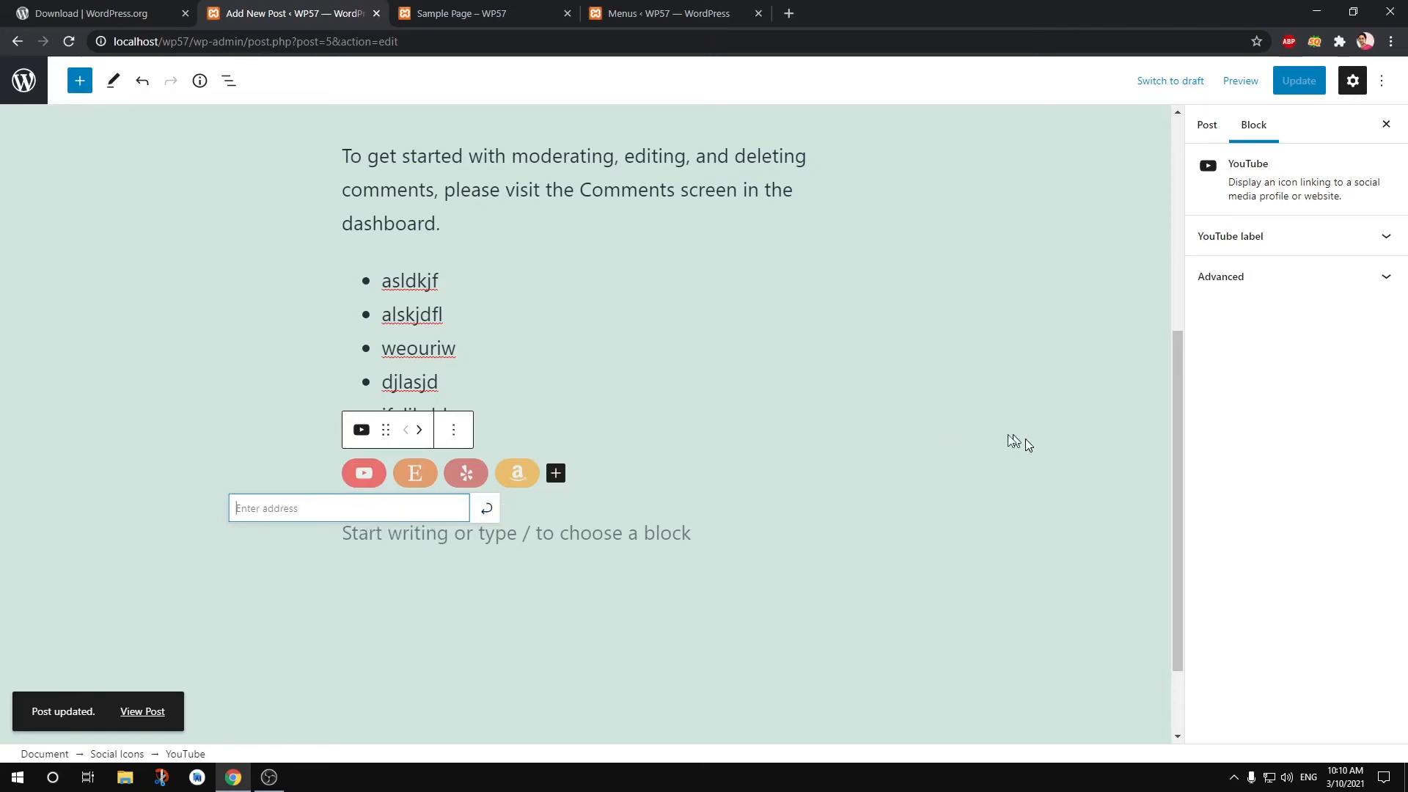
left_click(142, 711)
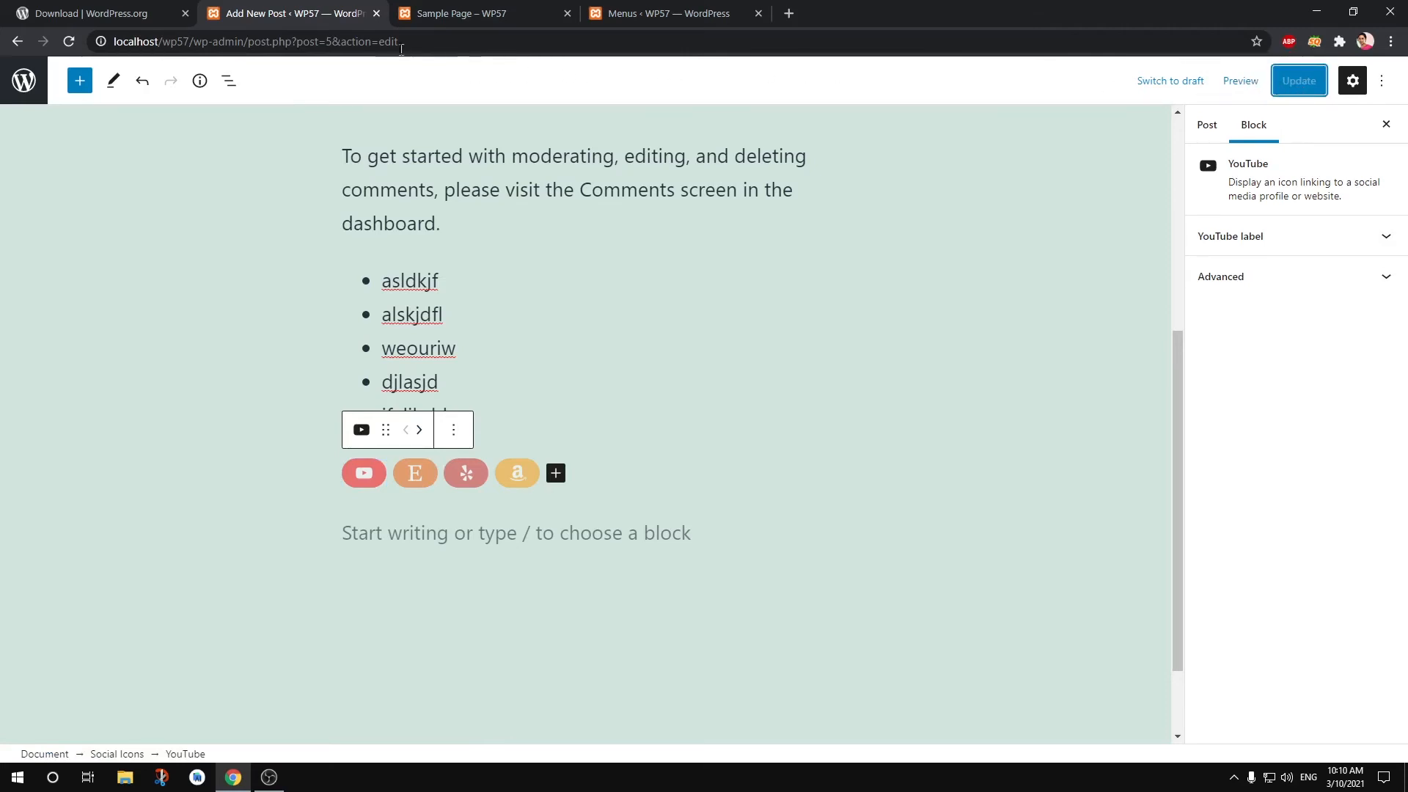
- Switch to the Sample Page tab and go through the WP57 home page to the published Testing wp57 GE post
left_click(457, 6)
left_click(60, 42)
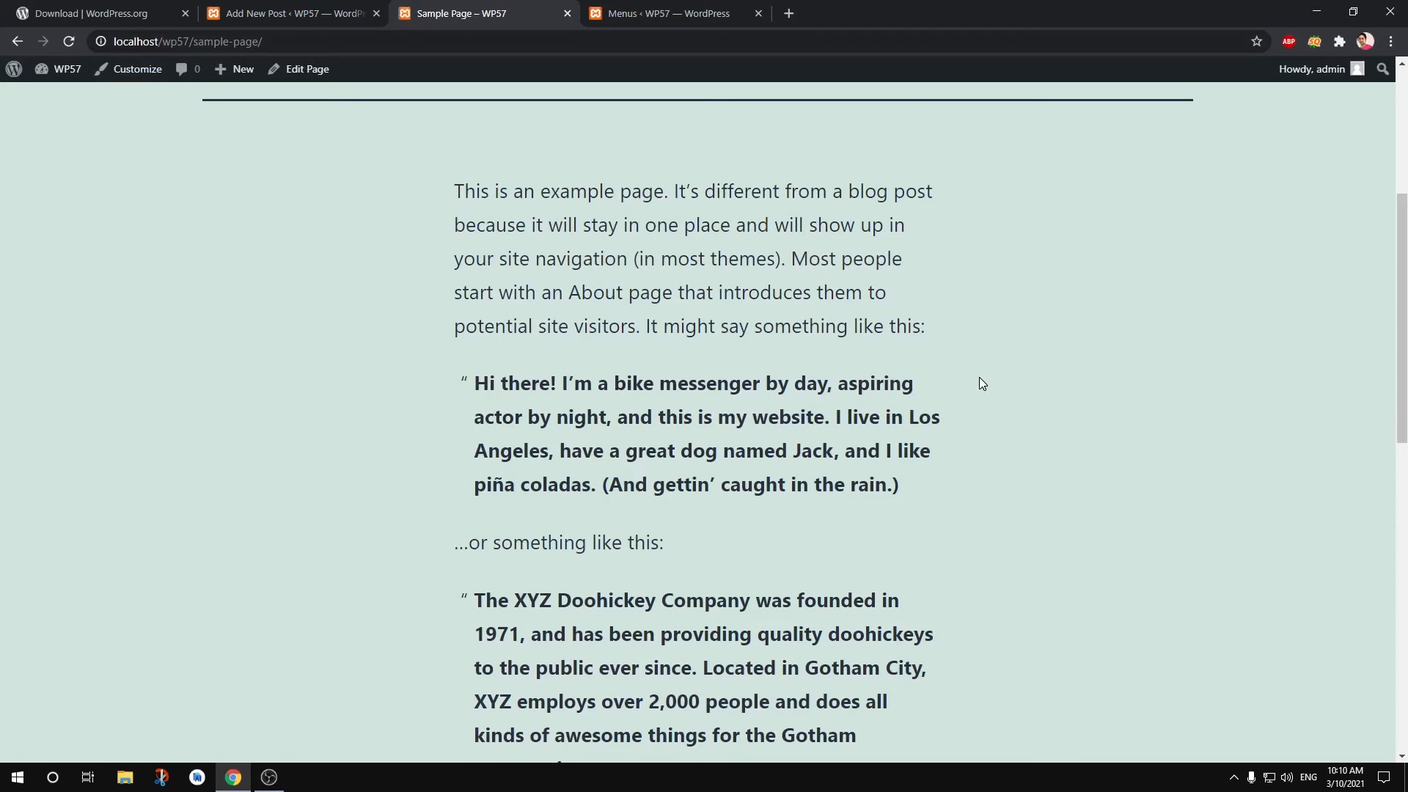
scroll(982, 383, "down", 15)
scroll(979, 381, "up", 12)
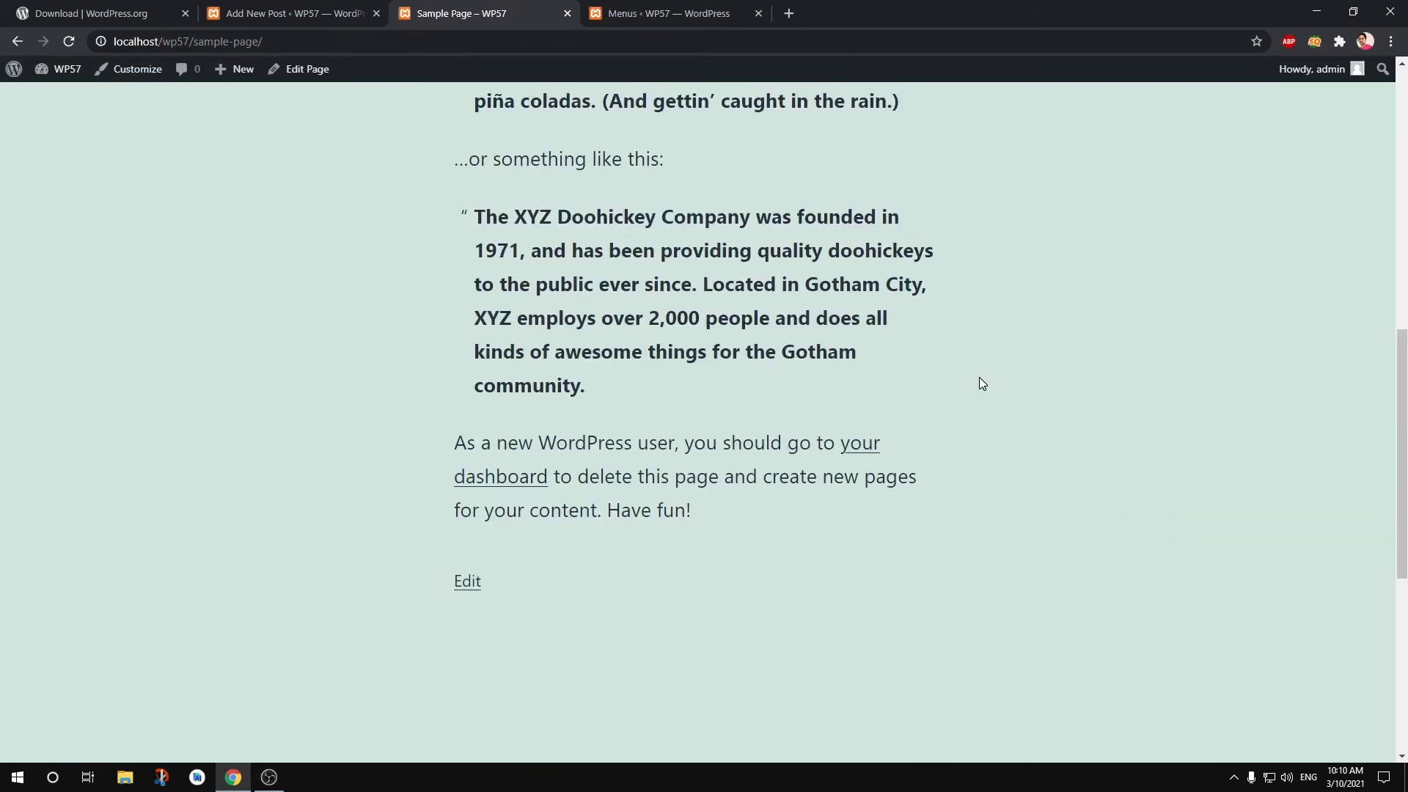
scroll(339, 95, "up", 3)
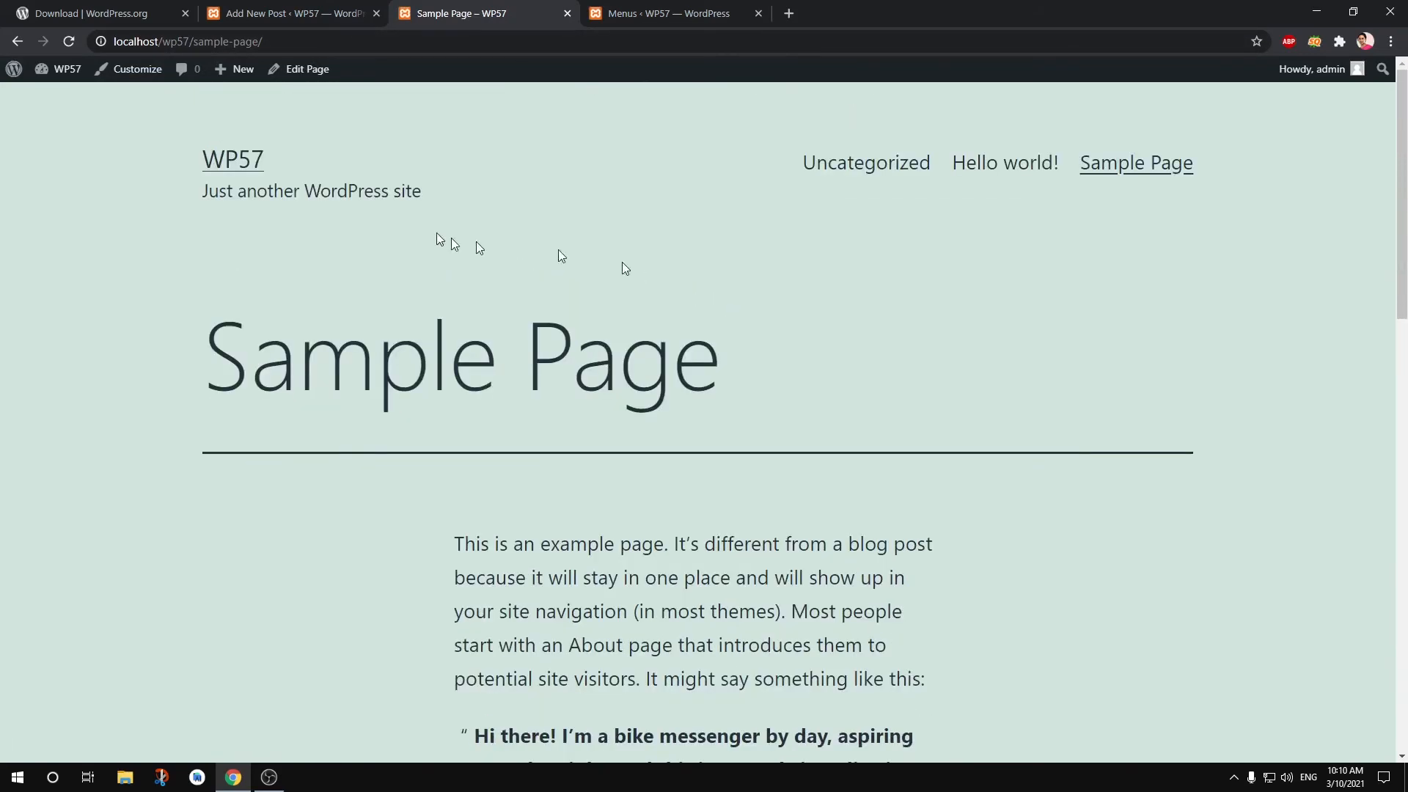
left_click(232, 156)
scroll(647, 388, "down", 2)
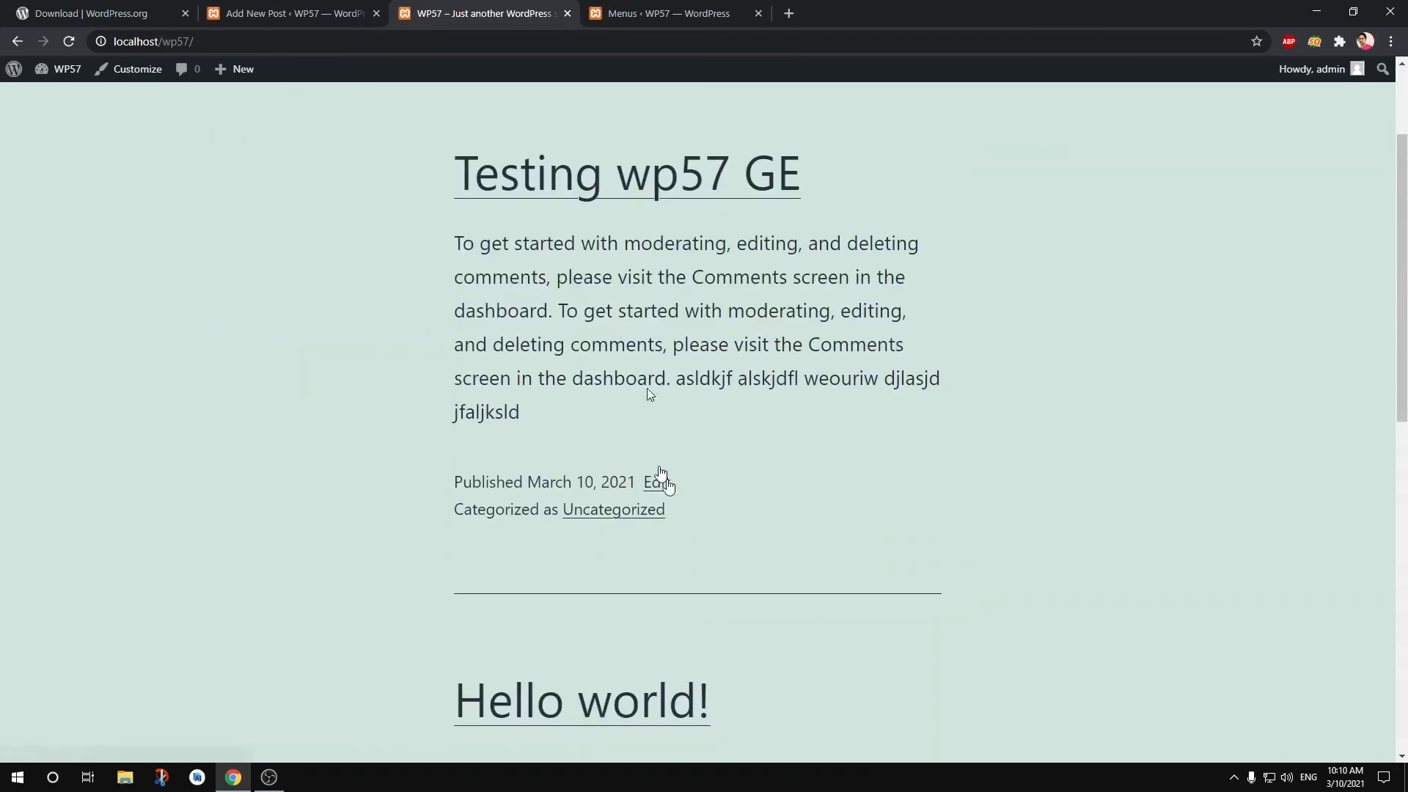
left_click(620, 196)
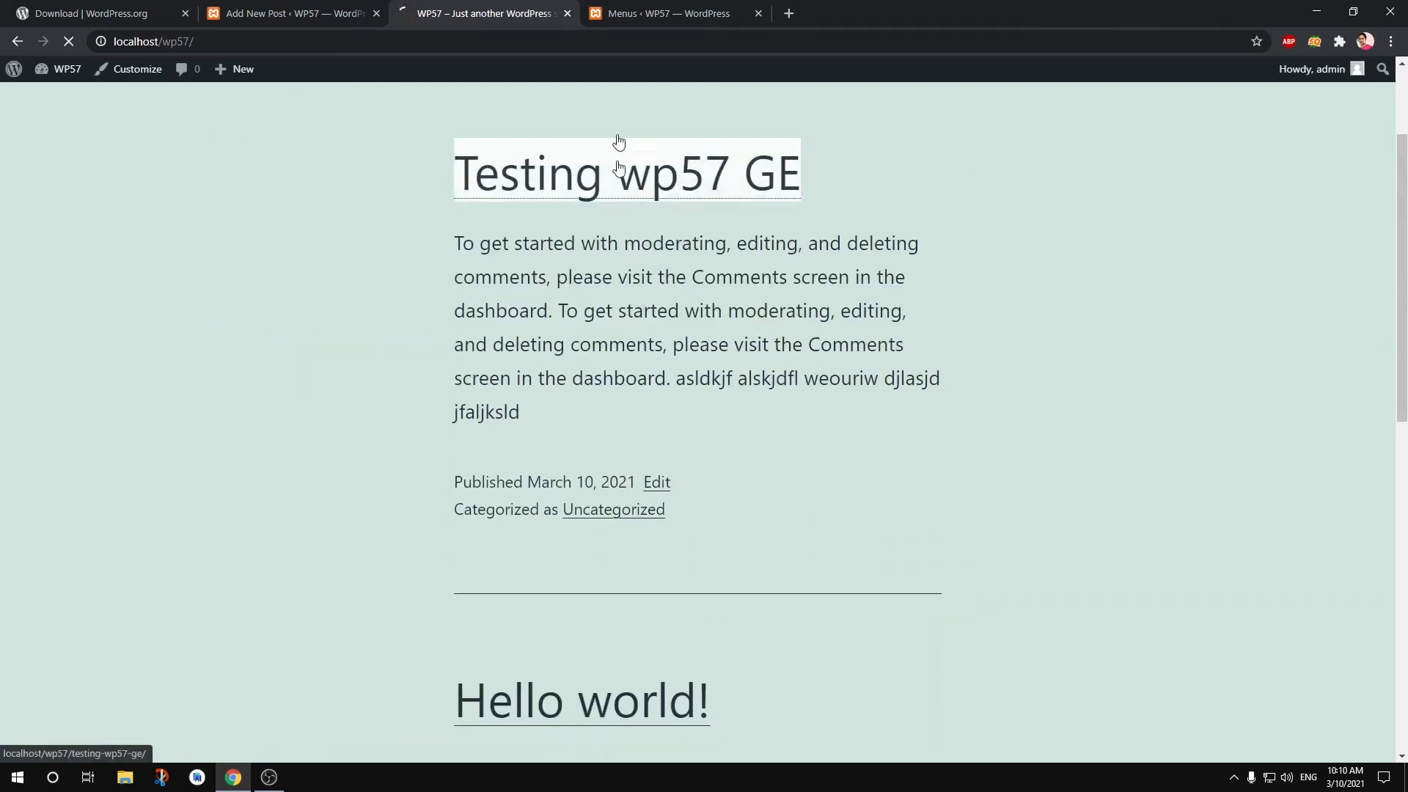
- Close the Menus tab and check the published post for the social icons below its list
left_click(758, 14)
scroll(759, 375, "down", 15)
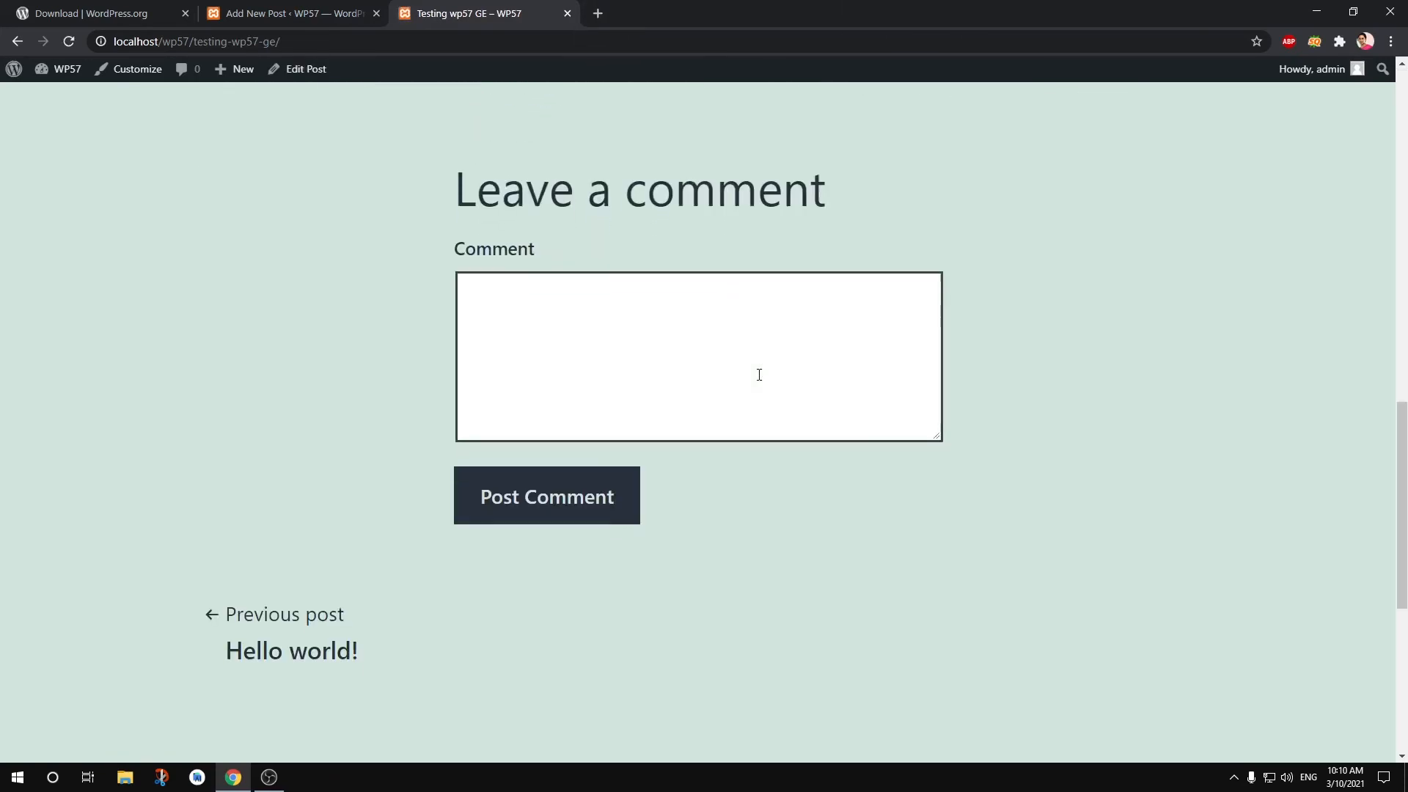
scroll(759, 375, "up", 12)
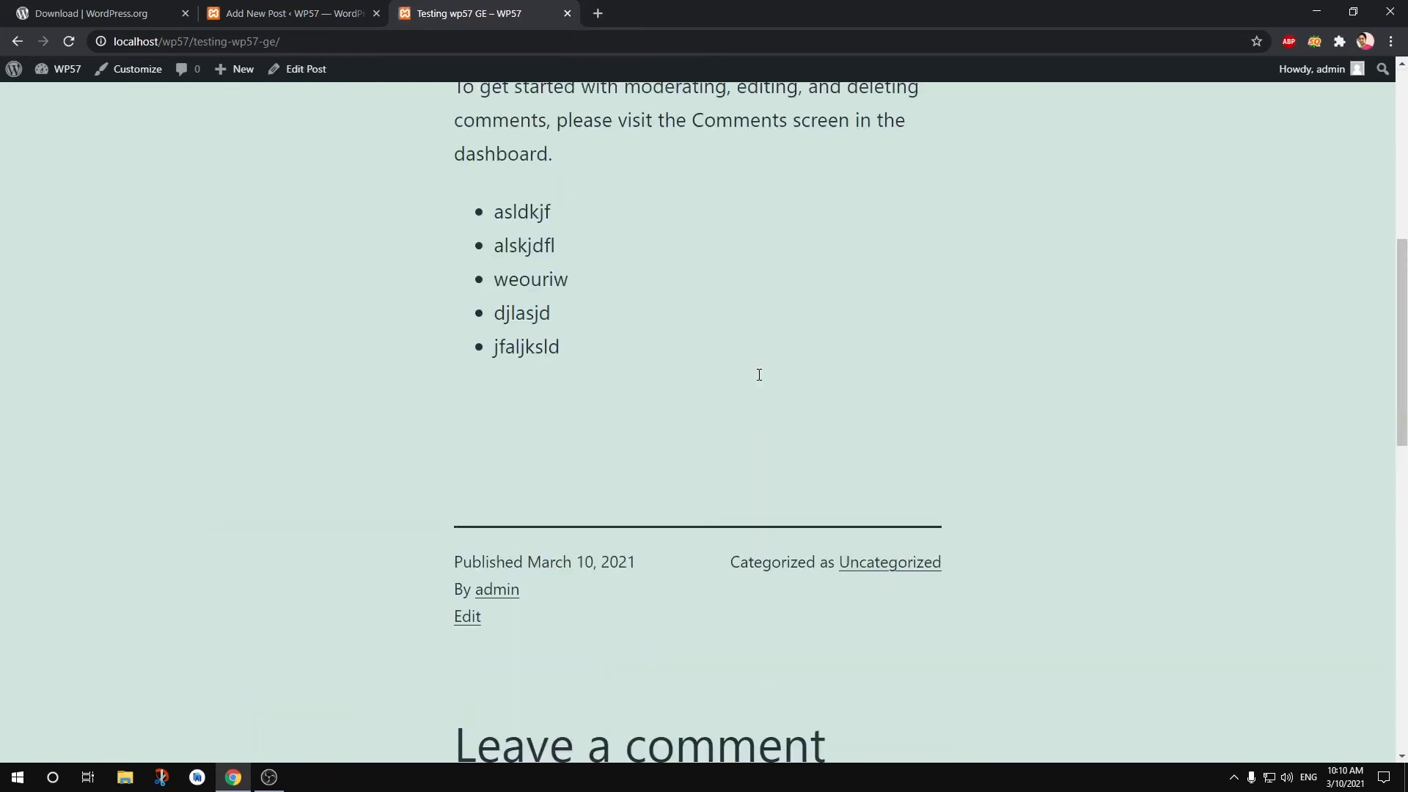
scroll(758, 380, "up", 8)
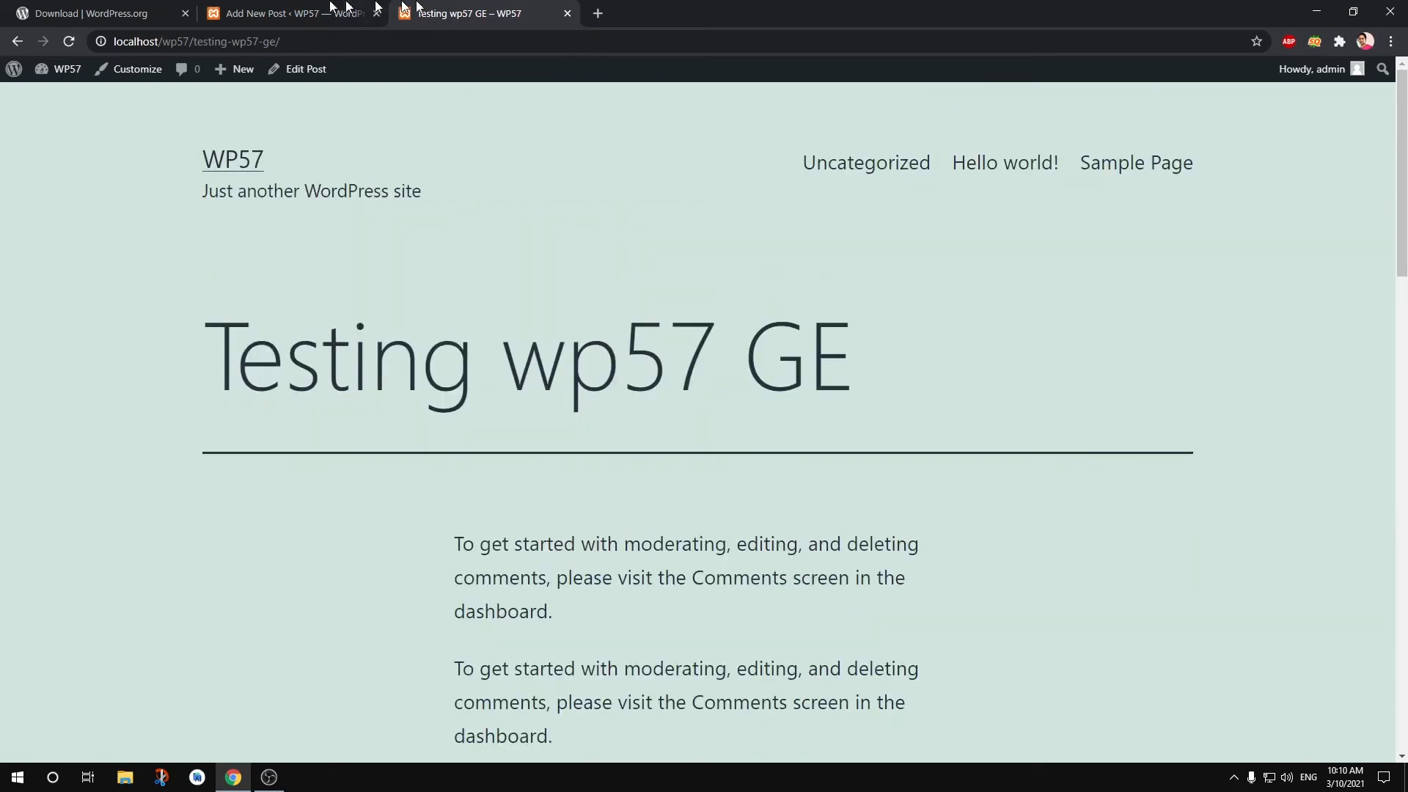
- Return to the post editor and set the YouTube icon's link address to youtube.com
left_click(311, 13)
left_click(364, 476)
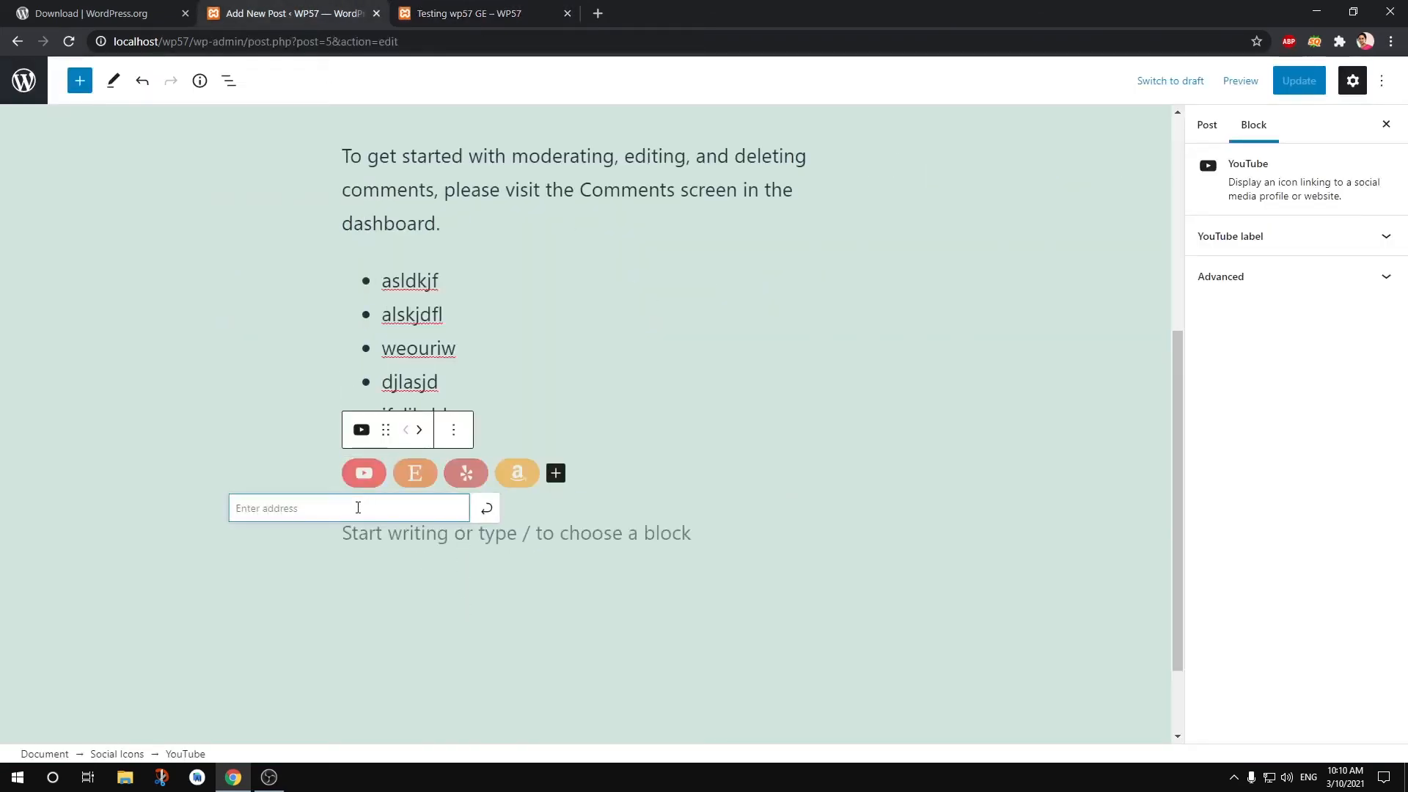
type("youtube.com")
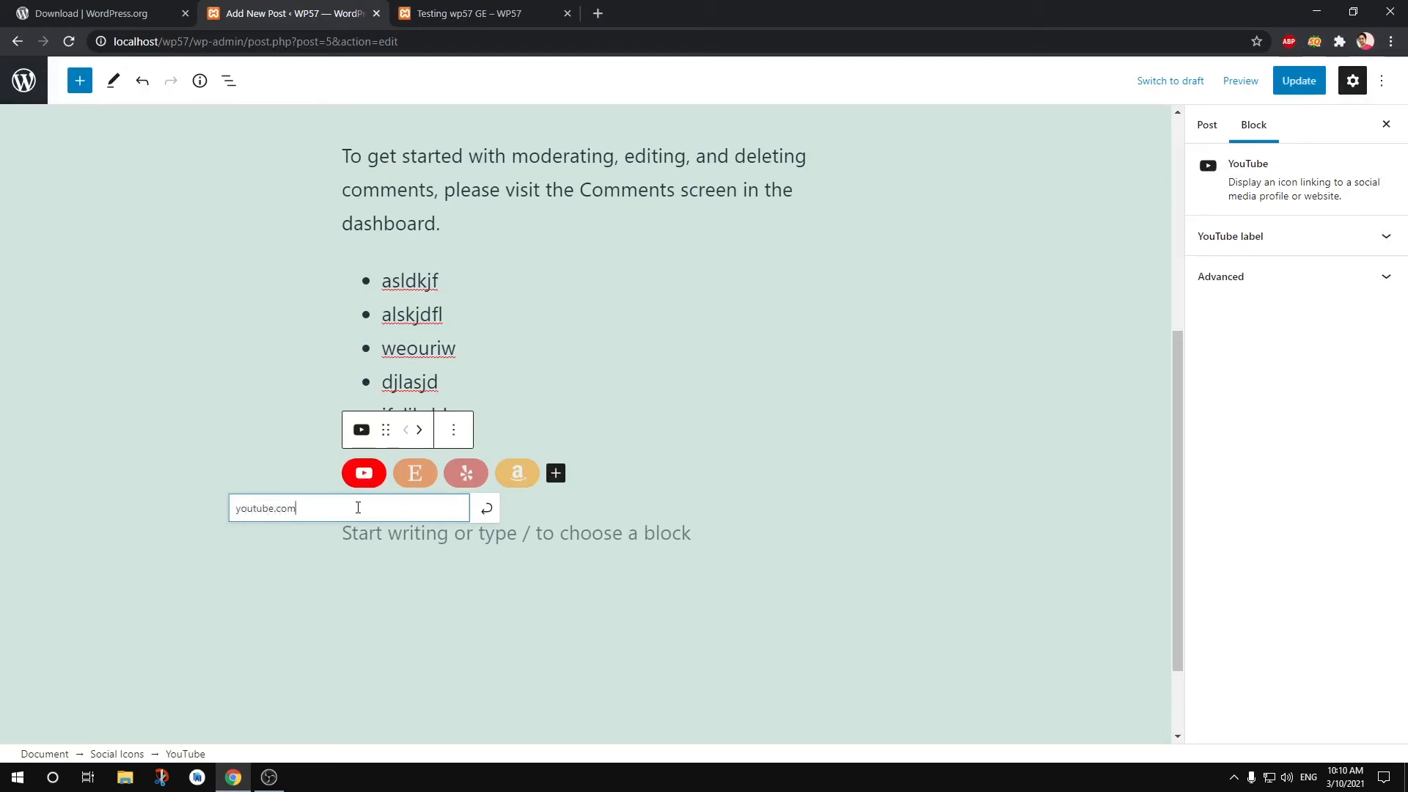
key("Return")
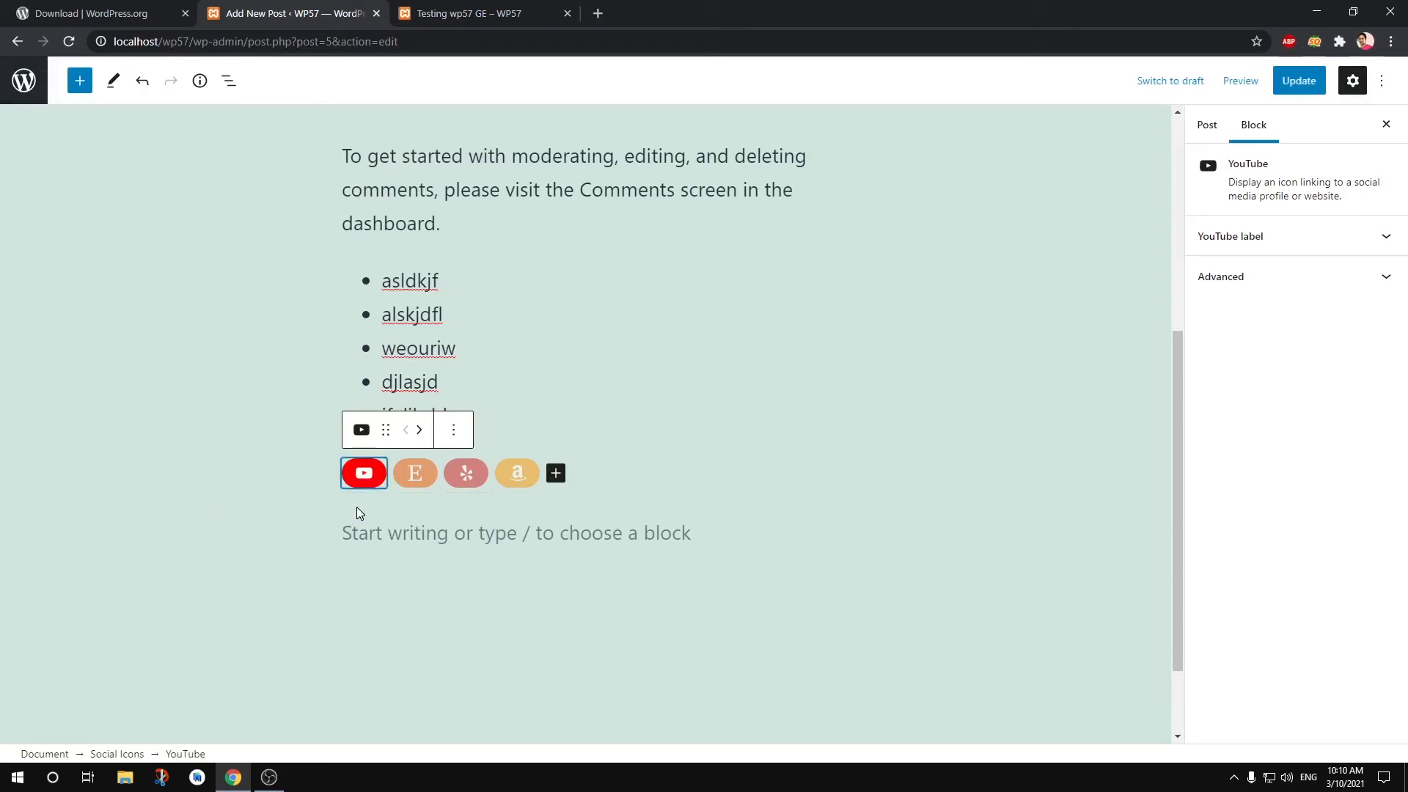
- Set the Etsy icon's link address to etsy.com
left_click(408, 484)
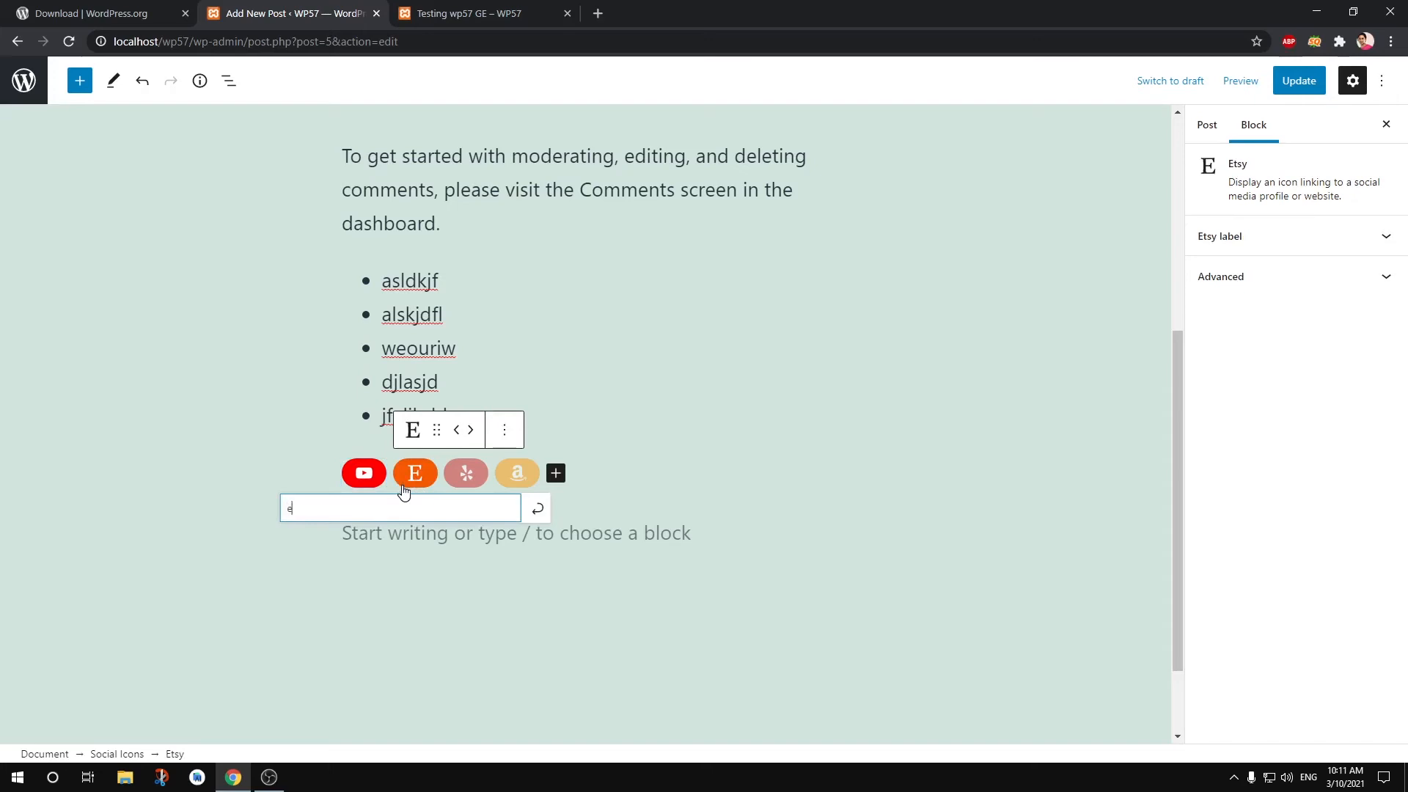
type("etsy.com")
key("Return")
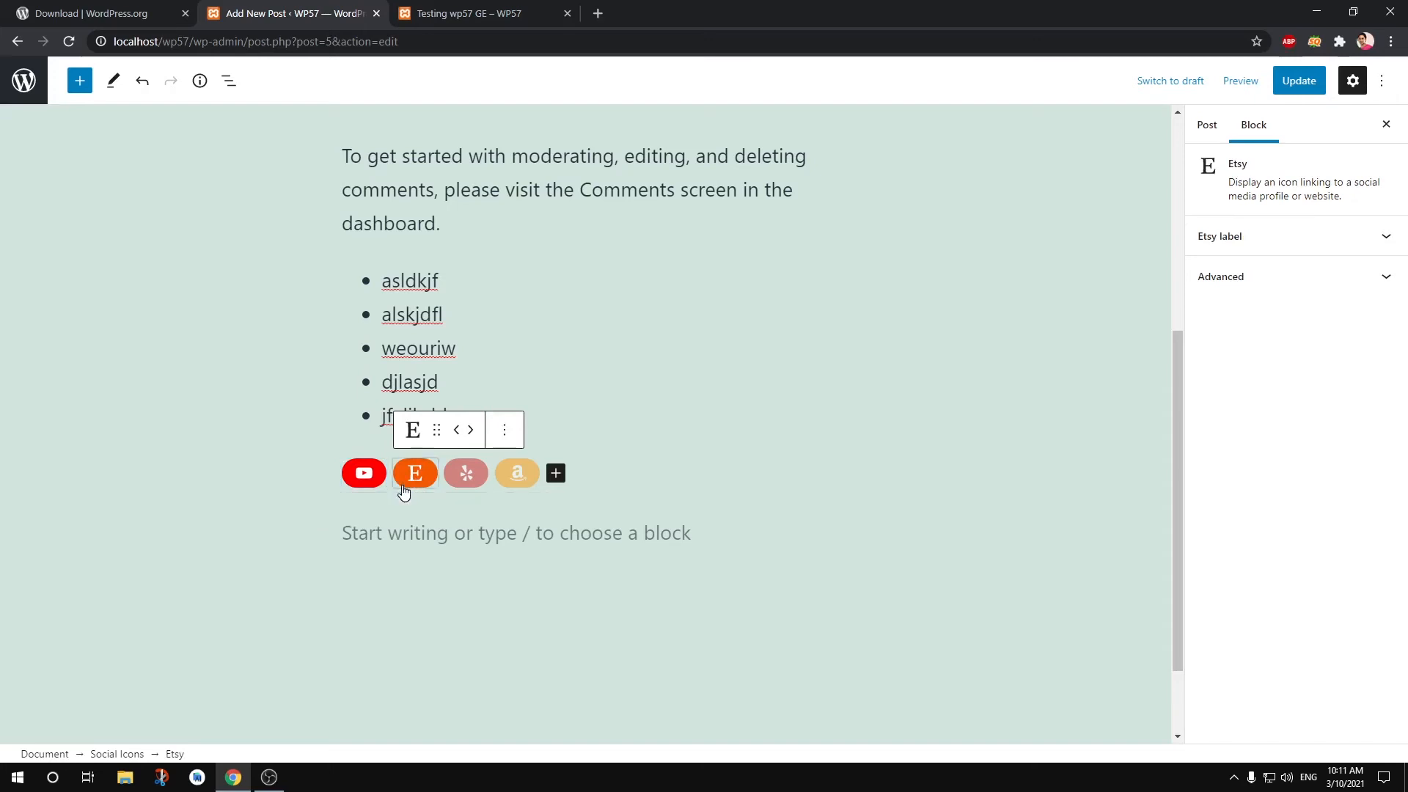
- Set the Yelp icon's link address to yelp.com
left_click(474, 474)
type("yel")
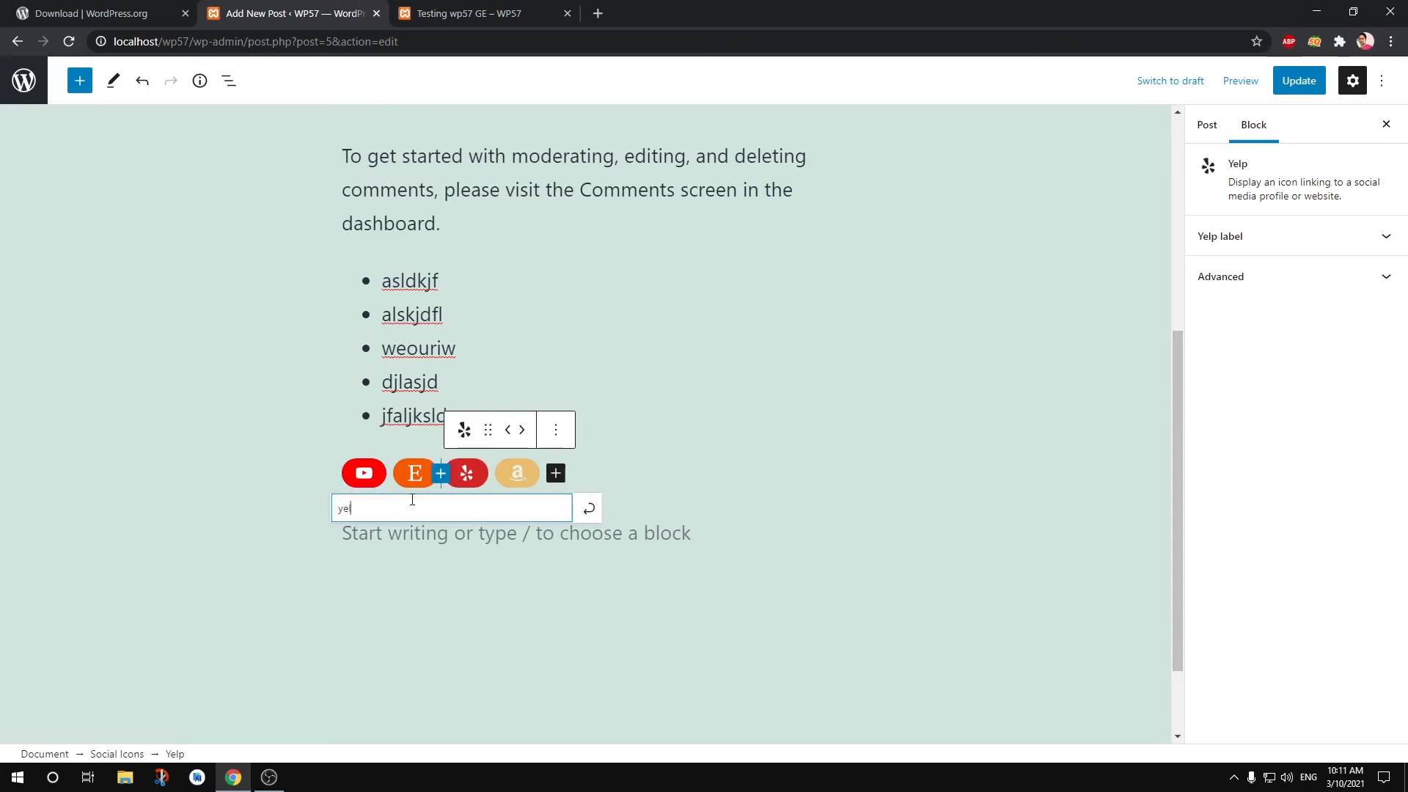
type("p.com")
key("Return")
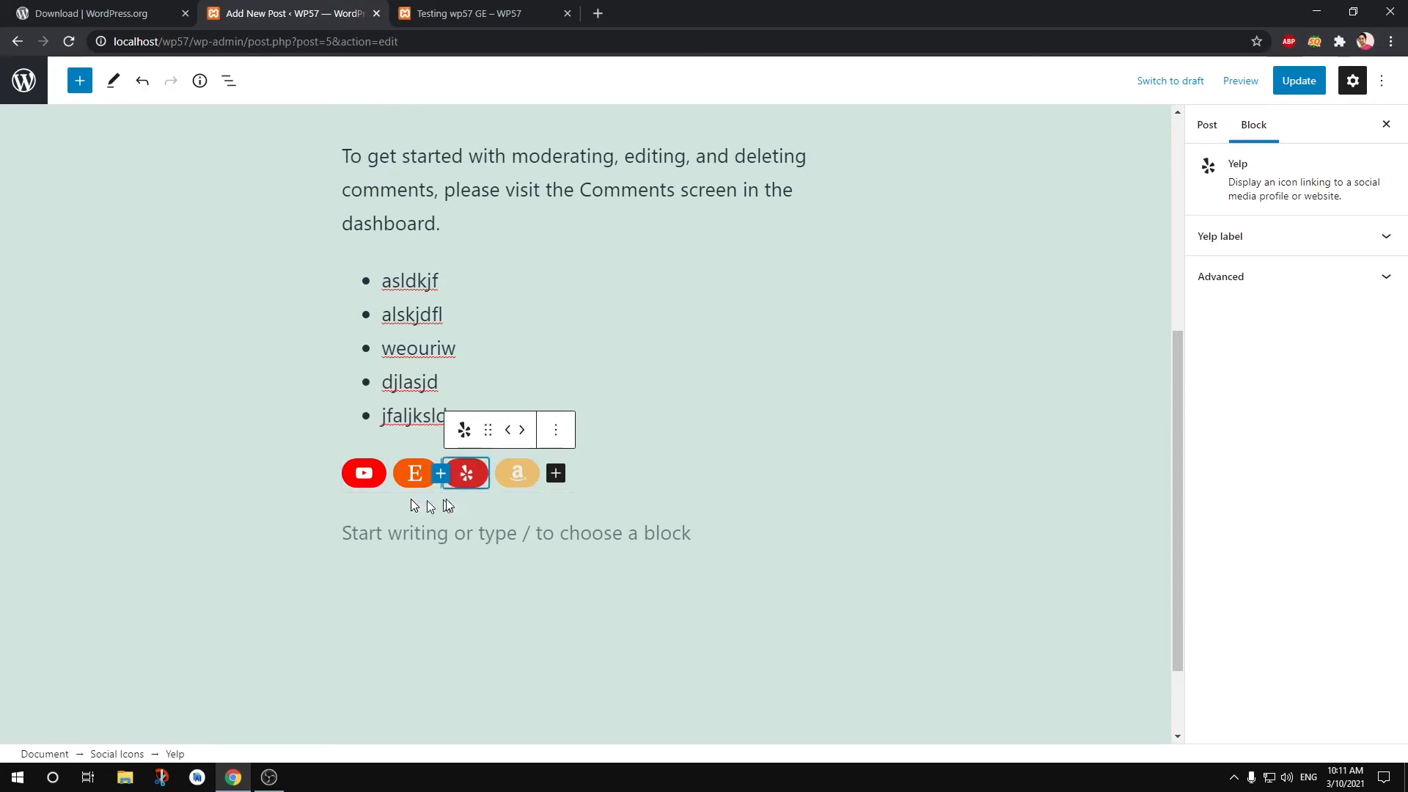
- Set the Amazon icon's link address to amazon.com
left_click(517, 475)
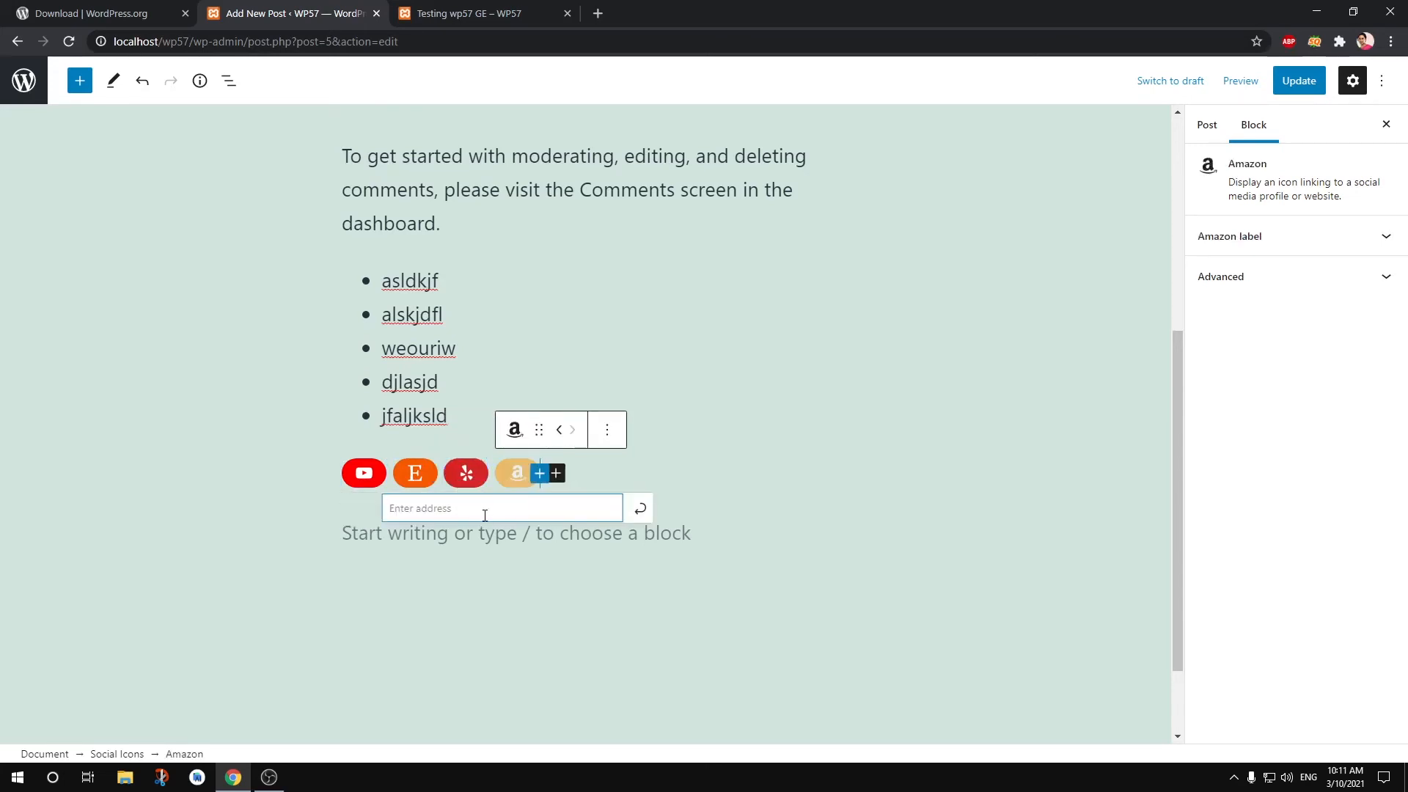
type("amazon.c")
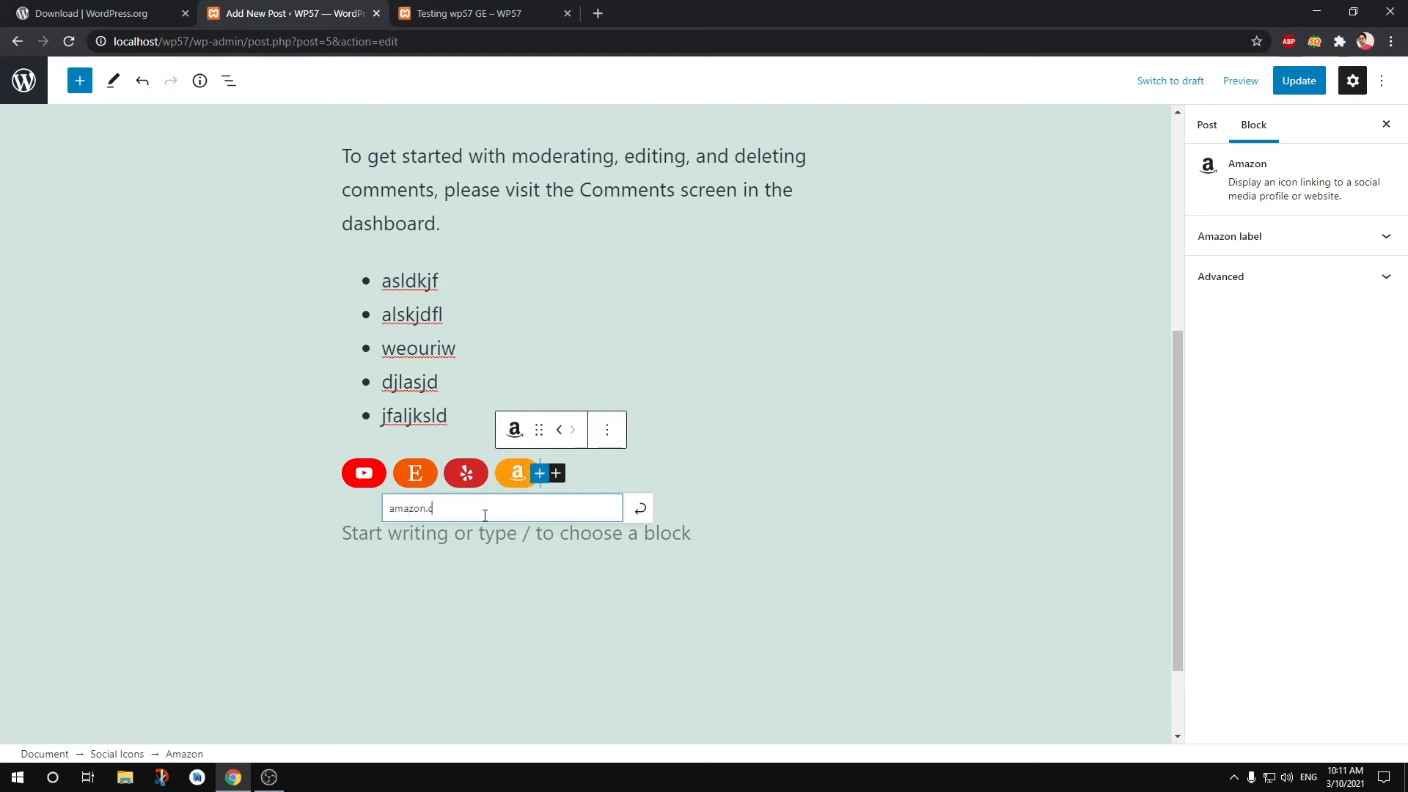
type("om")
key("Return")
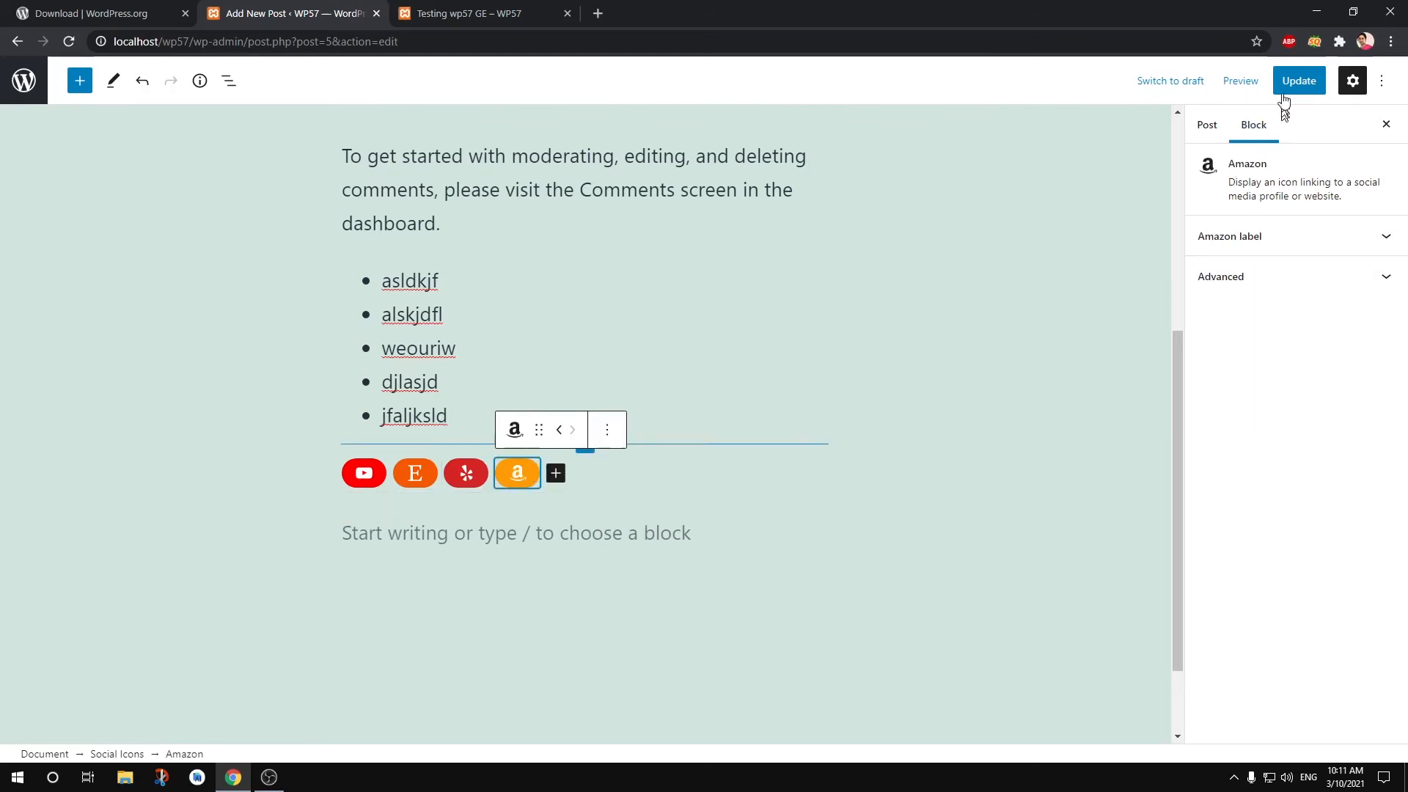
- Expand the Amazon icon's label settings, and update the post to view its published version in a new tab
left_click(1310, 238)
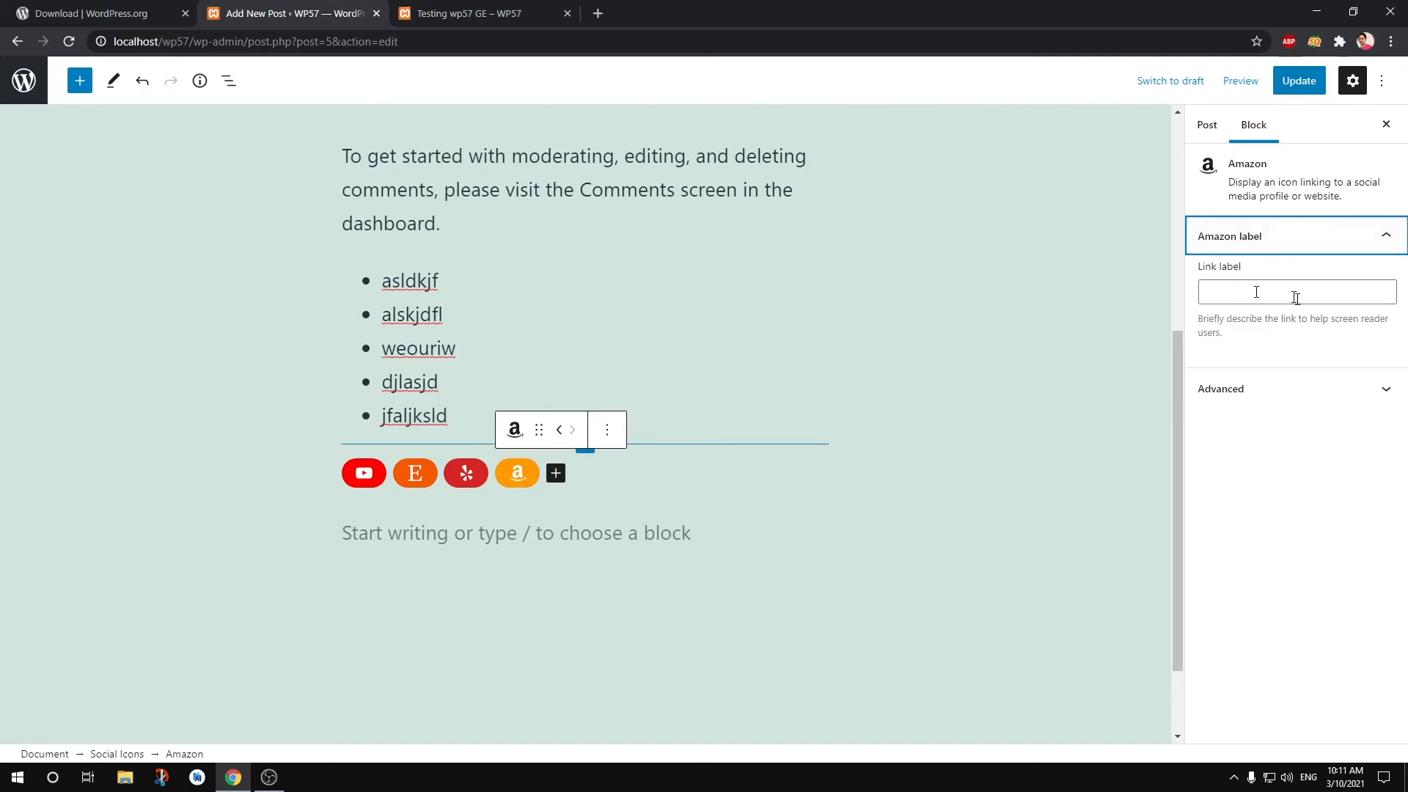
left_click(1295, 83)
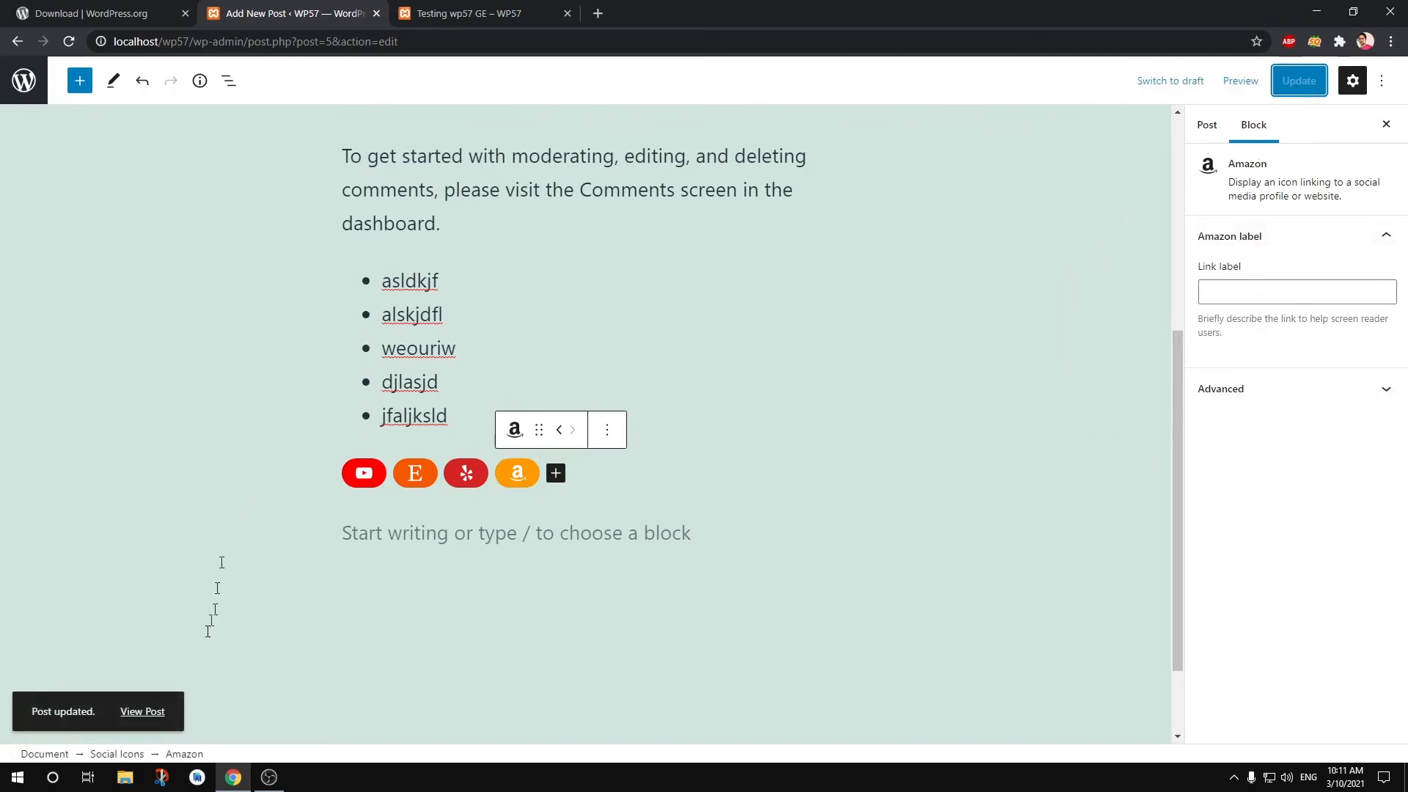
left_click(151, 712)
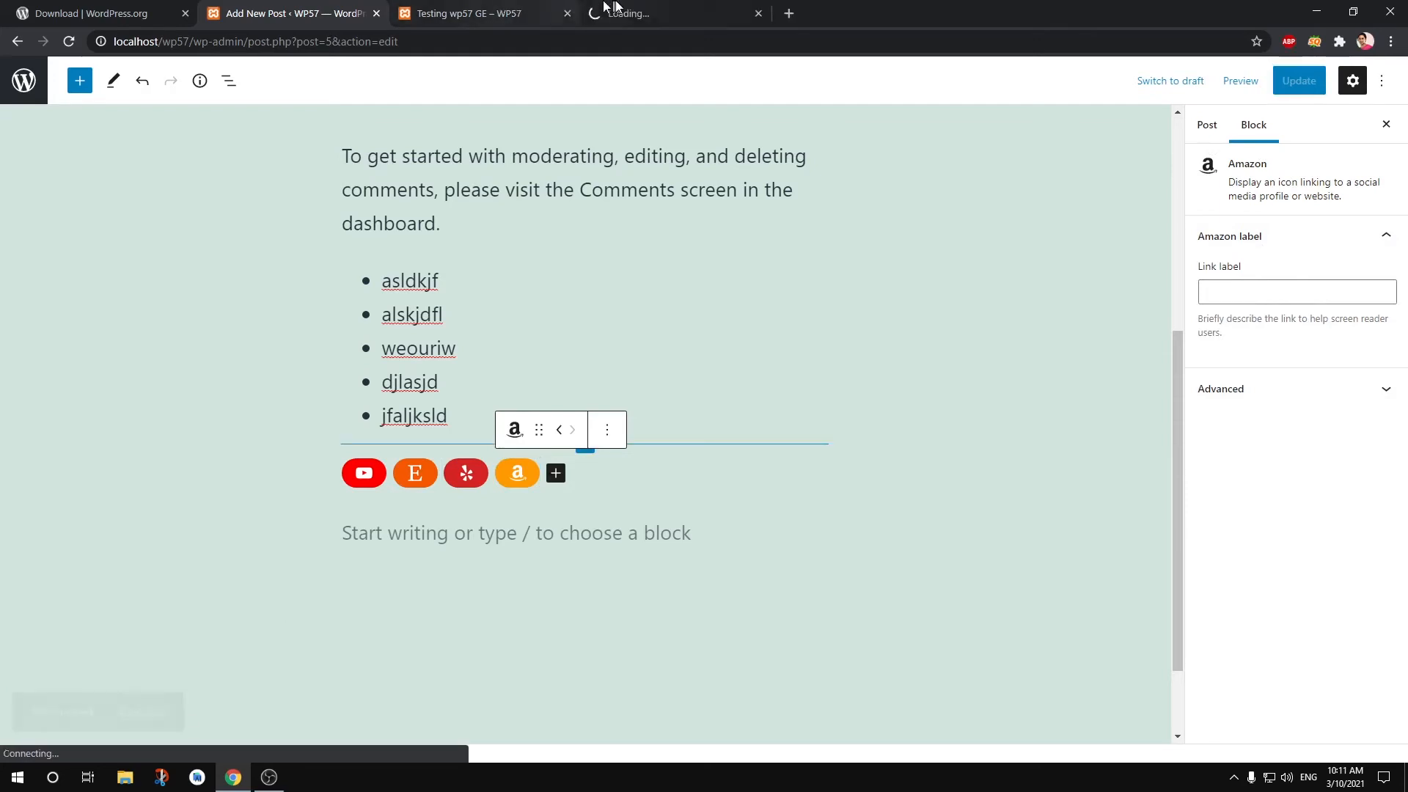
left_click(616, 14)
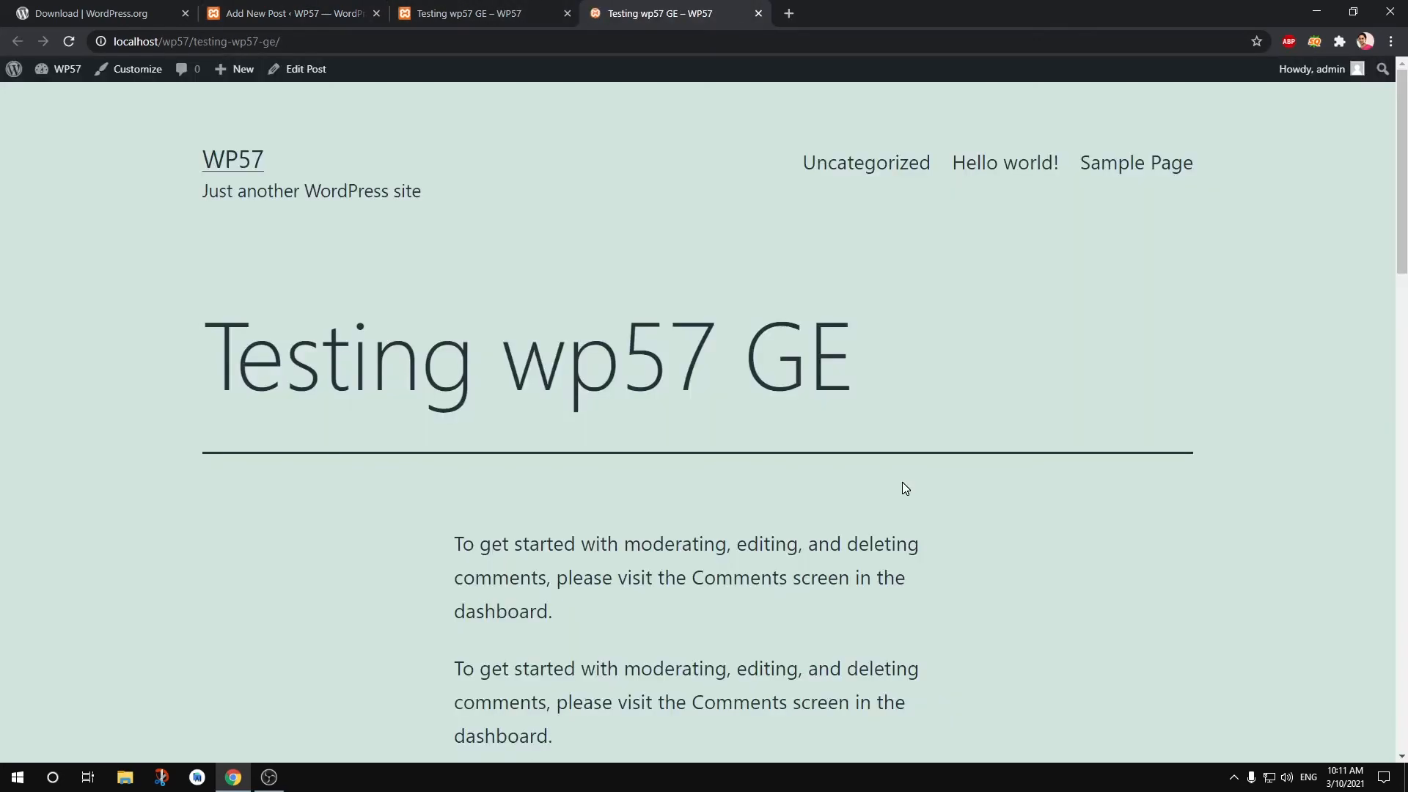
- Examine the published post's layout and check the YouTube, Etsy, Yelp and Amazon icons and their link targets
scroll(902, 483, "down", 6)
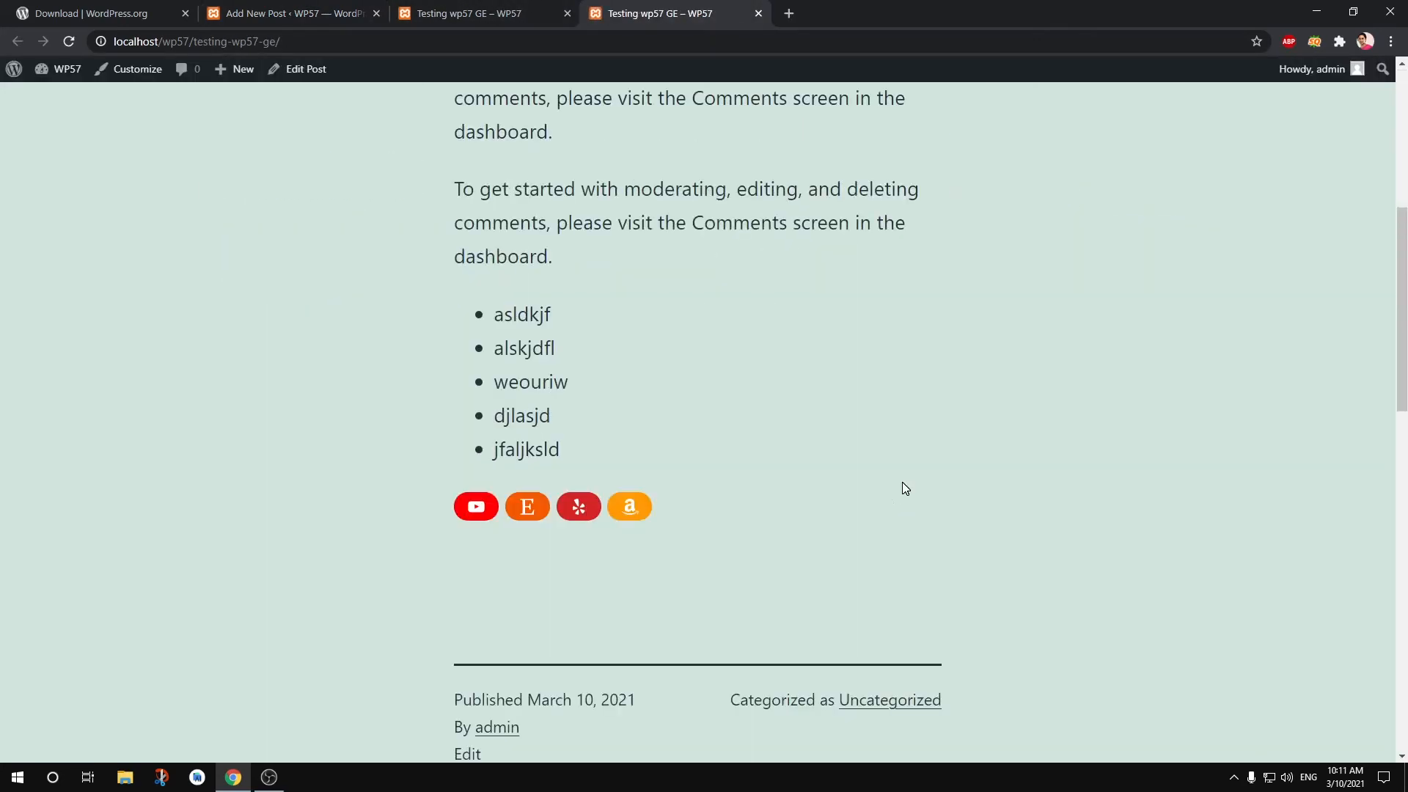
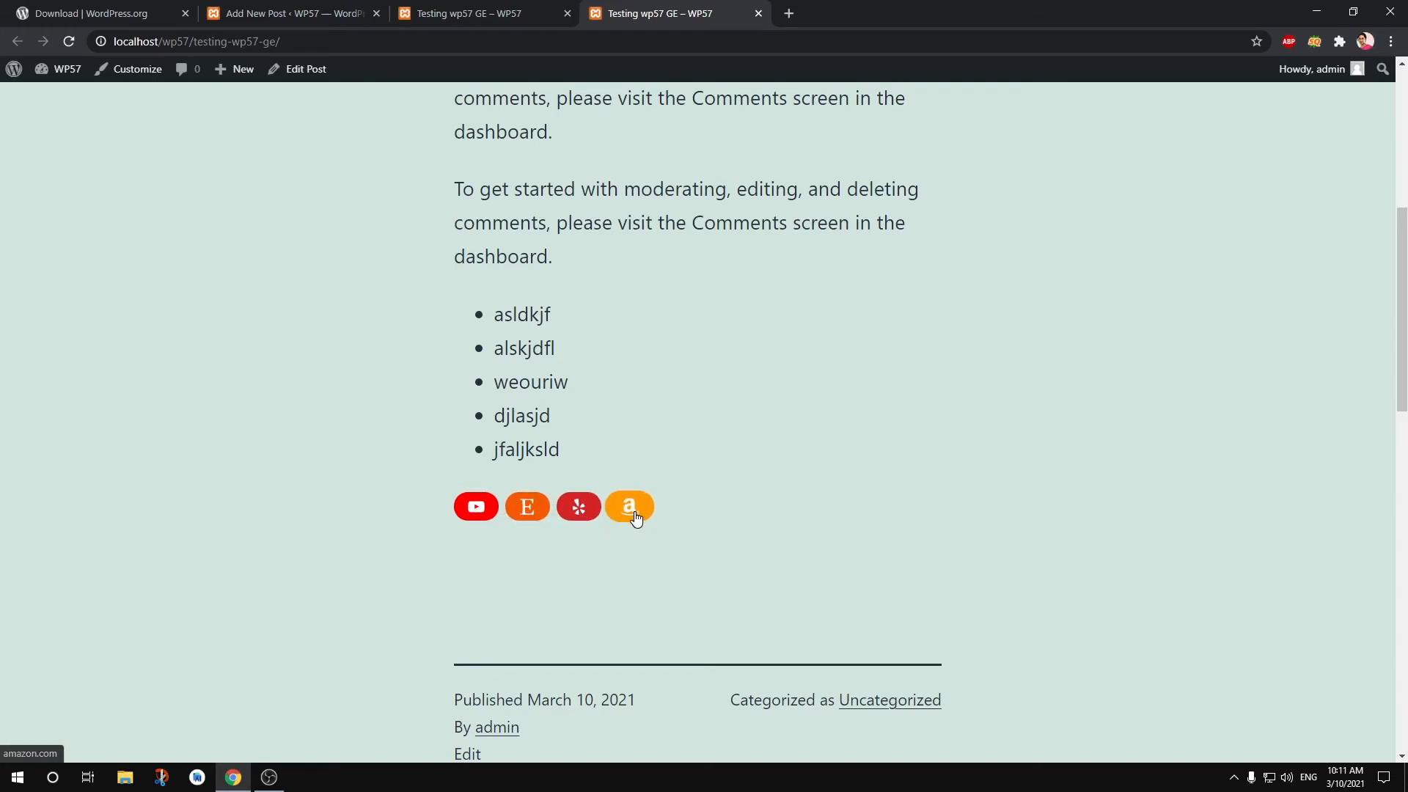
scroll(745, 517, "up", 2)
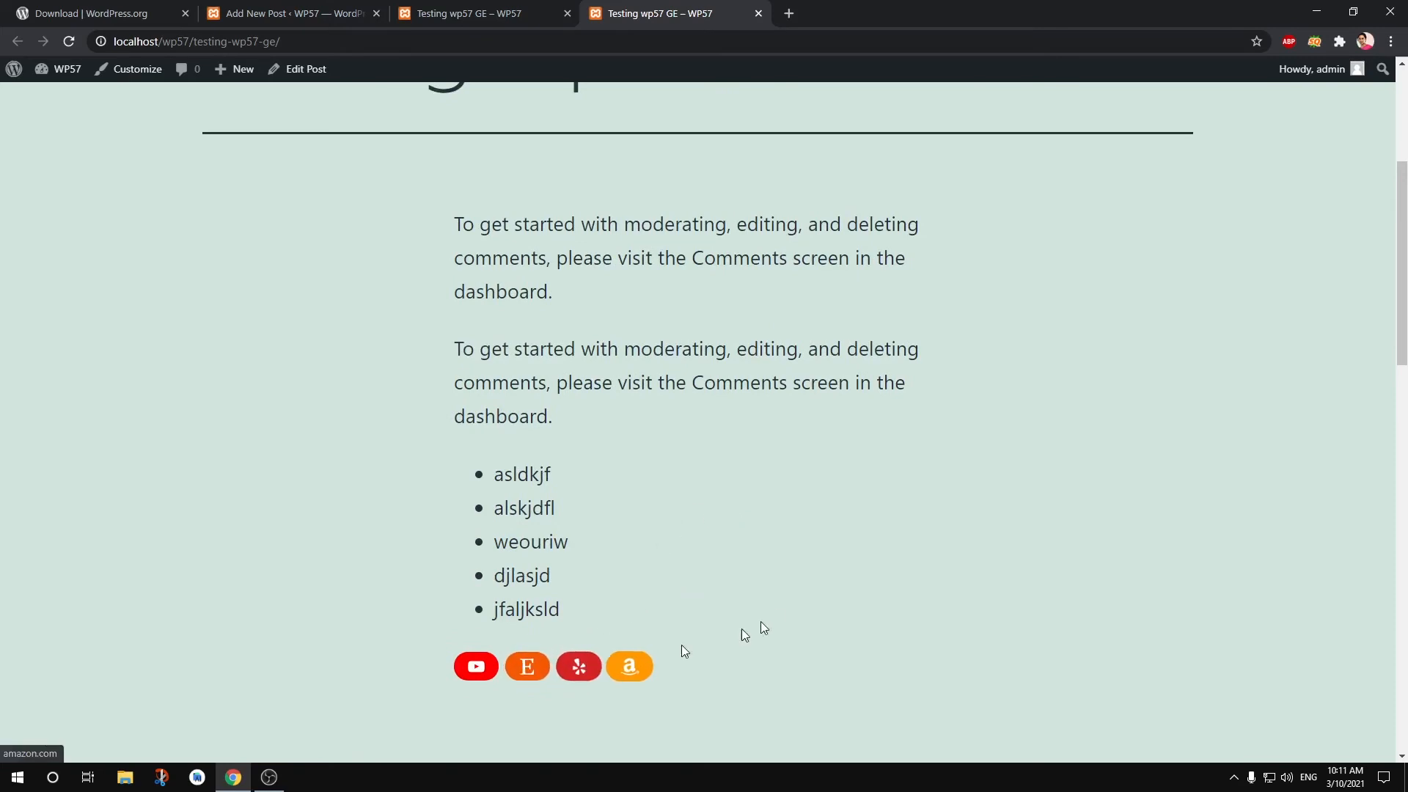
scroll(776, 574, "down", 7)
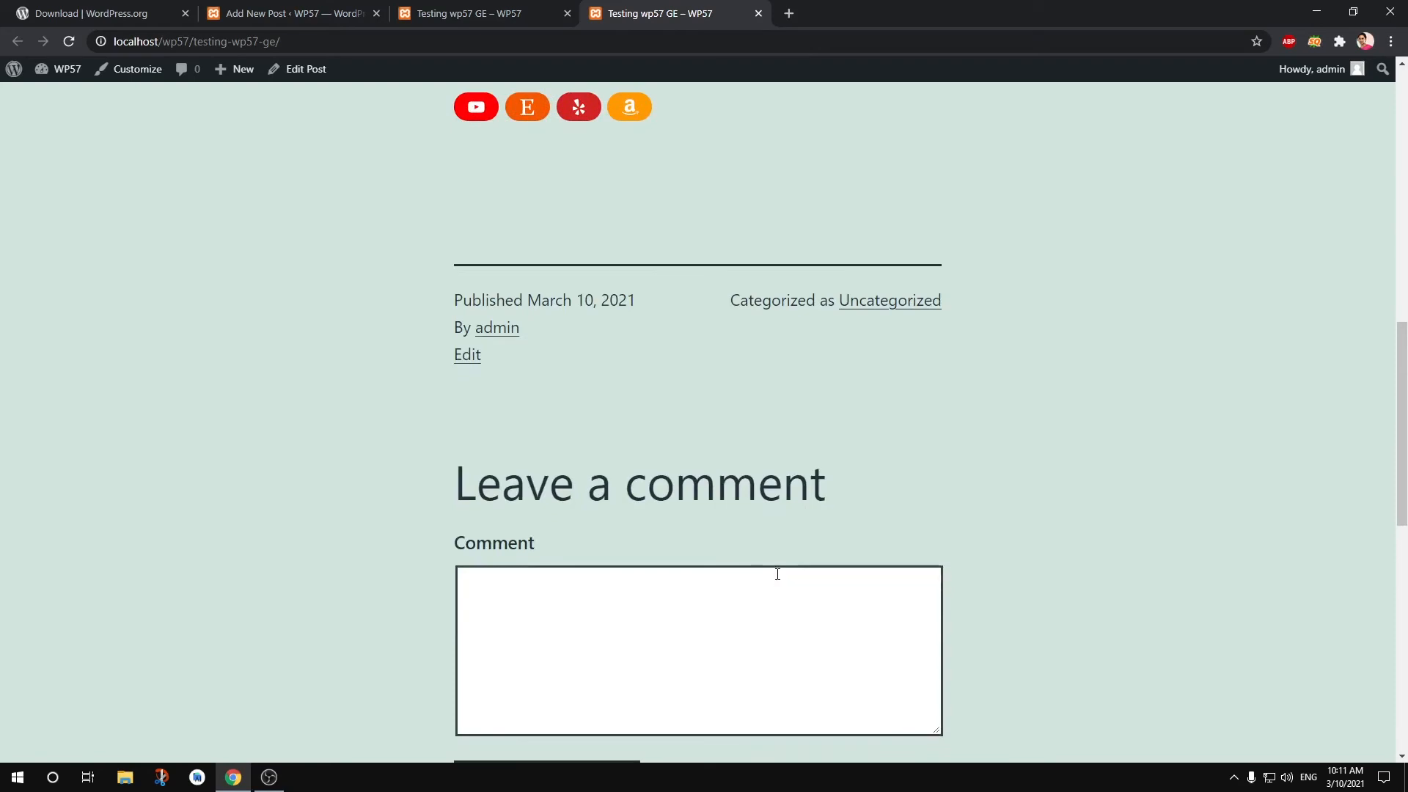
scroll(776, 576, "up", 5)
scroll(777, 573, "up", 3)
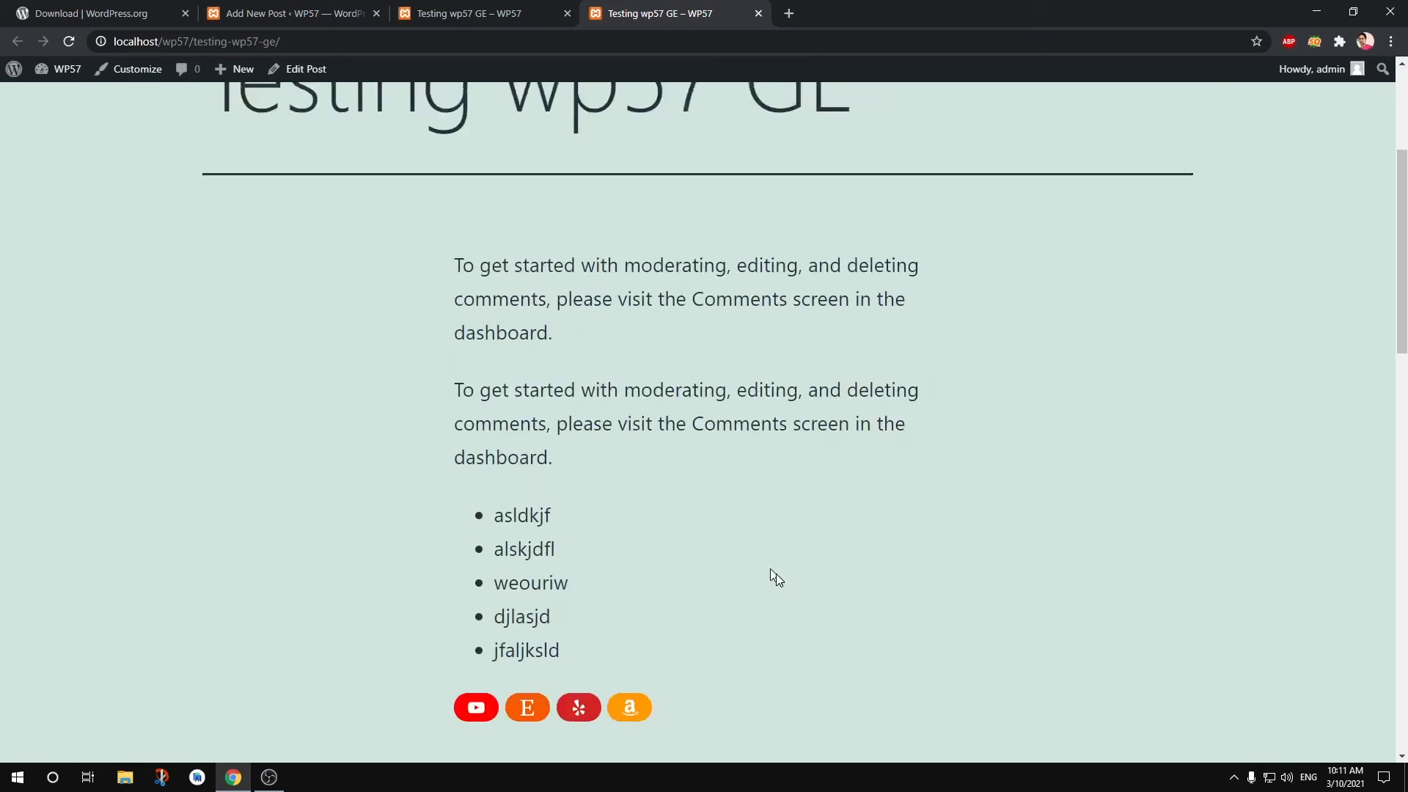
scroll(776, 574, "down", 3)
scroll(776, 573, "down", 3)
scroll(776, 573, "up", 8)
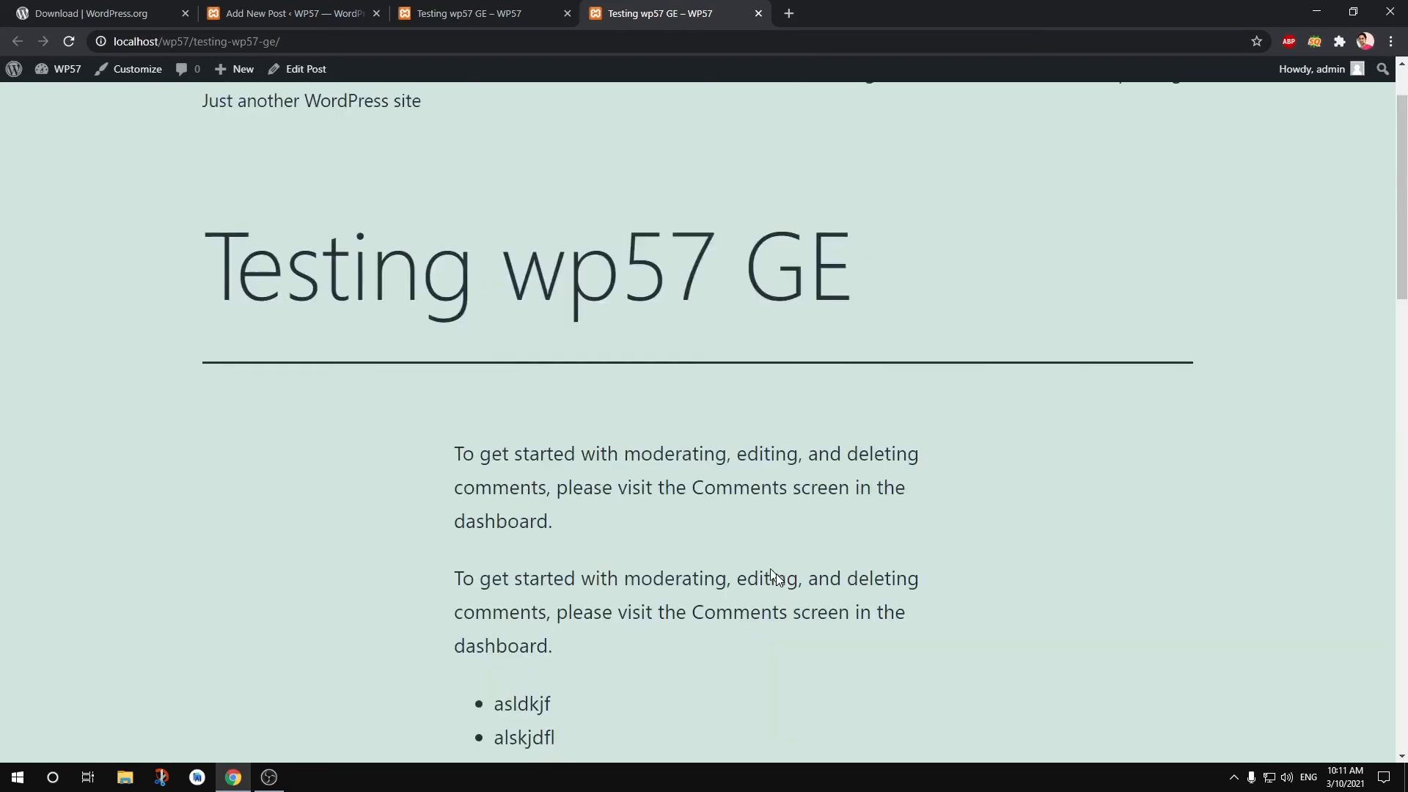
scroll(776, 573, "down", 15)
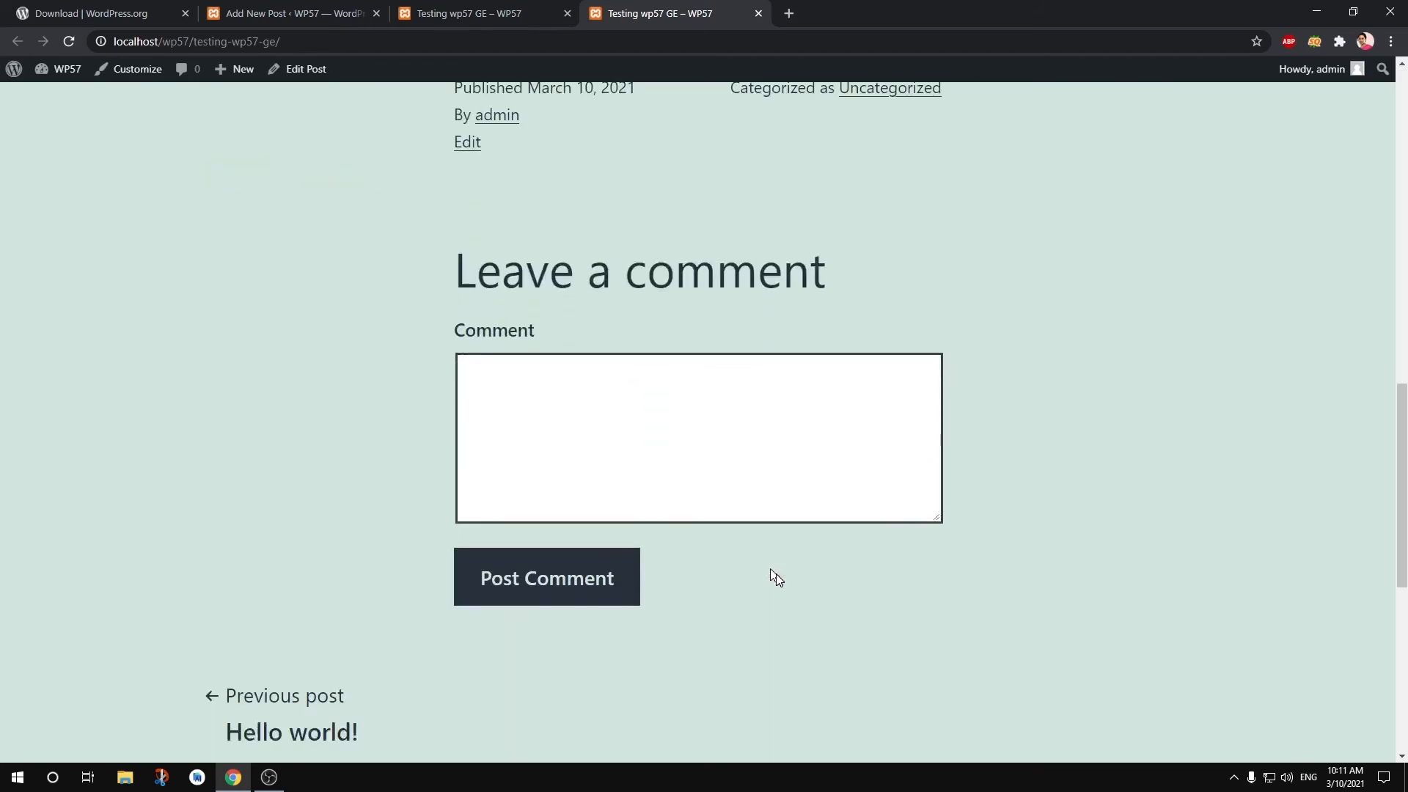
scroll(776, 574, "up", 5)
scroll(776, 574, "up", 8)
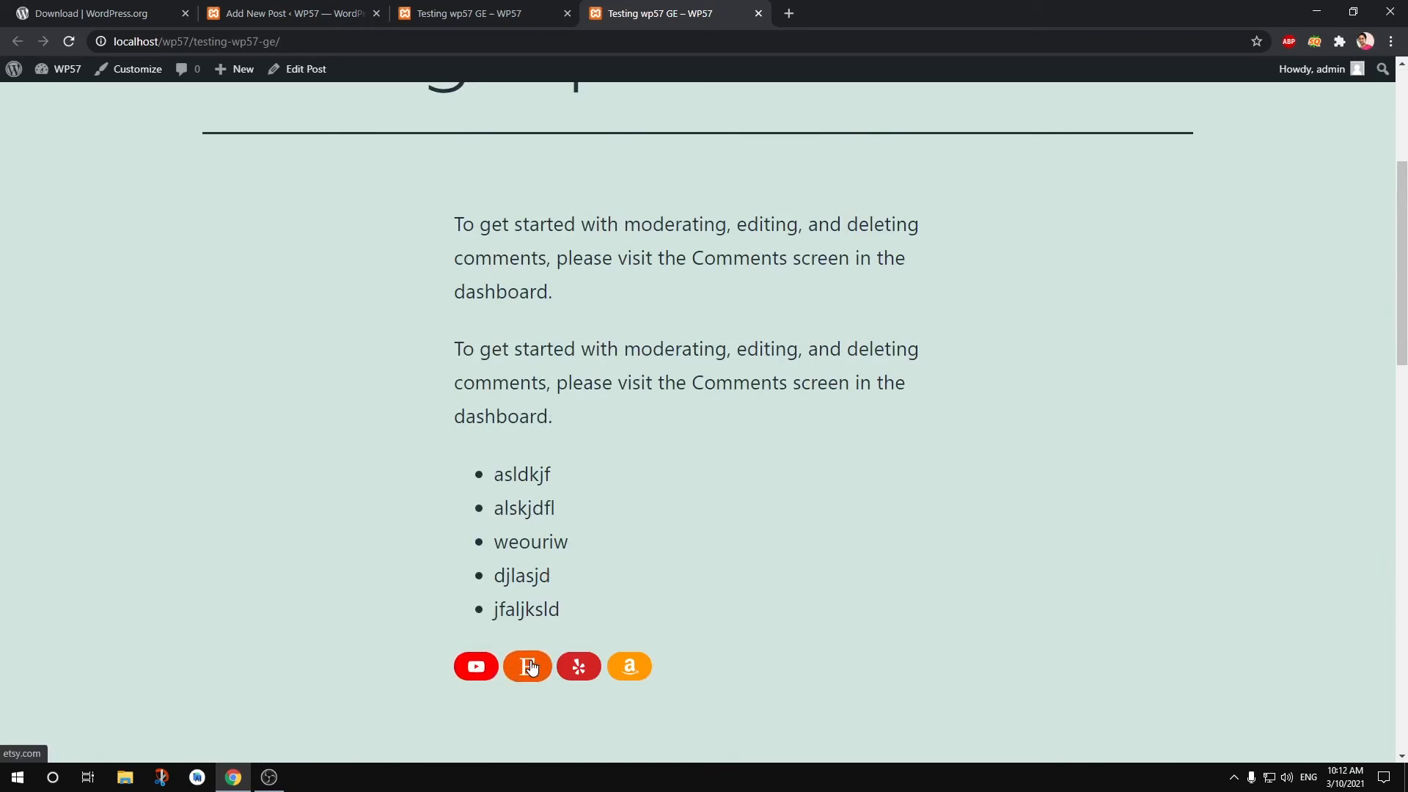
- Return to the Testing wp57 GE post editor and look over the content above the Social Icons block
left_click(418, 13)
left_click(299, 13)
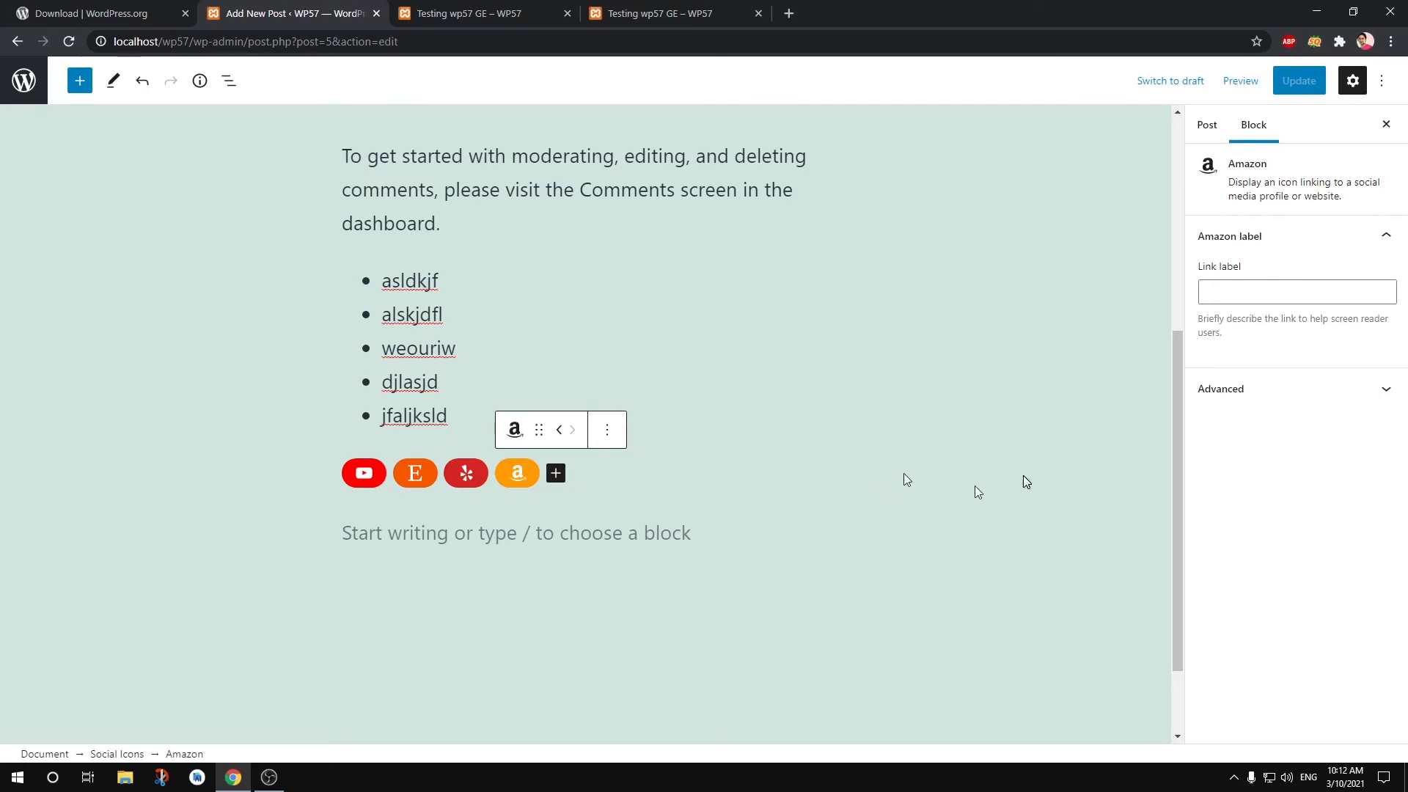
scroll(974, 510, "up", 5)
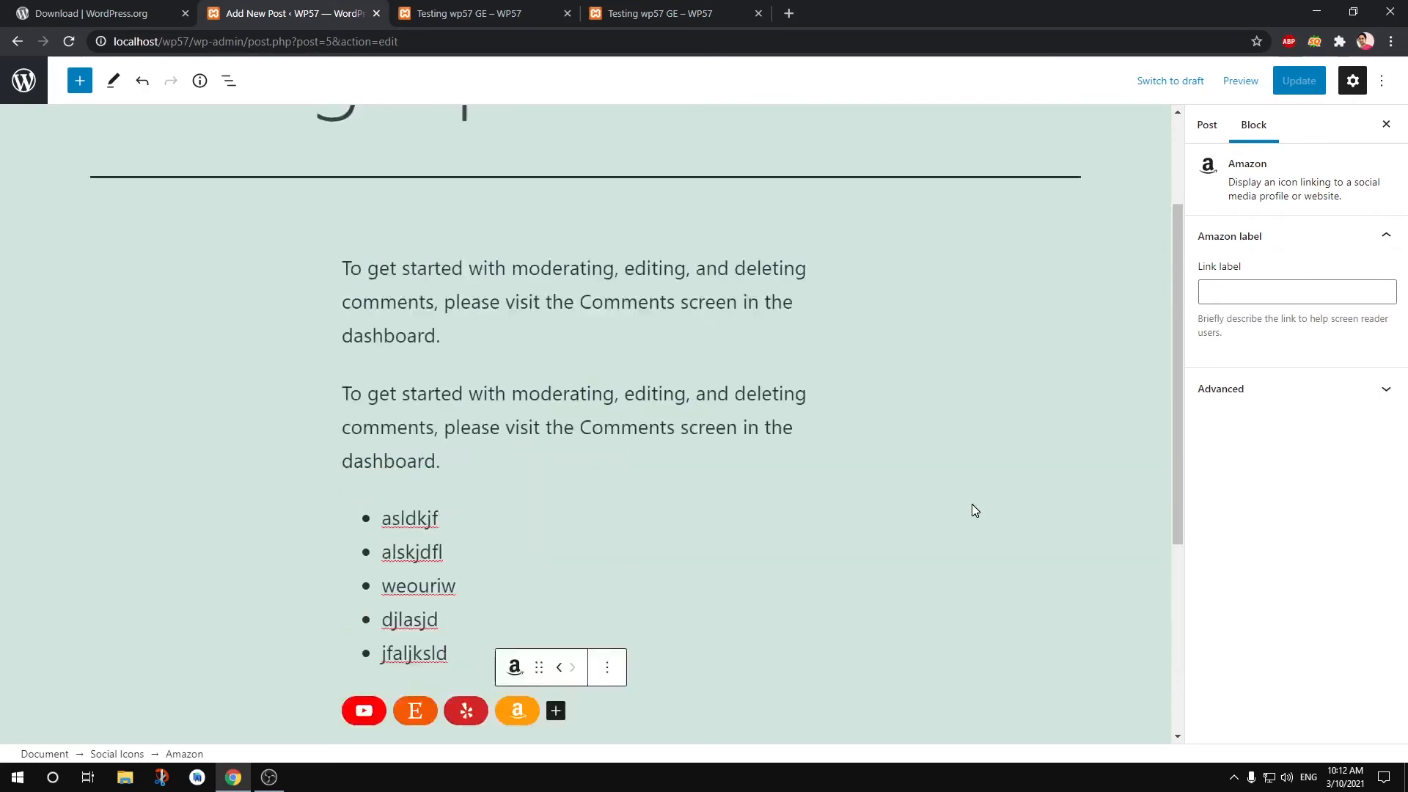
- Leave the editor for the posts list, close both published views of Testing wp57 GE, and open the Hello world! post for editing
left_click(24, 84)
left_click(506, 13)
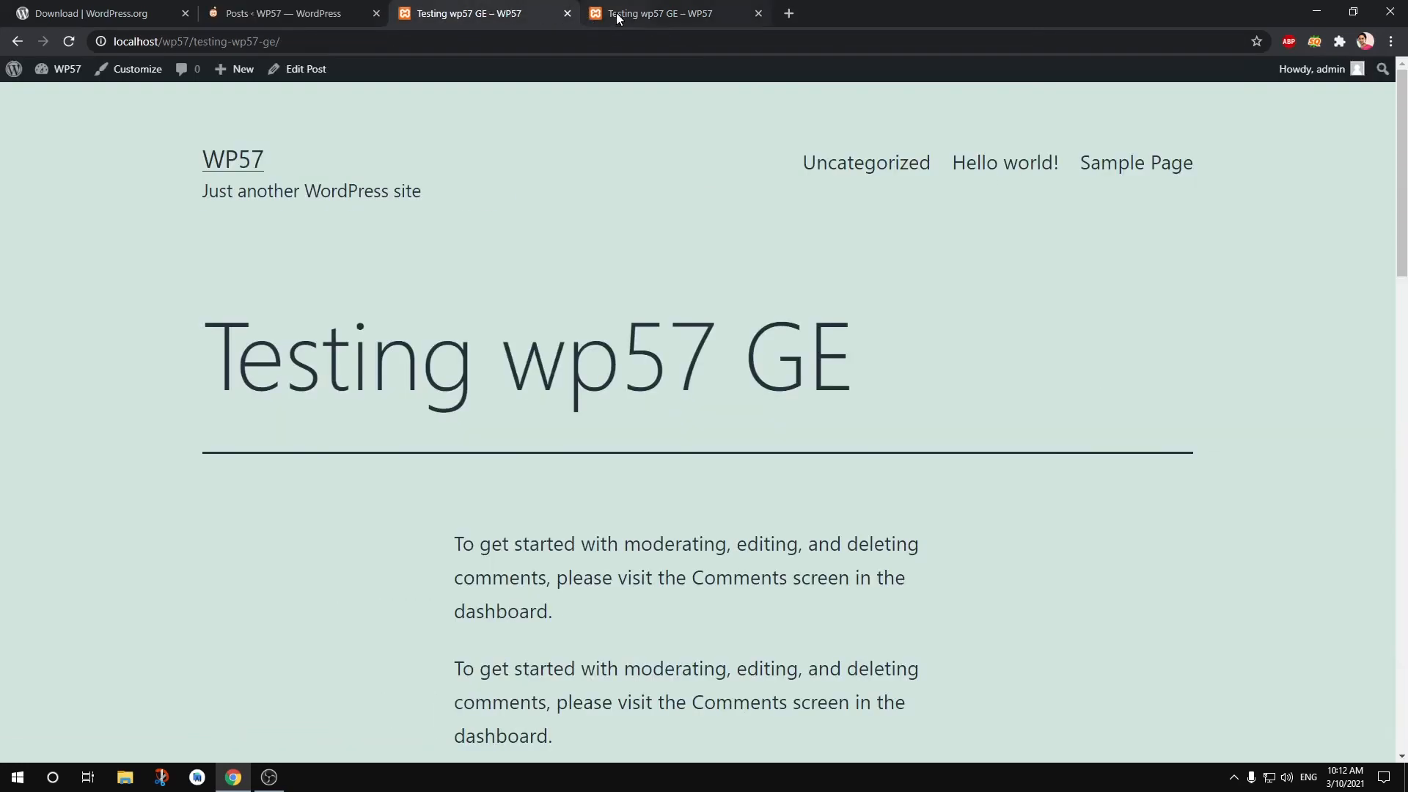
left_click(567, 14)
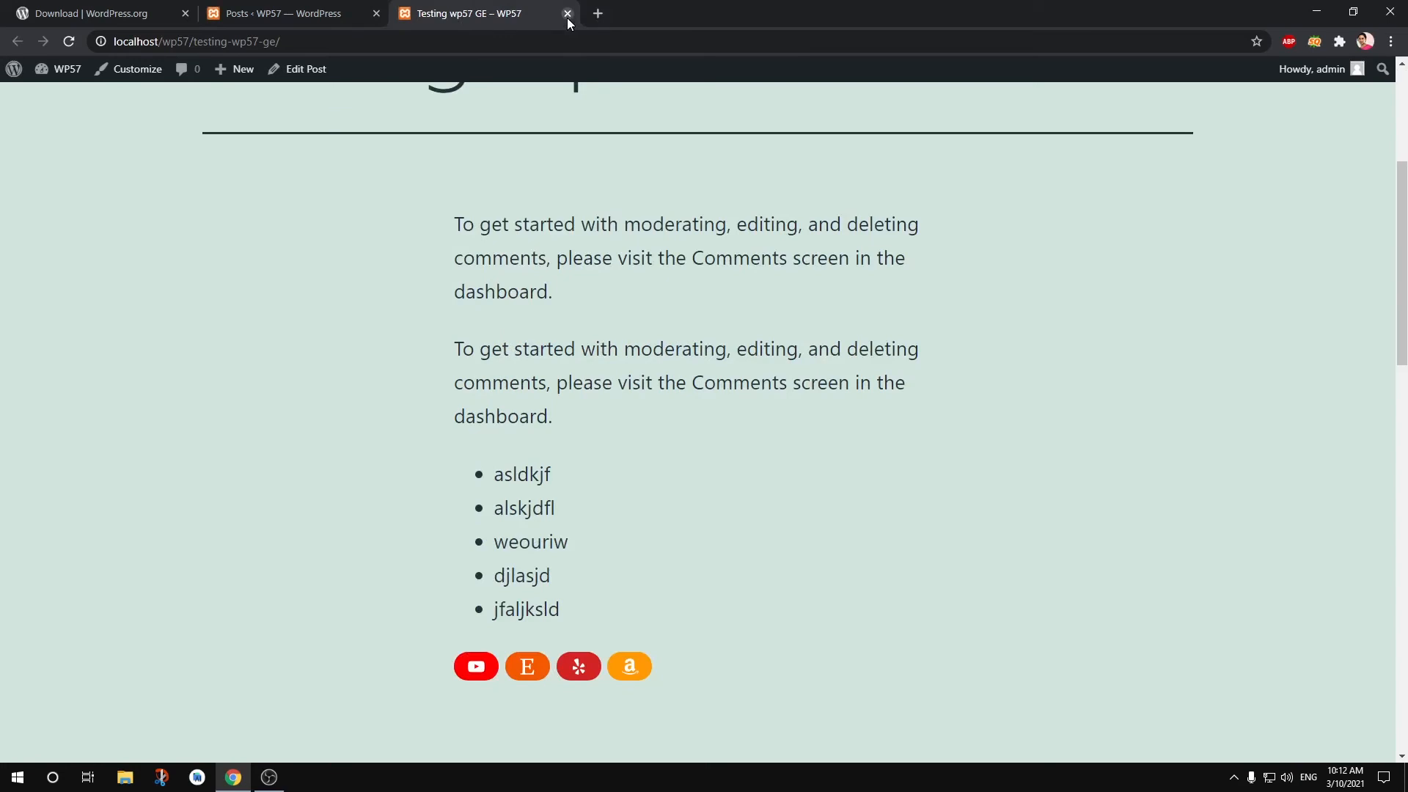
left_click(567, 13)
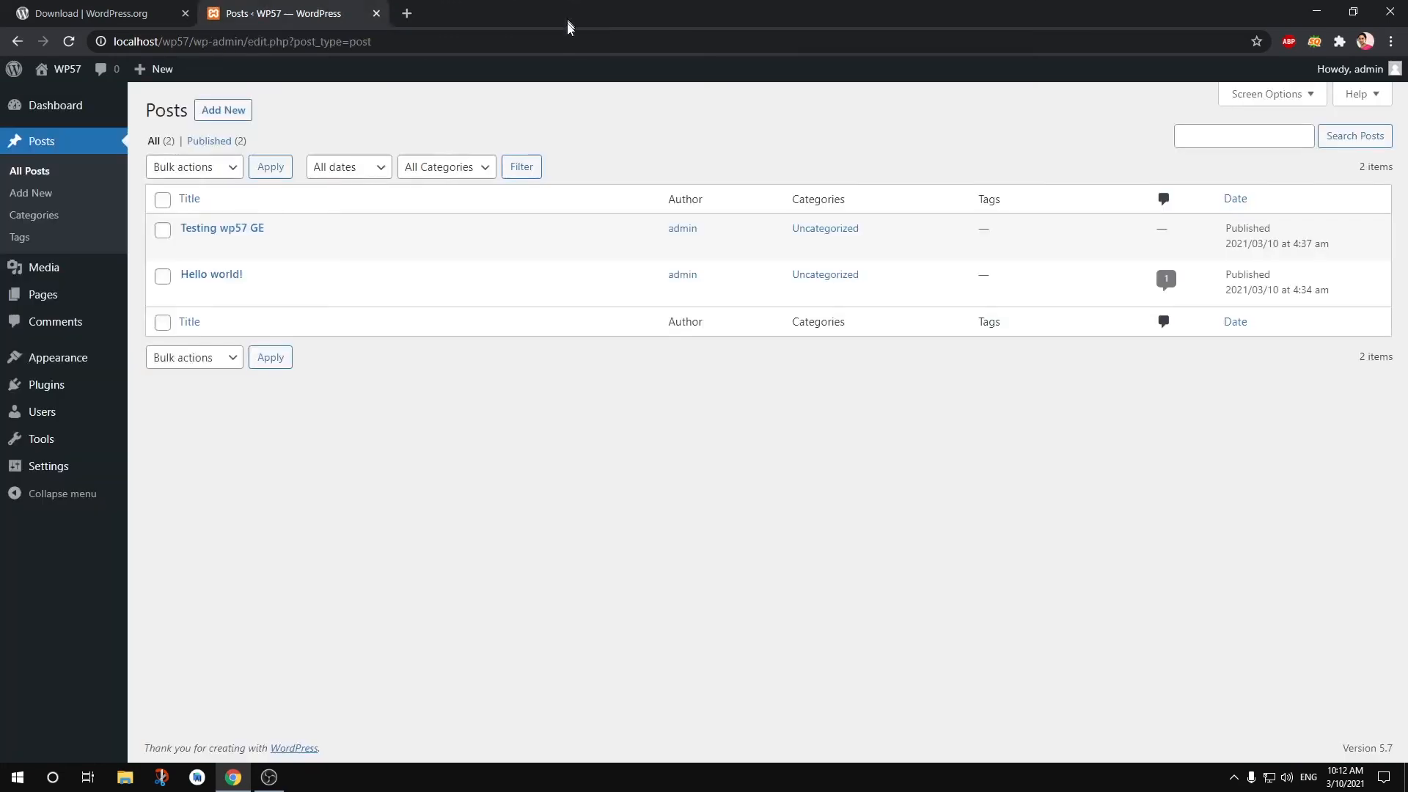
left_click(198, 279)
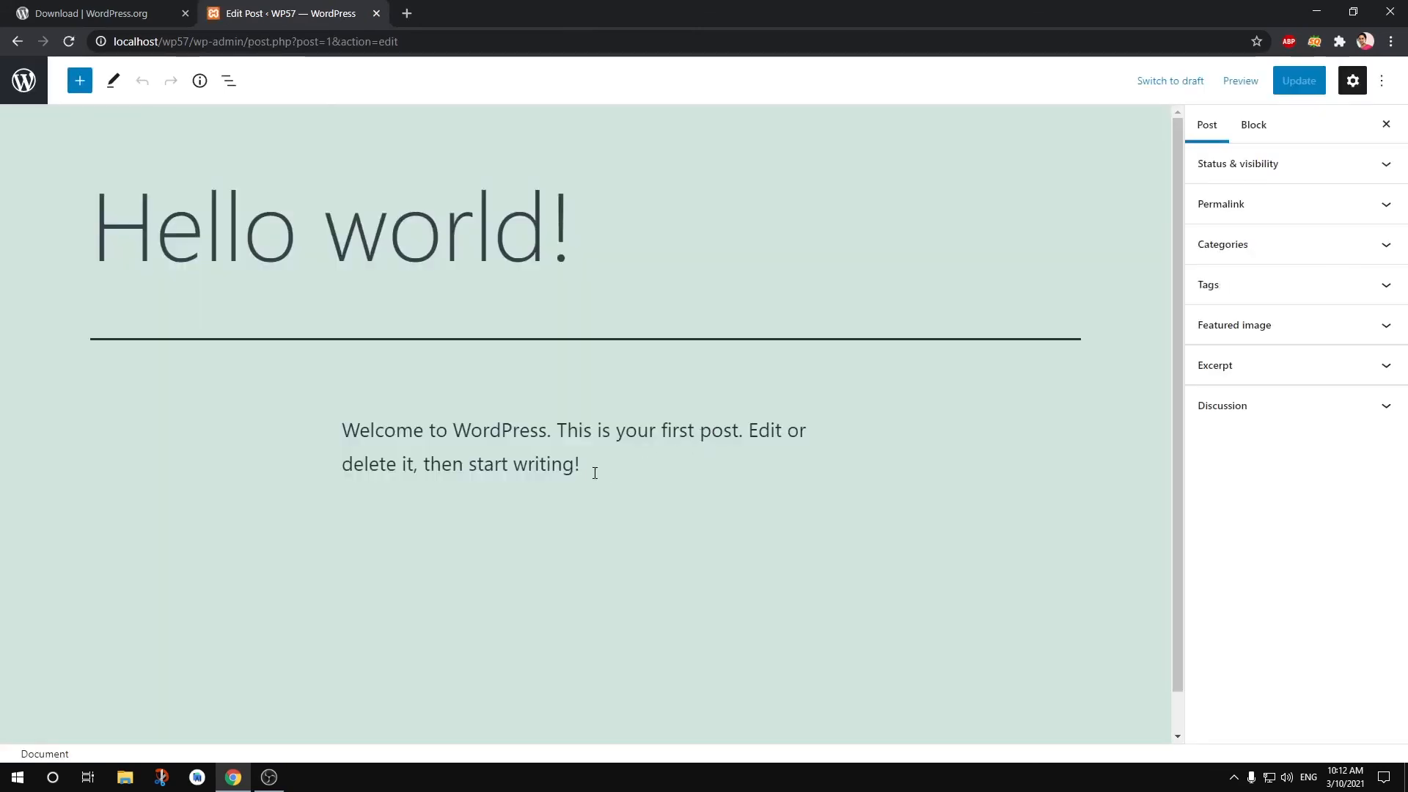
- Copy the post's welcome paragraph and paste it four times as new paragraphs below the original
left_click_drag(595, 472, 337, 423)
key("ctrl+c")
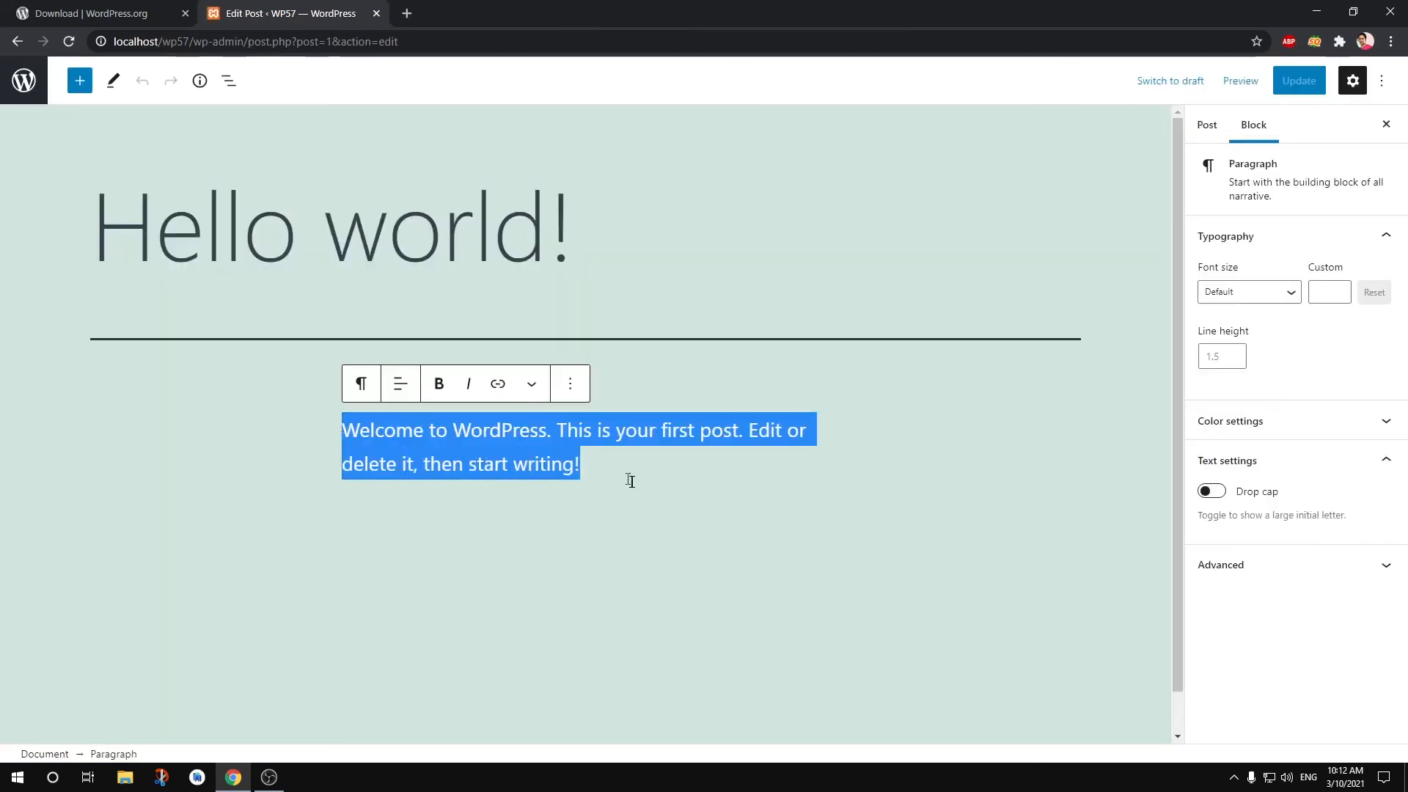
left_click(621, 474)
key("Return")
key("ctrl+v")
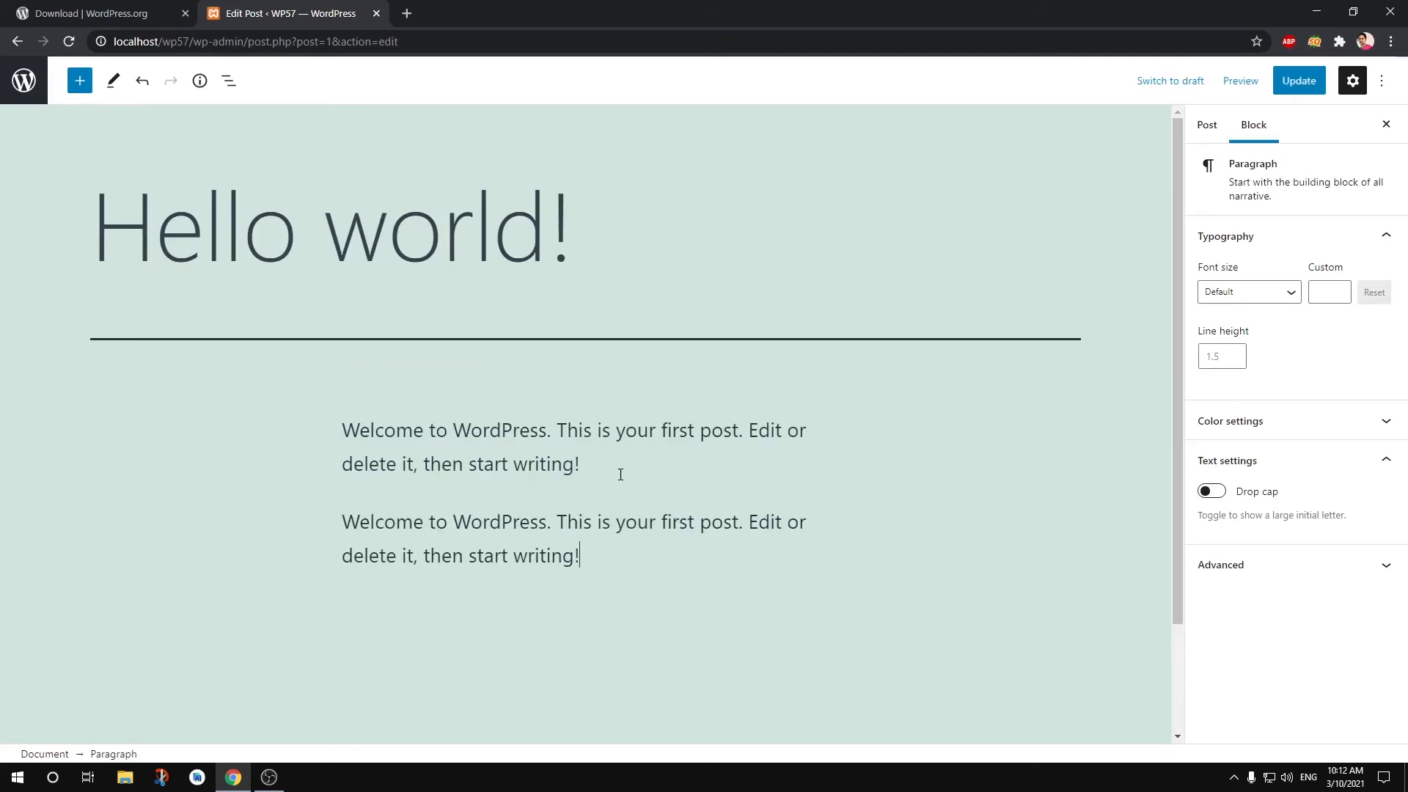
key("Return")
key("ctrl+v")
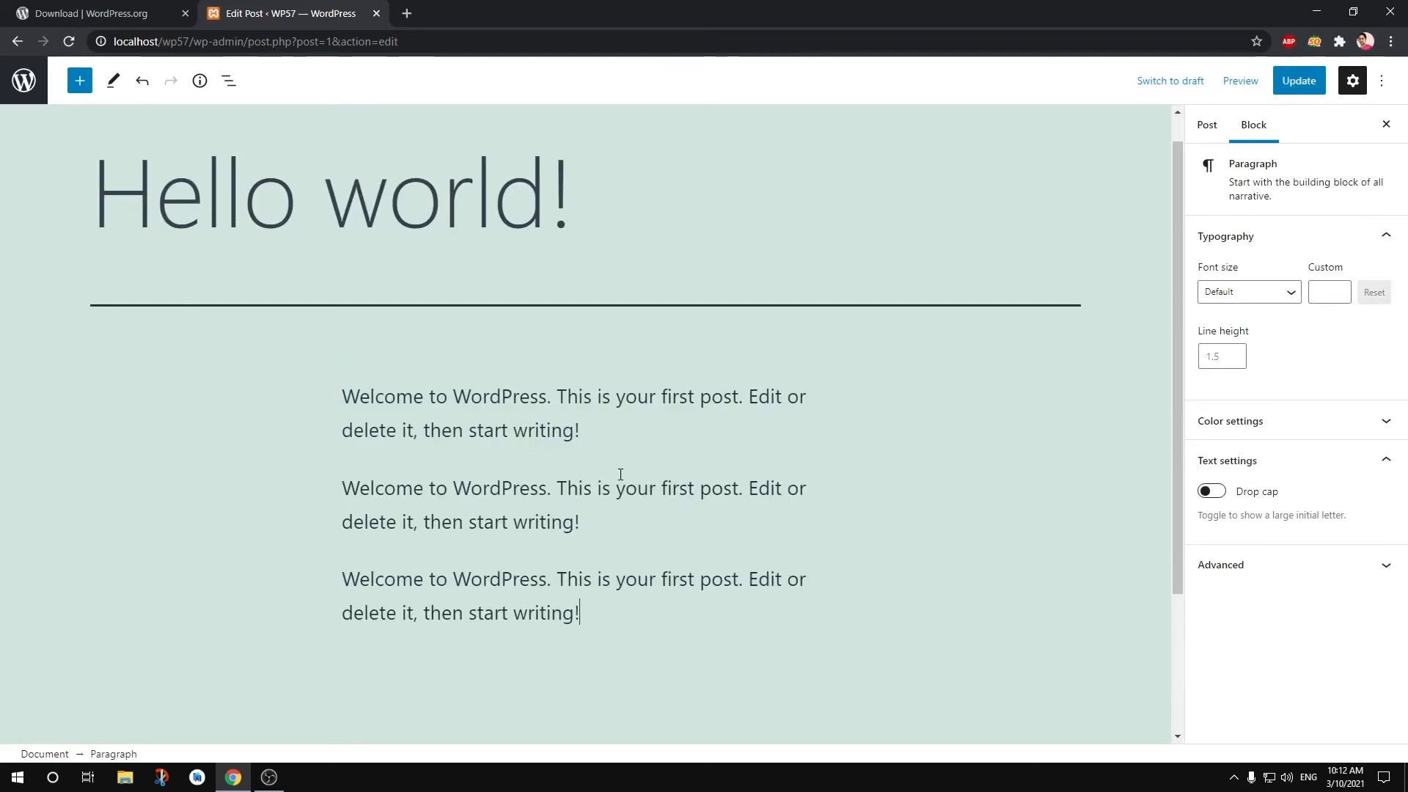
key("Return")
key("ctrl+v")
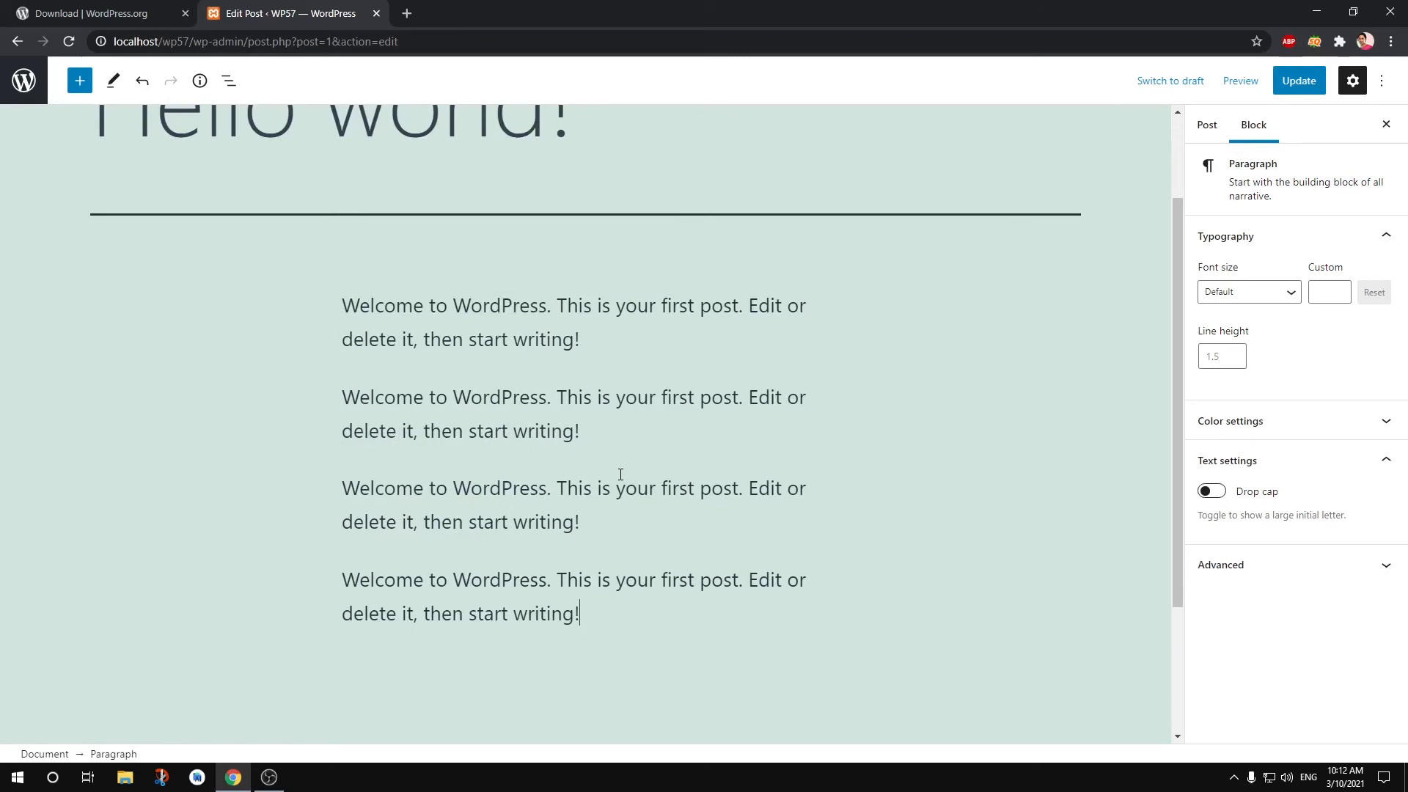
key("Return")
key("ctrl+v")
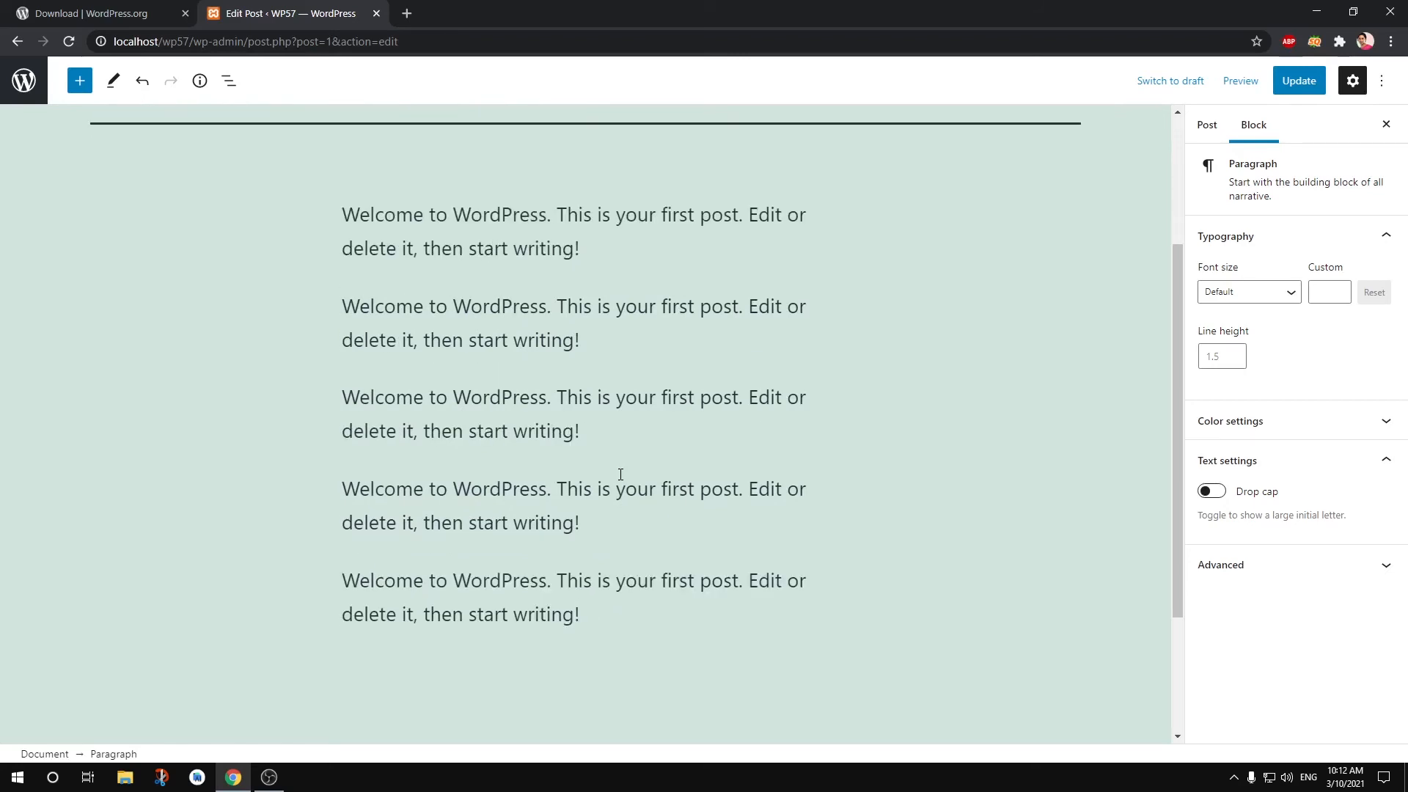
- Insert a Social Icons block below the last paragraph and add an Amazon icon to it
key("Return")
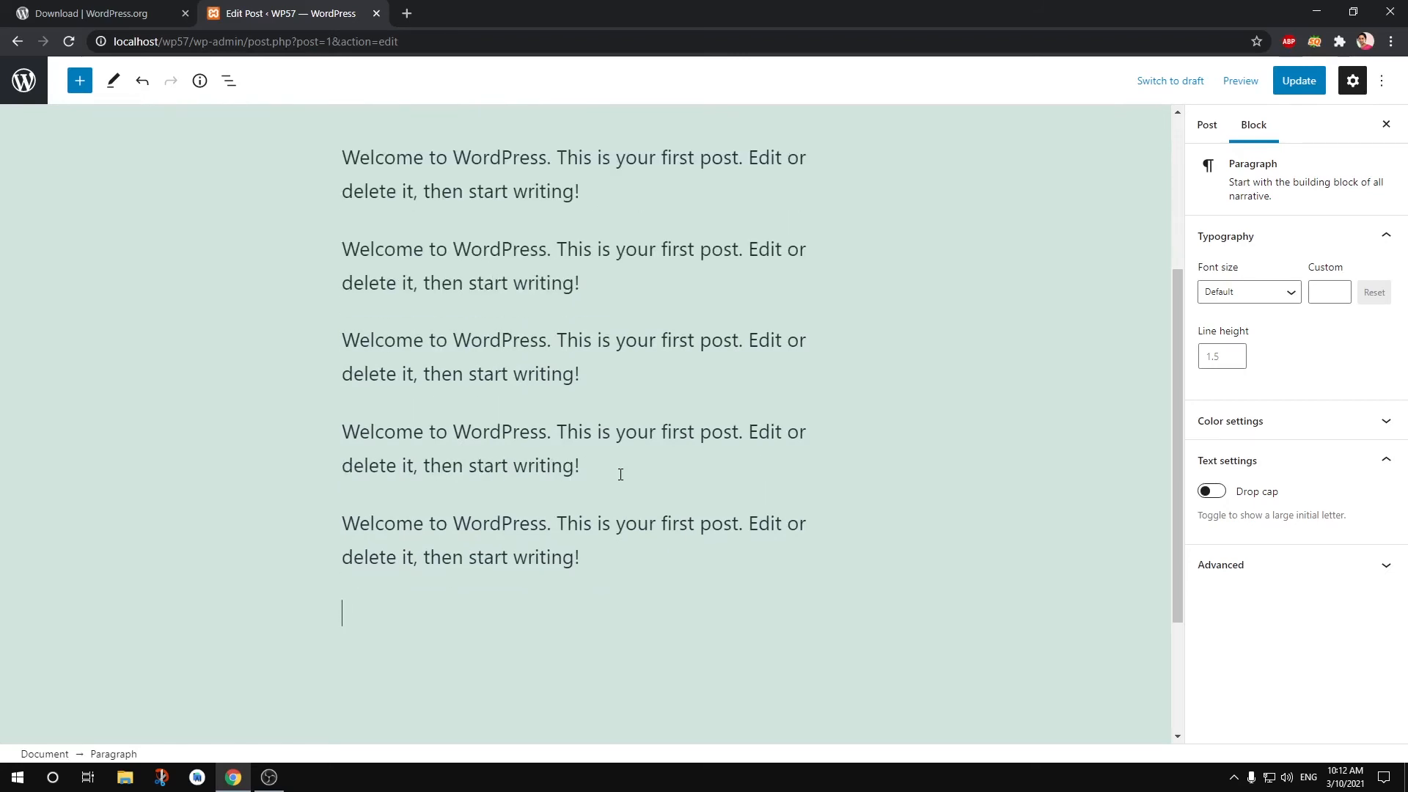
type("/")
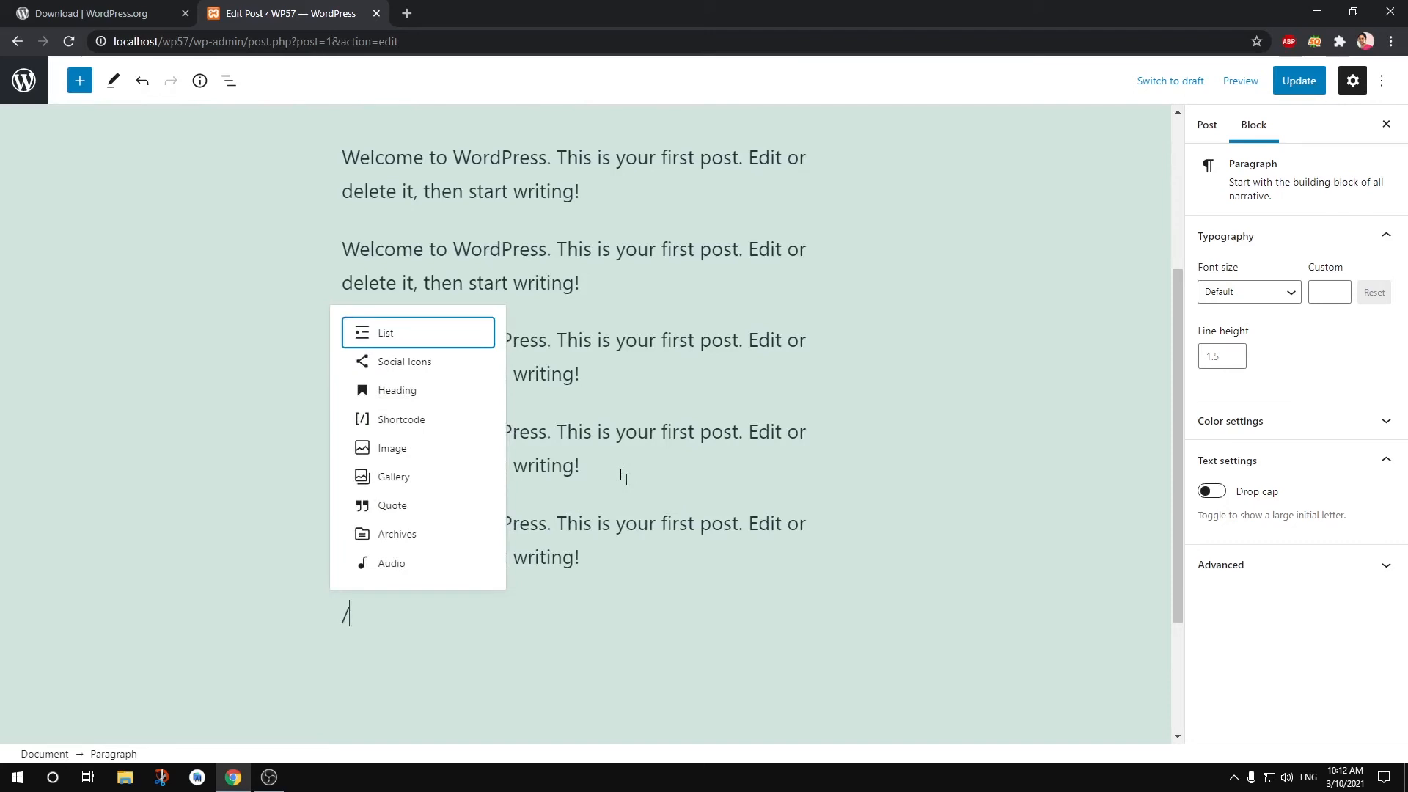
key("Down")
key("Return")
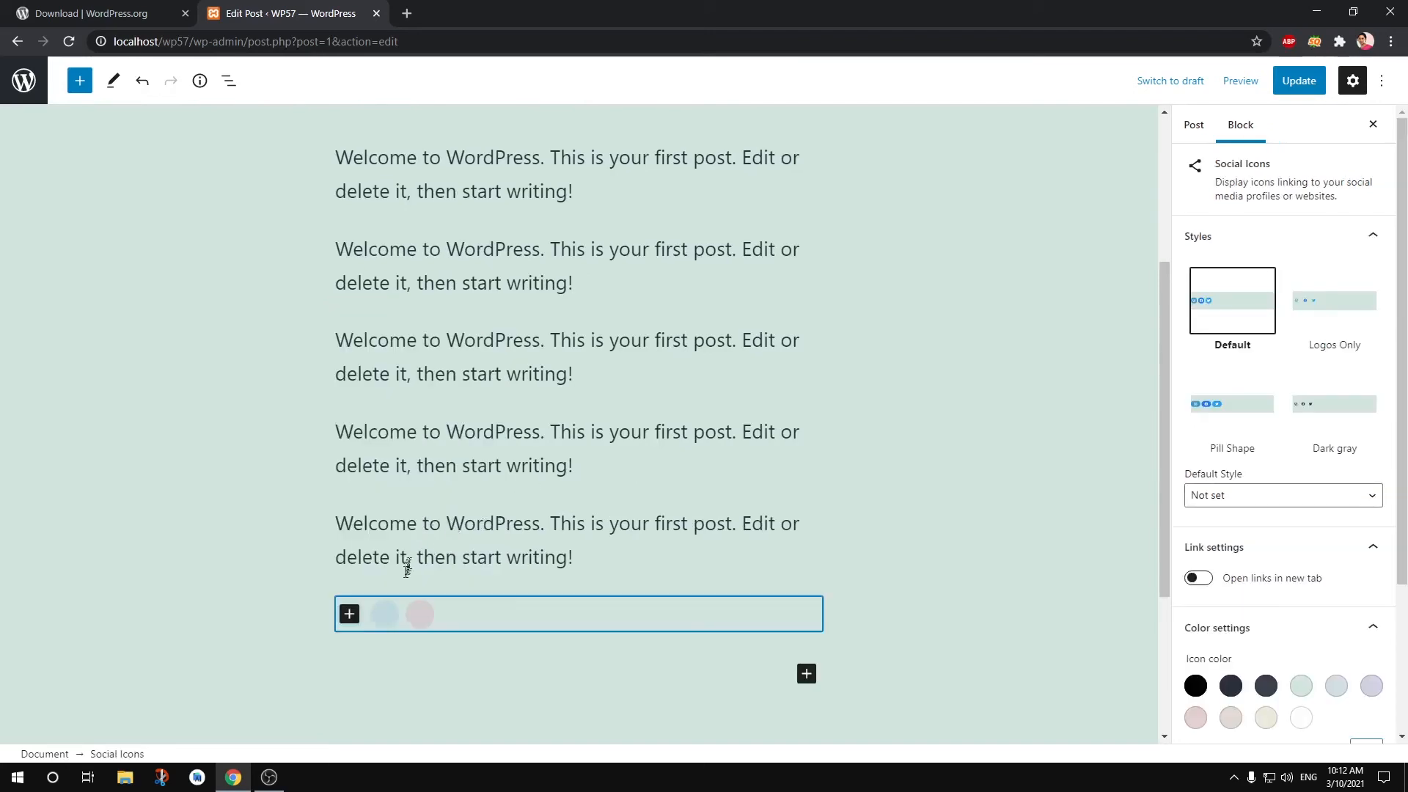
left_click(350, 614)
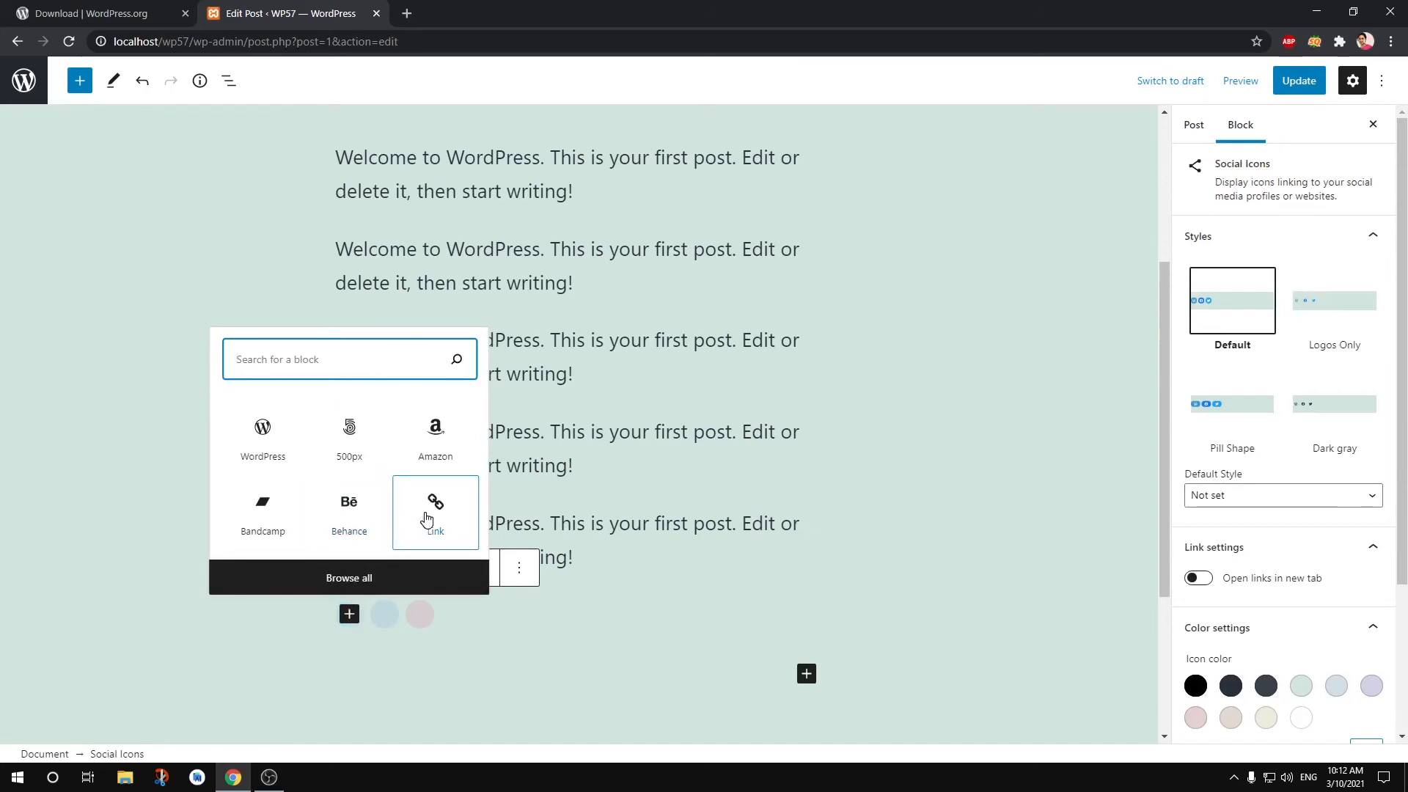
left_click(446, 455)
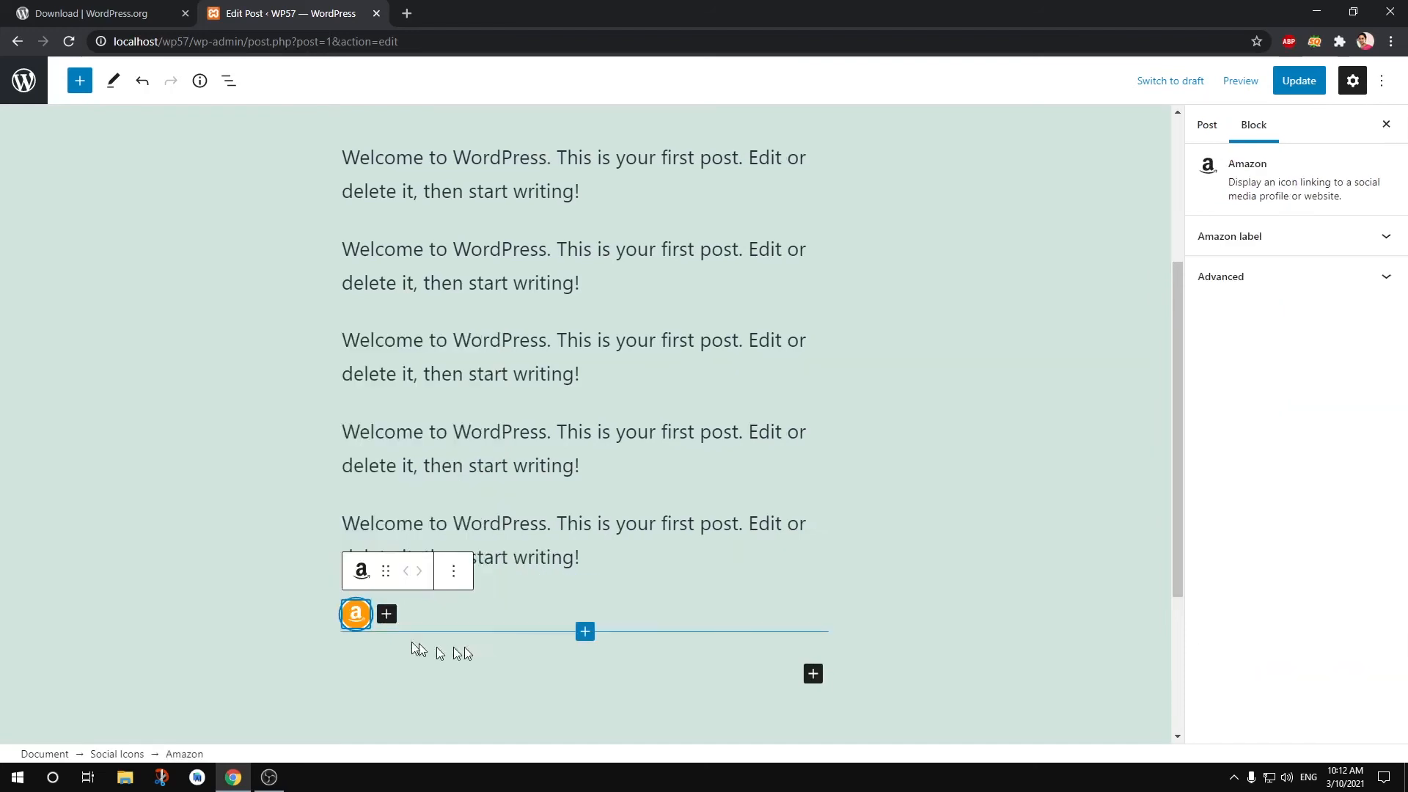
- Load amazon.com in a new tab and open the recently viewed Bell Mountain Bike Tires product page
left_click(406, 13)
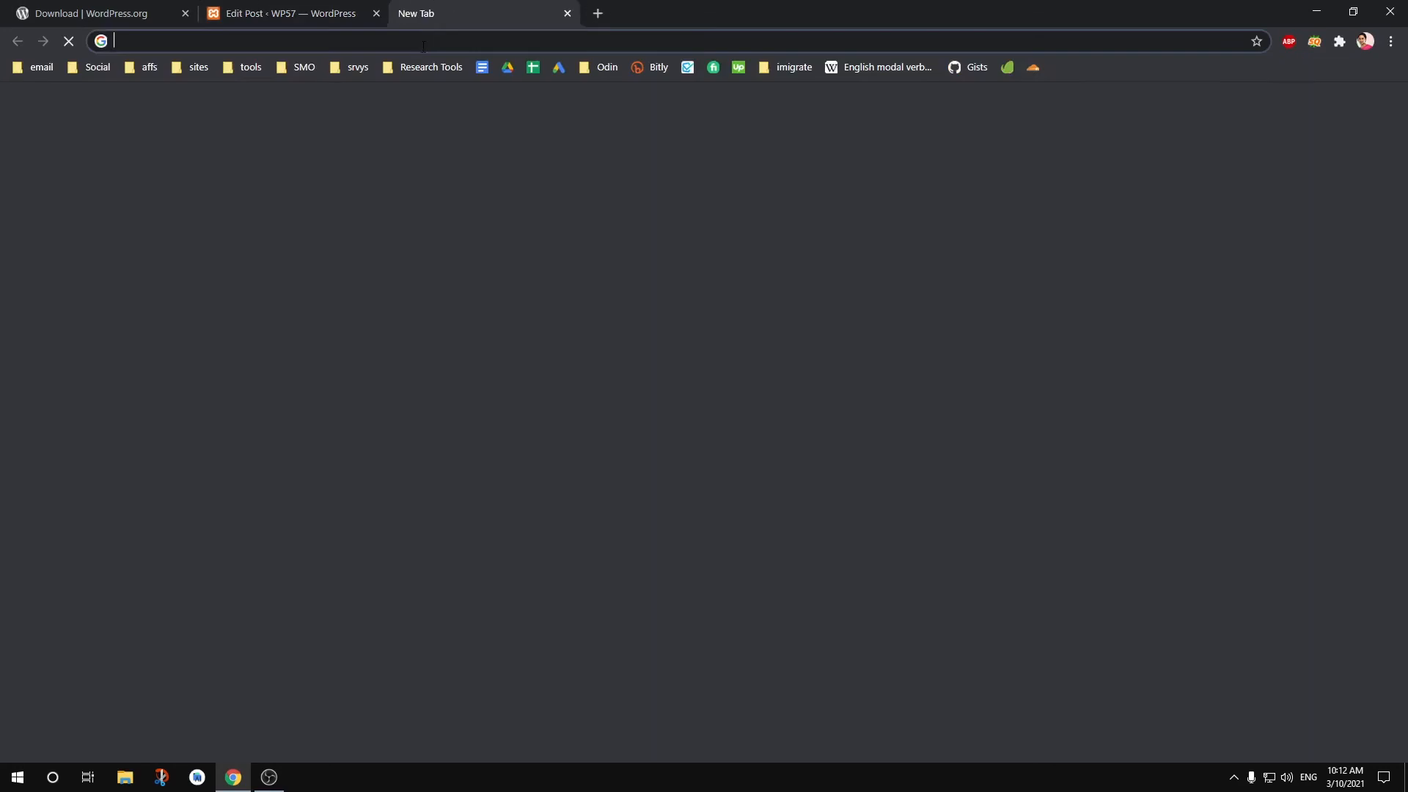
left_click(423, 41)
type("amazon.com")
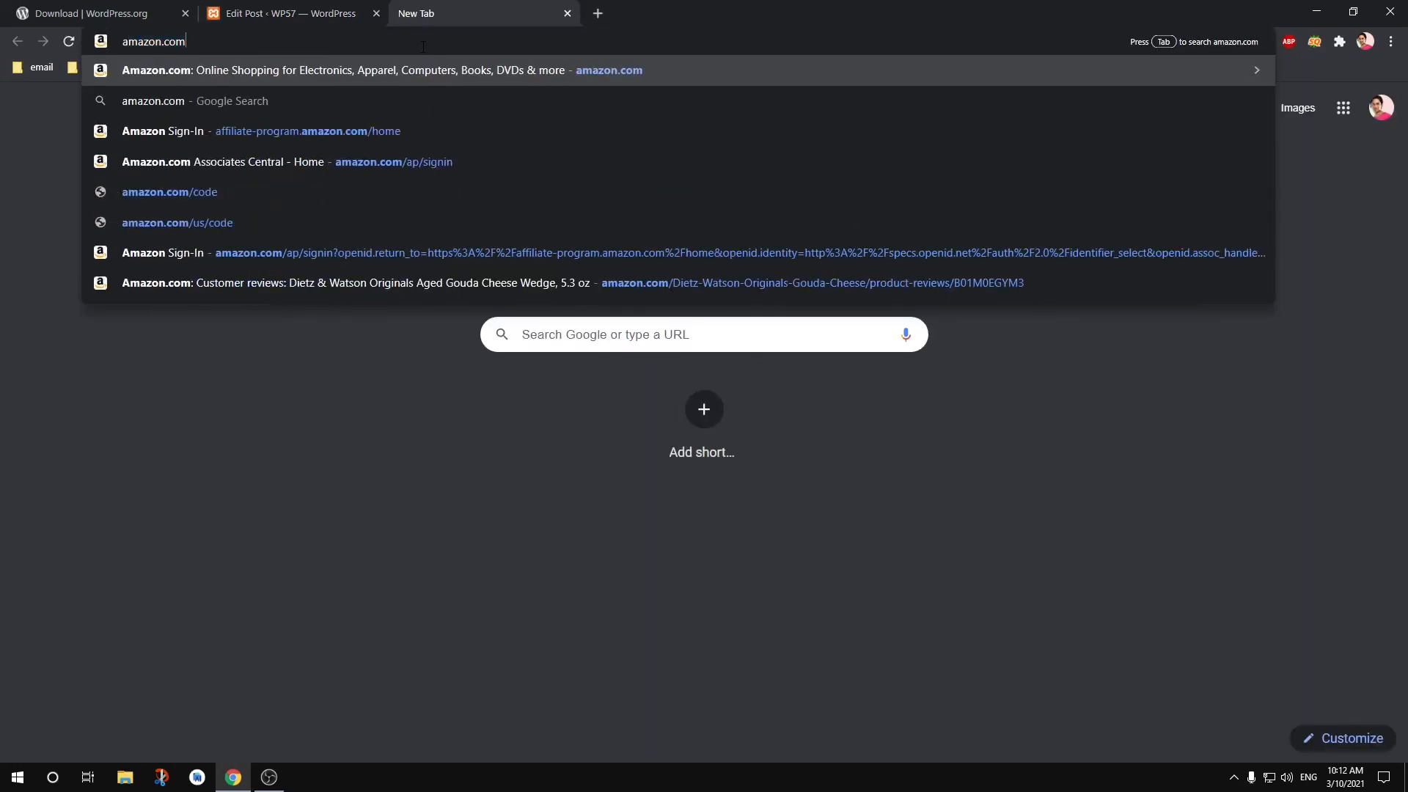
key("Return")
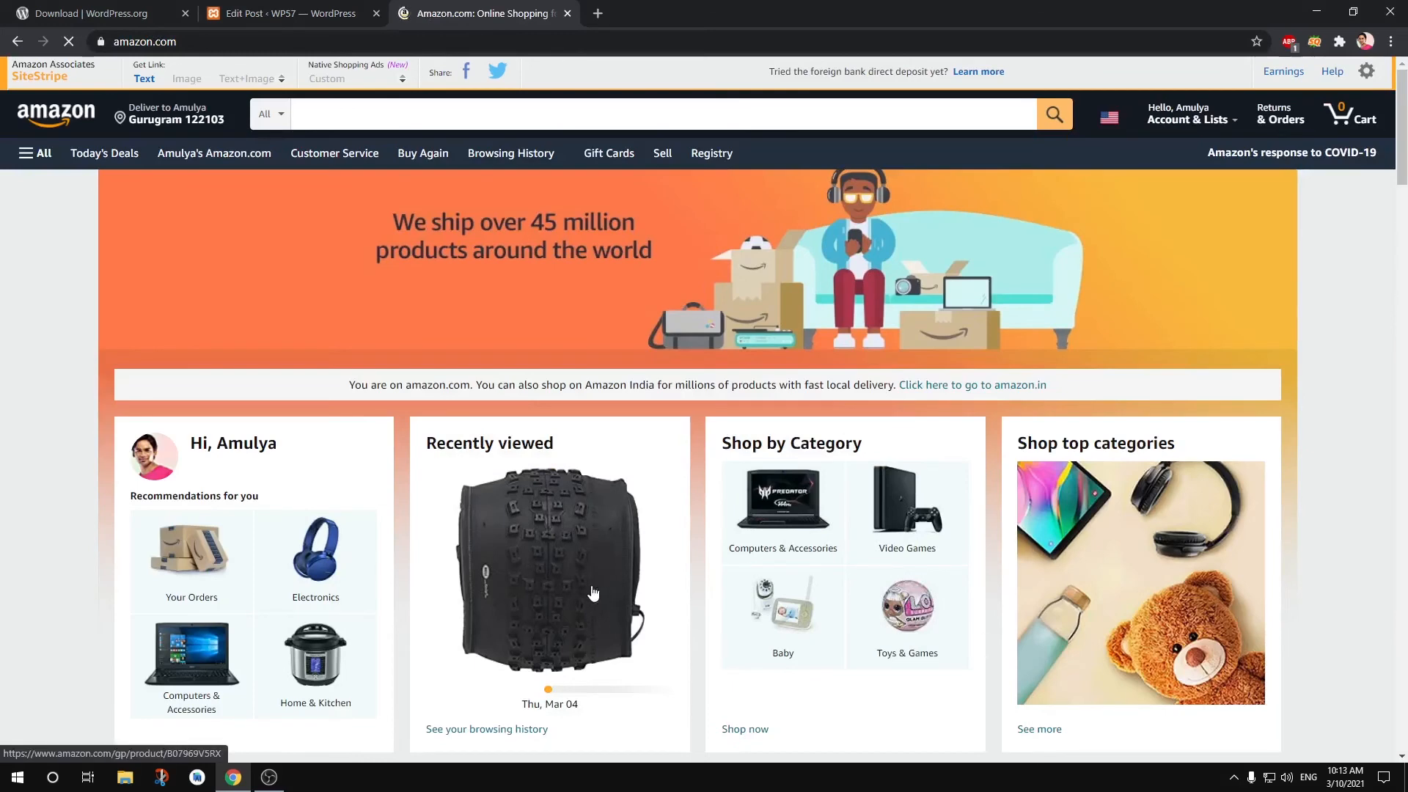
left_click(594, 592)
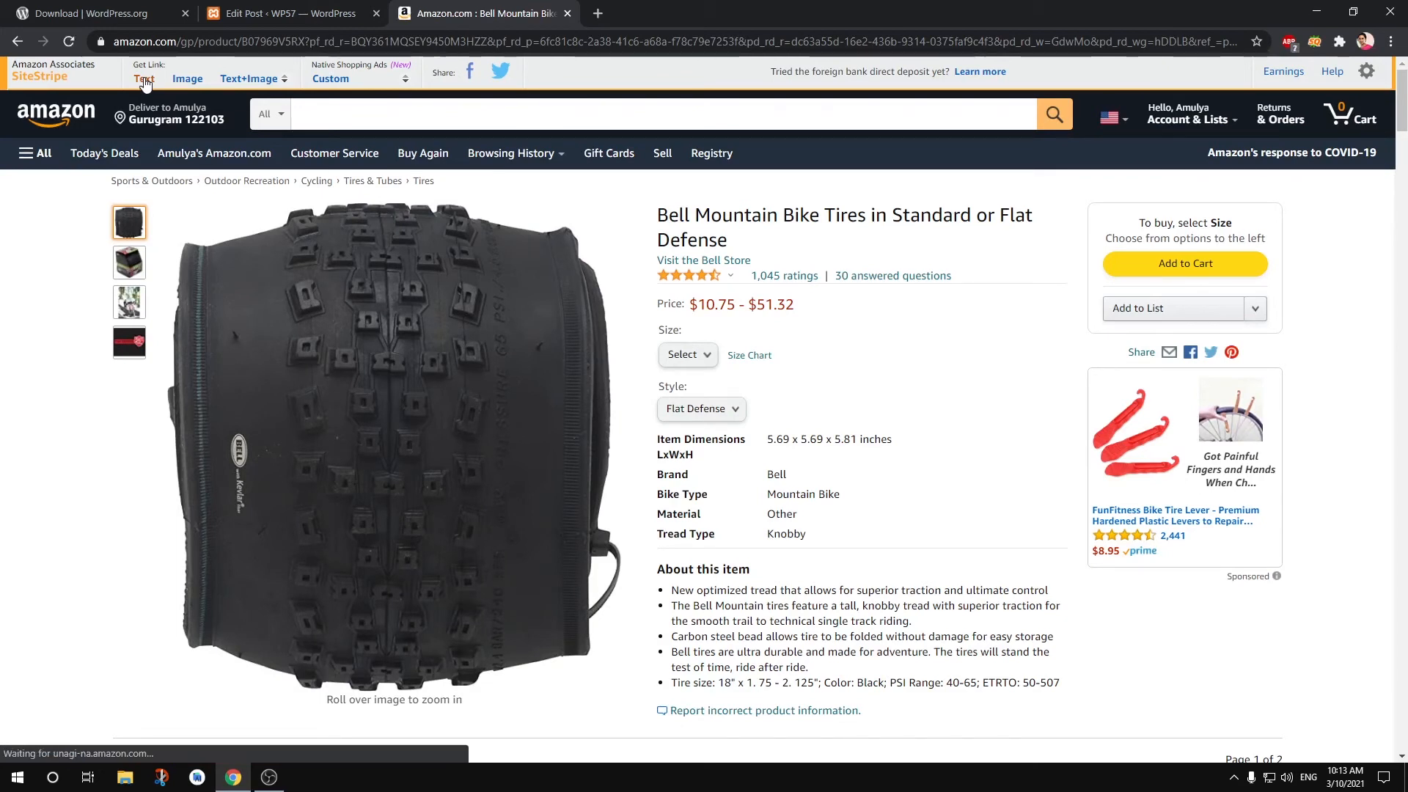
- Generate a short SiteStripe text link for the bike tire product page and copy it
left_click(145, 83)
left_click(238, 234)
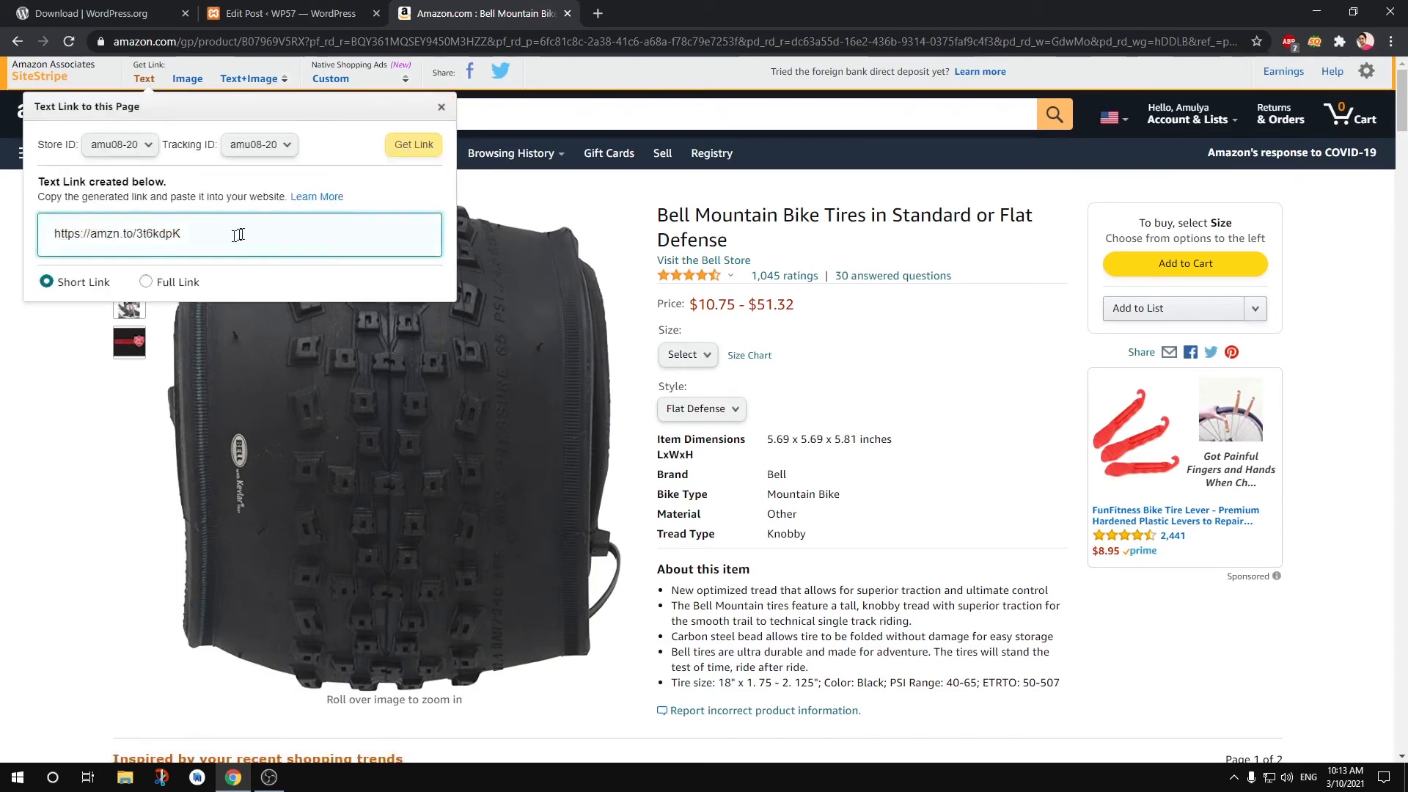
left_click_drag(239, 235, 39, 223)
key("ctrl+c")
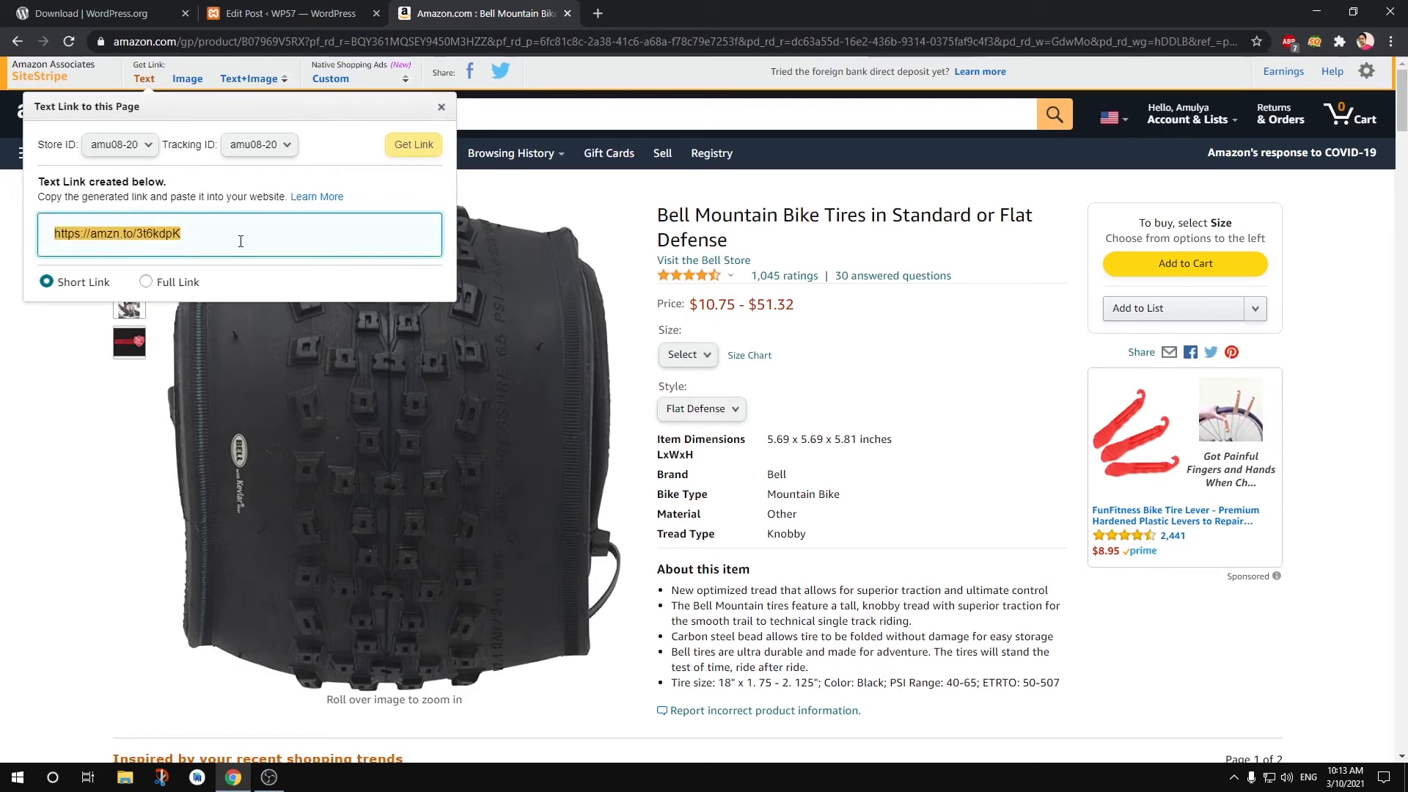
left_click(297, 14)
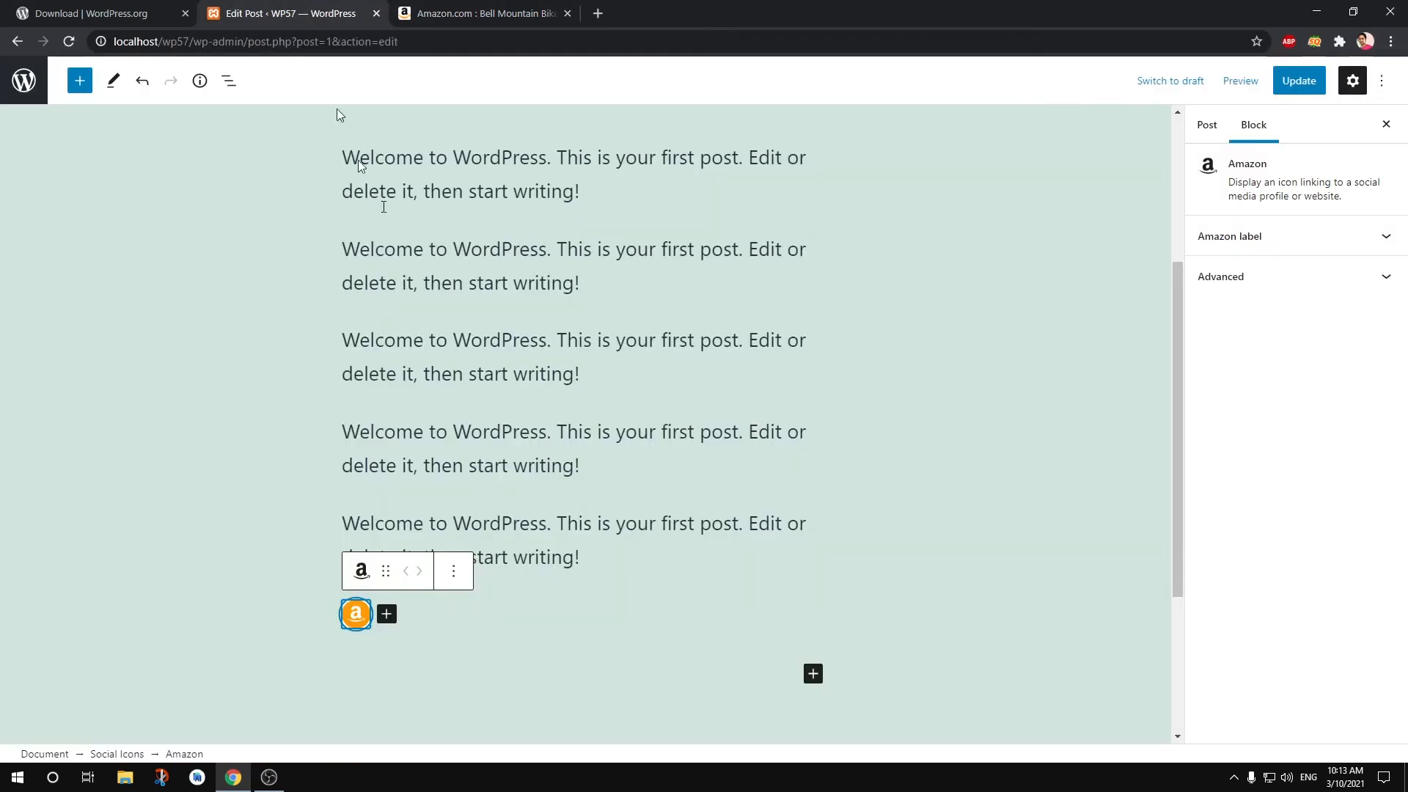
left_click(355, 616)
key("ctrl+v")
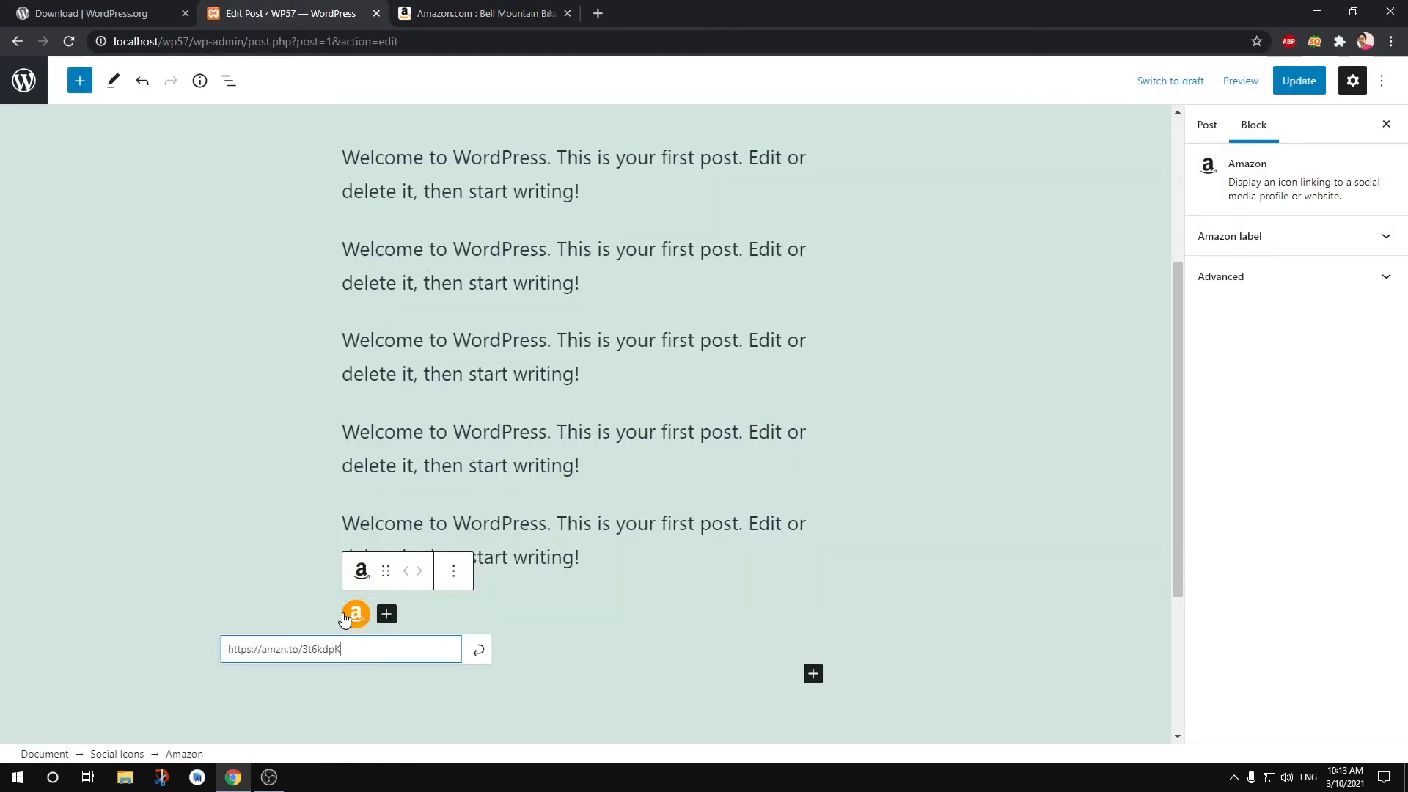
key("Return")
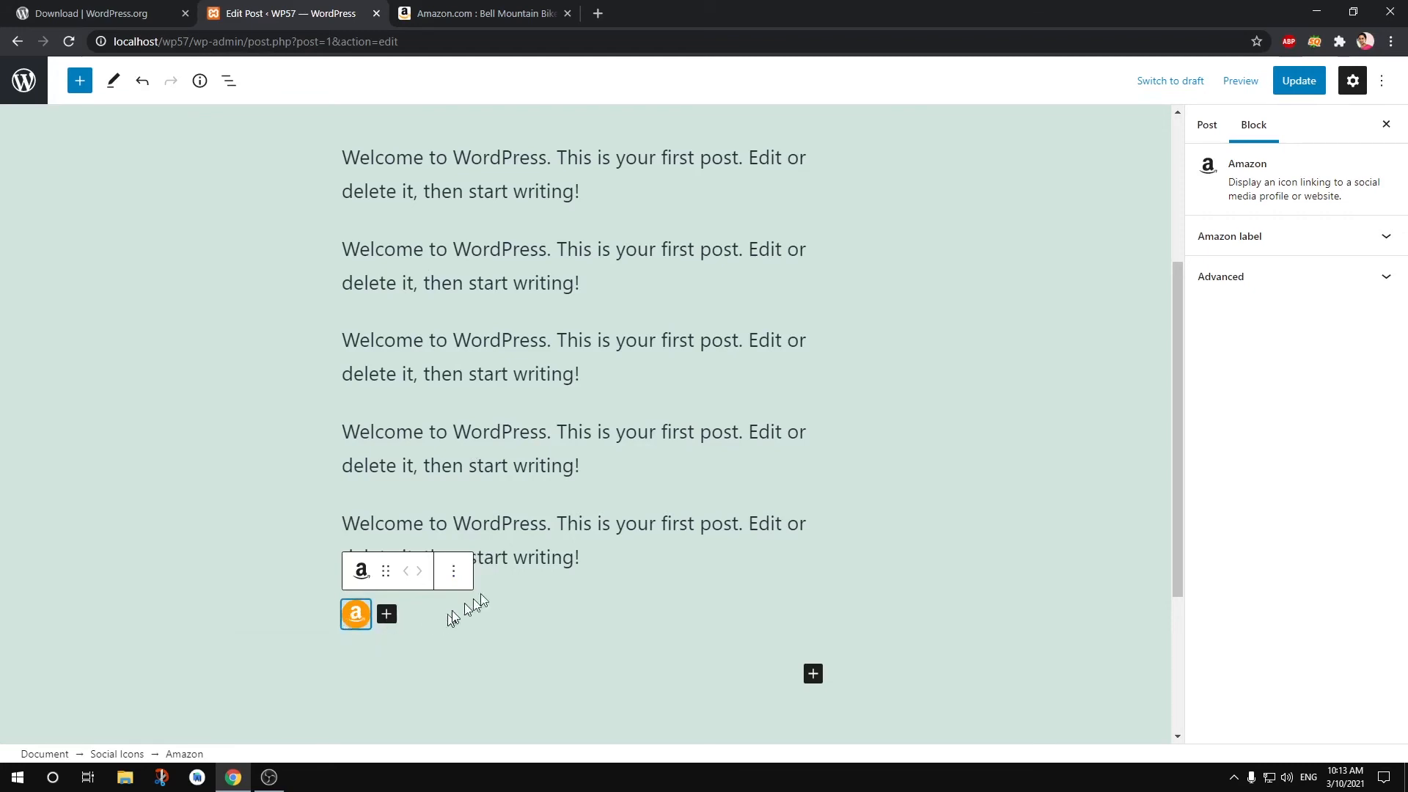
left_click(616, 523)
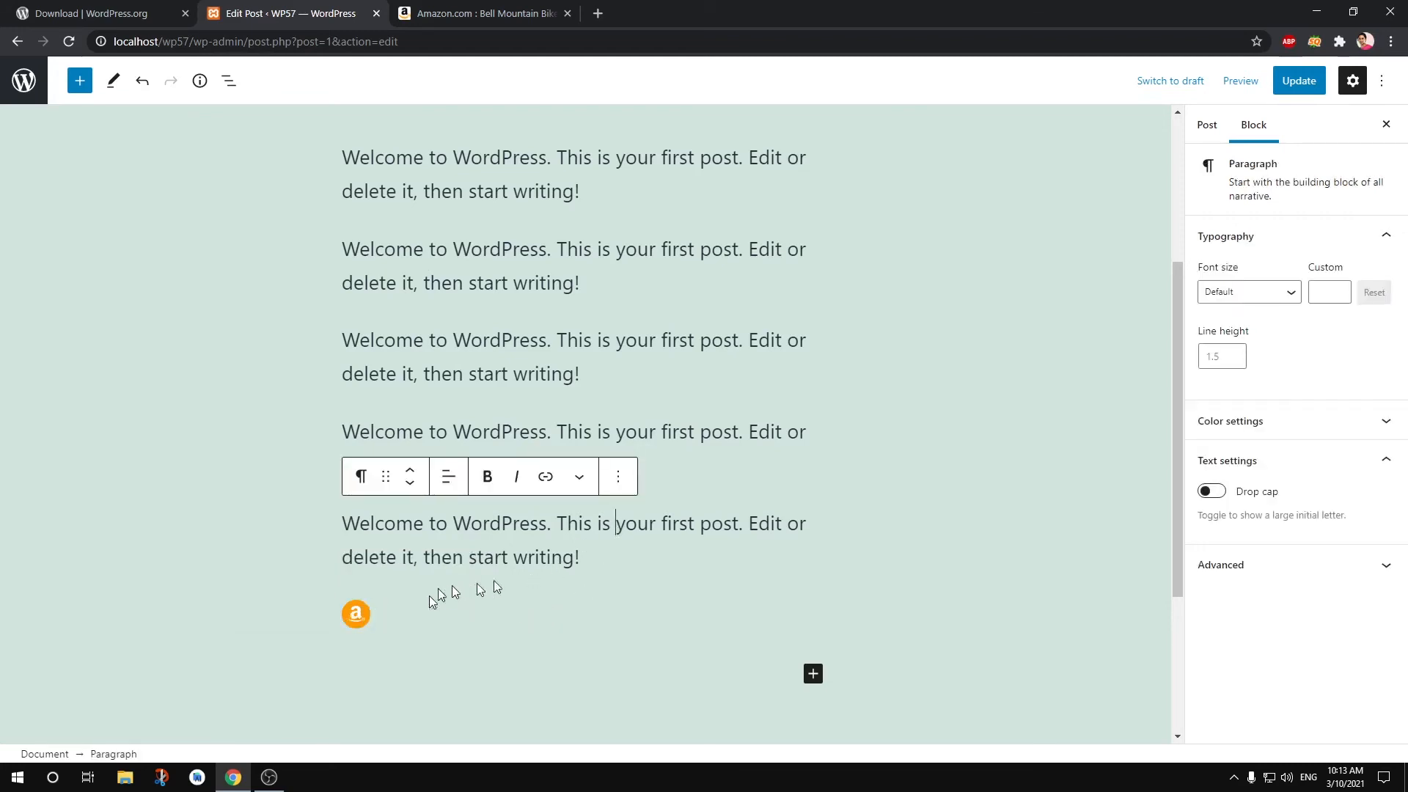
- Update the Hello world! post and look over its published page, including the Amazon icon below the paragraphs
left_click(1299, 82)
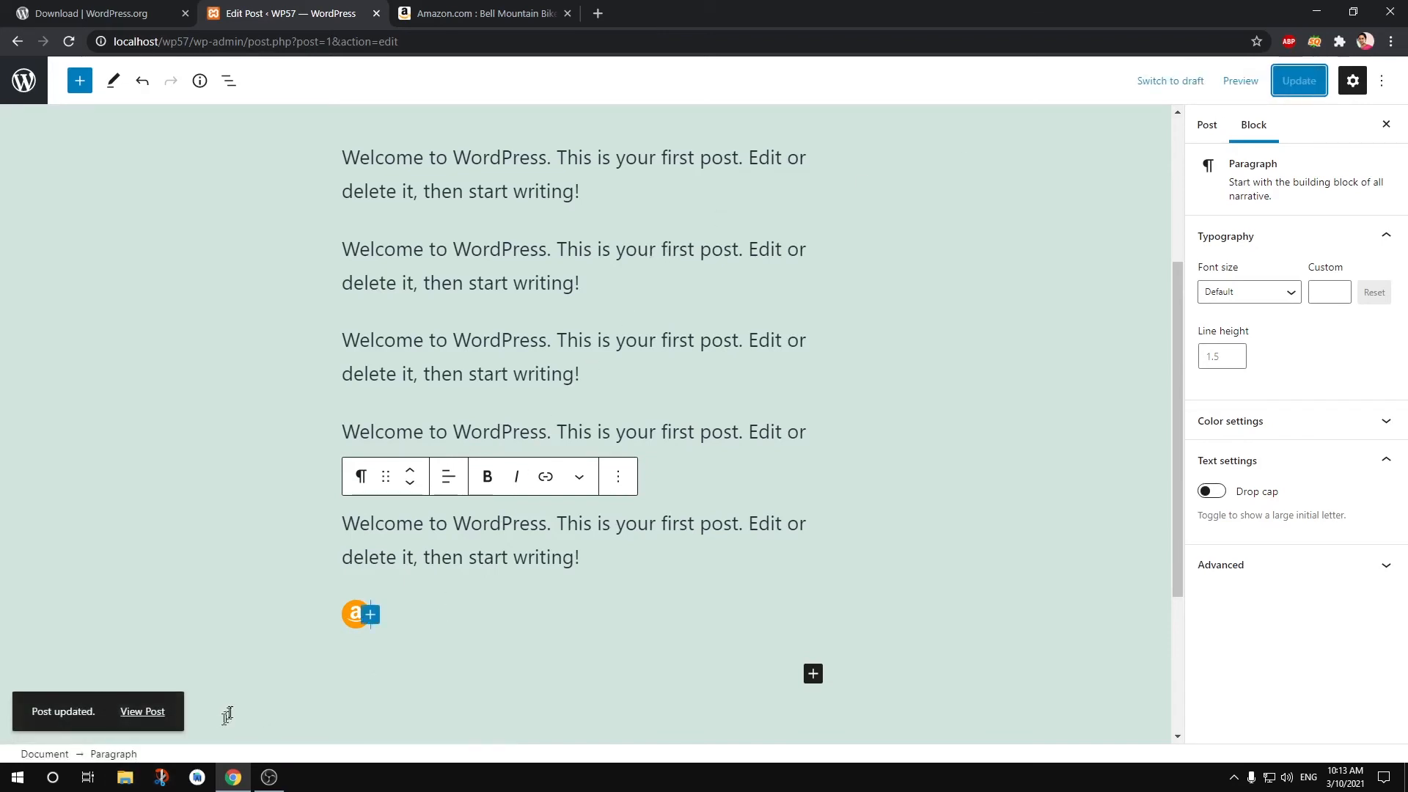
left_click(147, 713)
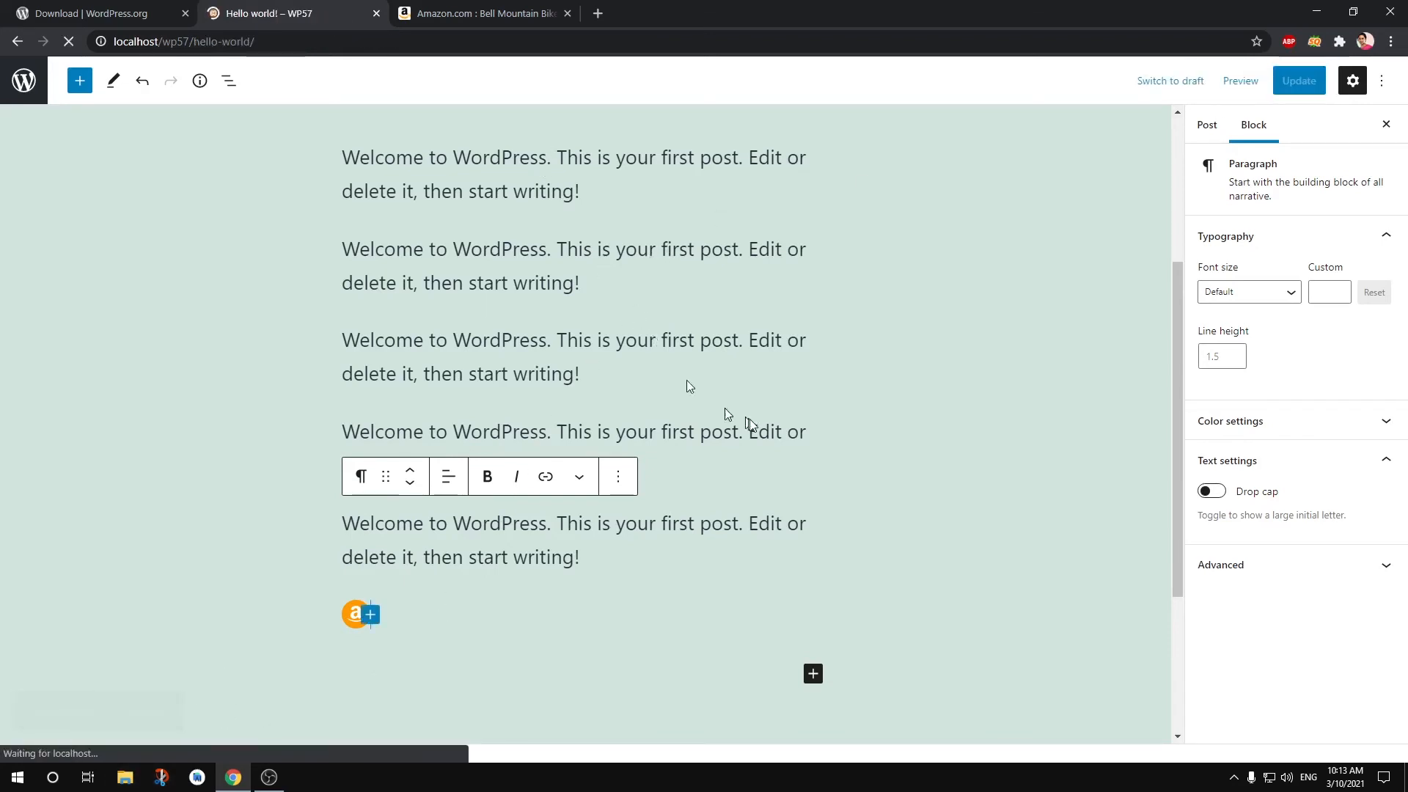
scroll(750, 419, "down", 2)
scroll(750, 420, "down", 8)
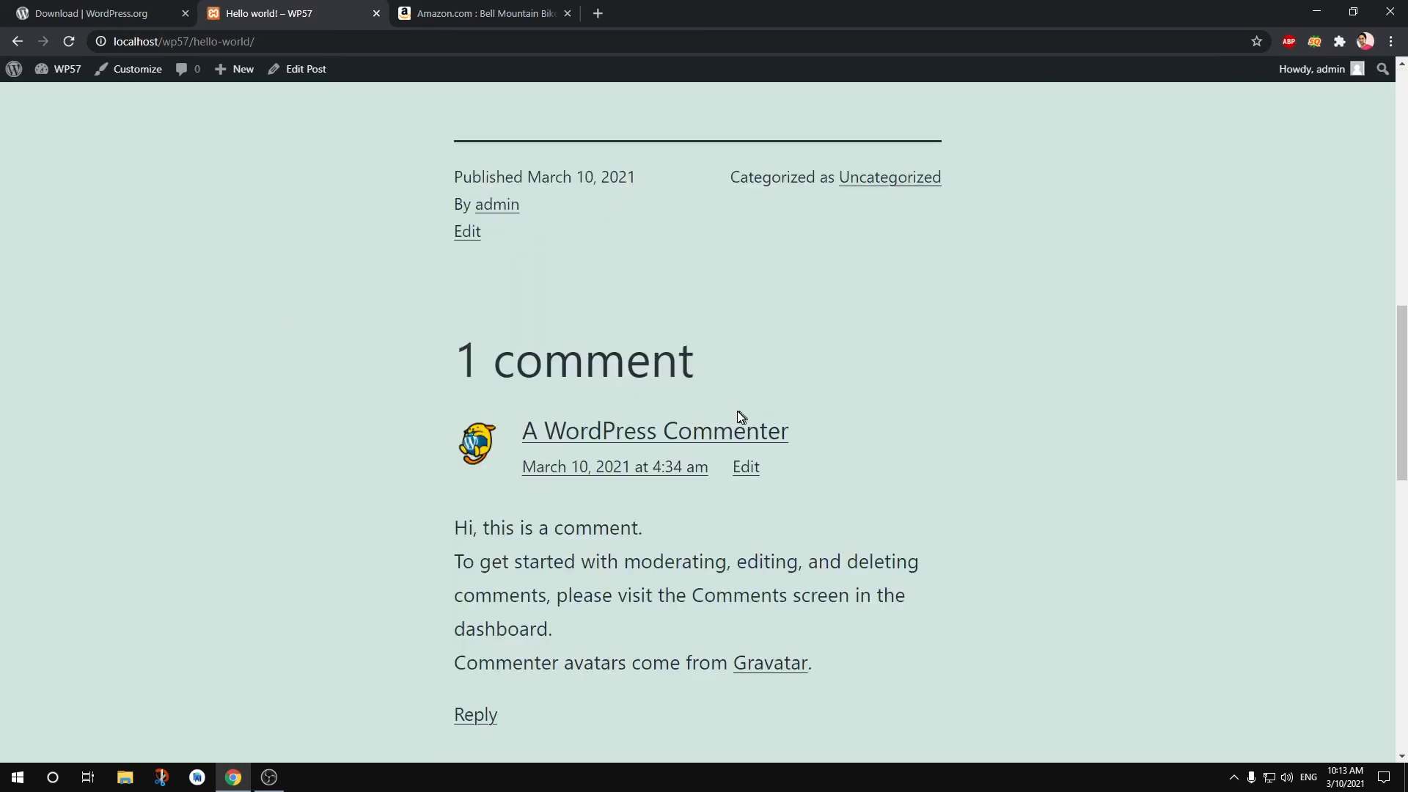
scroll(739, 415, "up", 4)
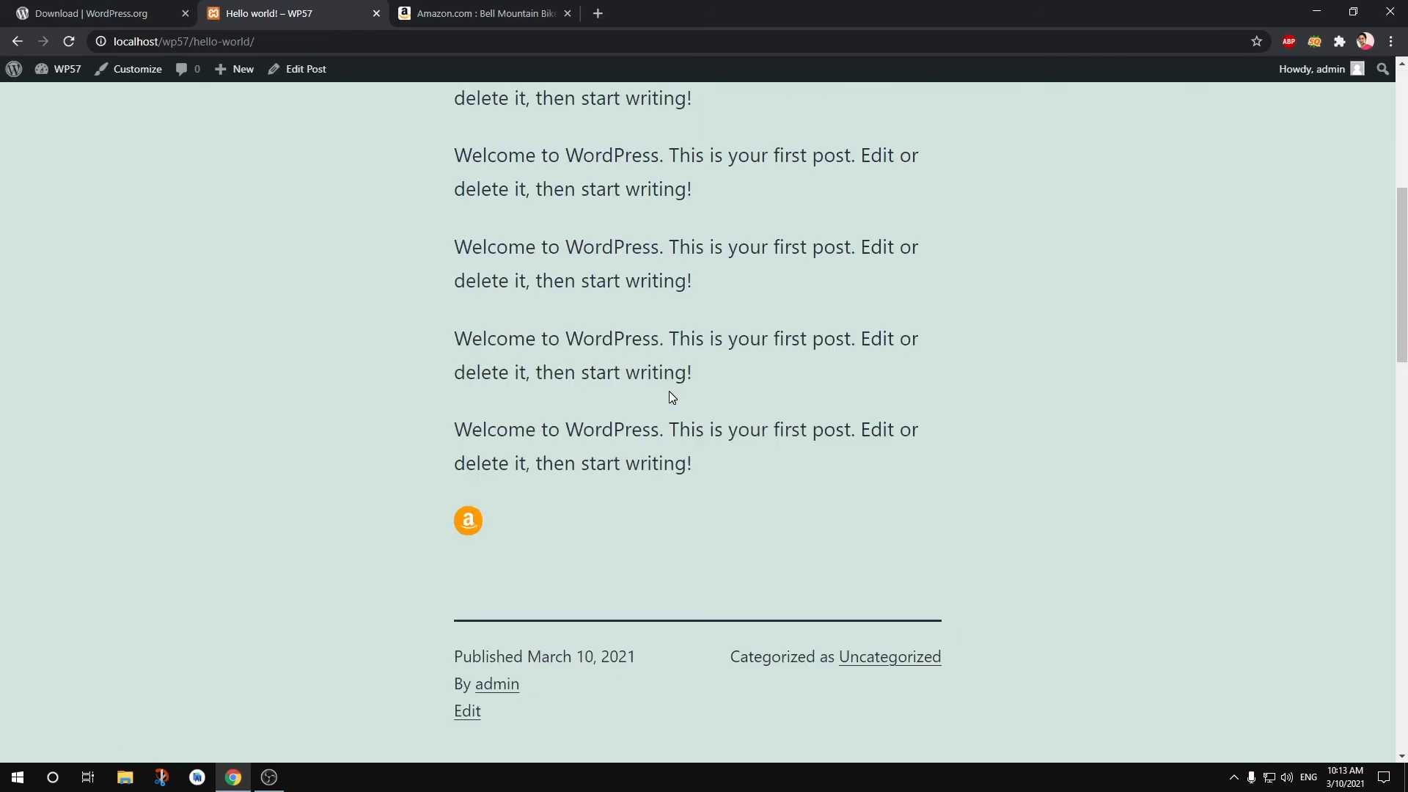
scroll(669, 396, "up", 10)
- Close the Amazon product page and the WordPress.org download page, keeping the published Hello world! post open
left_click(469, 13)
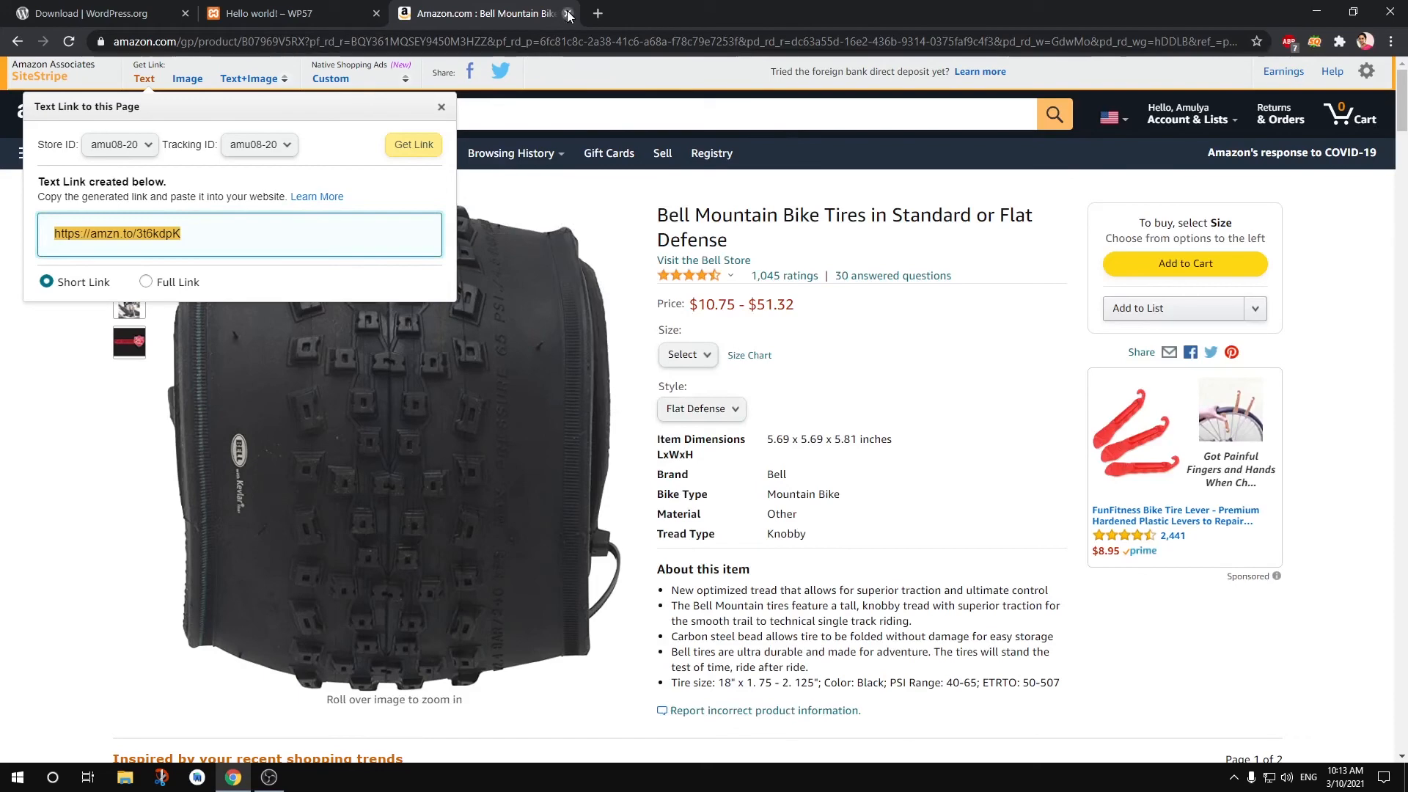
left_click(568, 14)
left_click(66, 13)
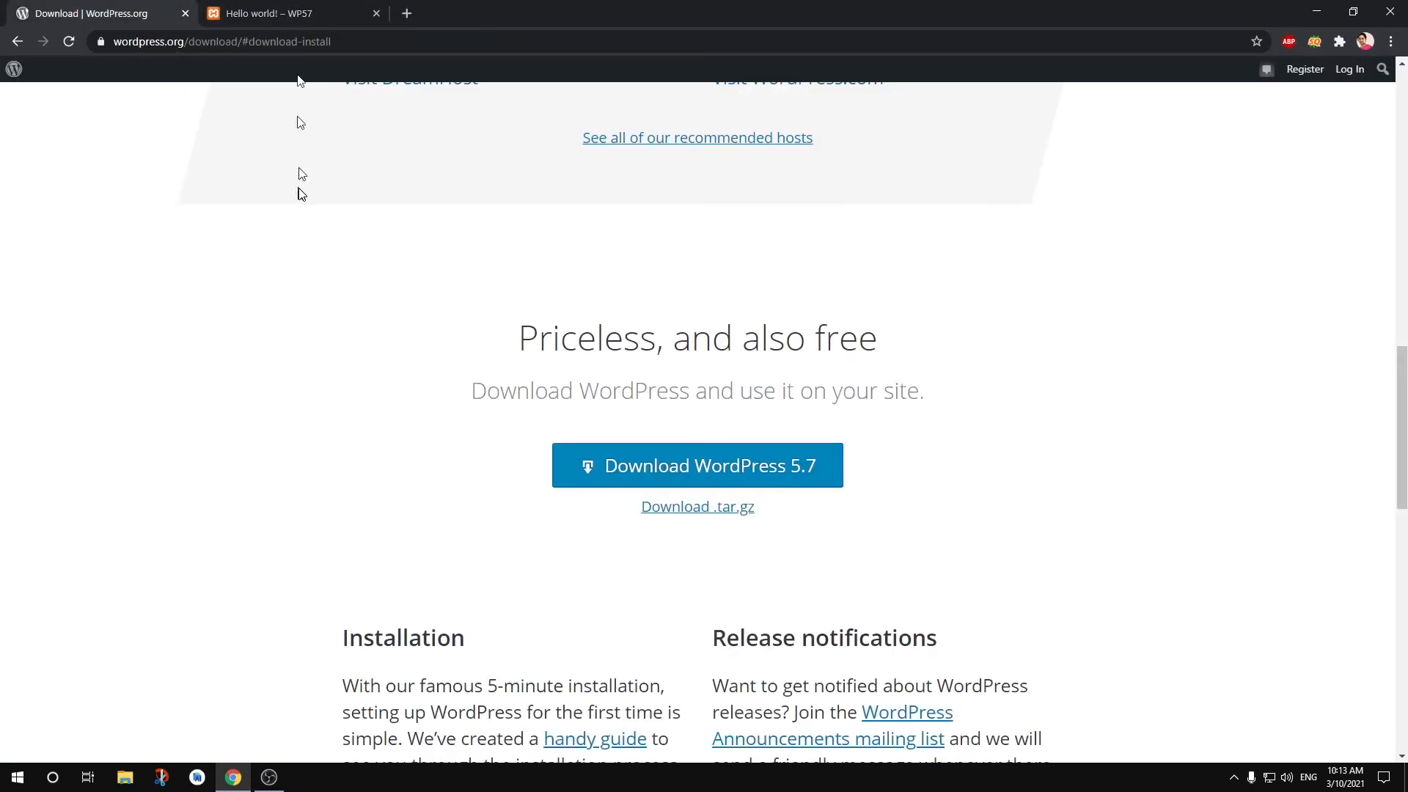
left_click(292, 13)
left_click(130, 11)
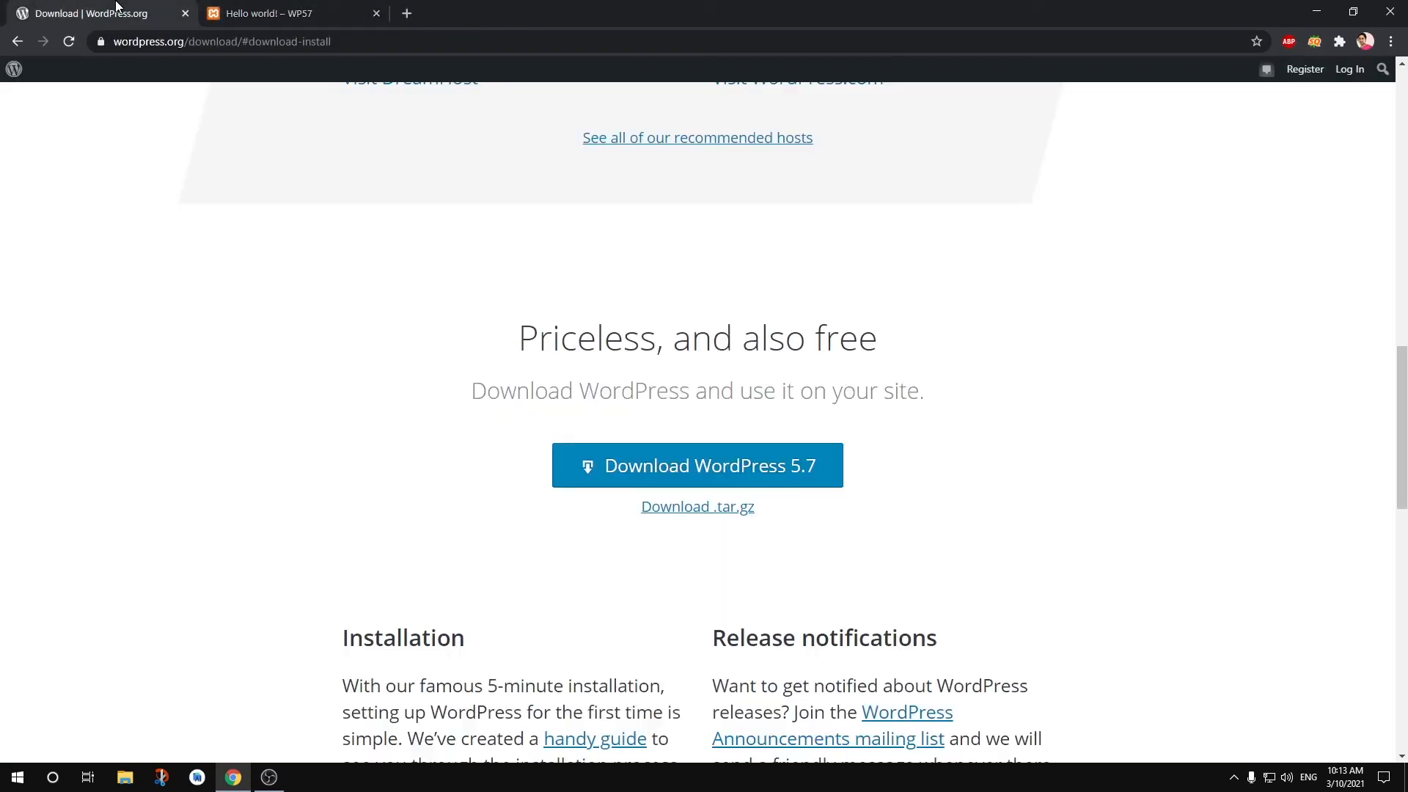
left_click(185, 14)
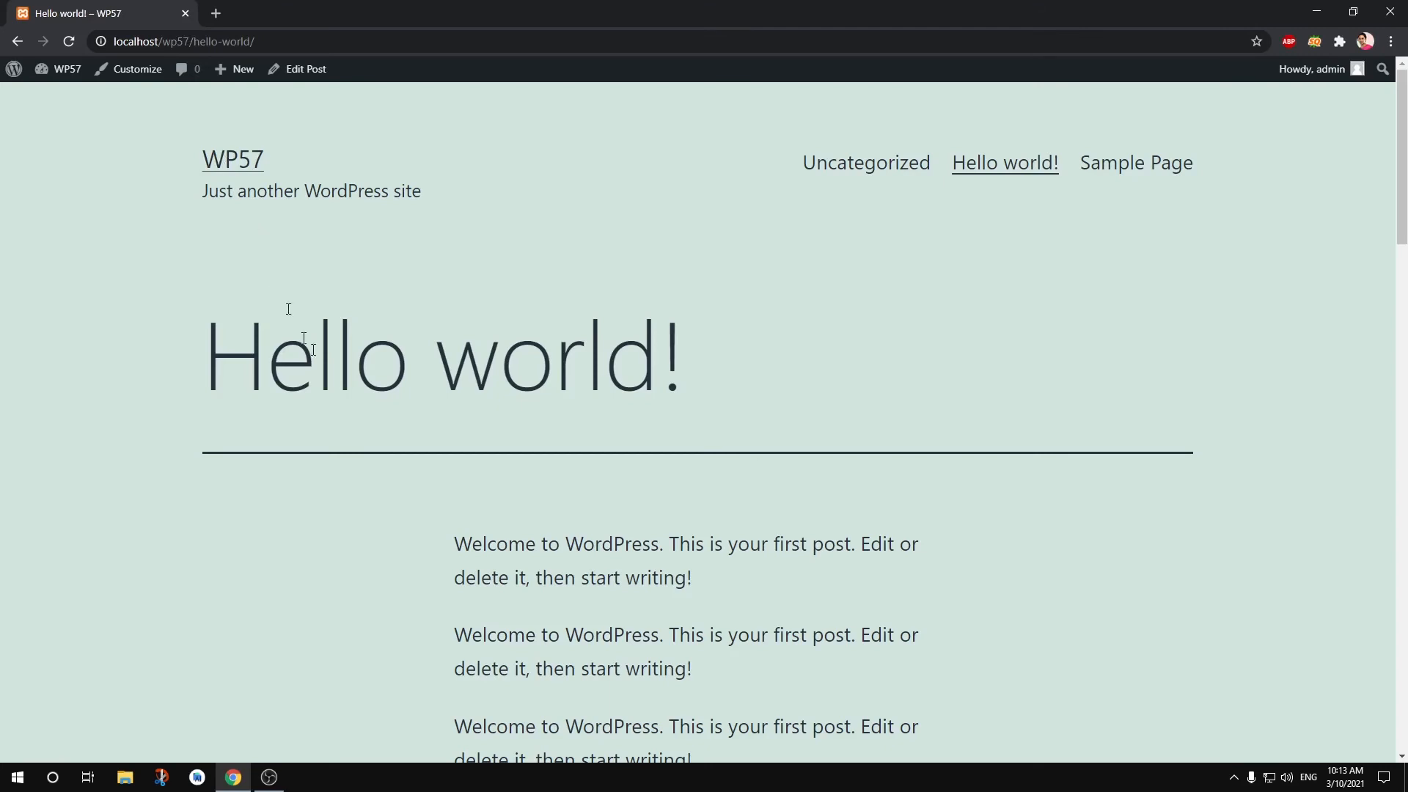
- Open the About WordPress page and read the 5.7 editor improvements, including the full-height alignment and Buttons block notes
left_click(20, 71)
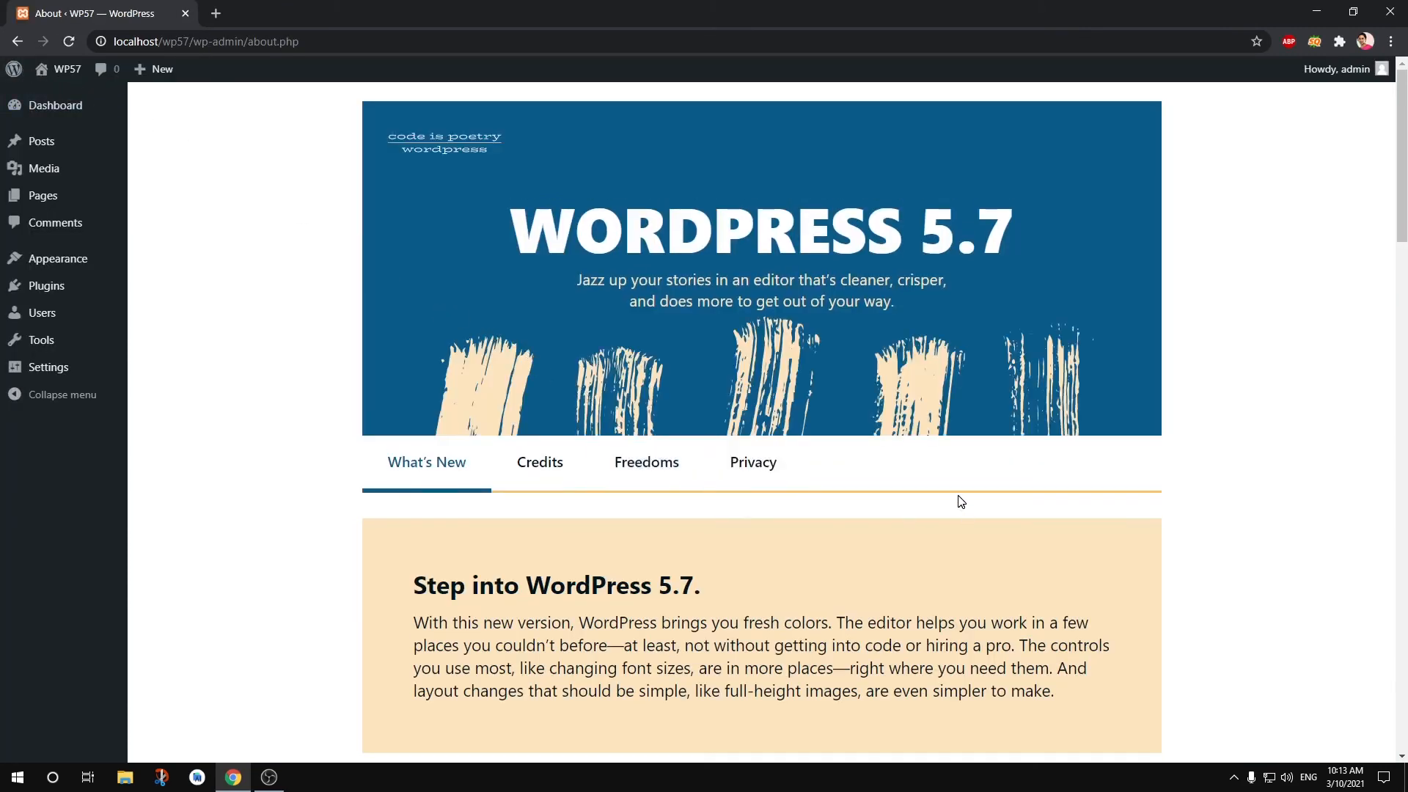
scroll(961, 502, "down", 4)
scroll(961, 502, "down", 5)
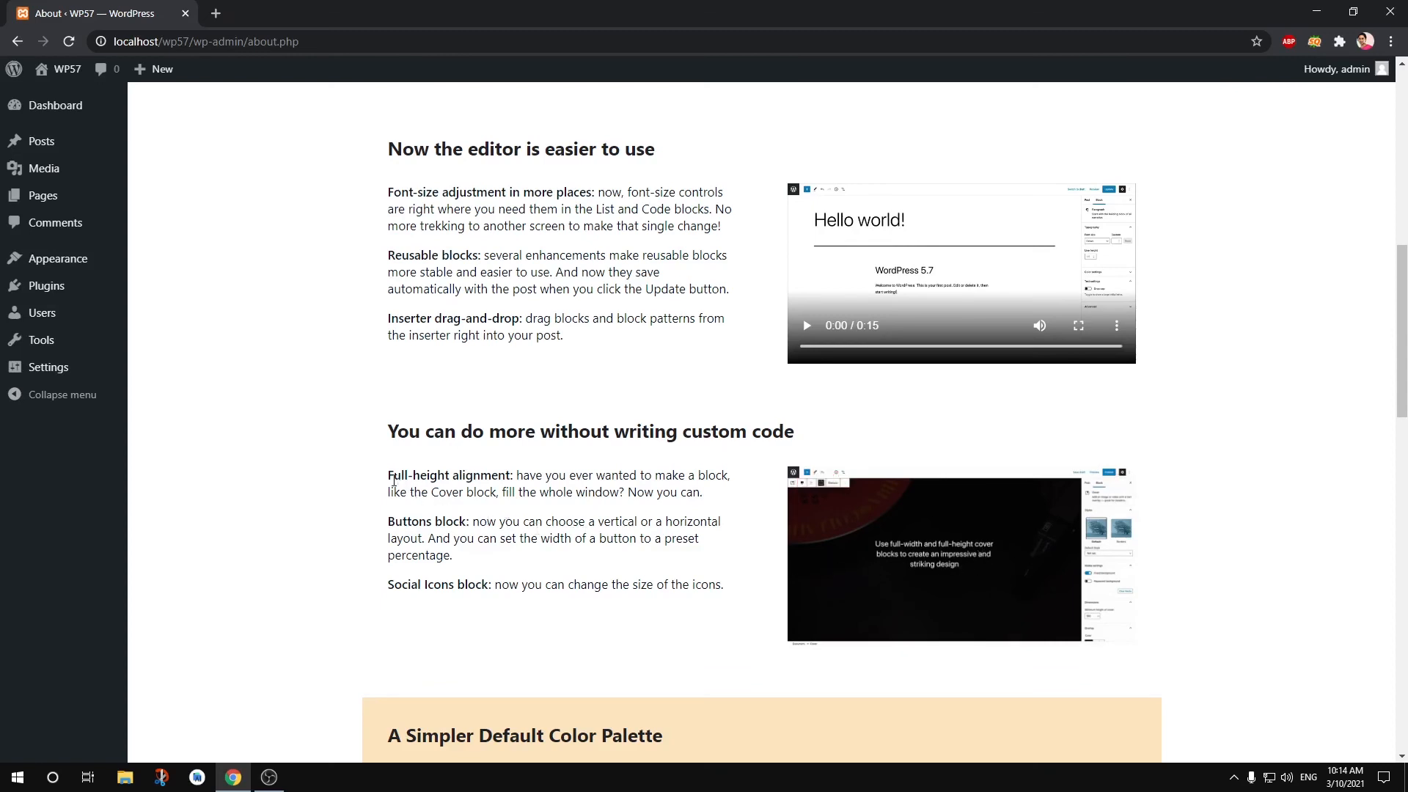
left_click_drag(393, 481, 570, 477)
left_click(577, 531)
- Read the rest of the About page, covering the Simpler Default Color Palette, the HTTP to HTTPS switch and the other under-the-hood changes
mouse_move(48, 150)
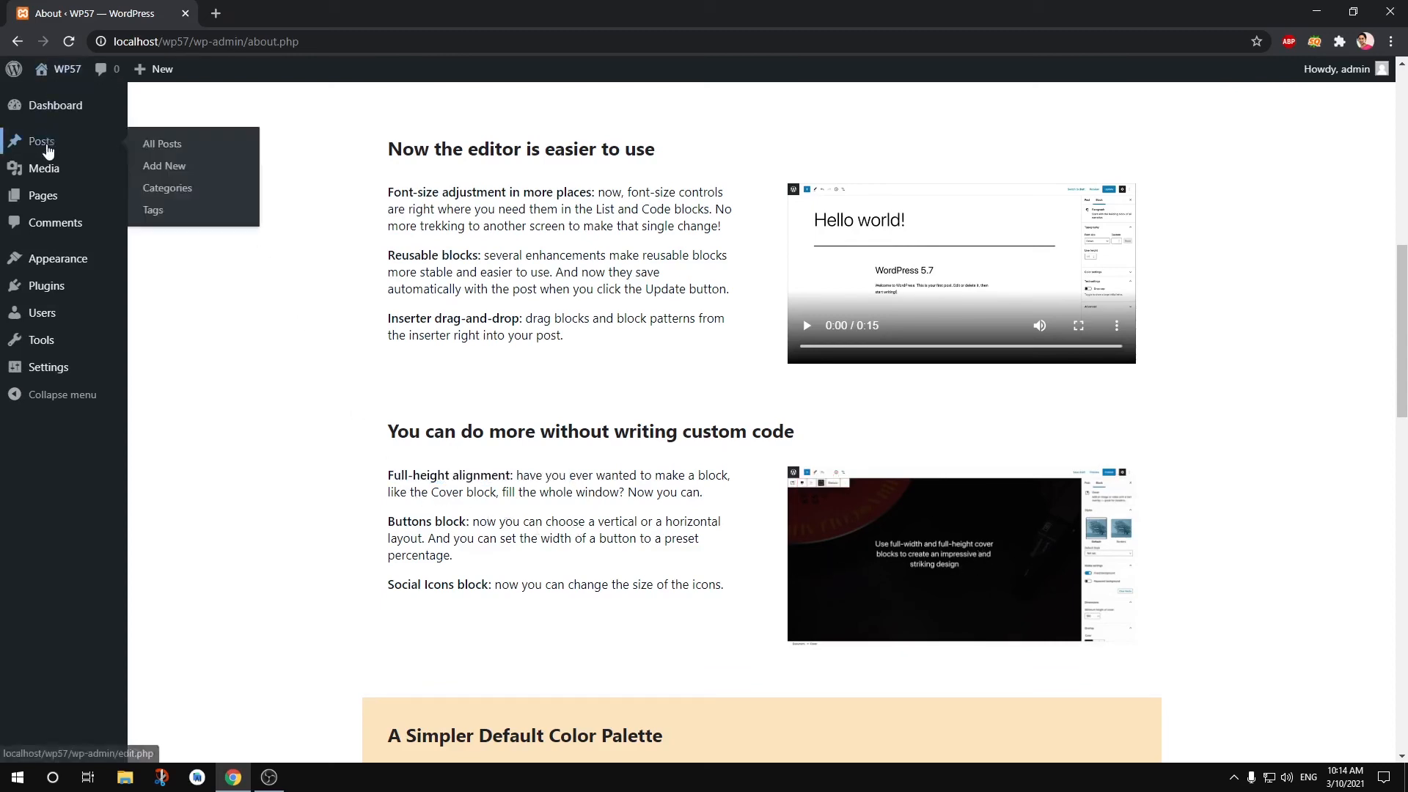
scroll(645, 299, "down", 6)
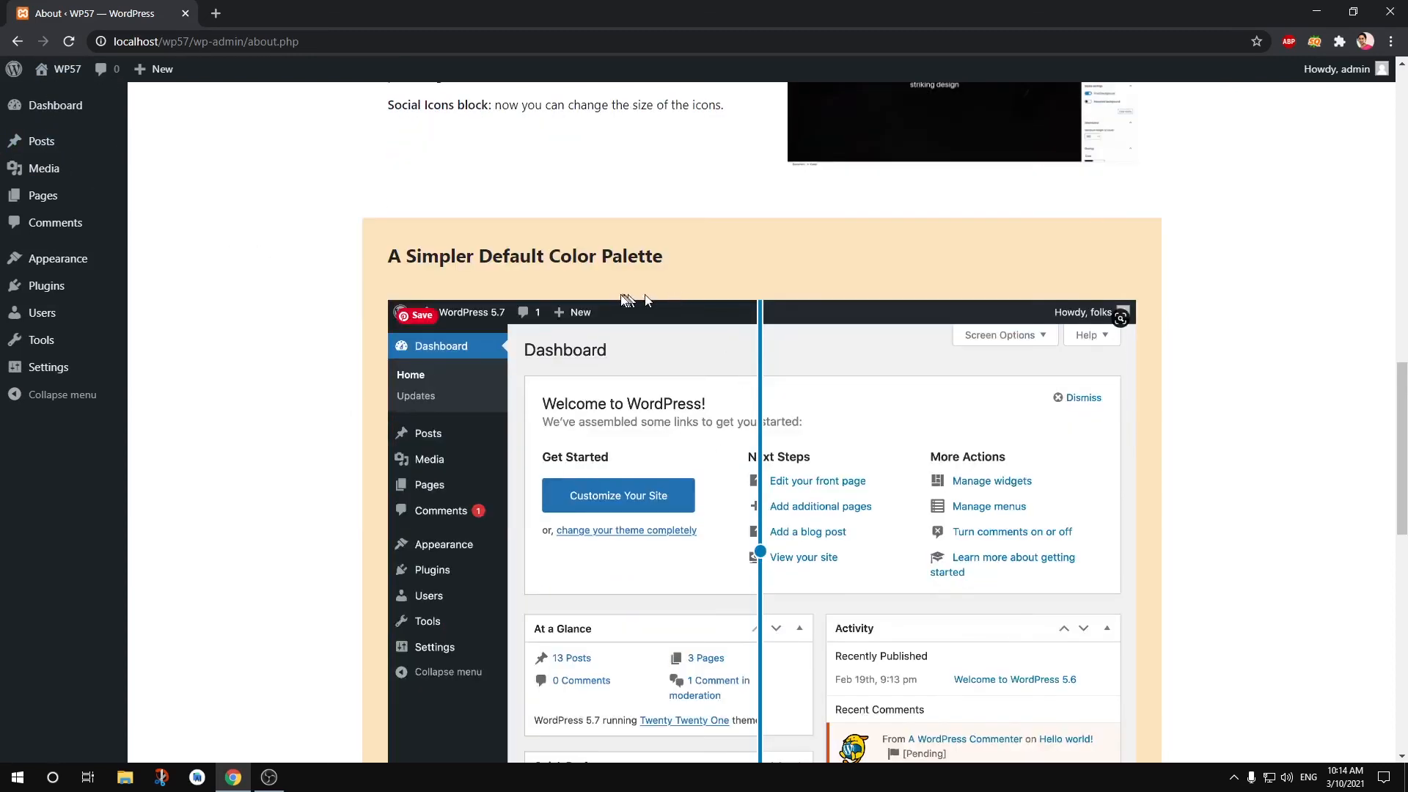
scroll(977, 583, "down", 1)
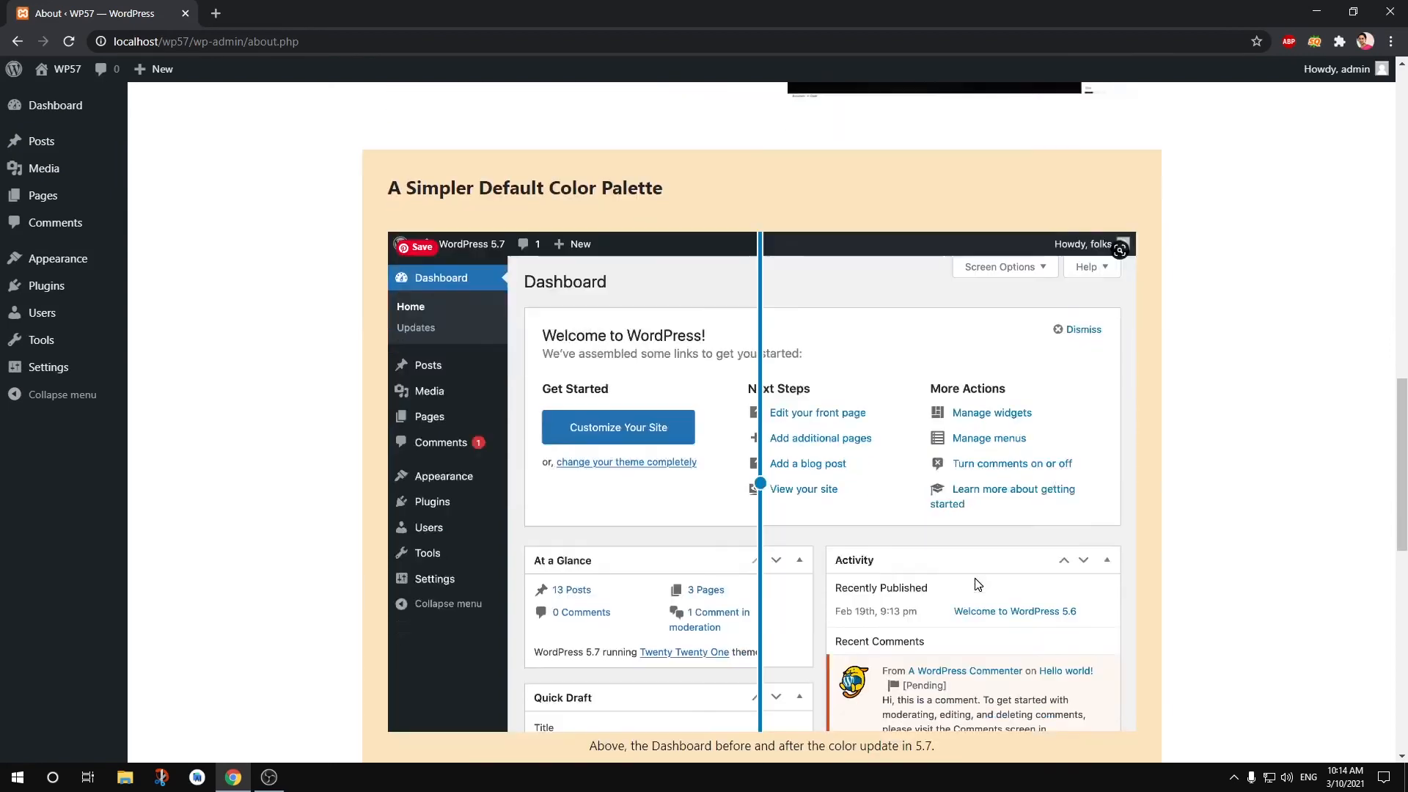
scroll(977, 583, "down", 1)
scroll(976, 581, "down", 4)
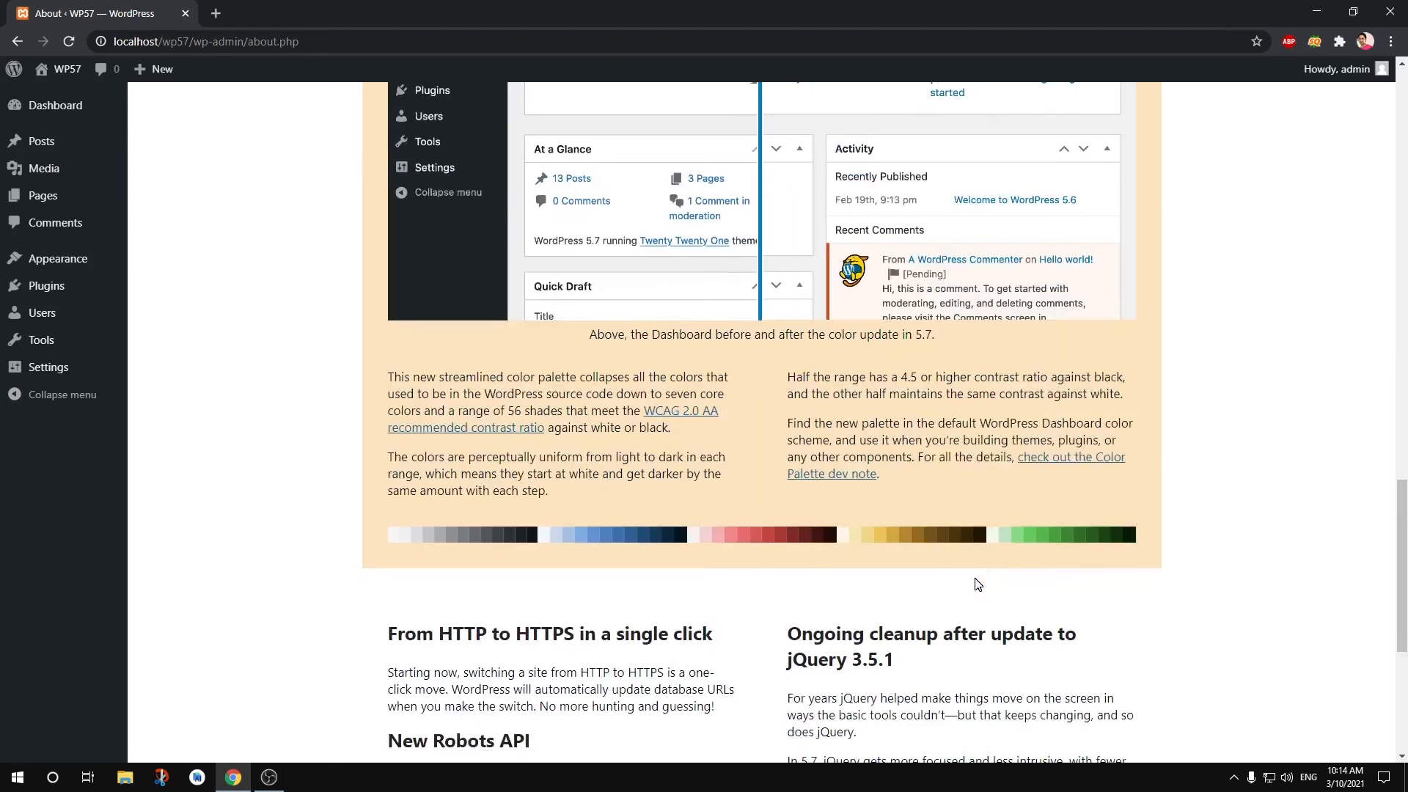
scroll(905, 514, "up", 5)
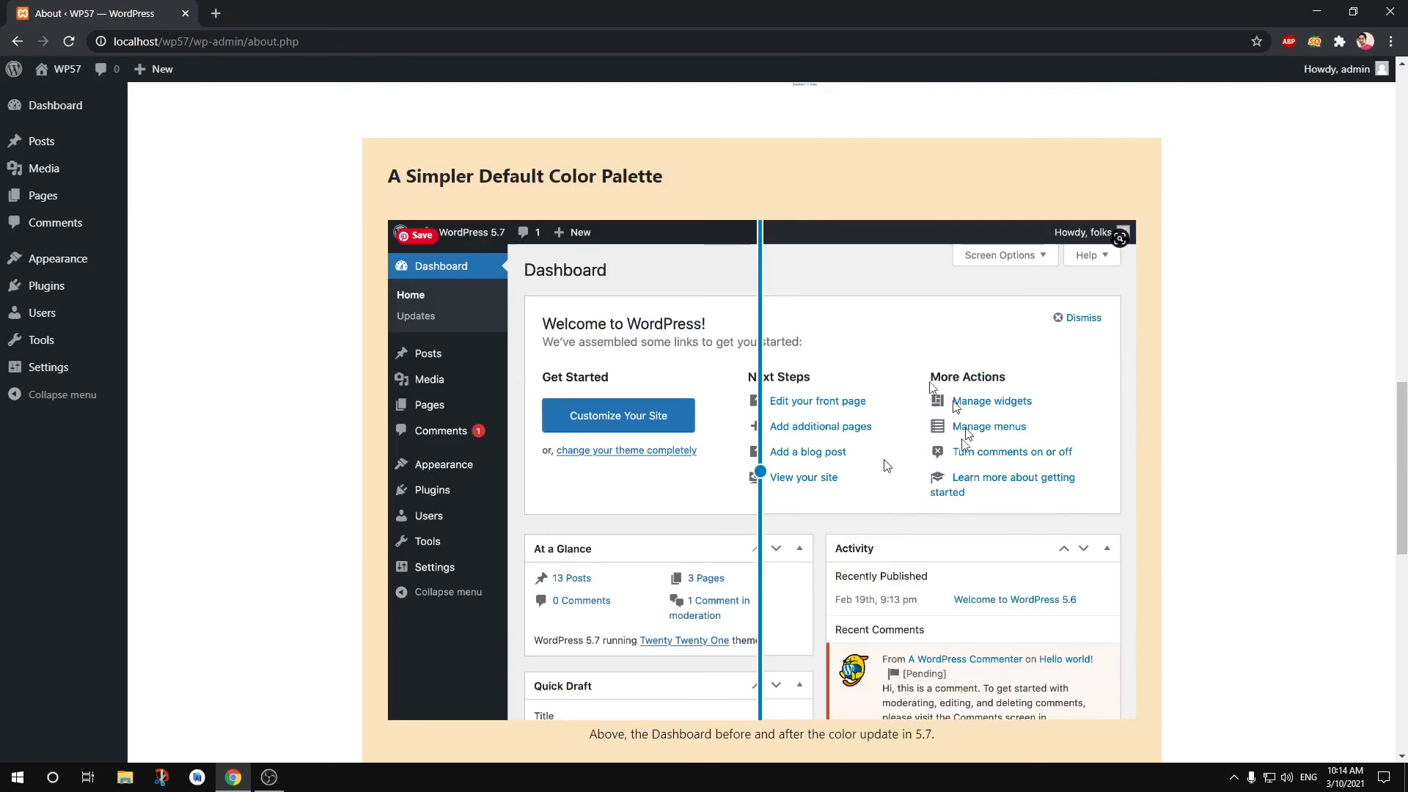
scroll(939, 544, "down", 5)
scroll(939, 547, "down", 2)
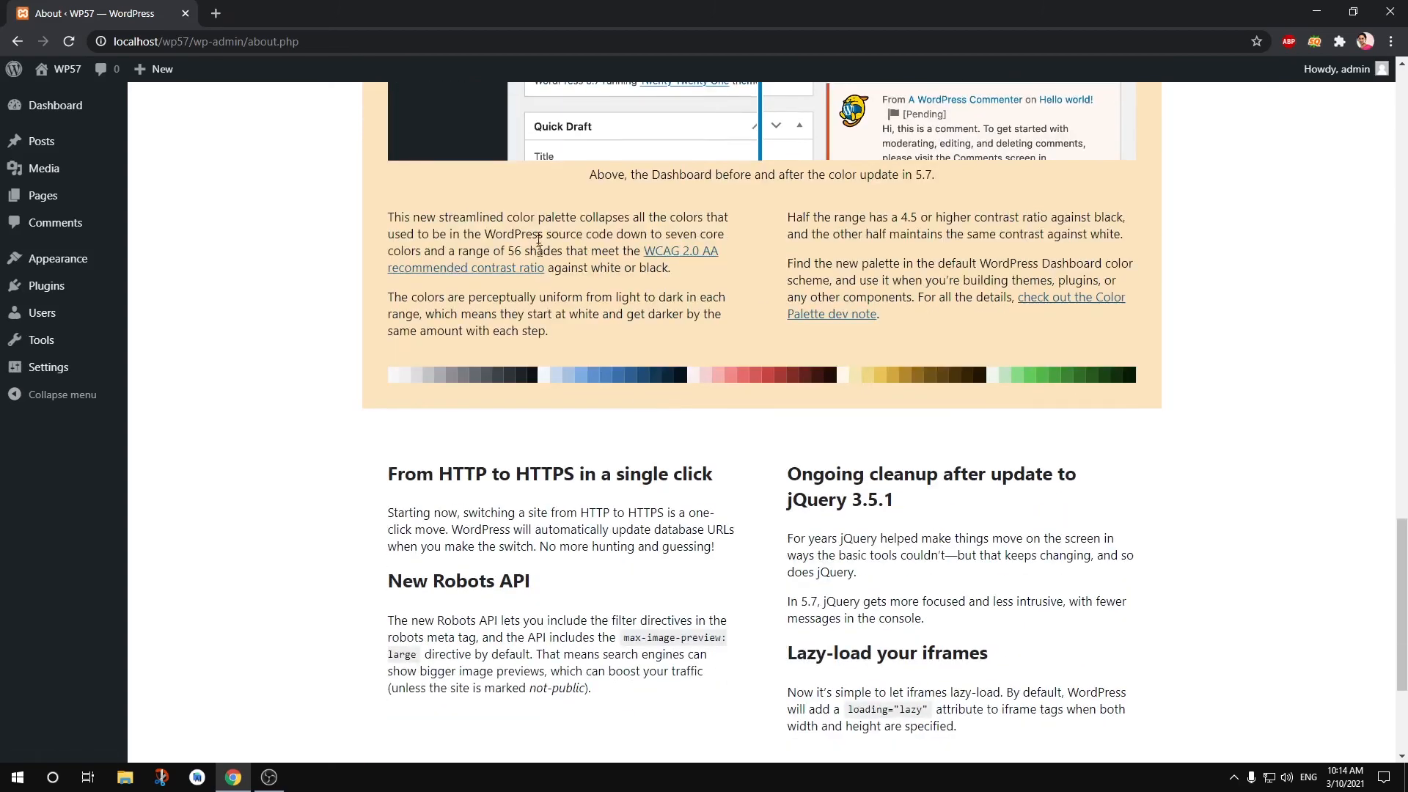
left_click_drag(581, 180, 946, 182)
left_click(1002, 189)
left_click_drag(381, 479, 634, 506)
left_click(768, 568)
scroll(968, 624, "down", 3)
scroll(947, 621, "up", 15)
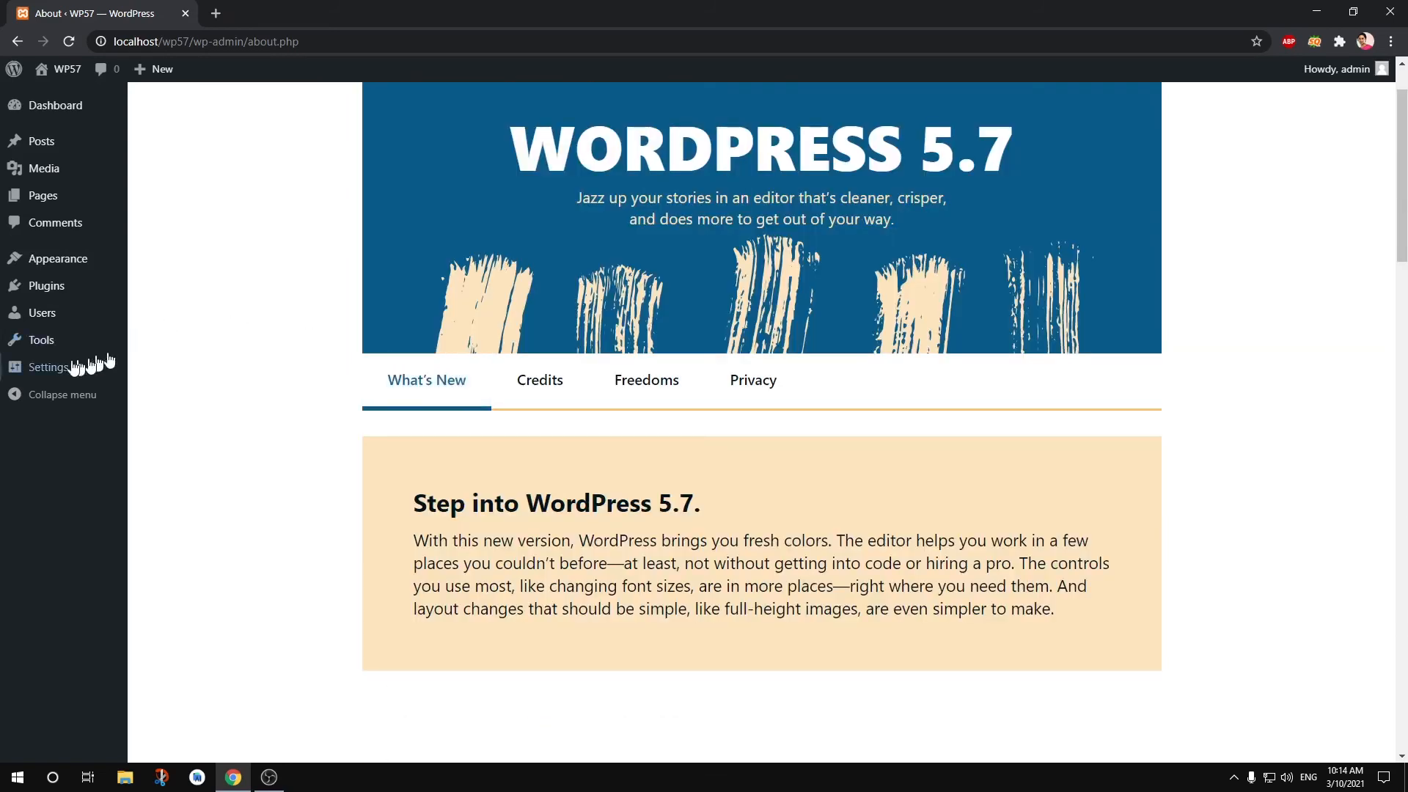
- Look through the General, Permalink, Media and Discussion settings pages, including the date formats and default avatar options
left_click(65, 368)
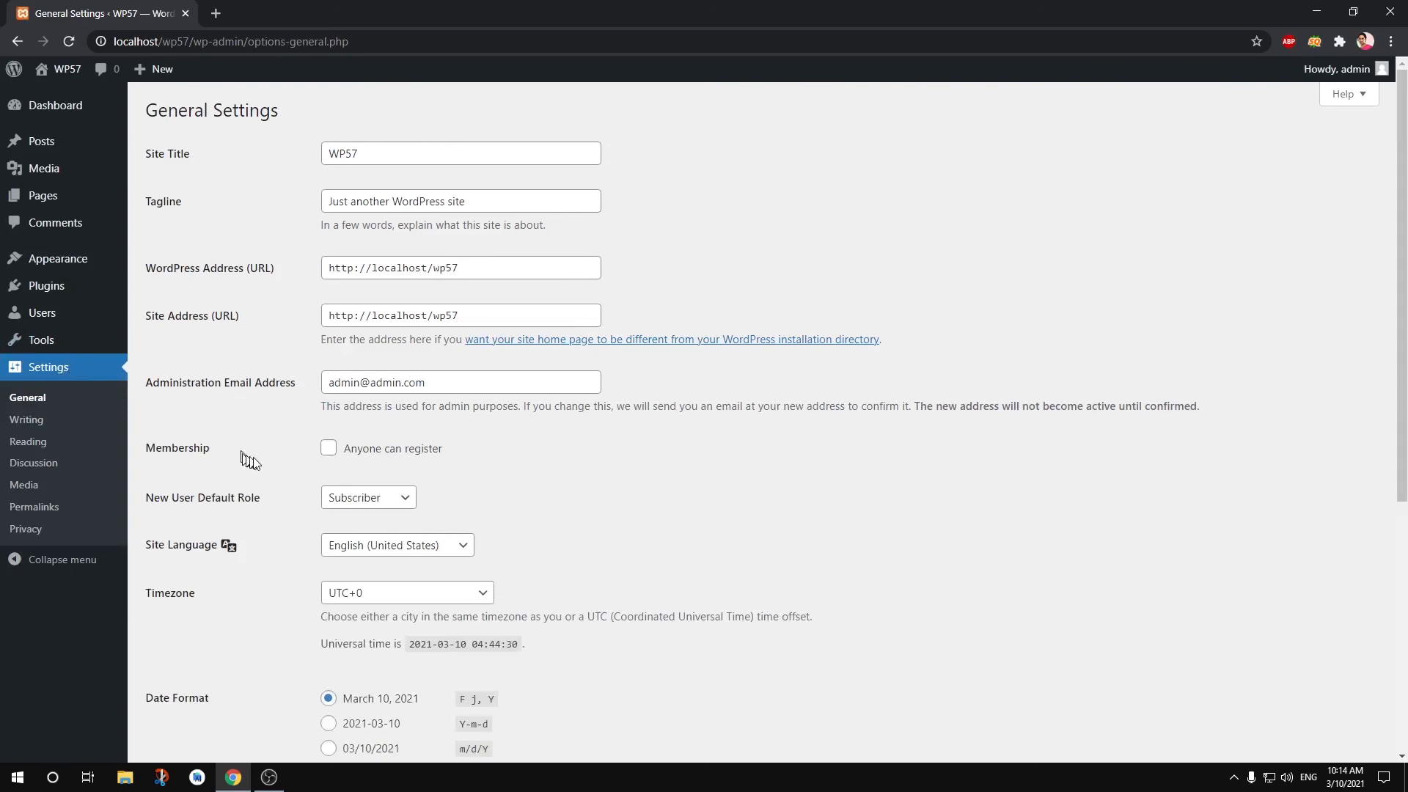
scroll(569, 489, "down", 1)
scroll(569, 490, "down", 5)
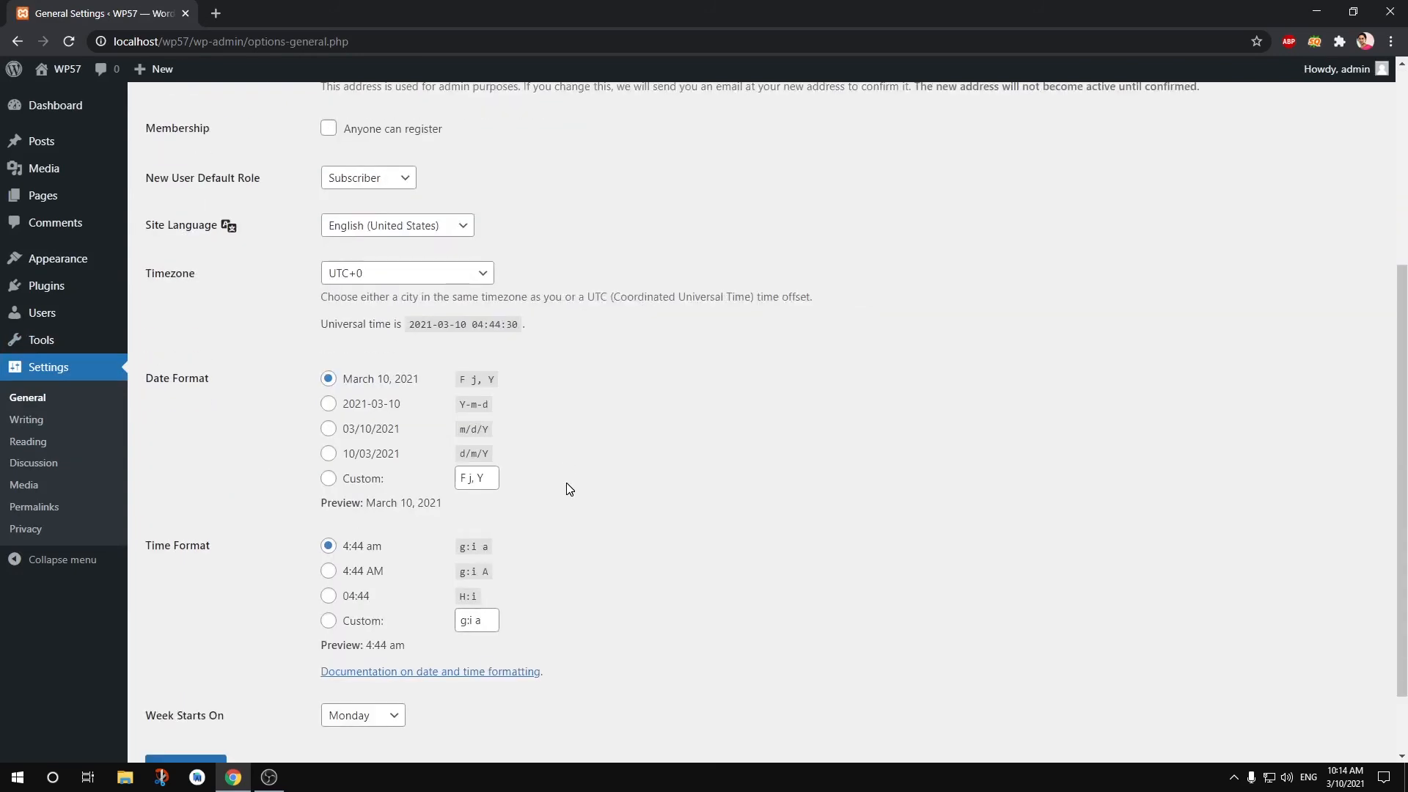
scroll(570, 490, "up", 6)
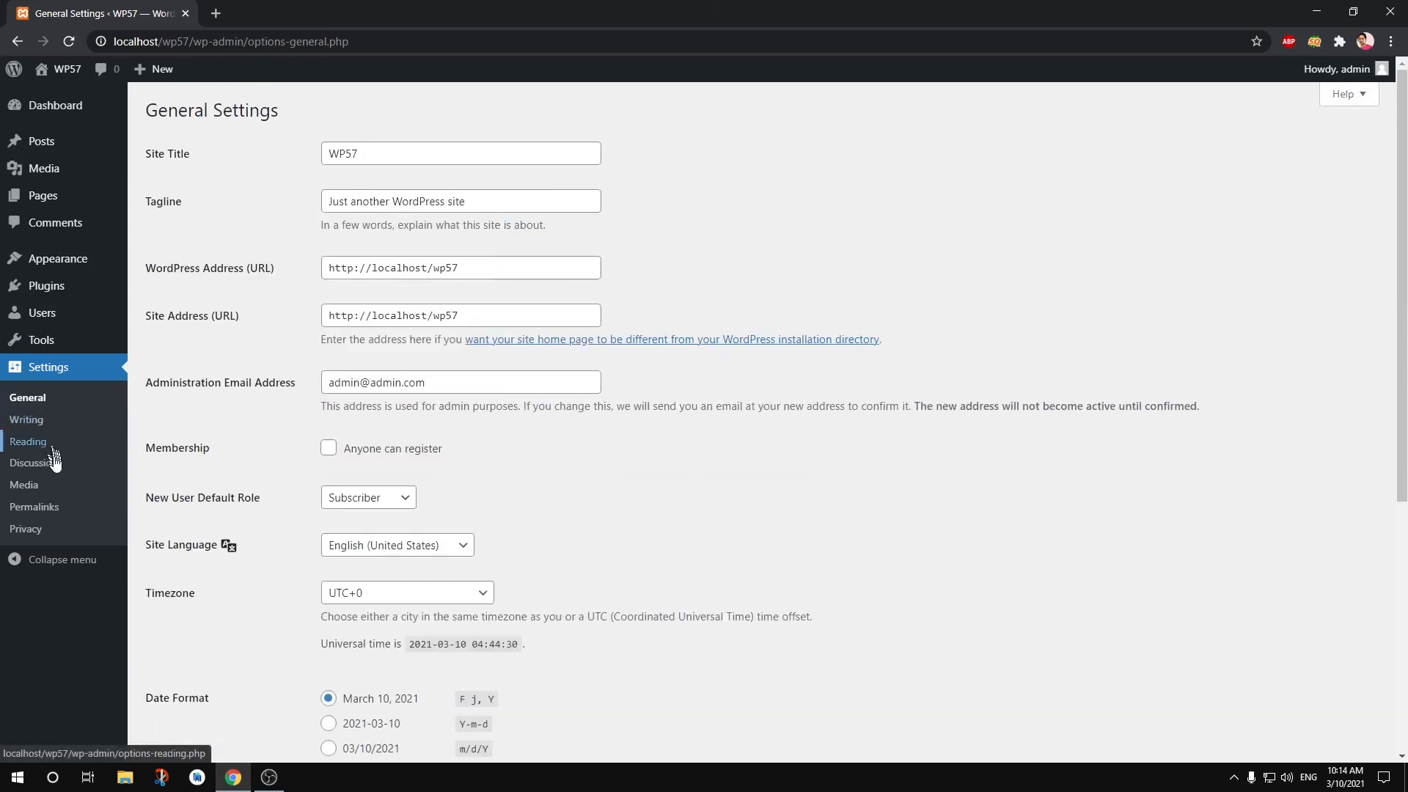
left_click(39, 507)
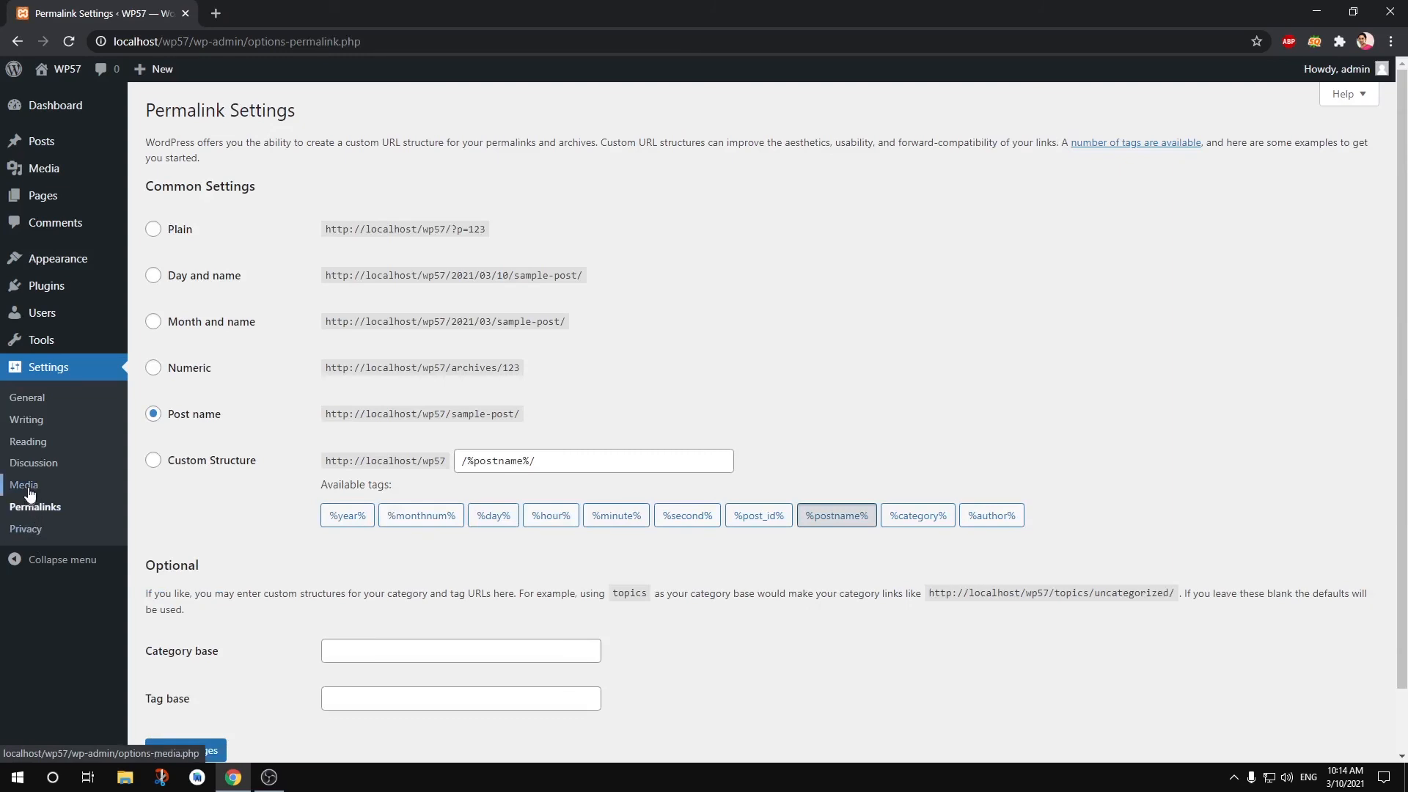
left_click(28, 489)
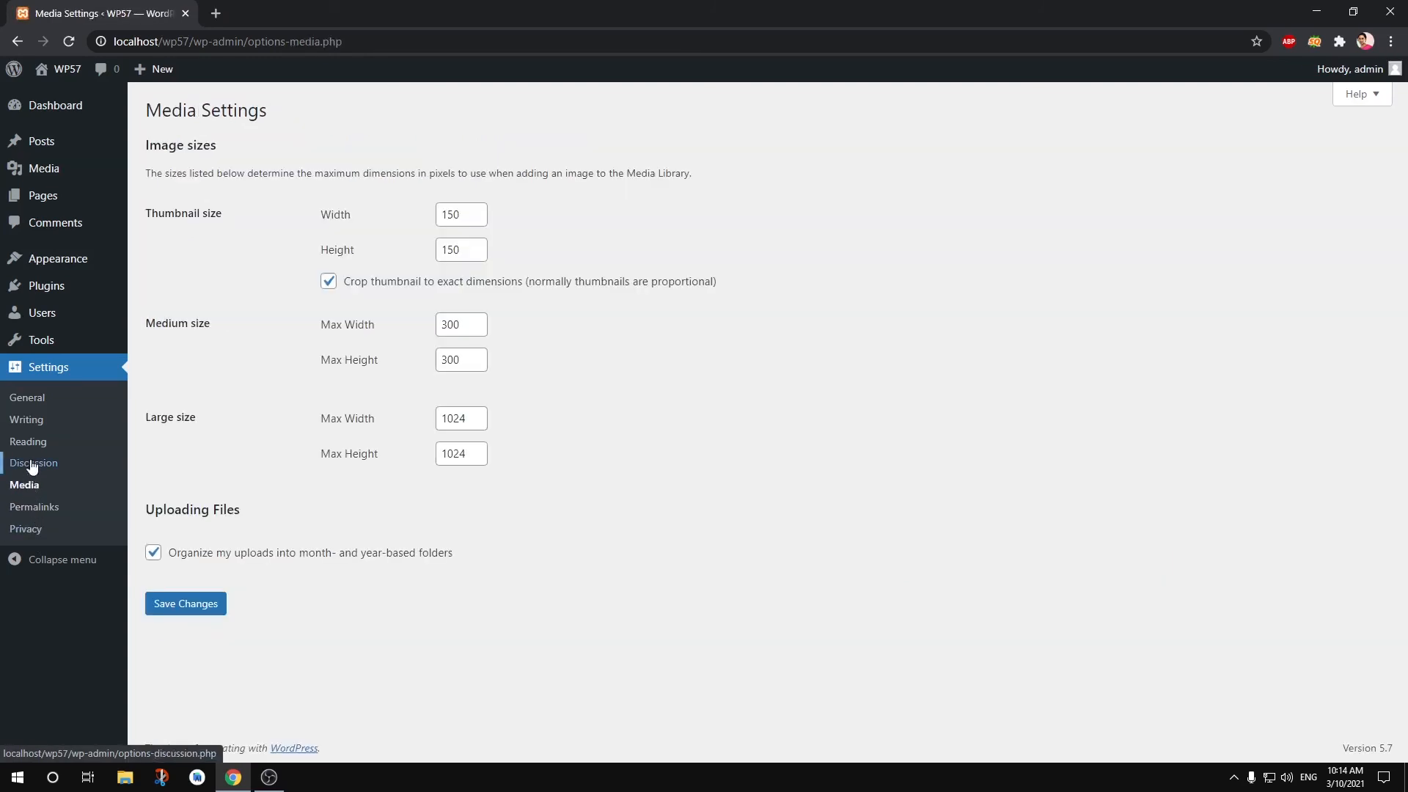
left_click(32, 464)
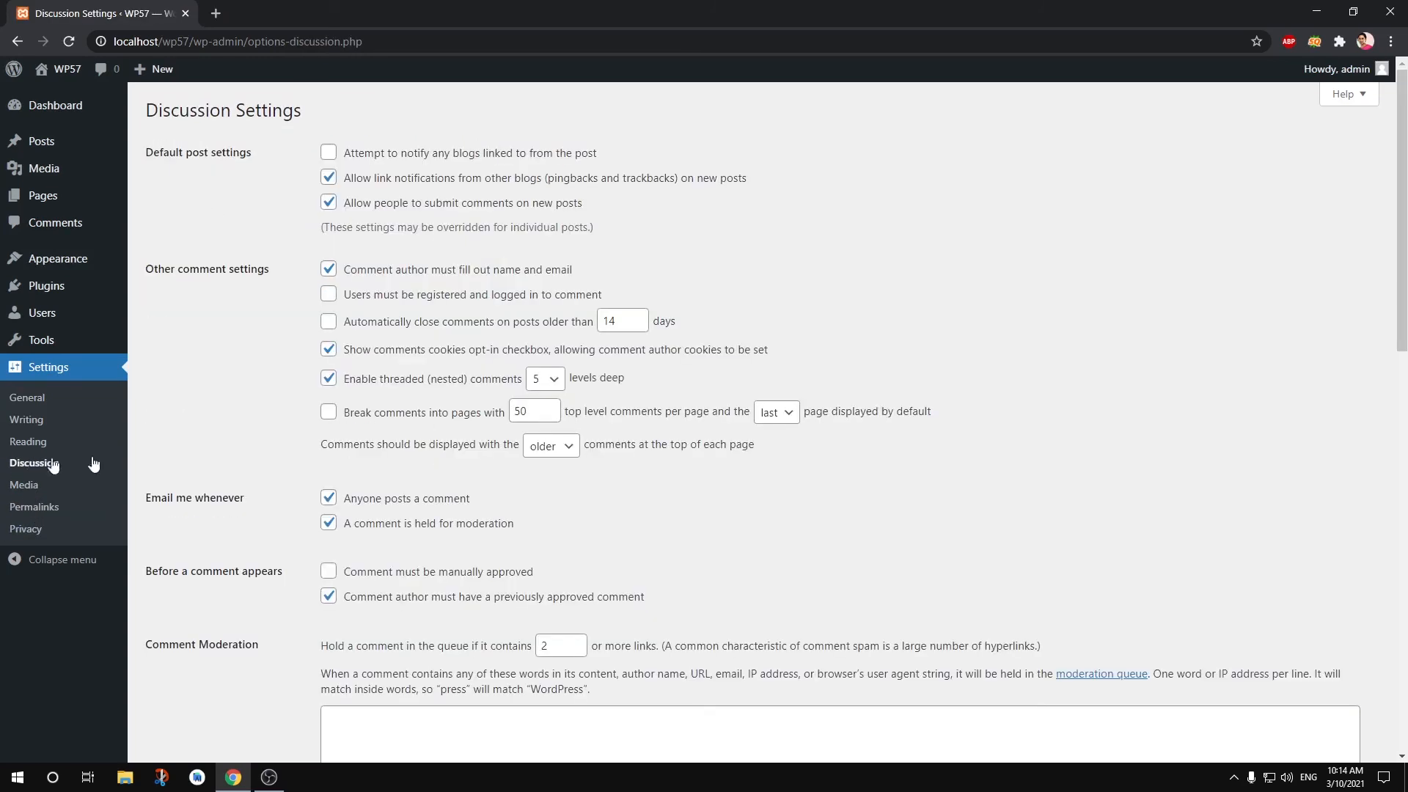
scroll(716, 448, "down", 15)
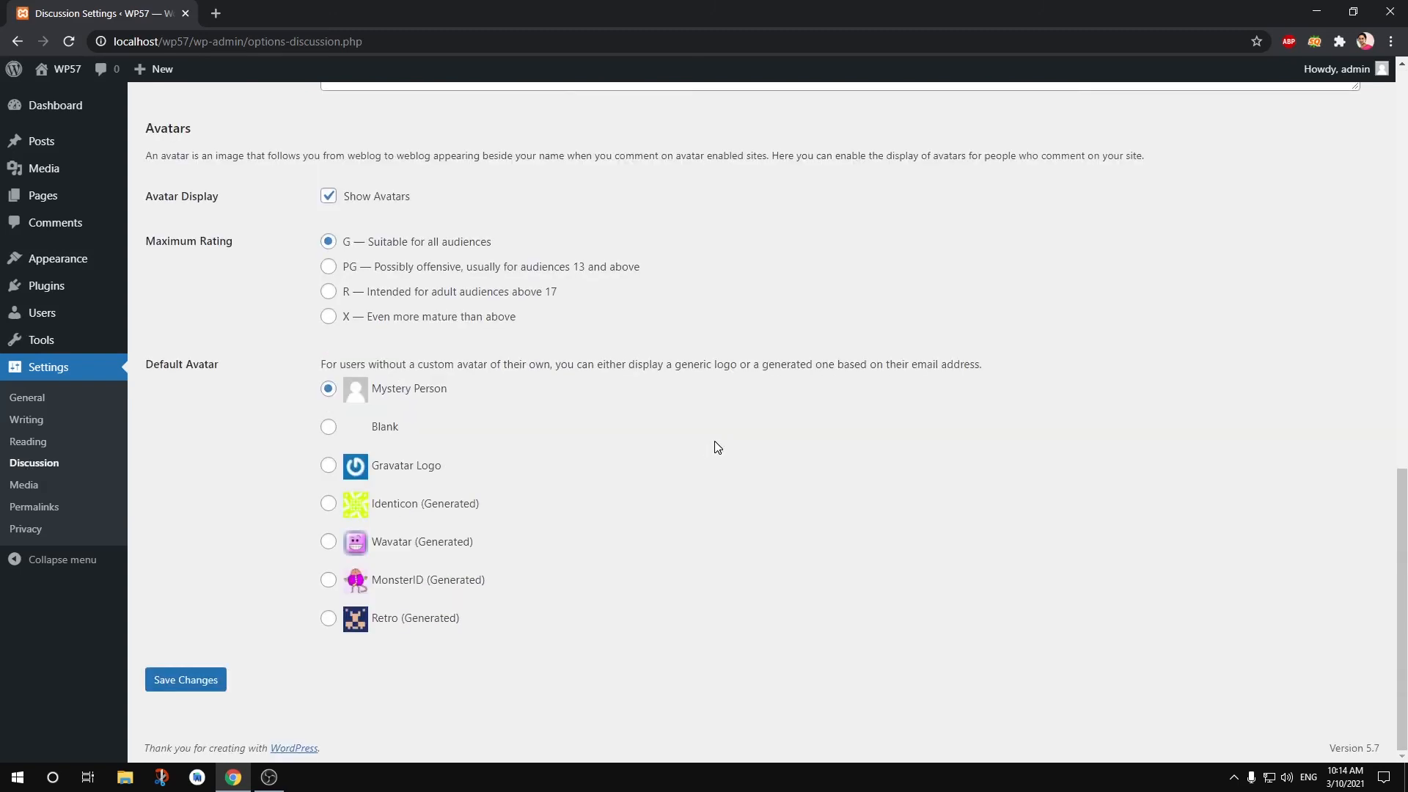
scroll(715, 449, "up", 15)
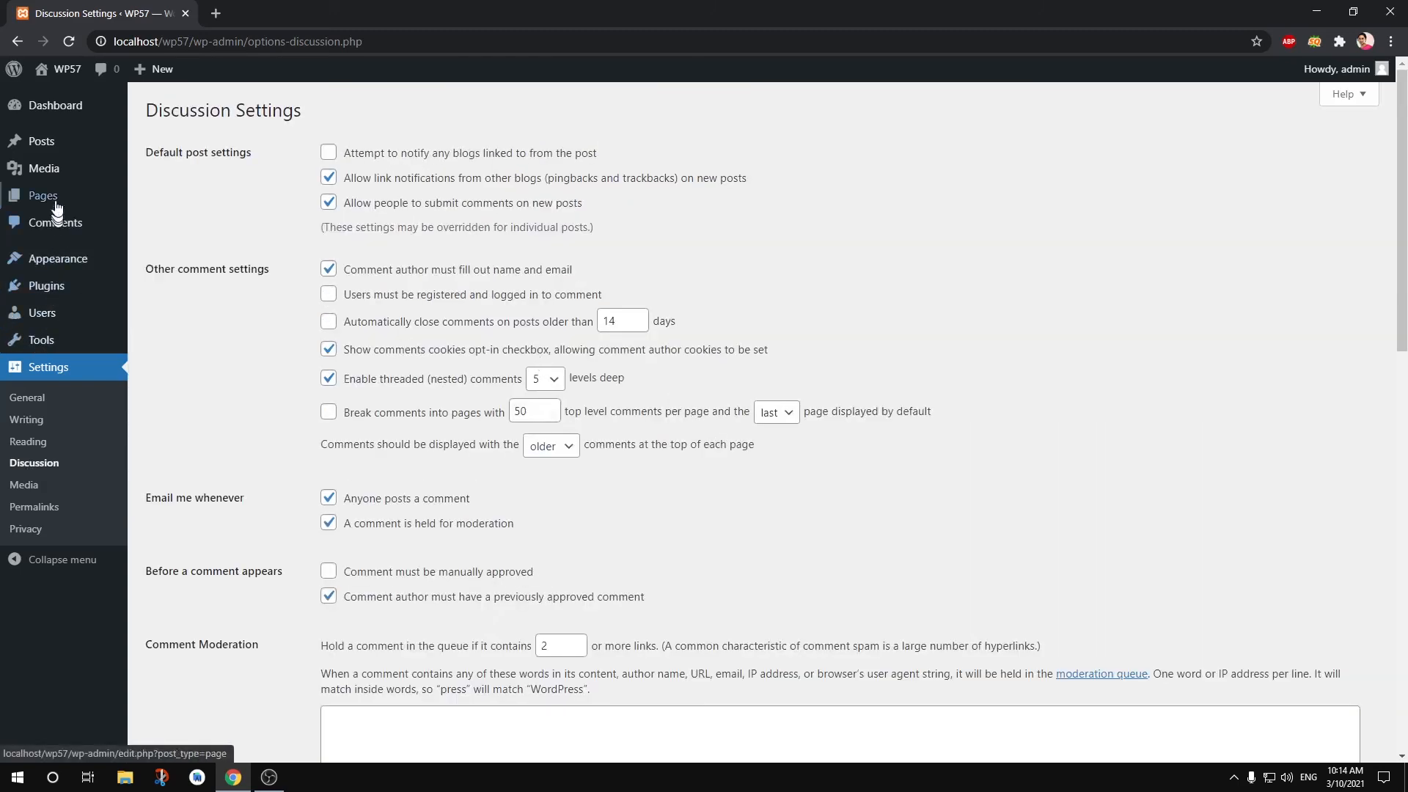
- Switch the posts list to Extended view, and open the Hello world! post's quick edit form and cancel it
mouse_move(55, 110)
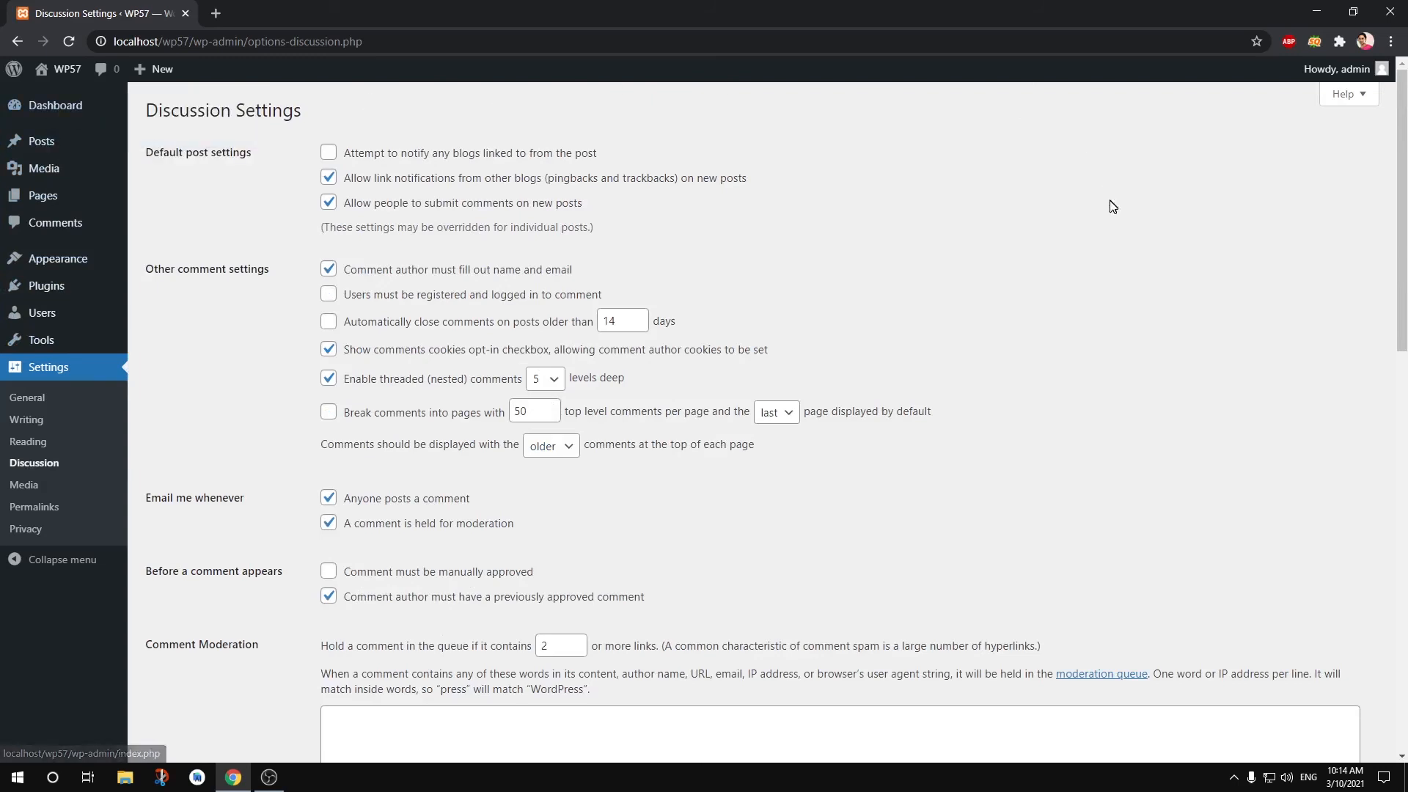
mouse_move(1342, 71)
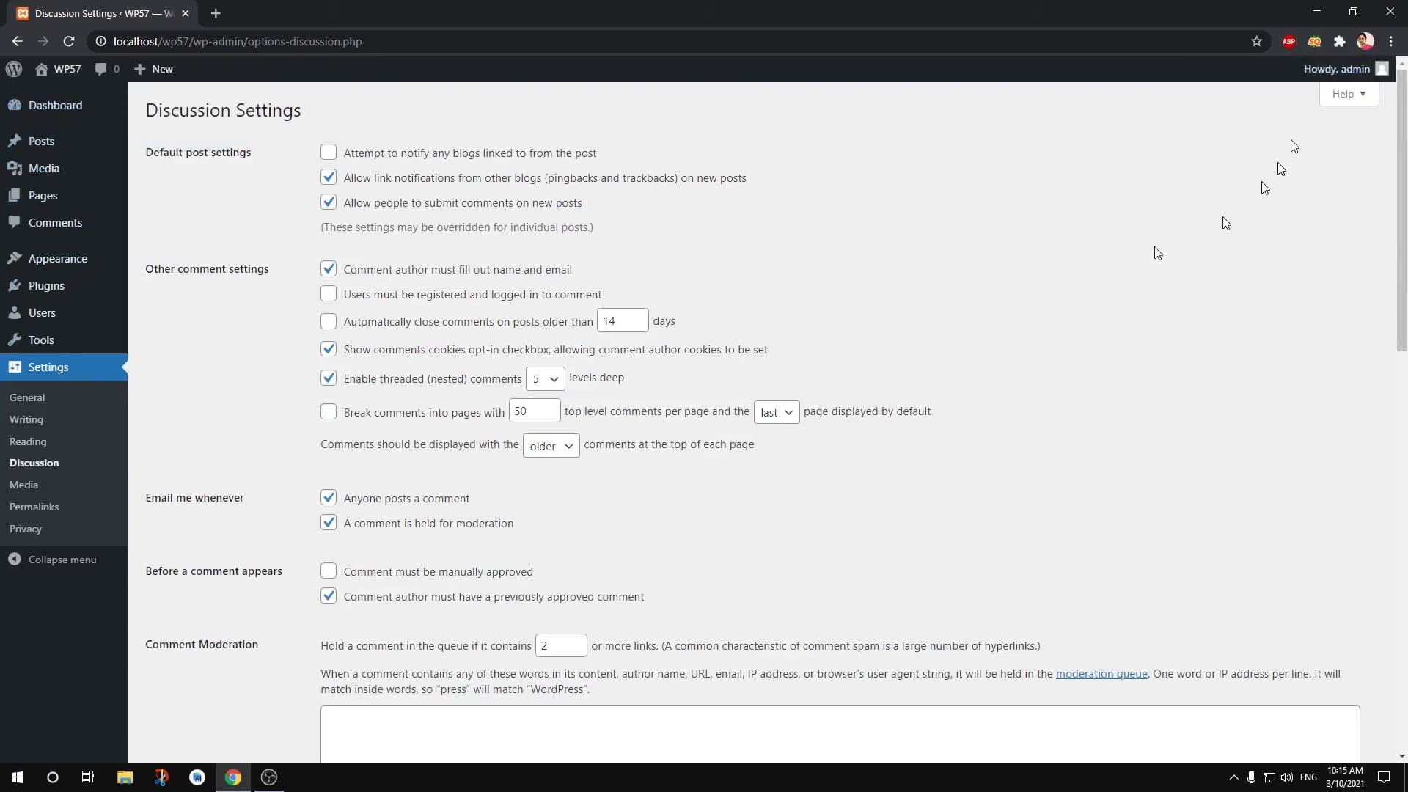
left_click(77, 139)
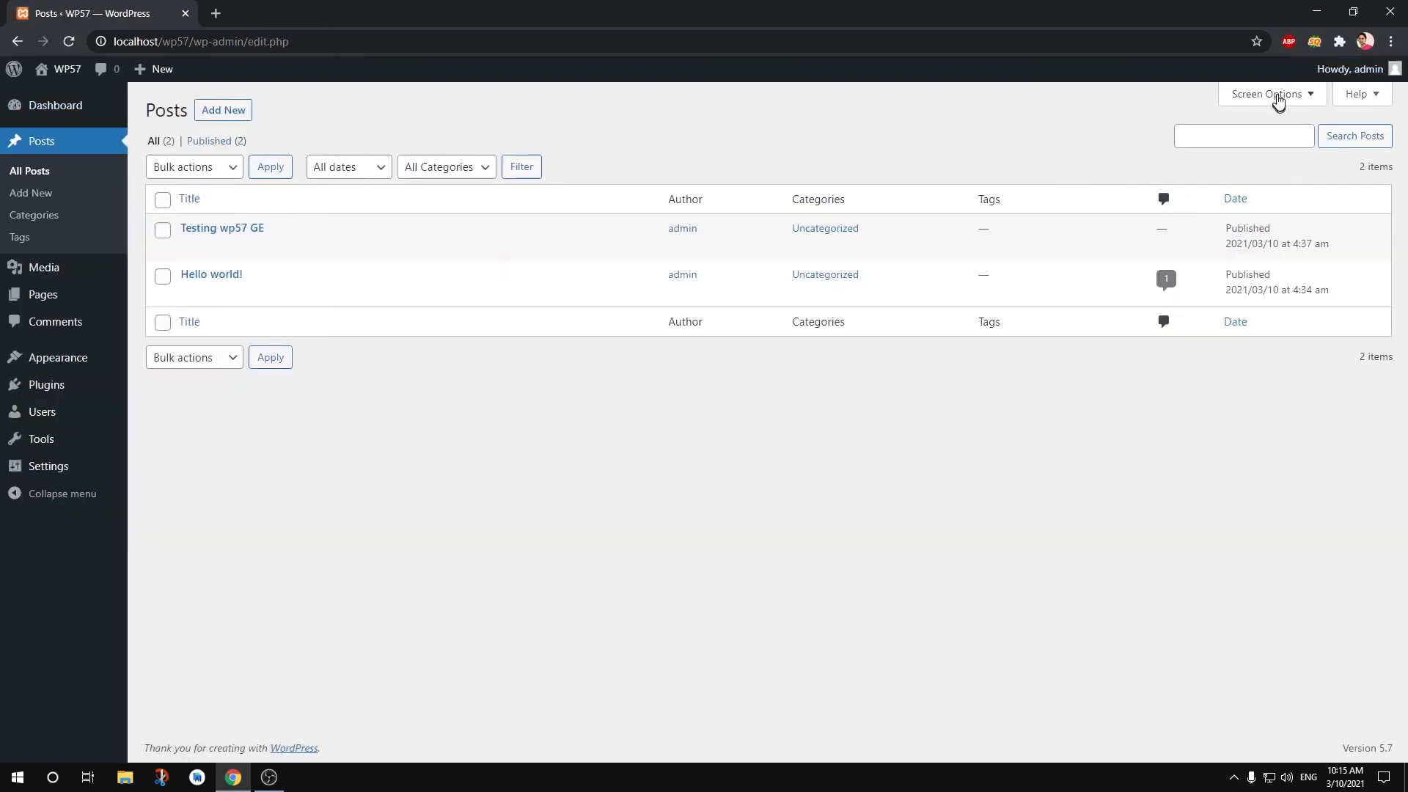
left_click(1278, 95)
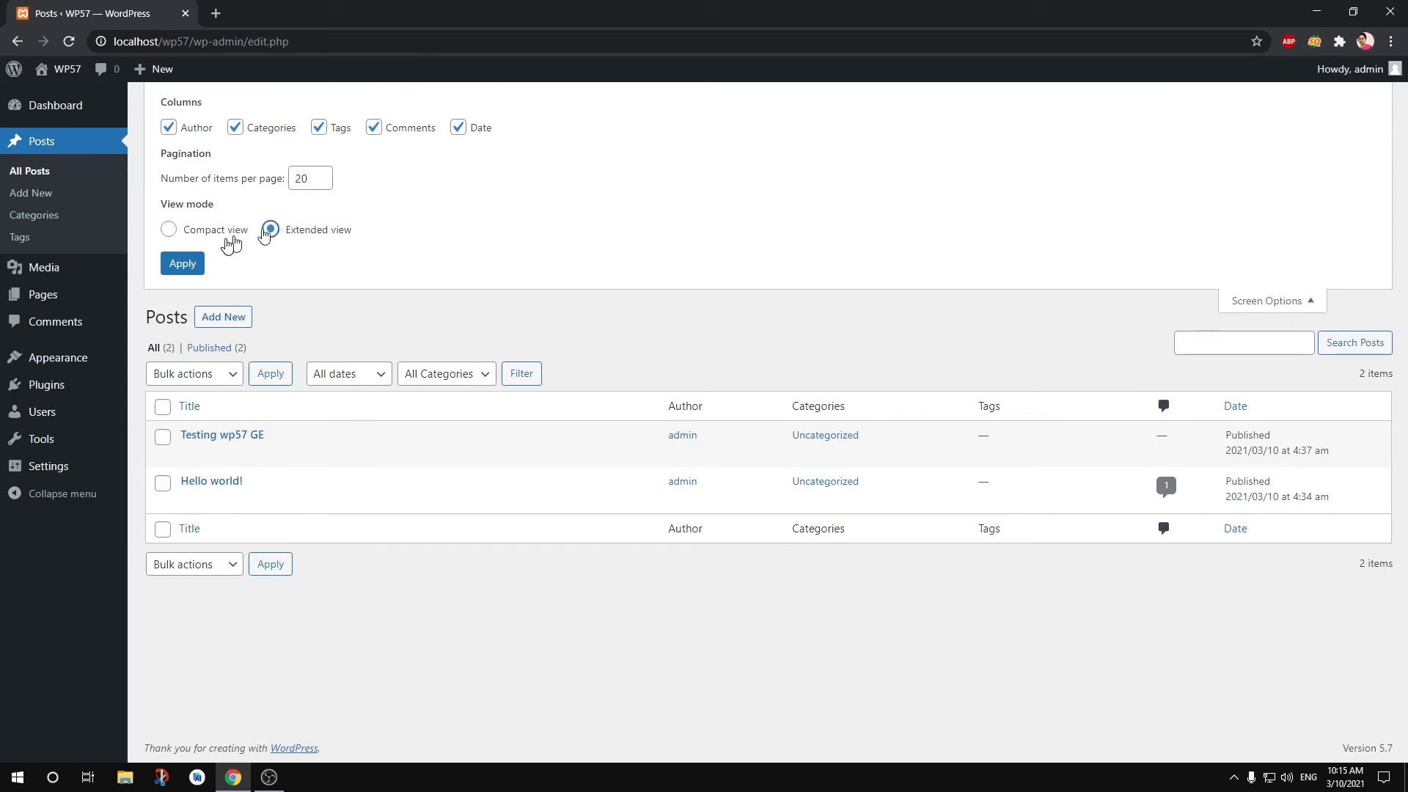
left_click(179, 266)
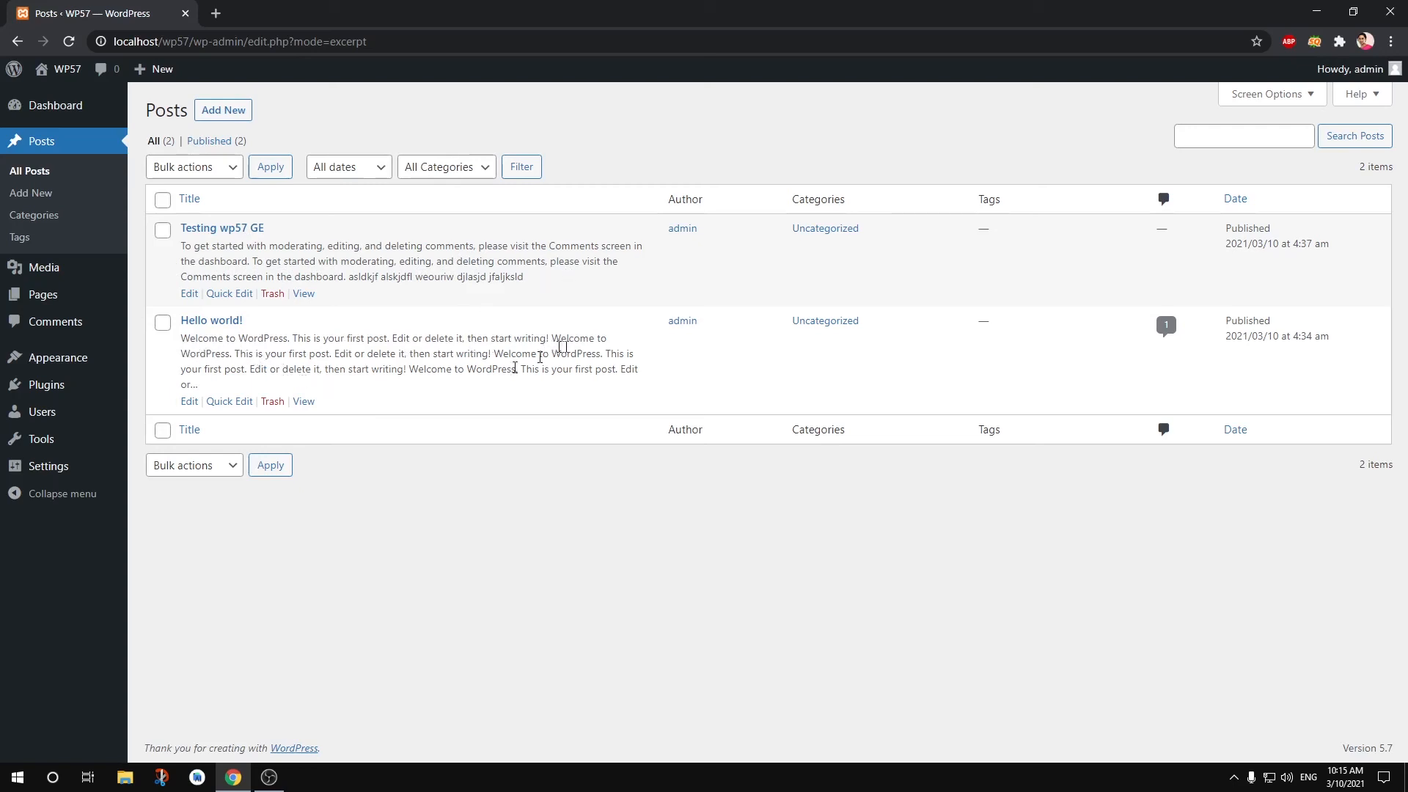
left_click(232, 402)
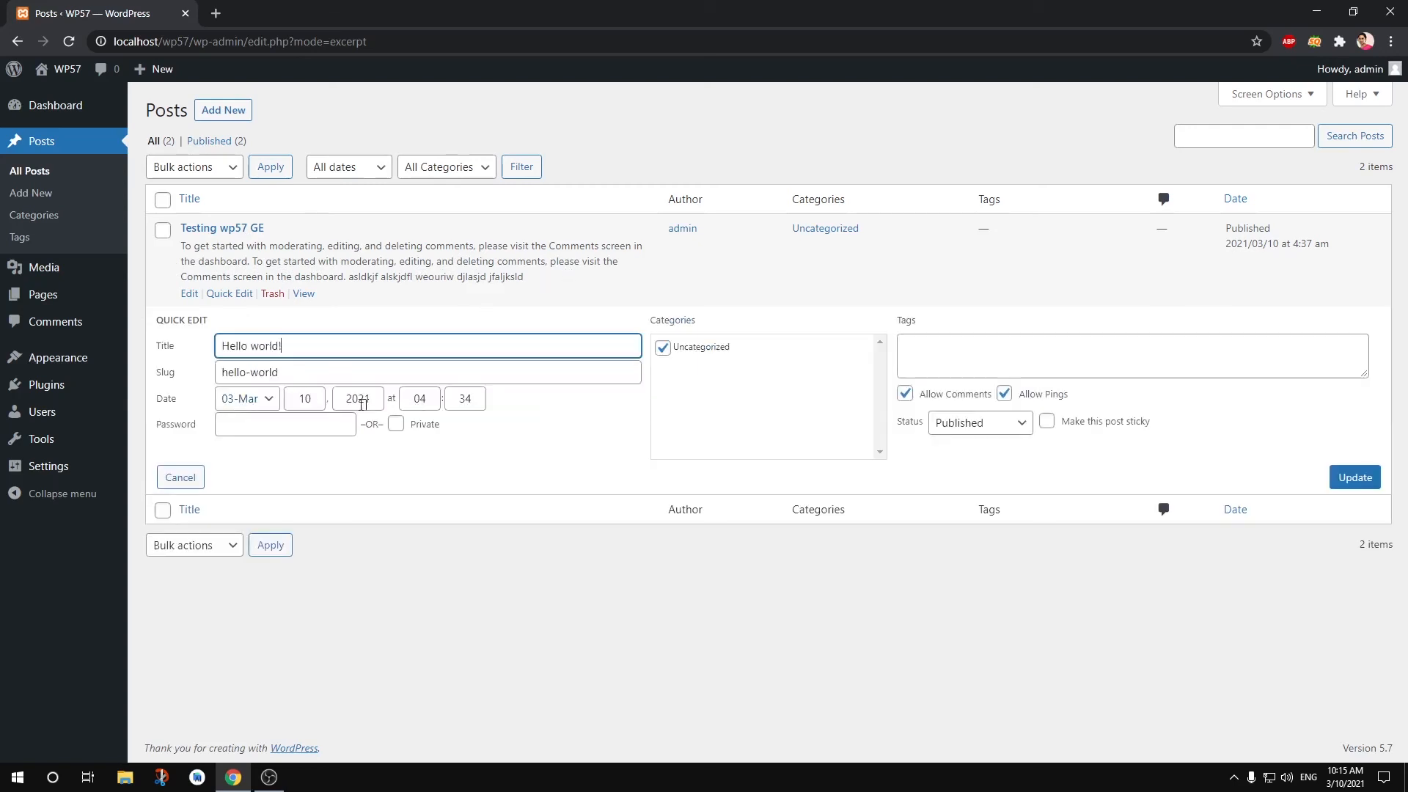
left_click(180, 478)
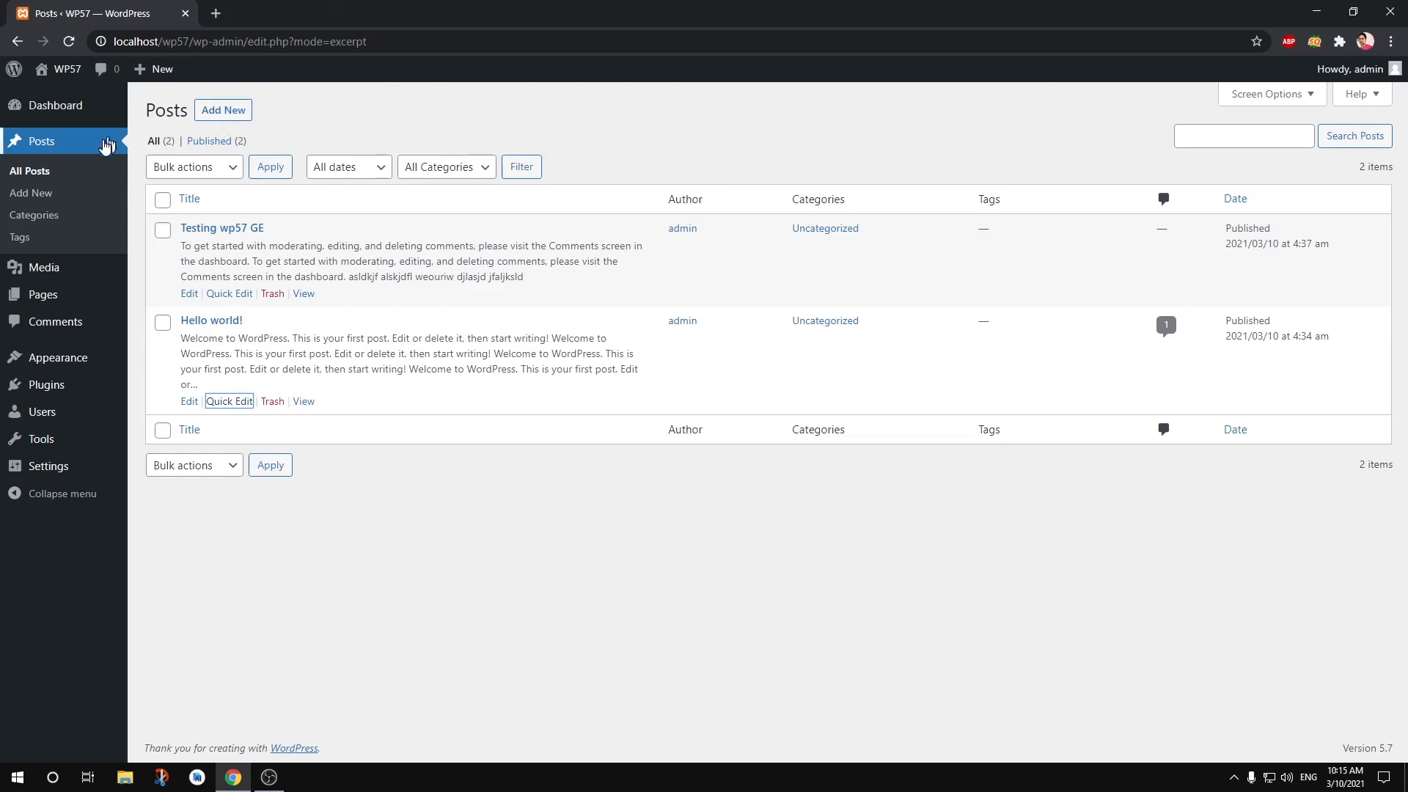
- Check which screen options are offered for the post categories and for the pages list
left_click(51, 222)
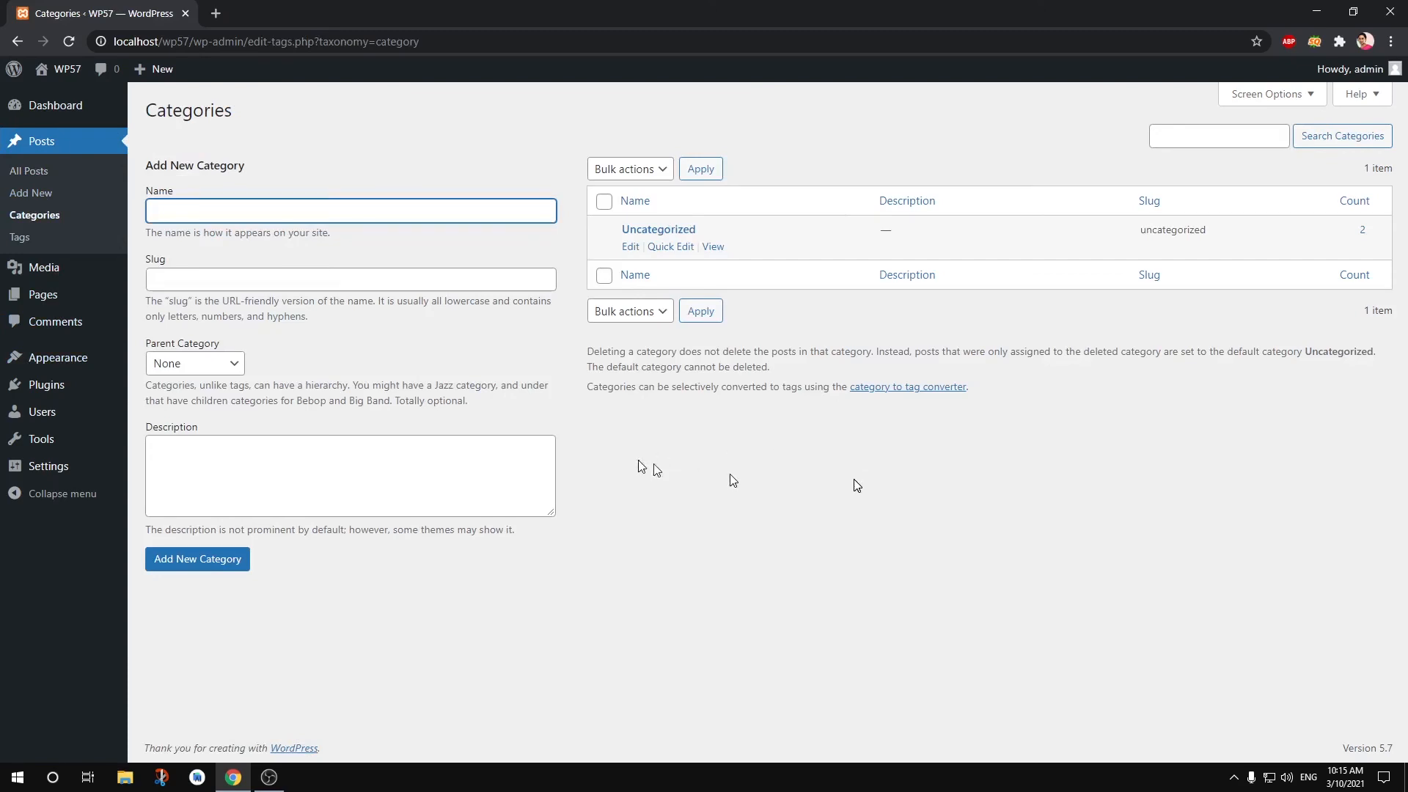
left_click(1290, 106)
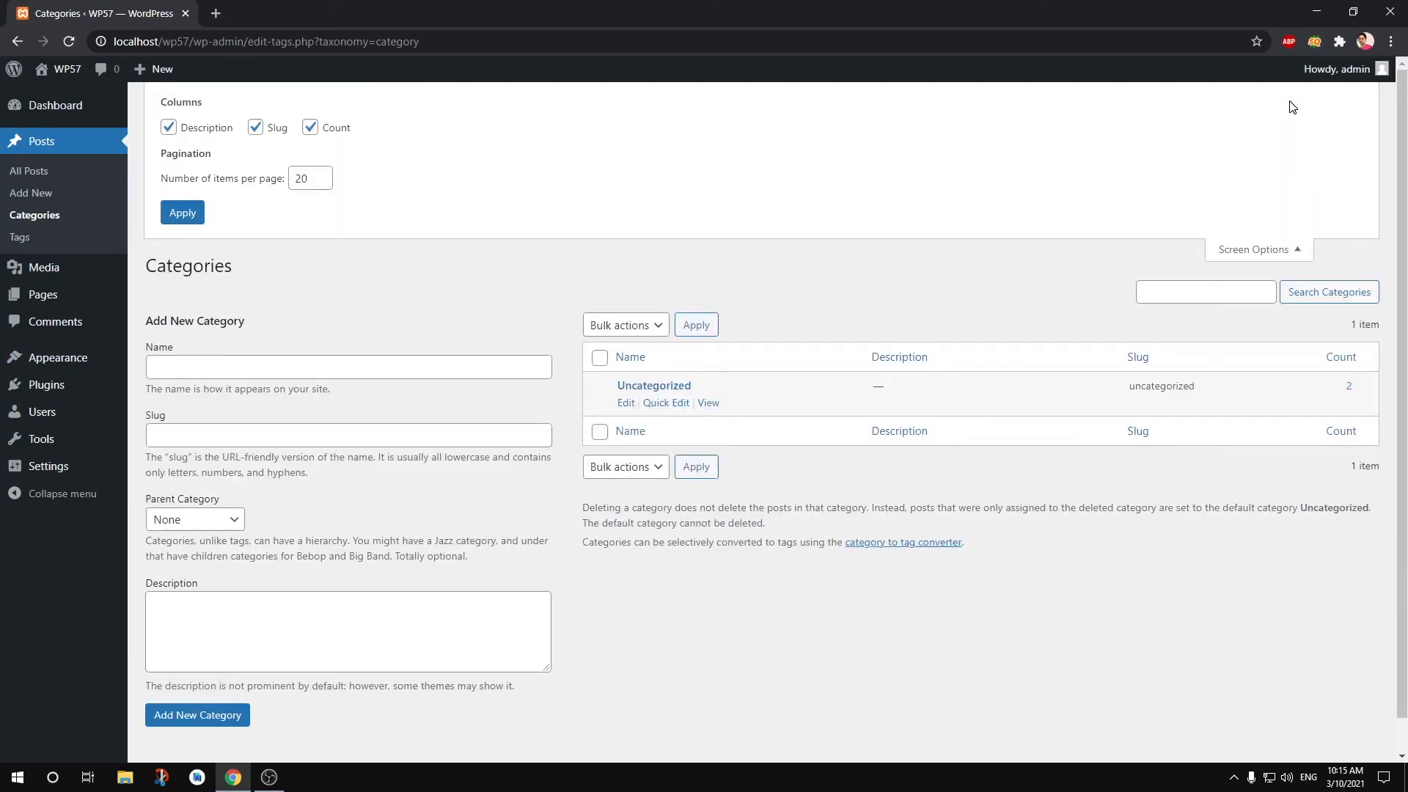
left_click(1263, 253)
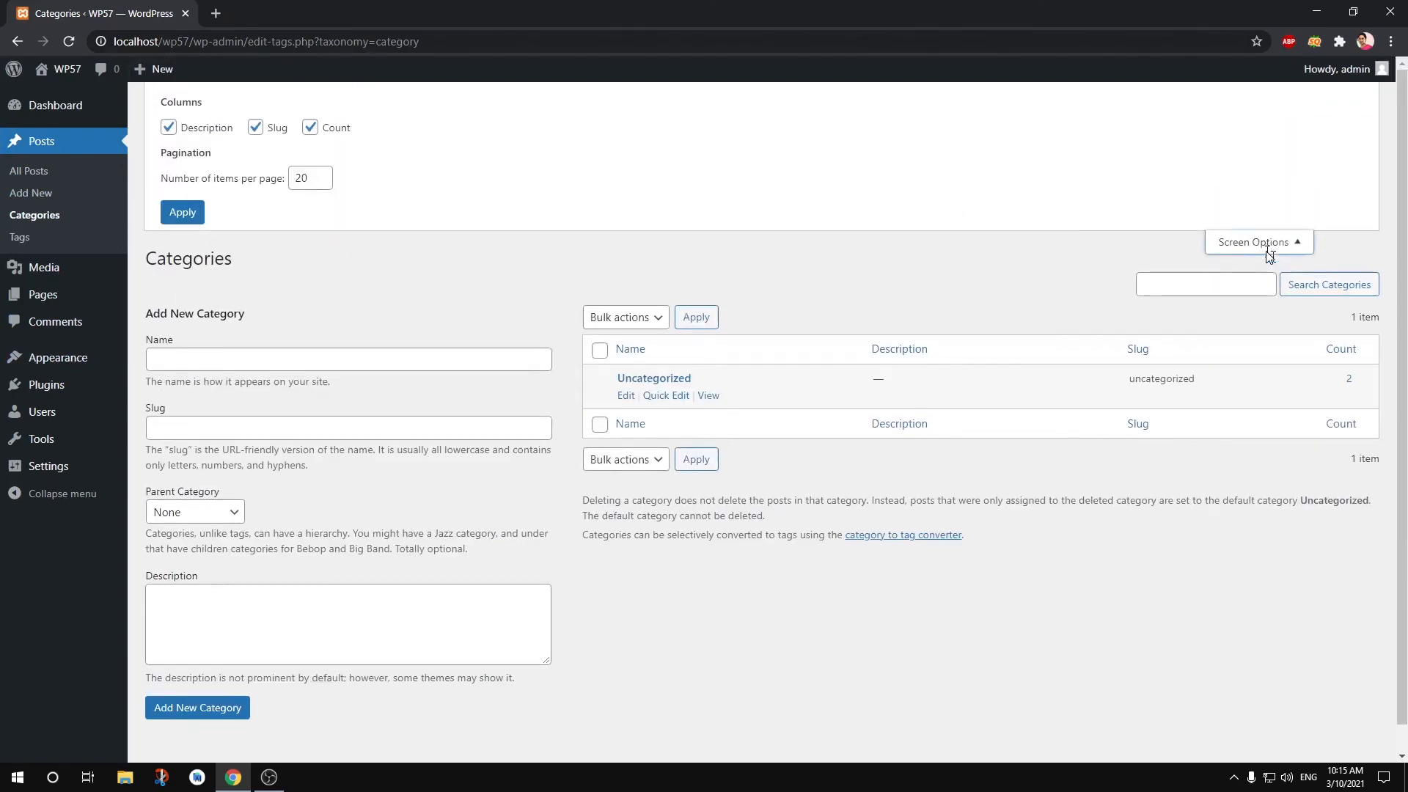
mouse_move(52, 396)
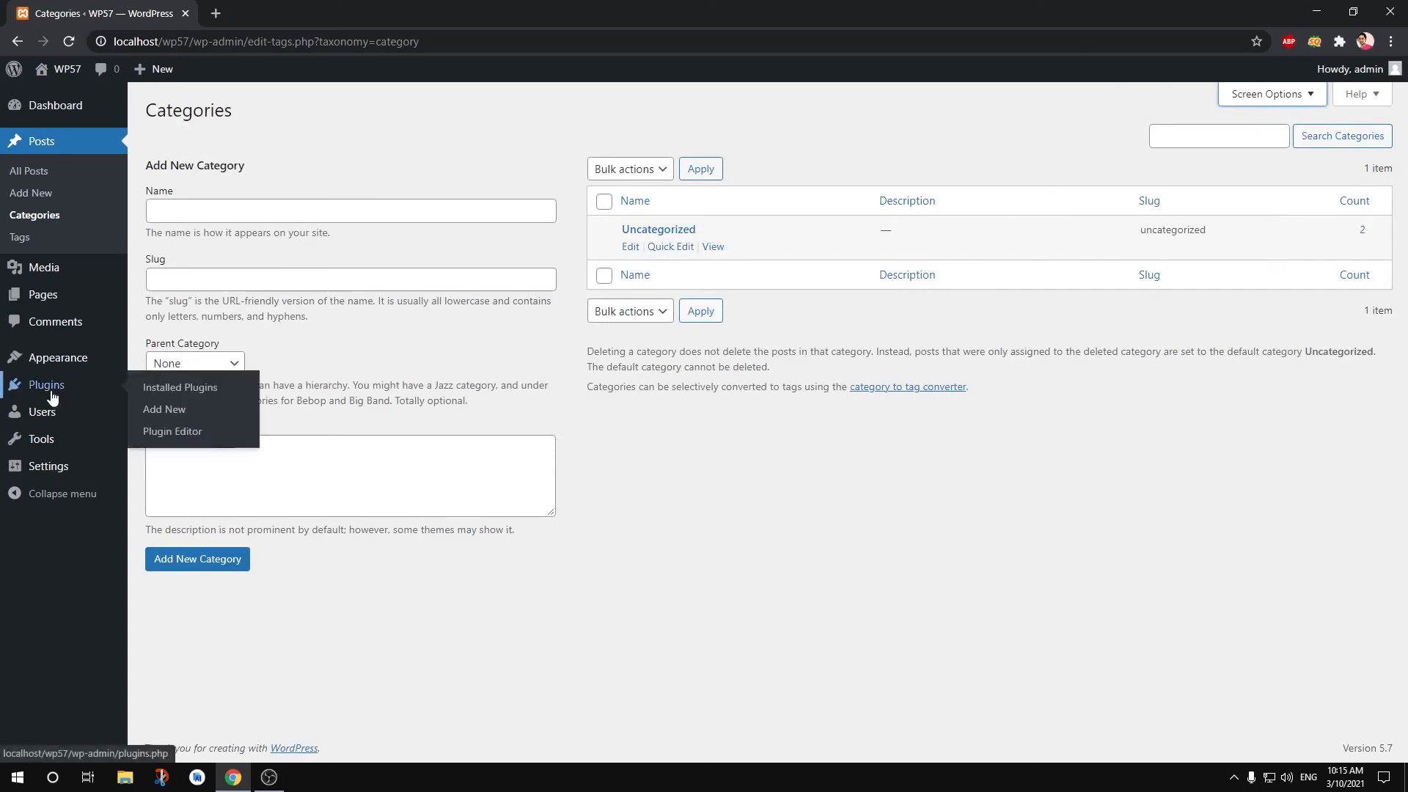
left_click(50, 304)
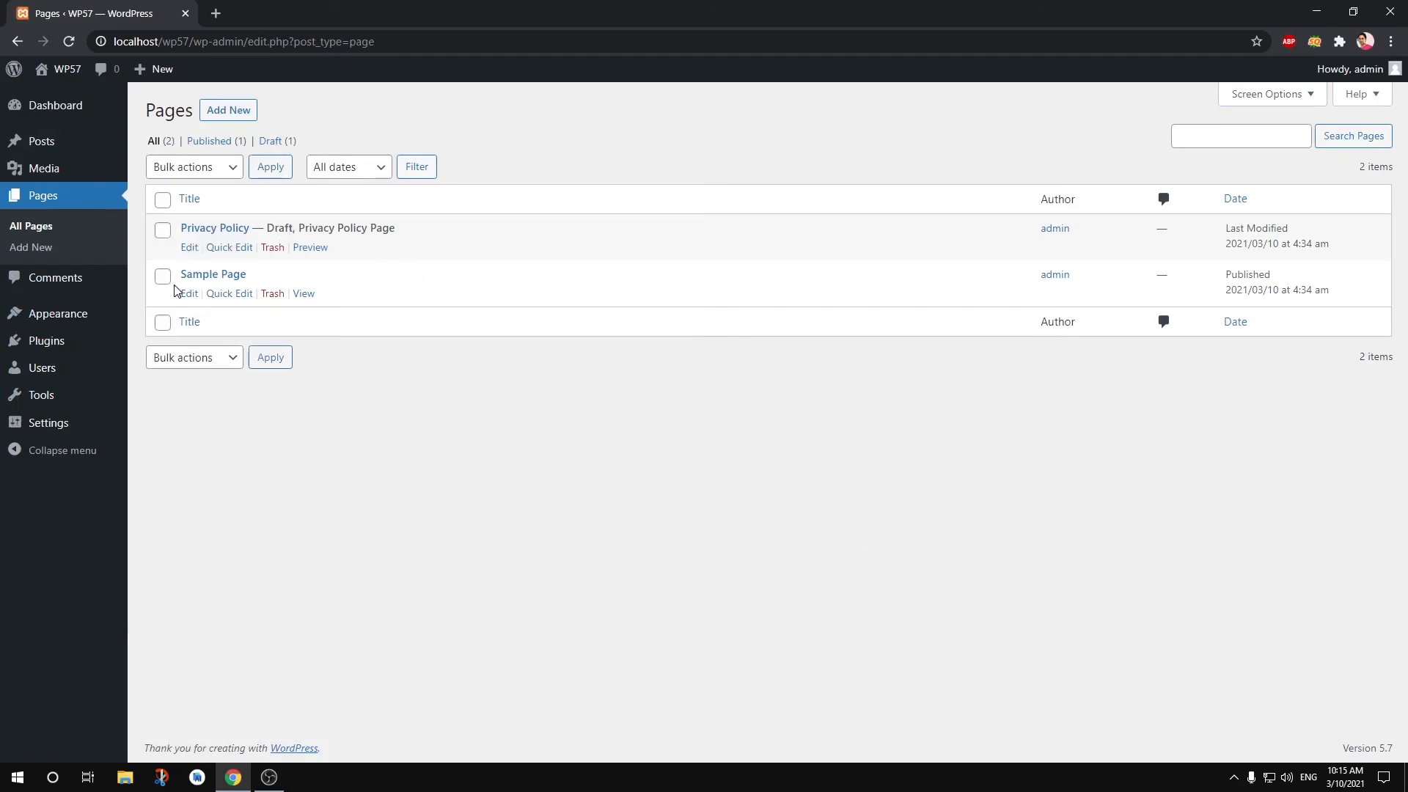
left_click(1266, 93)
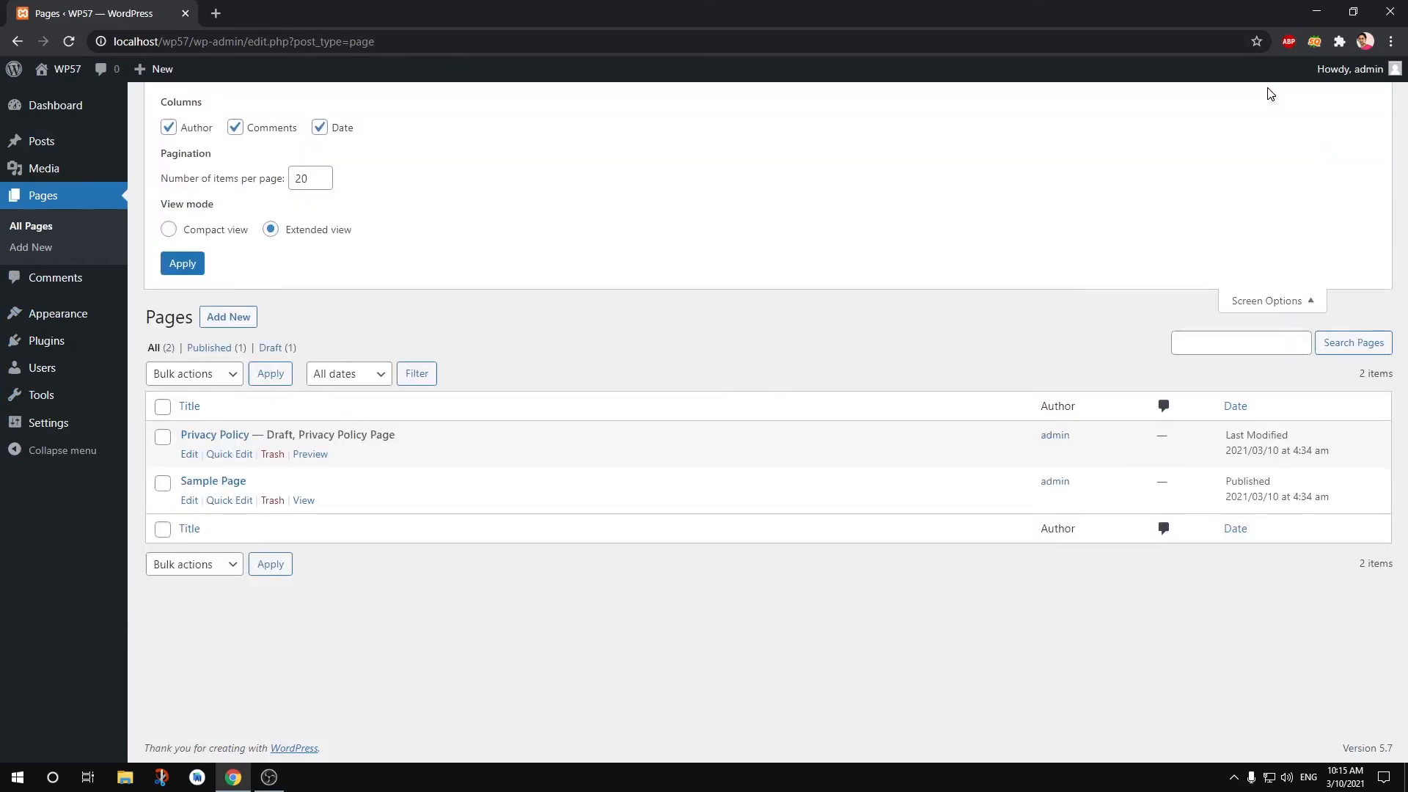
left_click(1286, 299)
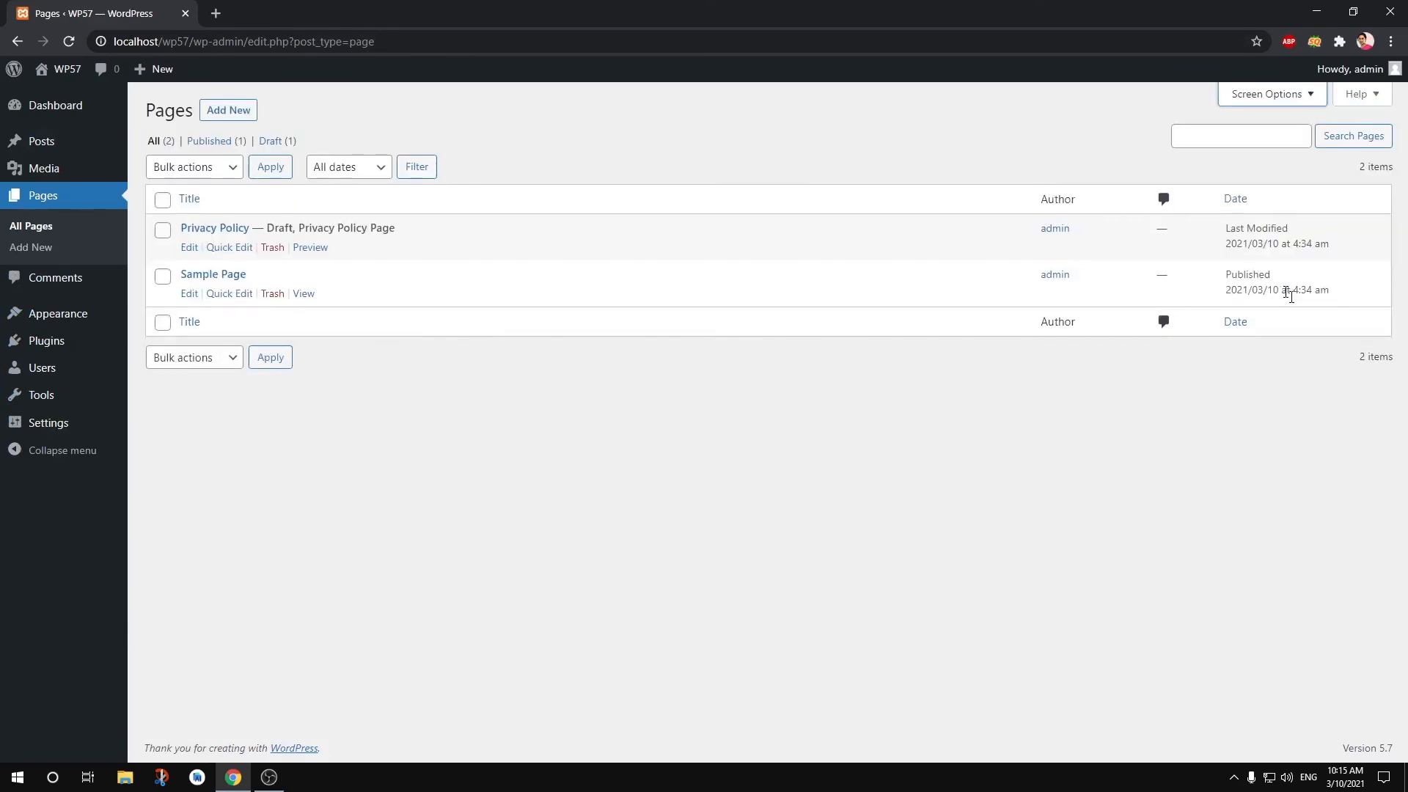
- Open Sample Page in the block editor and examine its Page Attributes and its page and block settings
left_click(188, 296)
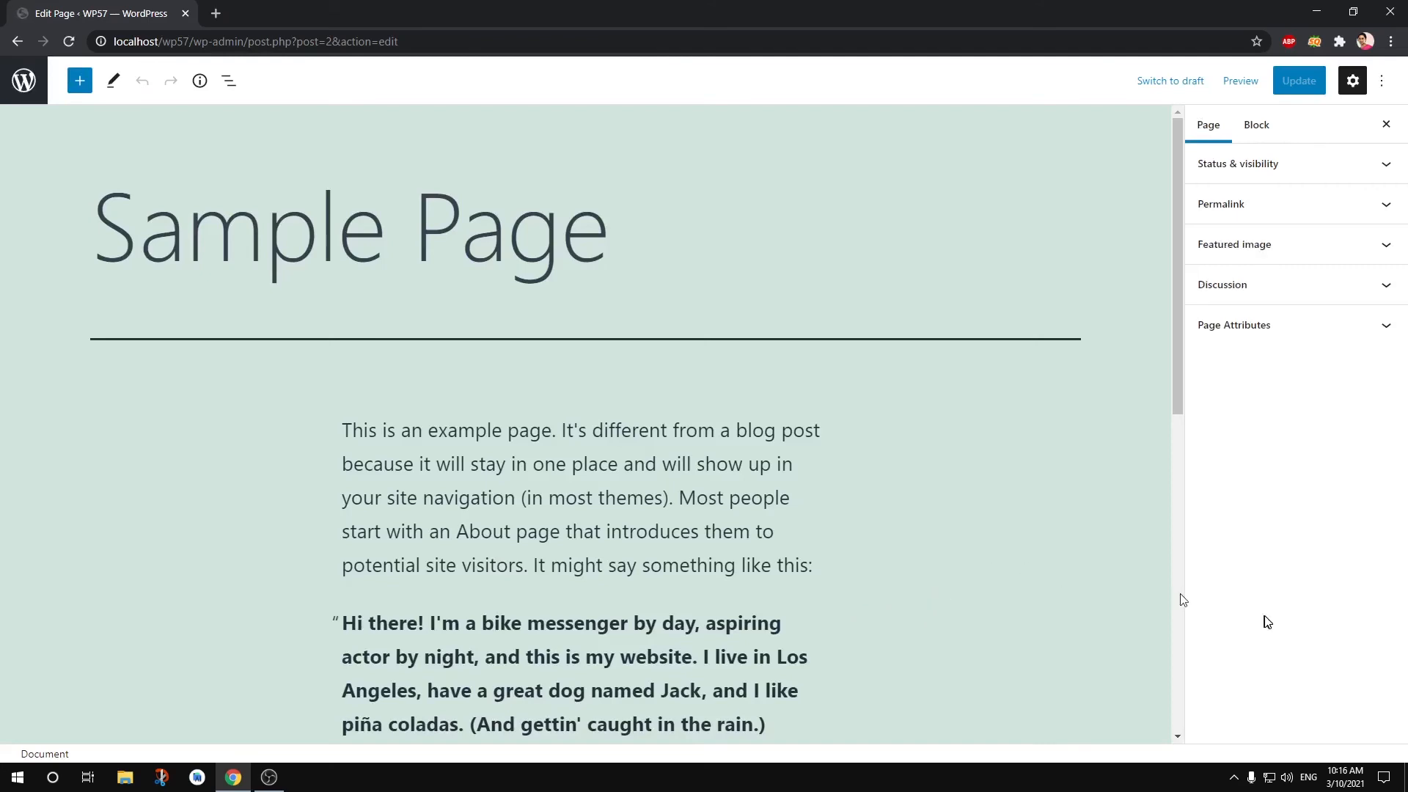
left_click(1280, 337)
left_click(1279, 338)
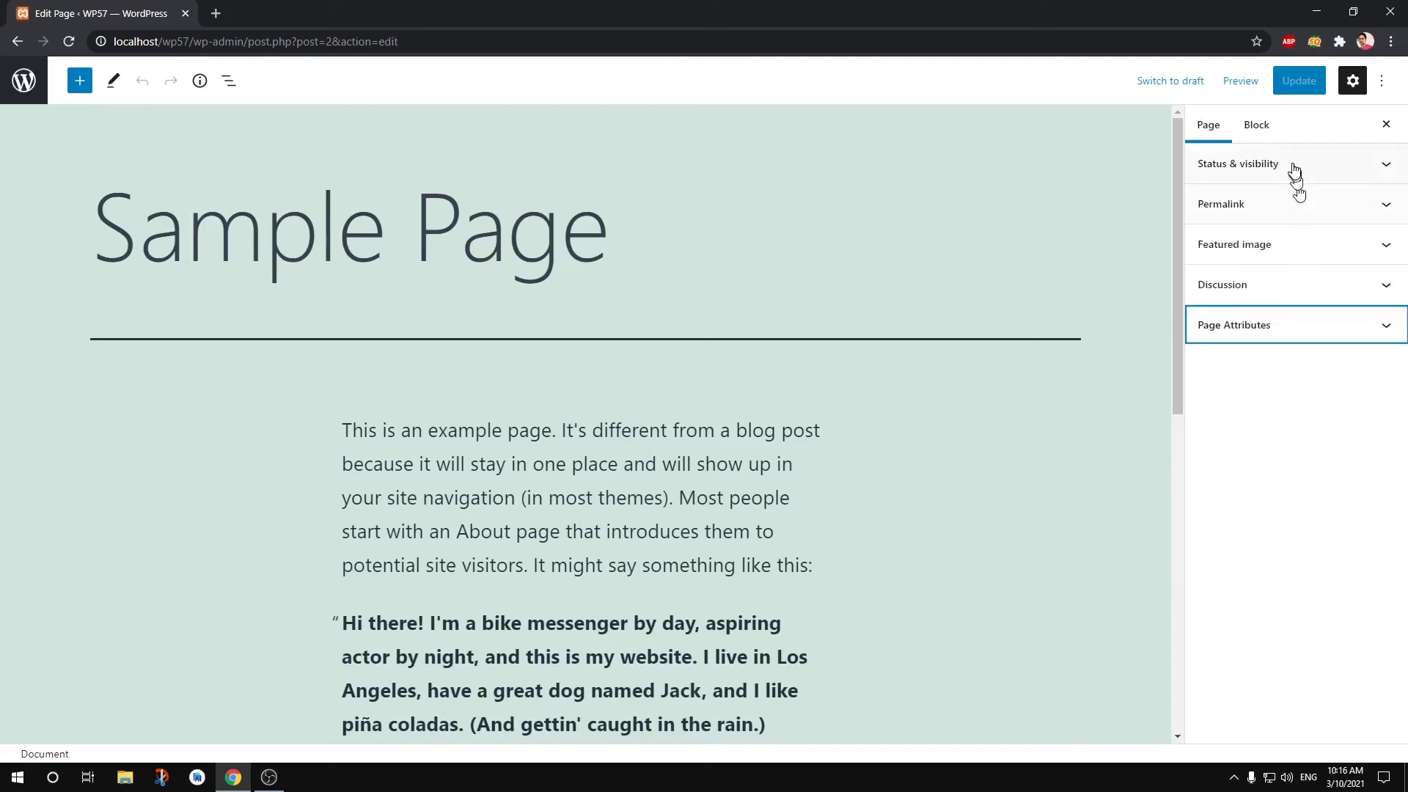
left_click(1257, 125)
left_click(1221, 126)
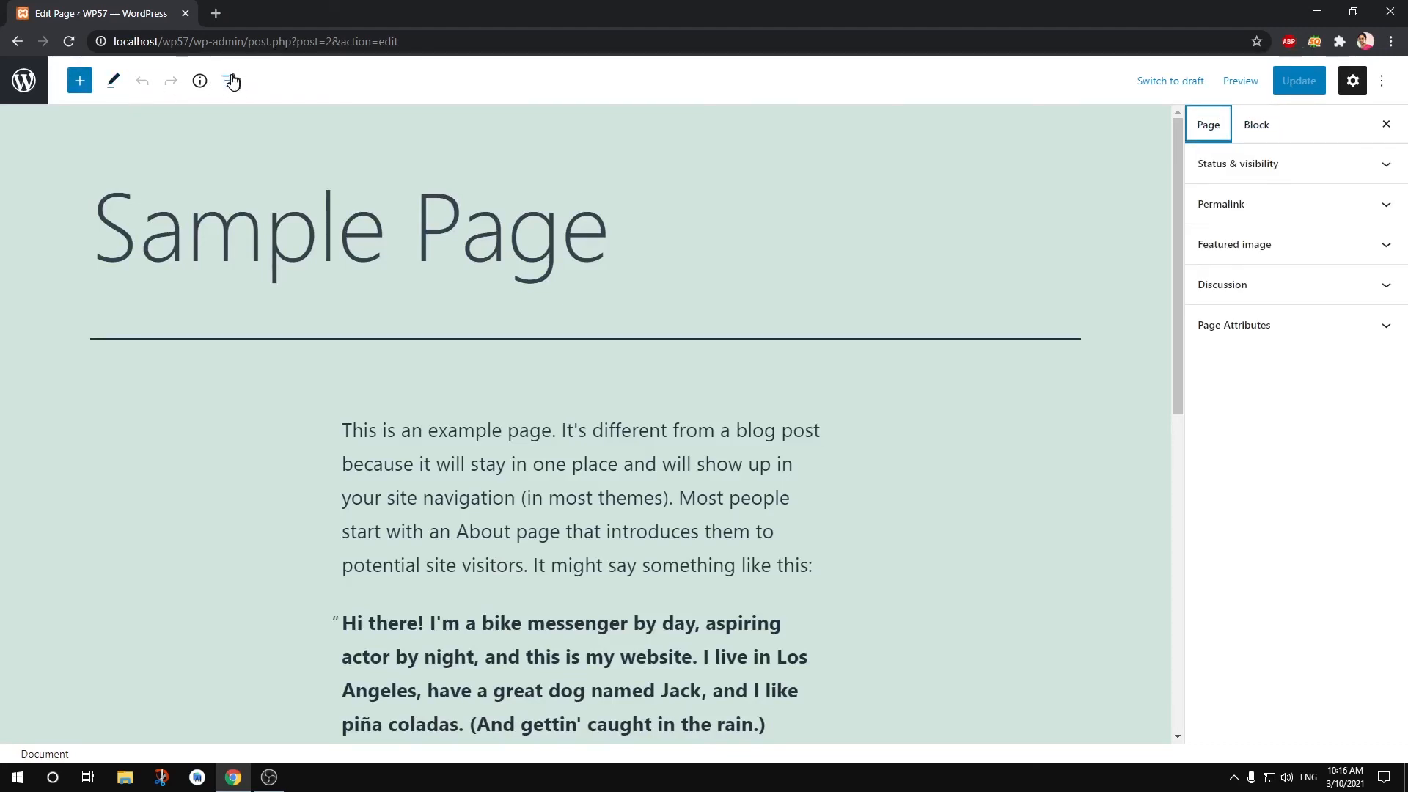
left_click(1348, 82)
left_click(1347, 82)
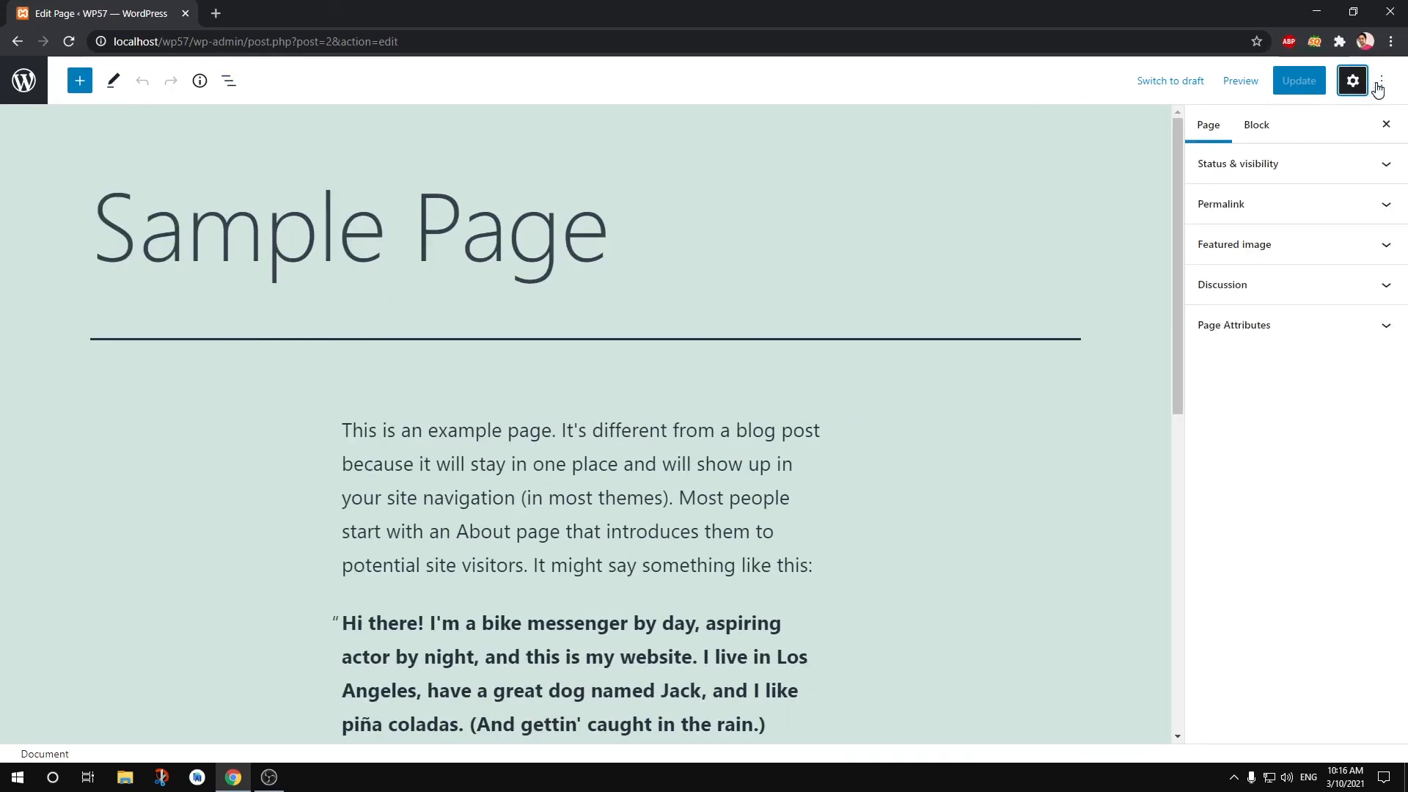
- Look through the block categories listed in the Block Manager, from Text to Embeds, and close it
left_click(1381, 81)
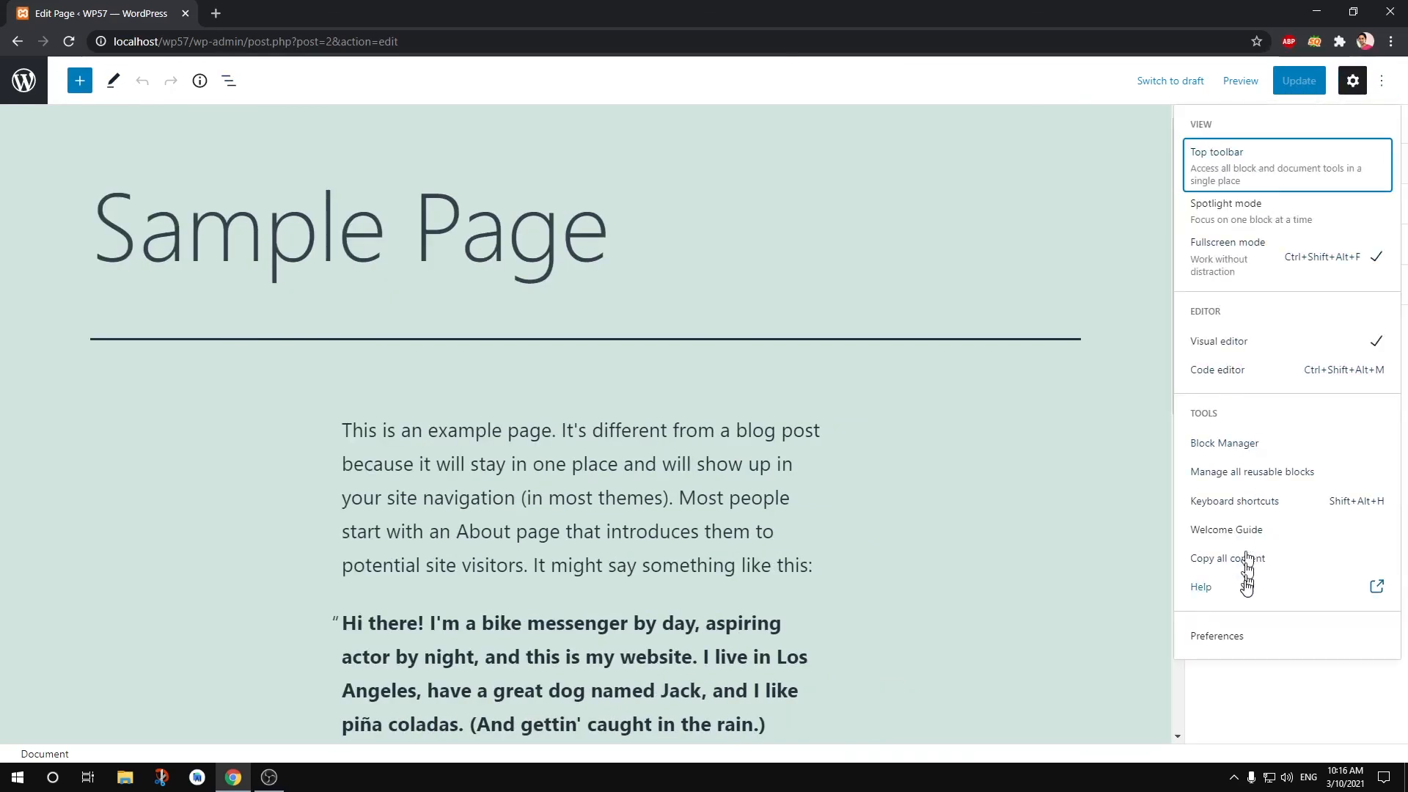
left_click(1201, 447)
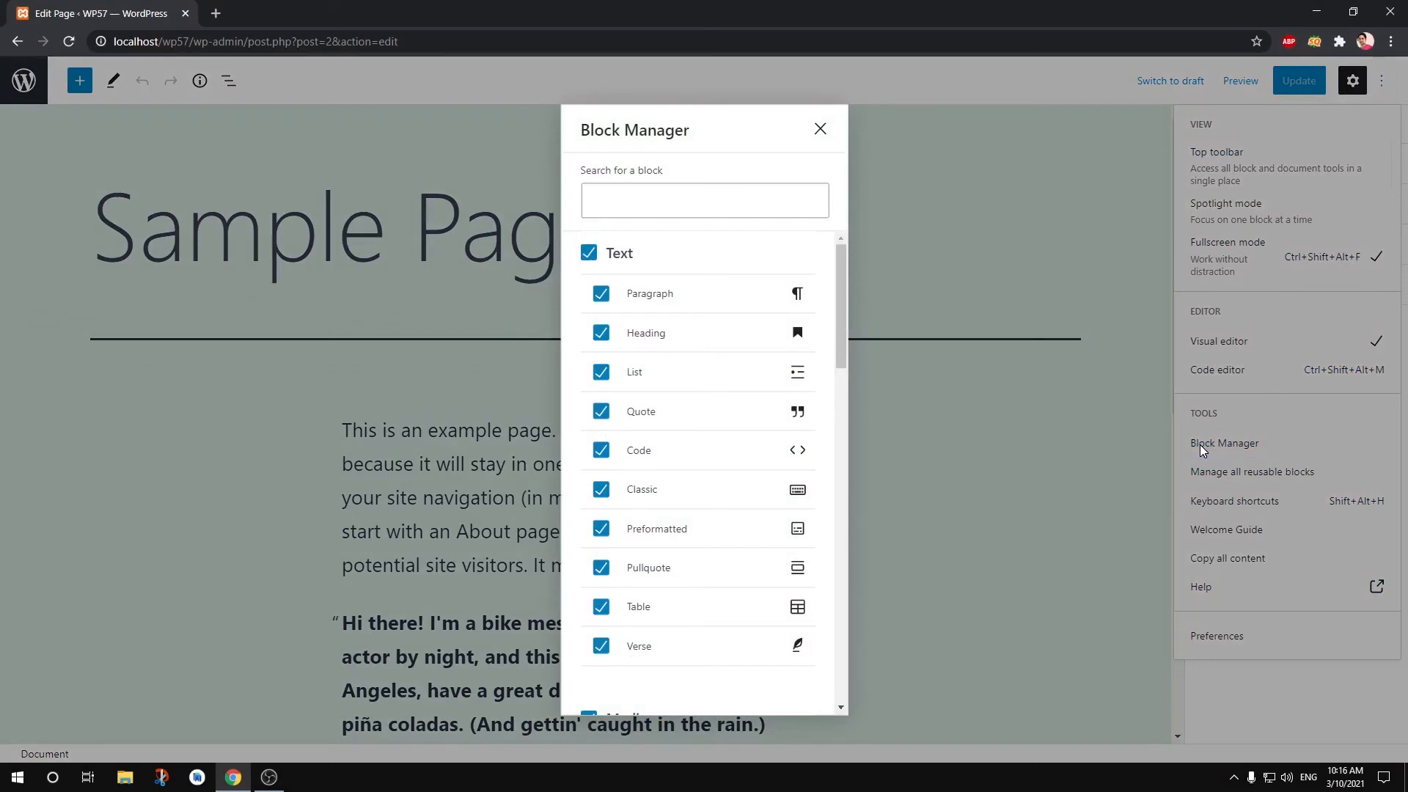
scroll(759, 537, "down", 1)
scroll(715, 610, "down", 15)
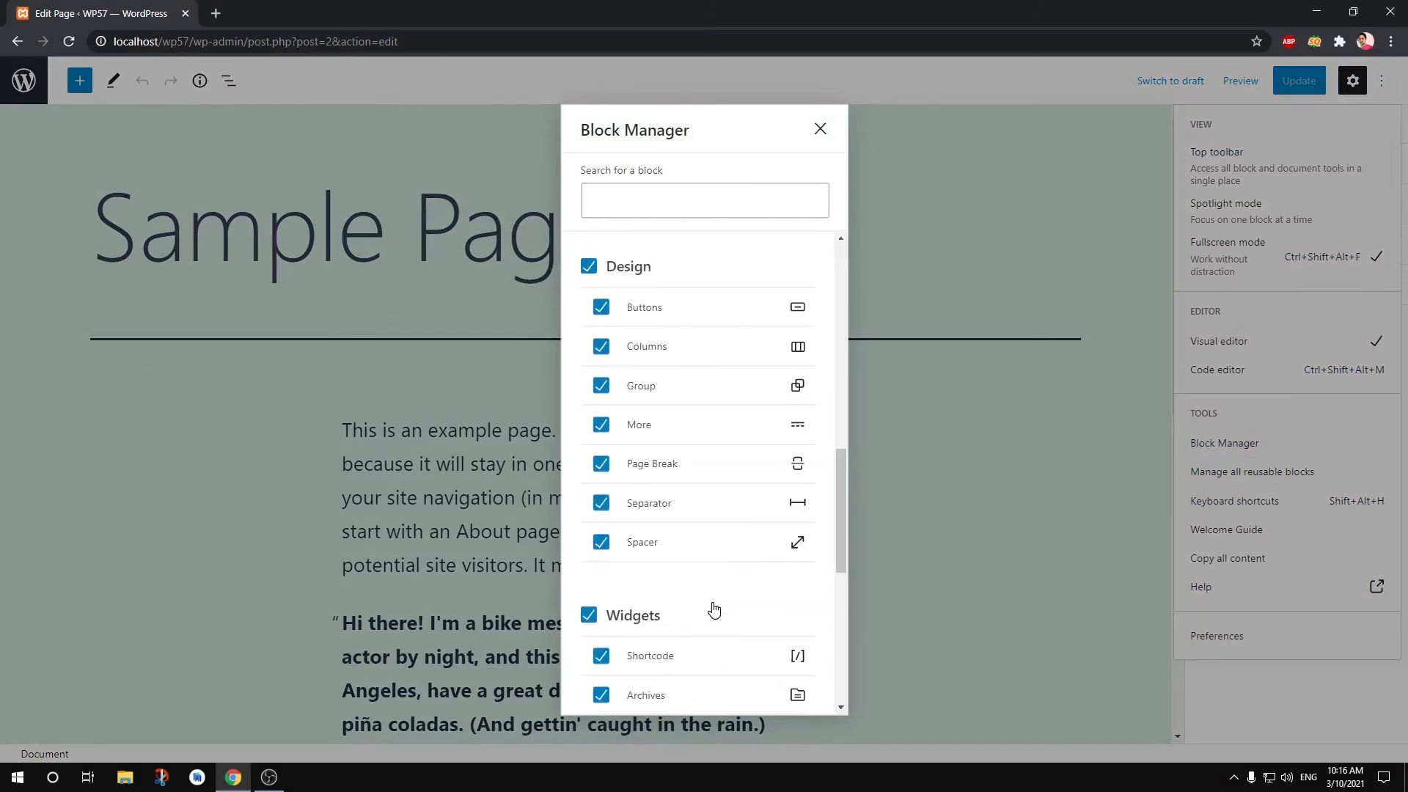
scroll(715, 608, "up", 15)
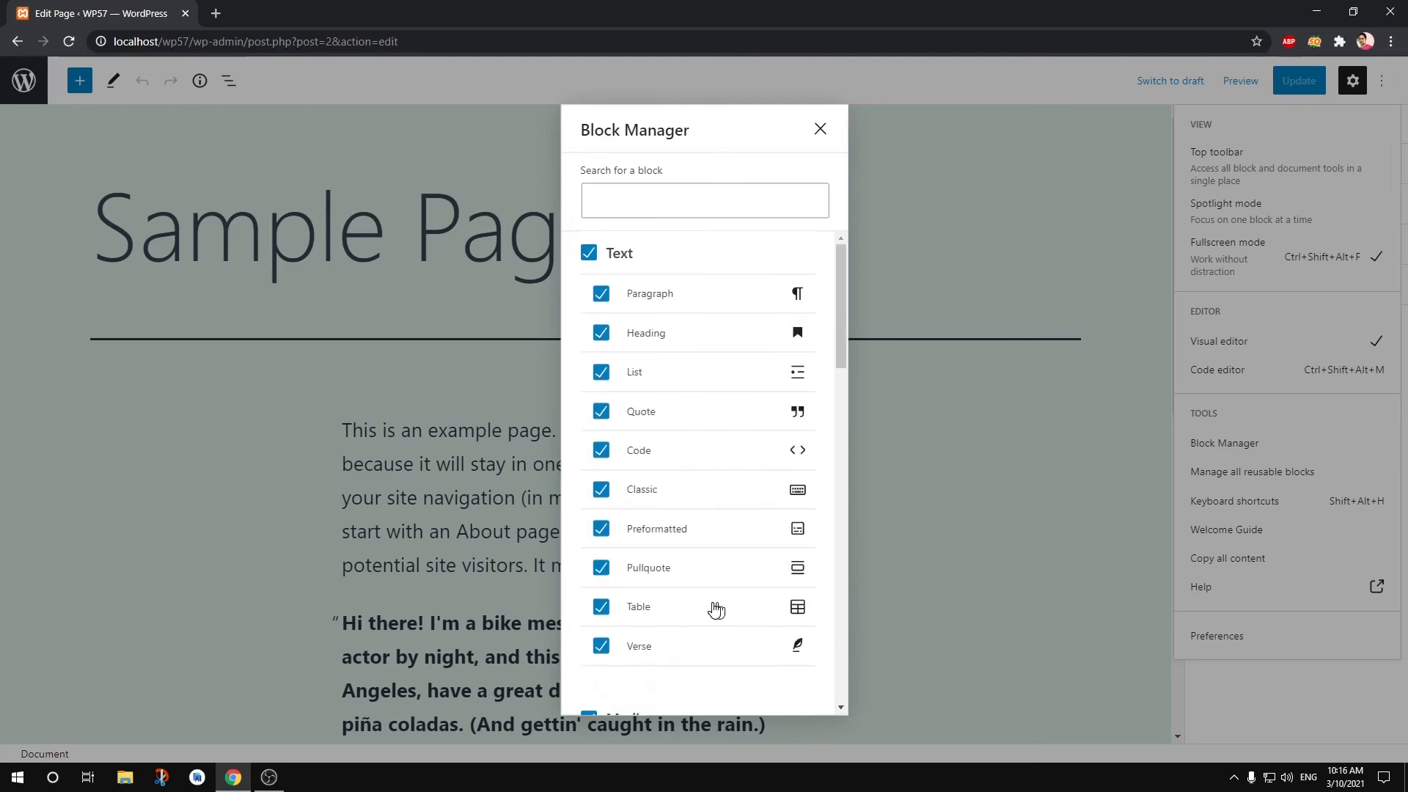
scroll(715, 608, "down", 15)
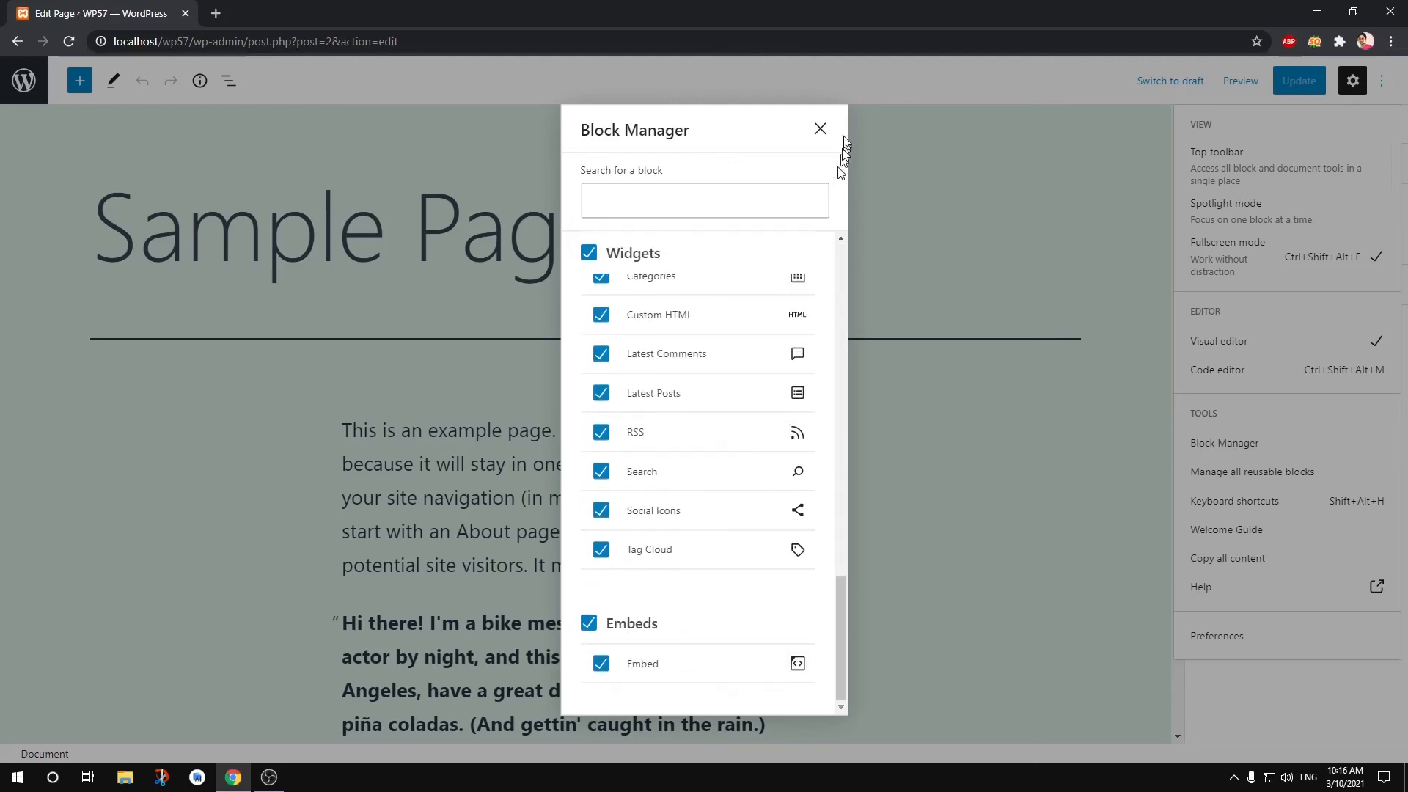
left_click(820, 129)
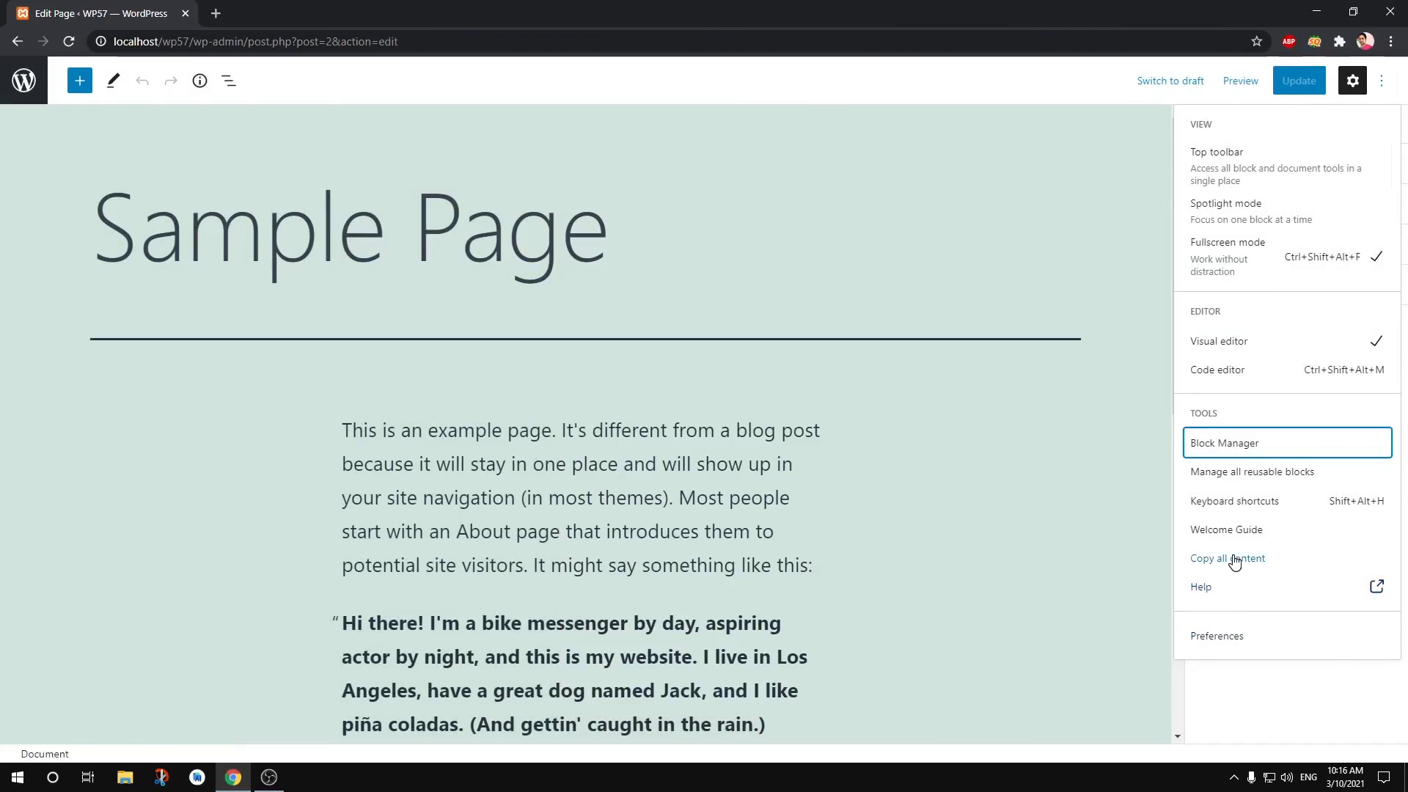
- Open the editor preferences, try Reduce the interface and Spotlight mode, and switch both back off
left_click(1232, 636)
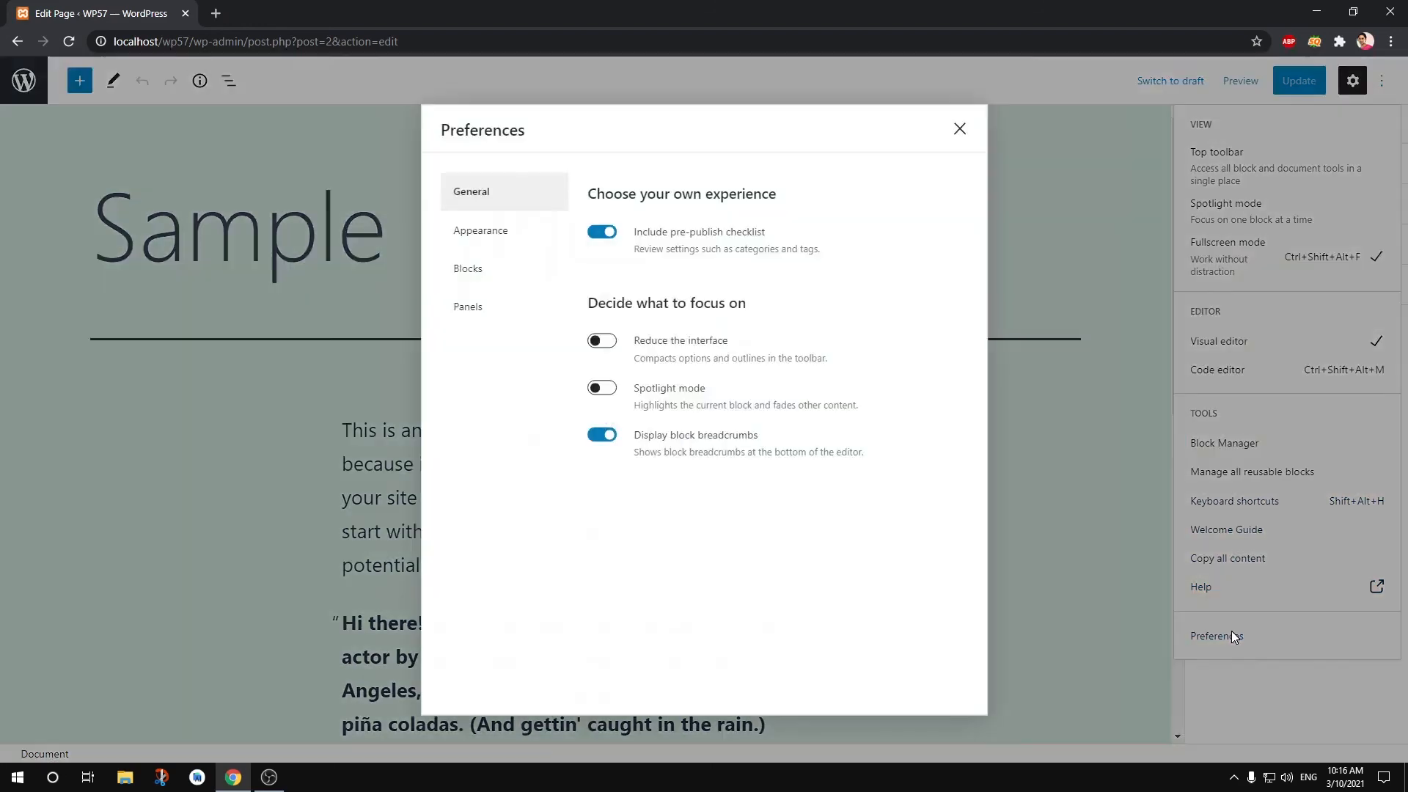
left_click(602, 341)
left_click(602, 345)
left_click(602, 344)
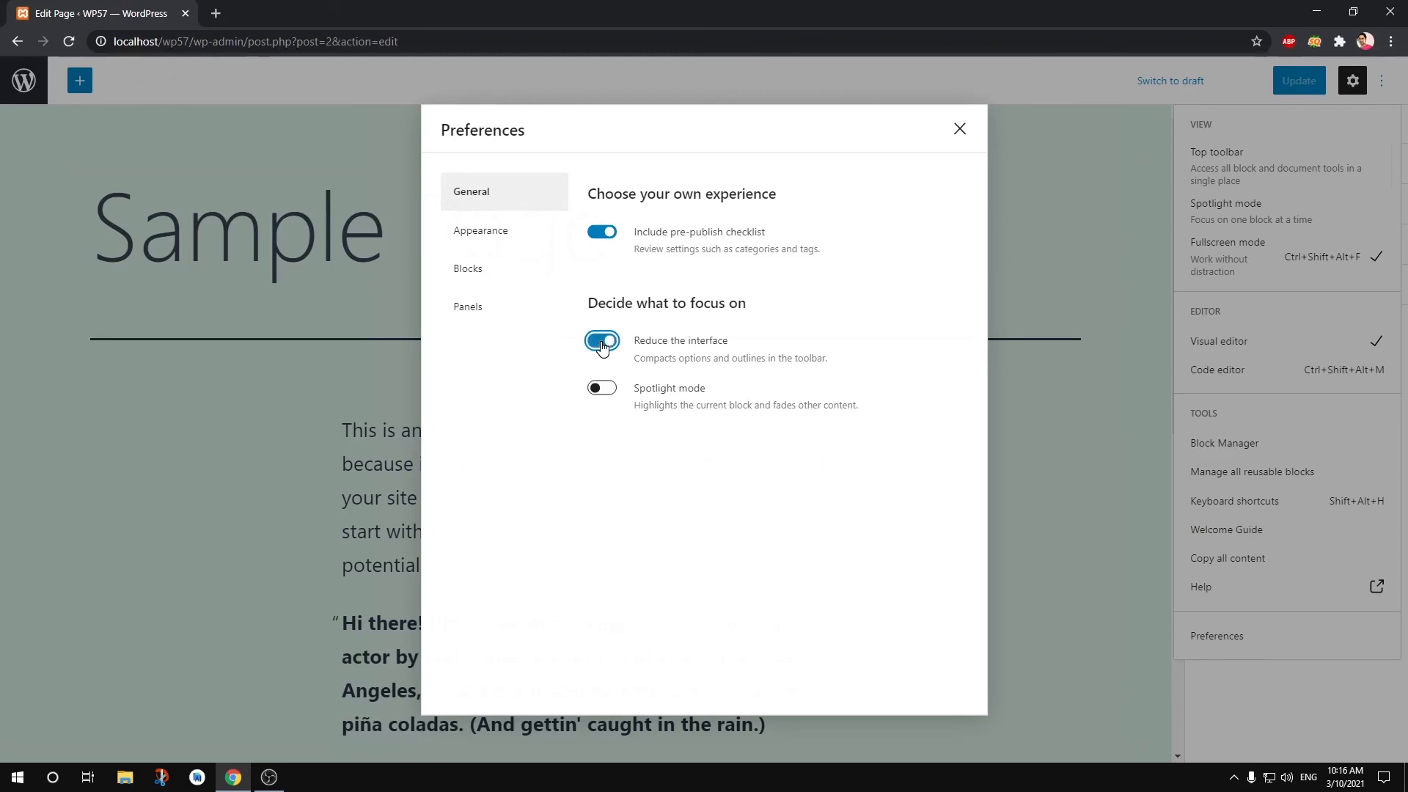
left_click(602, 343)
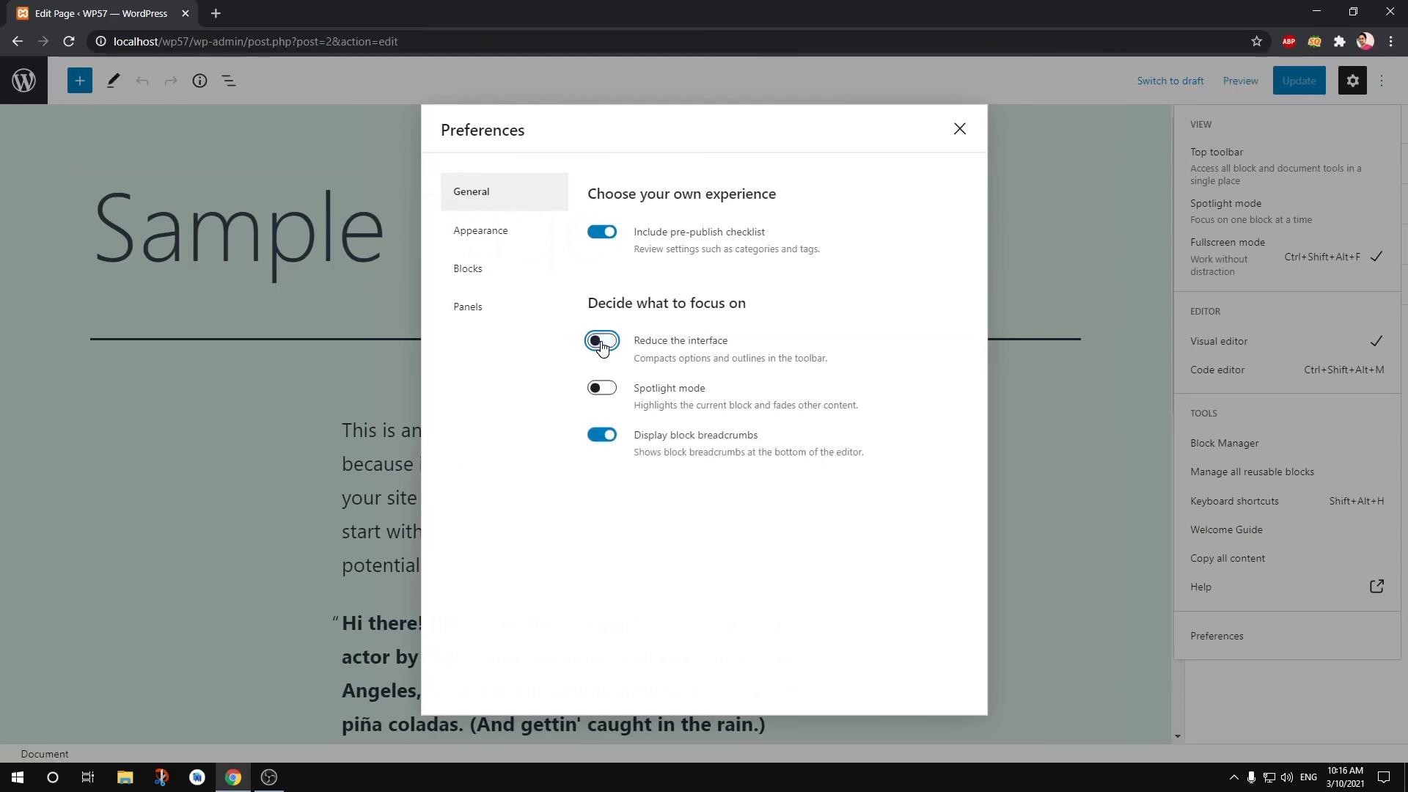
left_click(606, 390)
left_click(607, 395)
- In the Appearance preferences, briefly try Display button labels and turn Use theme styles off
left_click(487, 238)
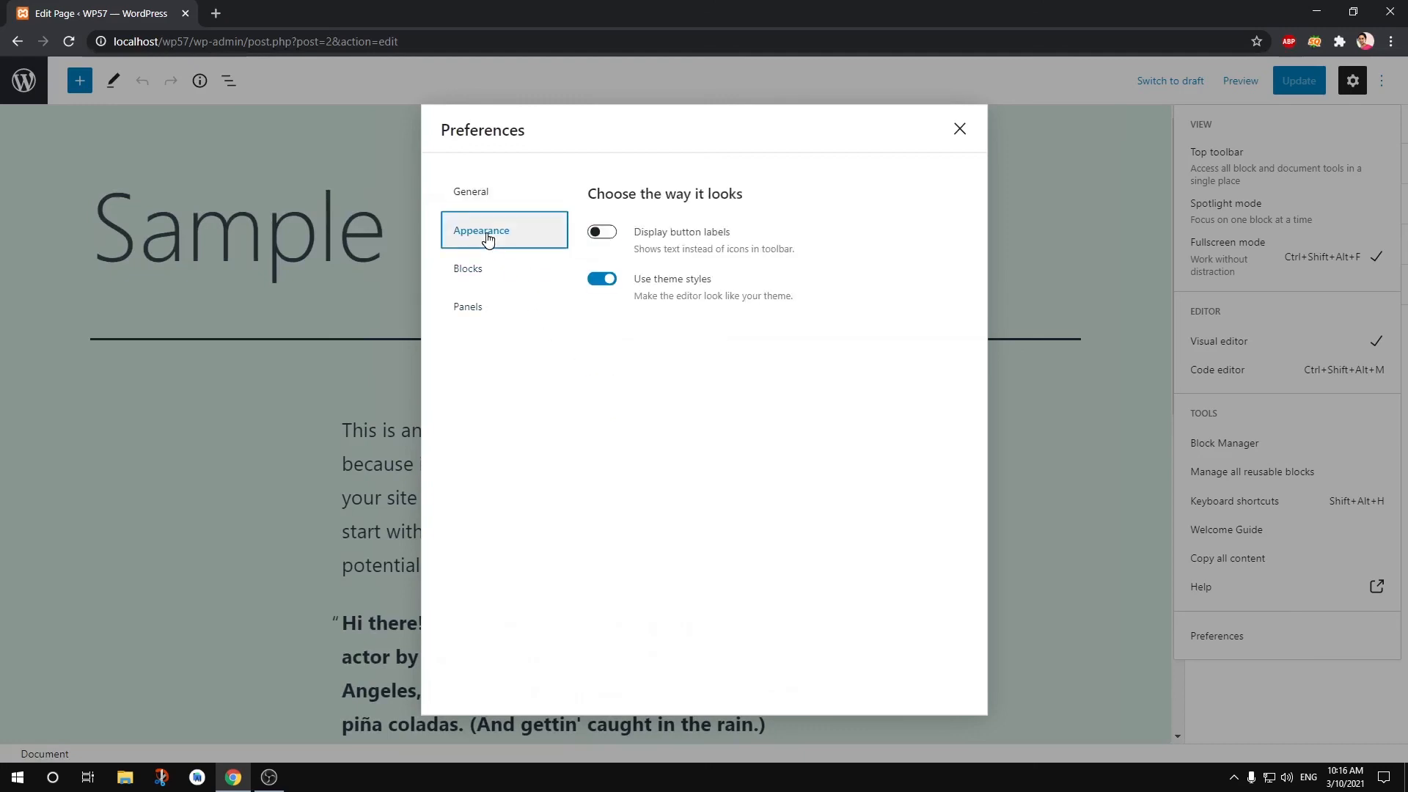
left_click(607, 232)
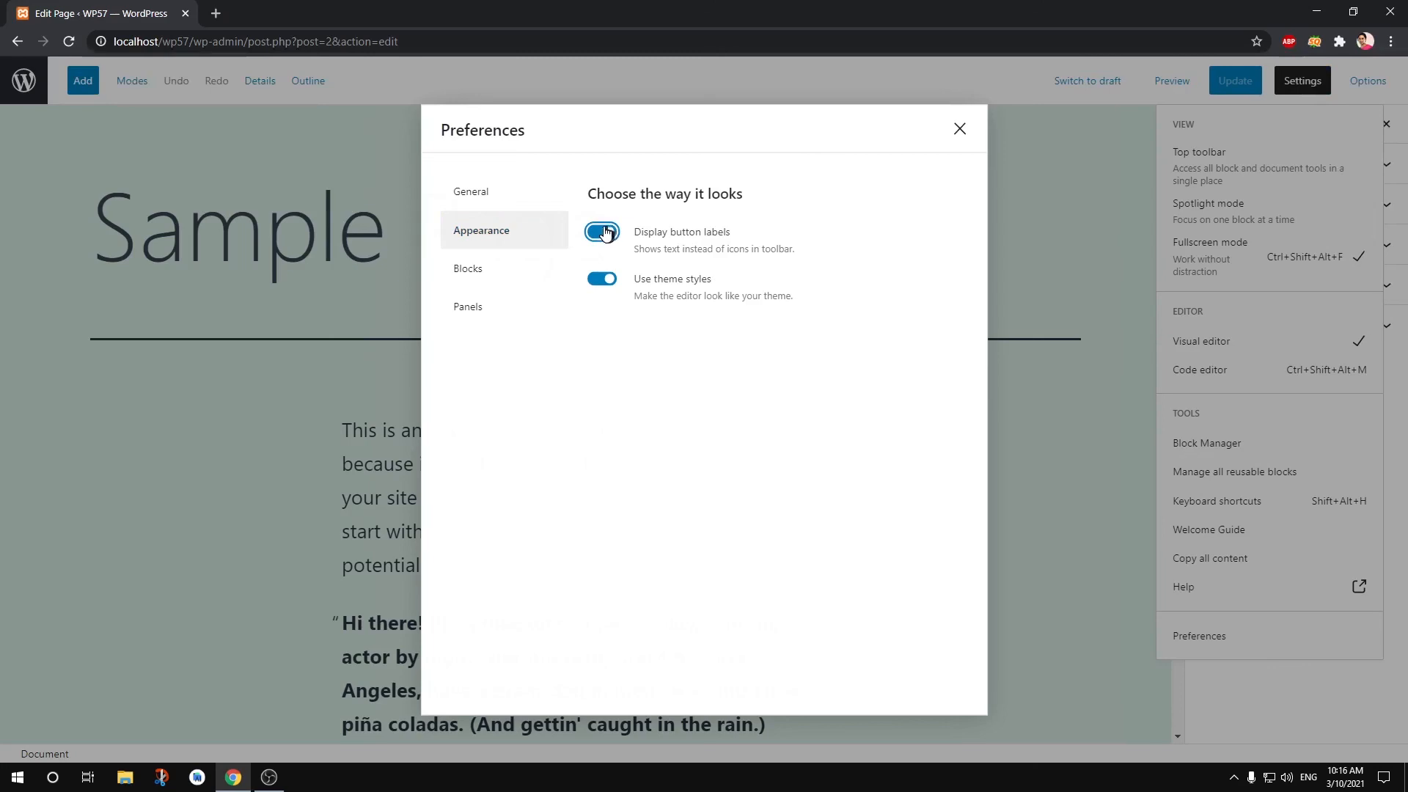
left_click(600, 233)
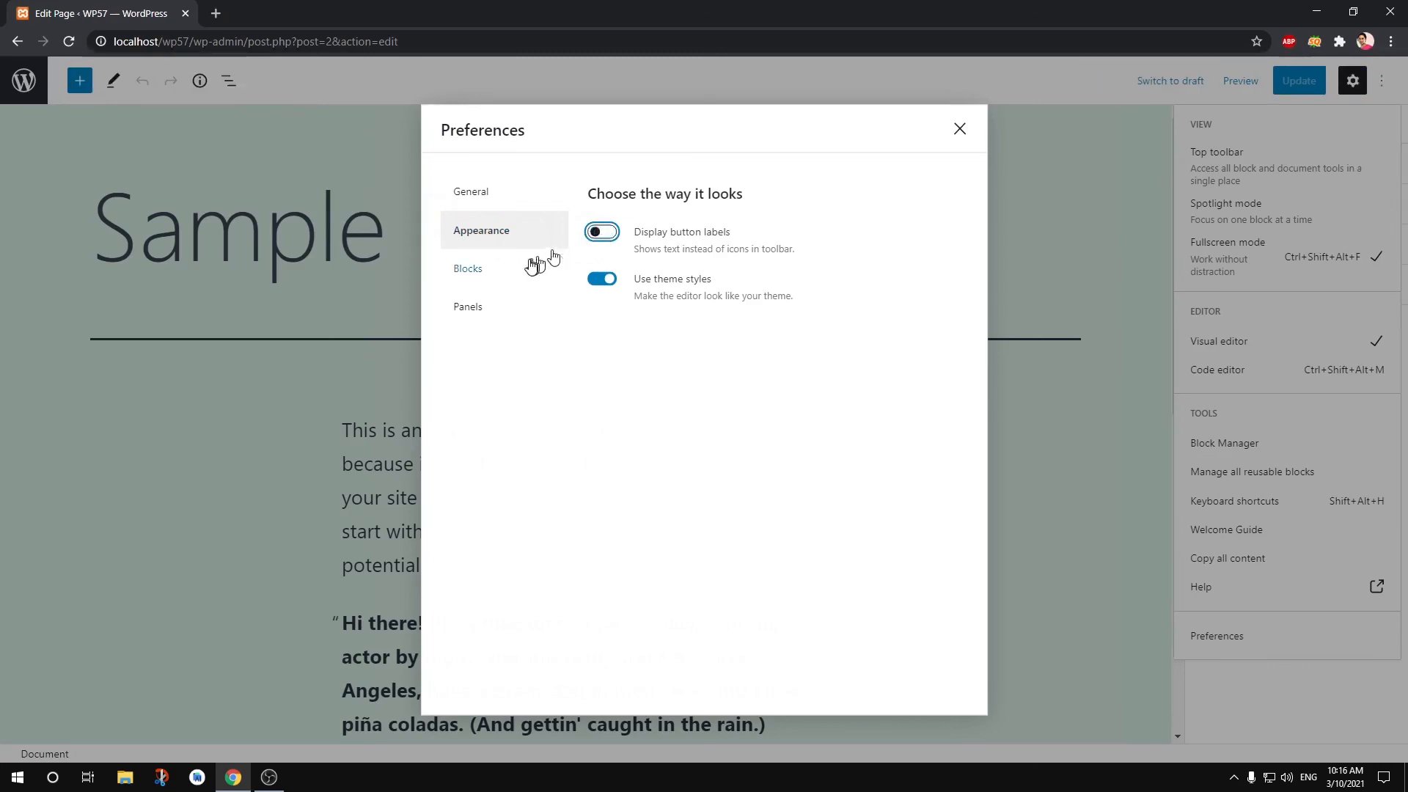
left_click(601, 282)
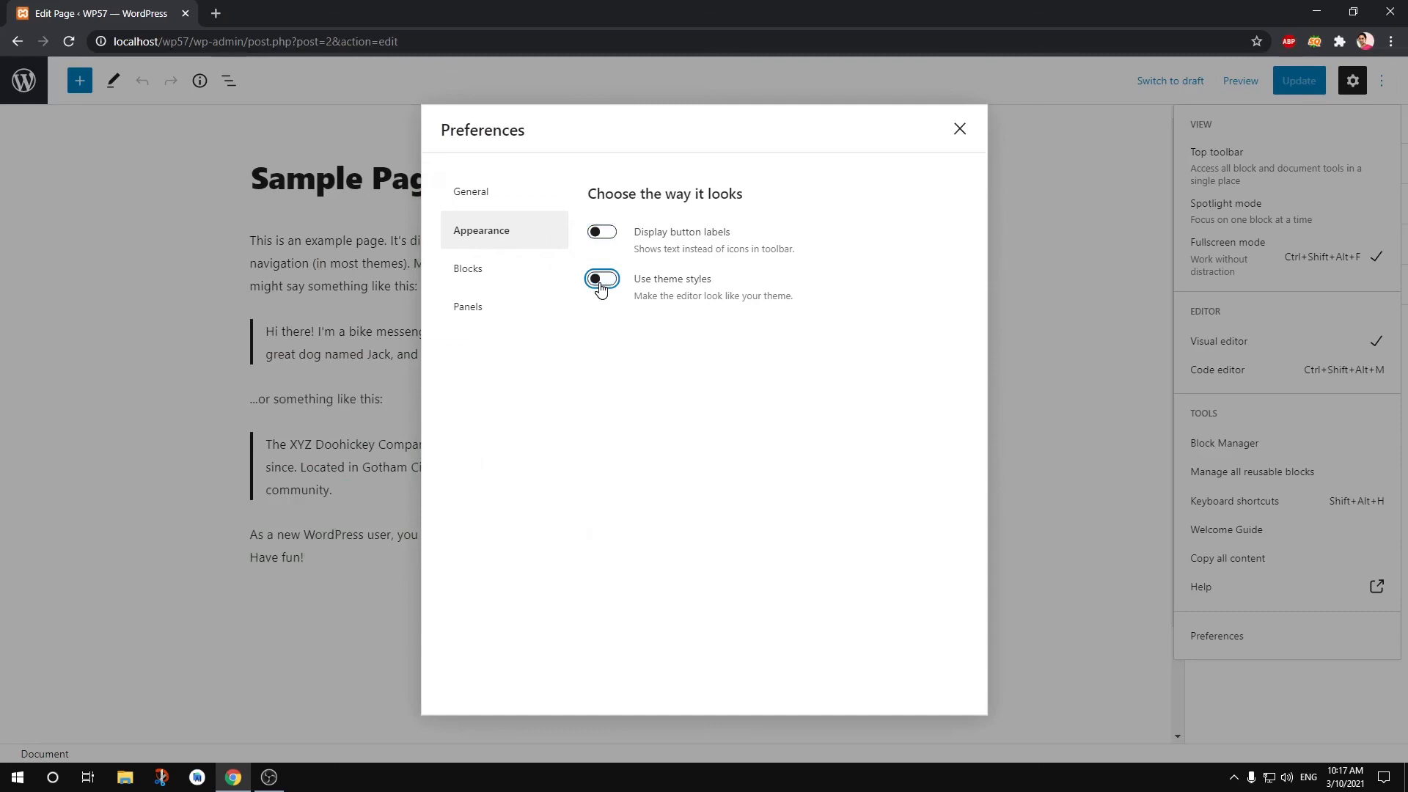
left_click(603, 282)
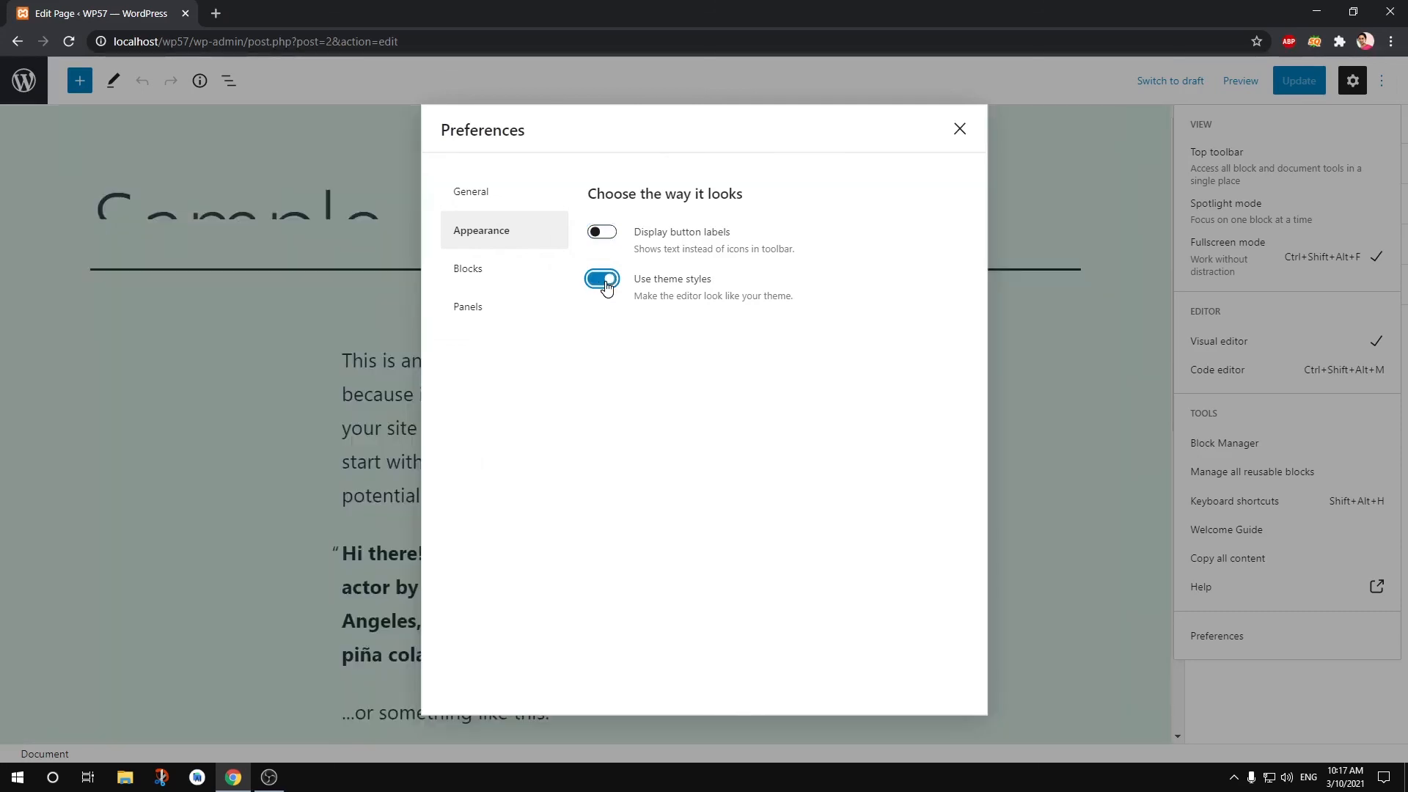
left_click(604, 284)
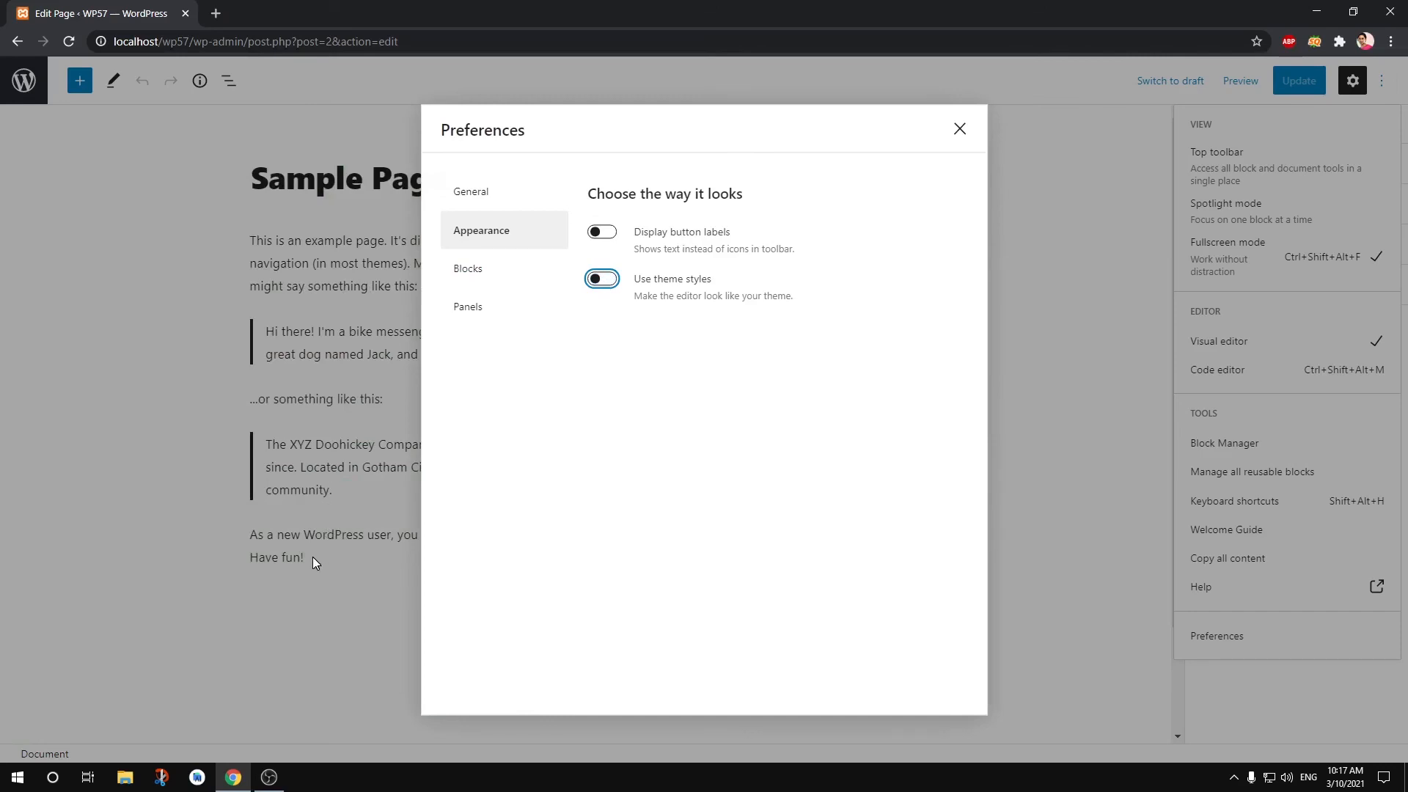
- Turn on Show most used blocks and enable the Custom fields area, reloading the editor to view it below the page content
left_click(488, 281)
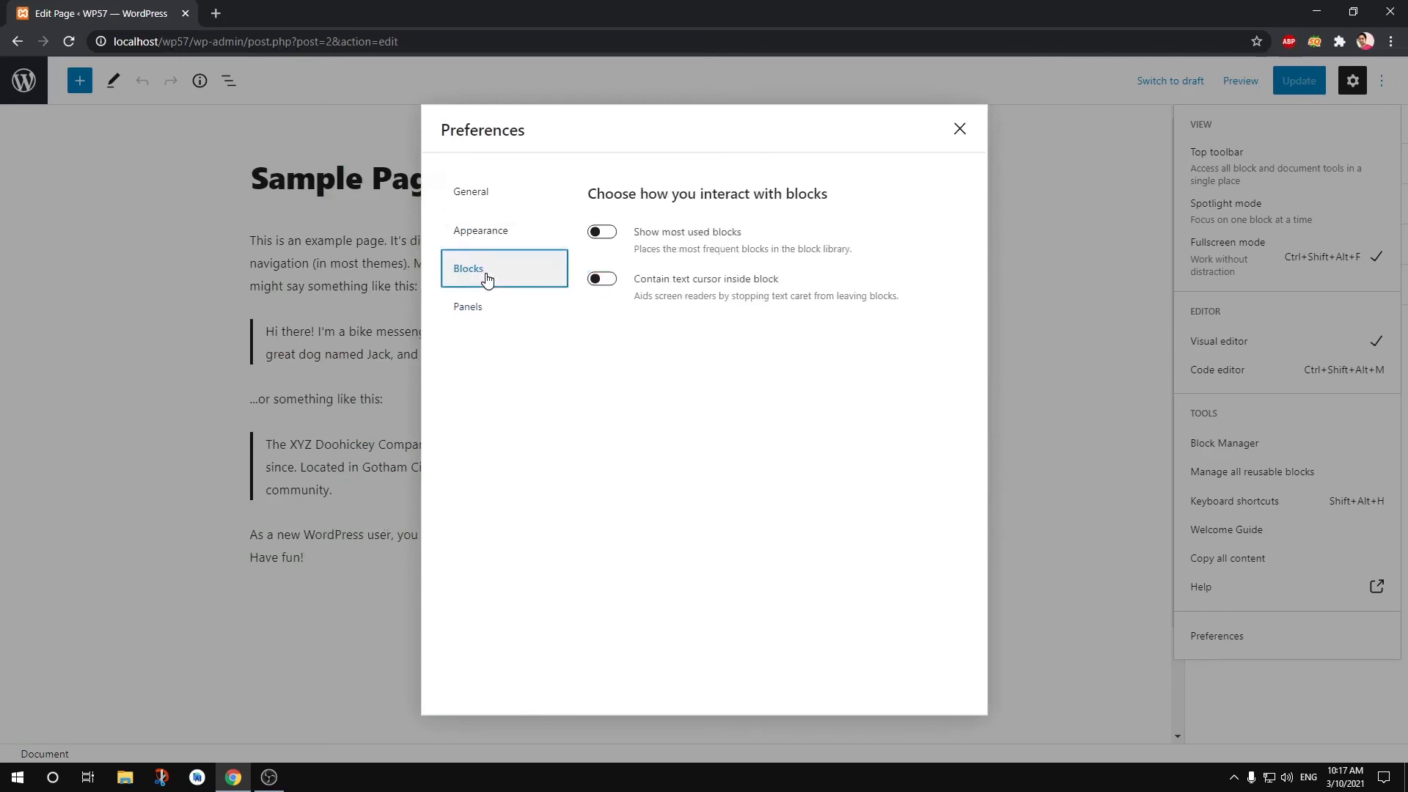
left_click(614, 237)
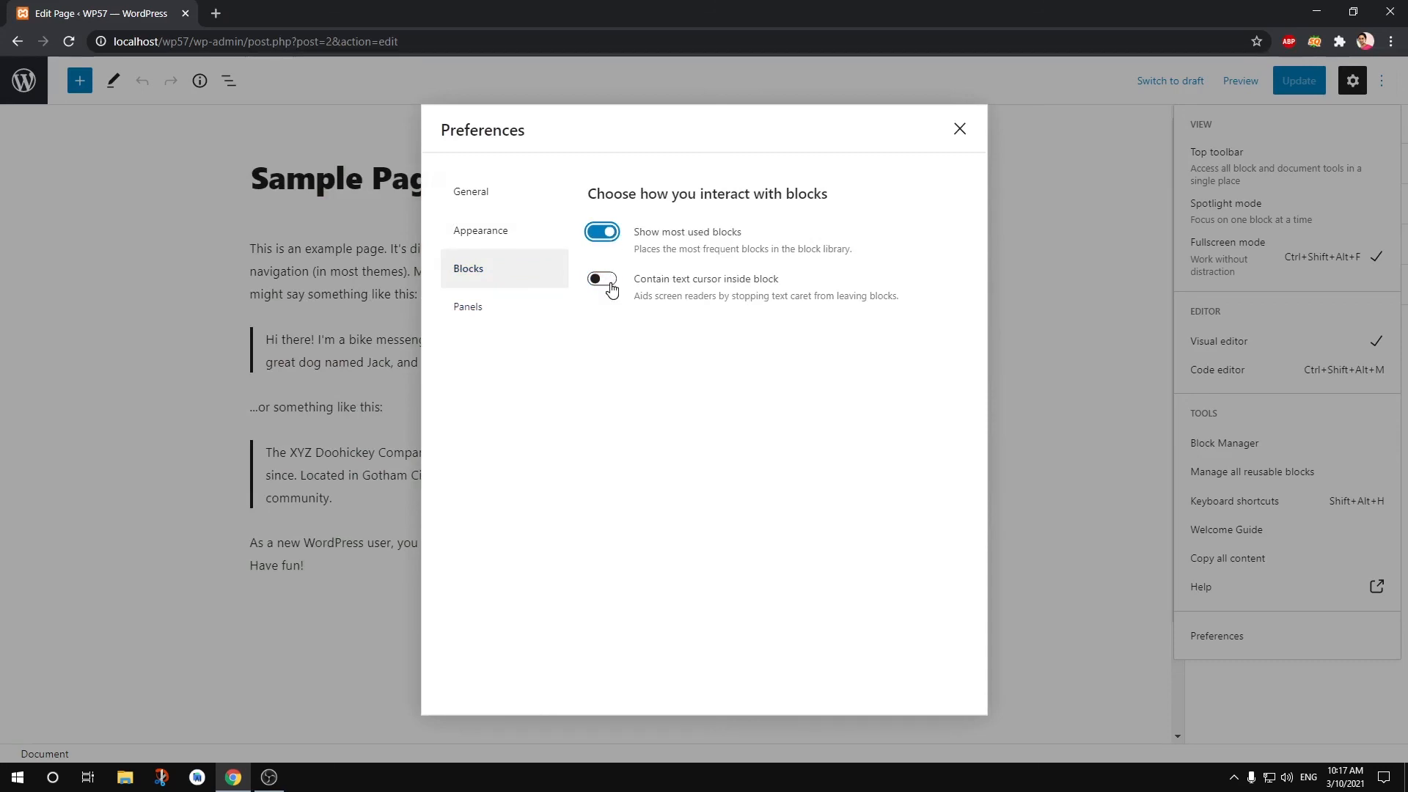
left_click(493, 316)
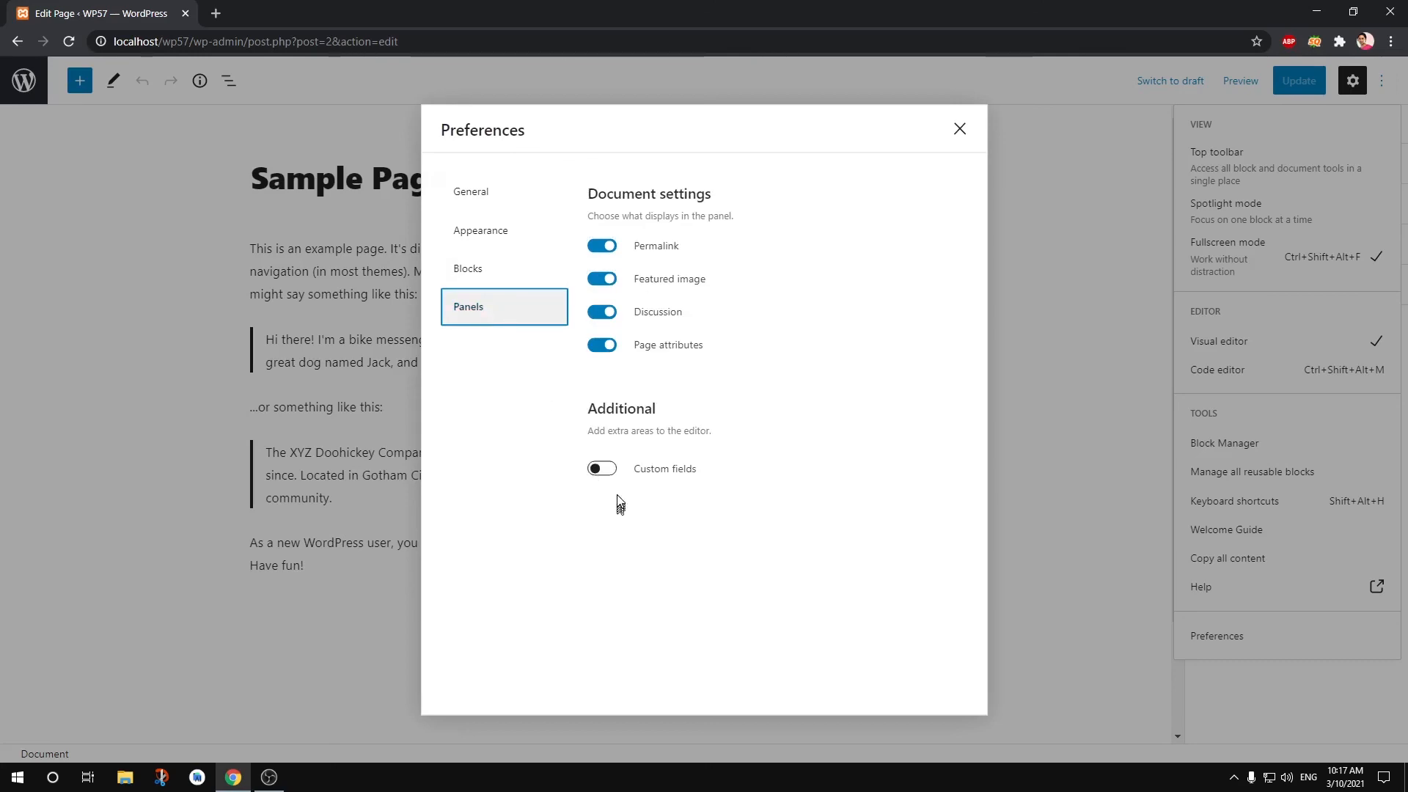
left_click(611, 469)
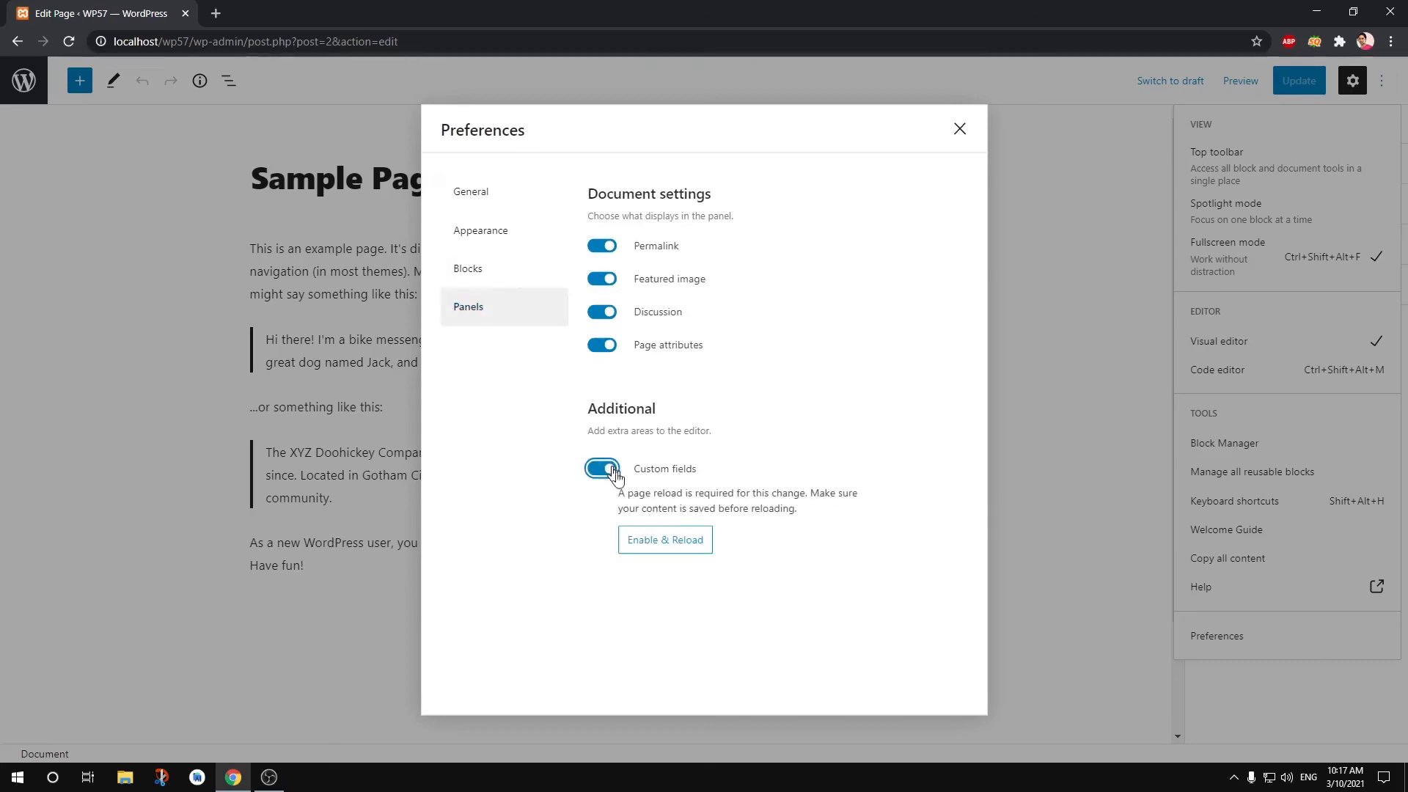
left_click(678, 551)
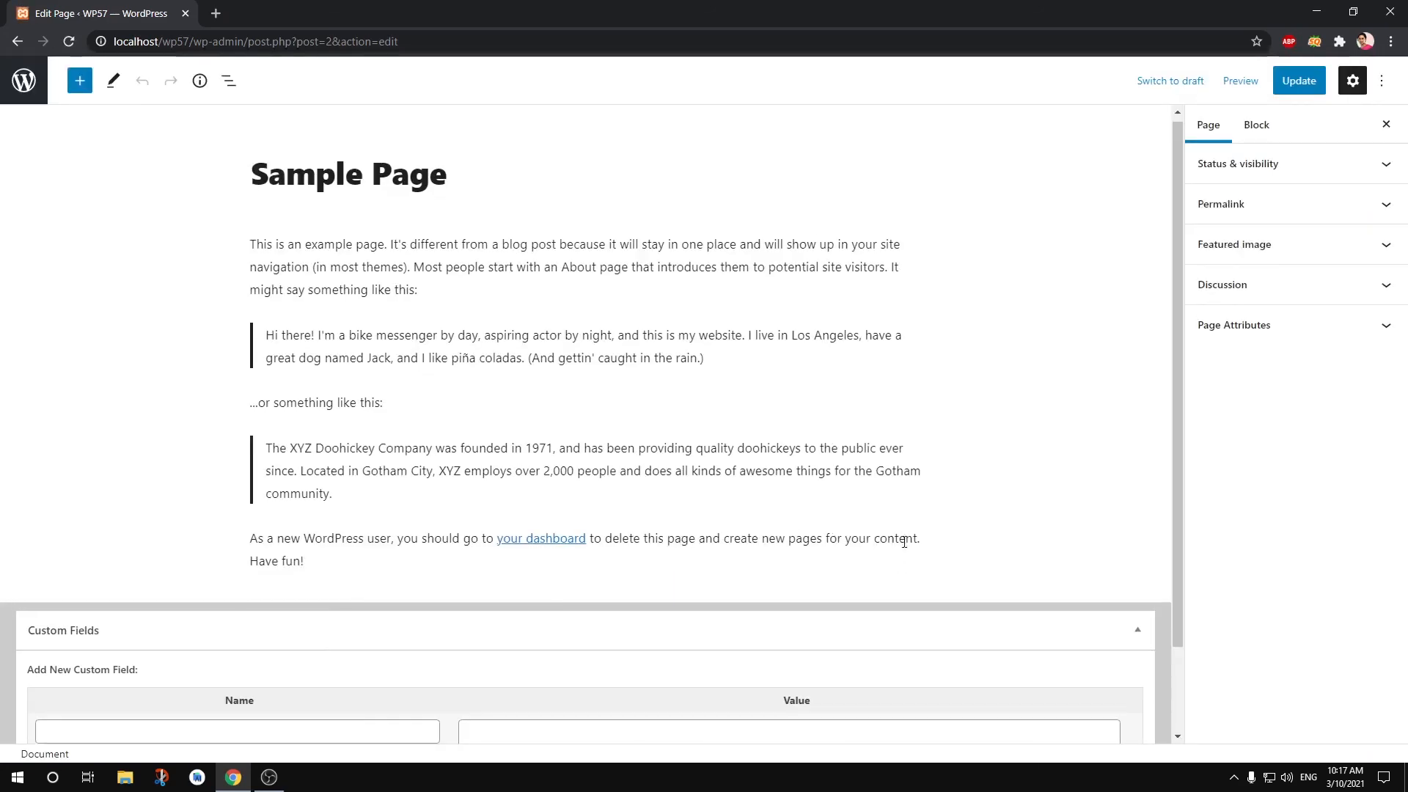
scroll(902, 539, "down", 2)
scroll(904, 542, "up", 2)
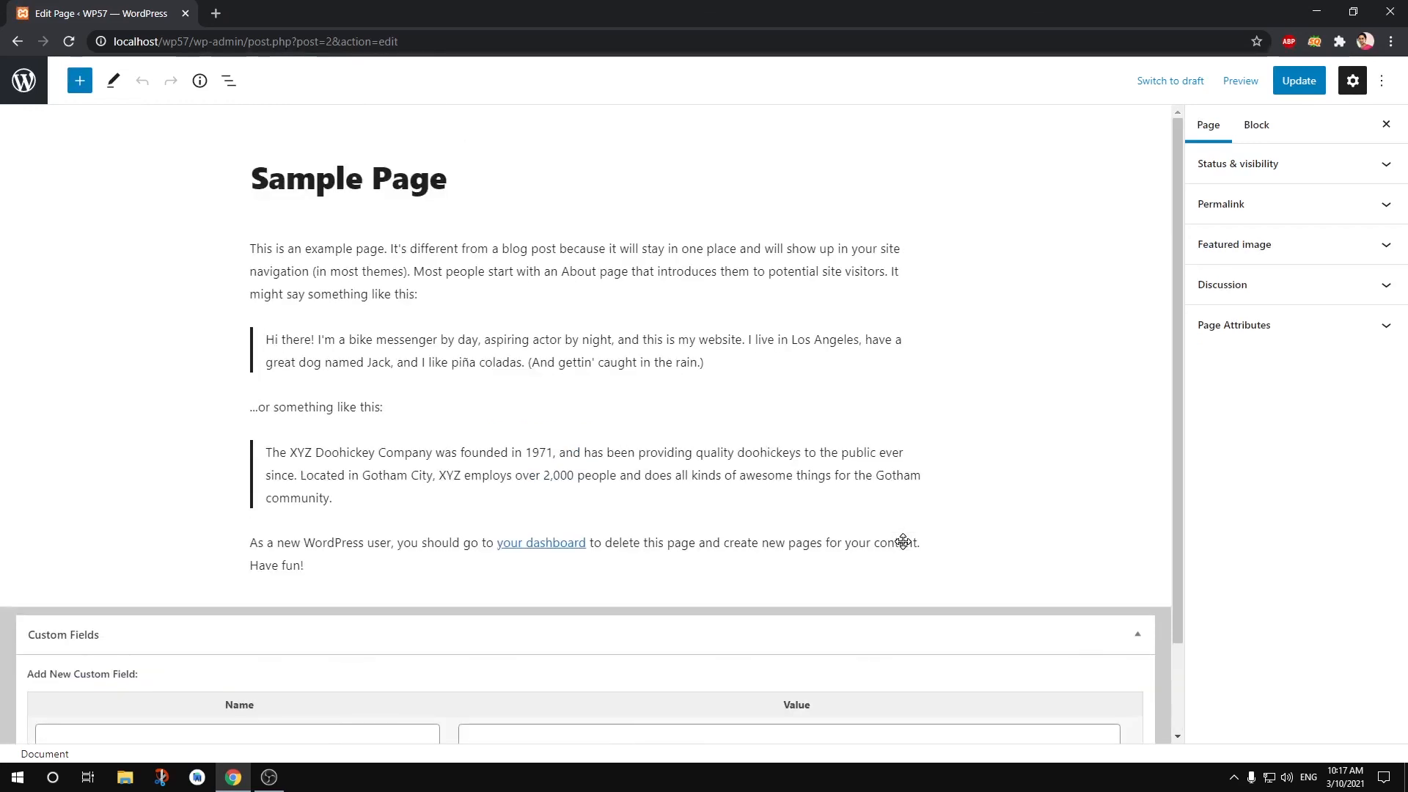
left_click(347, 577)
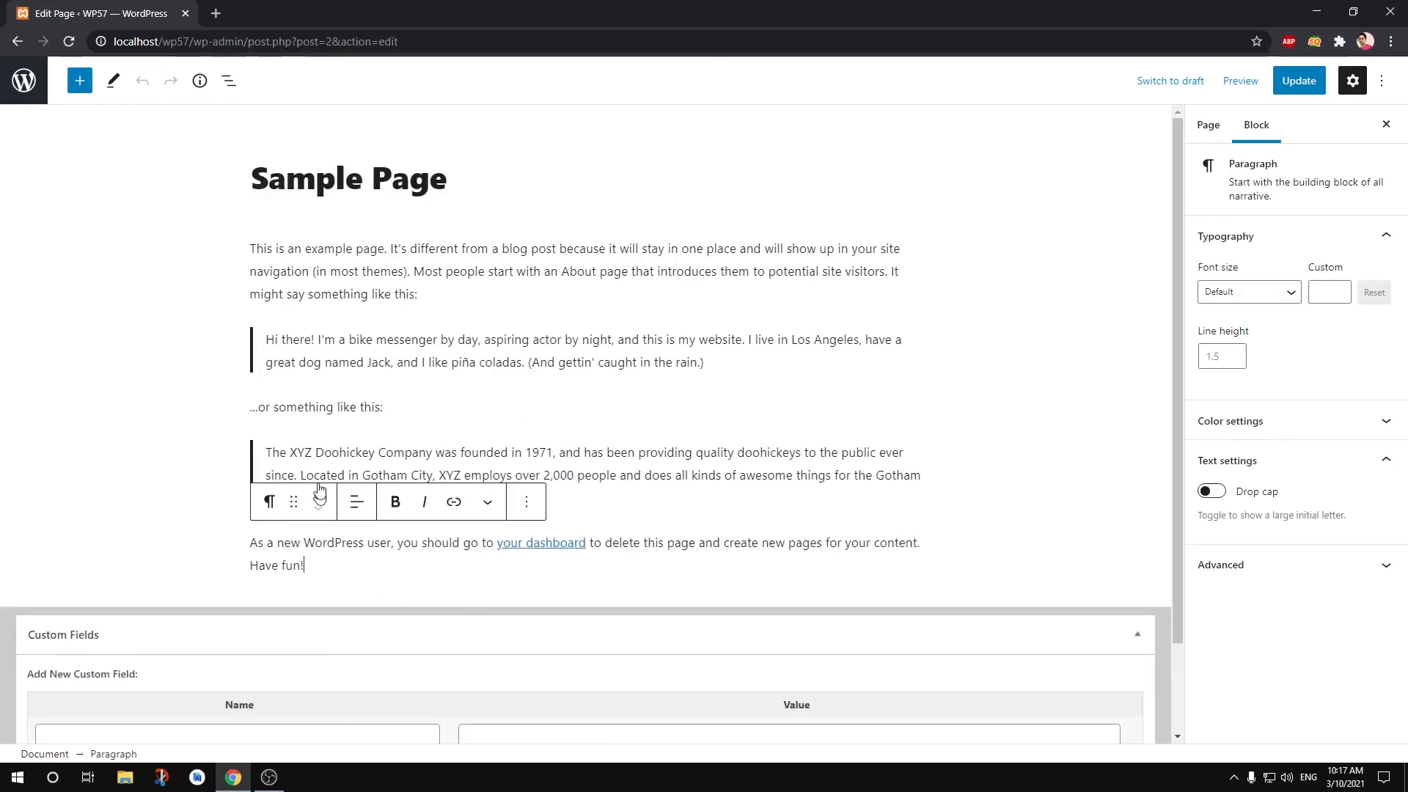
scroll(697, 409, "down", 2)
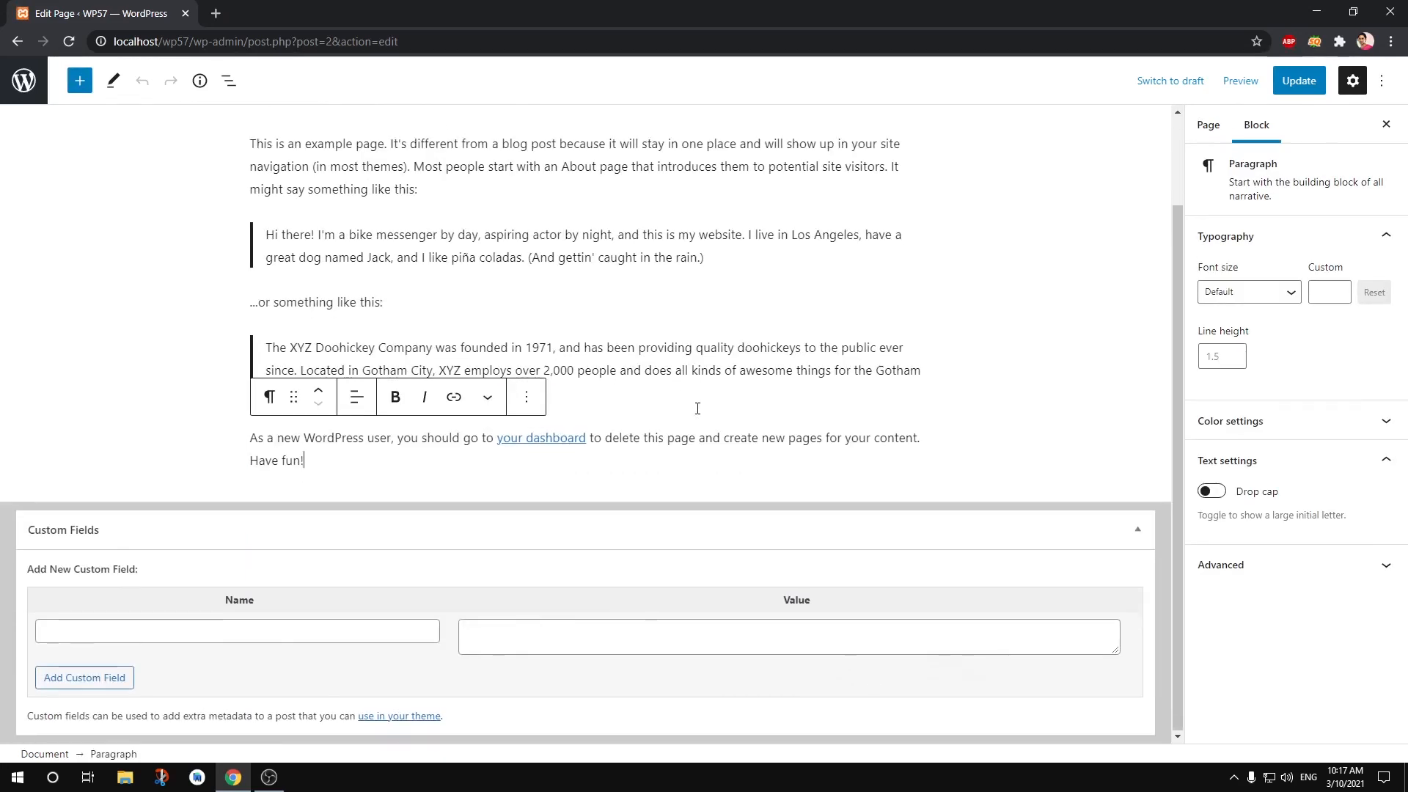
scroll(837, 387, "up", 2)
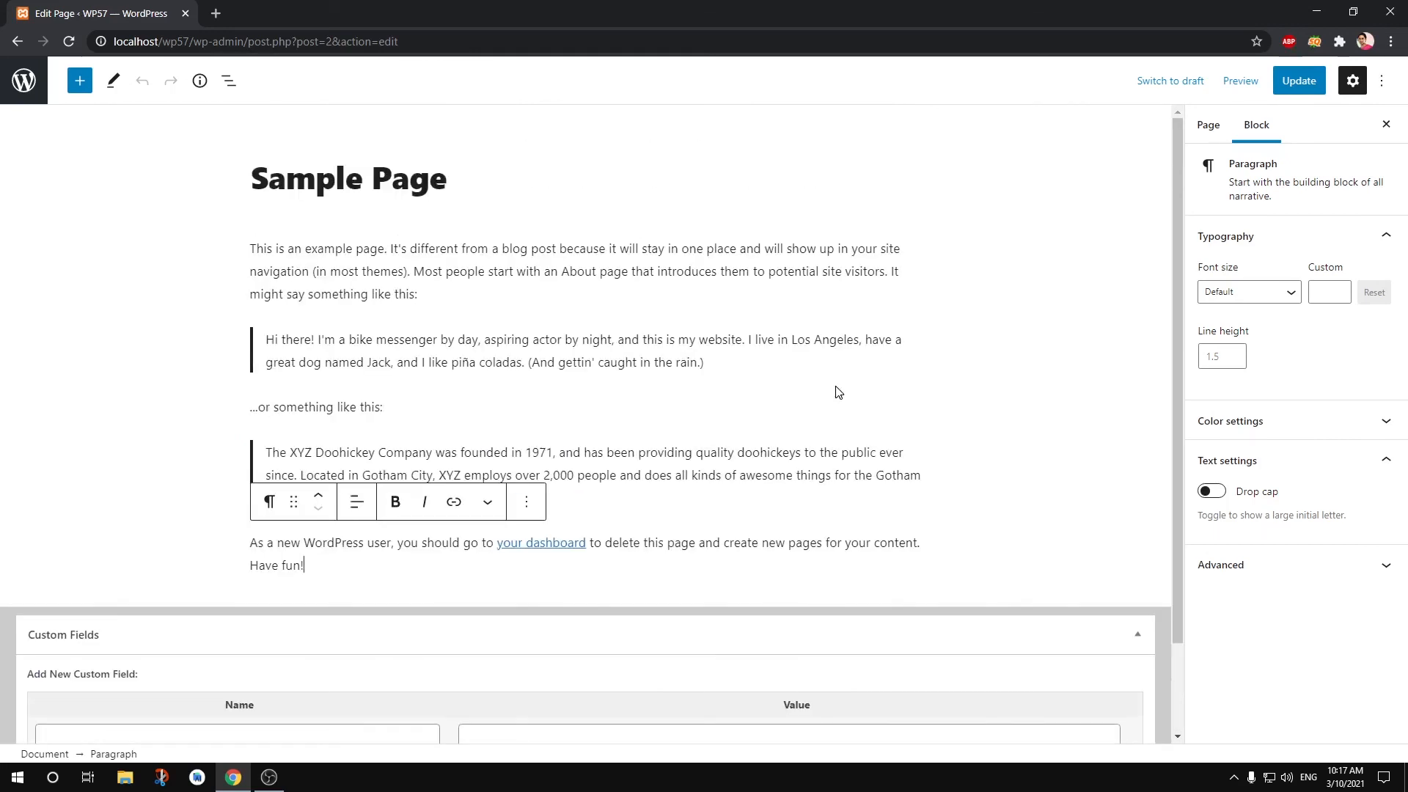
- Update Sample Page and look over the published page from header to footer
left_click(1300, 82)
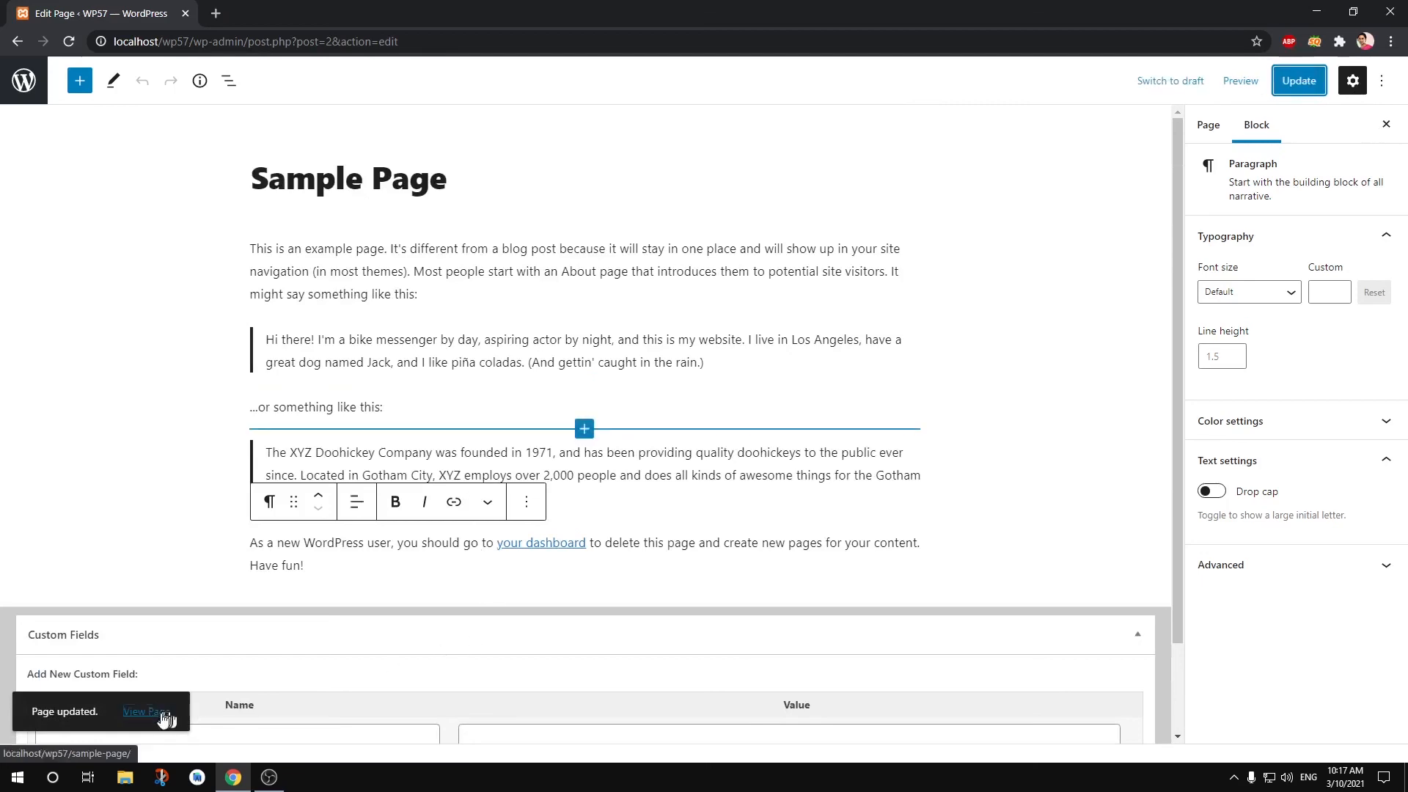
left_click(146, 712)
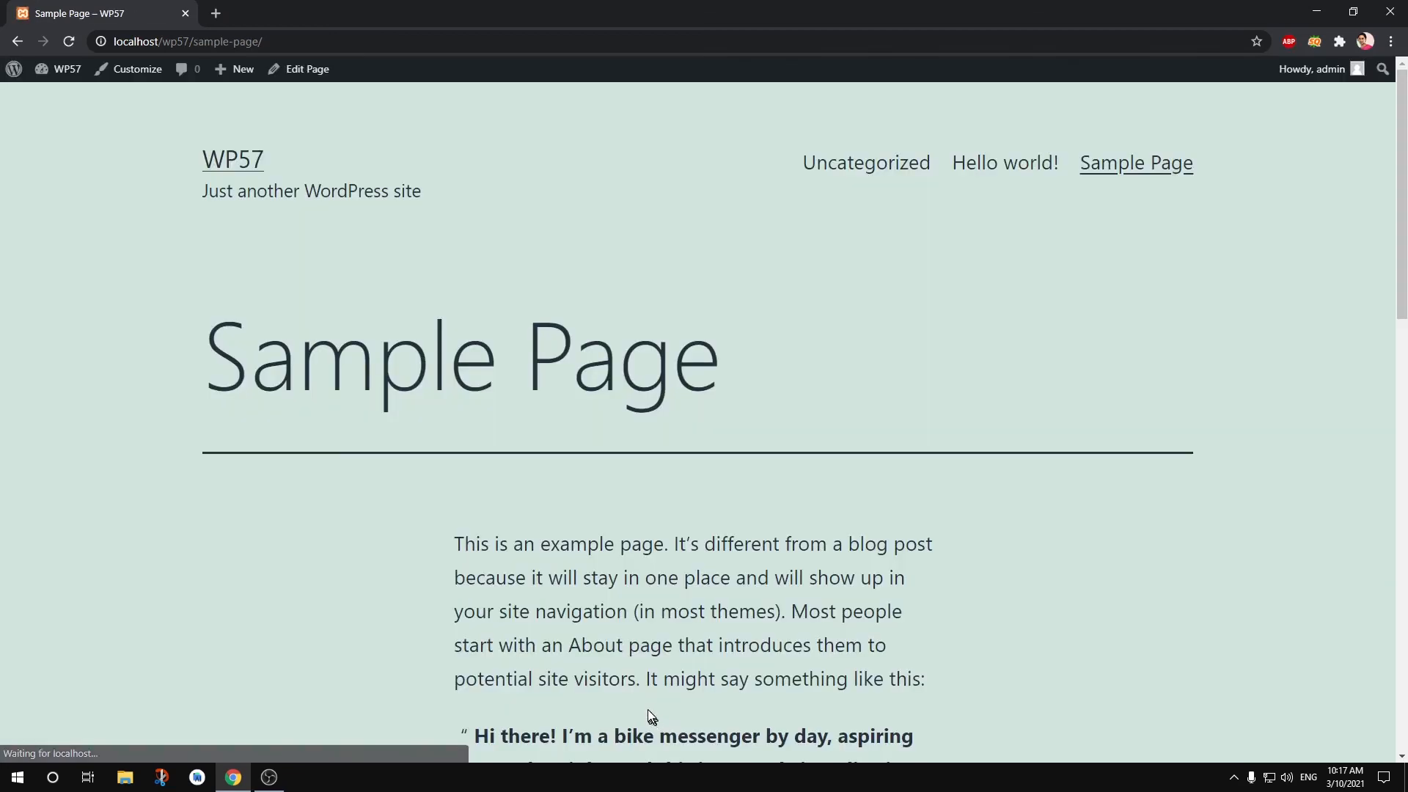
scroll(655, 655, "down", 15)
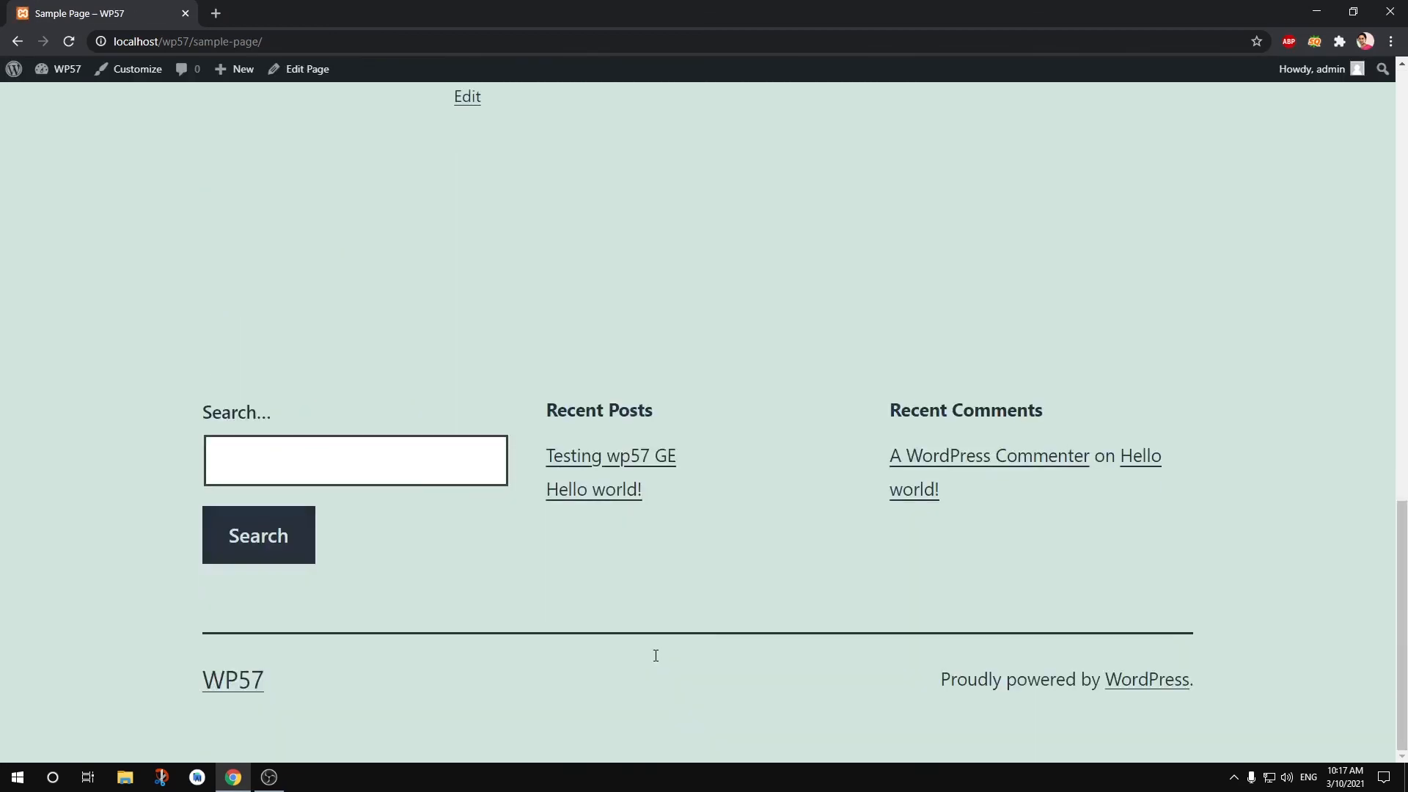
scroll(656, 655, "up", 15)
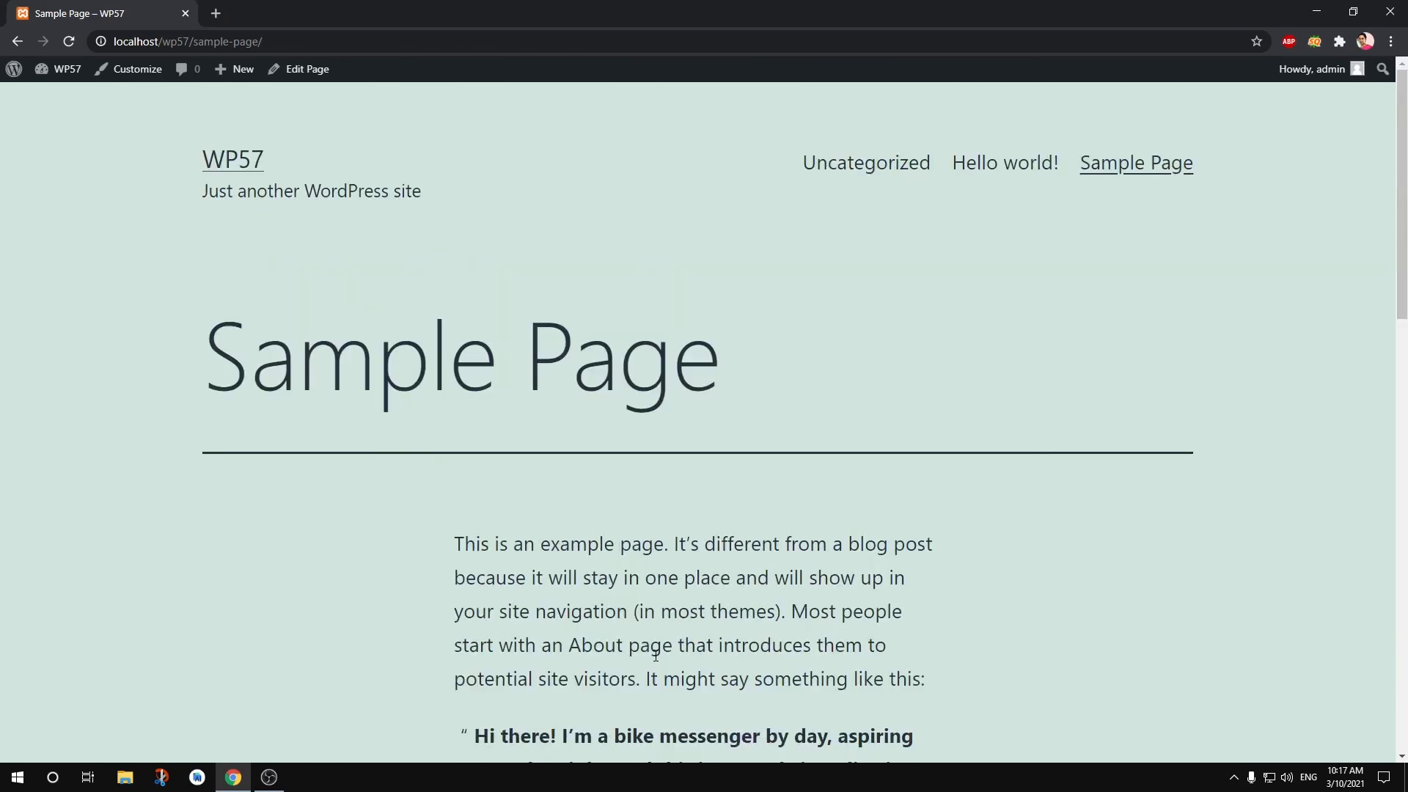
scroll(655, 655, "down", 7)
scroll(656, 655, "up", 7)
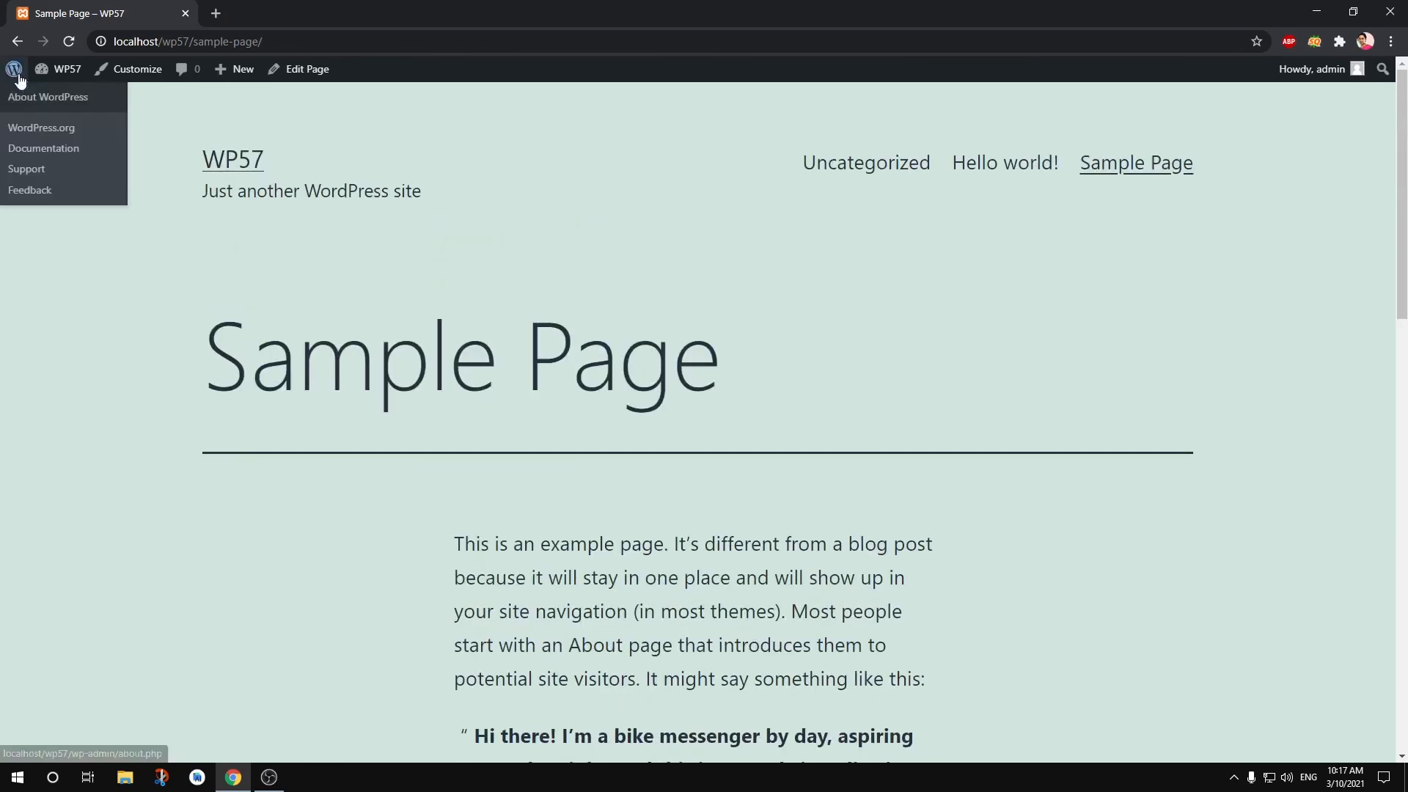
- Return to the admin area, activate the Twenty Nineteen theme and view the site's front page with it
left_click(22, 95)
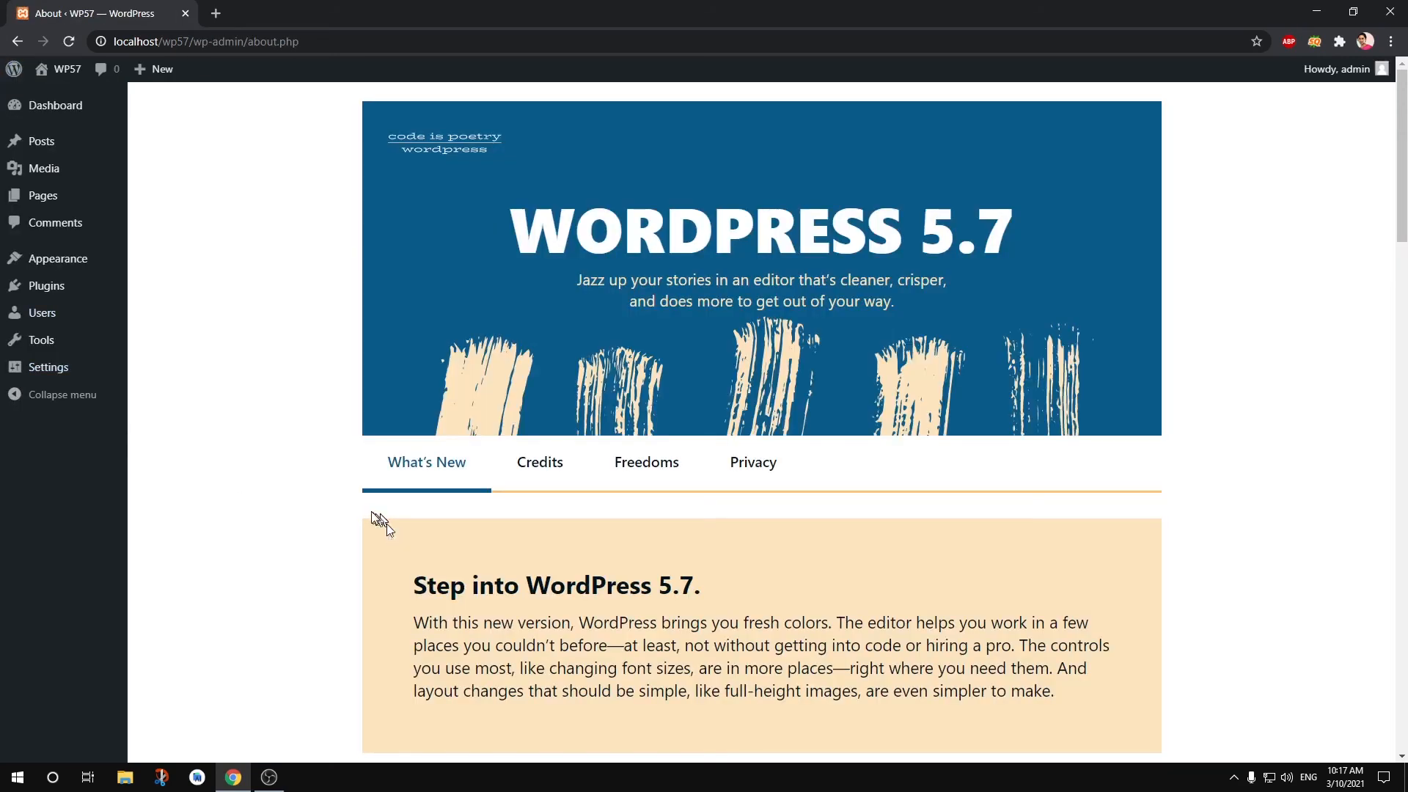
left_click(80, 268)
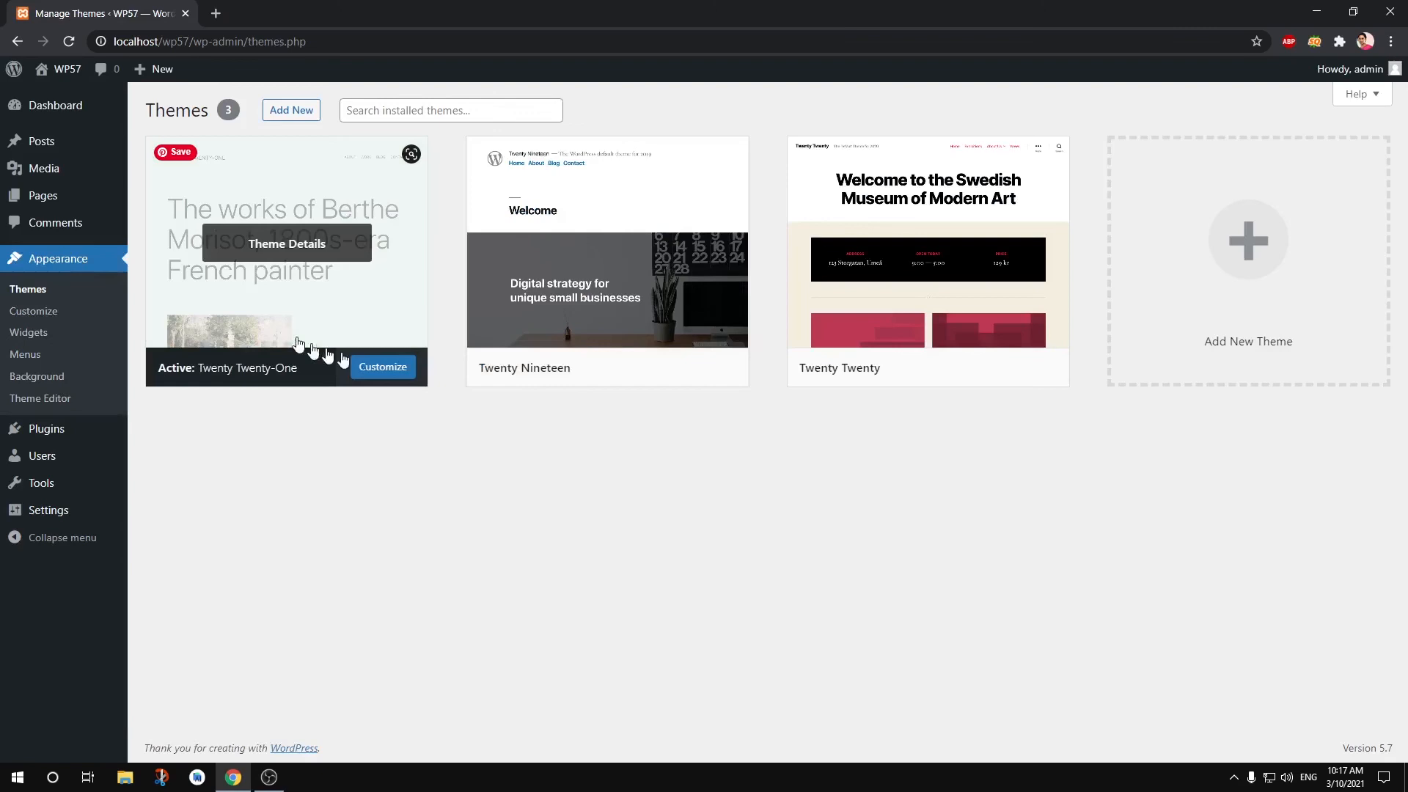
mouse_move(669, 371)
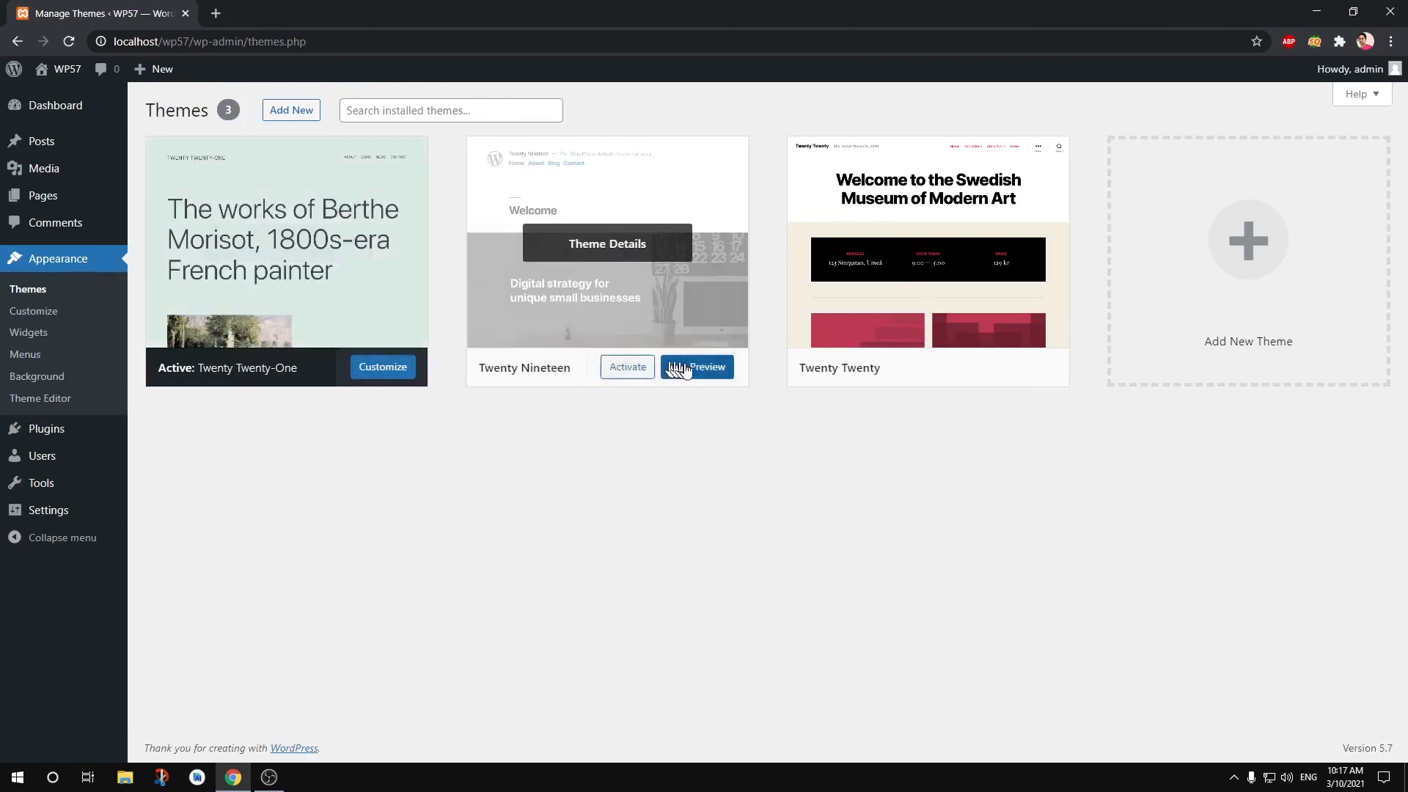
left_click(620, 372)
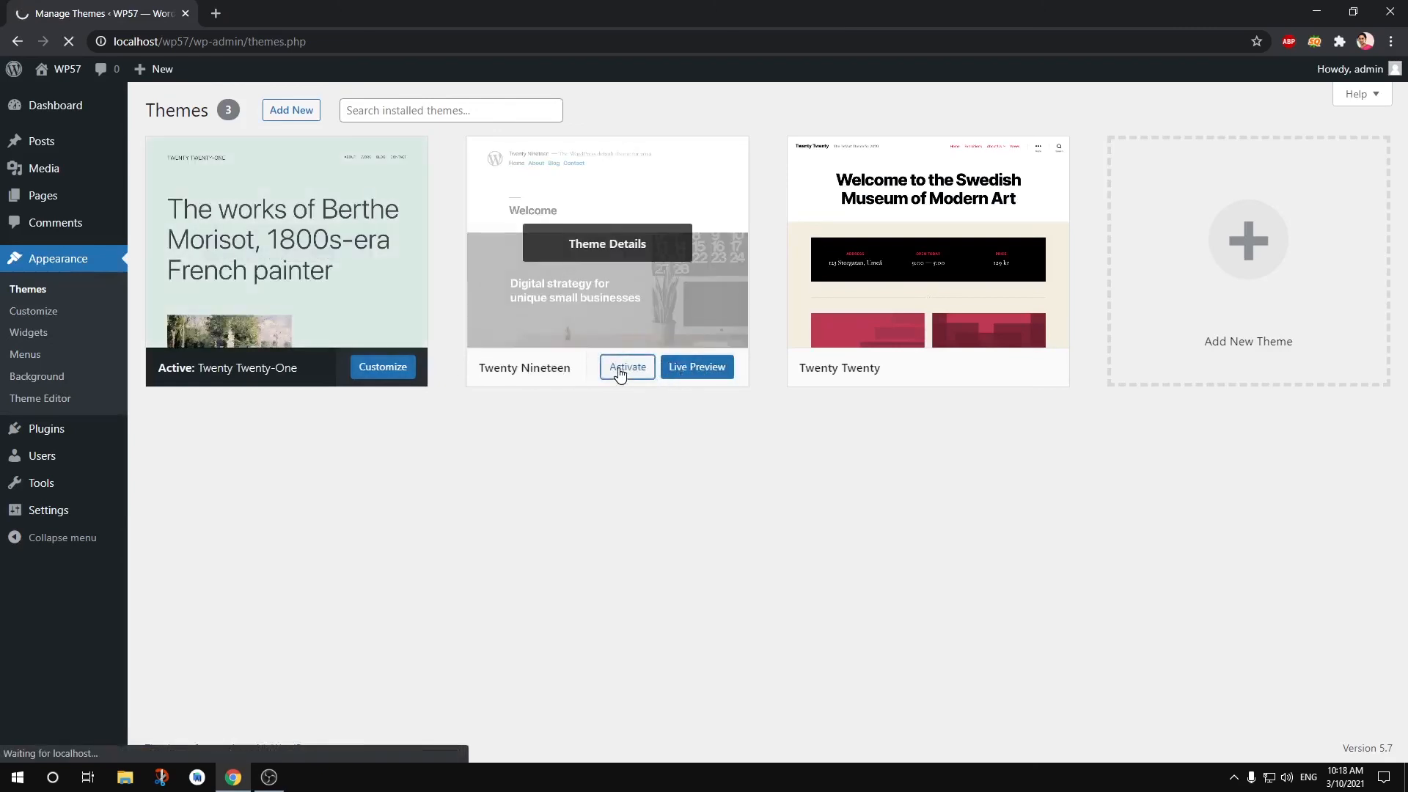
left_click(73, 79)
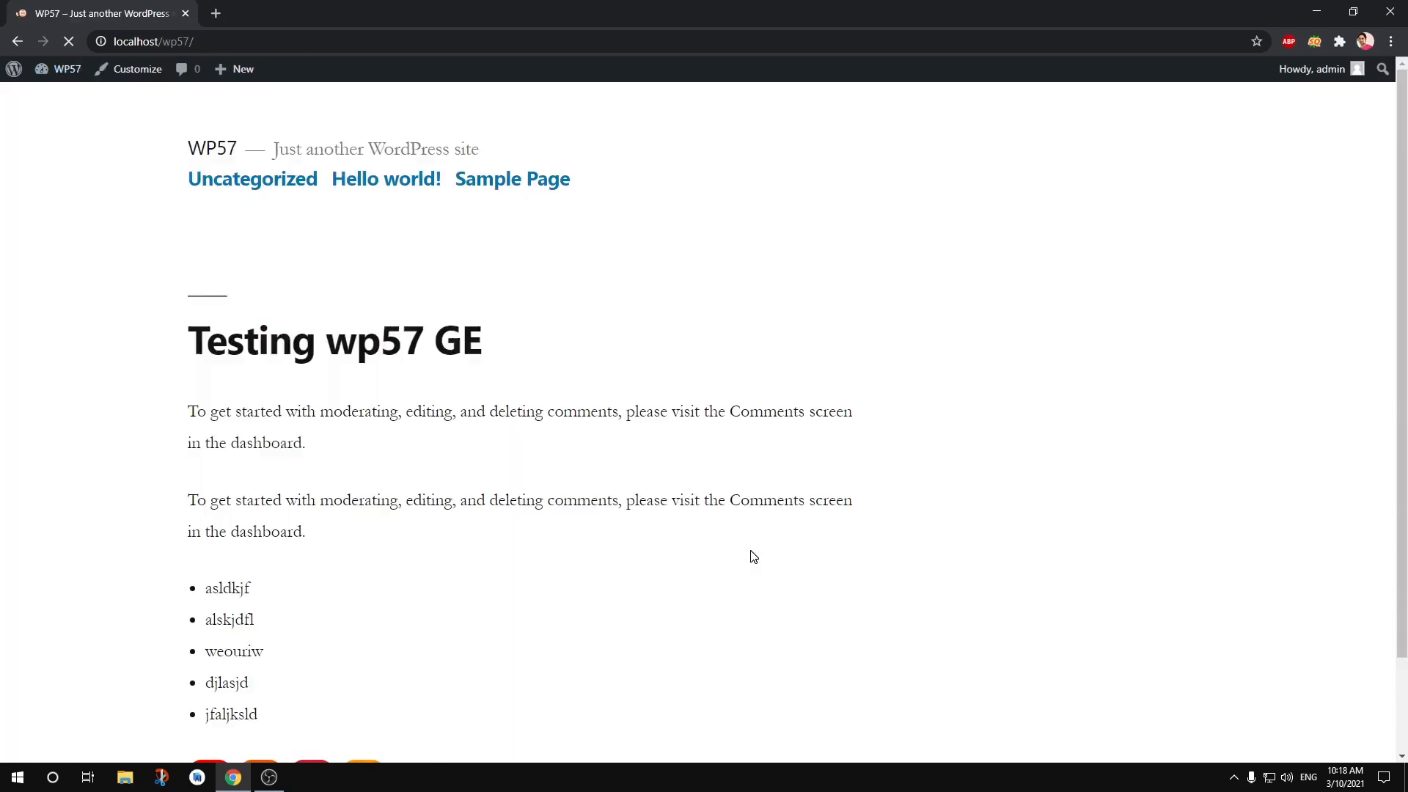
scroll(789, 561, "down", 20)
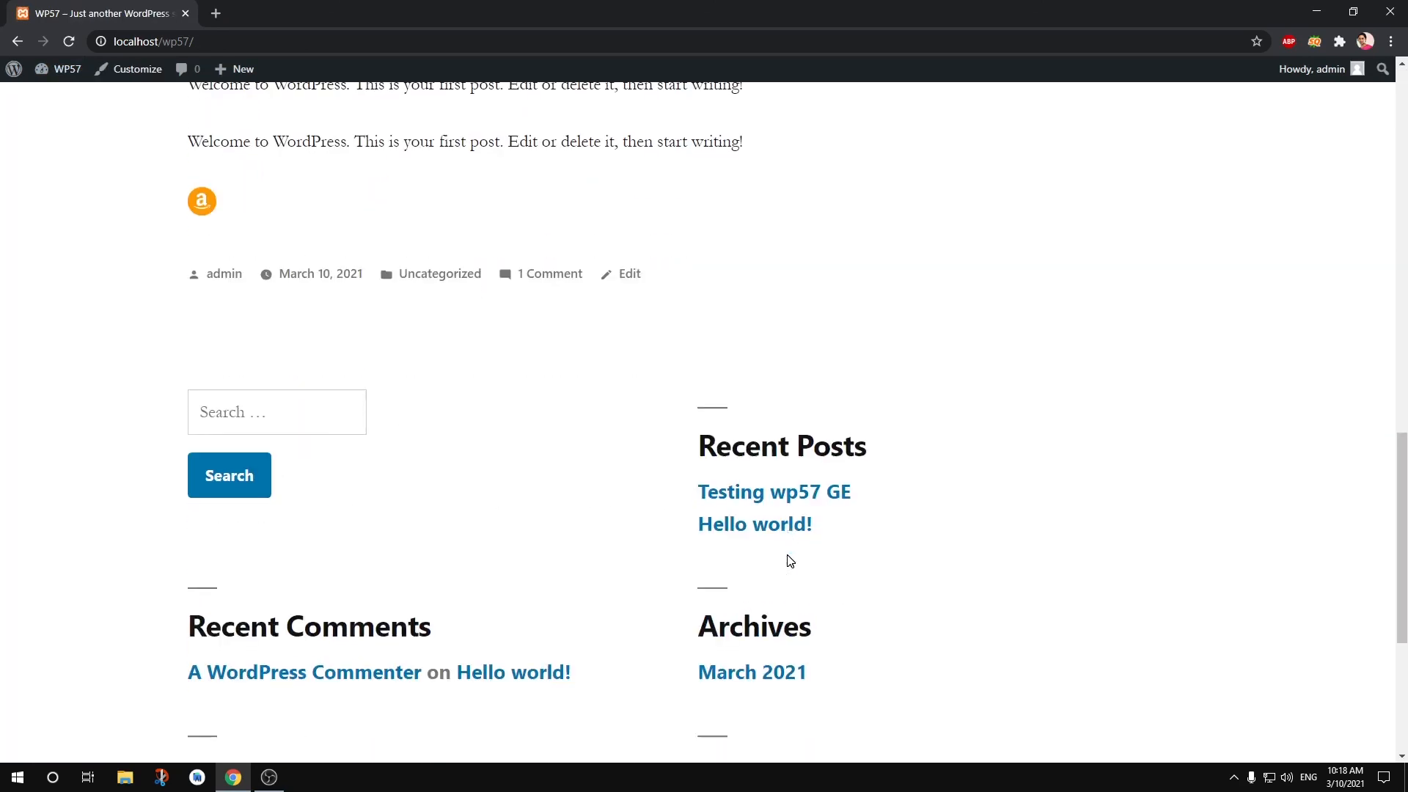
- Open the Testing wp57 GE post from the front page to view it in the Twenty Nineteen theme
scroll(790, 561, "up", 20)
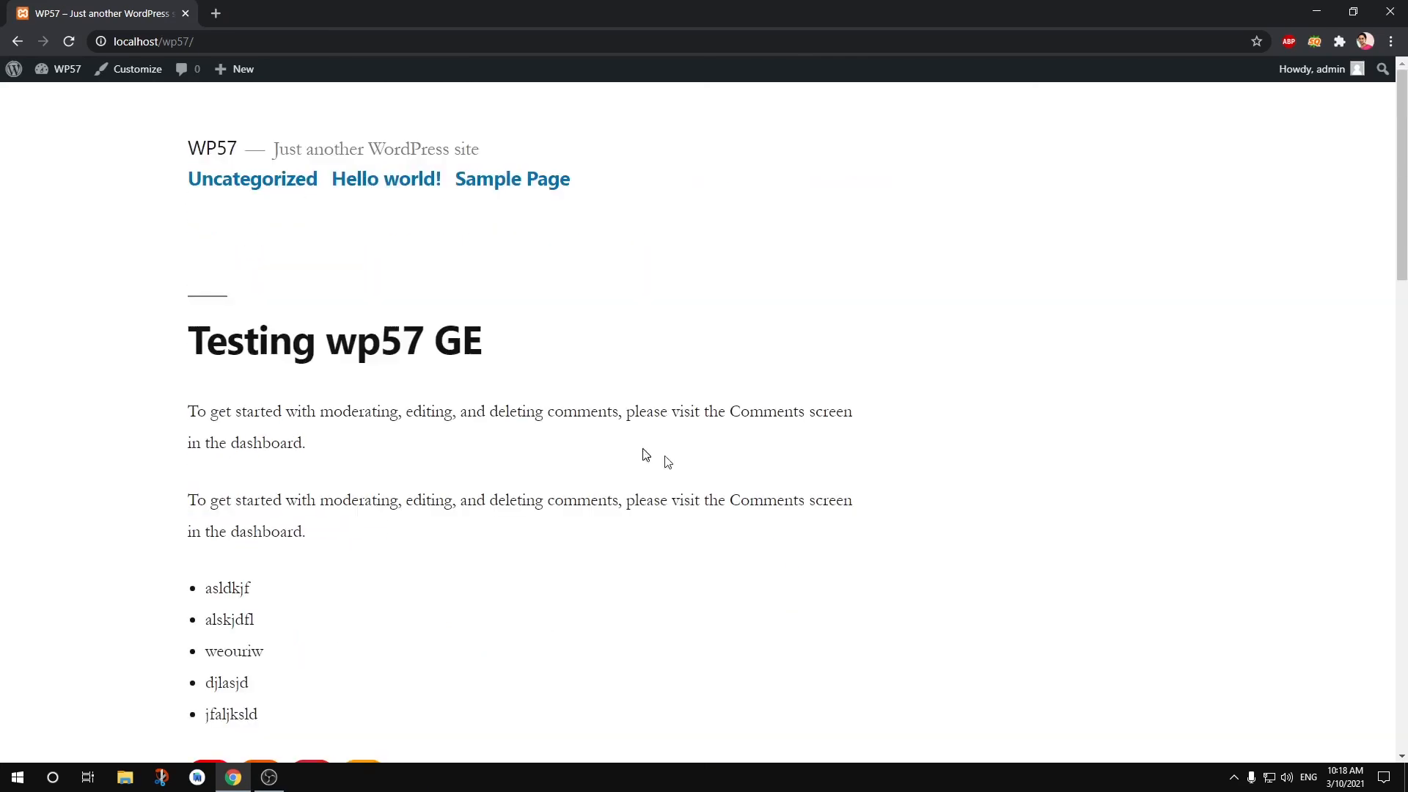
left_click(363, 358)
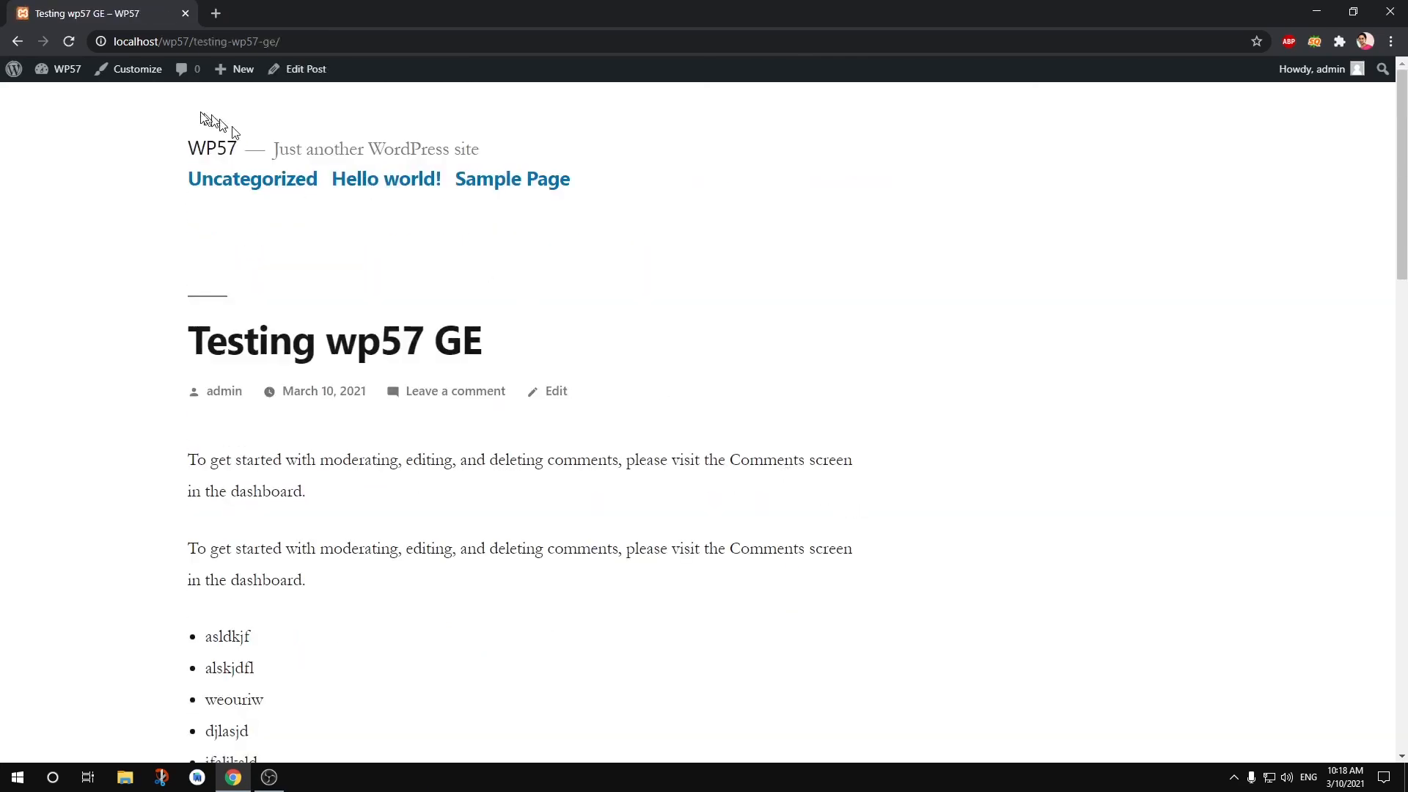
- Return to the admin area's themes, activate Twenty Twenty and open the site's front page
left_click(44, 91)
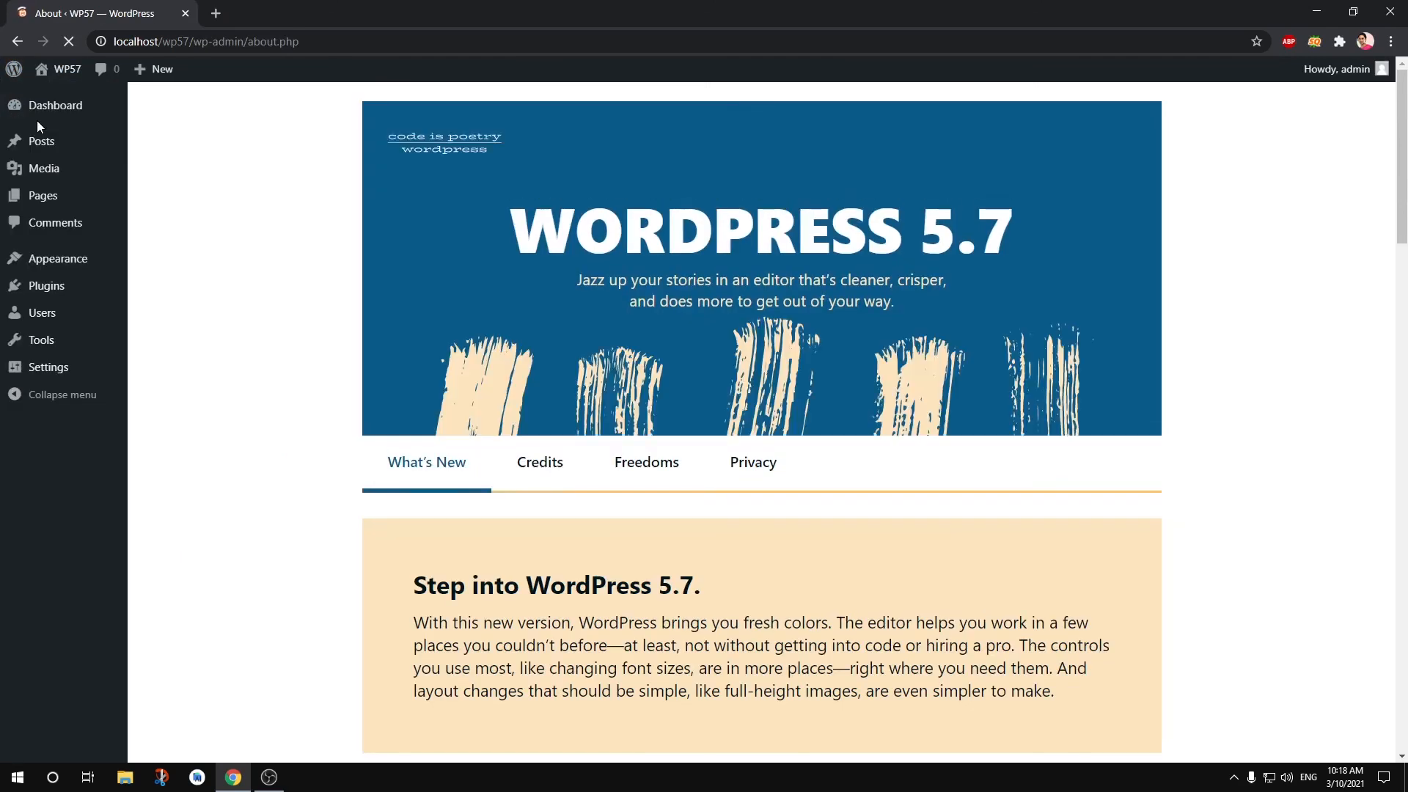
left_click(77, 258)
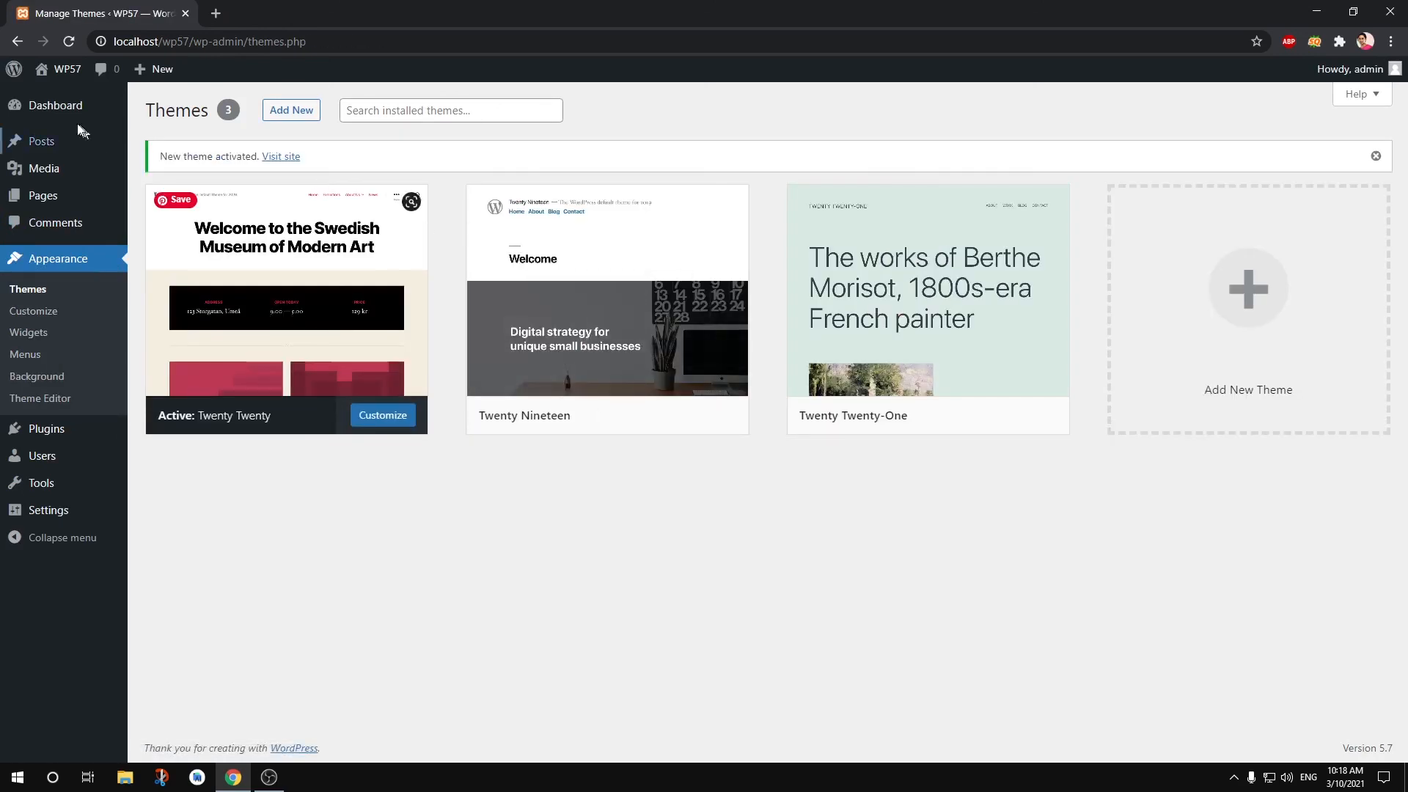
left_click(57, 71)
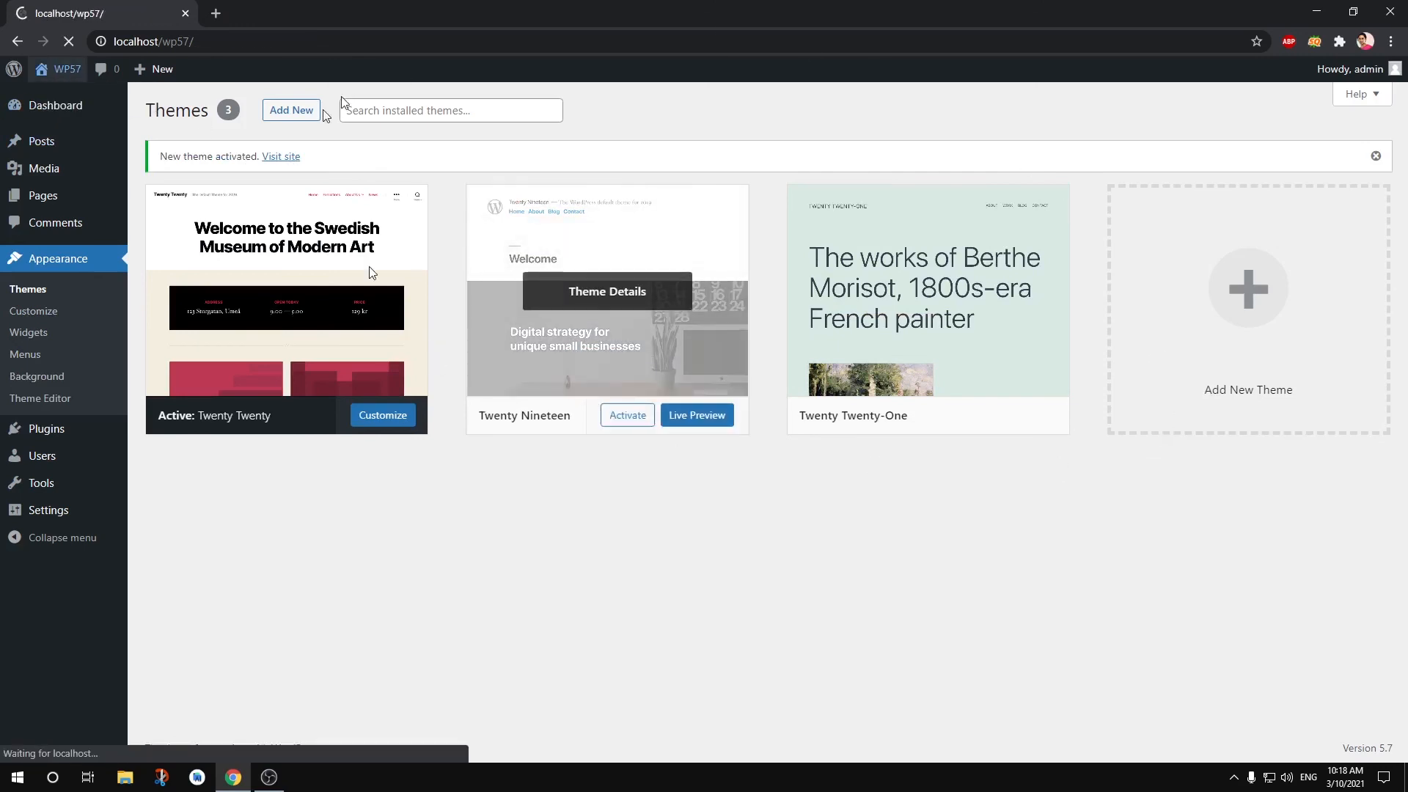
- Examine how the front page's Testing wp57 GE and Hello world! posts, including their lists and social icons, look in Twenty Twenty
scroll(1214, 605, "down", 15)
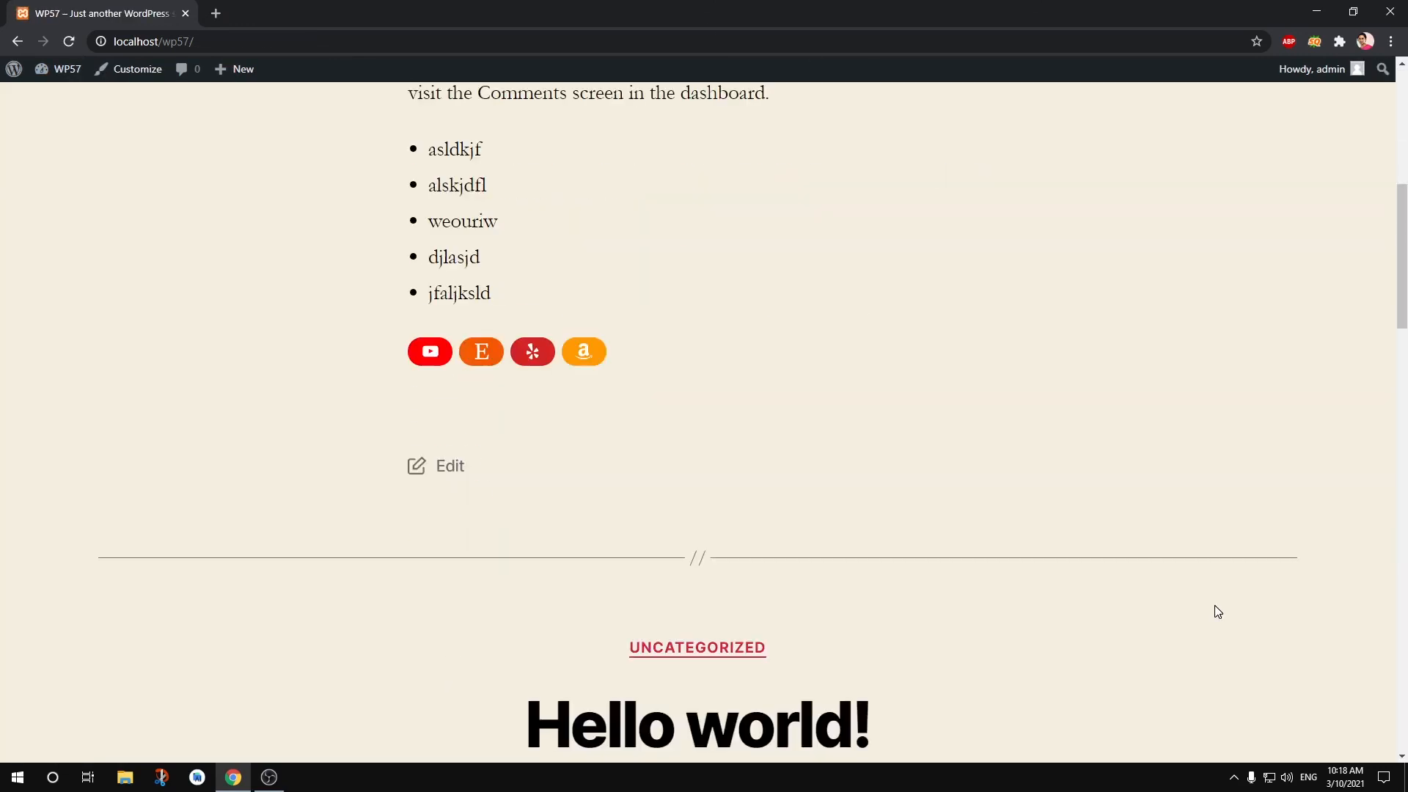
scroll(1215, 610, "down", 5)
scroll(1215, 610, "up", 15)
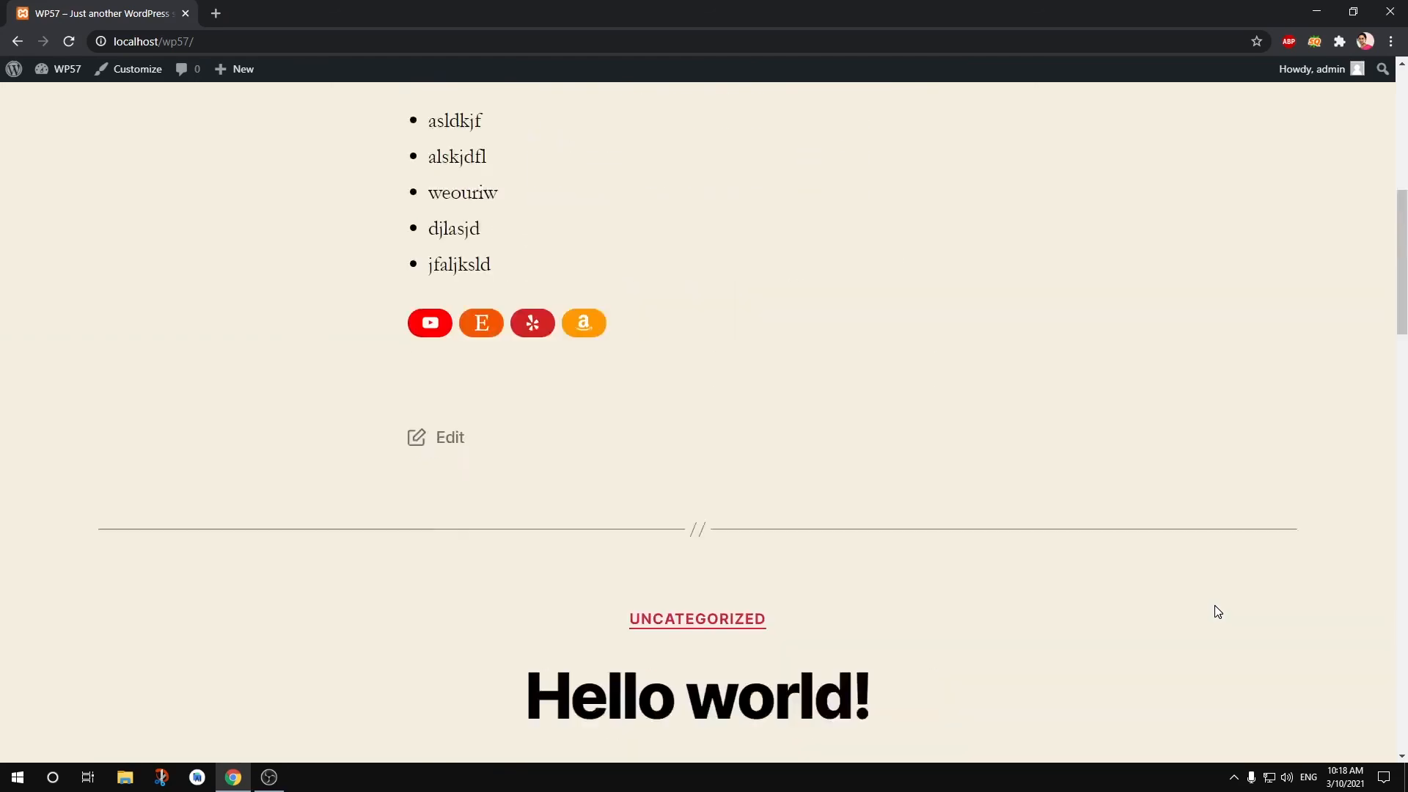
scroll(737, 722, "down", 4)
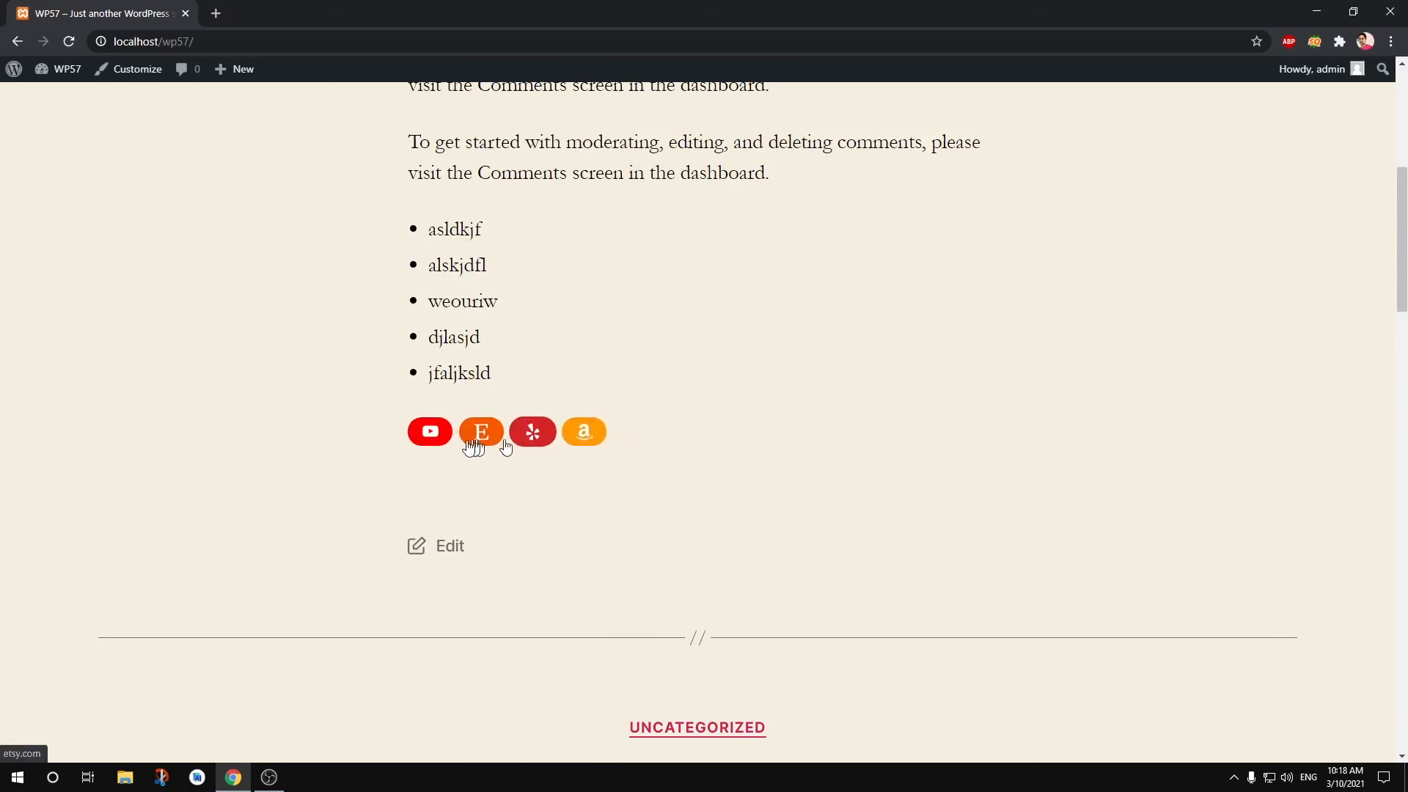
scroll(799, 456, "up", 6)
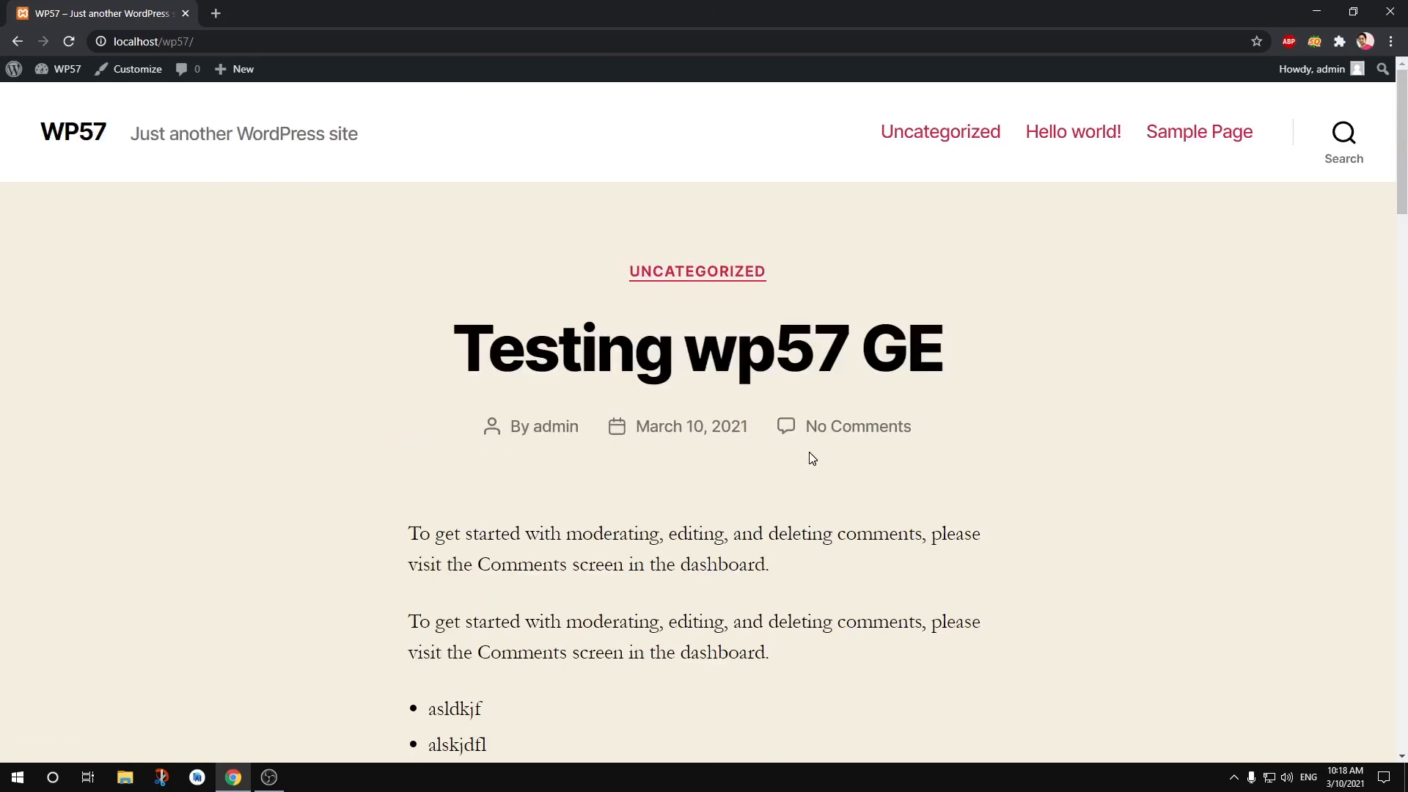
scroll(813, 458, "down", 15)
scroll(812, 458, "up", 7)
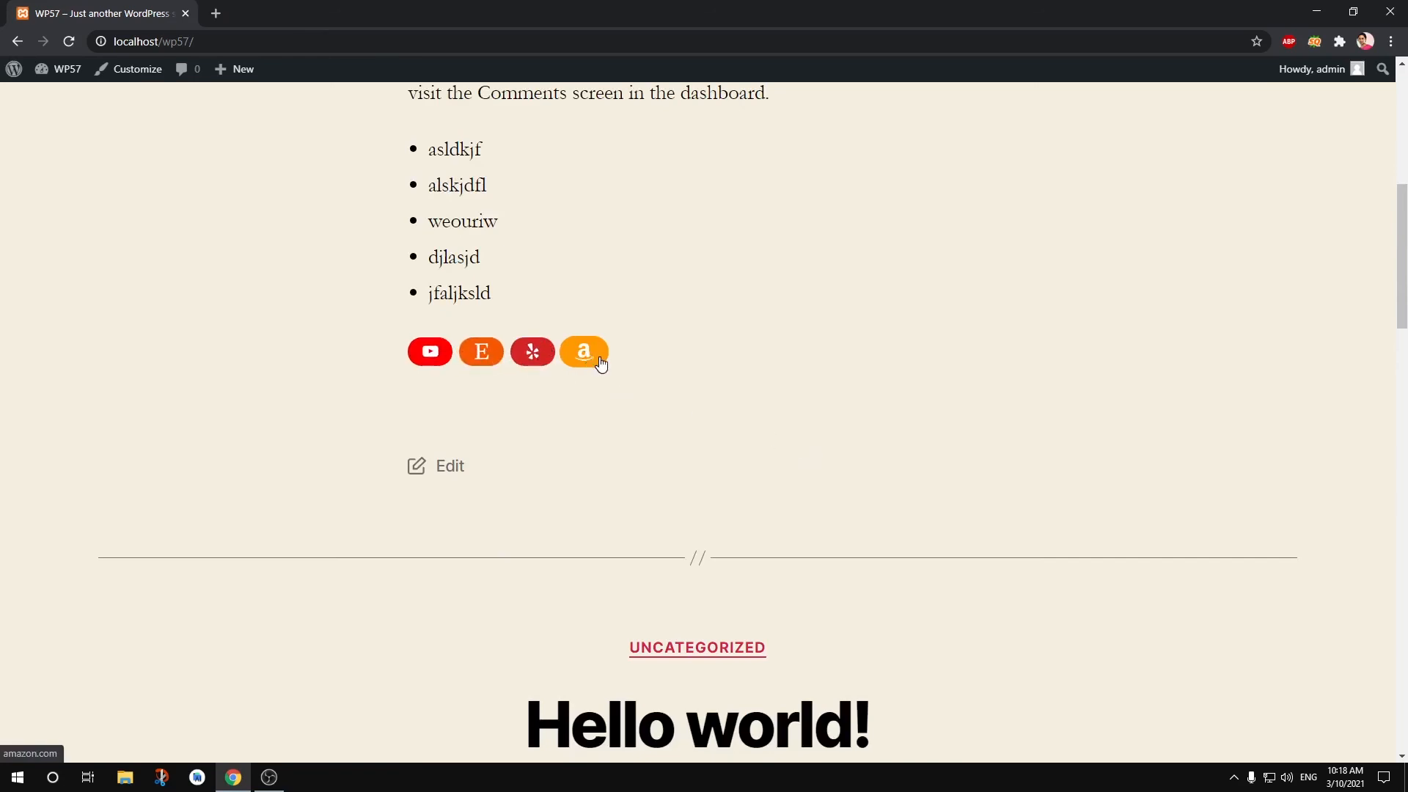
scroll(601, 363, "up", 6)
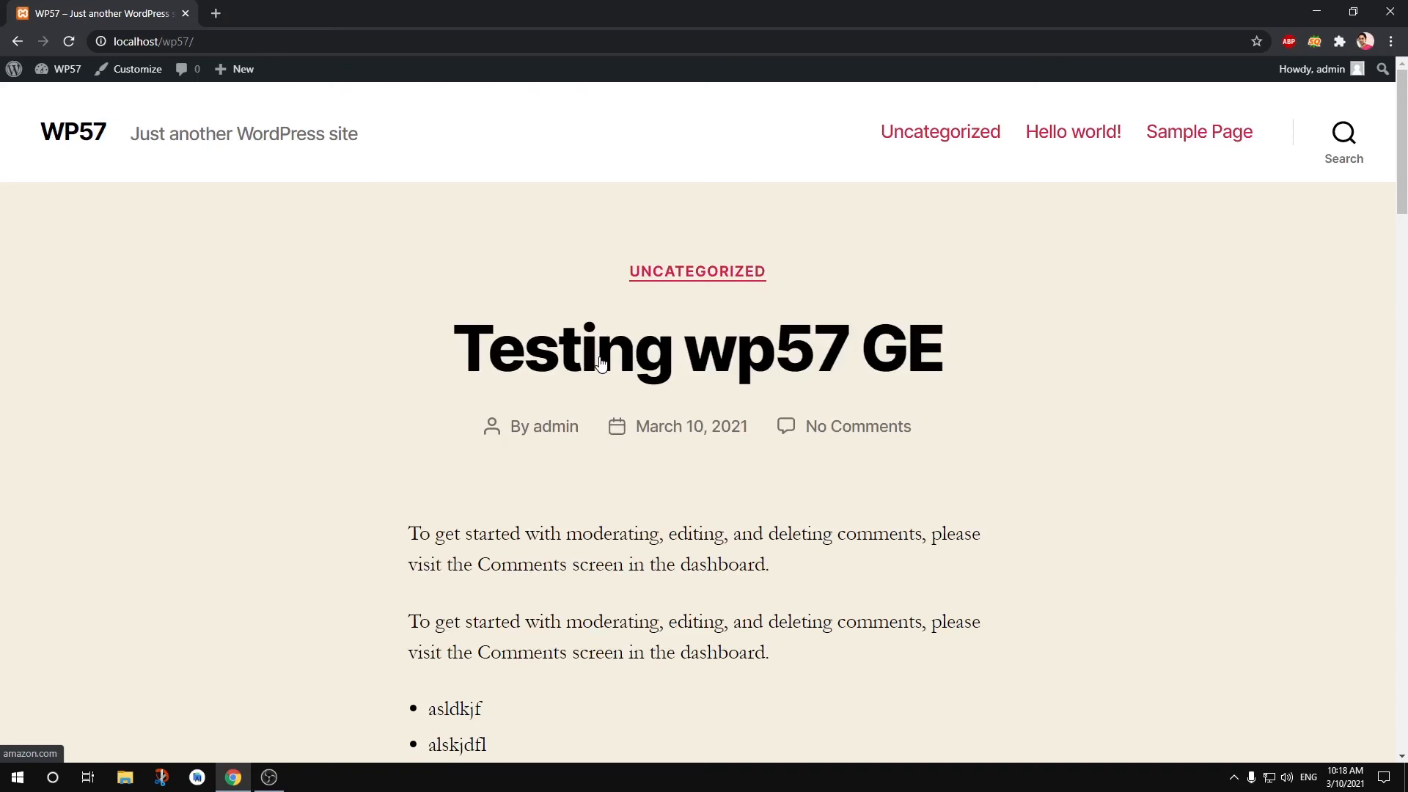
scroll(601, 363, "down", 12)
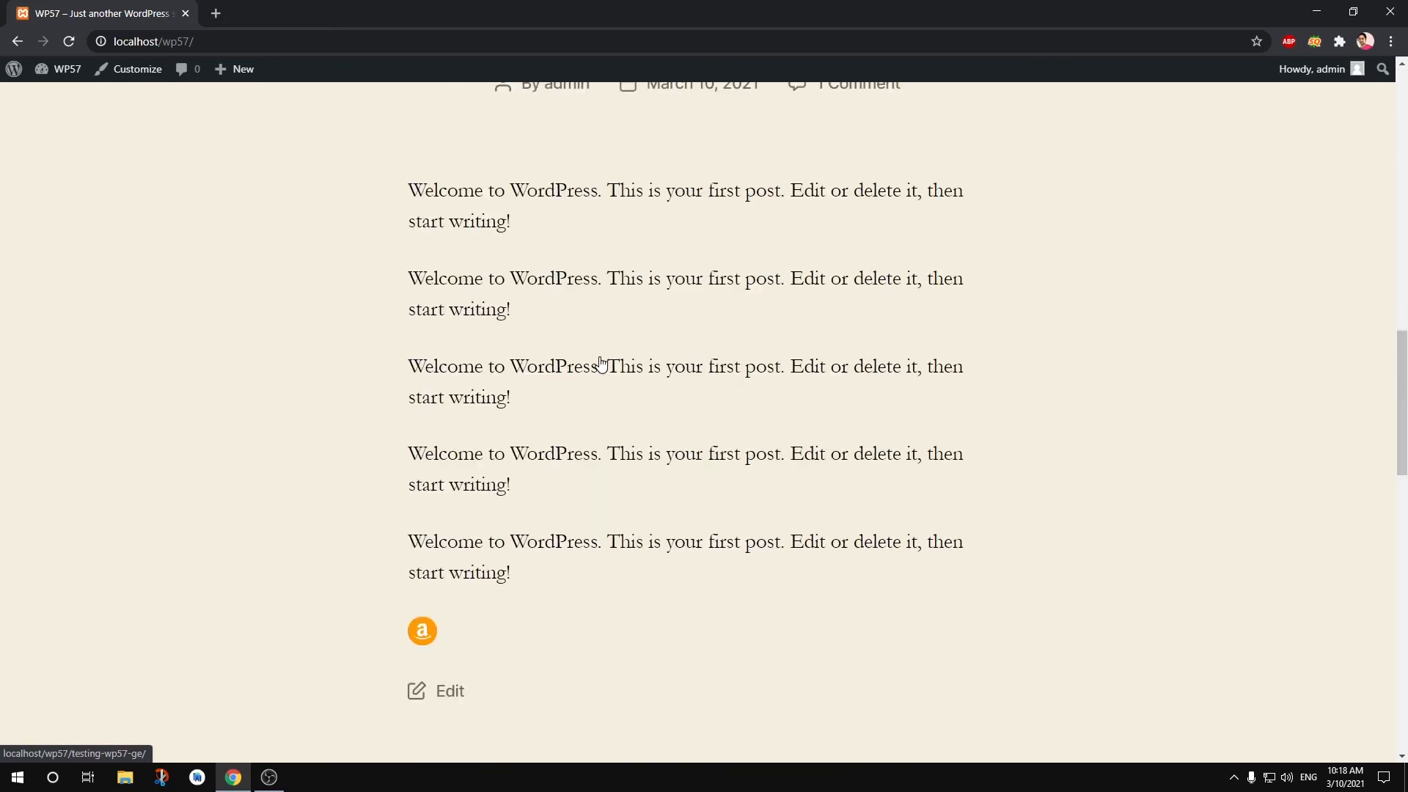
scroll(601, 363, "up", 5)
scroll(601, 363, "up", 5)
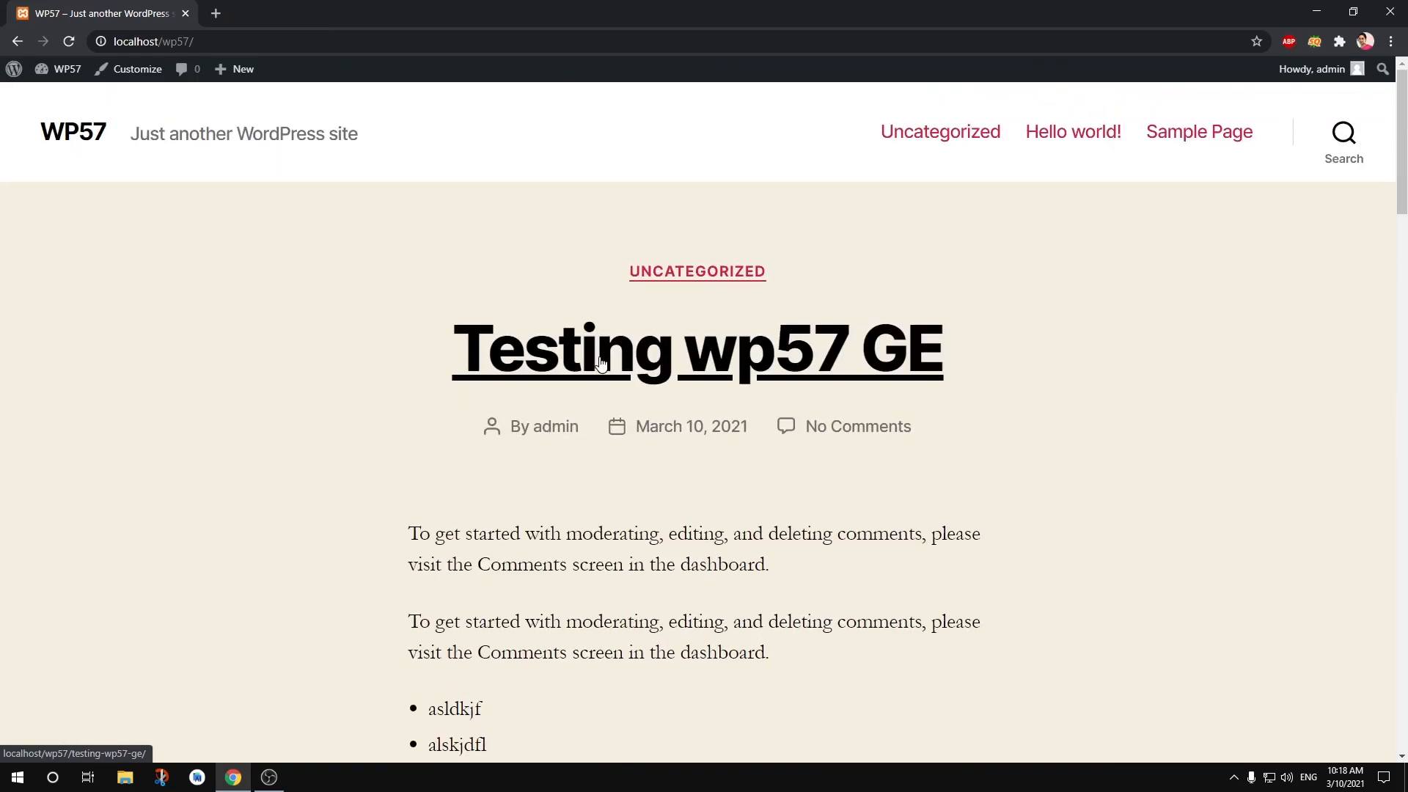
scroll(601, 363, "down", 10)
scroll(600, 363, "up", 5)
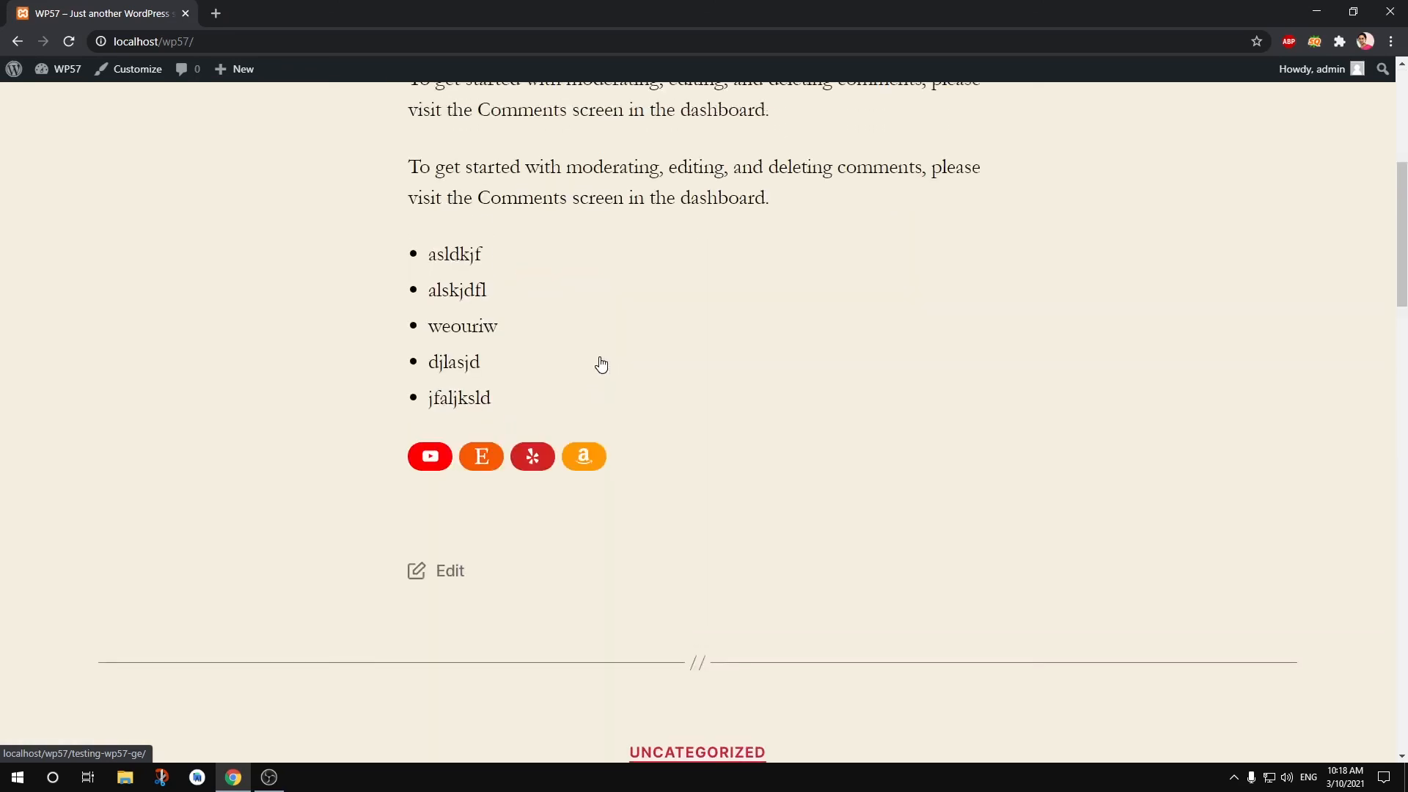
scroll(600, 363, "up", 5)
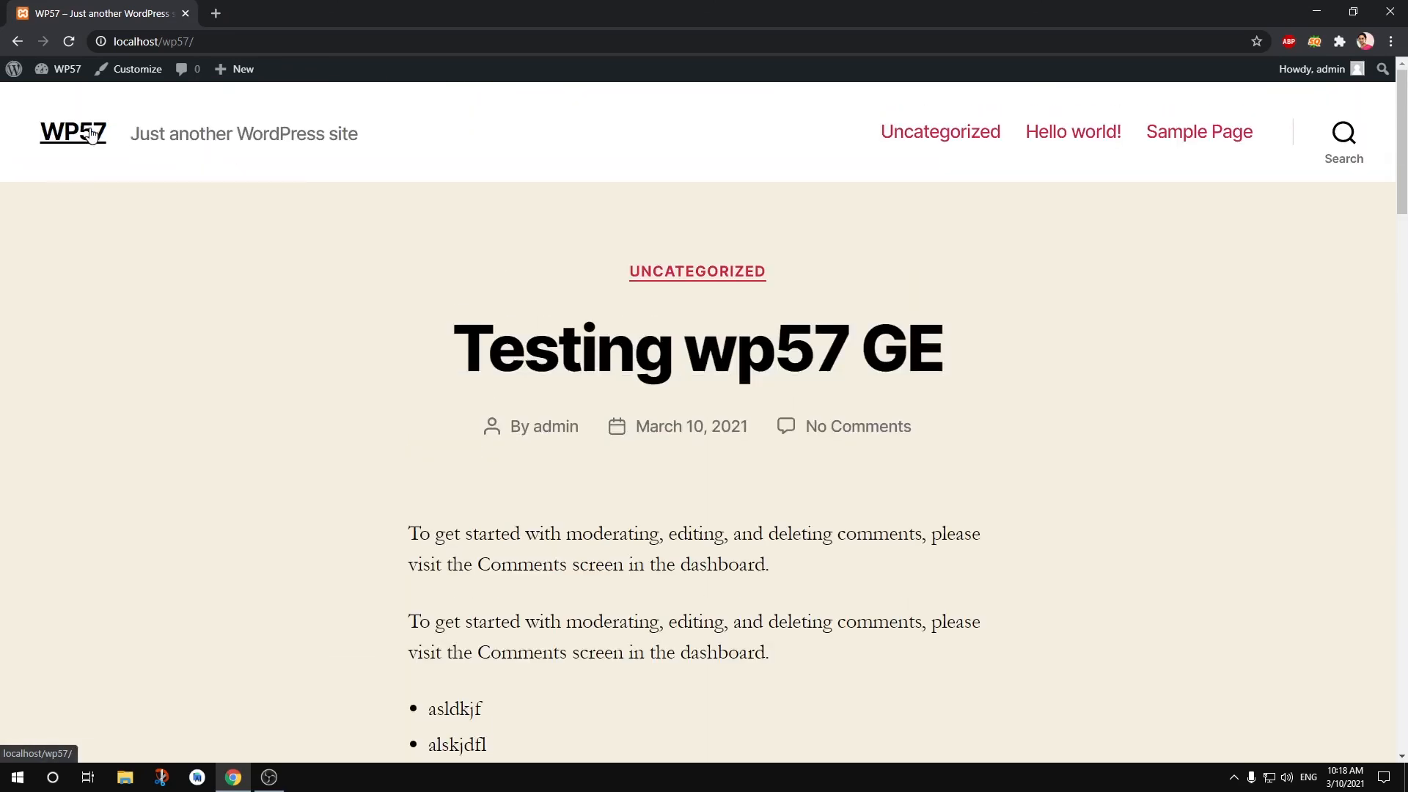